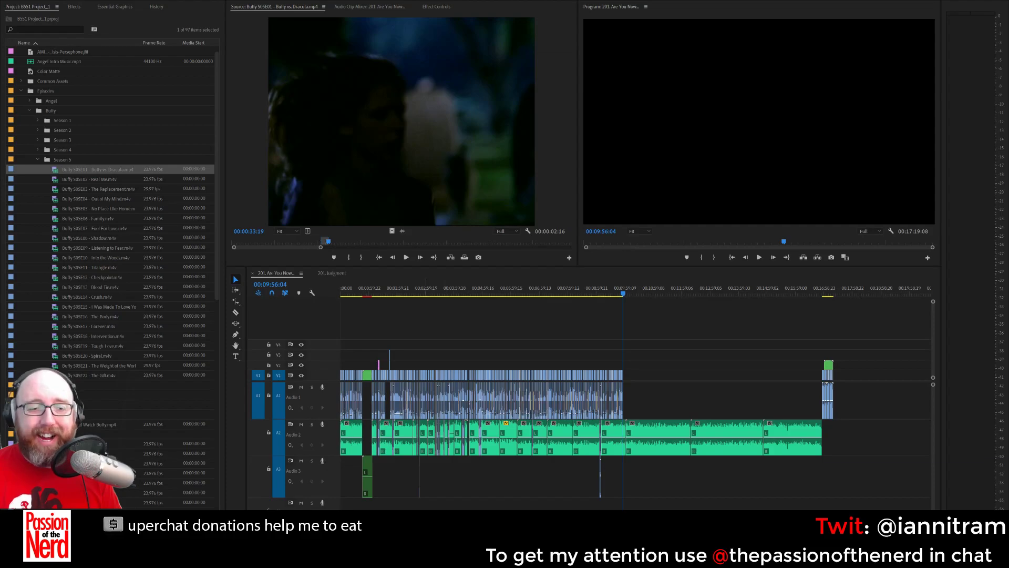
Open the nested Angel Intro Sequence clip near the beginning of the episode timeline for editing.
key(=)
key(=)
key(=)
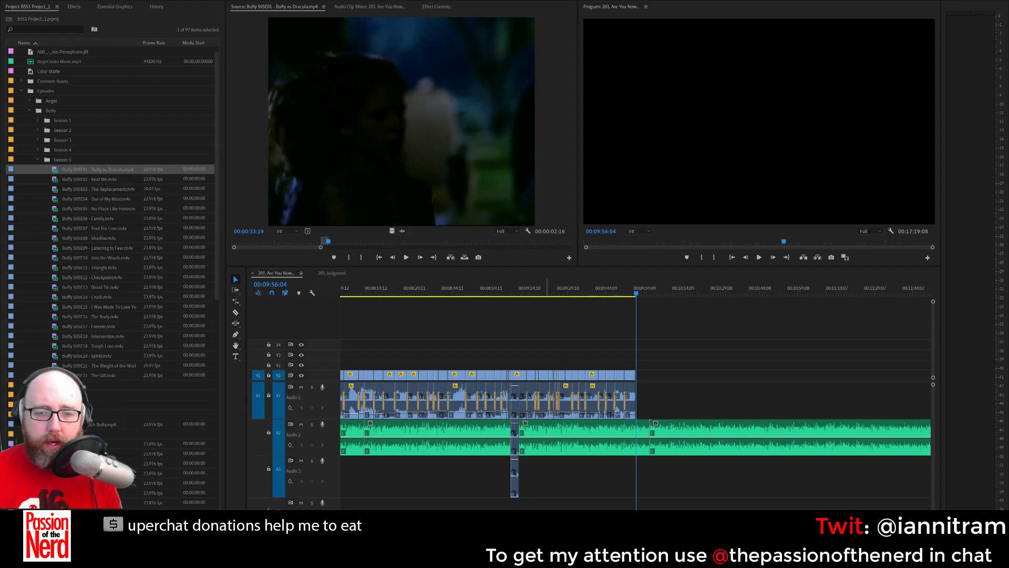
key(equal)
key(equal)
key(equal)
key(equal)
key(equal)
key(equal)
key(minus)
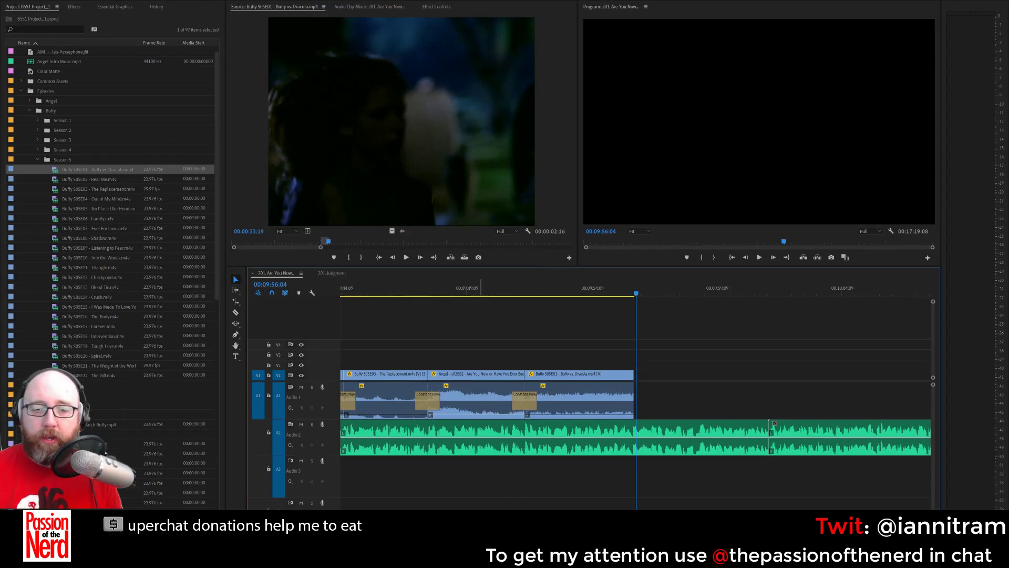
key(minus)
key(minus)
key(minus)
scroll(468, 418, up, 10)
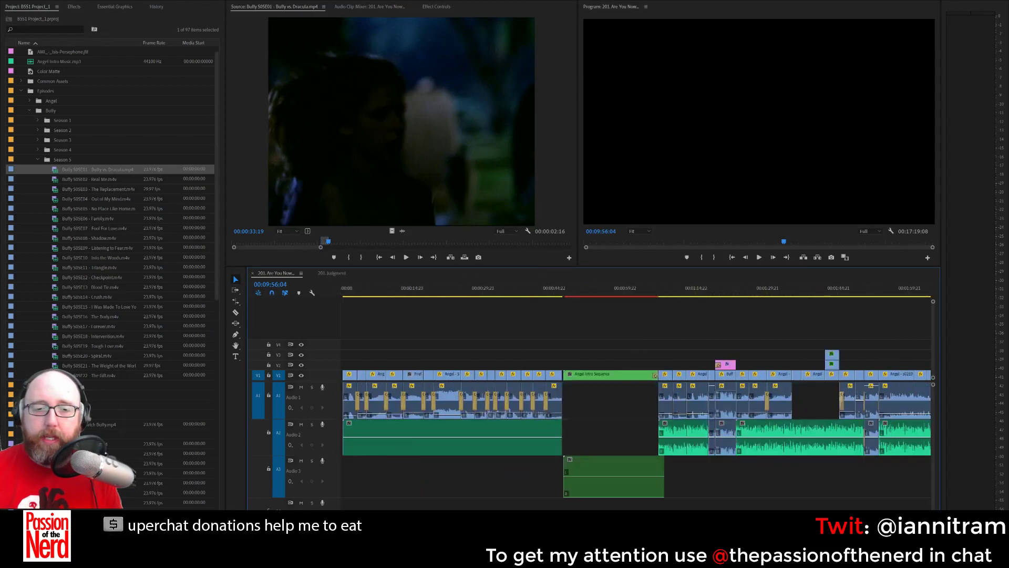
double_click(617, 370)
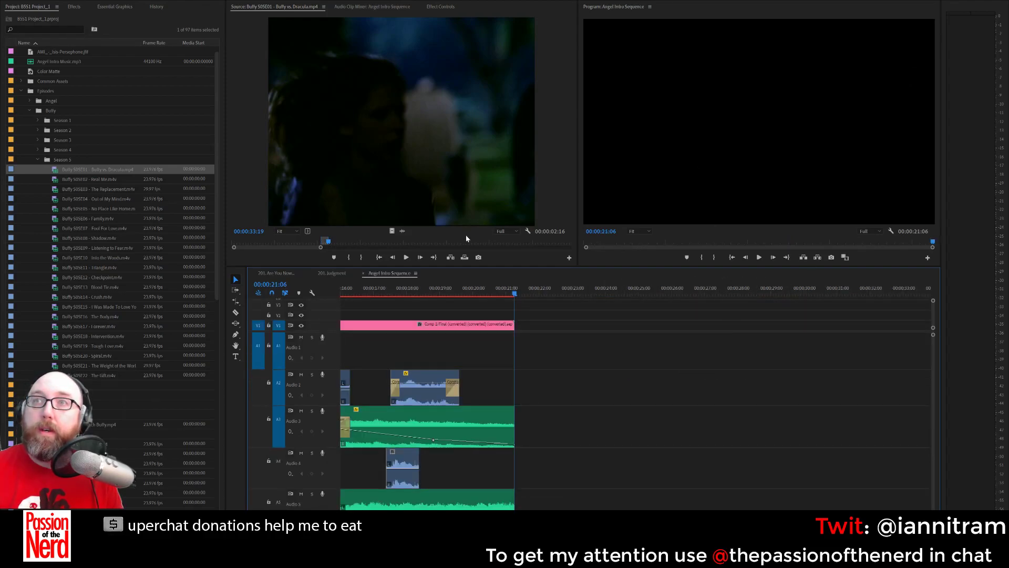
Return to the start of the intro sequence, select all its audio clips for a gain adjustment, and render the preview.
drag(388, 292, 157, 306)
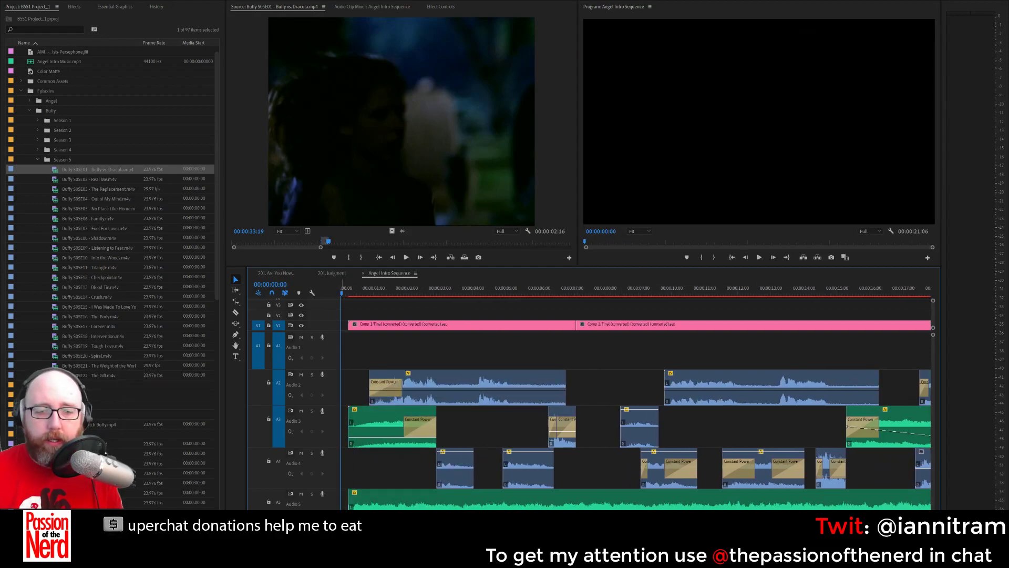
key(minus)
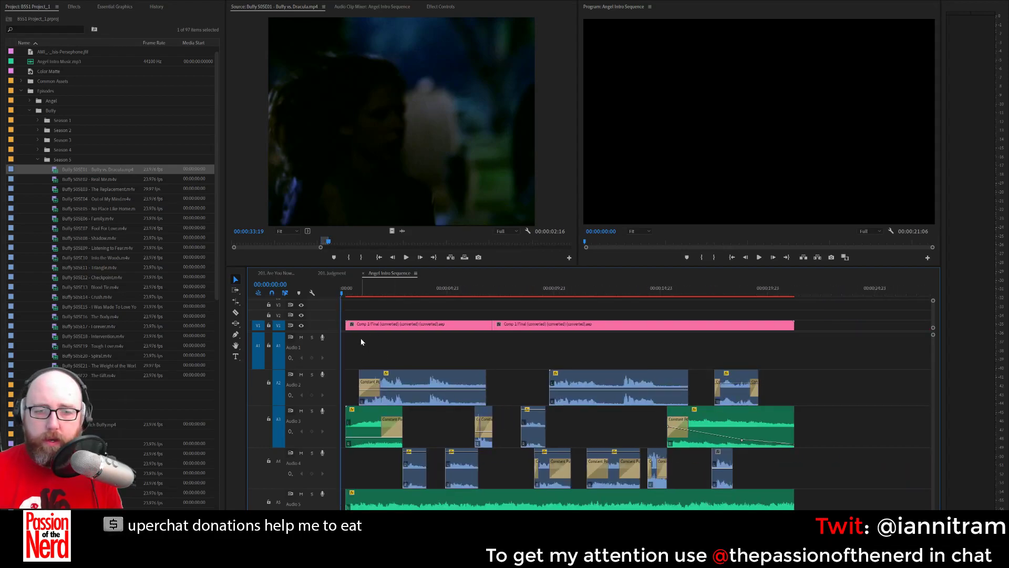
drag(355, 346, 800, 510)
key(g)
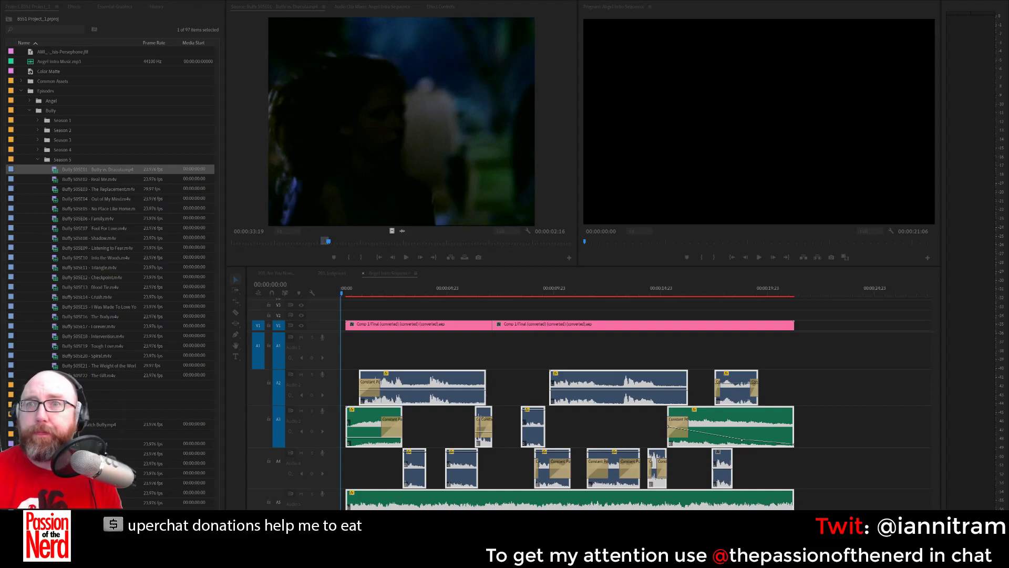
click(814, 499)
Play the Angel intro in sections to check its sound effects, stopping at 00:00:12:00 by the guide title.
key(space)
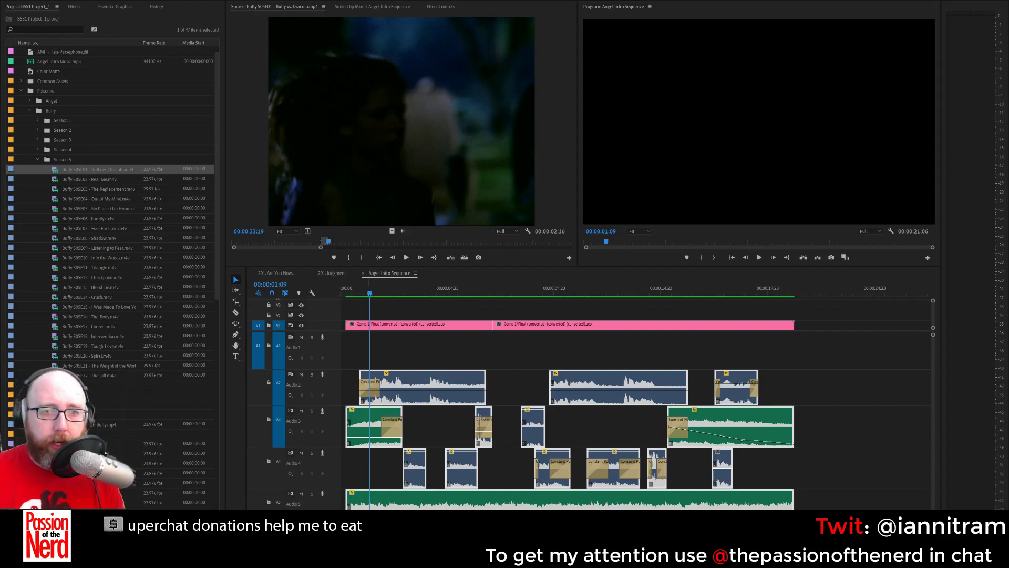
key(space)
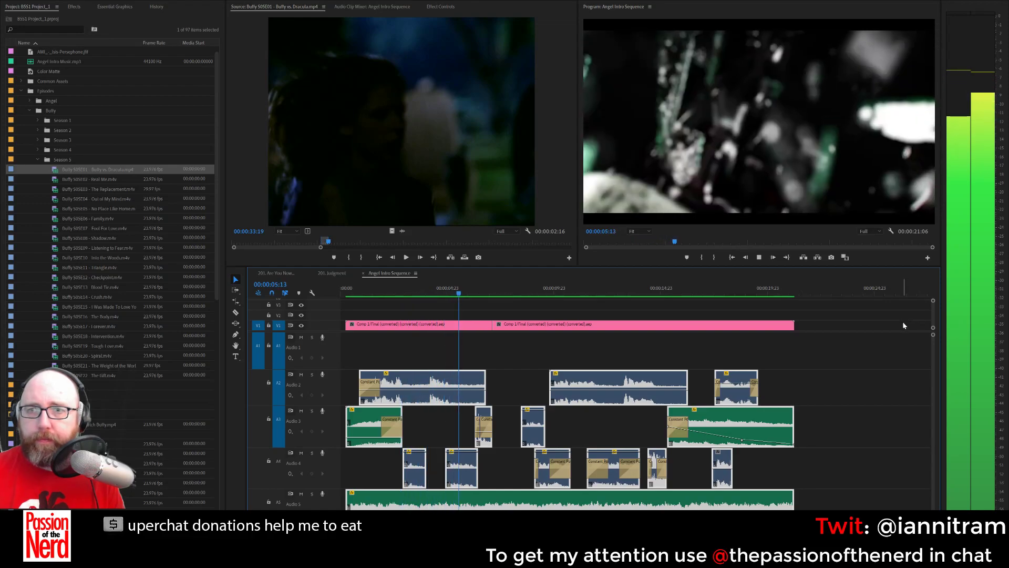
key(space)
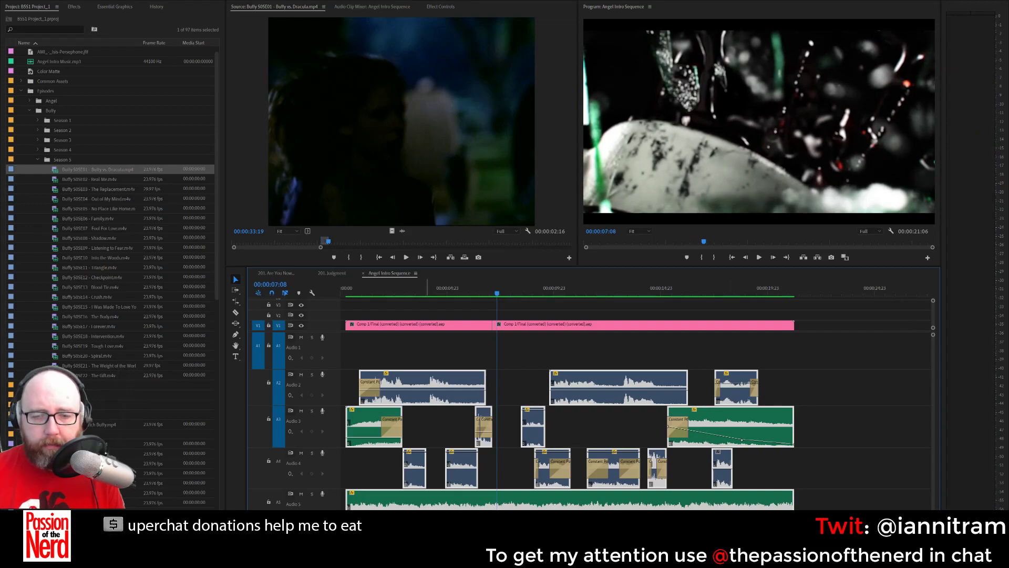
click(415, 290)
key(space)
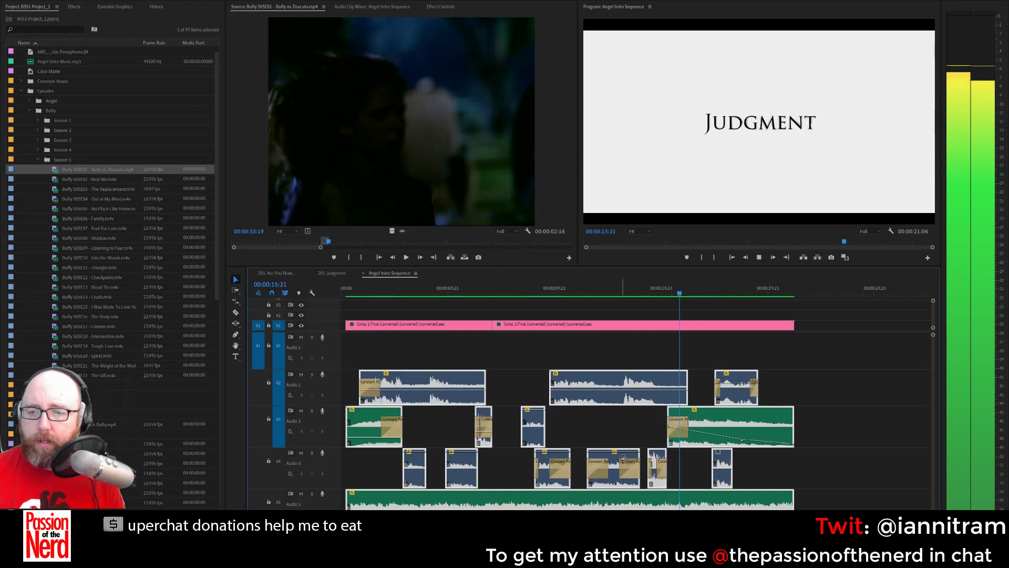
key(space)
click(582, 292)
key(space)
key(space)
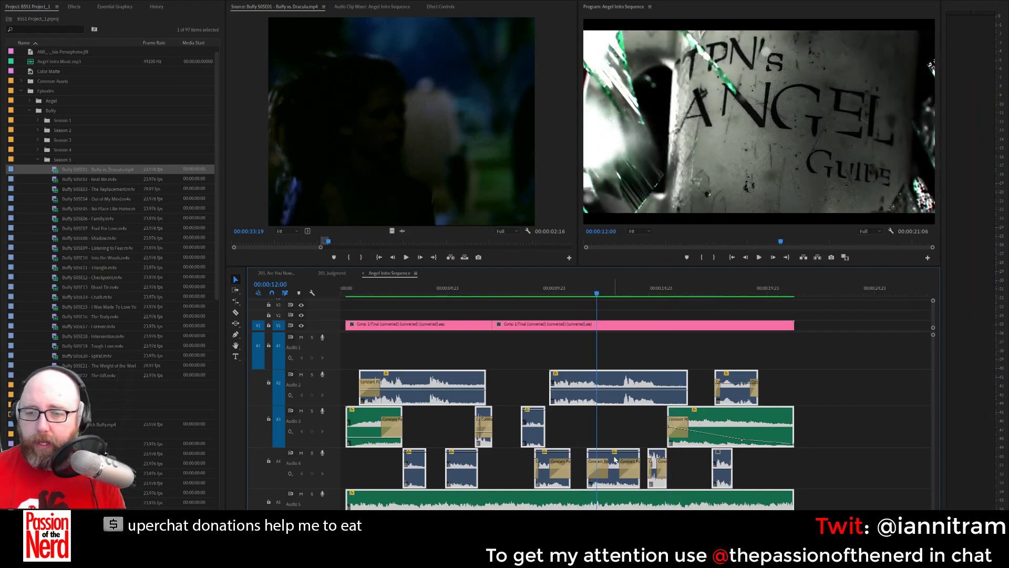
Duplicate the sound clip at 12 seconds from Audio 4 onto Audio 3, and play the intro to check the mix.
drag(612, 460, 615, 440)
click(615, 441)
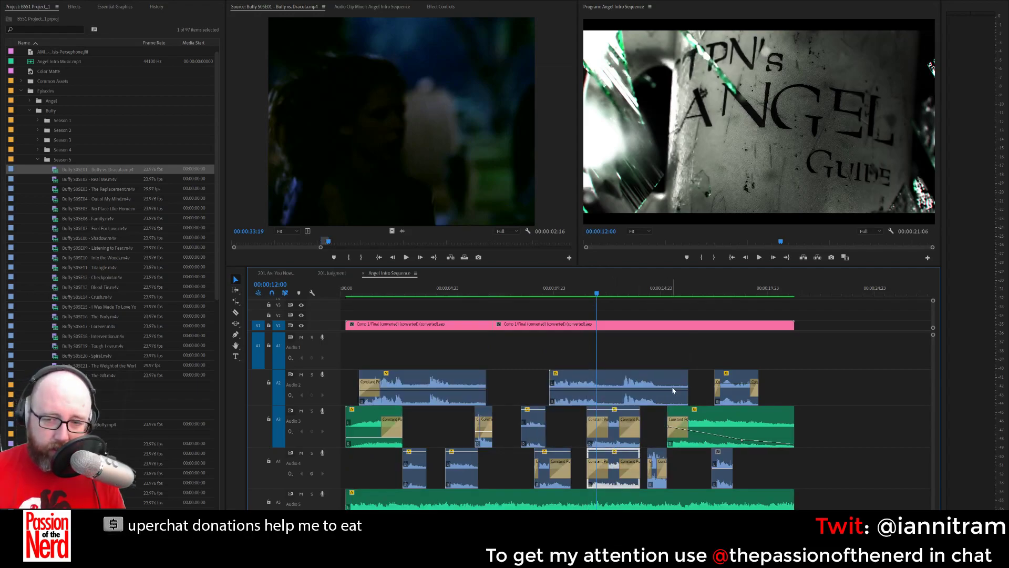
click(542, 287)
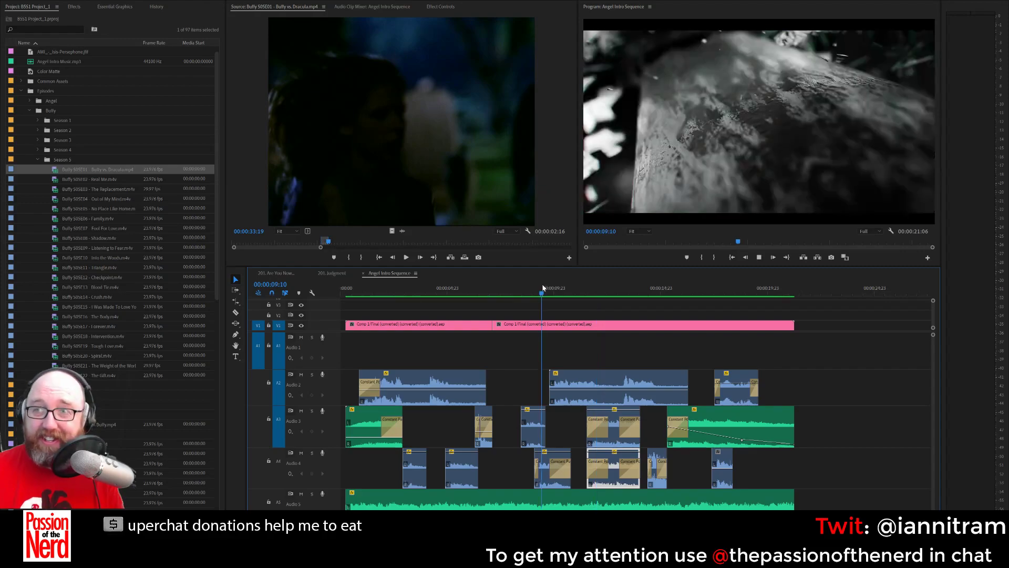
key(space)
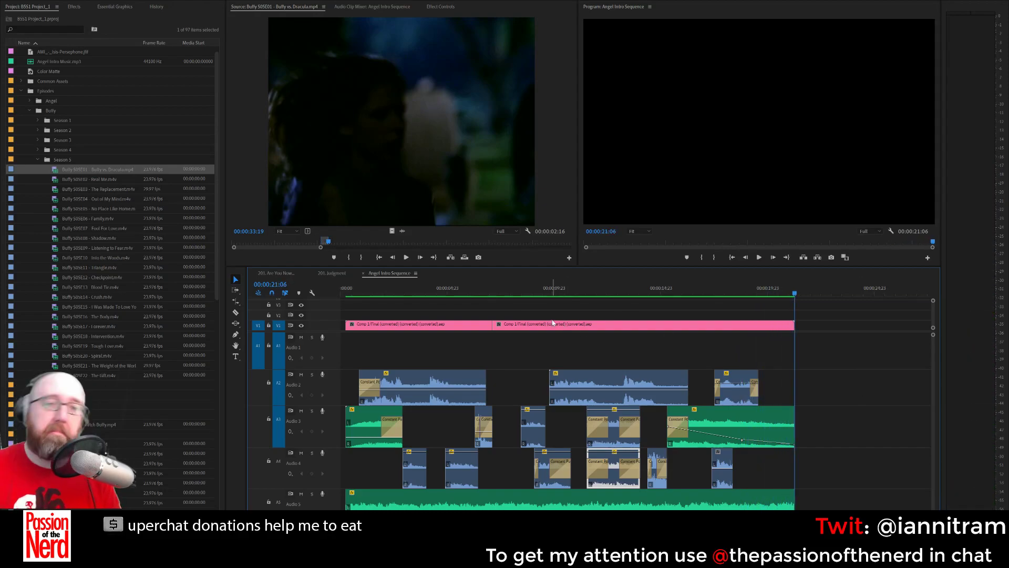
key(Home)
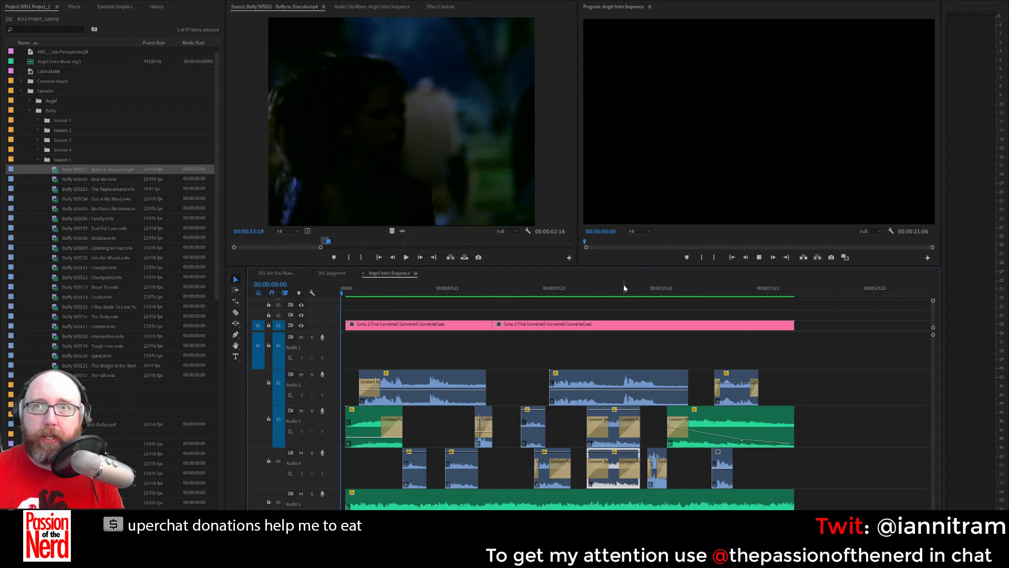
key(space)
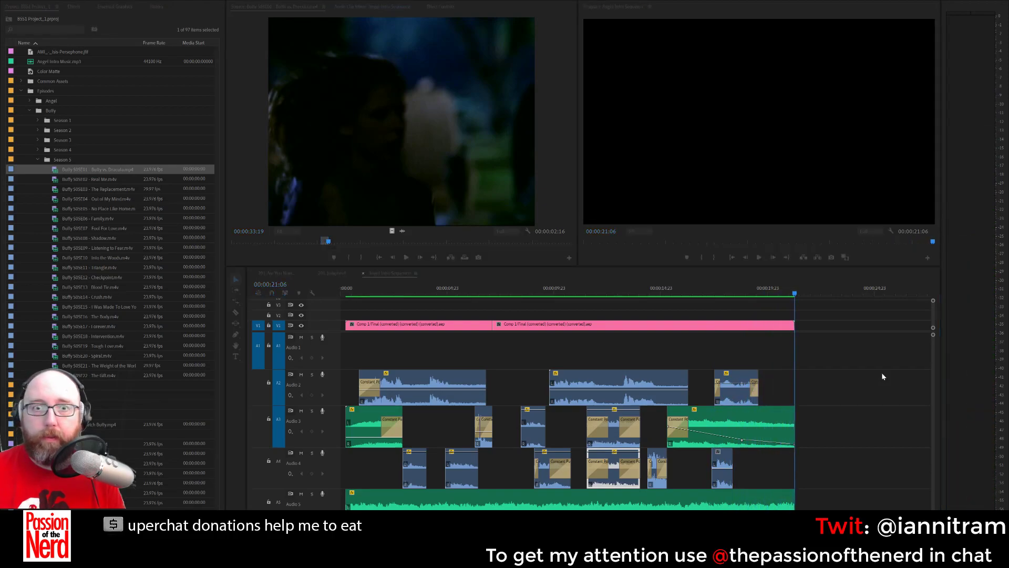
Close the Angel Intro Sequence, save the project, and play the start of the intro in the episode sequence.
click(363, 273)
drag(620, 340, 619, 364)
key(ctrl+s)
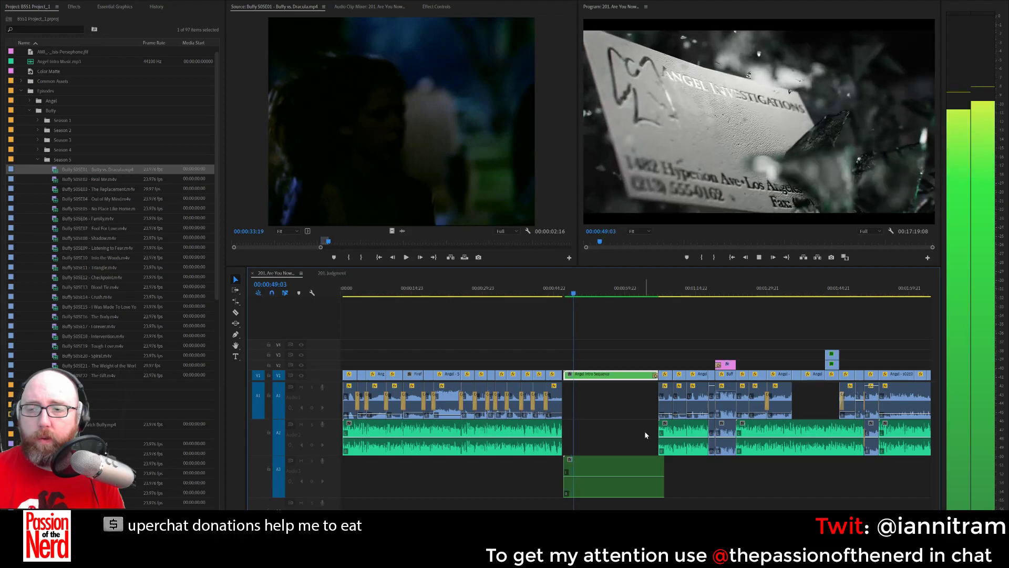
key(space)
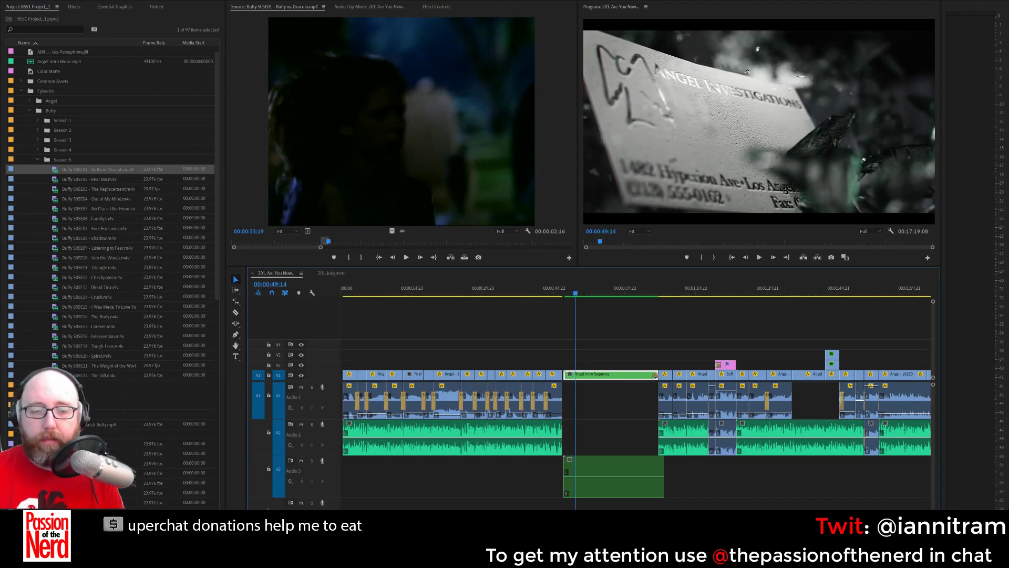
Review the end of the edited section and park the playhead at 00:09:51:19, at the cut into the final Buffy clip.
scroll(636, 400, right, 15)
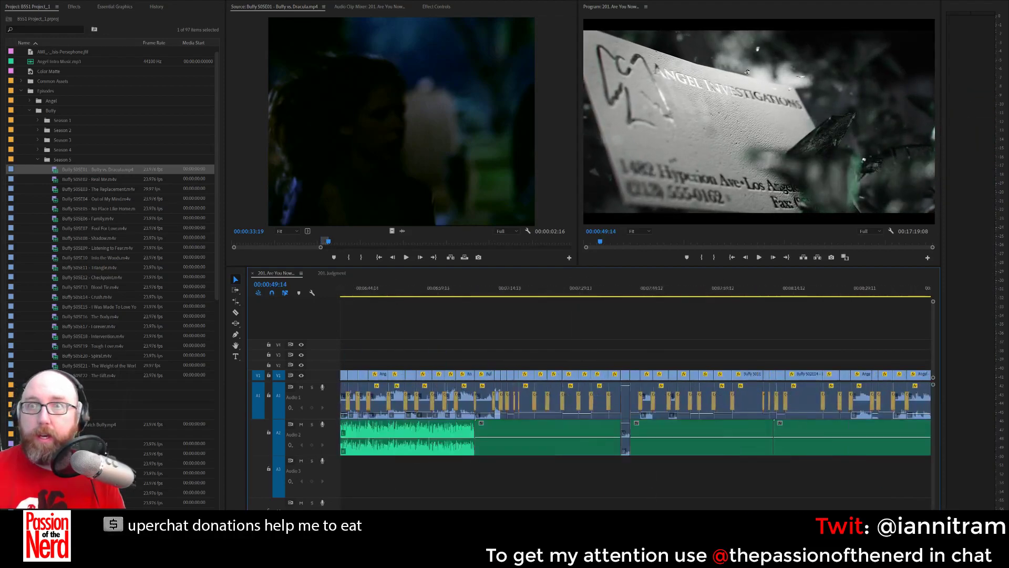
scroll(636, 400, right, 8)
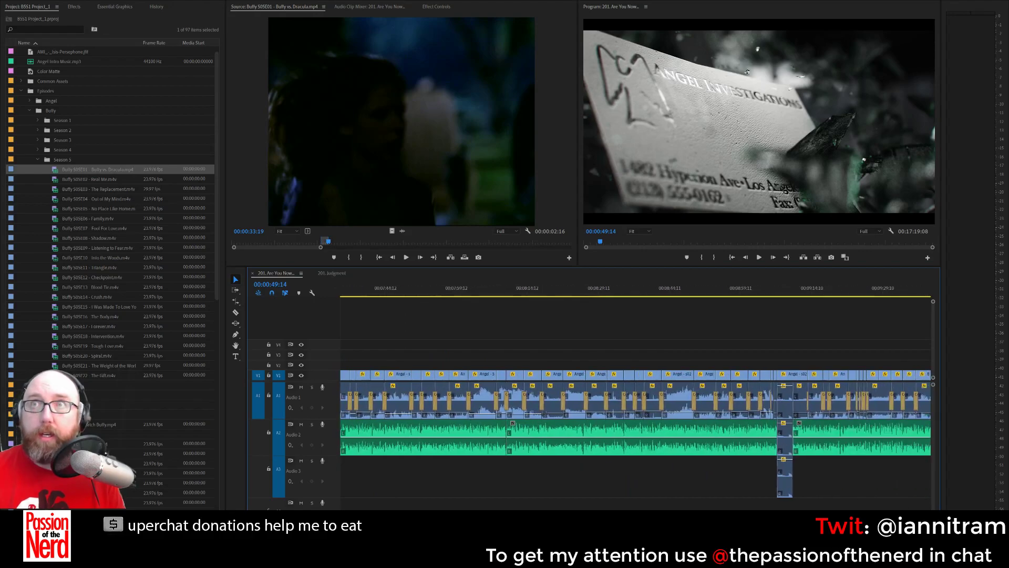
scroll(635, 399, left, 4)
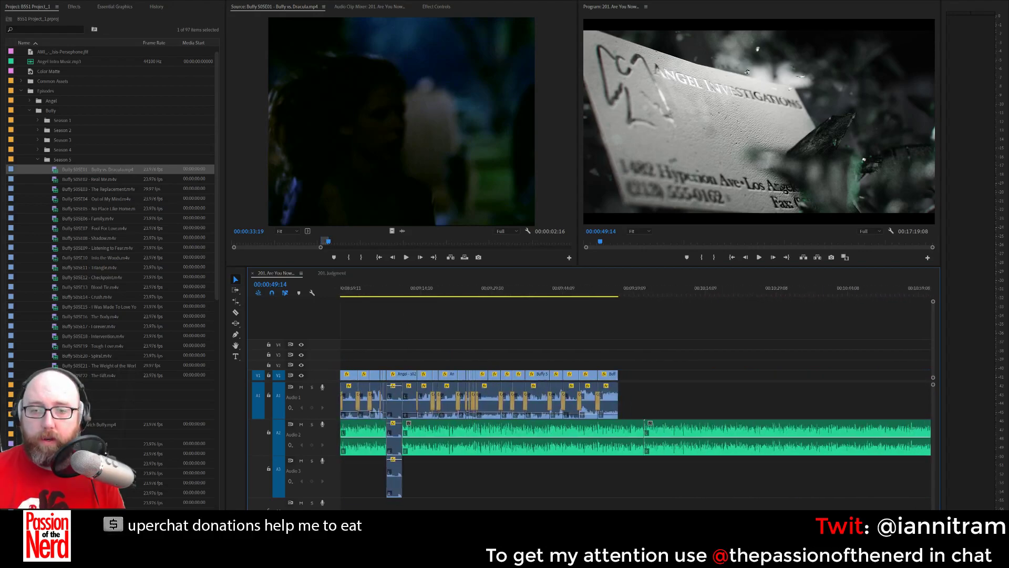
key(space)
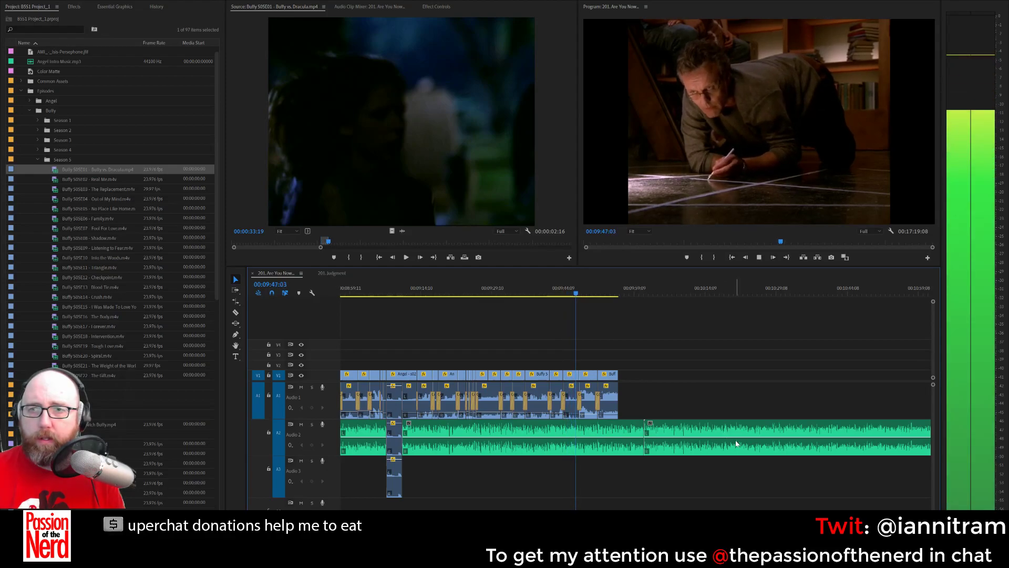
scroll(636, 399, left, 4)
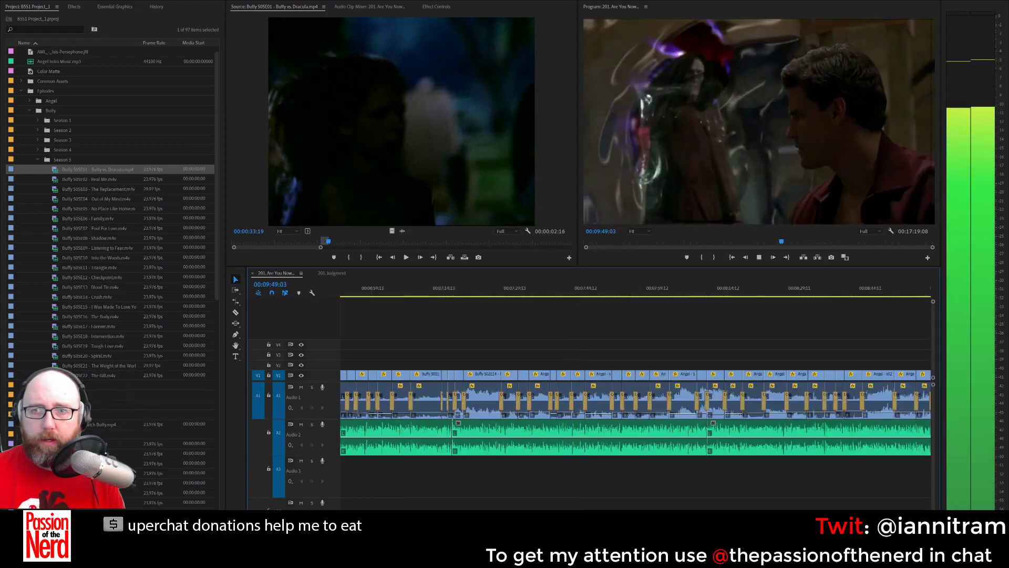
scroll(636, 400, right, 6)
scroll(636, 399, left, 1)
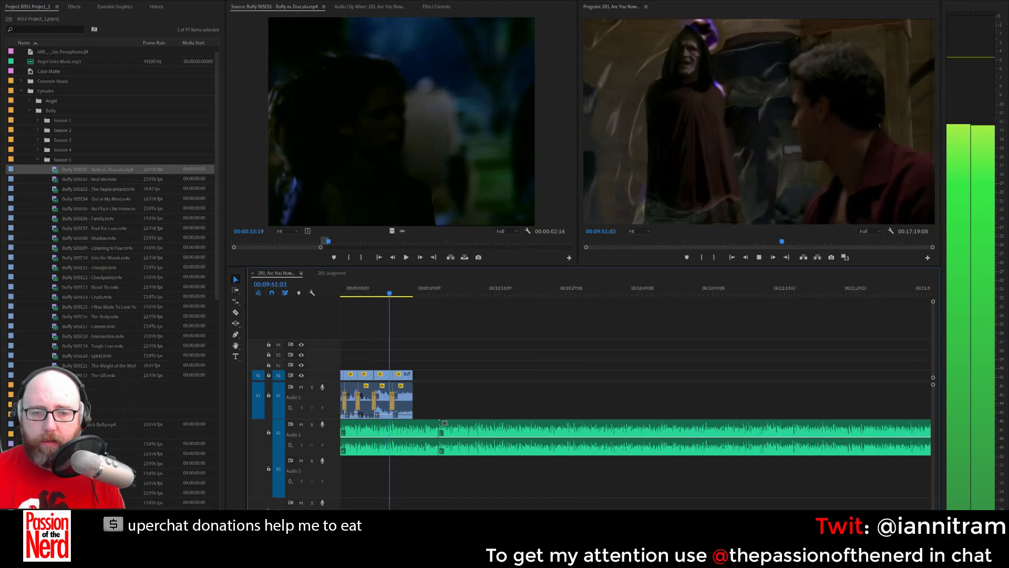
scroll(636, 341, up, 4)
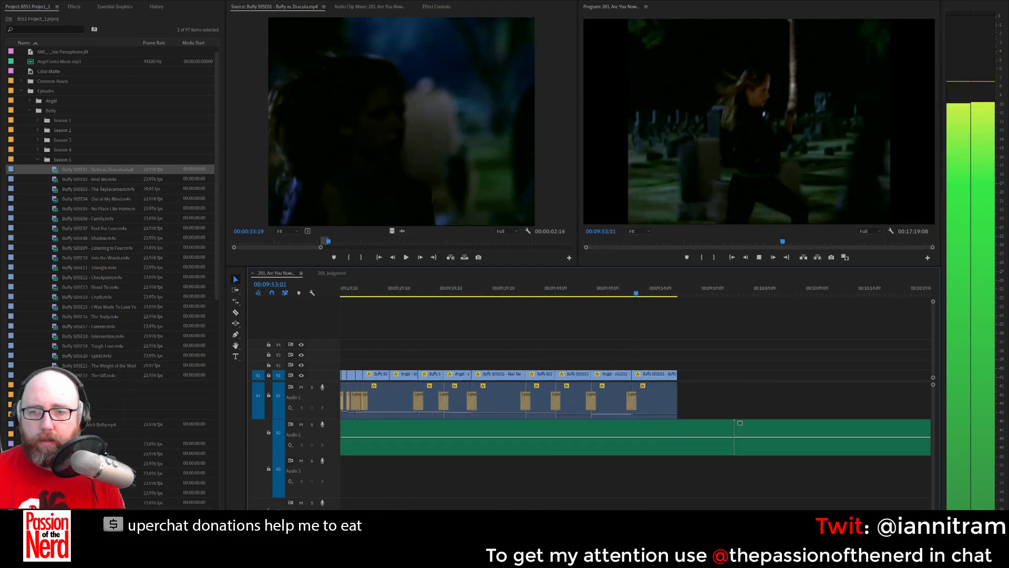
scroll(636, 341, down, 1)
key(space)
drag(639, 296, 632, 297)
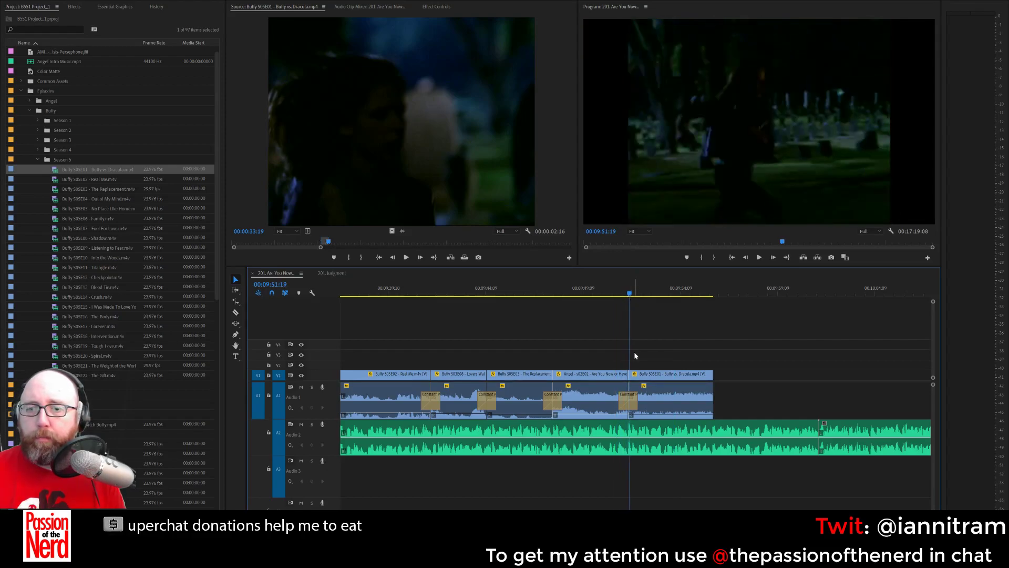
Unlink video from audio on the final Buffy vs. Dracula clip and on the Angel S02E02 clip just before it.
click(640, 377)
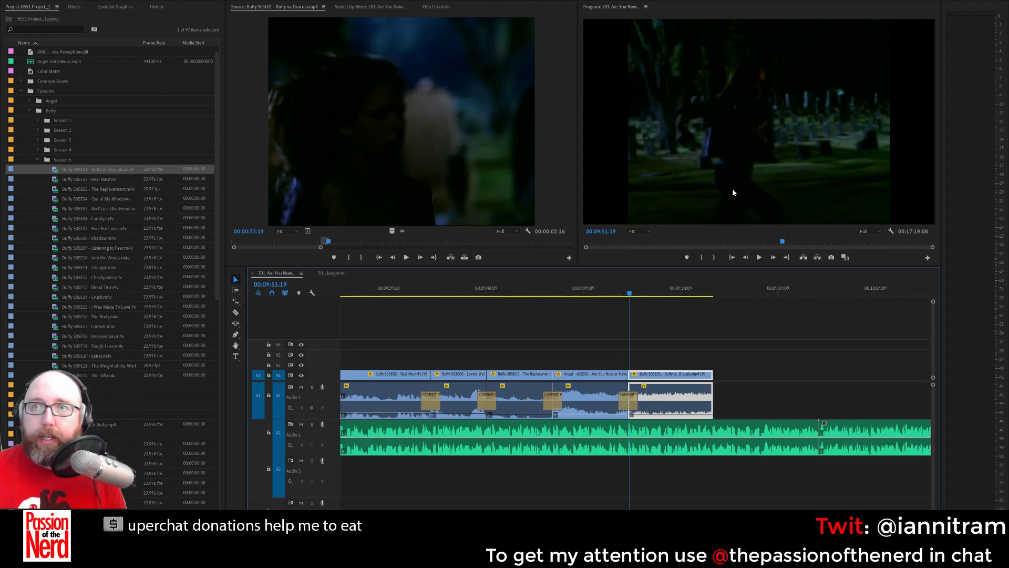
key(ctrl+l)
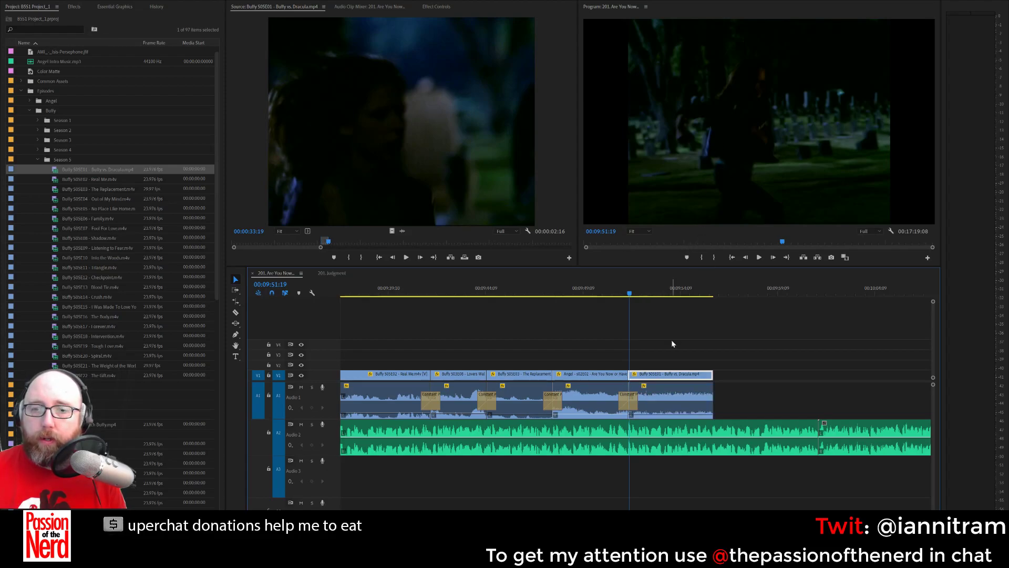
click(631, 374)
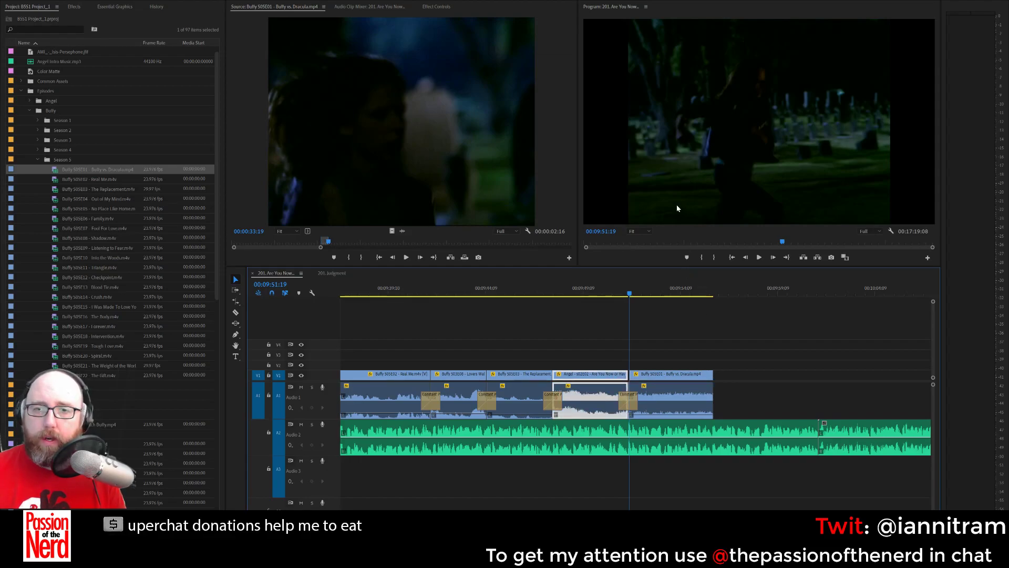
key(ctrl+l)
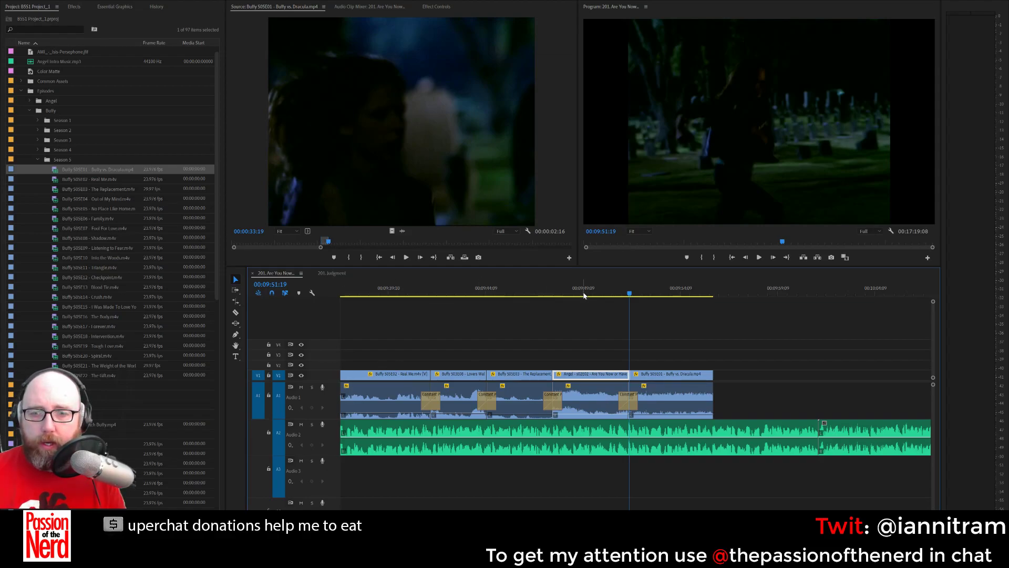
Play across the cut between the last Angel clip and the Buffy vs. Dracula clip to check the transition.
click(523, 295)
key(space)
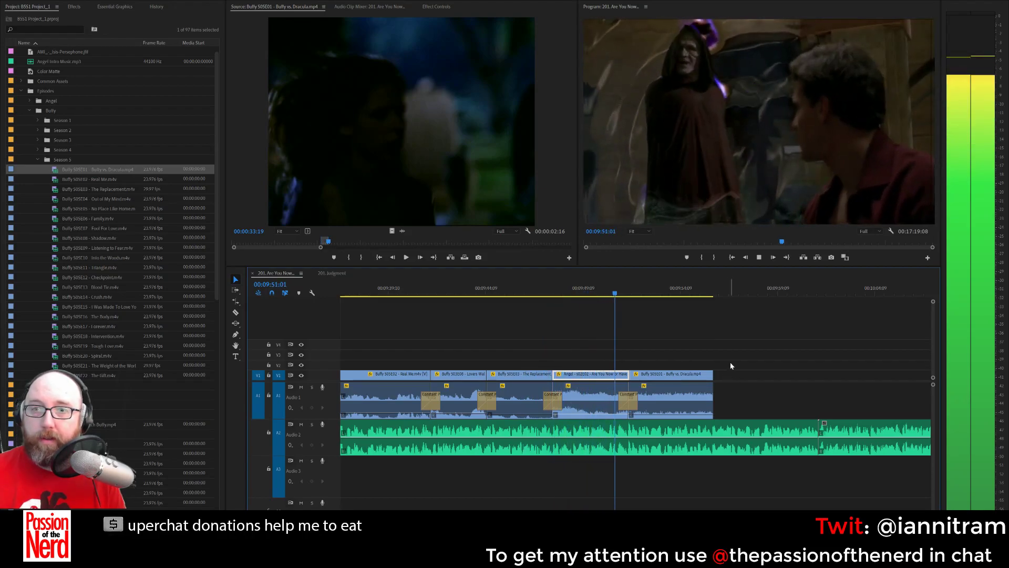
key(space)
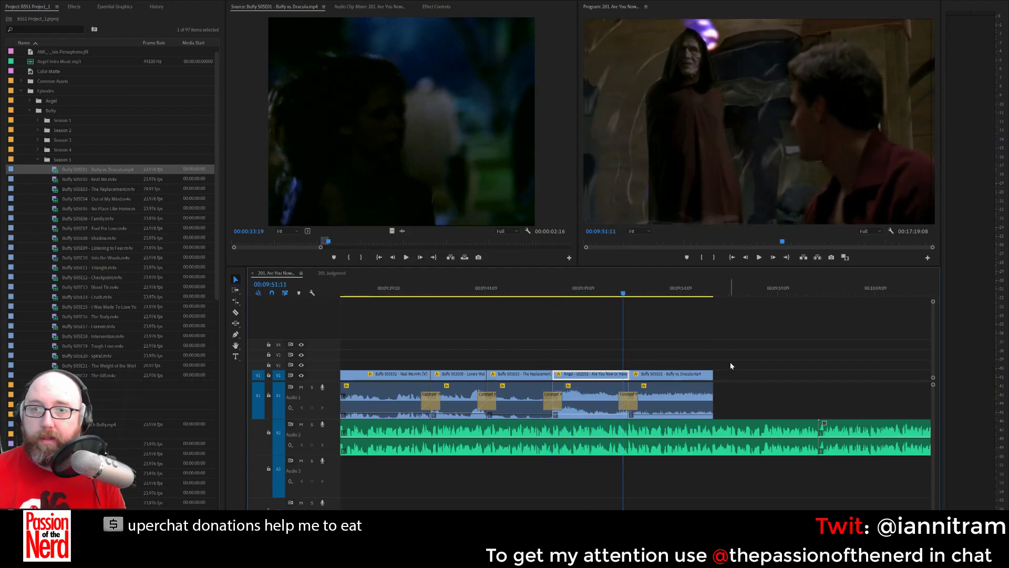
click(599, 295)
key(space)
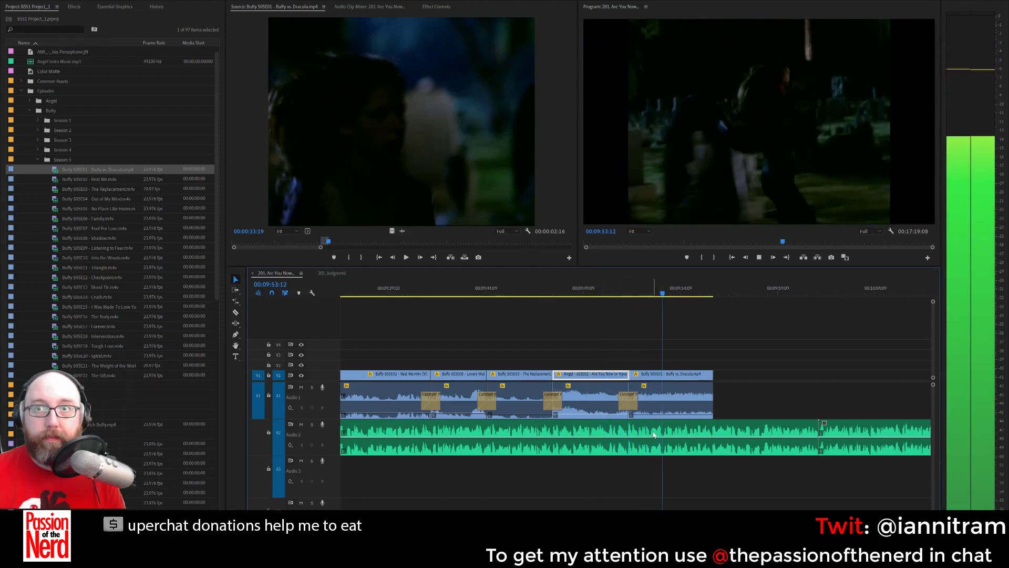
key(space)
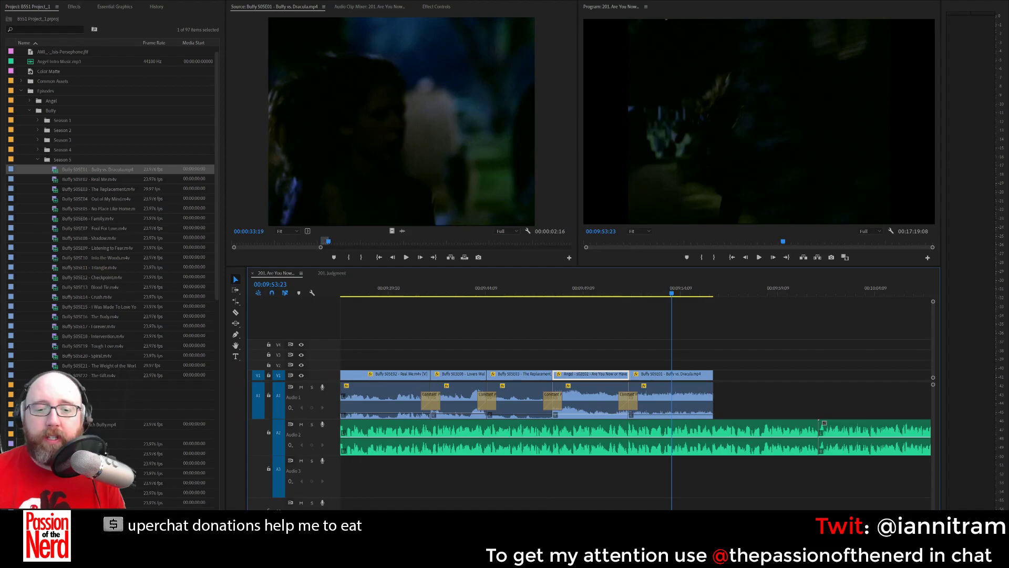
Play the Angel Intro Sequence from 00:00:47:01 through to the first Angel clip after it to check the intro.
drag(664, 513, 372, 512)
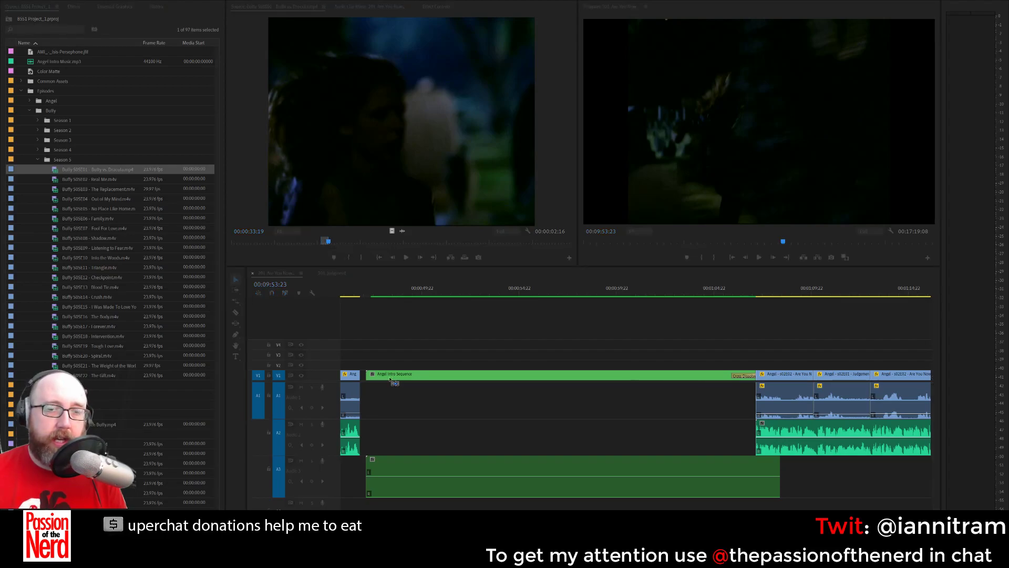
click(375, 295)
mouse_move(377, 295)
mouse_down()
mouse_move(398, 295)
mouse_move(367, 301)
mouse_up()
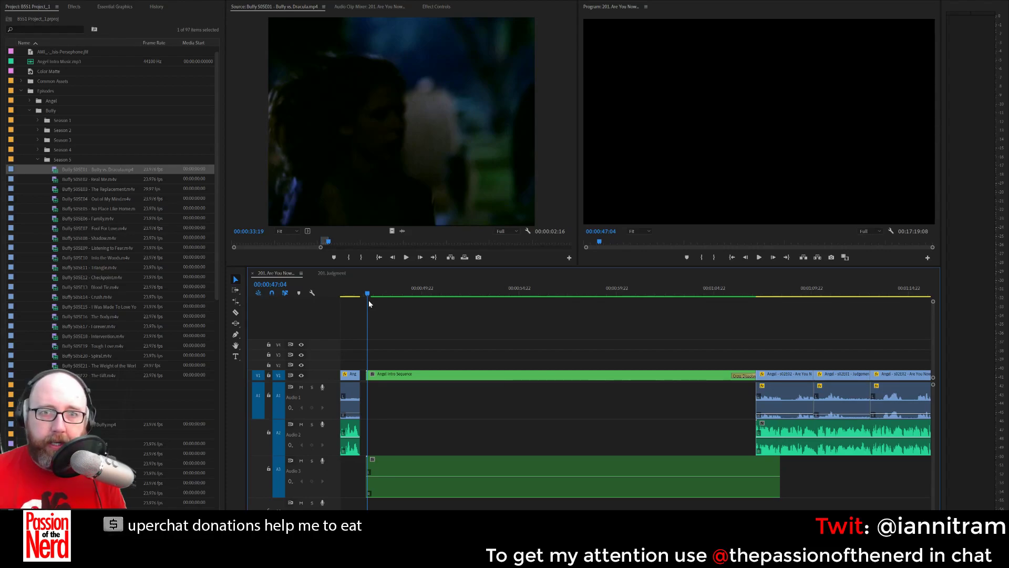
drag(369, 300, 372, 301)
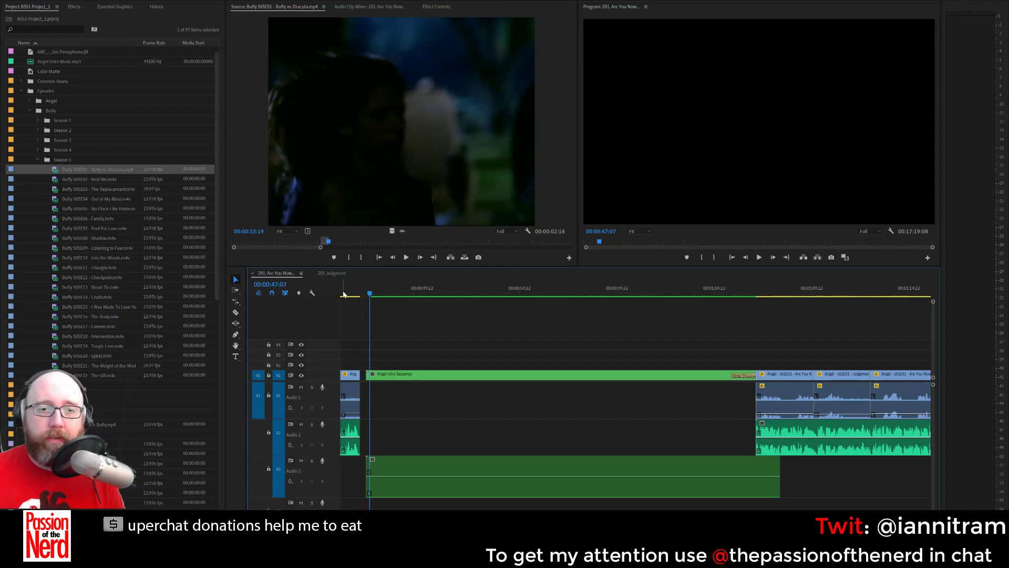
mouse_move(381, 296)
mouse_down()
mouse_move(432, 295)
mouse_move(361, 295)
mouse_move(544, 299)
mouse_move(374, 301)
mouse_move(444, 305)
mouse_move(384, 310)
mouse_move(366, 296)
mouse_up()
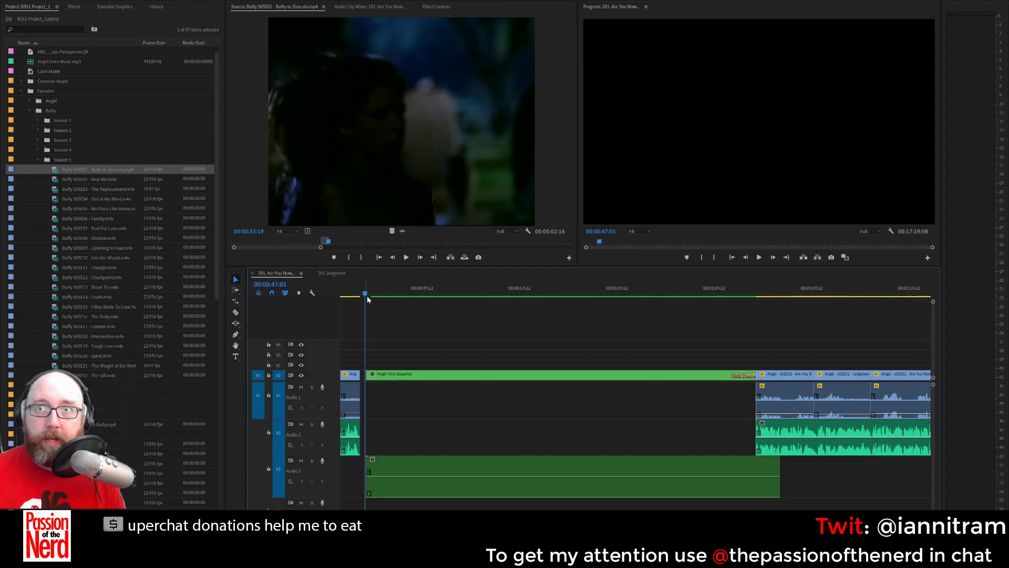
key(space)
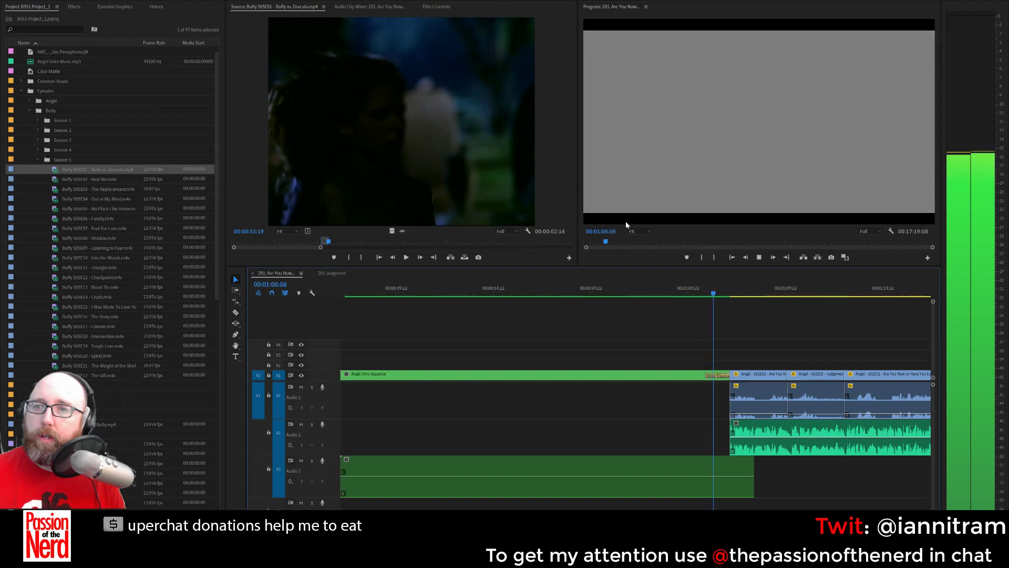
key(space)
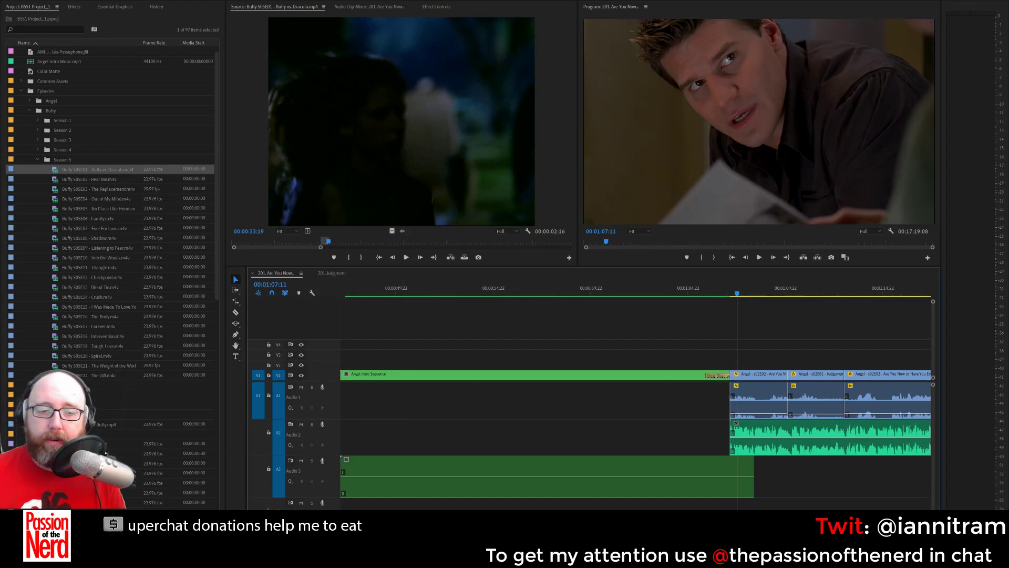
Play the last Angel and Buffy vs. Dracula clips near the ten-minute mark and park the playhead at 00:09:58:05.
scroll(636, 399, down, 20)
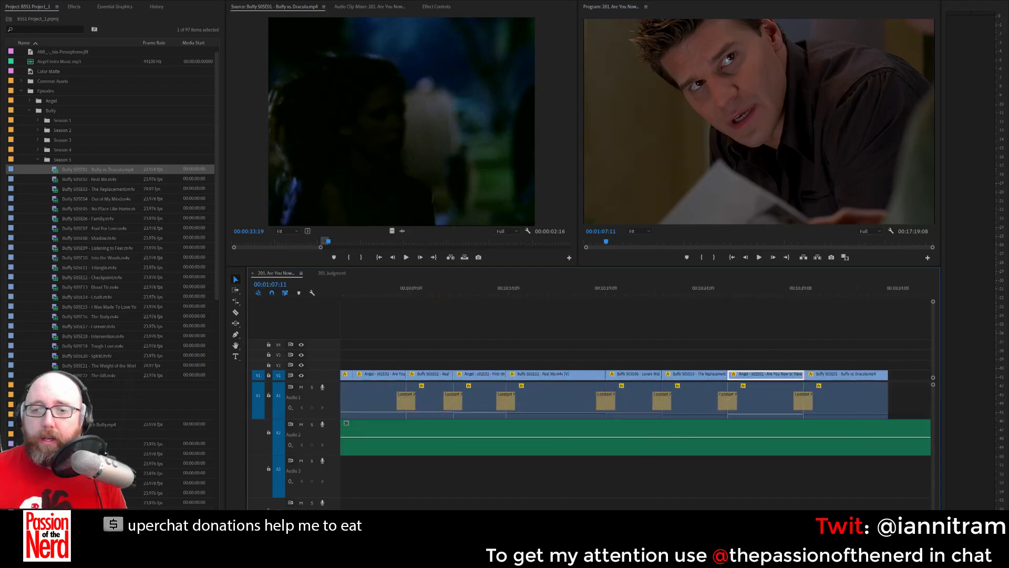
scroll(650, 346, down, 10)
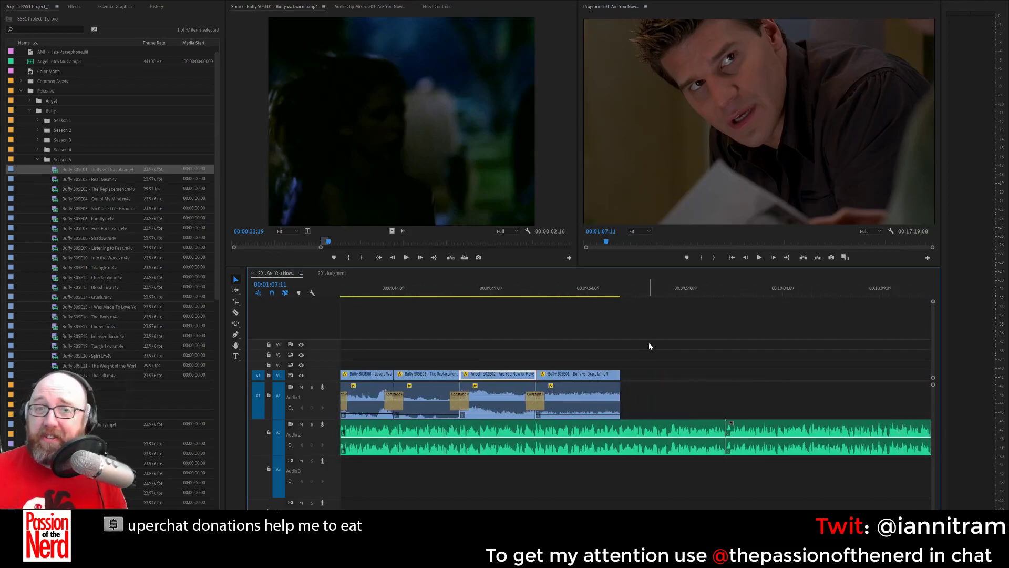
click(441, 289)
key(space)
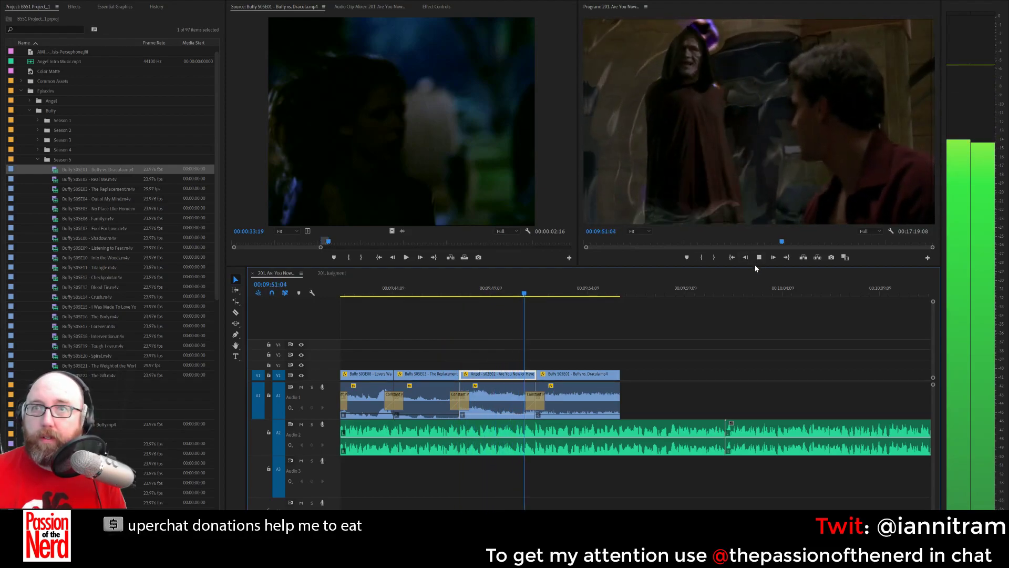
click(757, 260)
key(space)
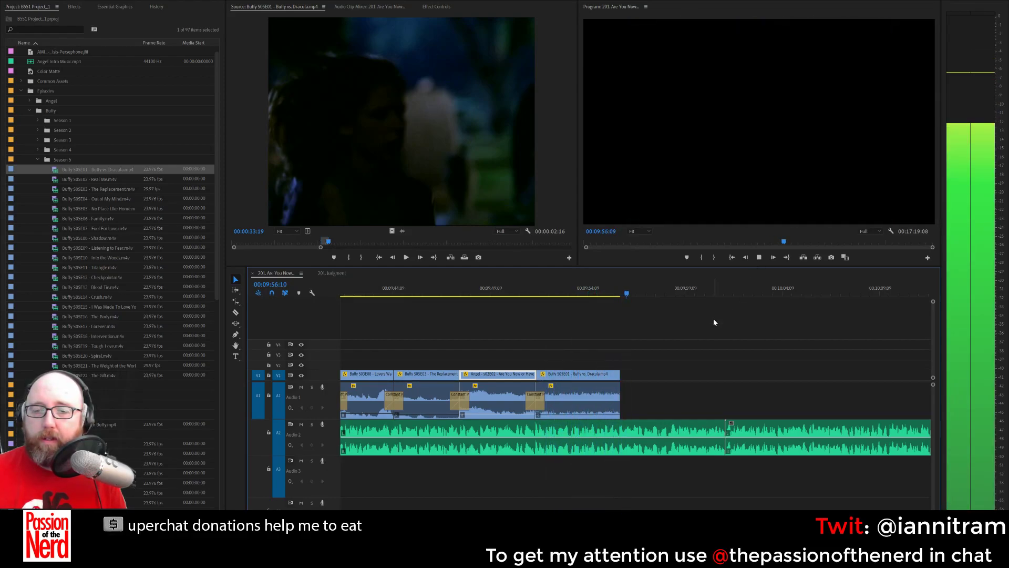
key(space)
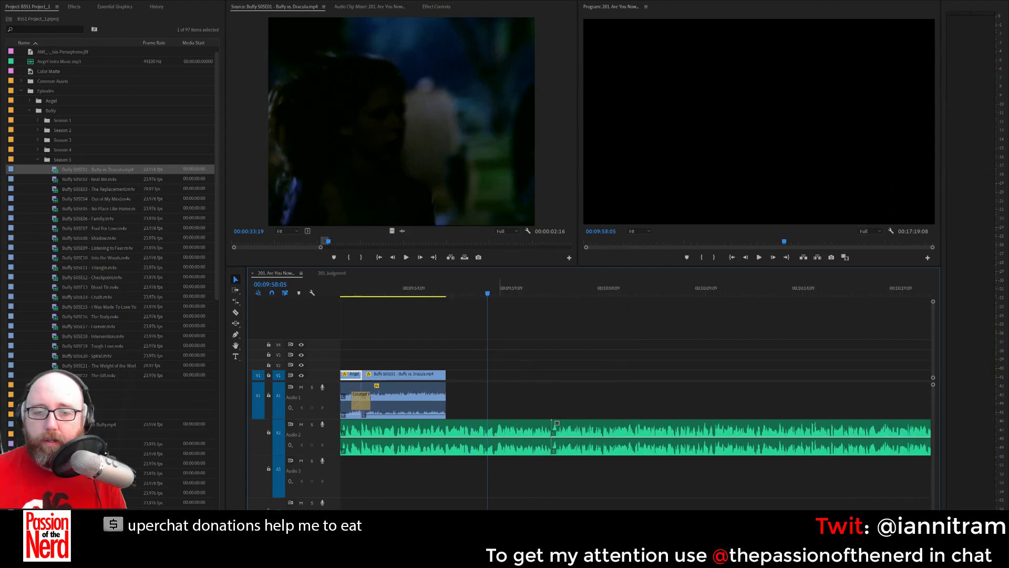
Open Angel S02E01 Judgement from the Season 2 bin as the source and locate the gym entrance shot at 00:02:59:23.
click(30, 110)
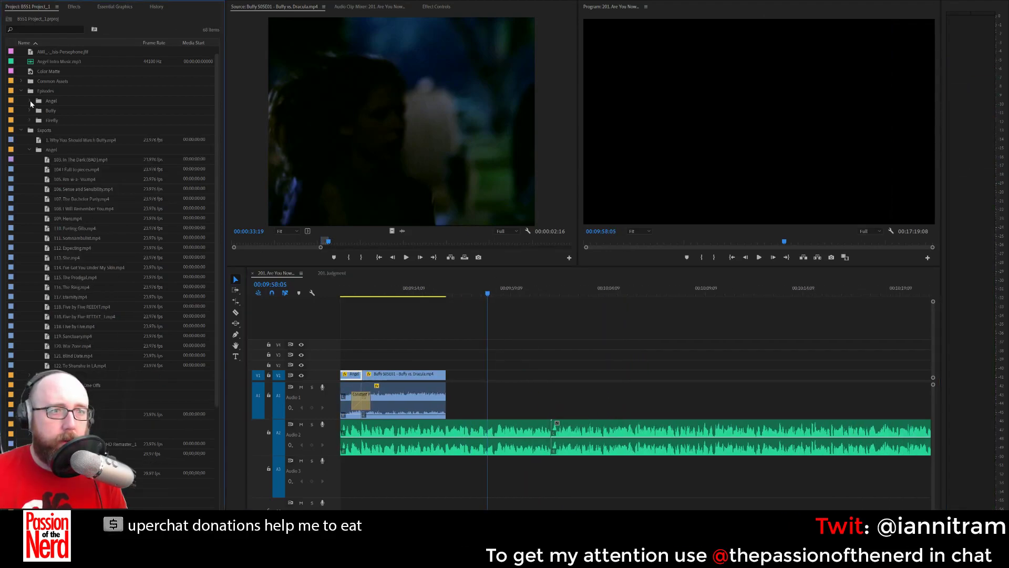
click(29, 100)
double_click(55, 140)
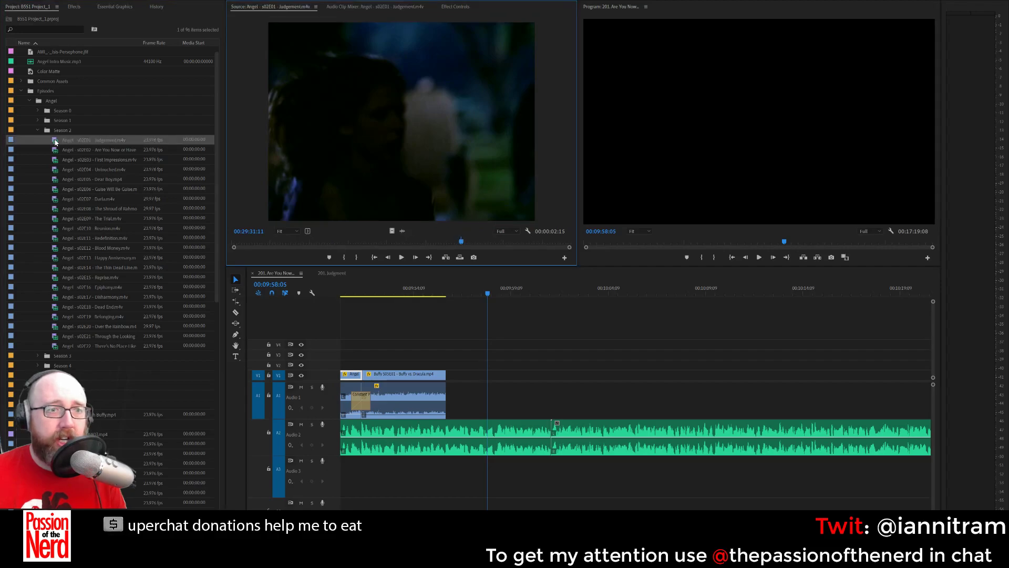
drag(251, 243, 300, 261)
drag(438, 247, 368, 247)
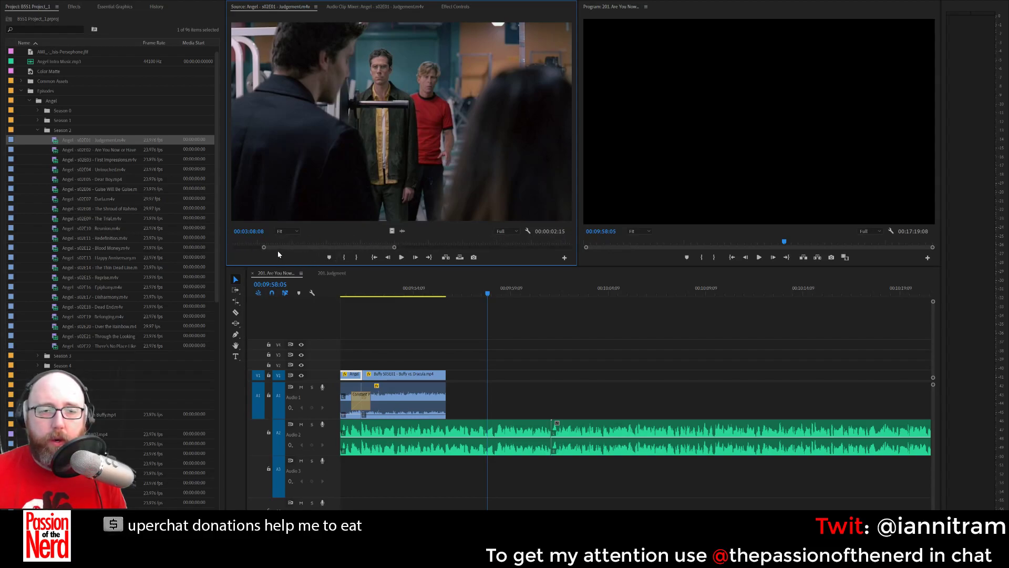
drag(278, 251, 249, 250)
drag(454, 244, 438, 244)
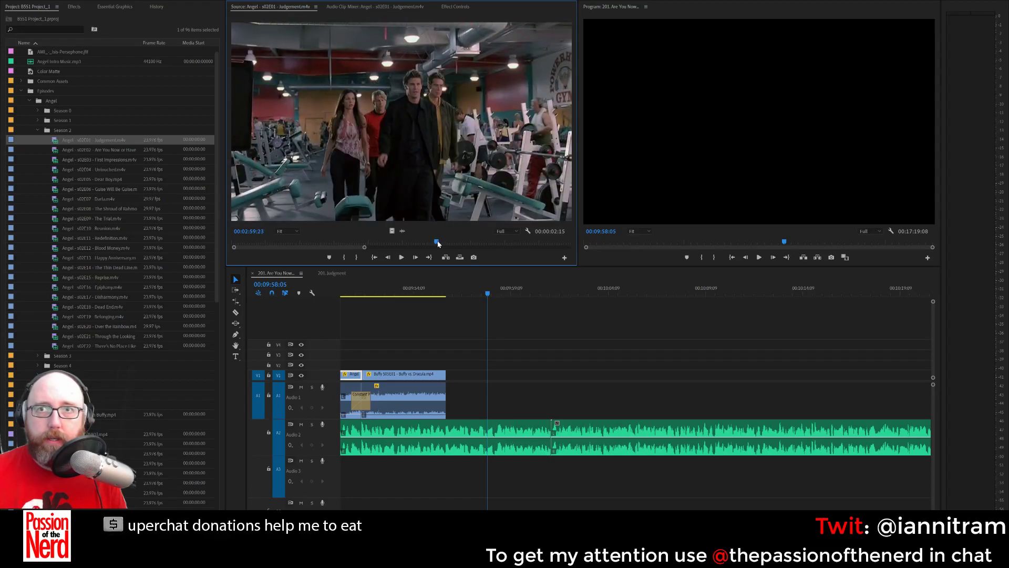
Mark the gym shot from 00:02:59:23 to 00:03:01:23 and place it directly after the Buffy vs. Dracula clip on V1 and A1.
key(space)
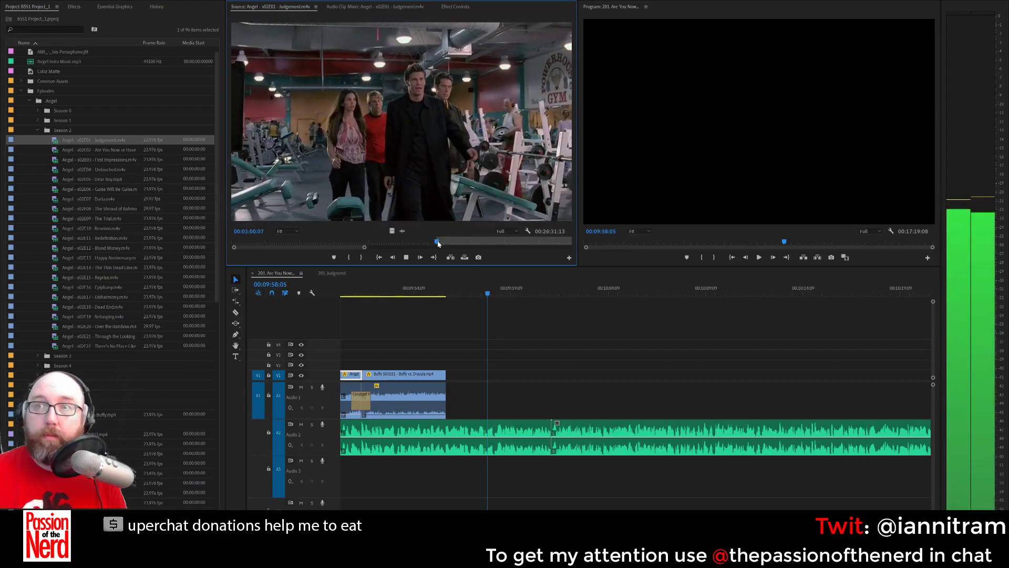
key(space)
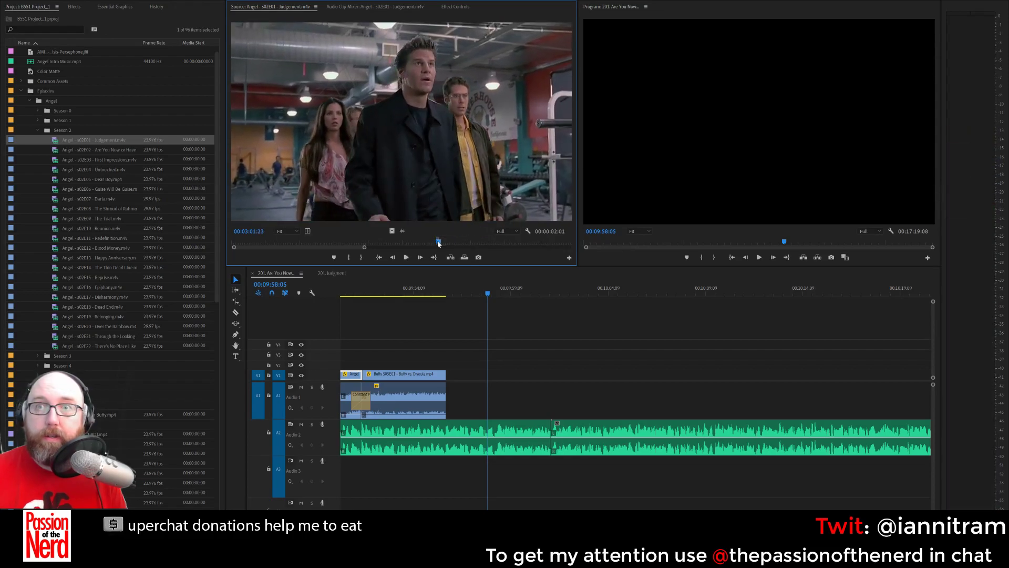
drag(452, 92, 487, 374)
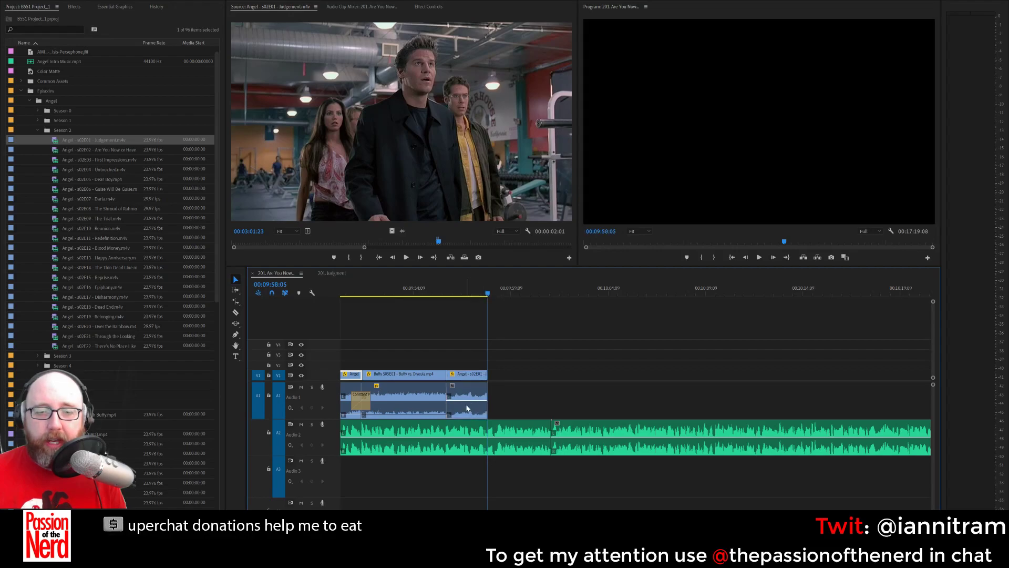
Add an audio crossfade at the cut between the Buffy vs. Dracula clip and the new Judgement clip.
click(466, 402)
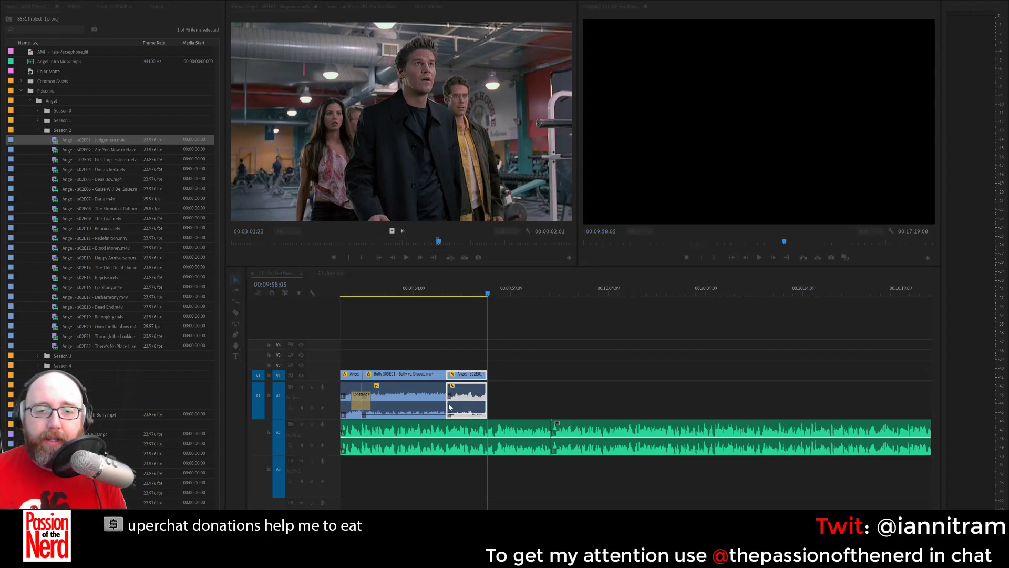
click(445, 405)
key(ctrl+shift+d)
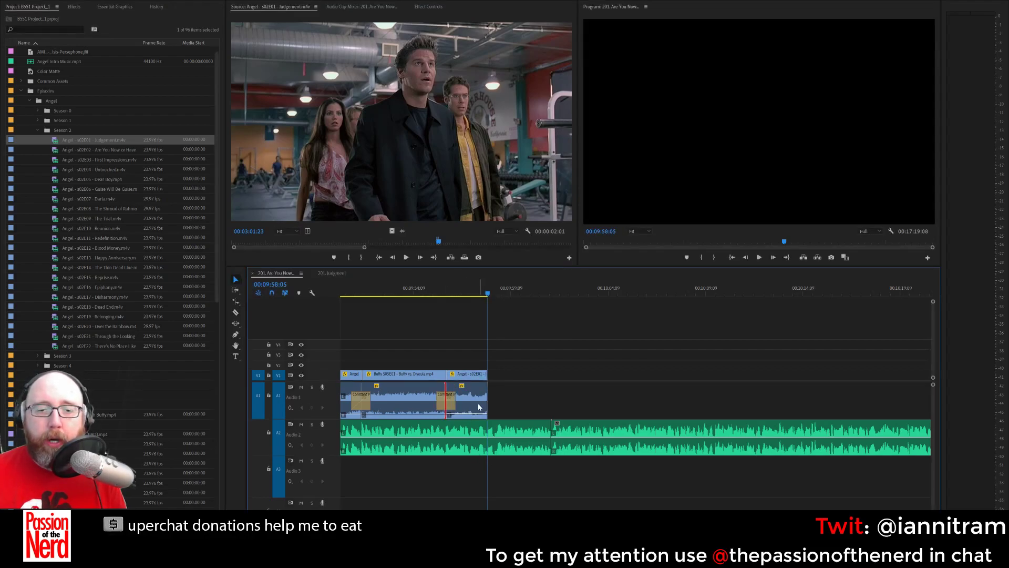
click(429, 343)
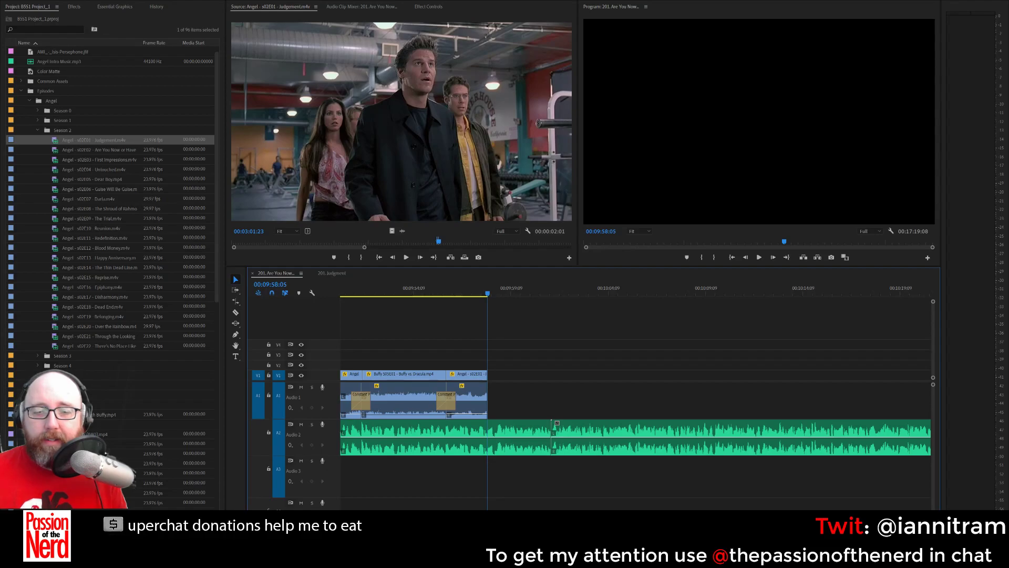
Play from 00:09:54:11 across the new Judgement clip and stop at 00:10:01:10, just before the next narration cut.
scroll(598, 460, down, 3)
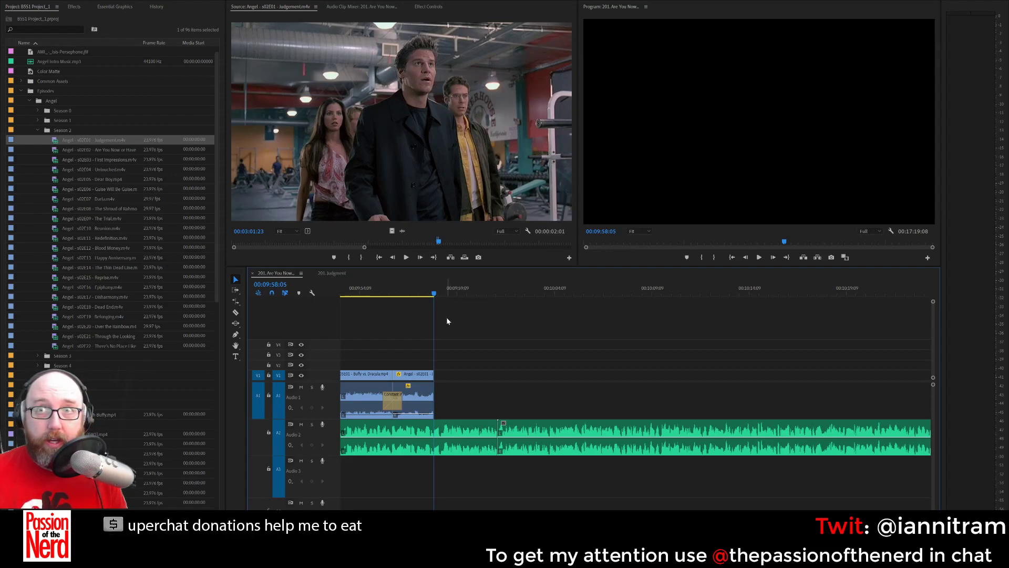
click(368, 294)
drag(369, 294, 376, 295)
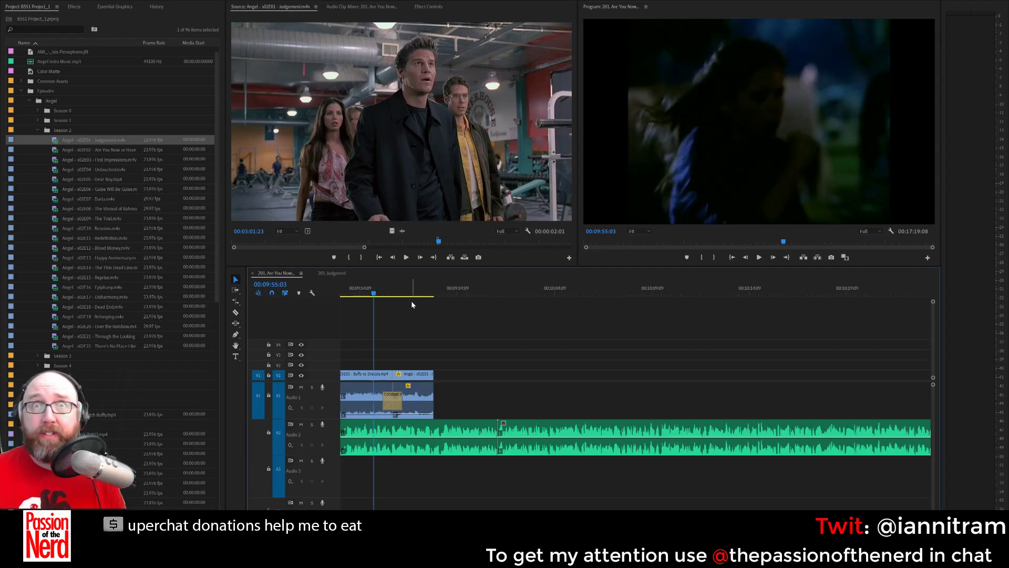
click(362, 292)
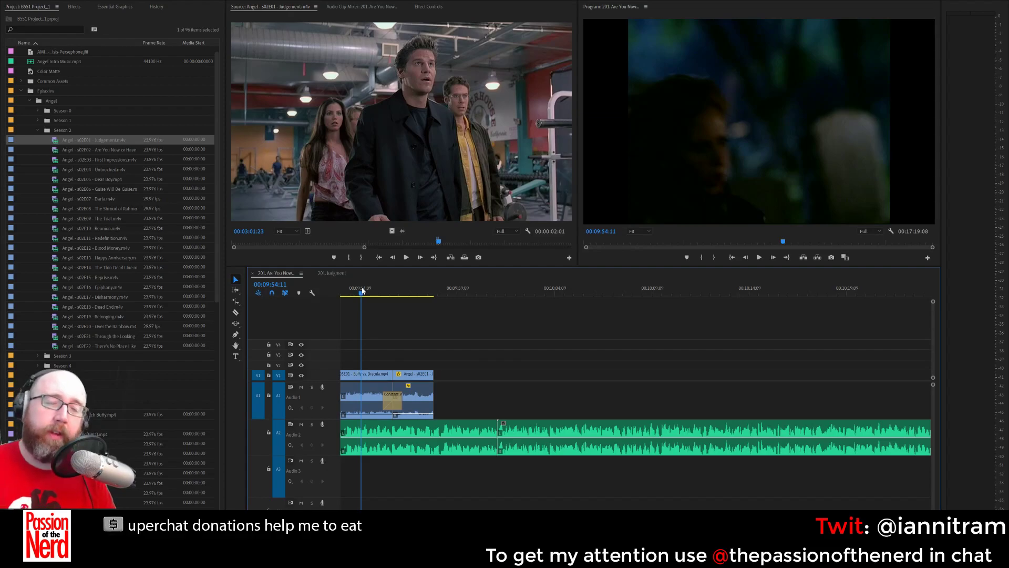
key(space)
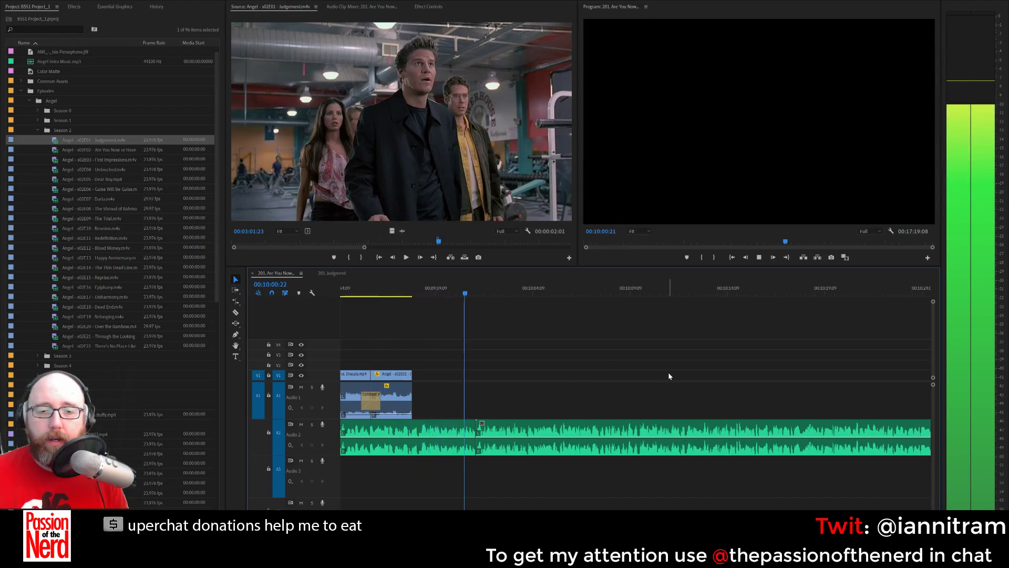
key(space)
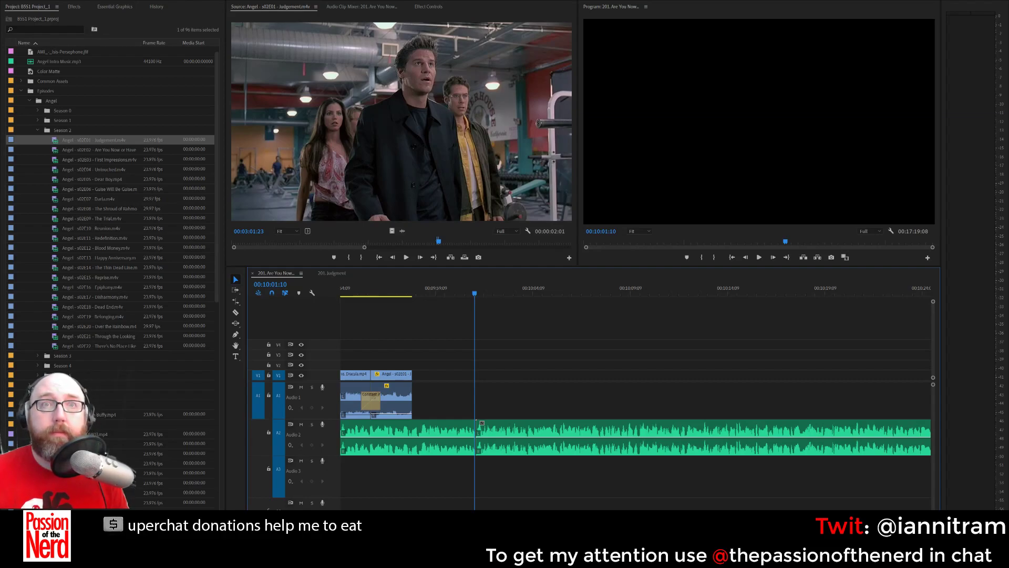
Open Angel S01E15 The Prodigal from the Season 1 bin and look through its later scenes up to the closing gravestone shot.
click(38, 119)
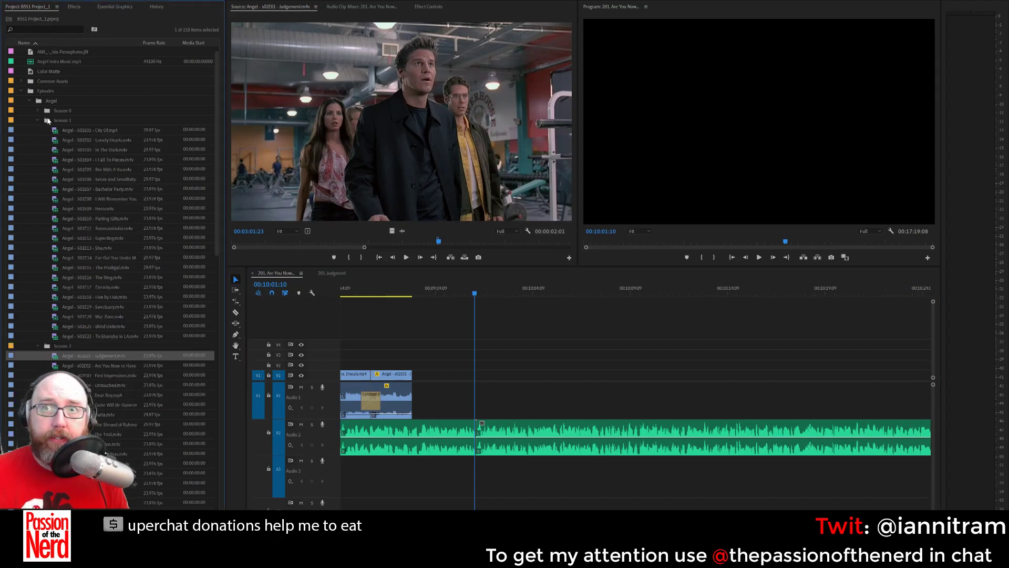
double_click(123, 269)
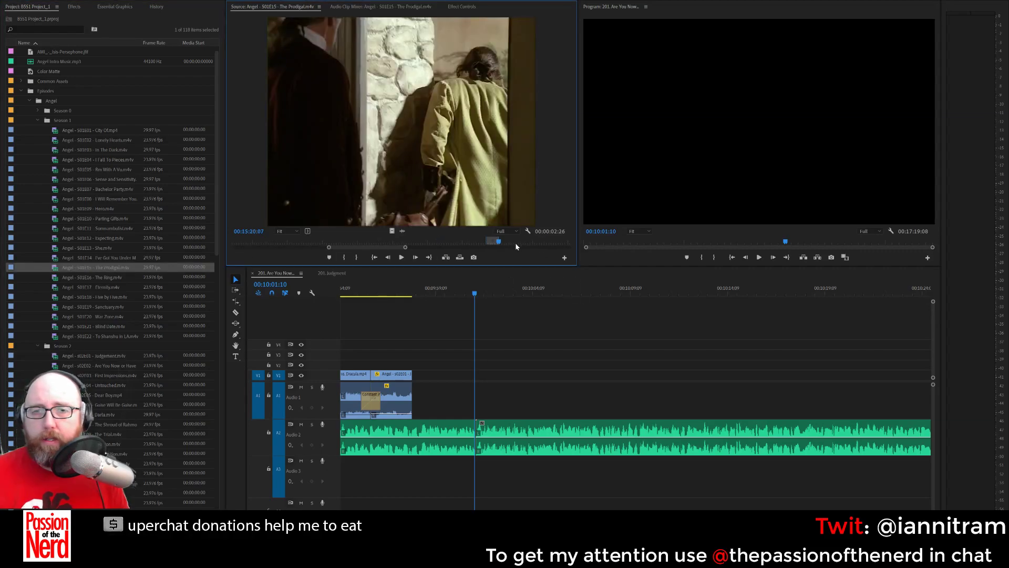
drag(515, 243, 543, 246)
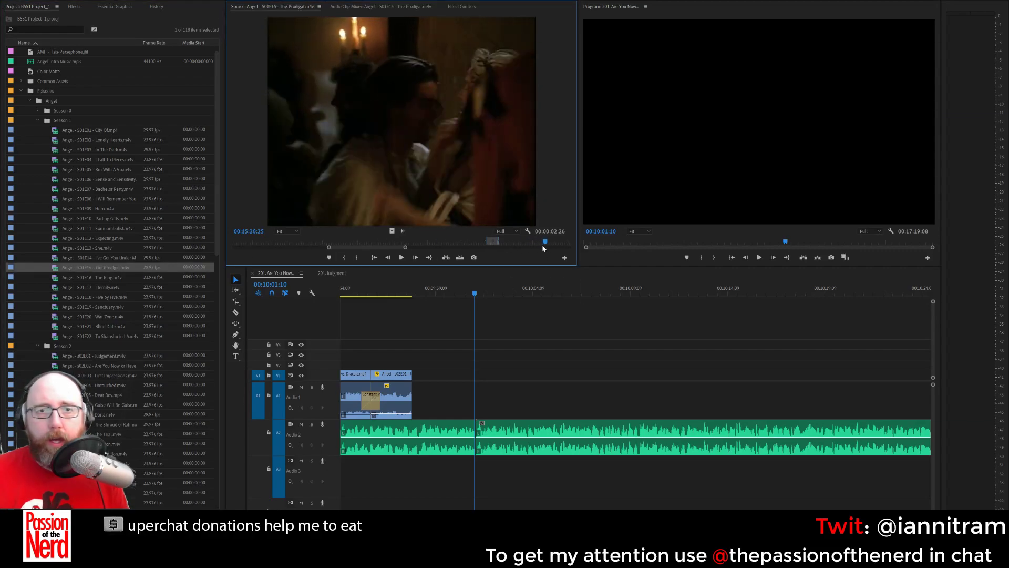
drag(394, 248, 637, 251)
click(526, 243)
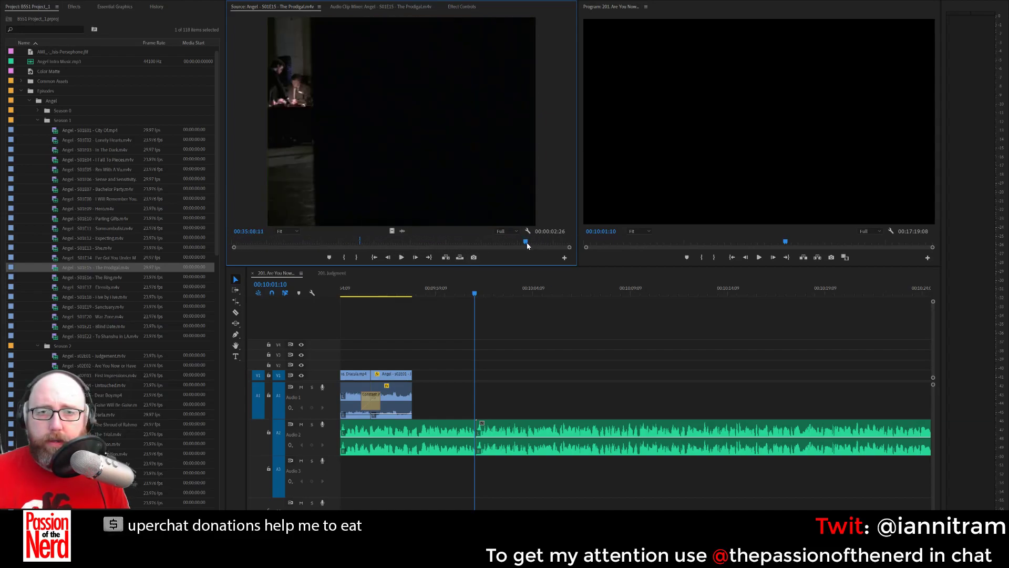
drag(528, 246, 565, 243)
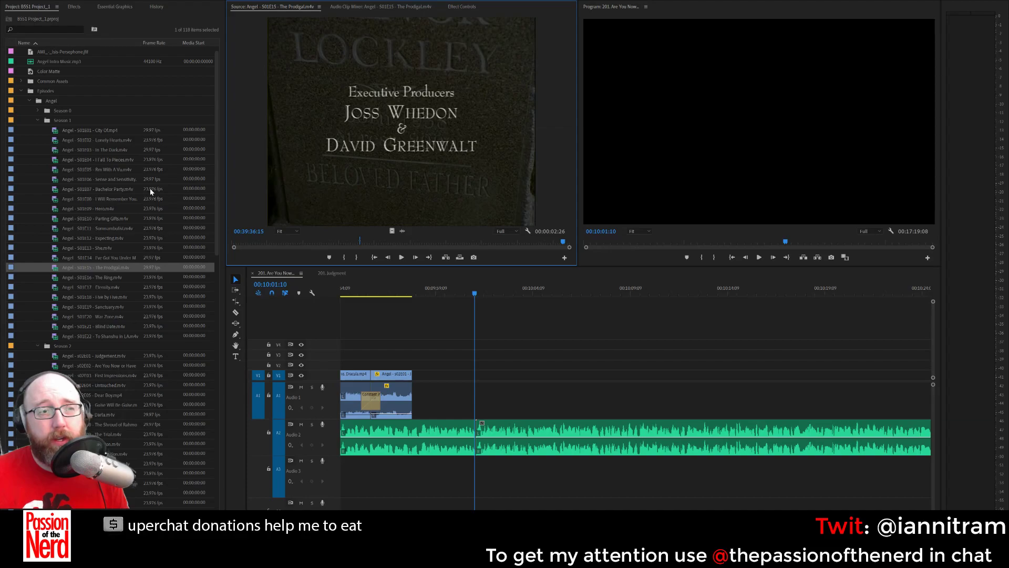
Open Angel S01E11 Somnambulist from the Season 1 bin and look through its late rooftop scene around 00:39:18.
click(30, 101)
click(30, 100)
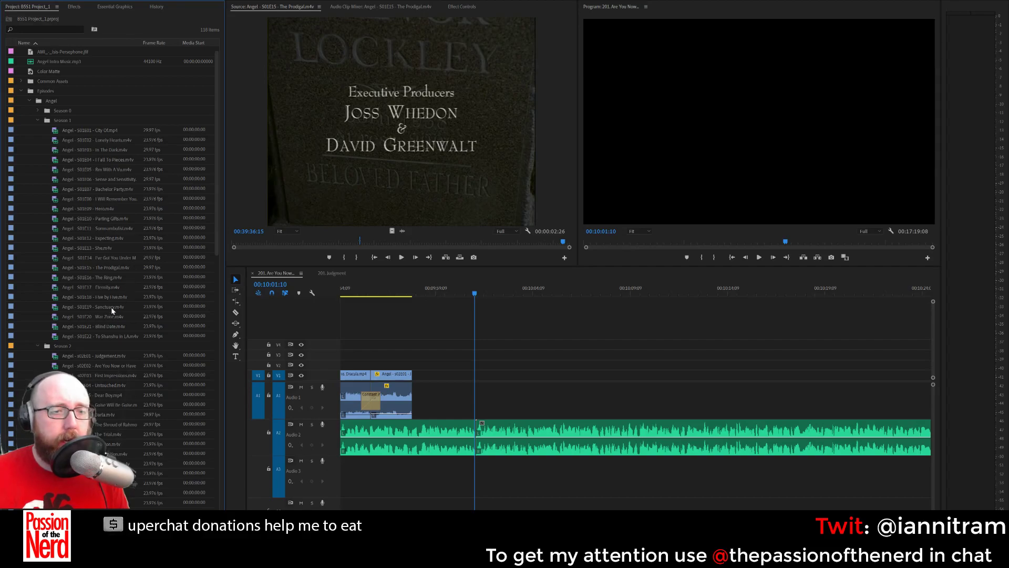
double_click(112, 229)
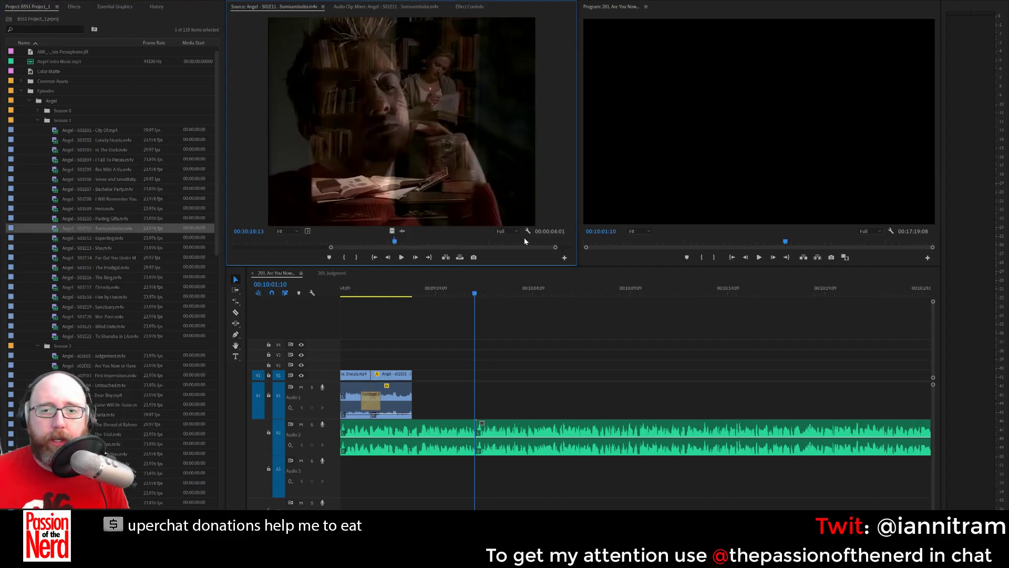
click(543, 242)
drag(545, 247, 577, 246)
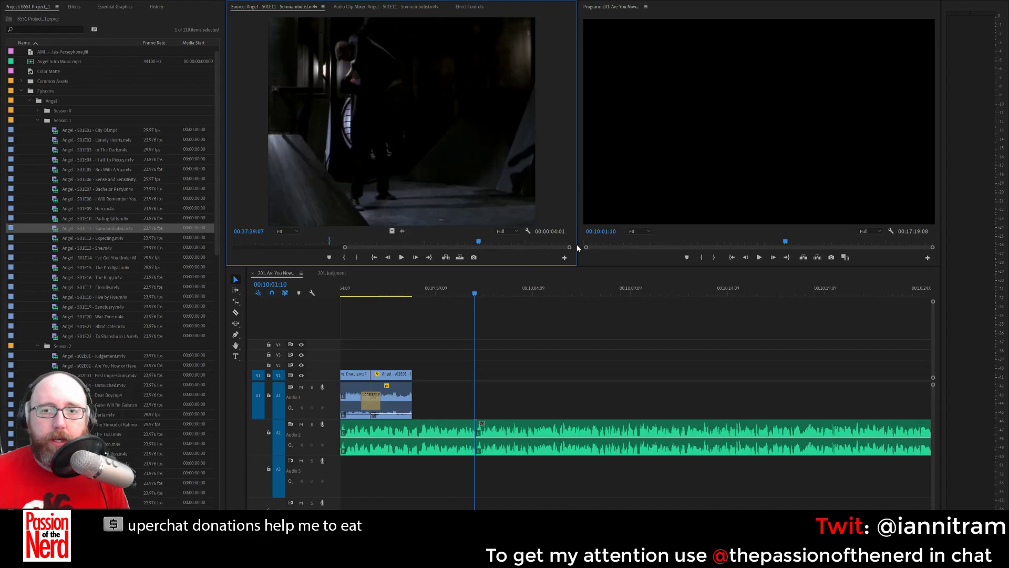
drag(513, 241, 514, 244)
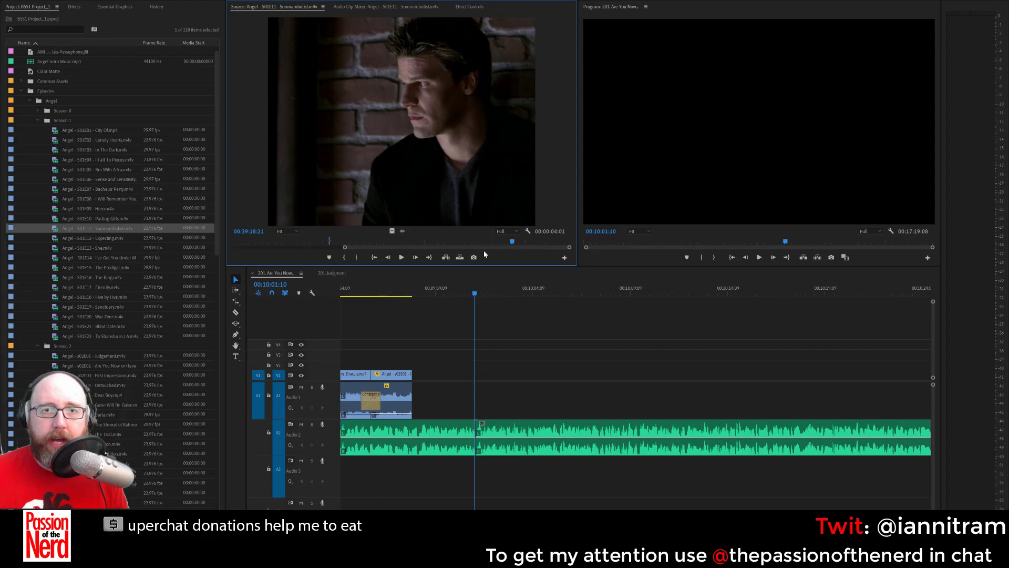
drag(344, 248, 430, 245)
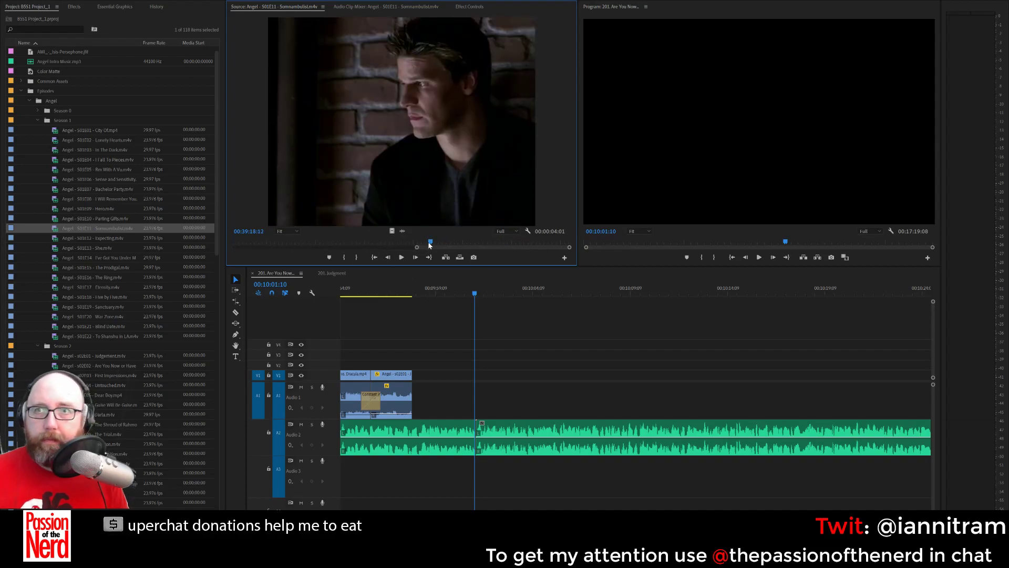
key(y)
key(space)
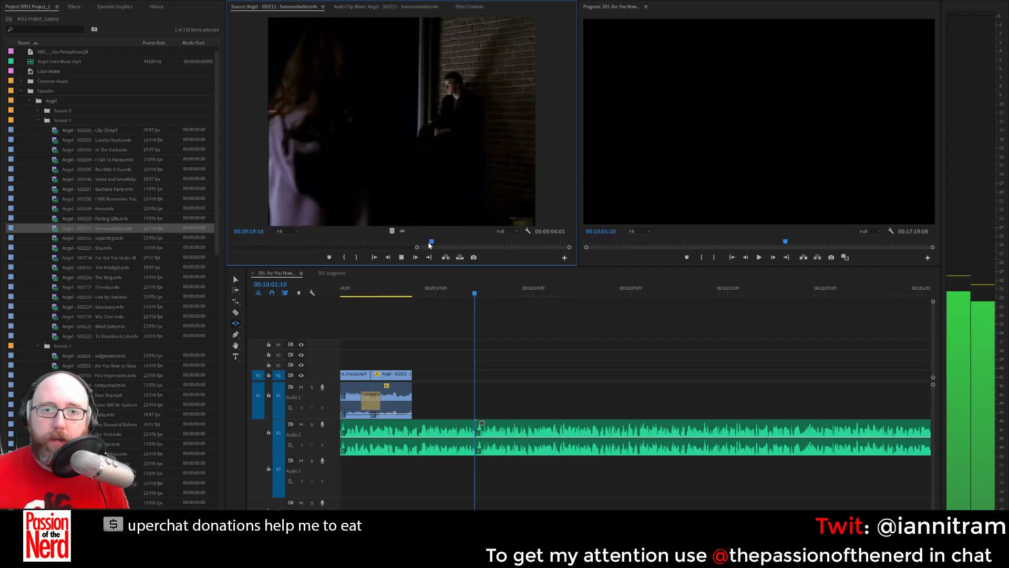
key(space)
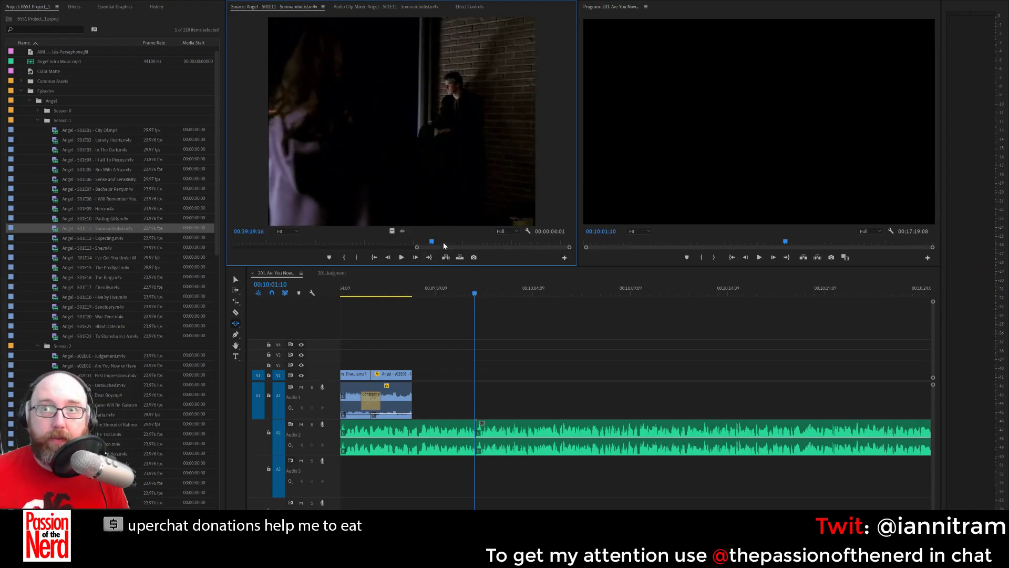
Mark the rooftop close-up of Angel ending at 00:40:06:13 and place it directly after the Judgement clip on V1 and A1.
drag(432, 243, 455, 246)
key(i)
key(space)
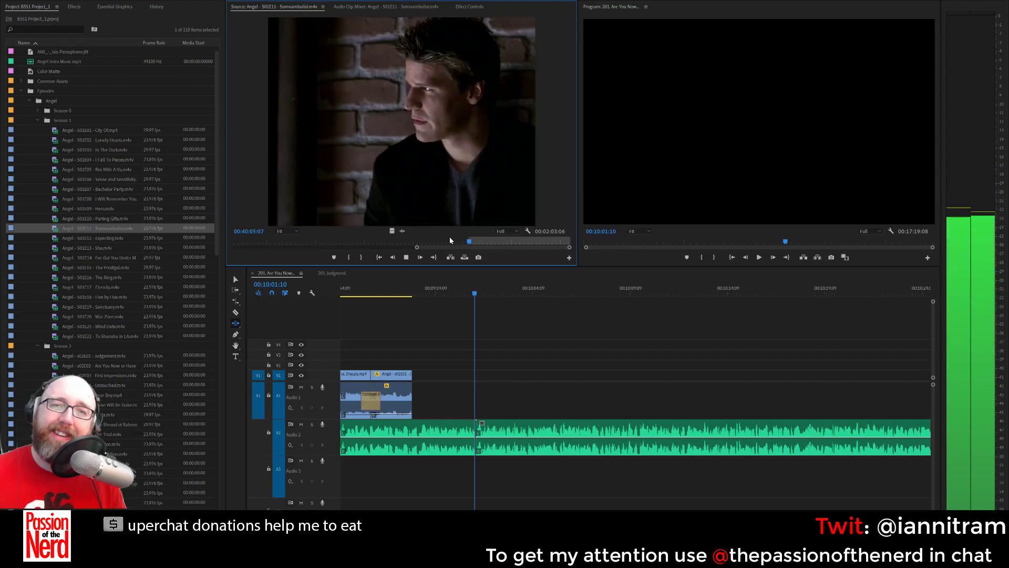
key(space)
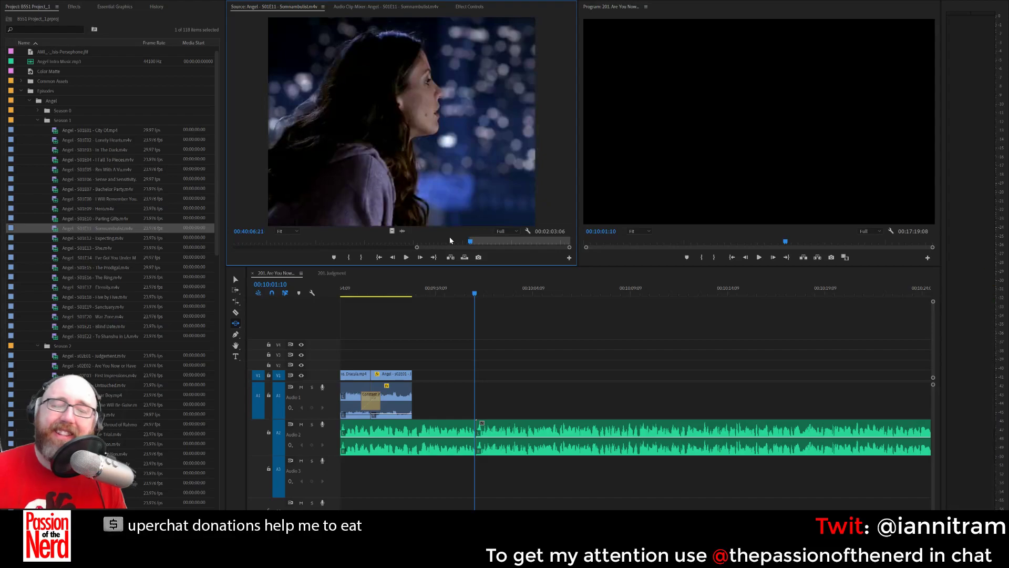
key(Left)
key(Left)
key(Left)
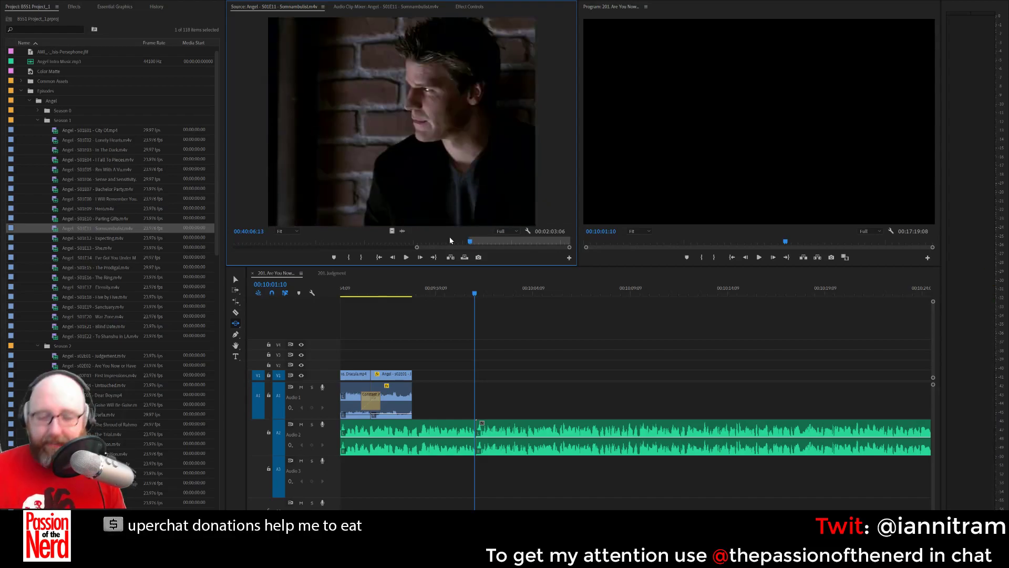
key(o)
drag(439, 76, 416, 389)
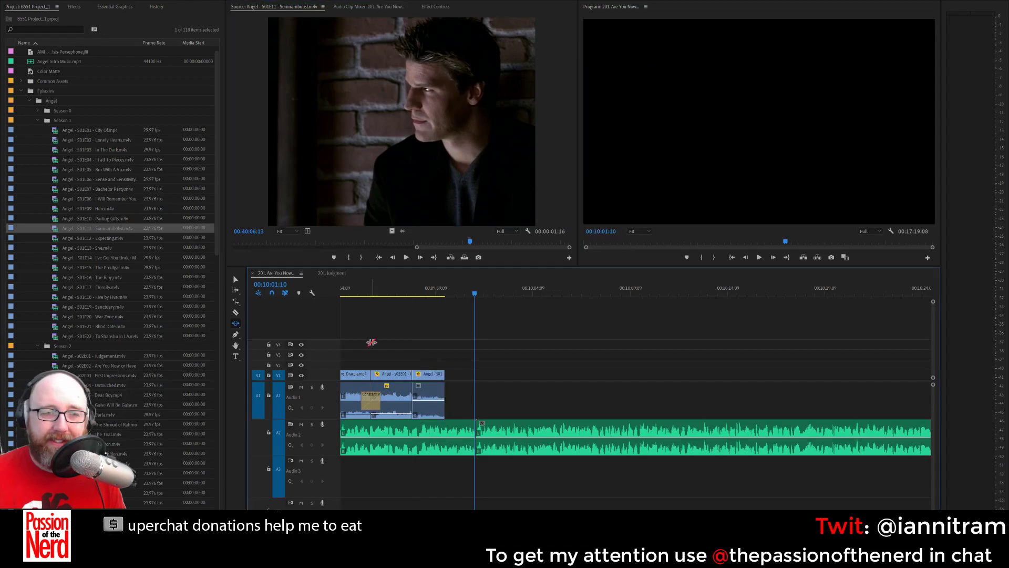
Extend the Somnambulist clip to the playhead at 00:10:01:10 and add an audio crossfade at its cut with the Judgement clip.
click(235, 303)
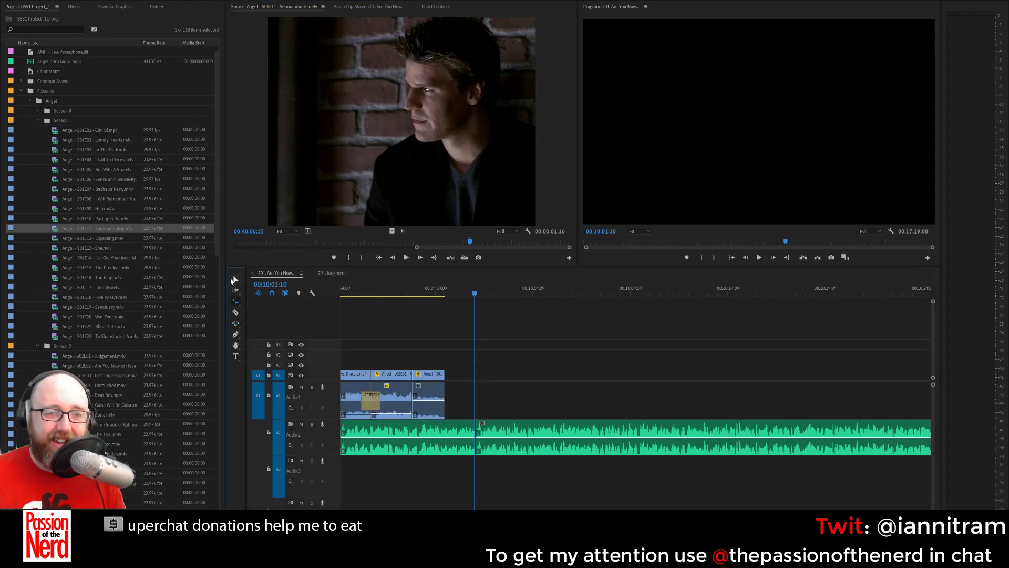
drag(444, 380, 475, 381)
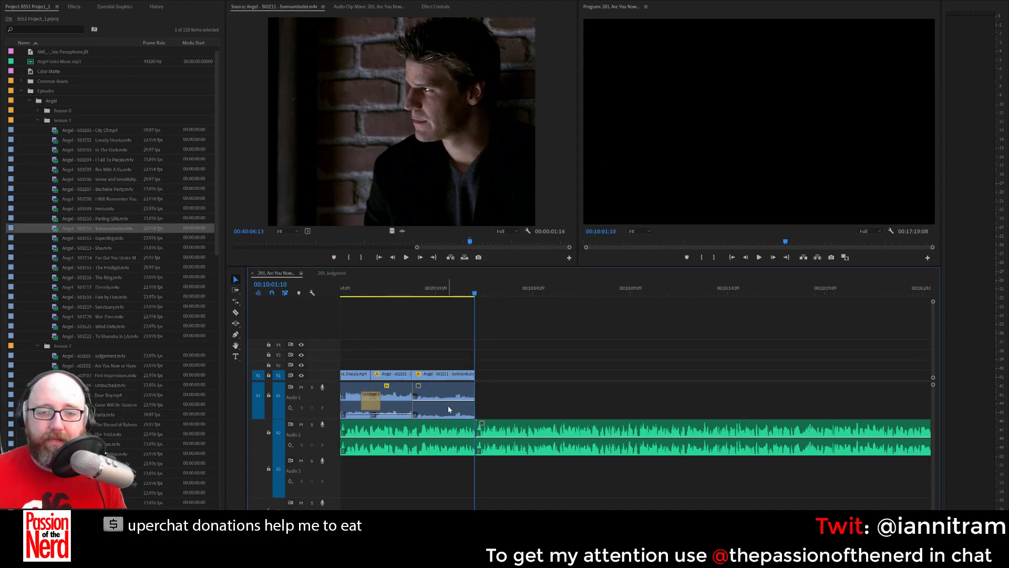
click(449, 409)
click(417, 405)
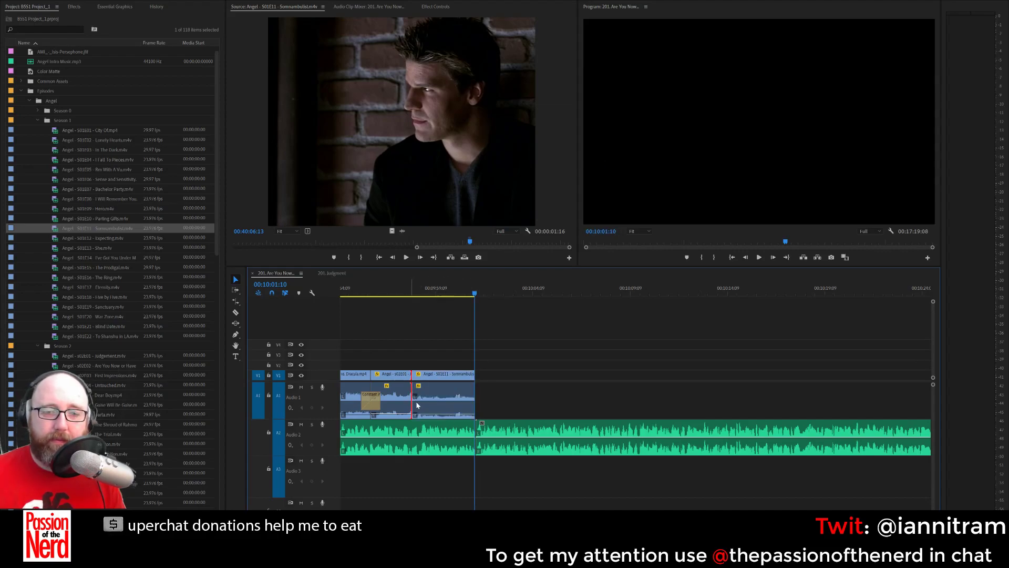
click(411, 376)
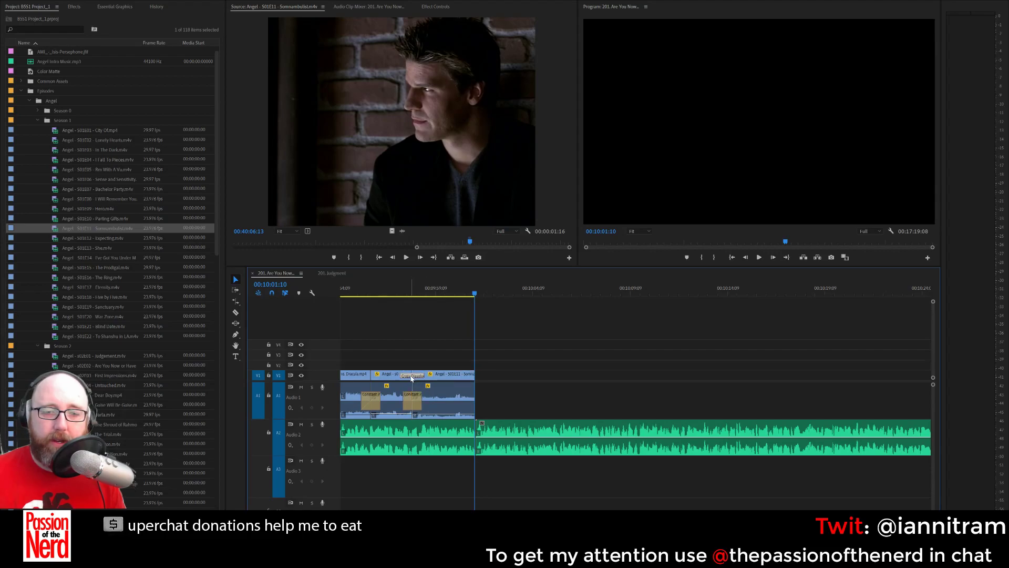
Play the end of the sequence up to 00:09:57:08 and delete the Somnambulist clip from the timeline.
click(380, 297)
key(space)
key(space)
click(416, 400)
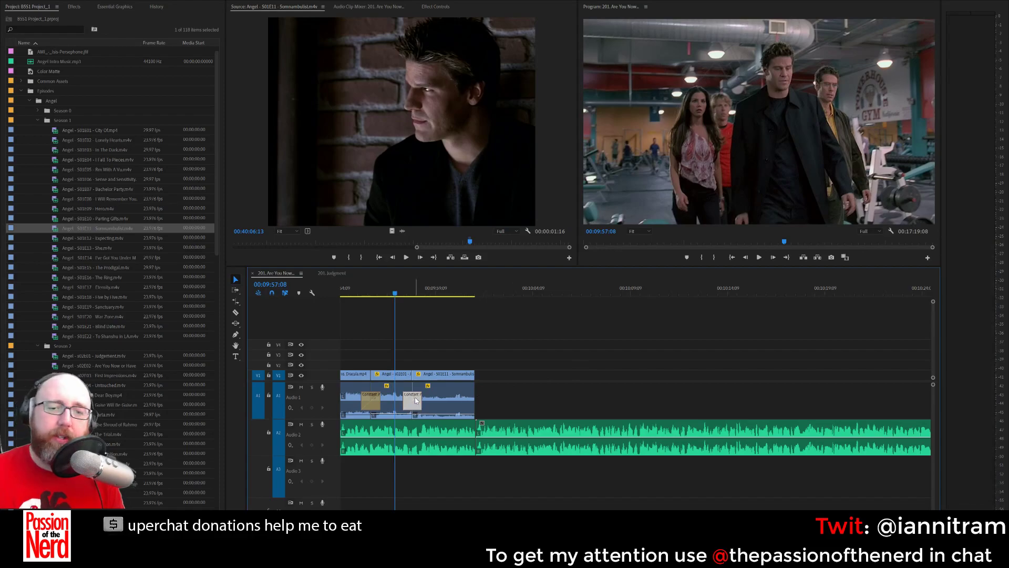
click(461, 377)
key(Delete)
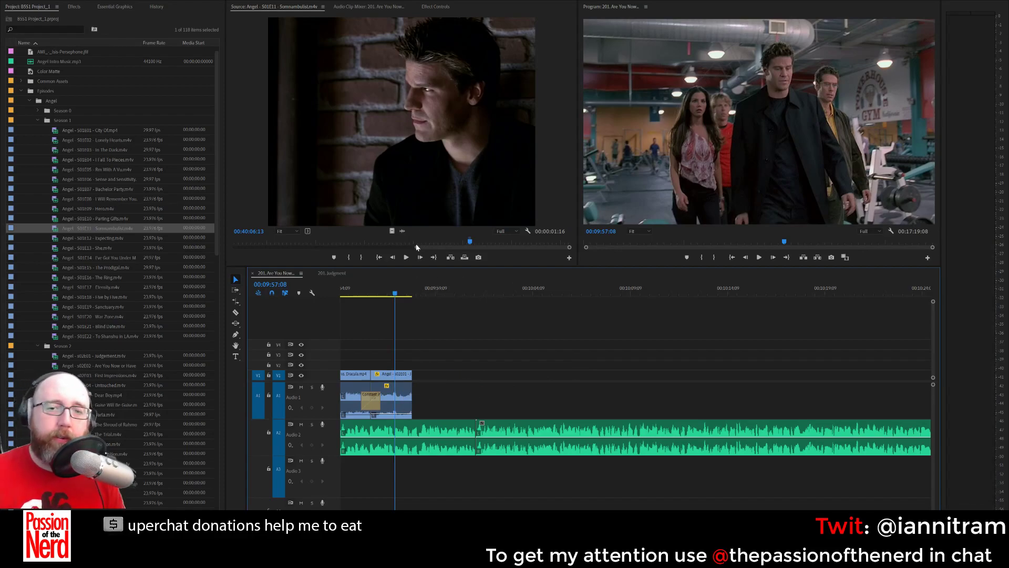
Mark the woodland shot in Angel S01E15 The Prodigal from 00:23:25:17 to 00:23:28:00 and place it directly after the Judgement clip.
click(539, 243)
click(515, 242)
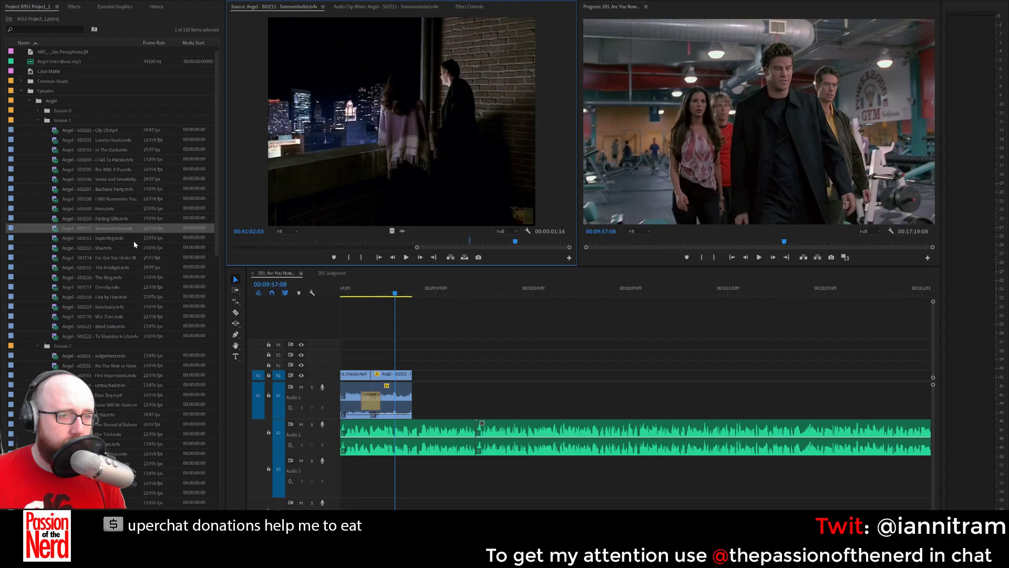
double_click(124, 269)
drag(325, 246, 430, 253)
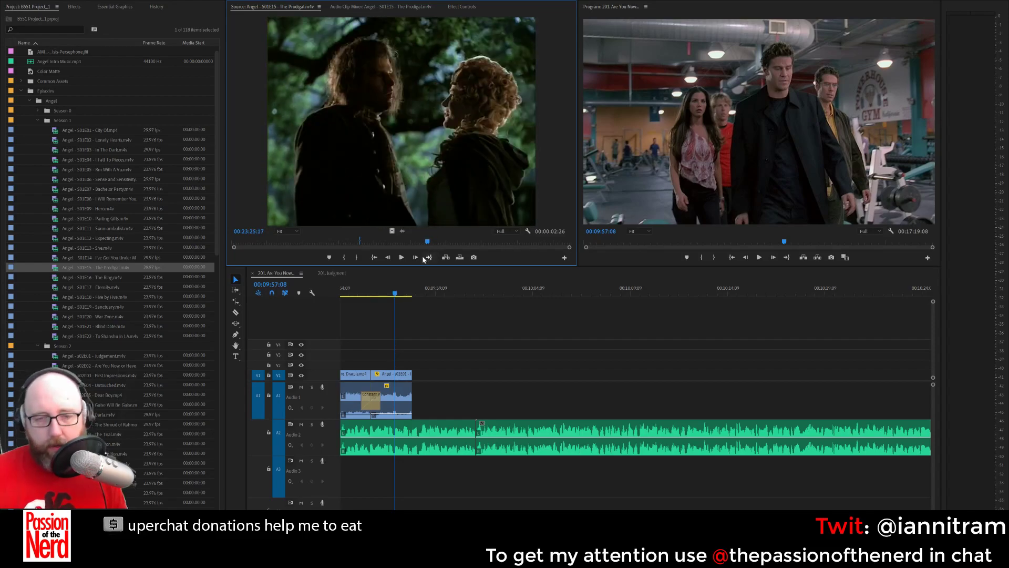
key(space)
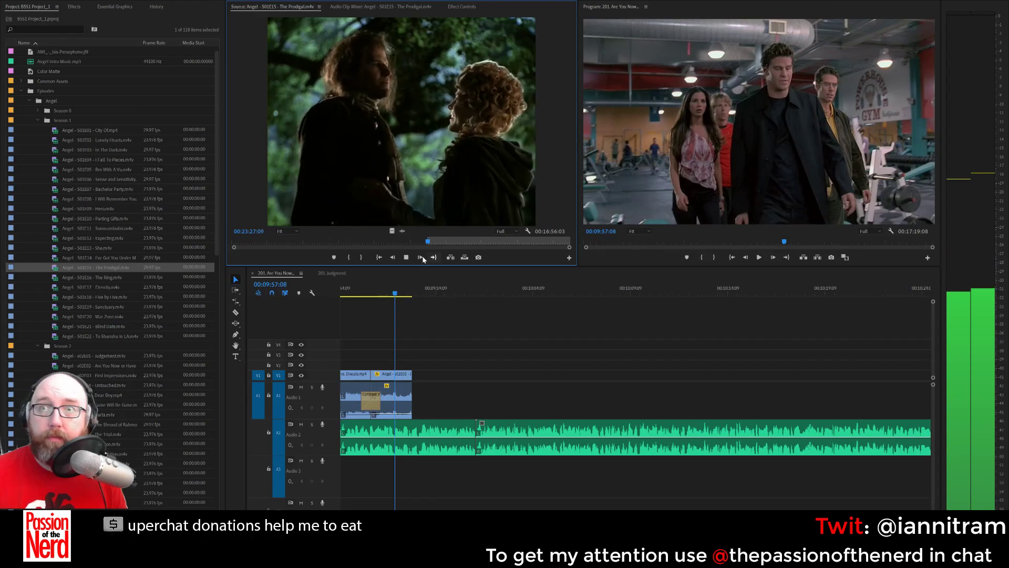
key(space)
key(o)
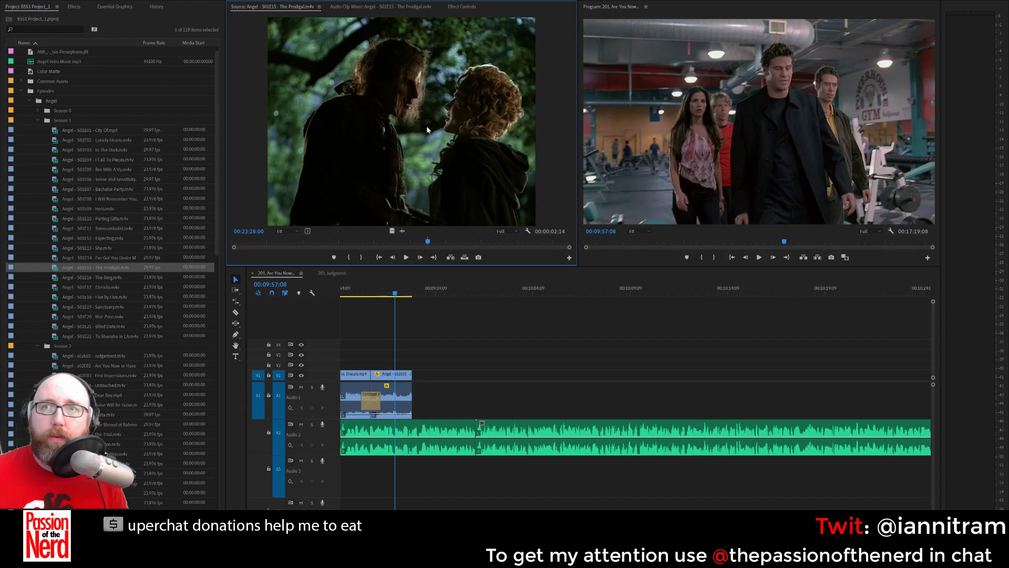
drag(417, 98, 419, 397)
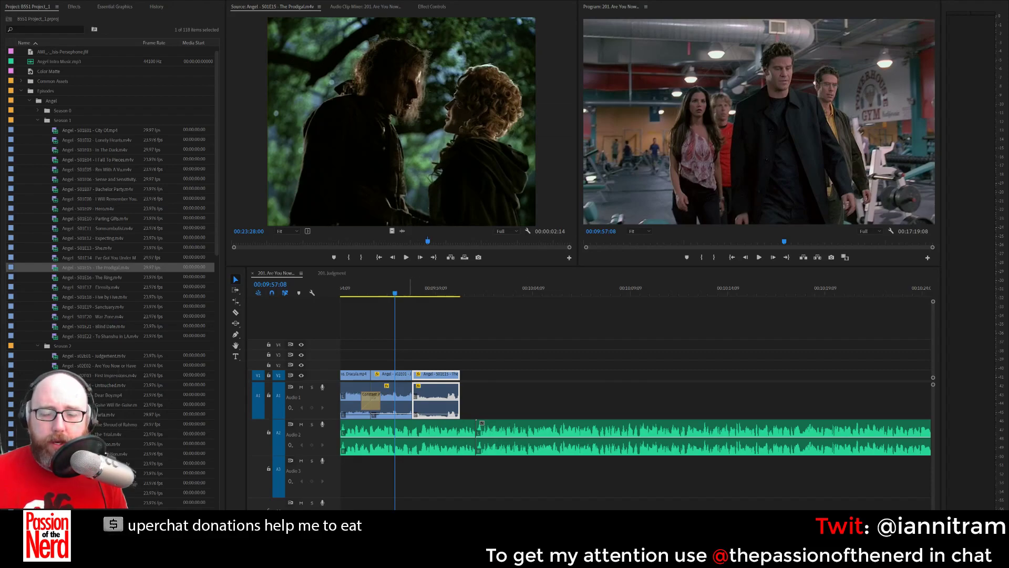
Add an audio crossfade between the Judgement and The Prodigal clips and extend The Prodigal clip to the narration cut near 00:10:01:10.
click(411, 399)
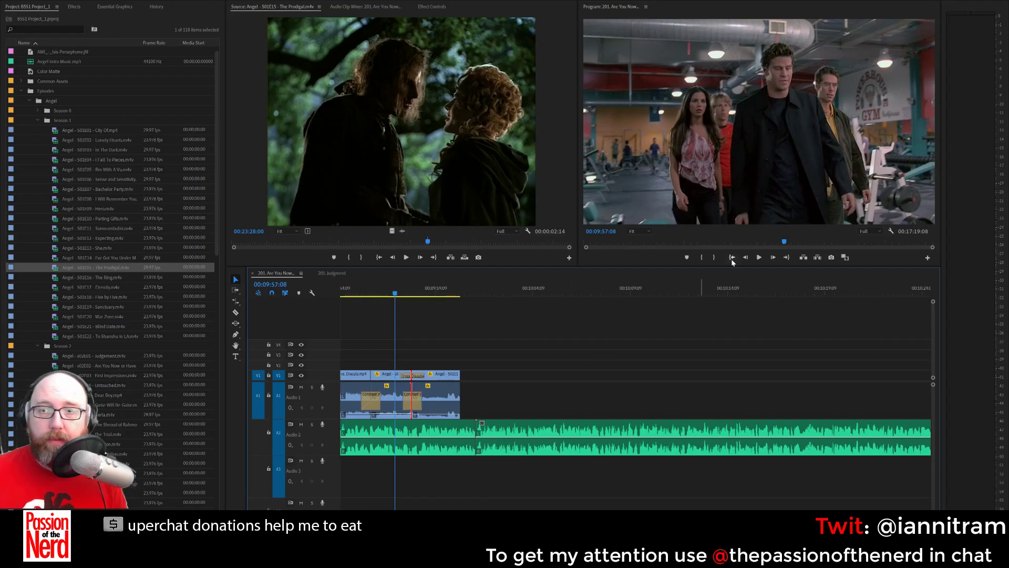
drag(789, 243, 767, 252)
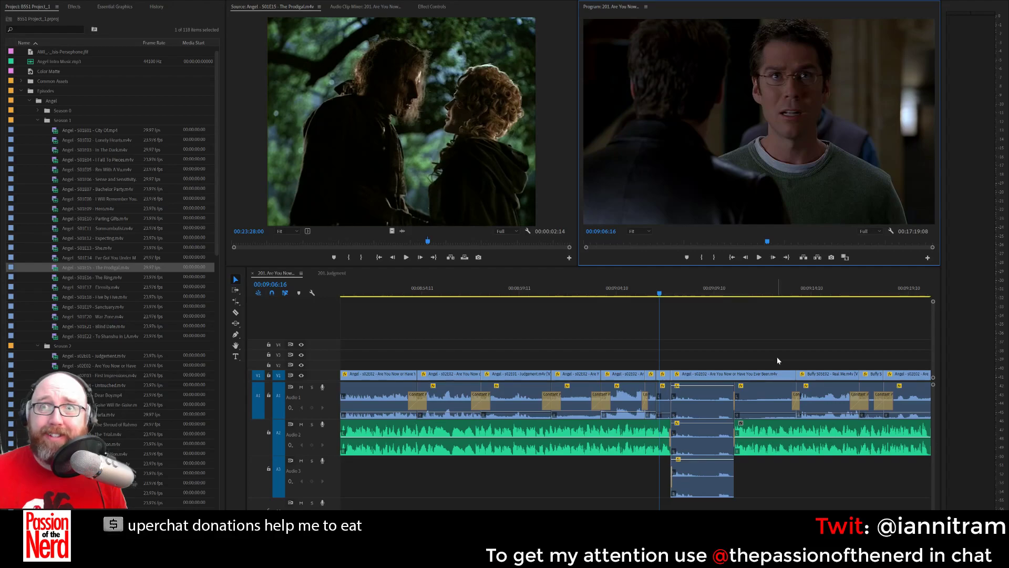
scroll(636, 410, down, 10)
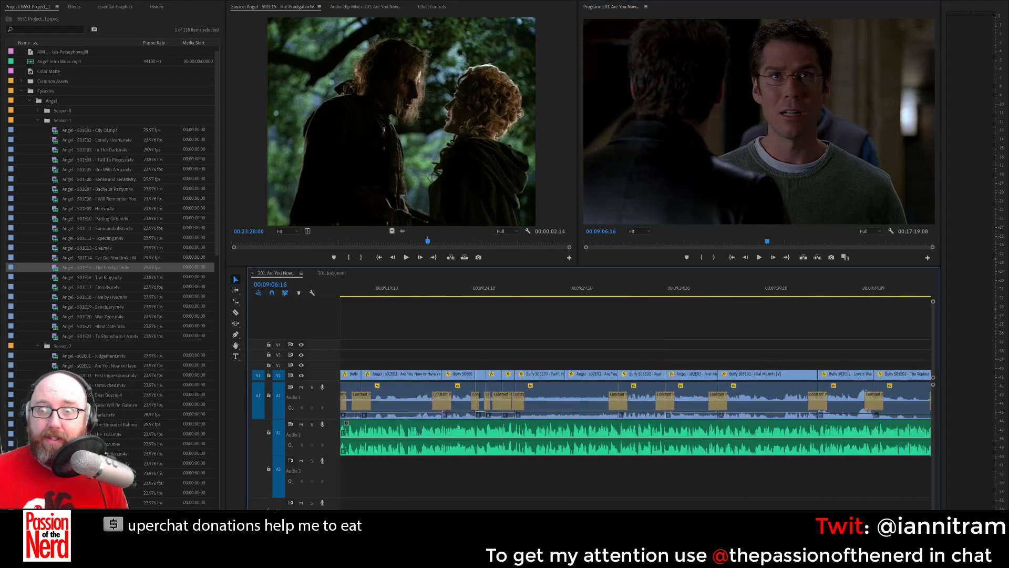
scroll(636, 410, down, 3)
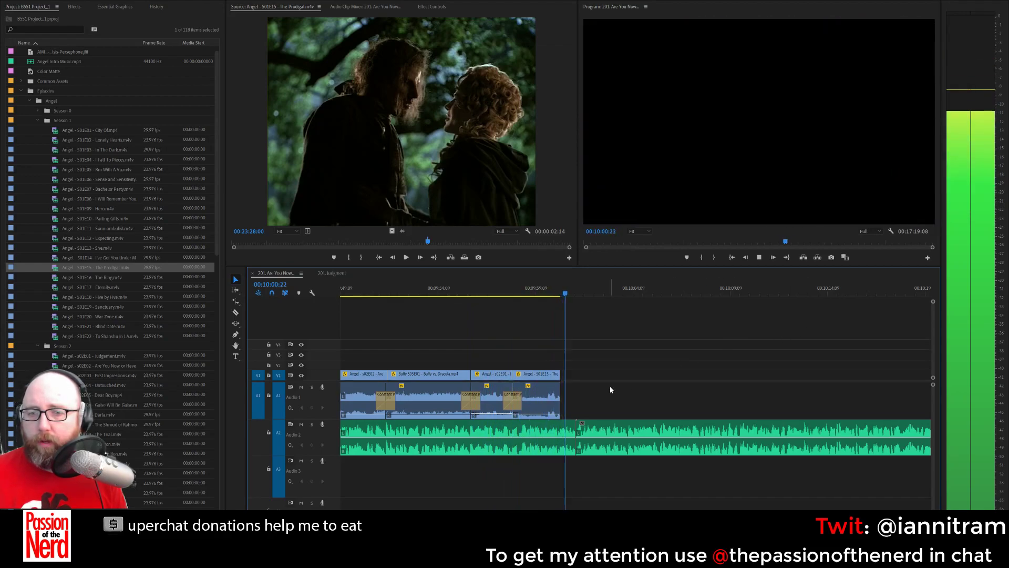
key(space)
drag(559, 375, 576, 375)
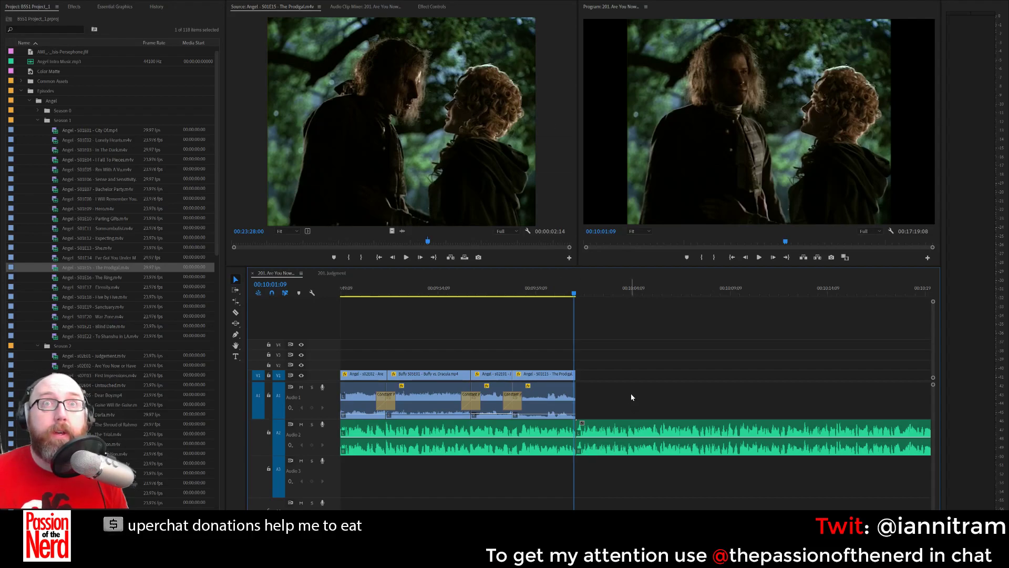
Play the narration to 00:10:04:19 and mark the closing shot in Angel S01E01 City Of from 00:43:24:18 to 00:43:28:23.
key(space)
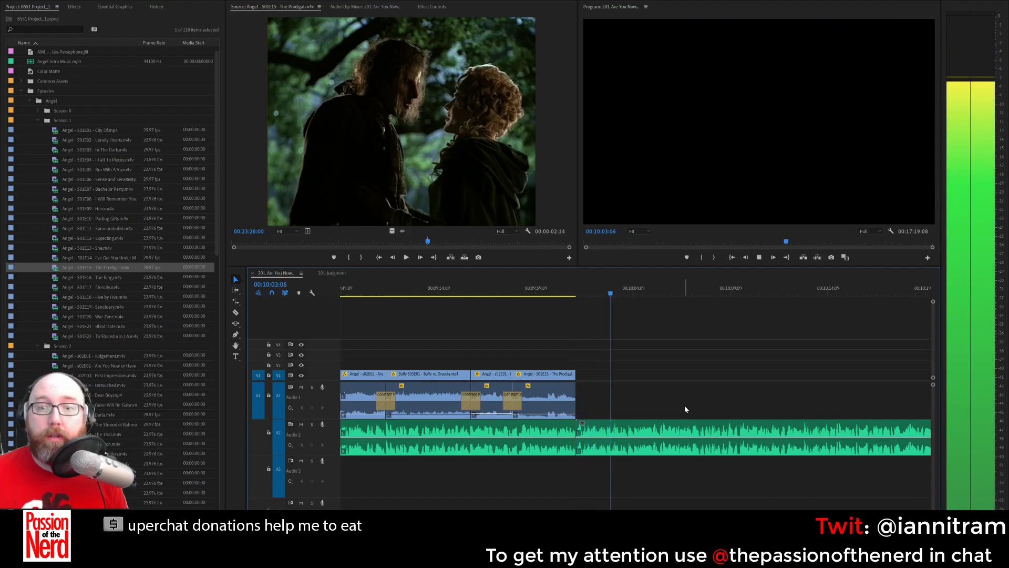
key(space)
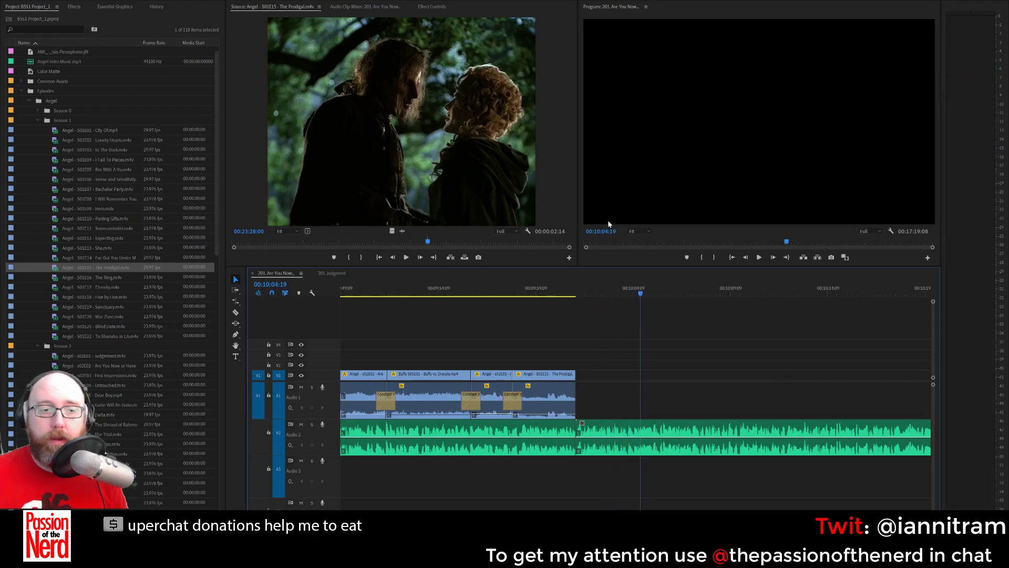
double_click(77, 131)
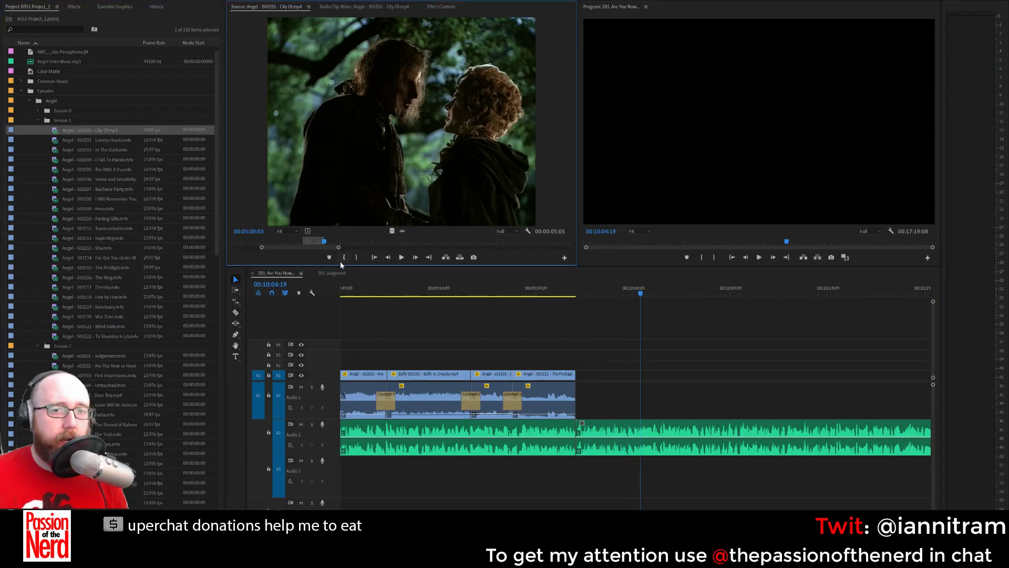
drag(339, 250, 564, 246)
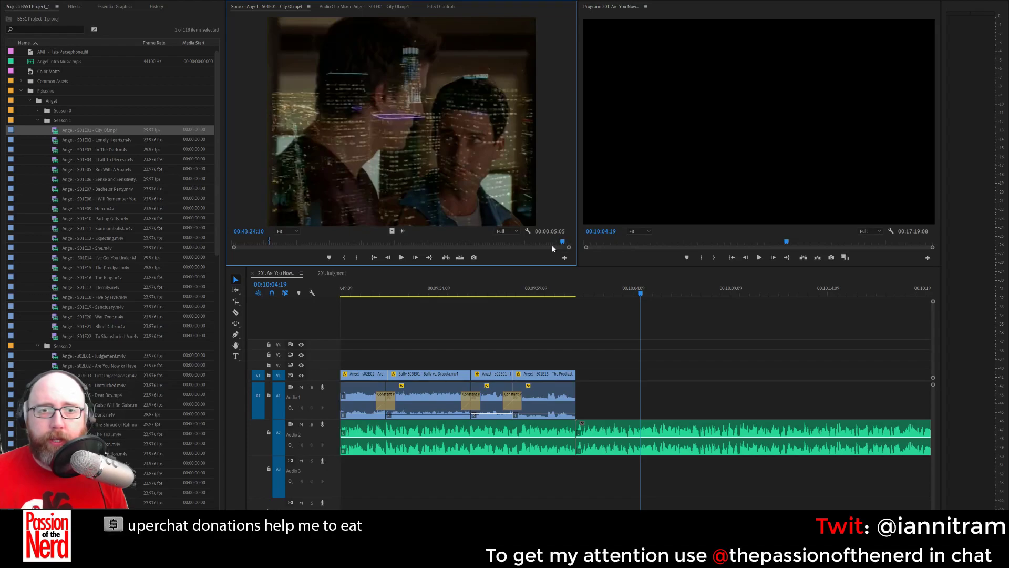
drag(236, 248, 521, 247)
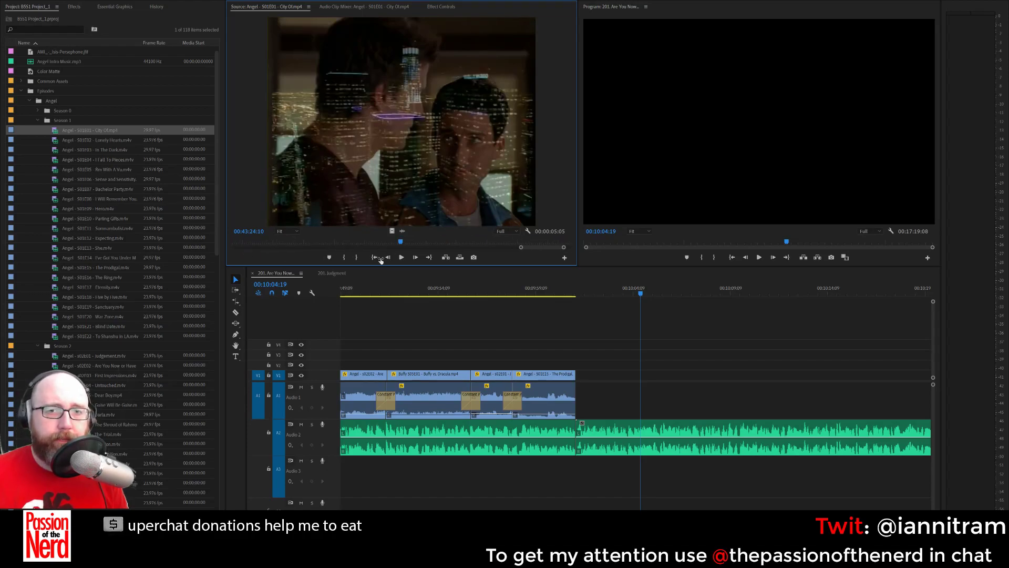
drag(383, 240, 402, 250)
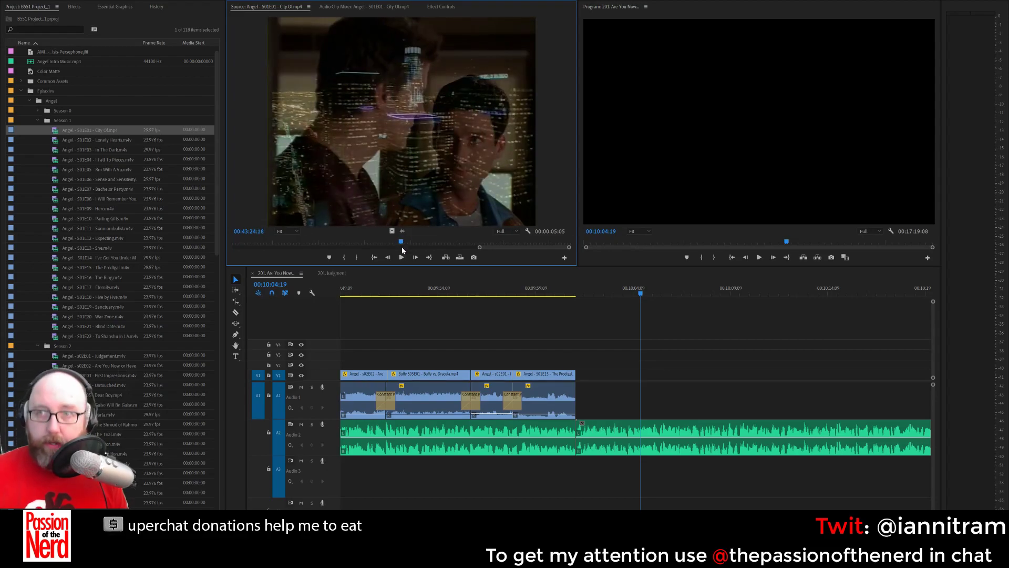
key(space)
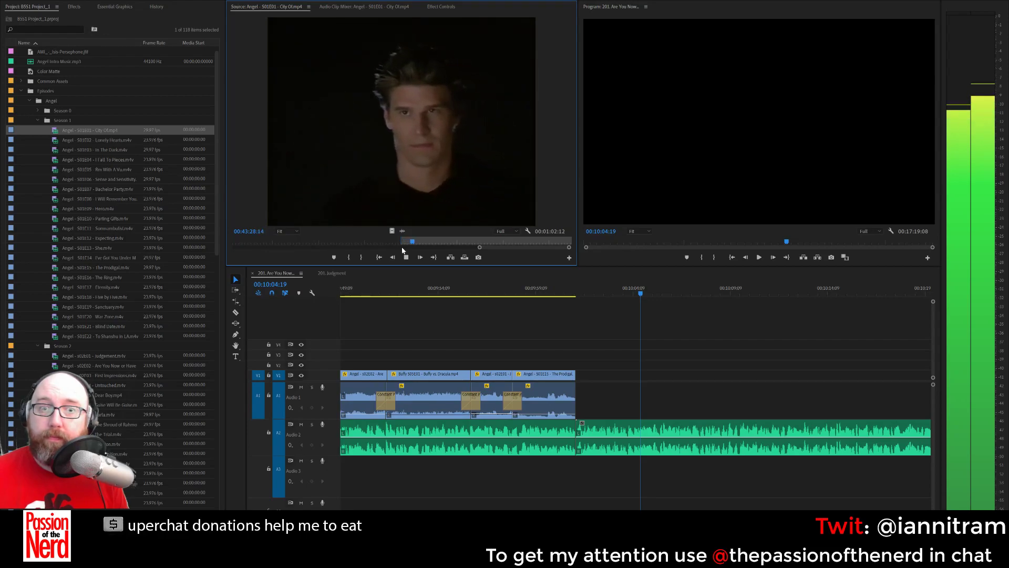
key(space)
key(o)
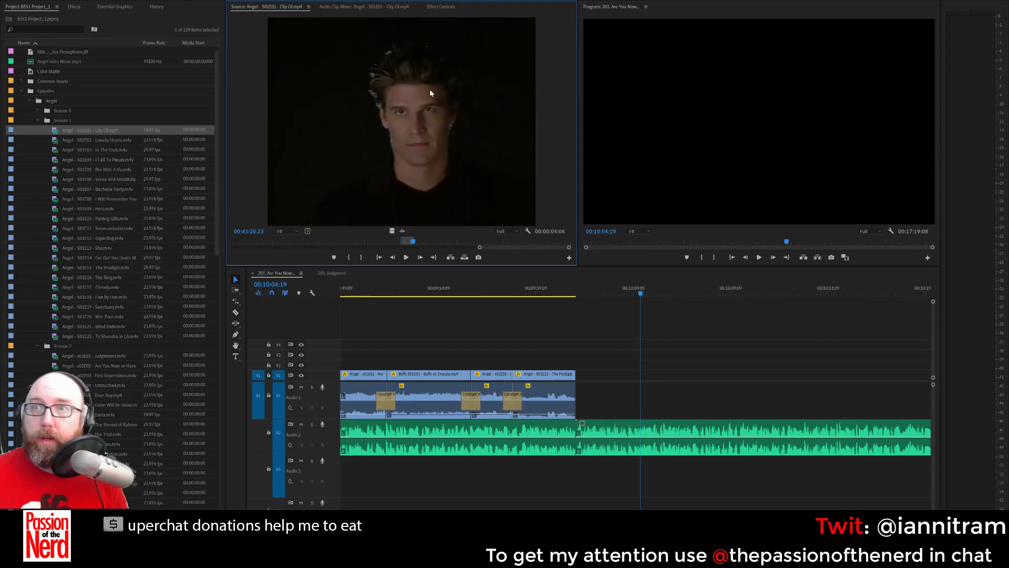
Place the marked City Of shot directly after The Prodigal clip, crossfade their audio, and save the project.
drag(430, 93, 585, 382)
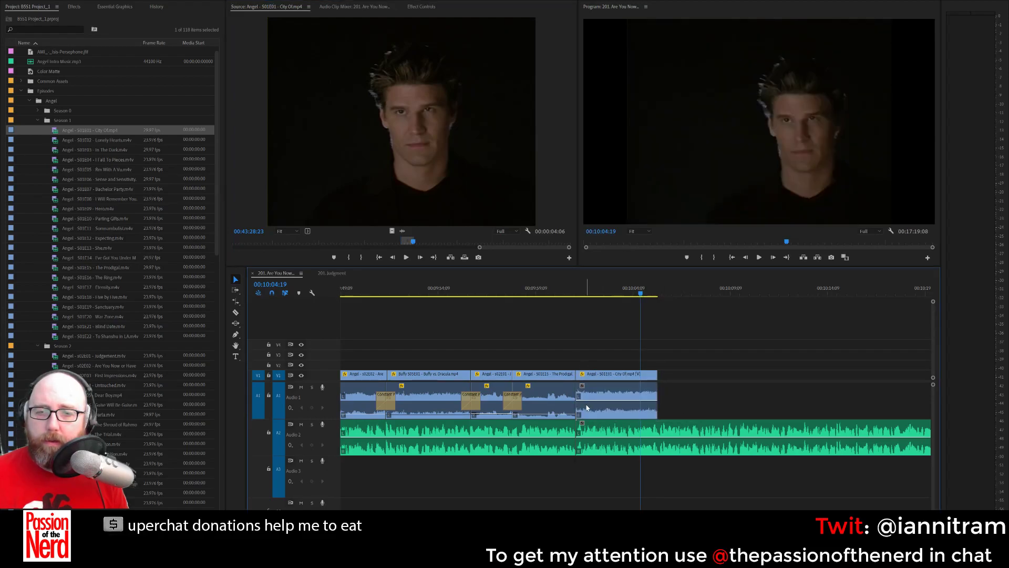
click(587, 407)
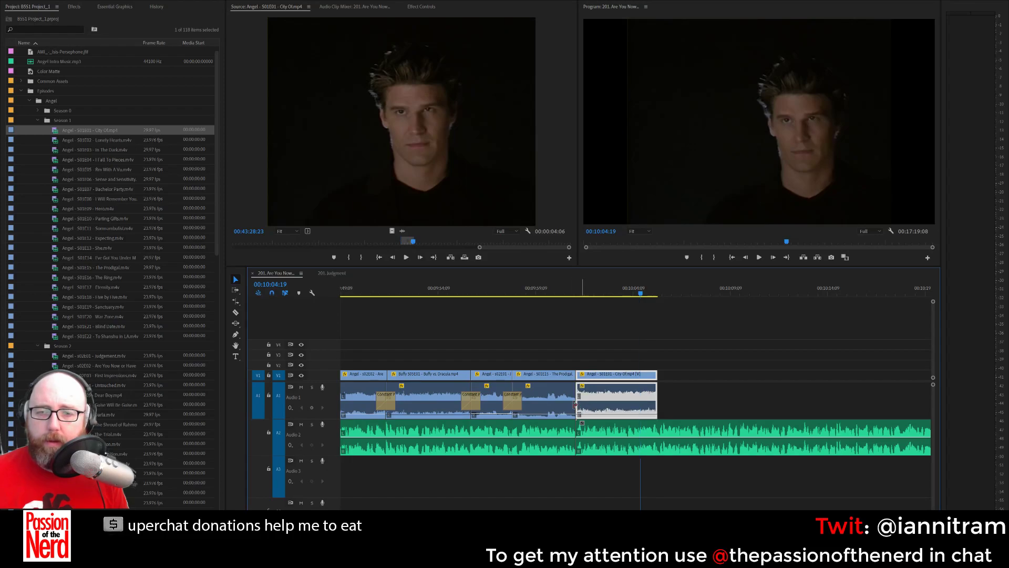
click(575, 404)
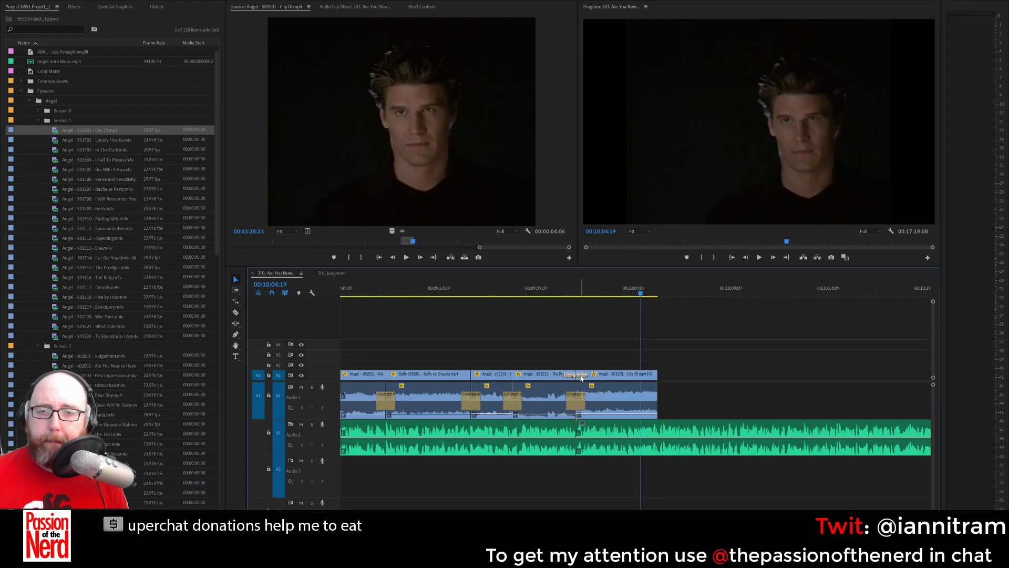
key(backslash)
key(ctrl+s)
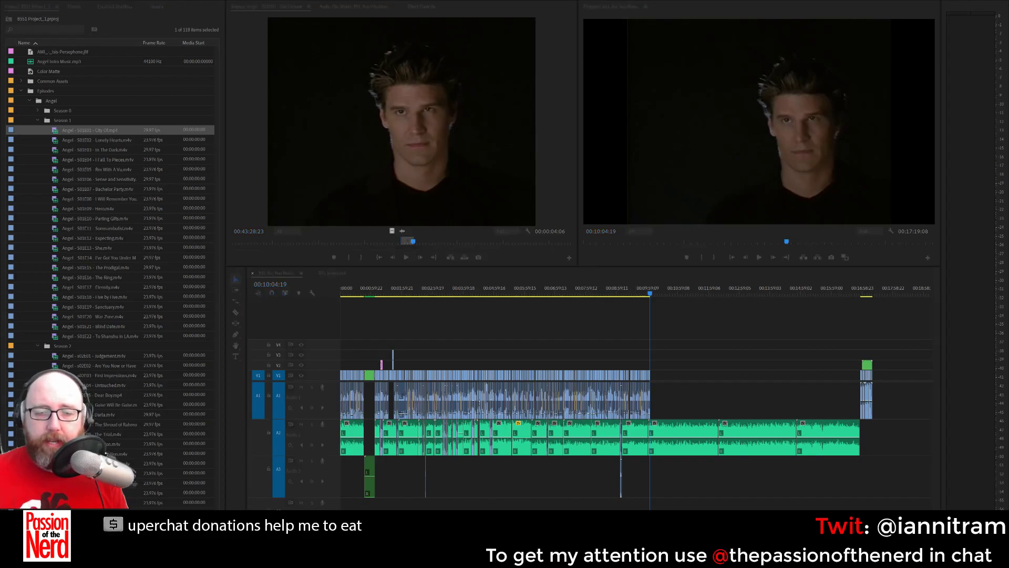
Play the sequence from 00:09:58:13 to 00:10:08:09 to hear the narration that follows the City Of clip.
key(equal)
key(equal)
key(equal)
key(equal)
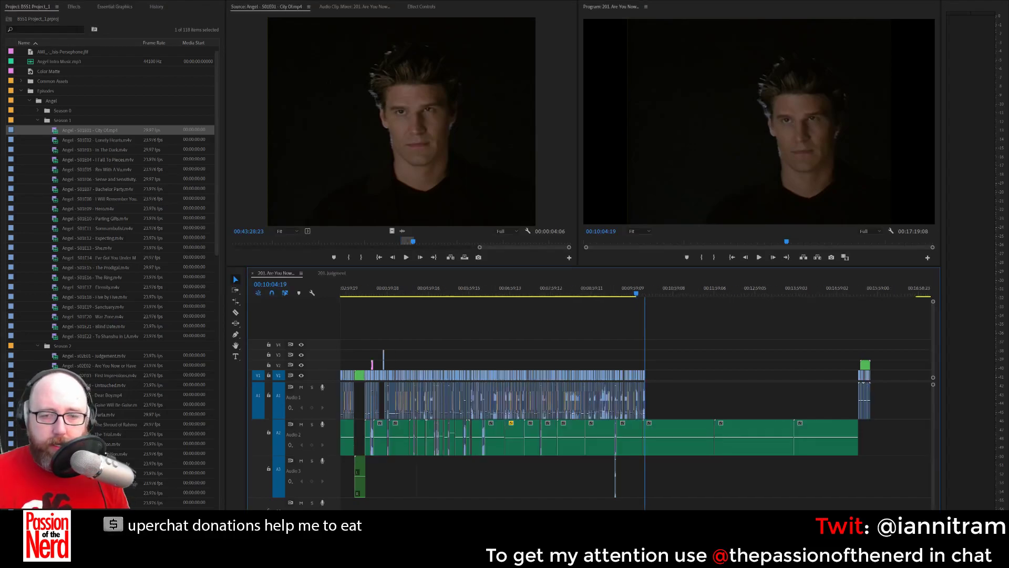
click(577, 289)
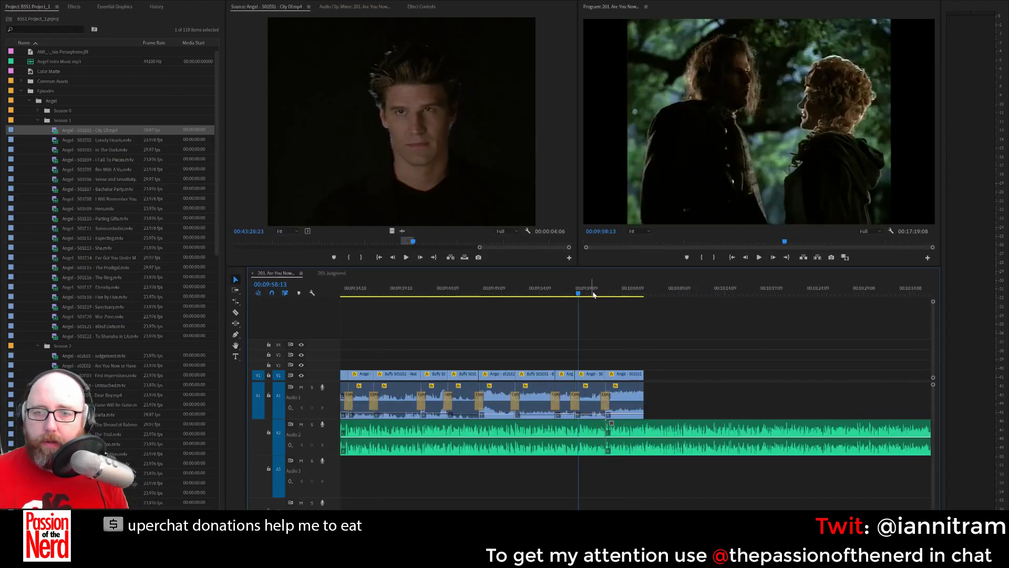
key(space)
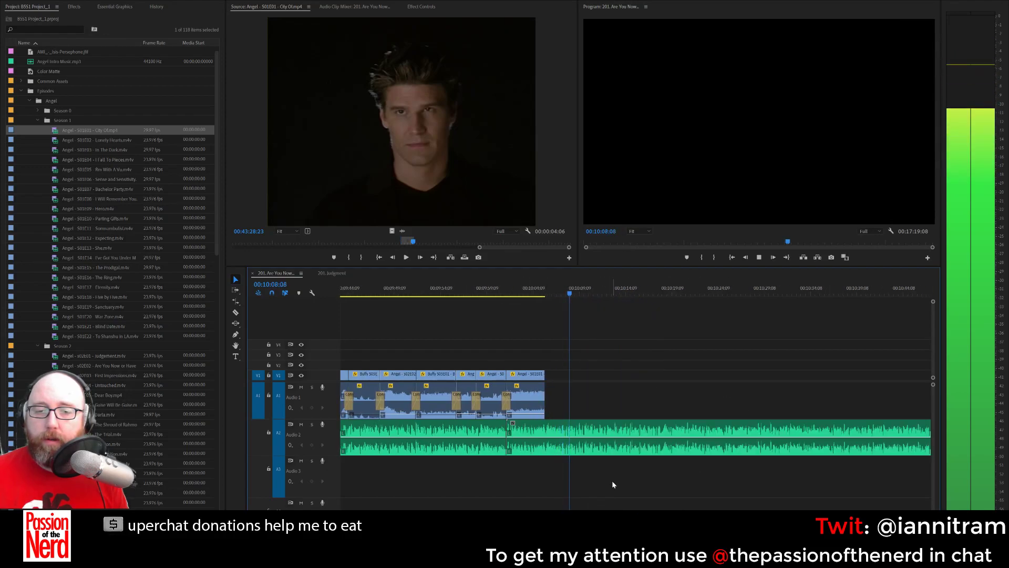
key(space)
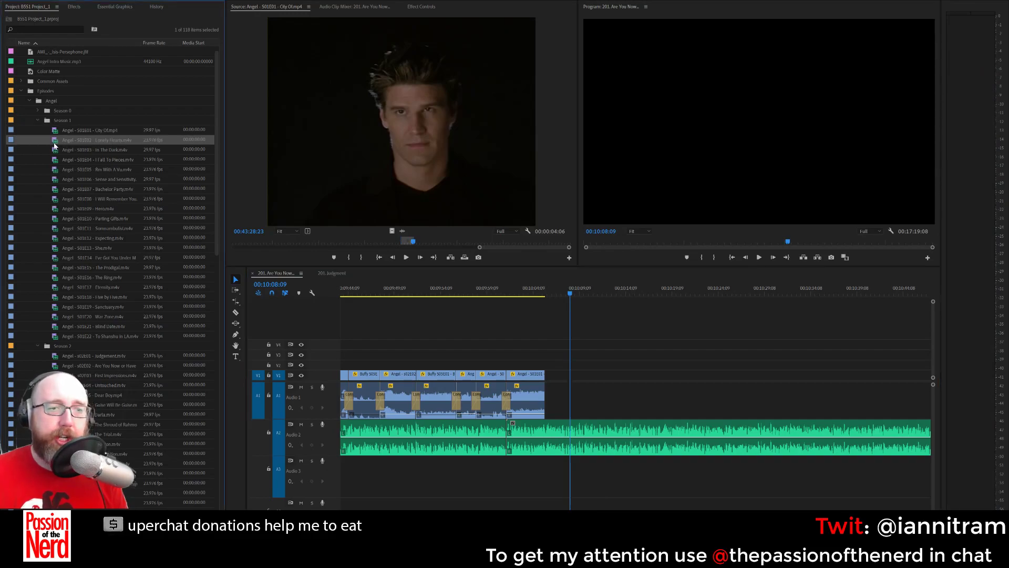
Open Angel S01E02 Lonely Hearts in the source monitor and locate the end of the nightclub scene near 00:16:47.
double_click(57, 139)
drag(251, 246, 359, 245)
click(362, 243)
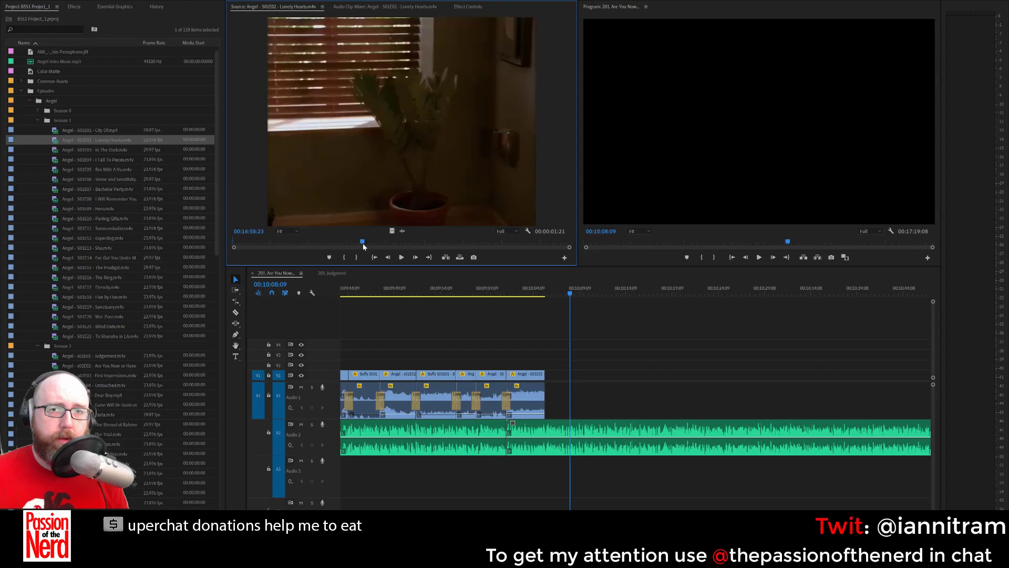
key(space)
key(space)
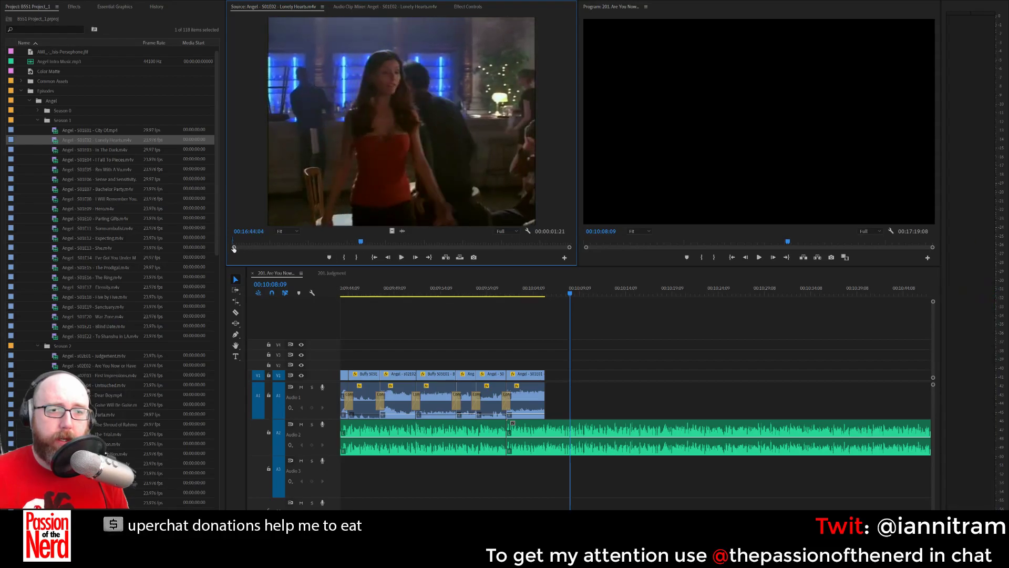
key(space)
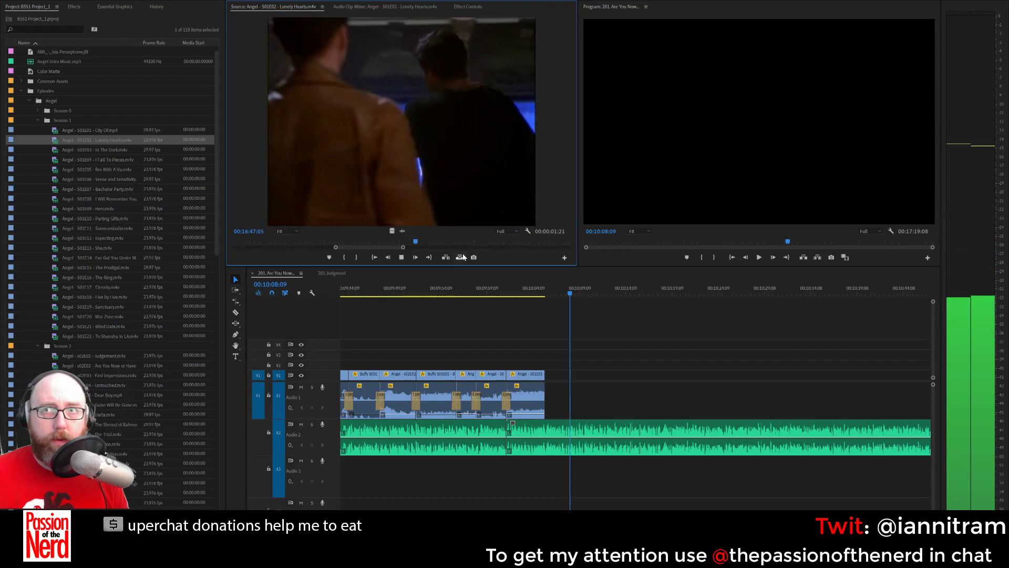
key(space)
Step frame by frame through the nightclub shot in Lonely Hearts and mark an in point at 00:16:46:16.
key(Left)
key(Left)
key(Left)
key(Left)
key(Left)
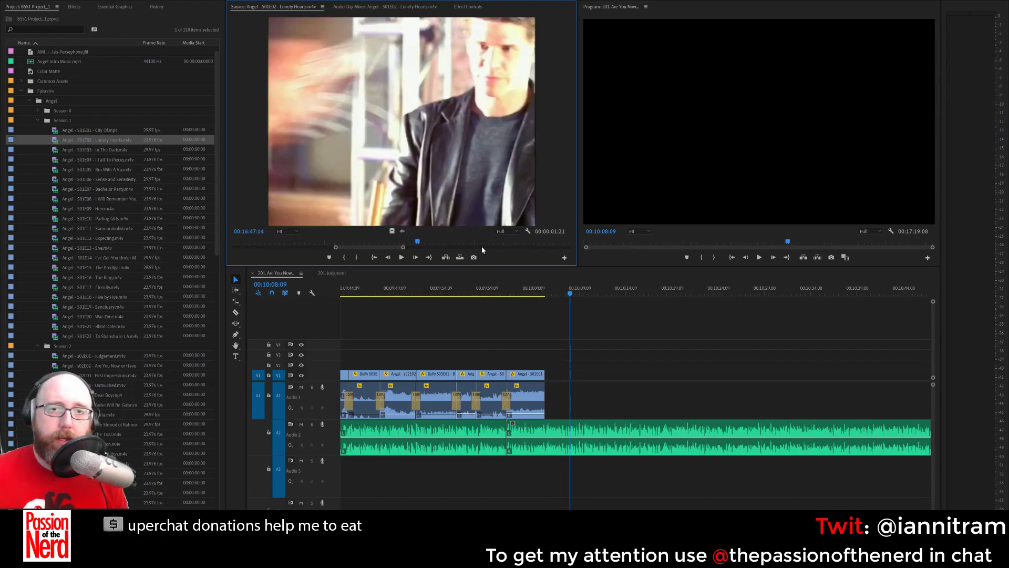
key(Right)
key(Left)
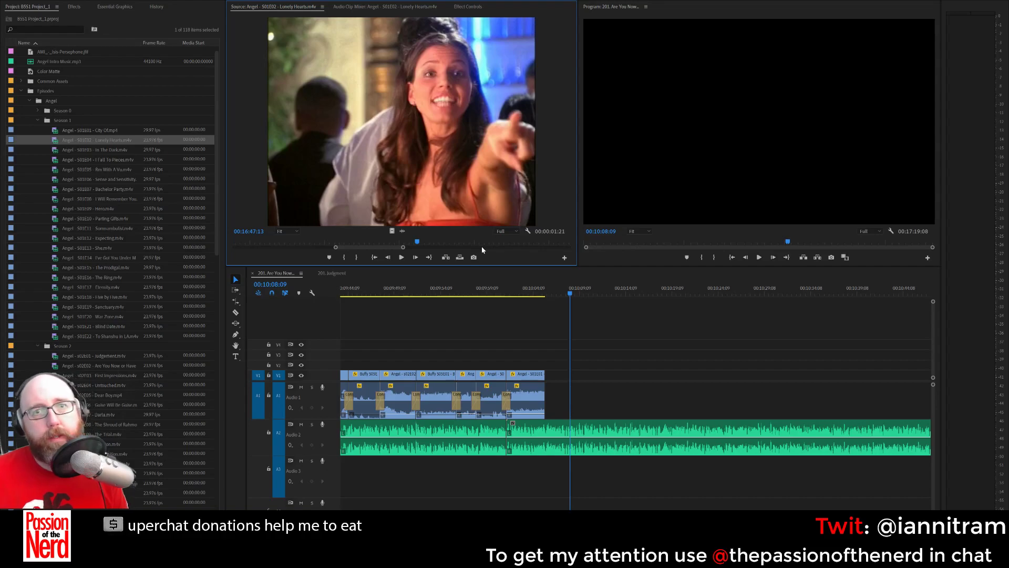
key(Left)
key(Left)
key(Left)
key(Left)
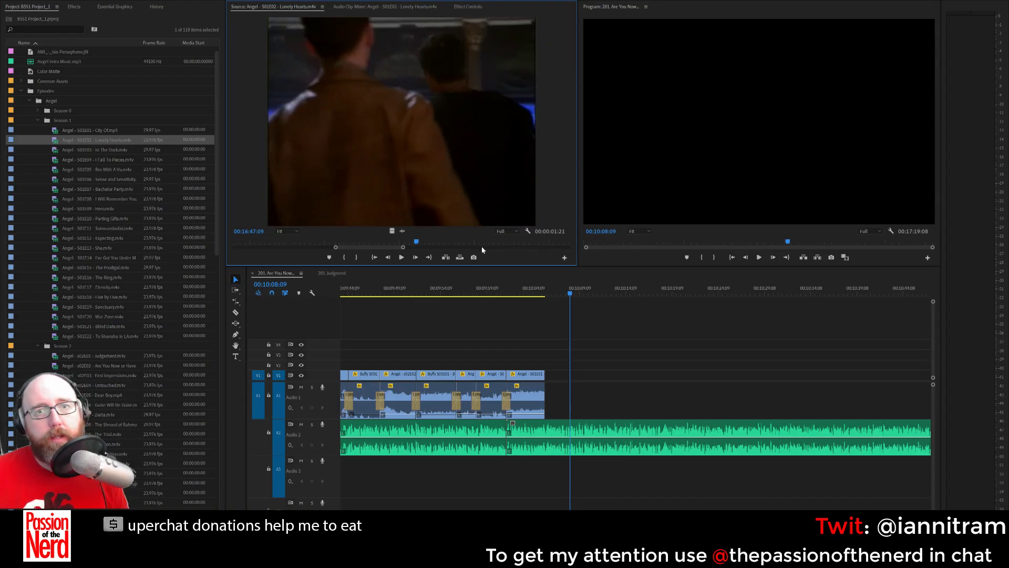
key(Left)
key(Left)
key(Left)
key(Left)
key(Left)
key(Left)
key(Left)
key(Left)
key(Left)
key(Left)
key(Left)
key(Left)
key(Left)
key(Left)
key(Left)
key(Left)
key(Left)
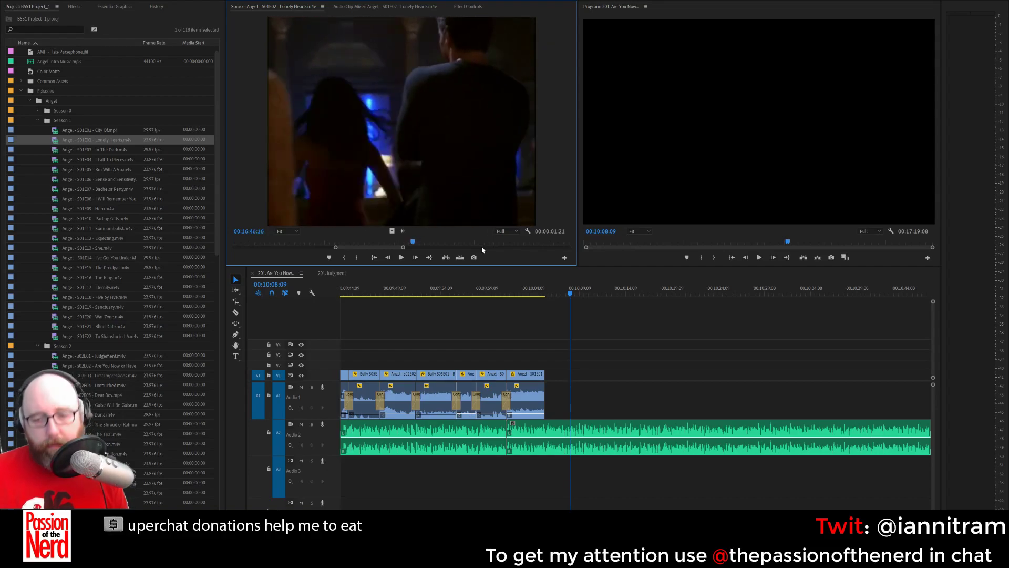
key(i)
Mark the Lonely Hearts out point on the sunset shot at 00:16:50:03 and place the clip after City Of with an audio crossfade.
key(space)
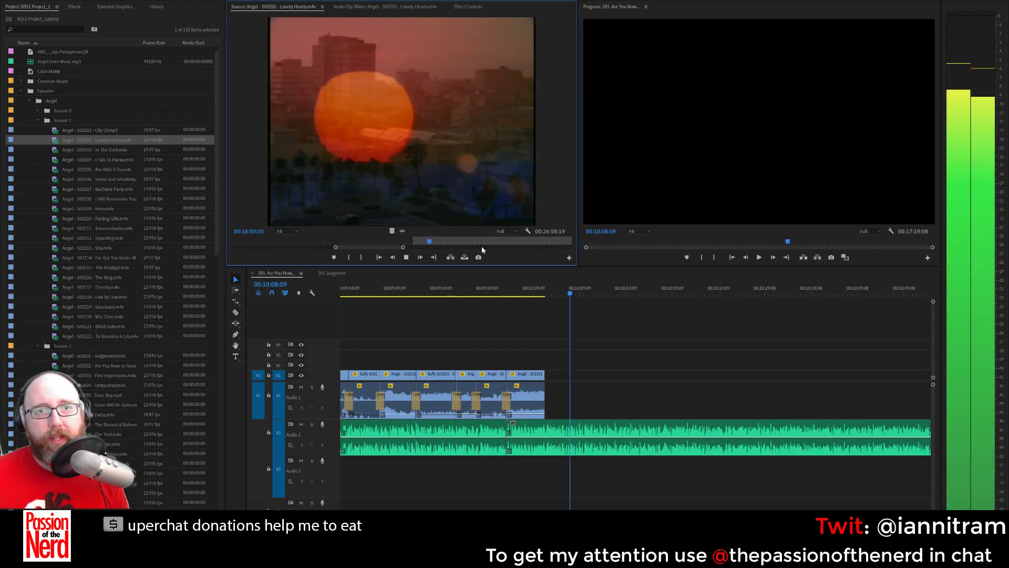
key(space)
key(o)
drag(460, 122, 548, 406)
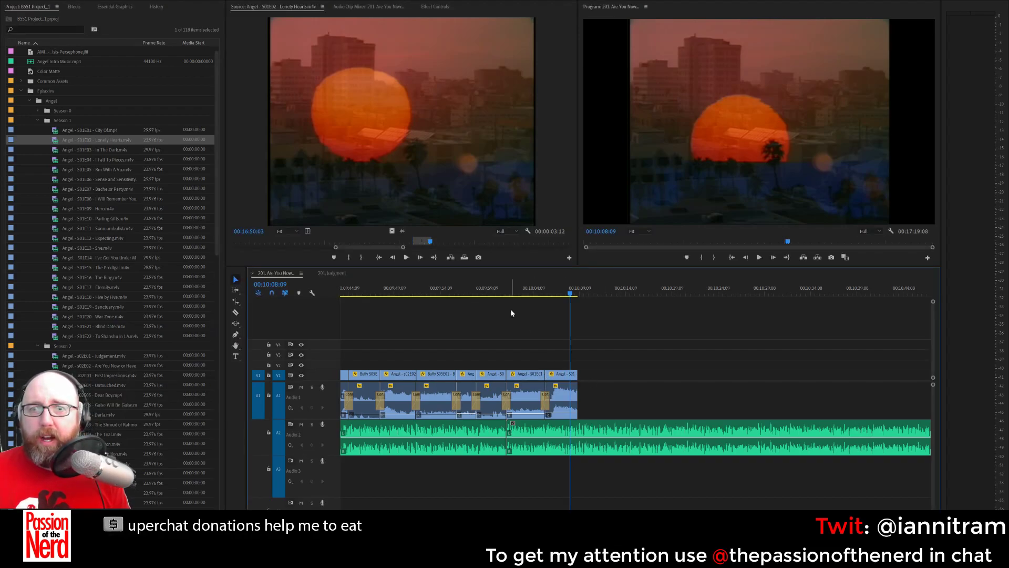
Play the latest clips up to 00:10:08:17 and trim the end of the Lonely Hearts clip to that point.
click(485, 303)
key(space)
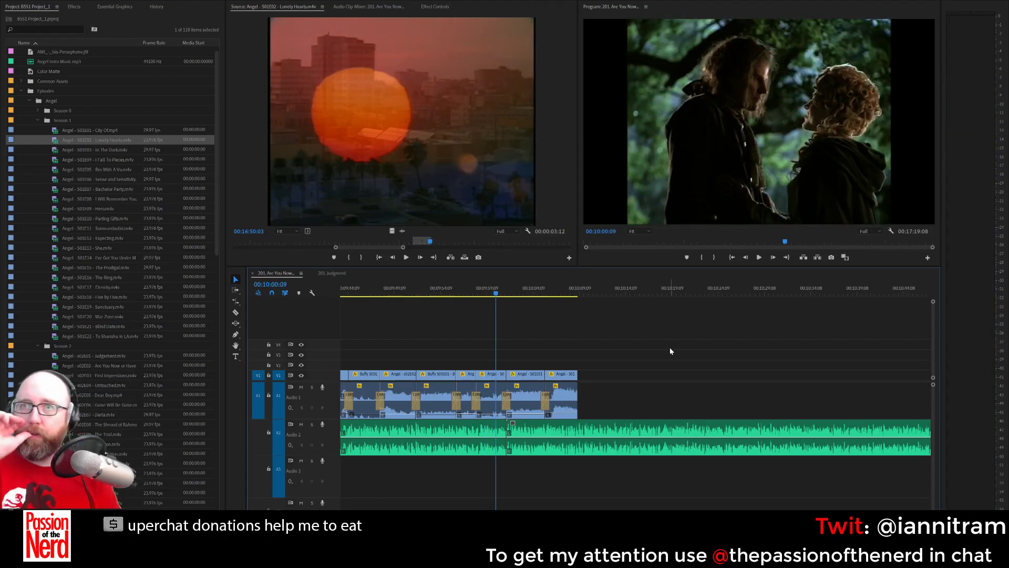
key(space)
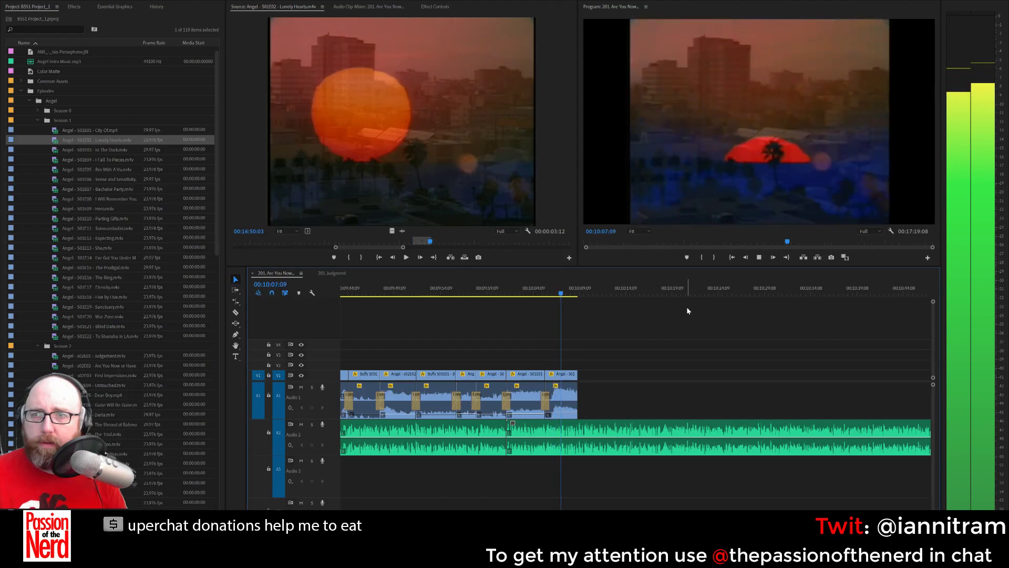
key(space)
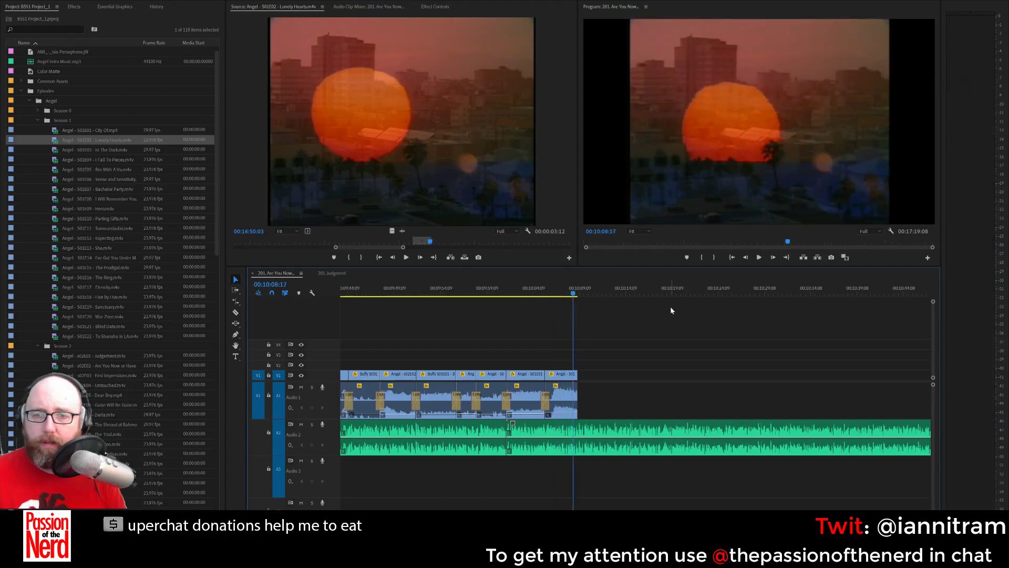
click(575, 373)
drag(576, 373, 573, 373)
Play the narration to 00:10:10:14, open Angel S02E01 Judgement and find the horseback joust near 00:37:42.
key(space)
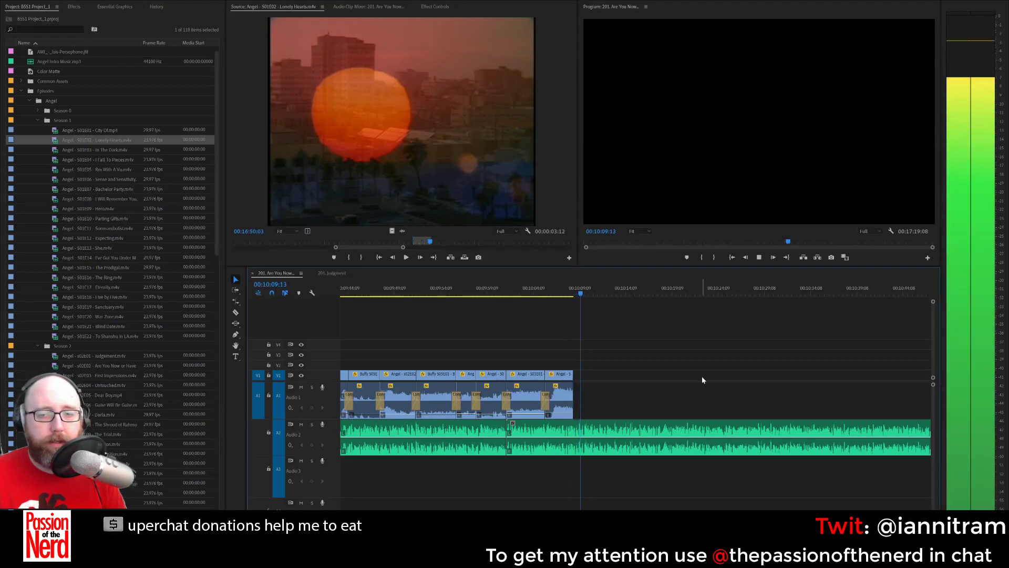
key(space)
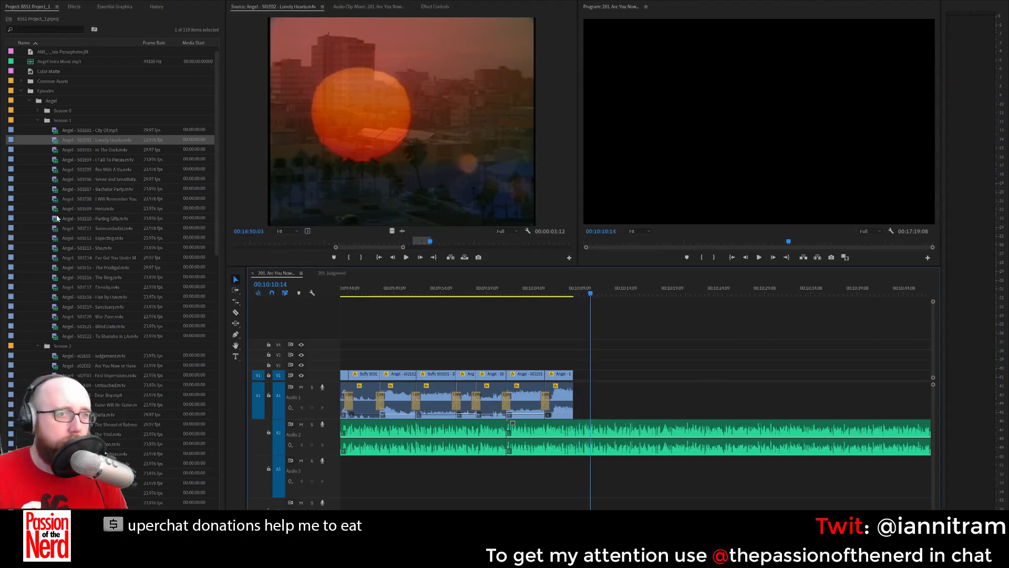
click(38, 120)
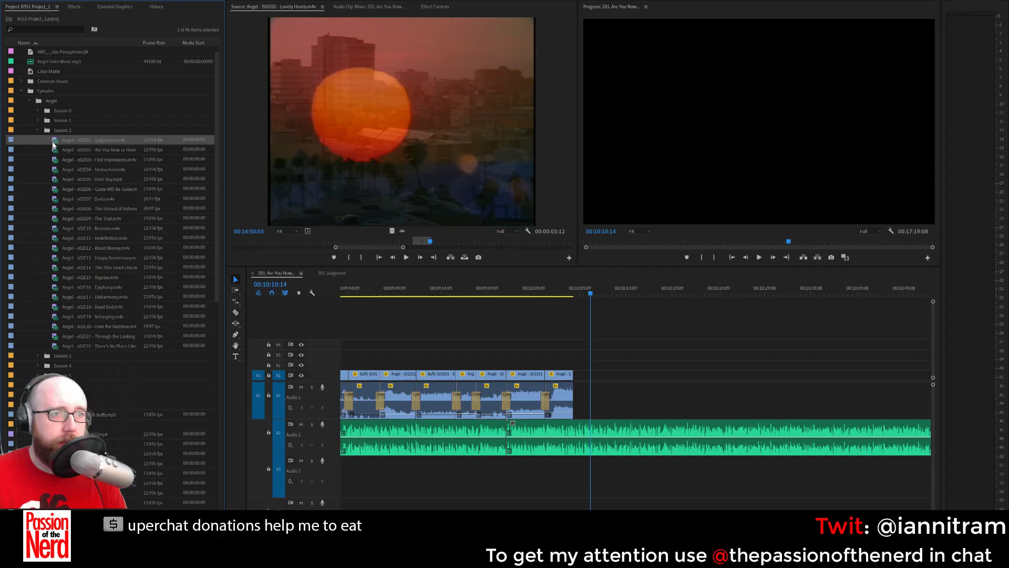
double_click(53, 140)
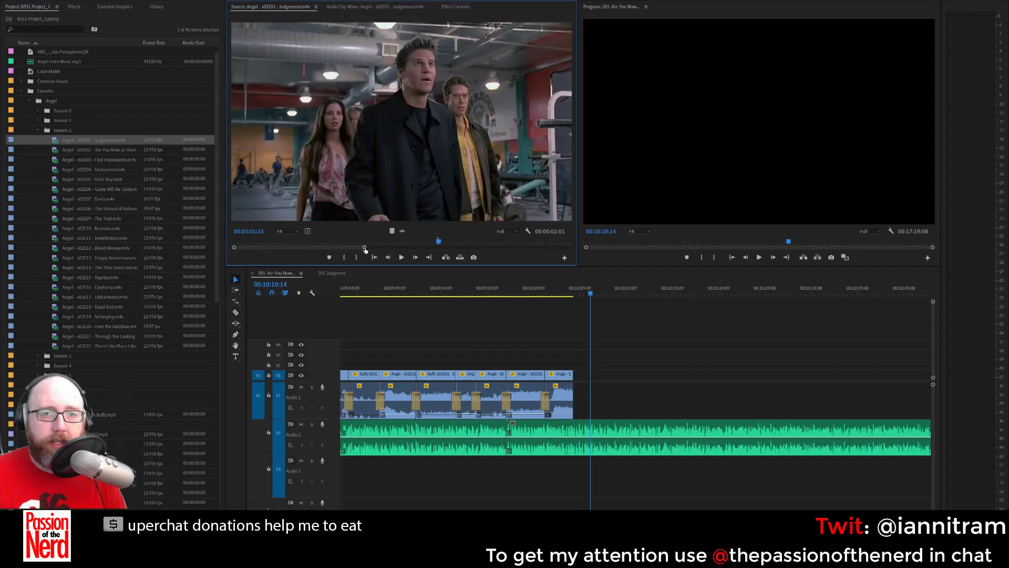
drag(266, 241, 525, 248)
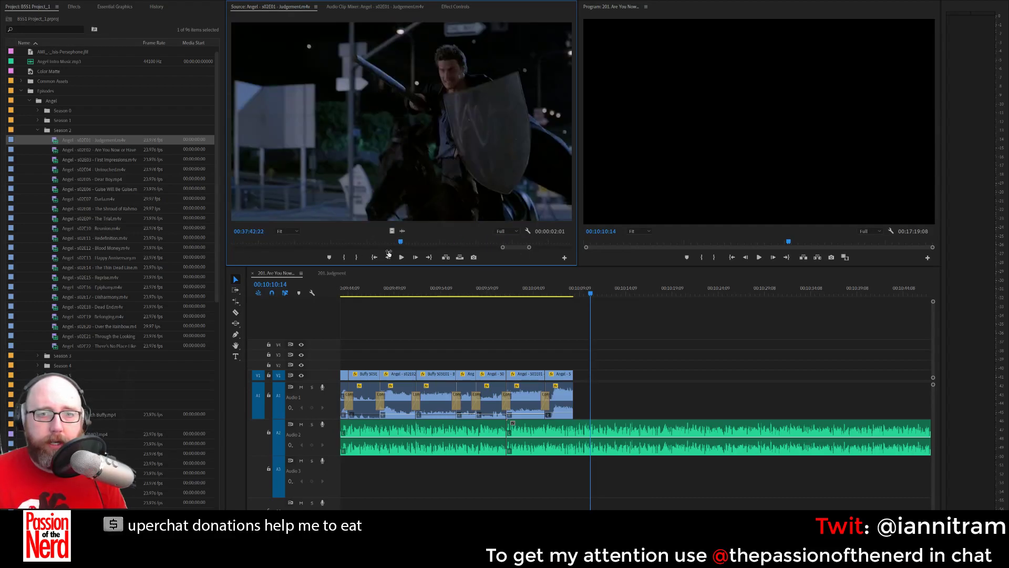
Mark the Judgement joust from 00:37:46:20 to 00:37:50:21 and place it directly after the Lonely Hearts clip with an audio crossfade.
drag(406, 243, 432, 262)
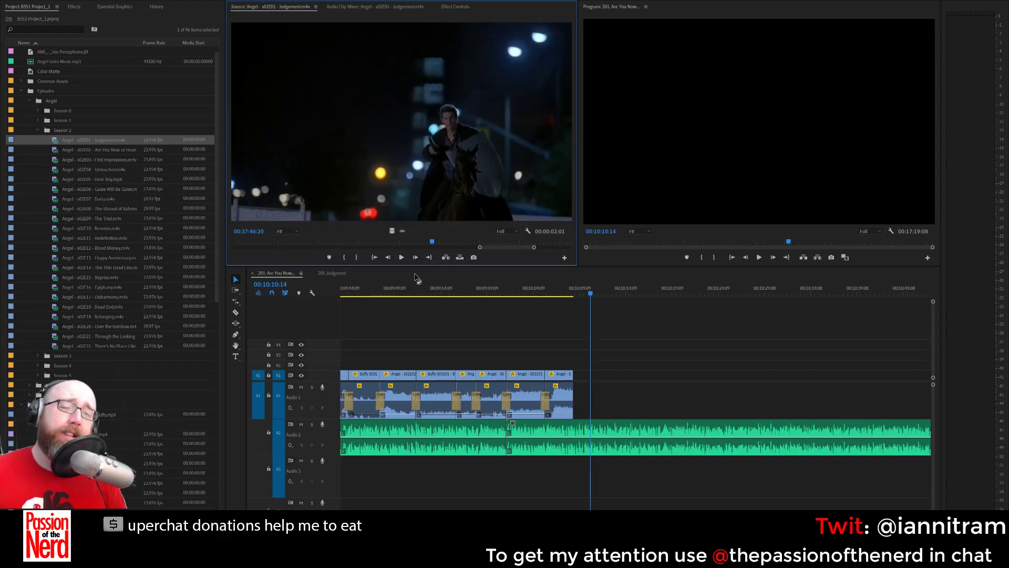
key(space)
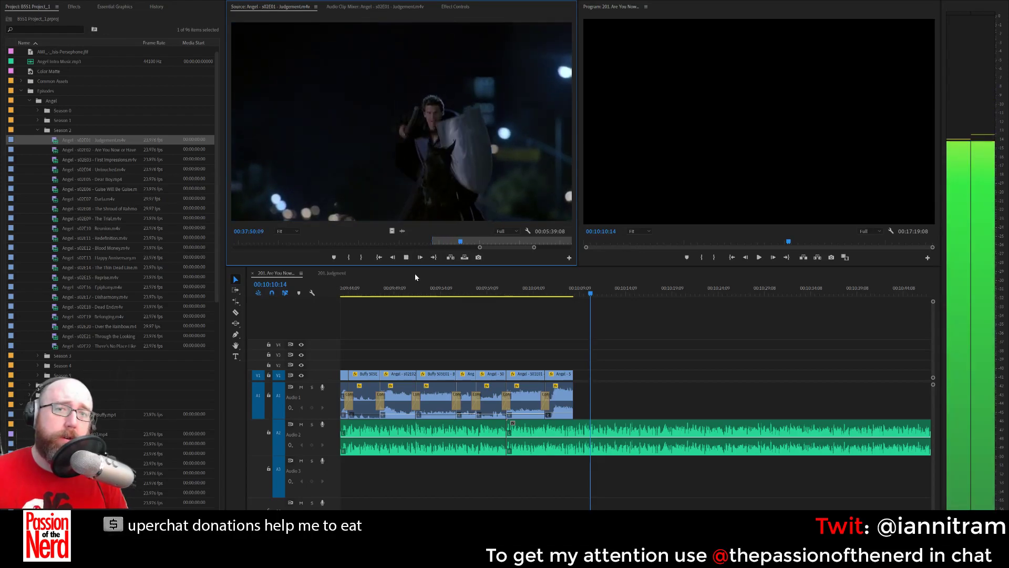
key(space)
key(o)
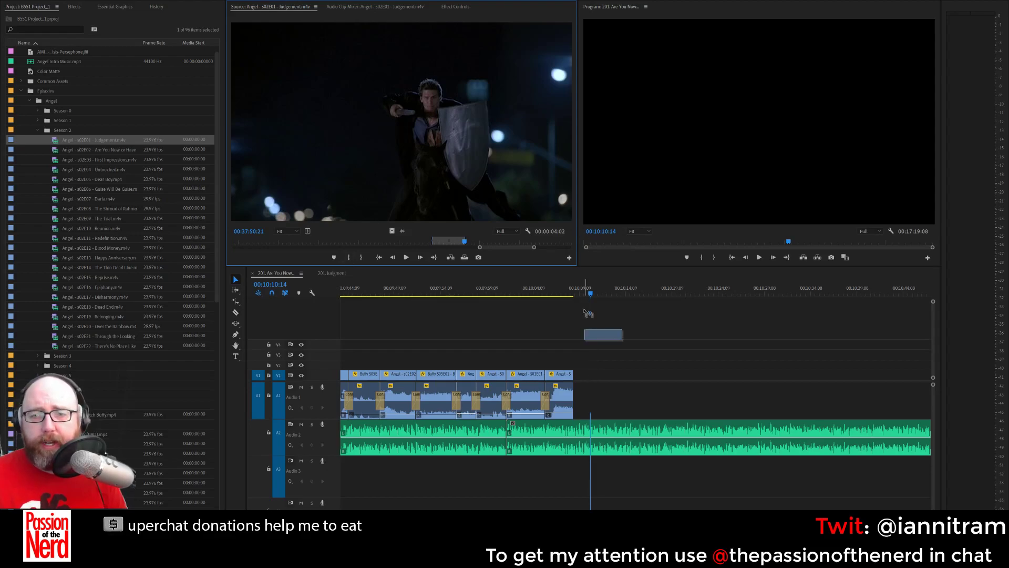
drag(587, 314, 582, 415)
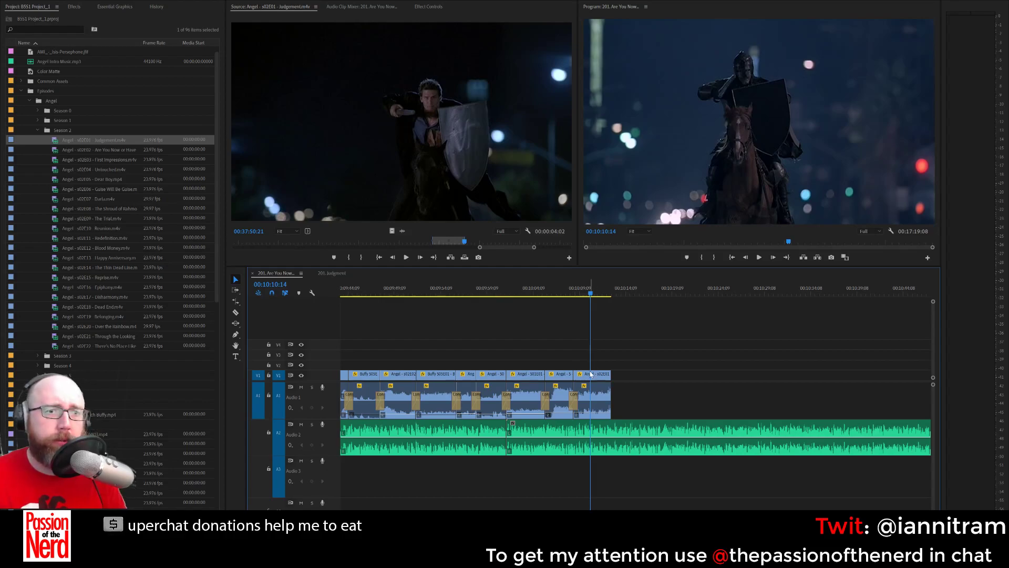
Replay the Judgement joust clip against the narration around 00:10:10 and delete that clip from the timeline.
drag(567, 292, 588, 300)
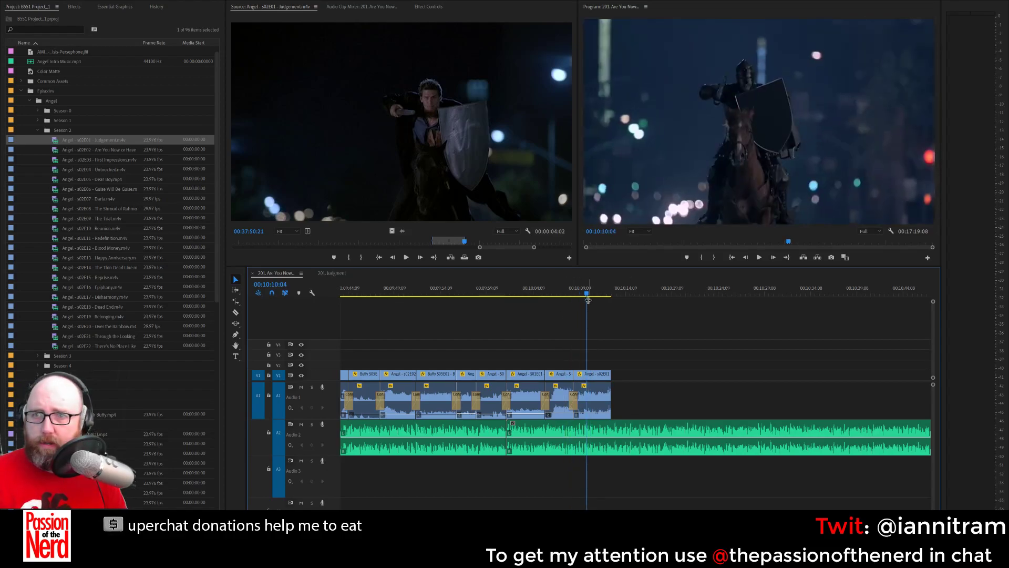
key(space)
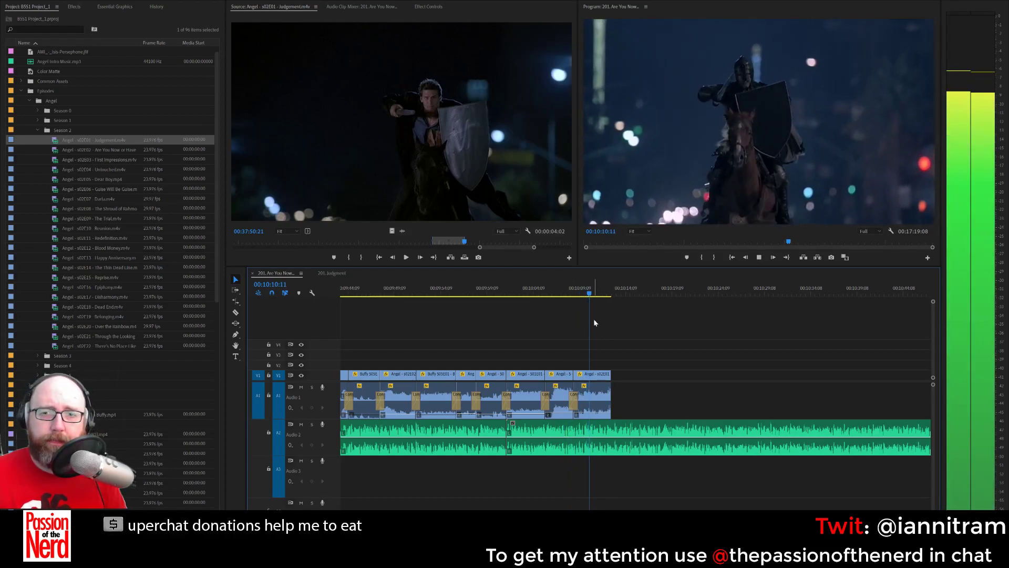
key(space)
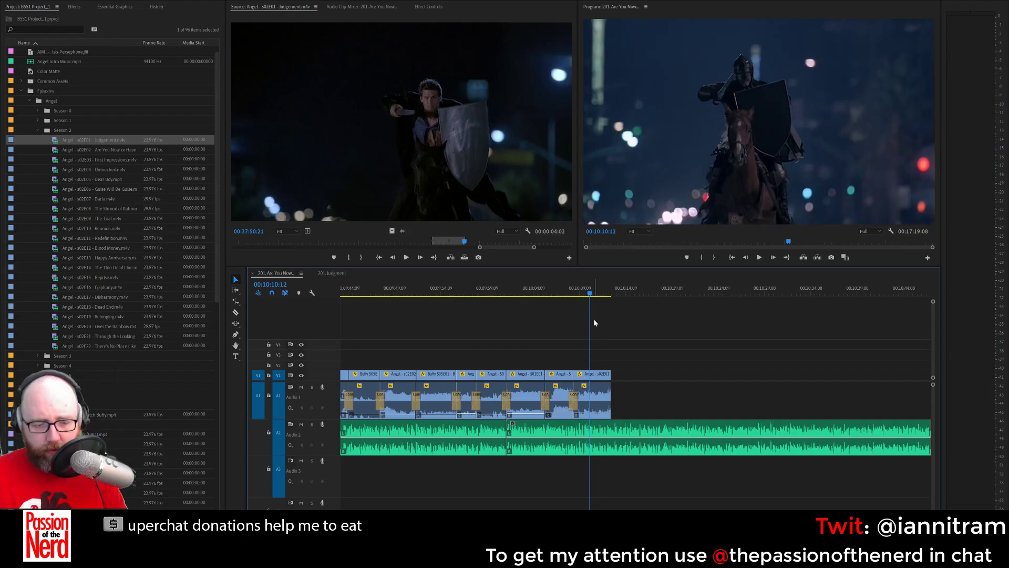
click(577, 292)
key(space)
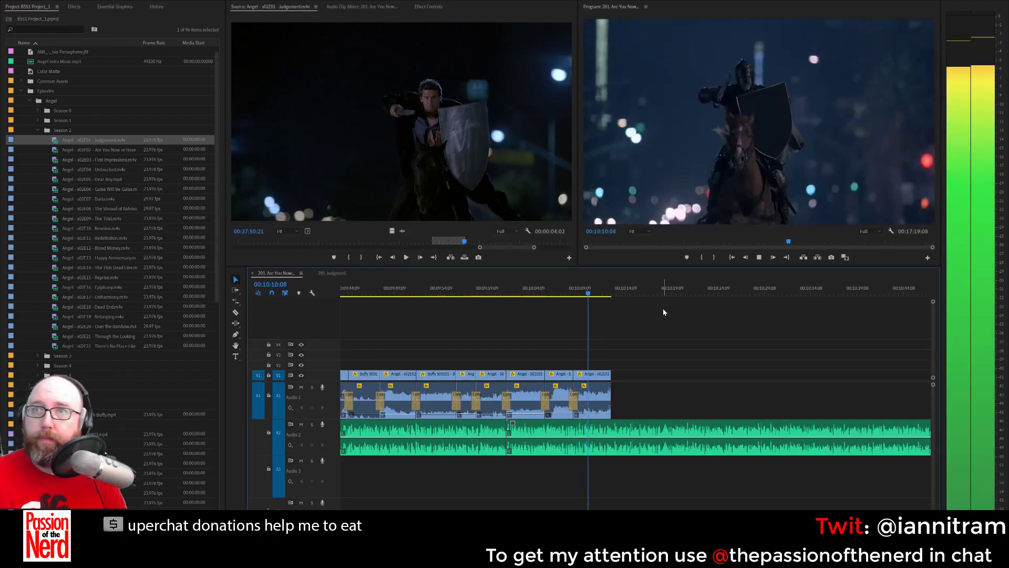
key(space)
click(573, 287)
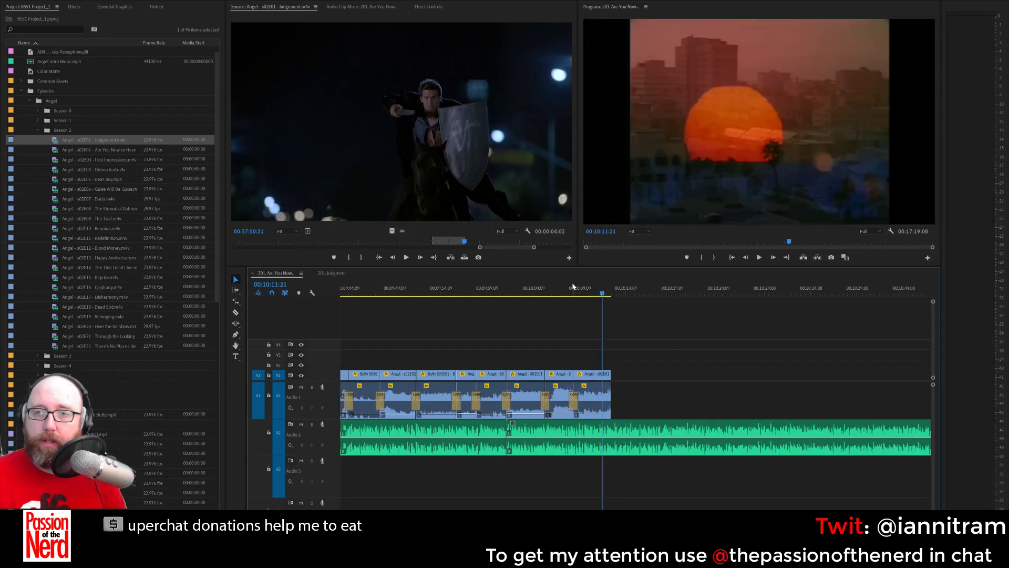
key(space)
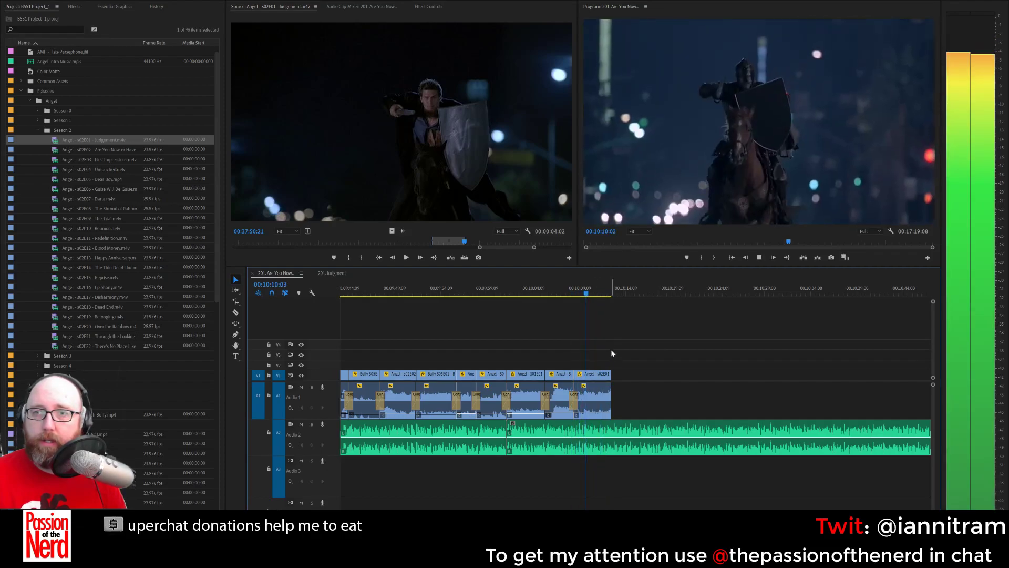
key(space)
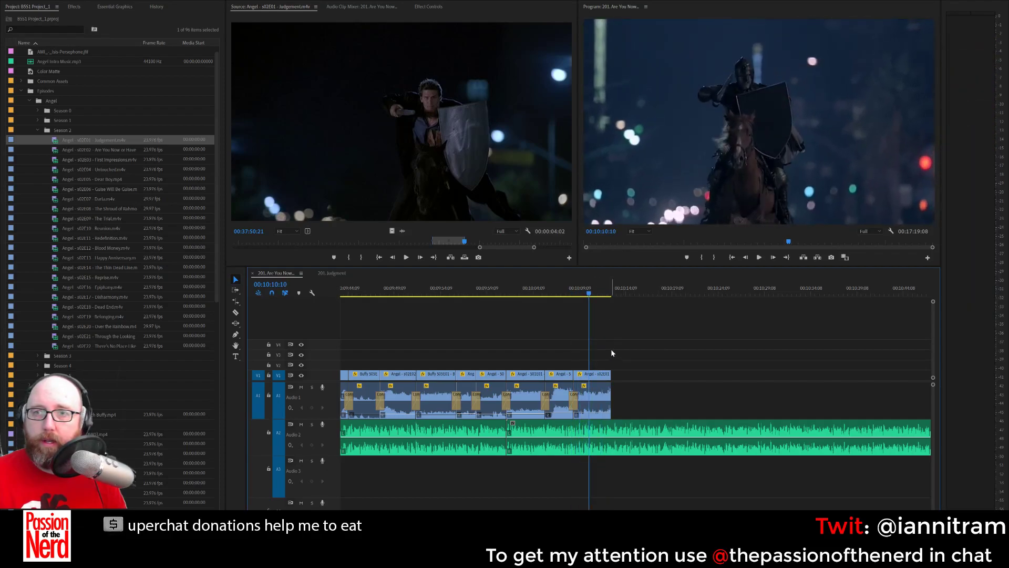
click(587, 375)
Mark the street shot of the rider in the Judgement source from 00:38:03:07 to 00:38:06:07.
drag(472, 241, 509, 243)
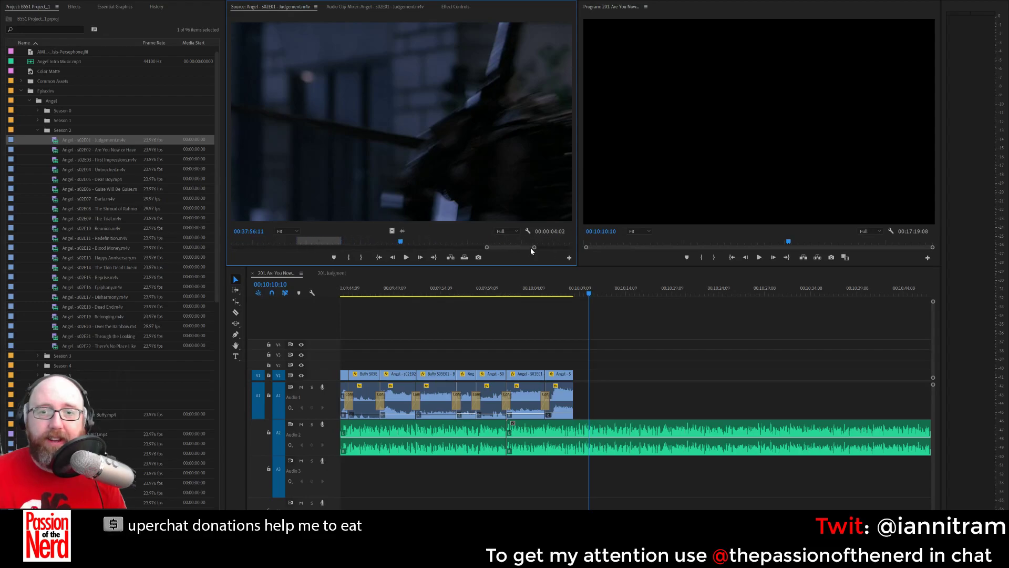
drag(531, 247, 552, 248)
drag(403, 244, 424, 244)
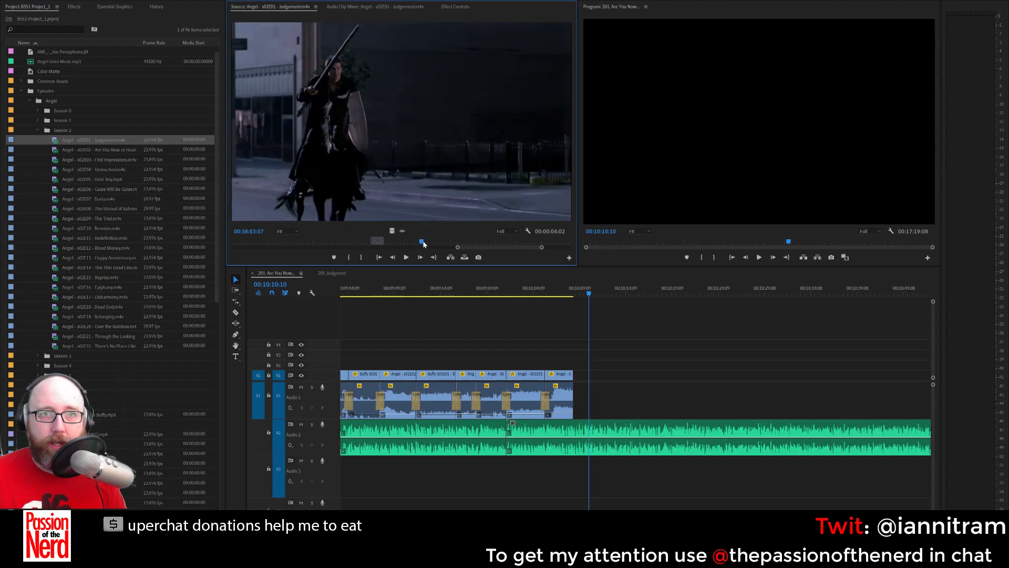
key(space)
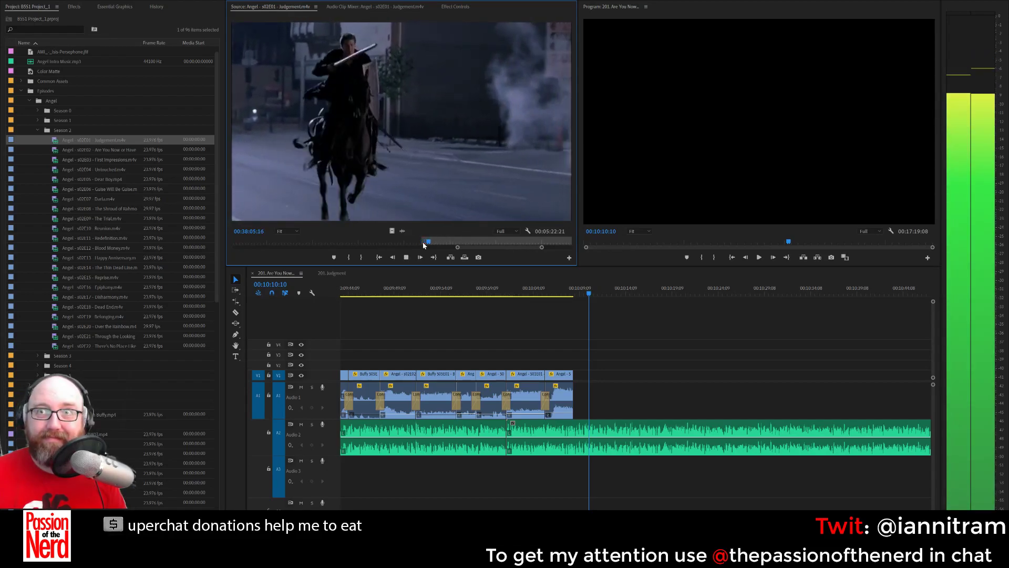
key(o)
key(space)
key(Left)
key(Left)
key(Left)
key(Left)
key(Left)
key(Left)
key(Left)
key(Left)
key(Left)
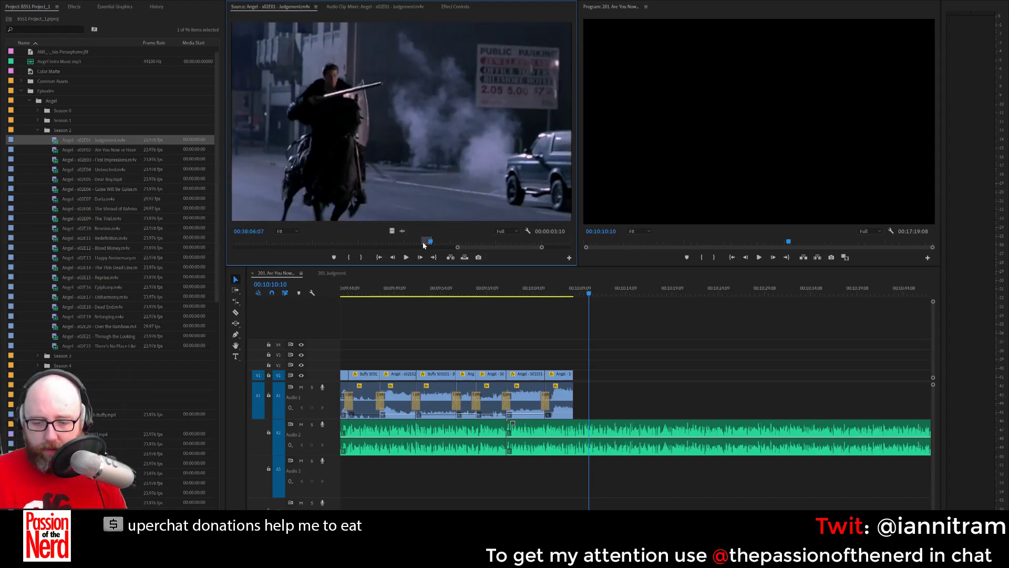
key(o)
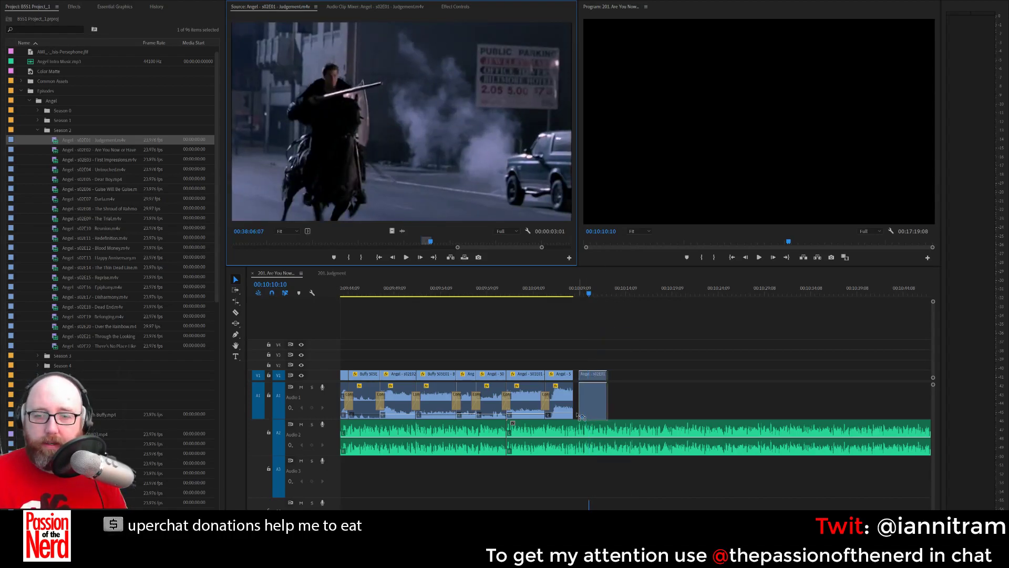
Place the marked rider shot directly after the Lonely Hearts clip with an audio crossfade.
drag(581, 416, 581, 375)
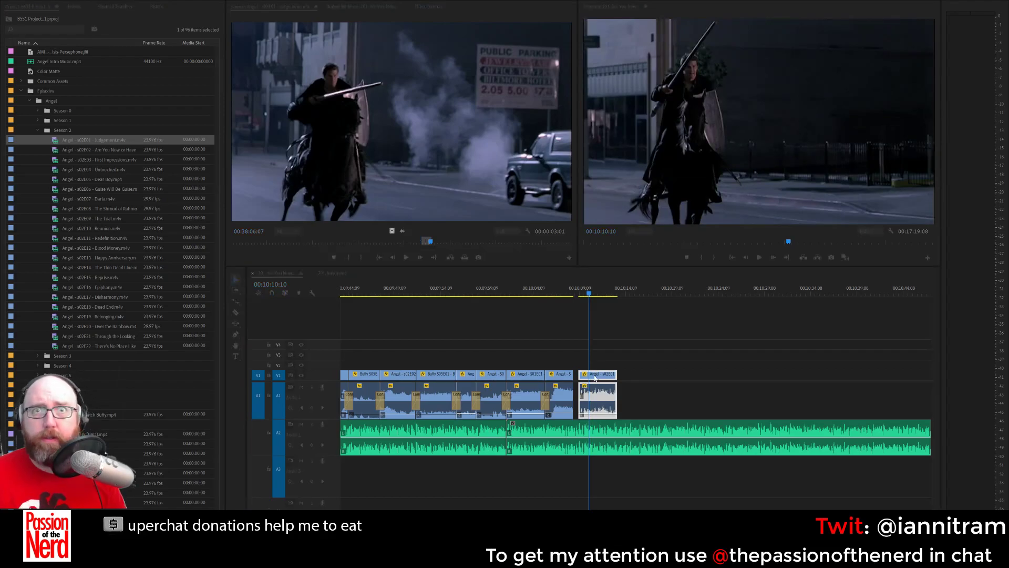
drag(586, 379, 571, 406)
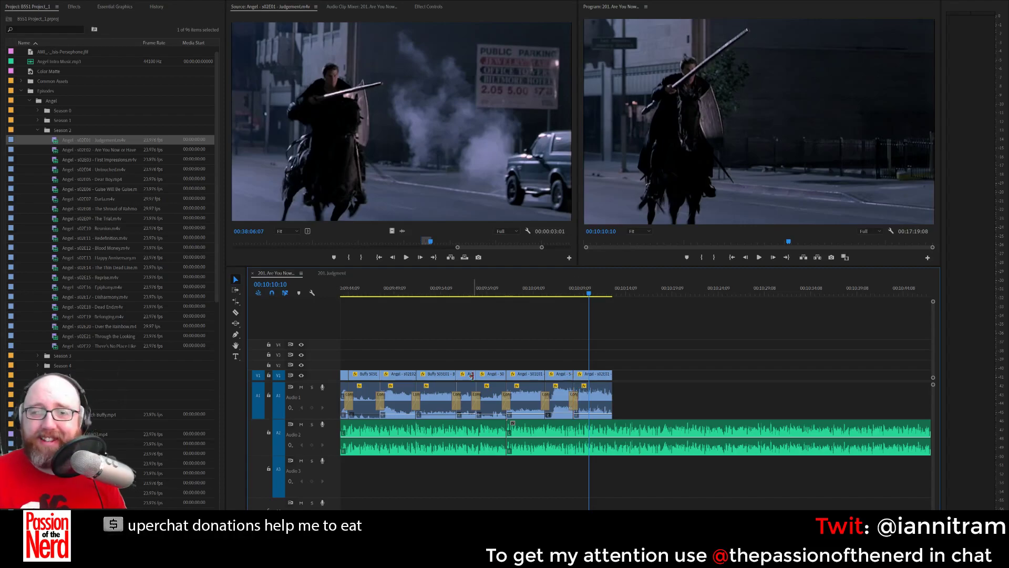
Play the timeline to 00:10:10:22 and trim the end of the rider clip to that point.
click(513, 294)
key(space)
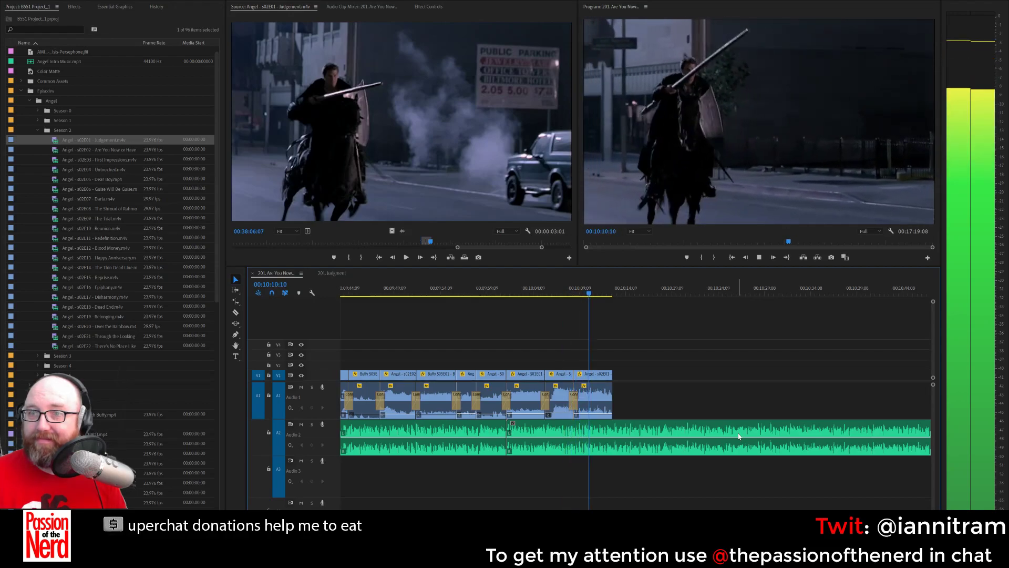
key(space)
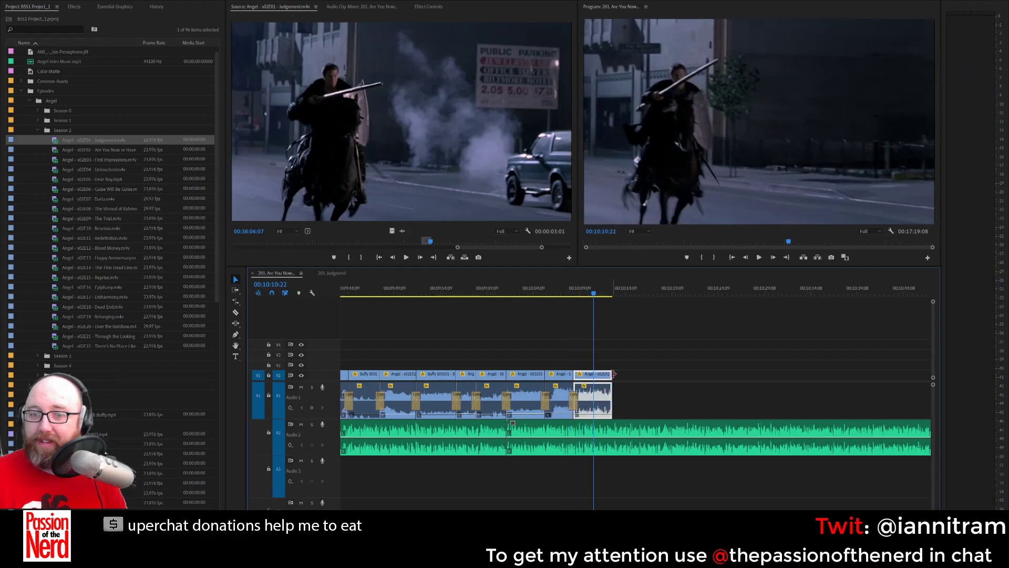
drag(614, 374, 594, 374)
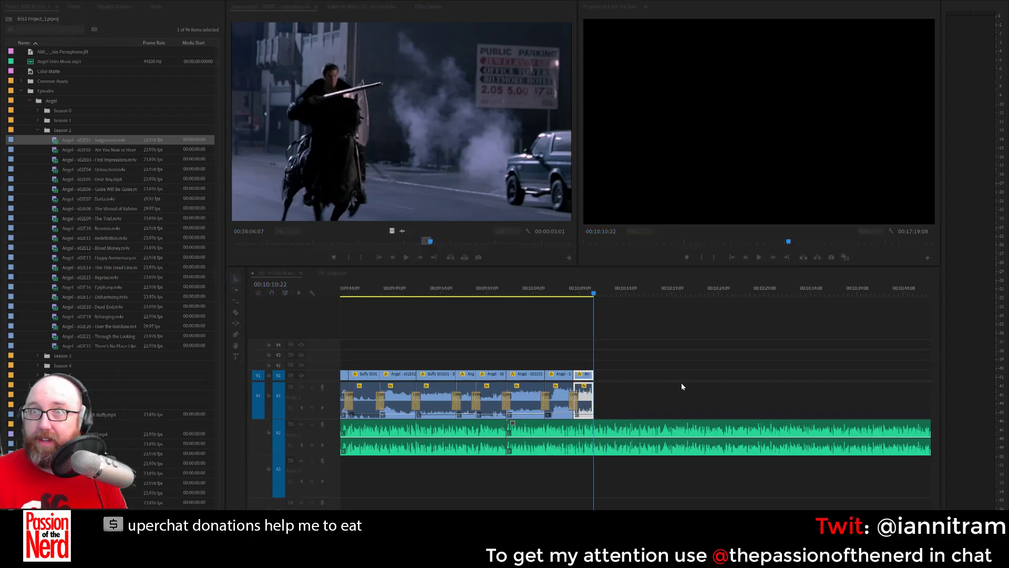
Play the narration to 00:10:14:18 and find the nighttime charge at 00:38:14:15 in the Judgement source.
key(space)
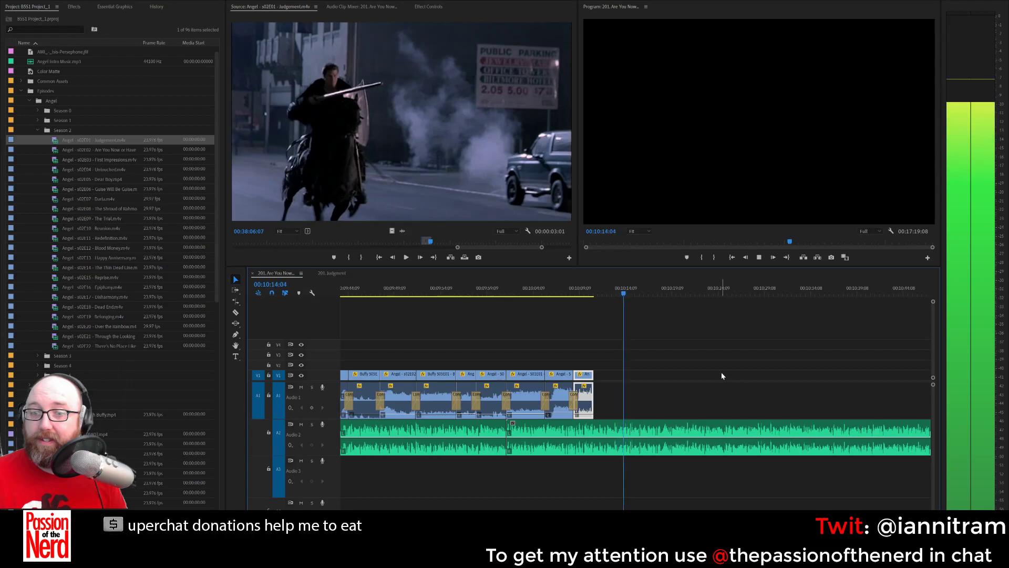
key(space)
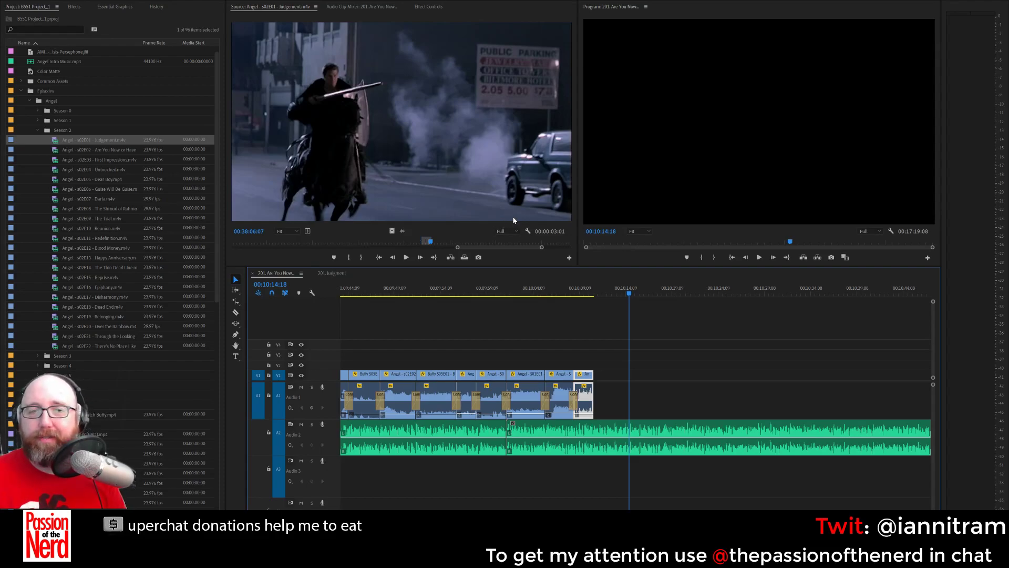
drag(431, 246, 444, 245)
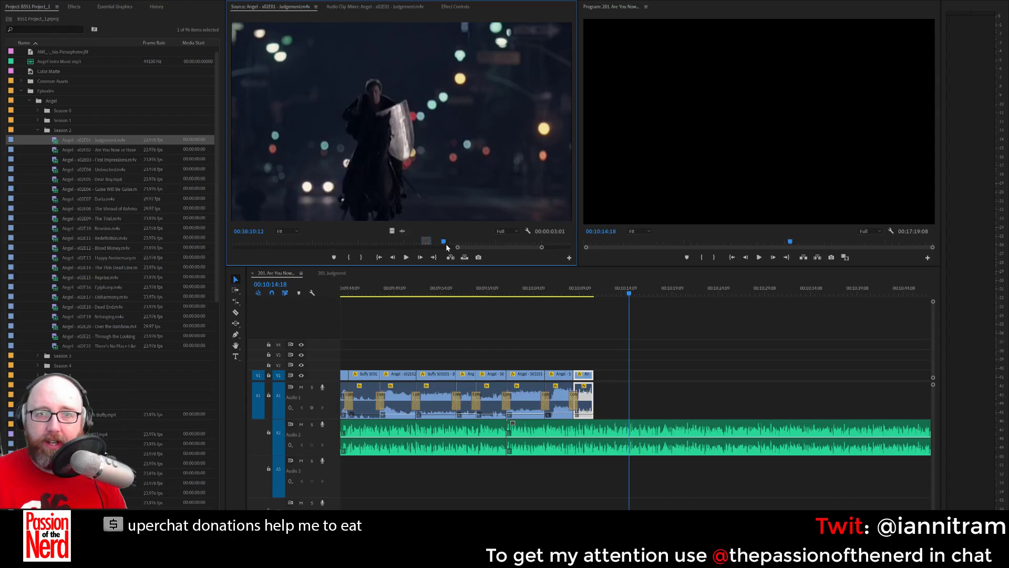
drag(446, 243, 457, 244)
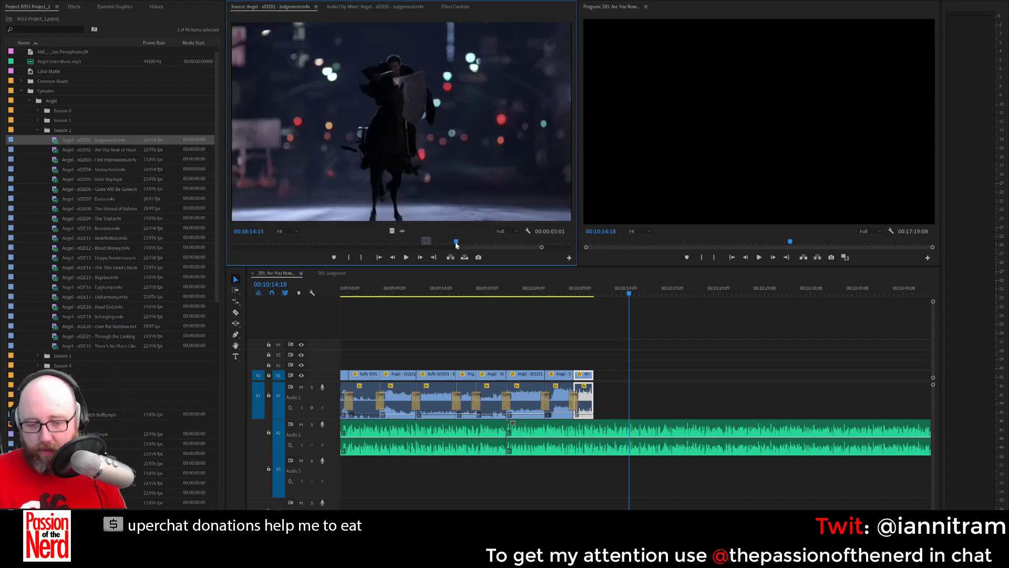
Mark the Judgement nighttime charge from 00:38:14:15 to 00:38:16:07, ending before the cut to the armoured knight.
key(space)
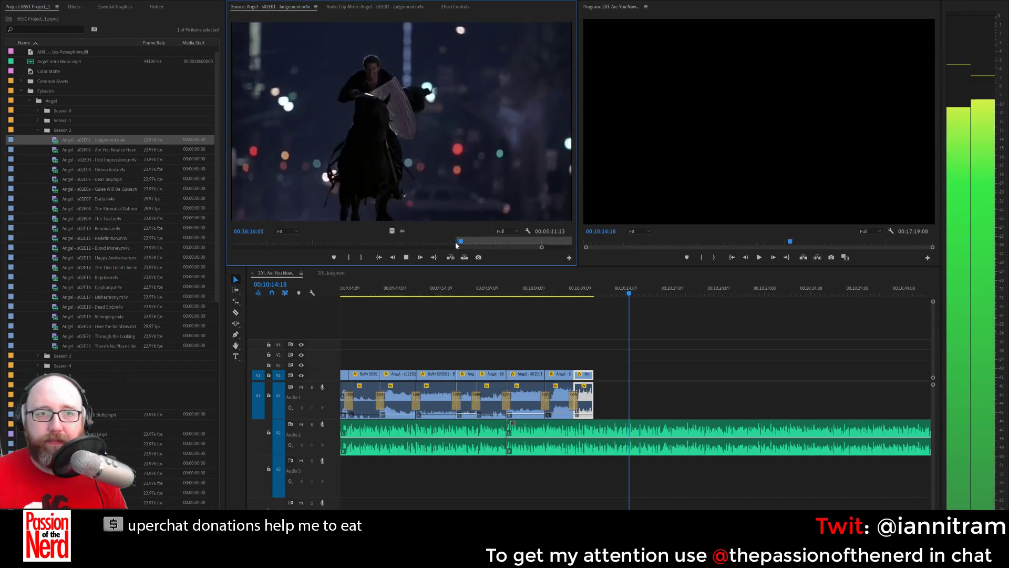
key(space)
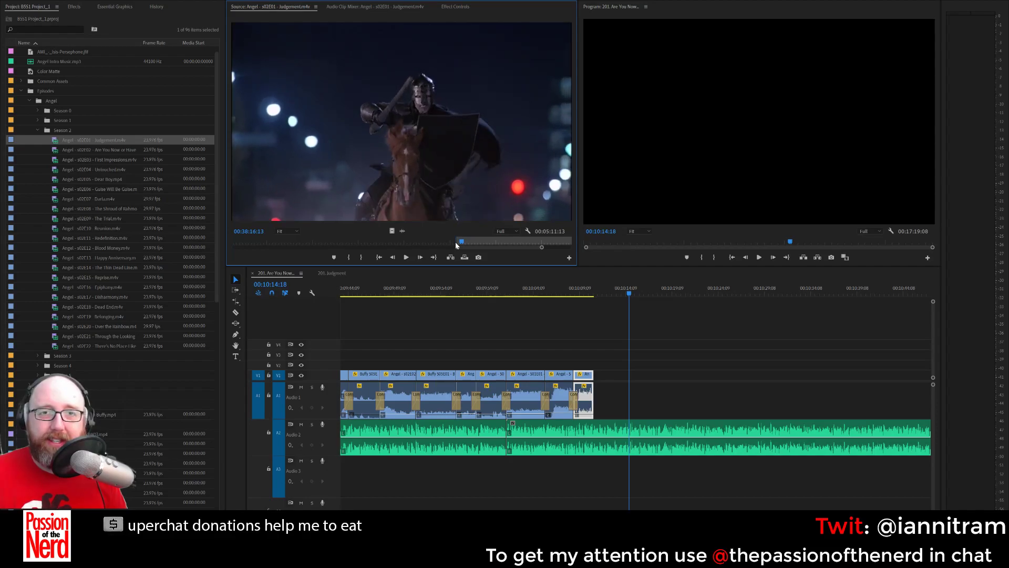
key(Left)
key(Left)
key(Left)
key(Left)
key(space)
key(space)
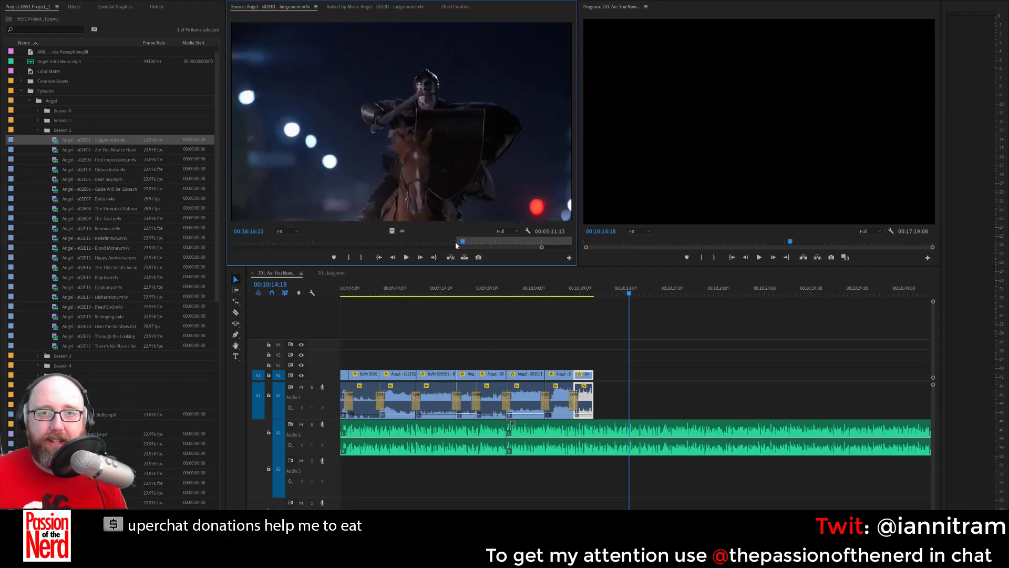
key(Left)
key(Left)
key(Left)
key(Left)
key(Left)
key(Left)
key(Left)
key(Left)
key(Left)
key(Left)
key(Left)
key(Left)
key(Left)
key(Left)
key(Left)
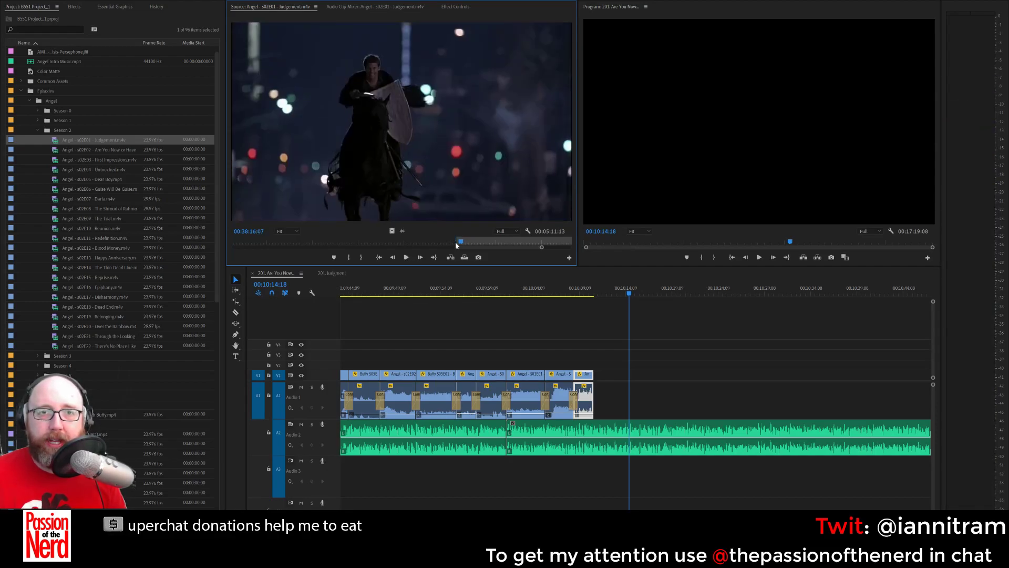
key(o)
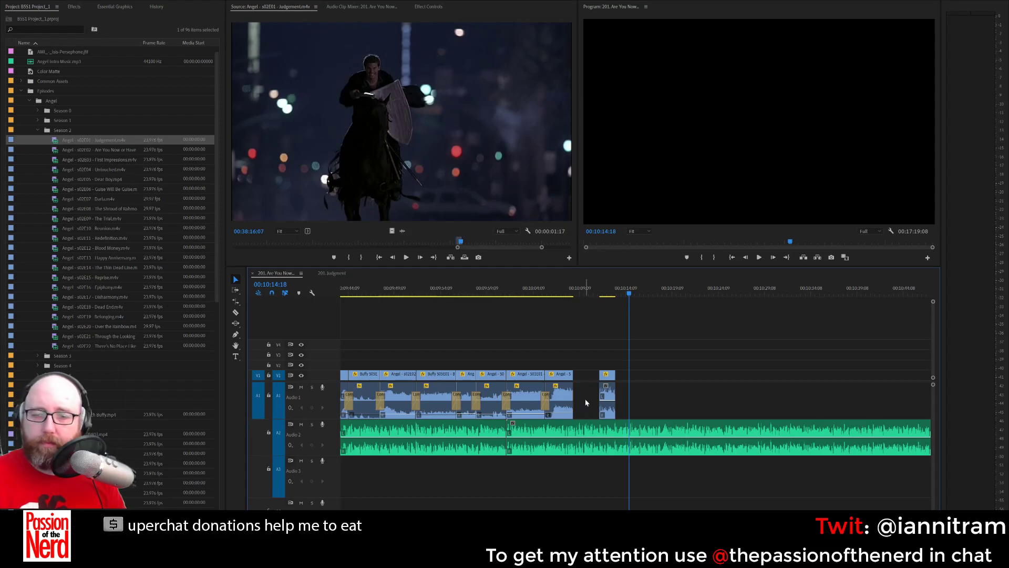
Replace the rider clip after Lonely Hearts with the marked nighttime charge and add an audio crossfade between them.
click(605, 376)
drag(589, 377, 574, 348)
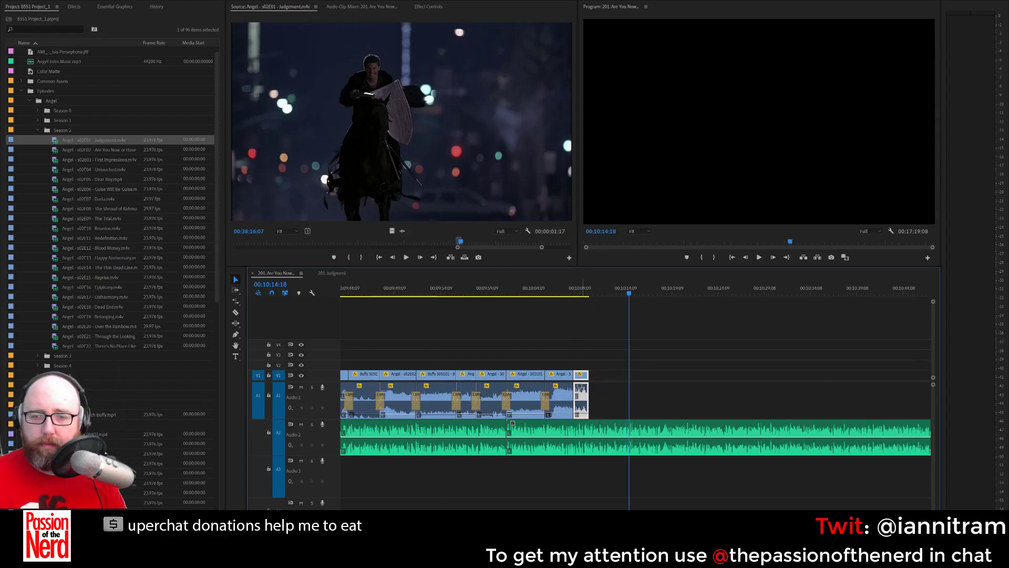
click(573, 296)
key(space)
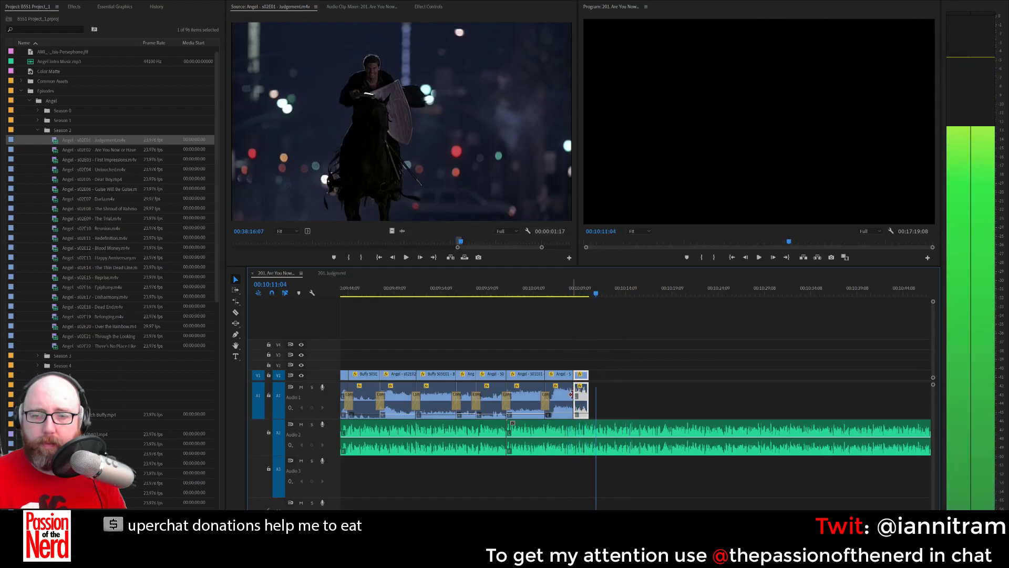
click(588, 471)
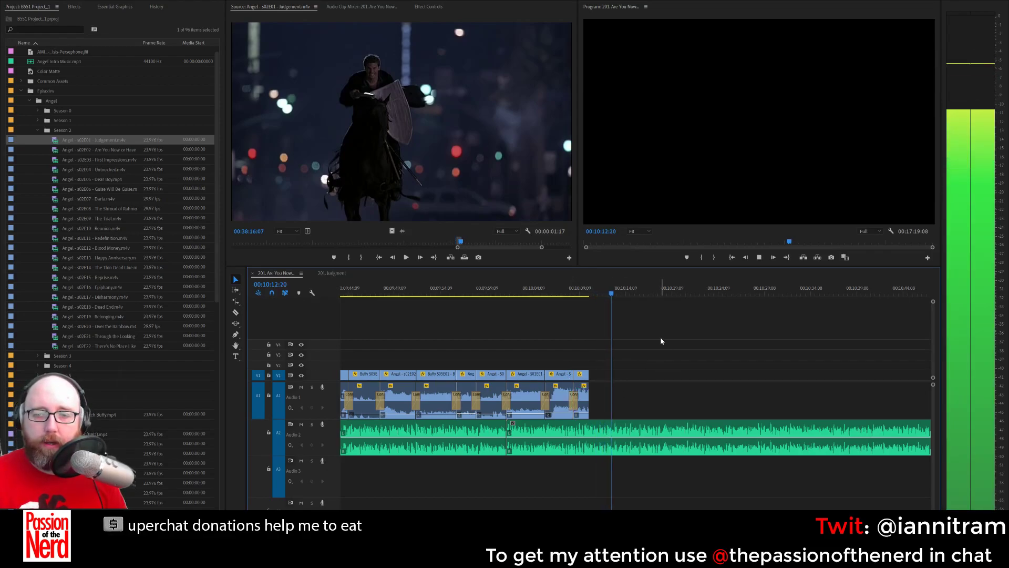
Stop the narration at 00:10:12:21 and mark the hotel lobby scene in Angel S02E02 from 00:19:27:23 to 00:19:31:00.
key(space)
drag(103, 150, 313, 186)
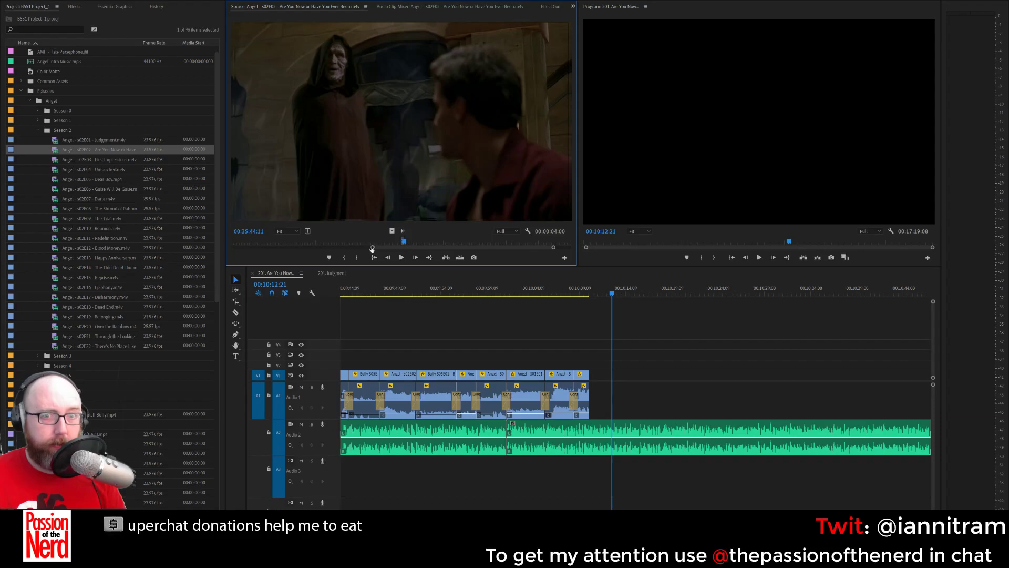
drag(255, 246, 379, 254)
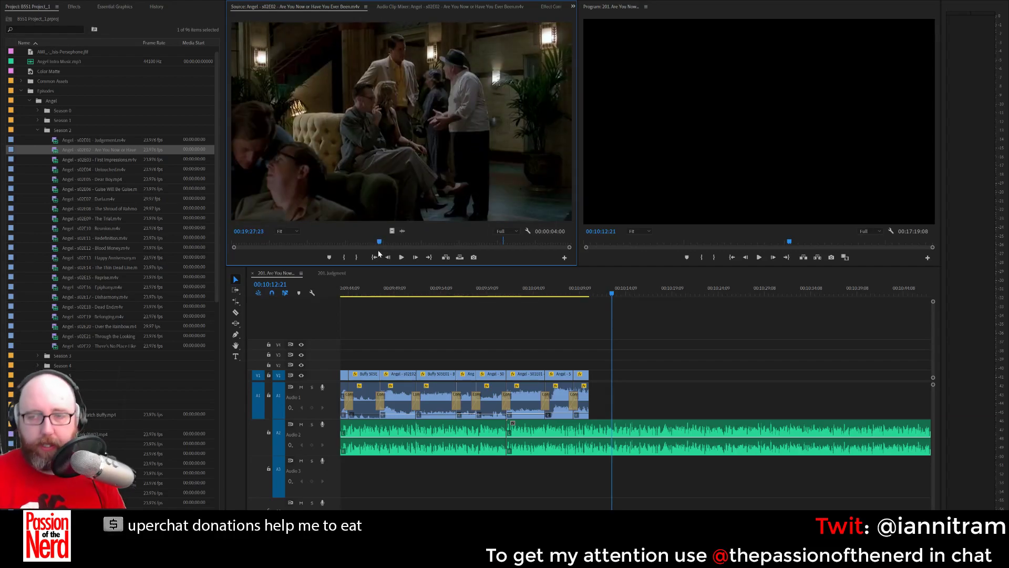
key(i)
key(space)
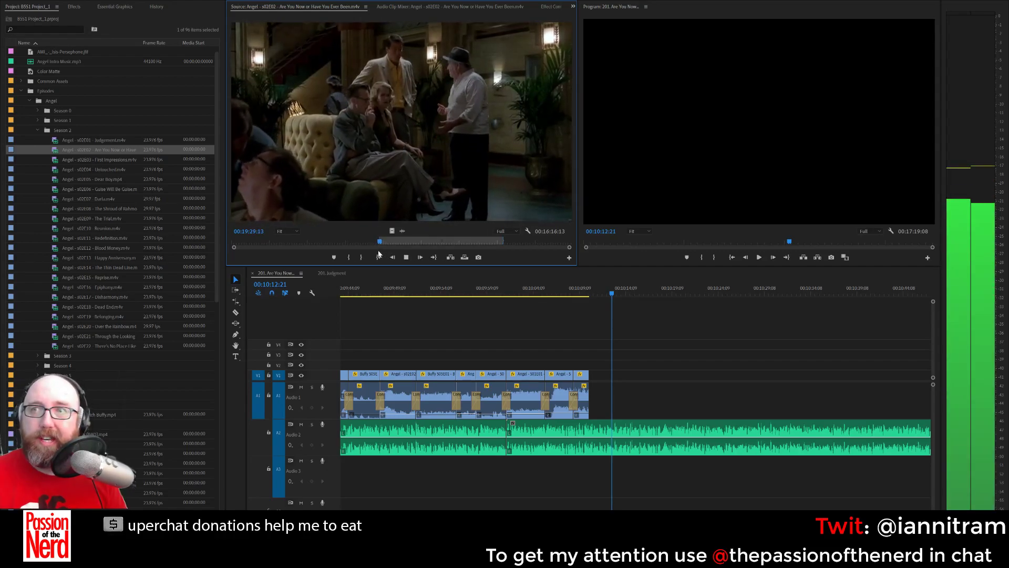
key(space)
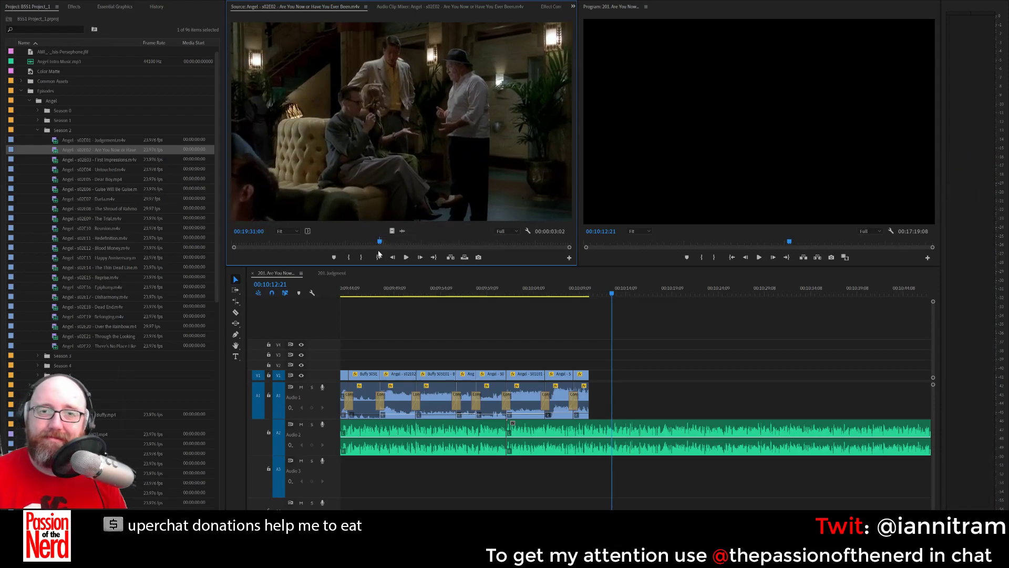
Place the lobby clip directly after the Judgement clip with an audio crossfade and trim its end to 00:10:12:21.
drag(625, 390, 621, 380)
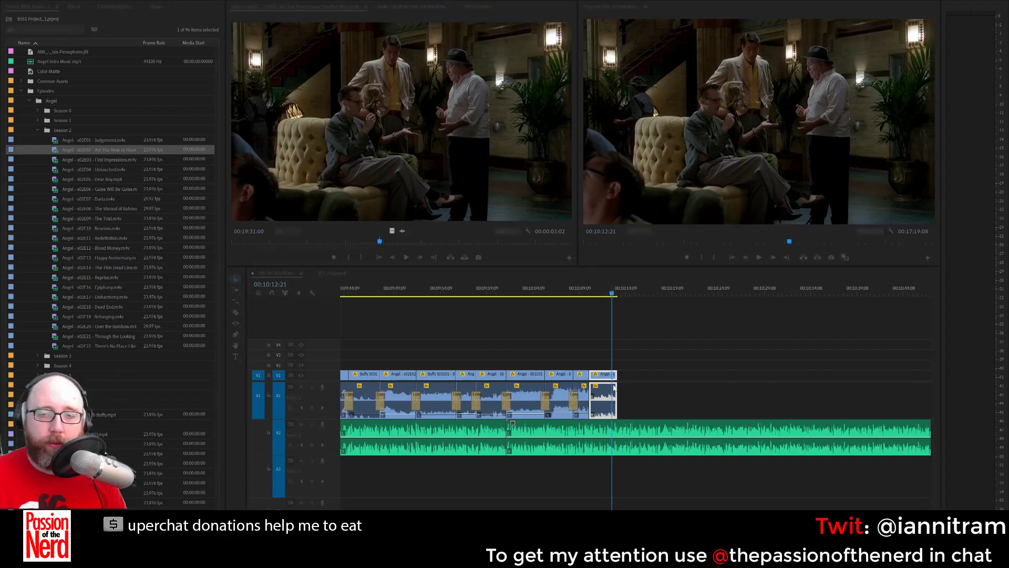
drag(616, 375, 607, 378)
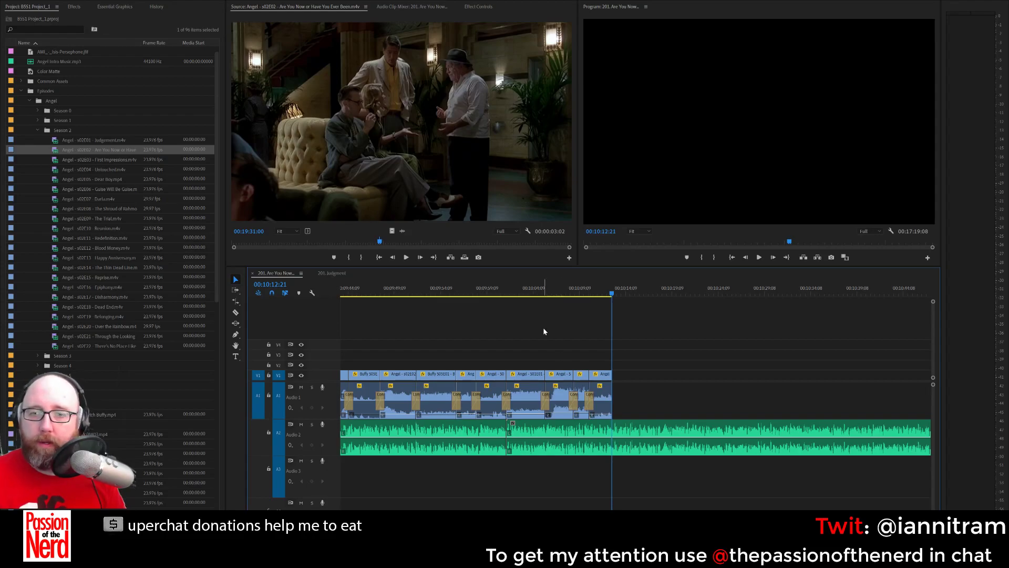
Stop the narration at 00:10:14:23 and mark the night overlook scene in Angel S02E02 from 00:16:58:21 to 00:17:02:14.
click(585, 297)
key(space)
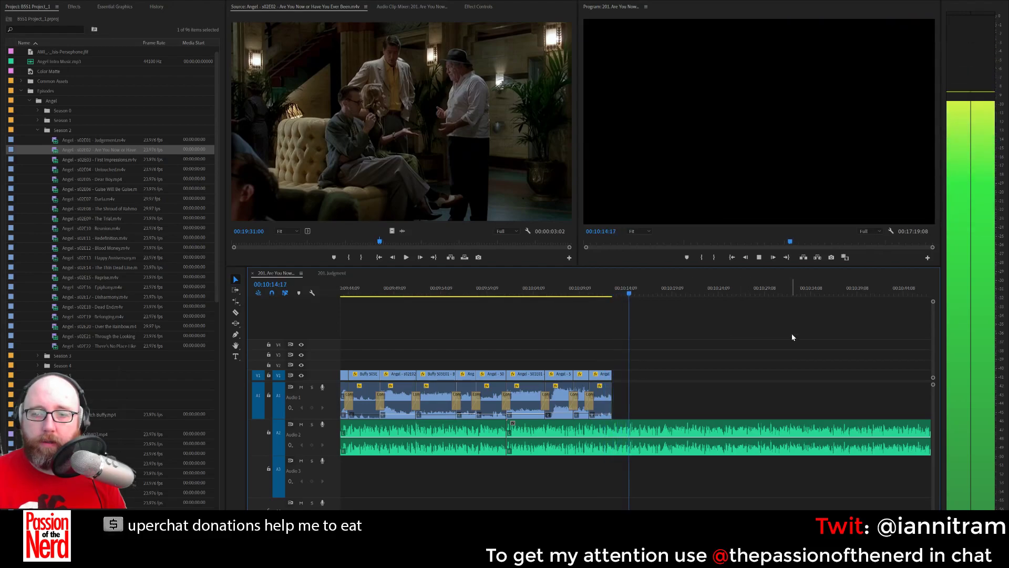
key(space)
drag(409, 242, 362, 240)
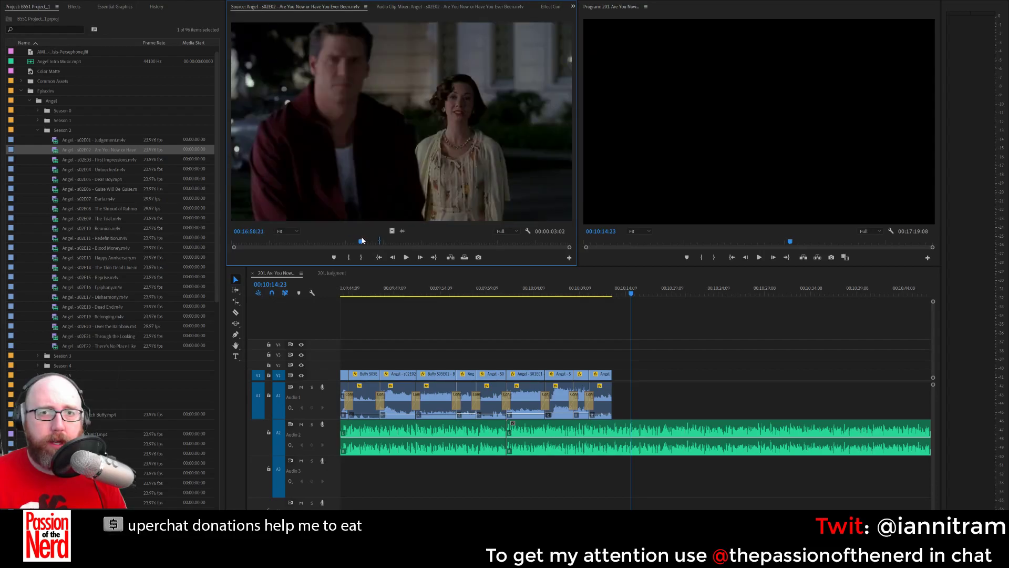
key(i)
key(space)
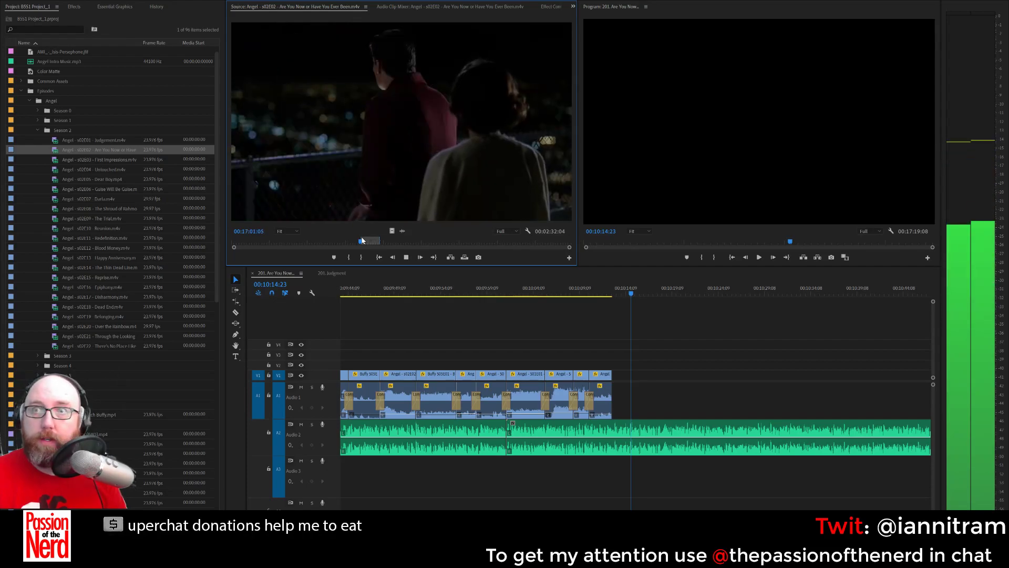
key(space)
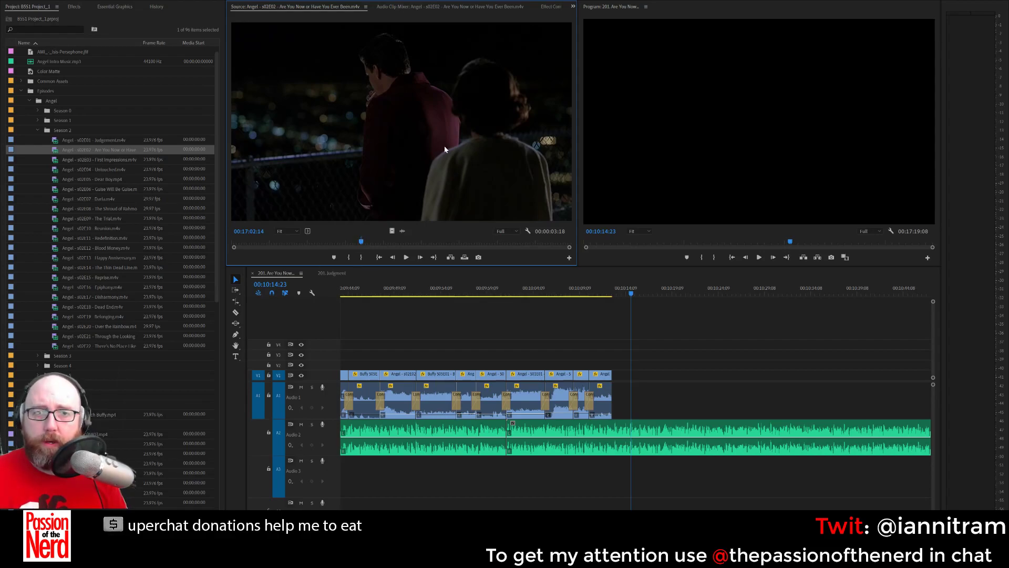
Place the overlook clip directly after the lobby clip with an audio crossfade and set its end to 00:10:16:17.
drag(445, 149, 626, 405)
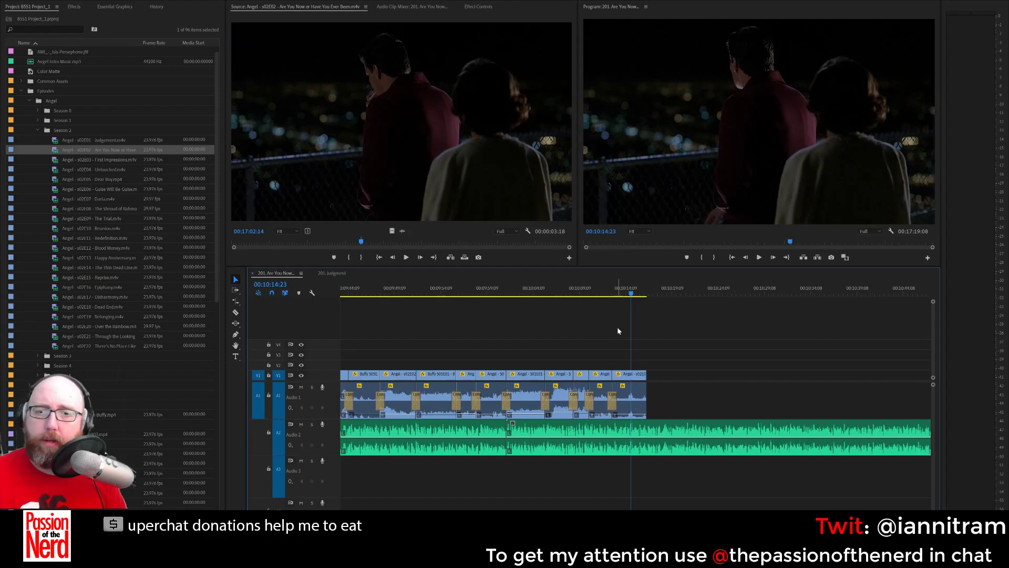
click(607, 294)
key(space)
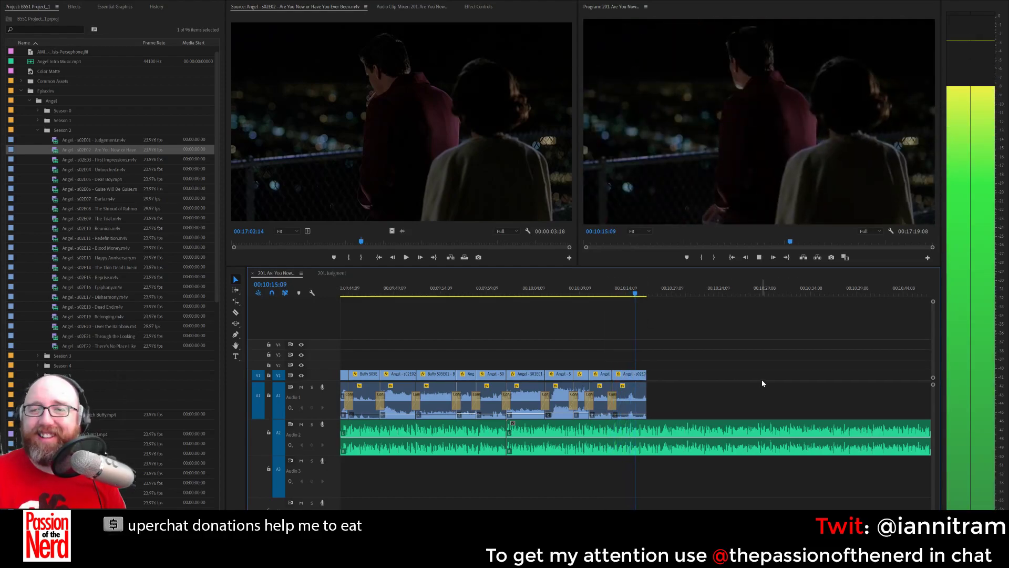
key(space)
click(626, 293)
key(space)
key(space)
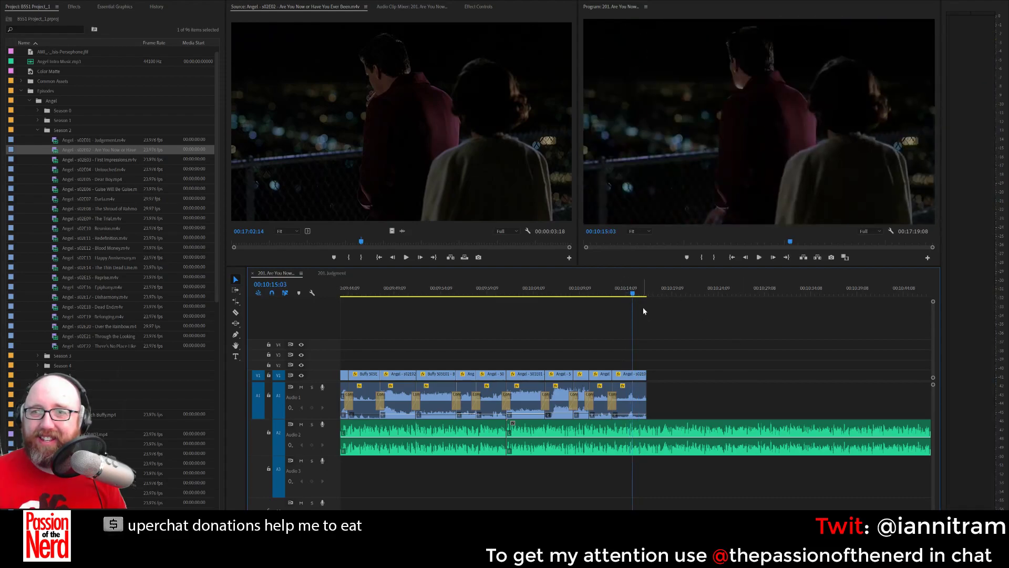
key(space)
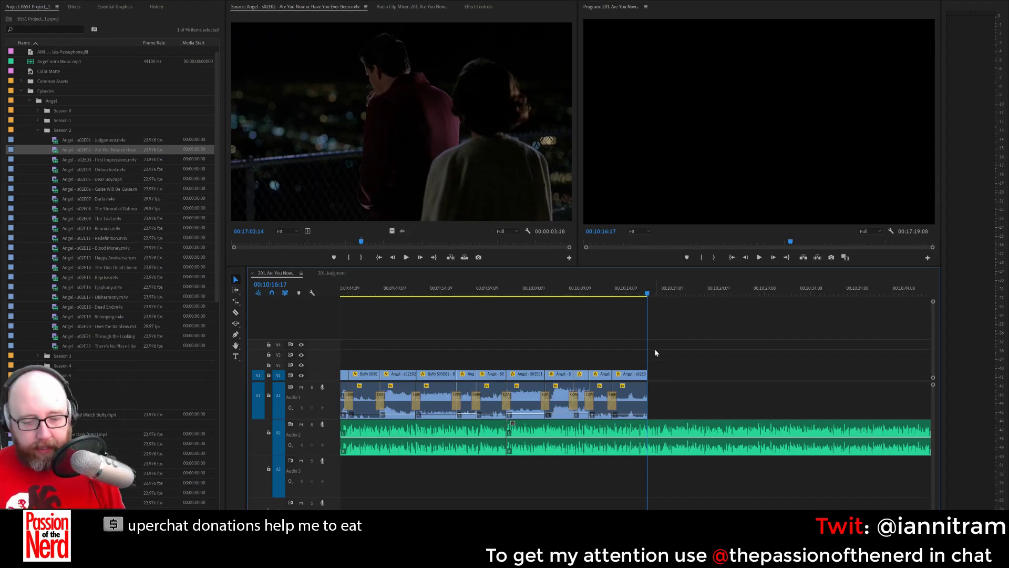
Play the narration on to 00:10:19:21 and scan Angel S01E22 To Shanshu in LA for a matching shot.
key(space)
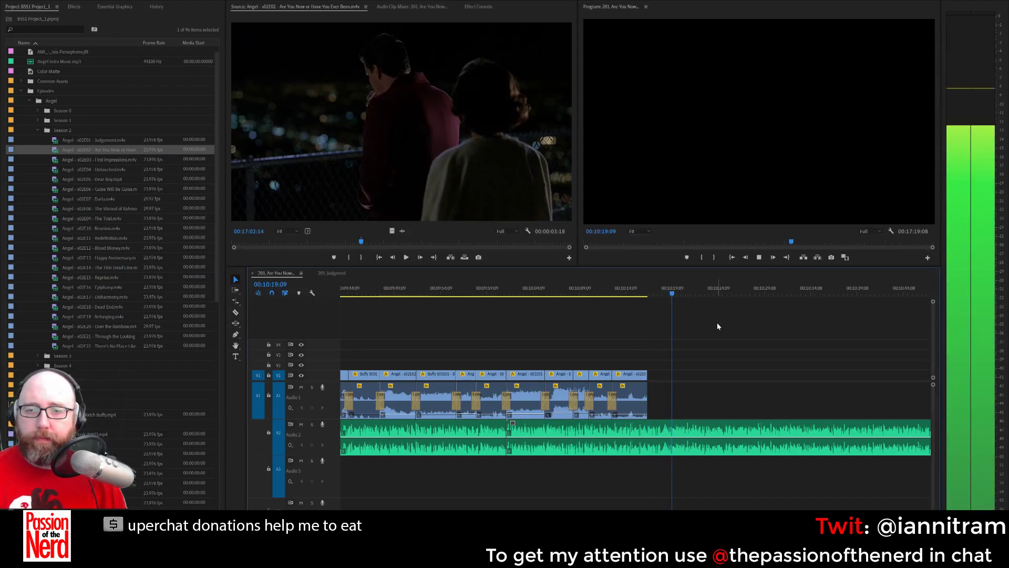
key(space)
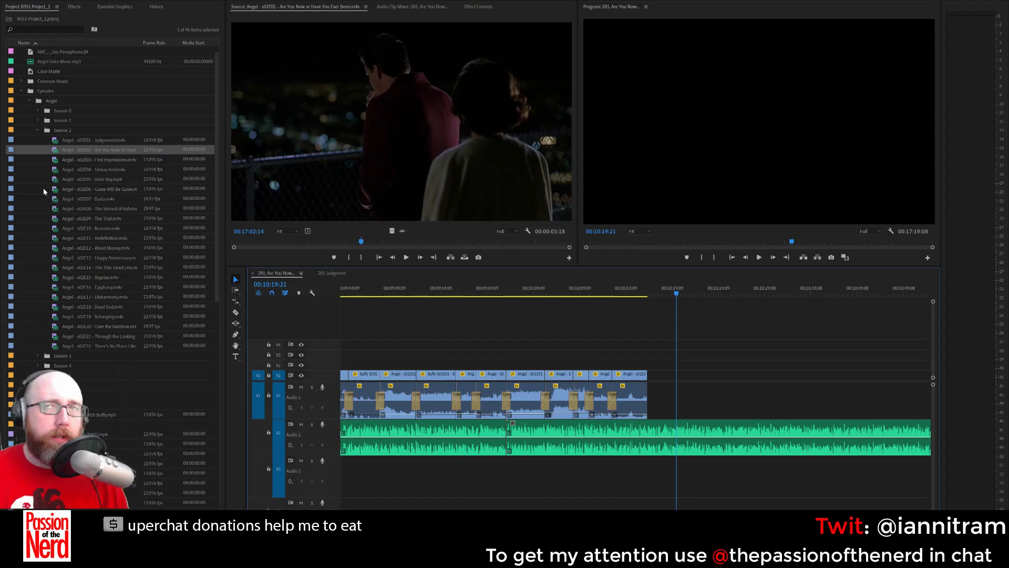
click(35, 121)
click(36, 121)
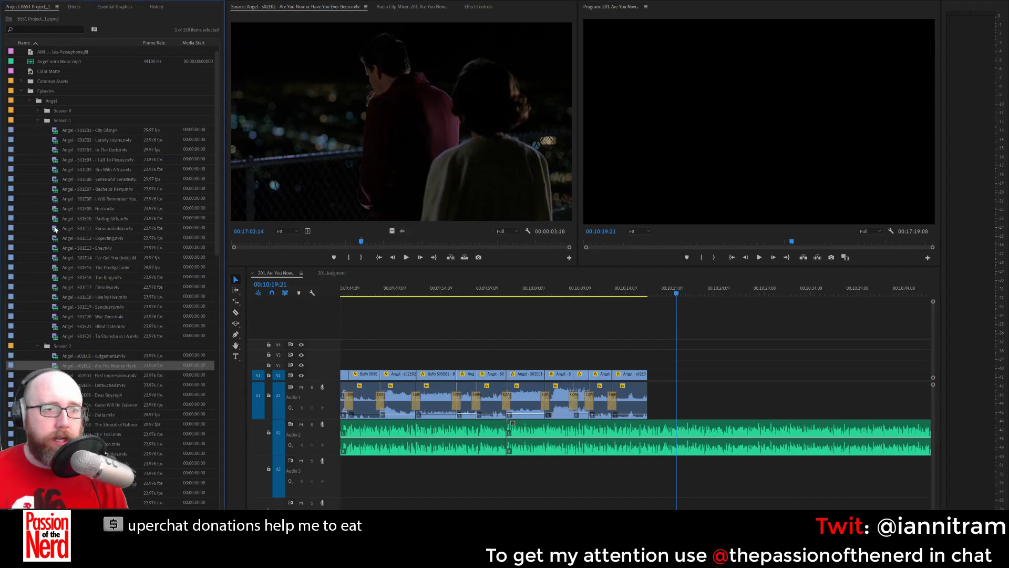
double_click(89, 336)
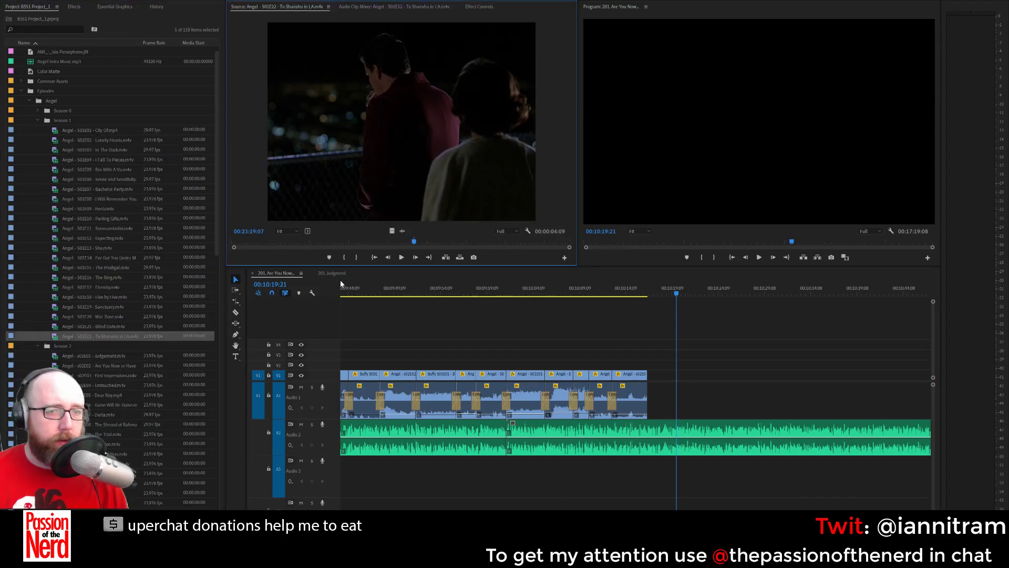
drag(502, 246, 288, 226)
Mark the shot of Angel walking down the dark alley in Angel S01E01 City Of, ending at 00:03:26:09.
click(72, 134)
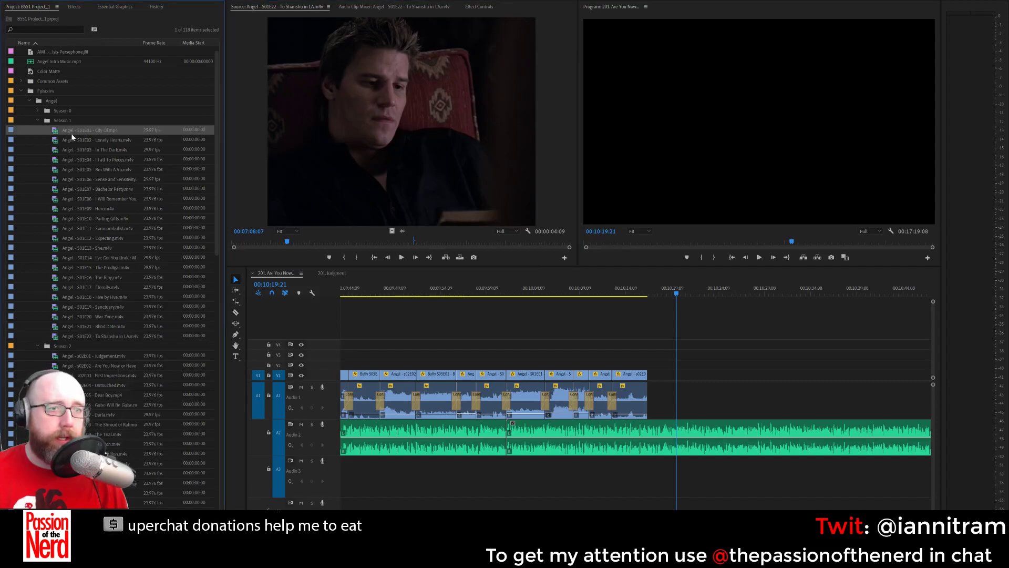
drag(55, 134, 256, 242)
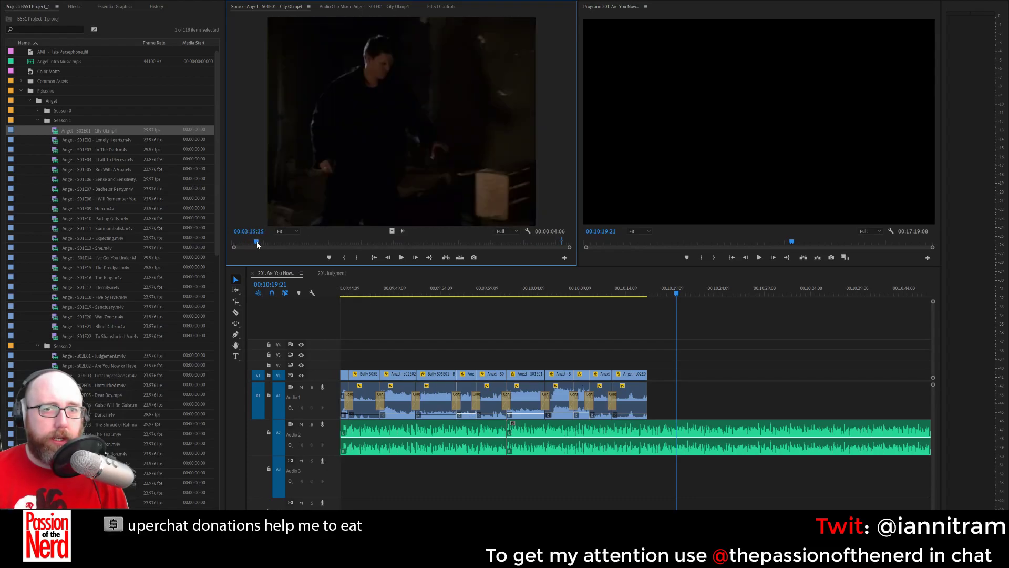
key(space)
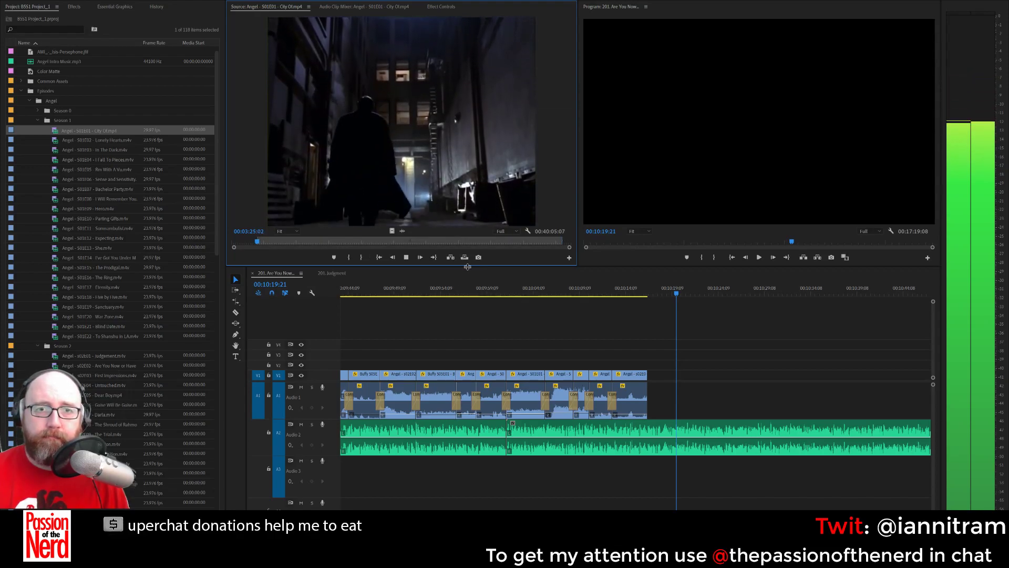
key(space)
key(o)
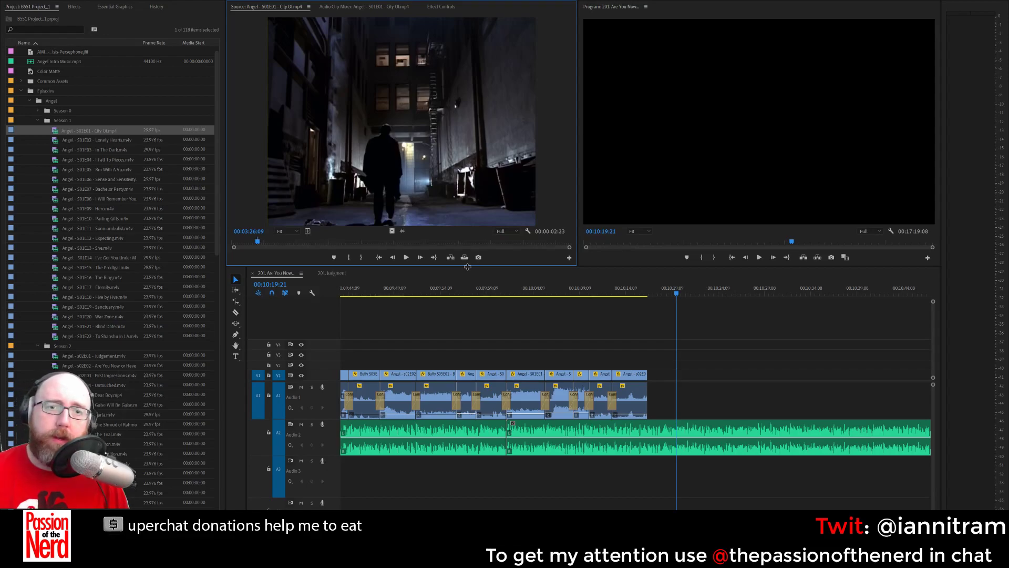
Place the alley clip directly after the overlook clip, ending at 00:10:19:21, add an audio crossfade and review the transition.
drag(484, 165, 668, 376)
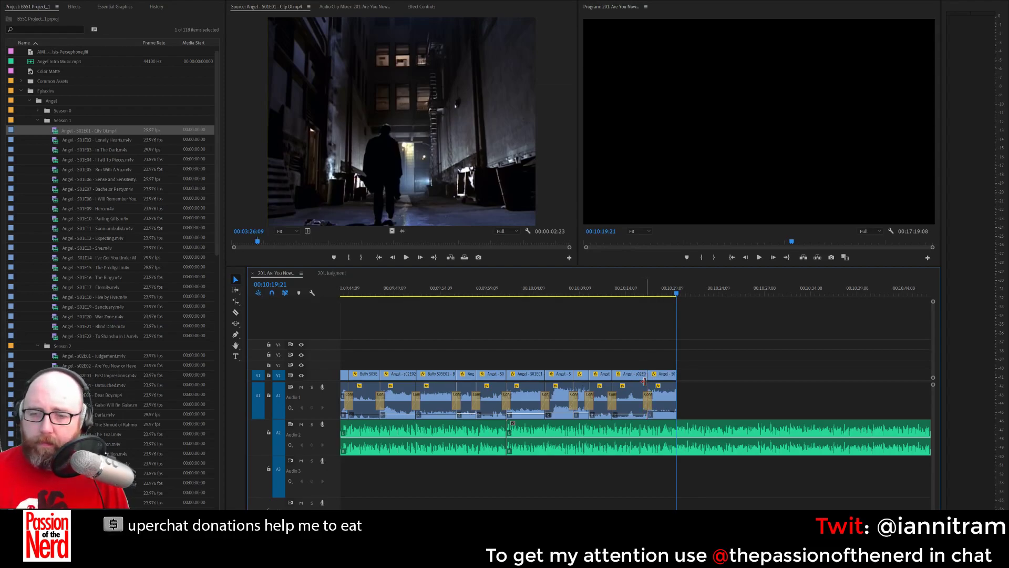
click(639, 290)
key(space)
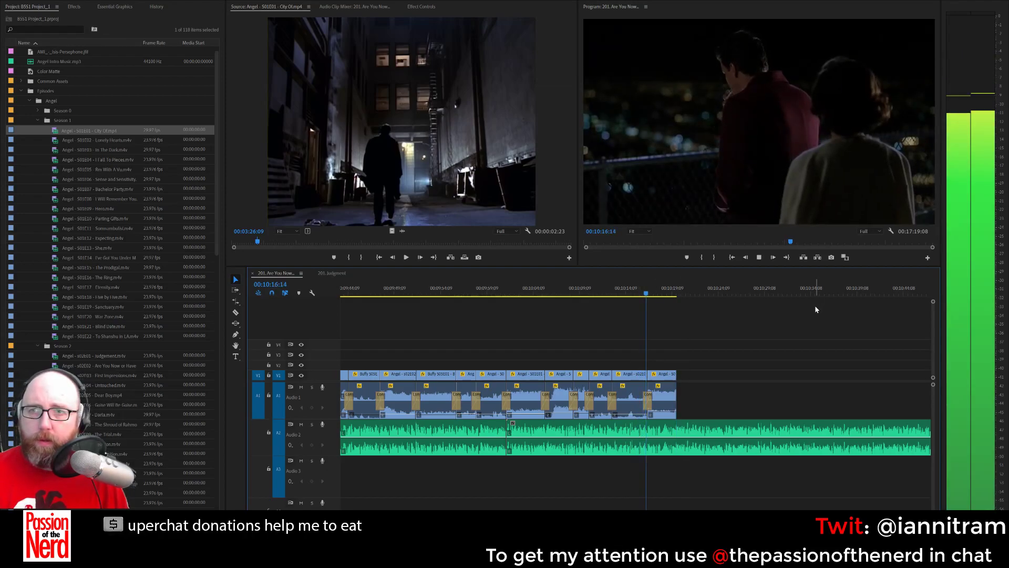
key(space)
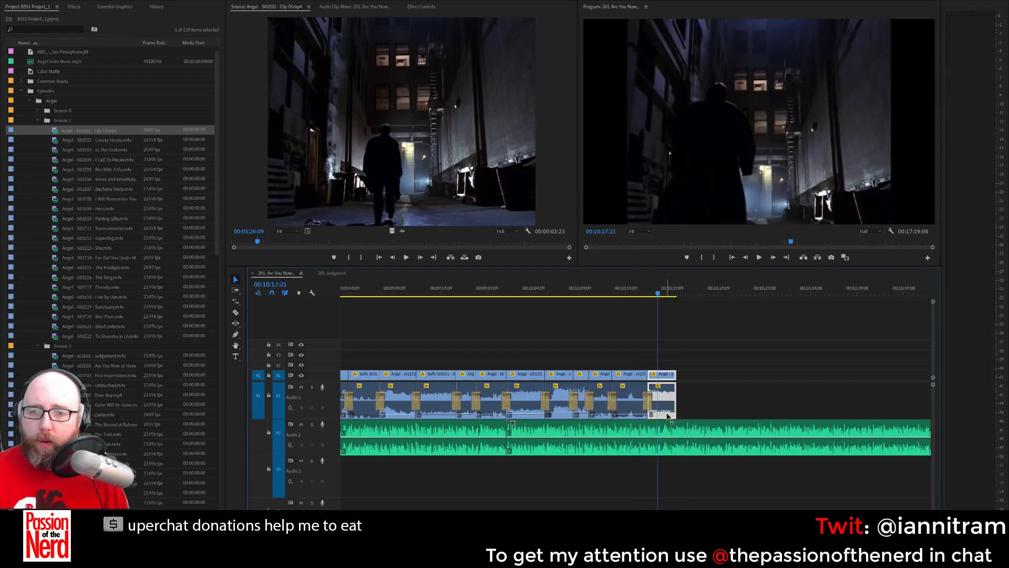
Cut the narration at 00:10:24:23 and move everything after the cut about 24 seconds later to open a gap.
key(space)
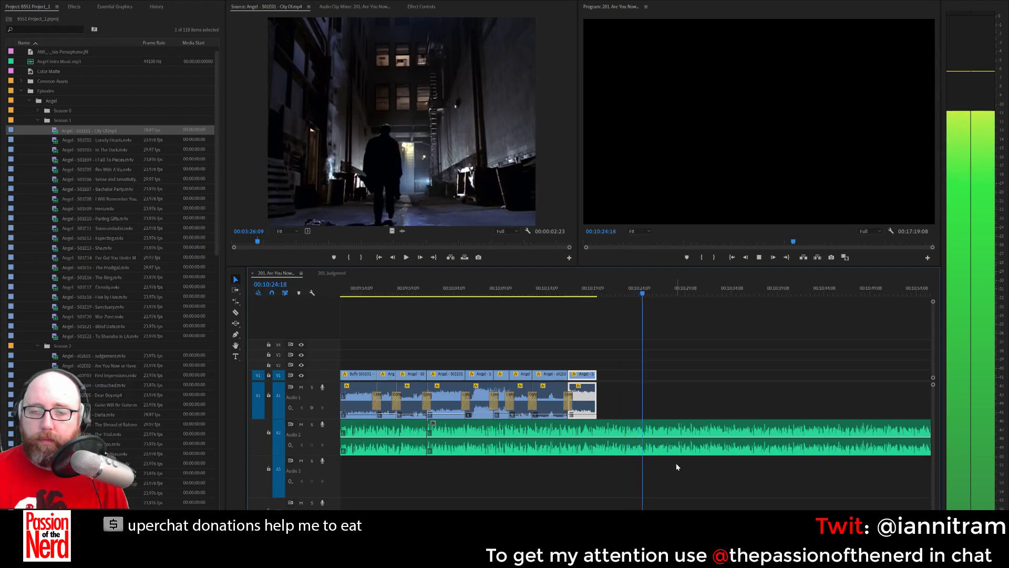
key(space)
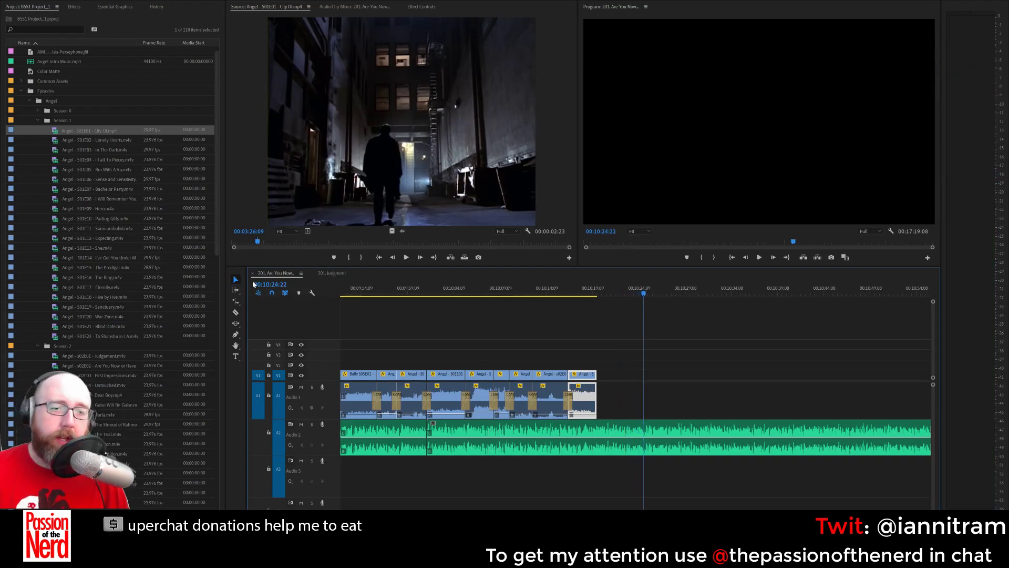
click(236, 312)
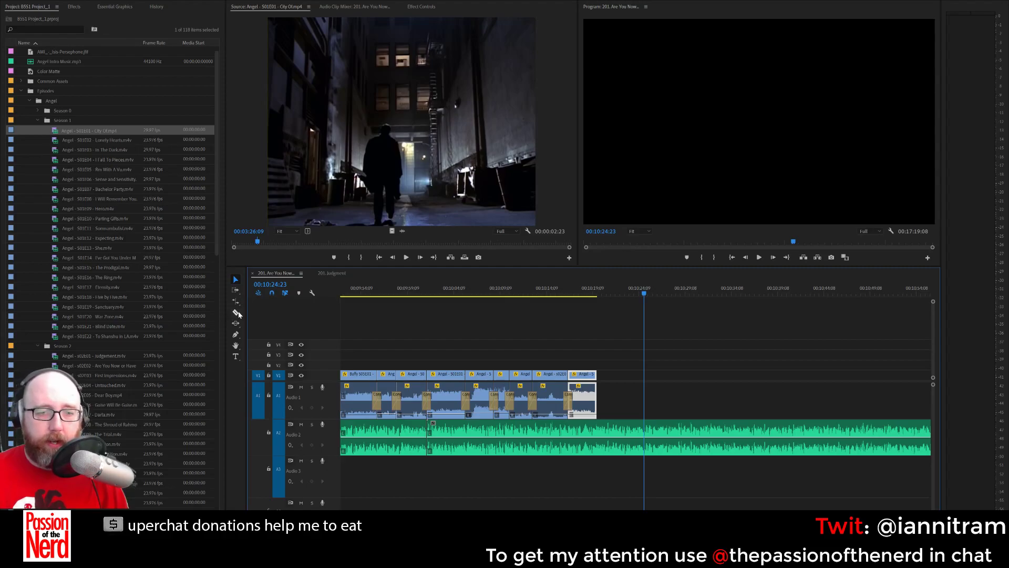
click(645, 449)
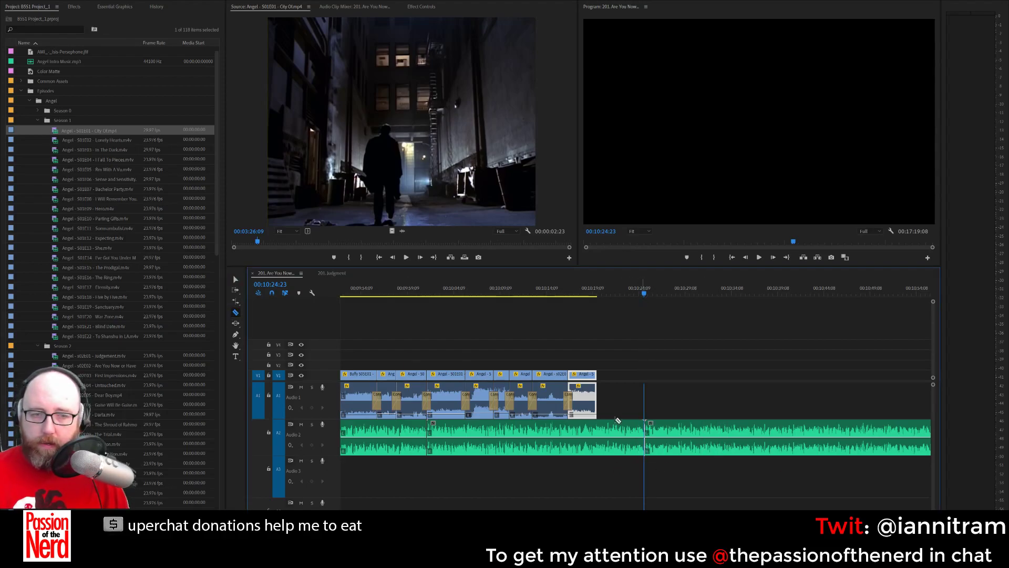
key(a)
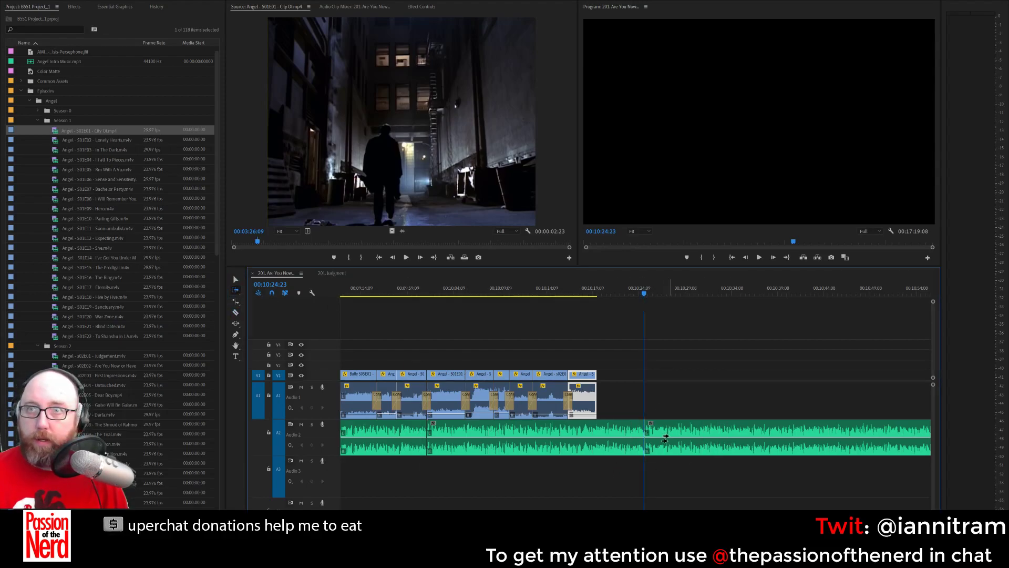
drag(669, 447, 897, 450)
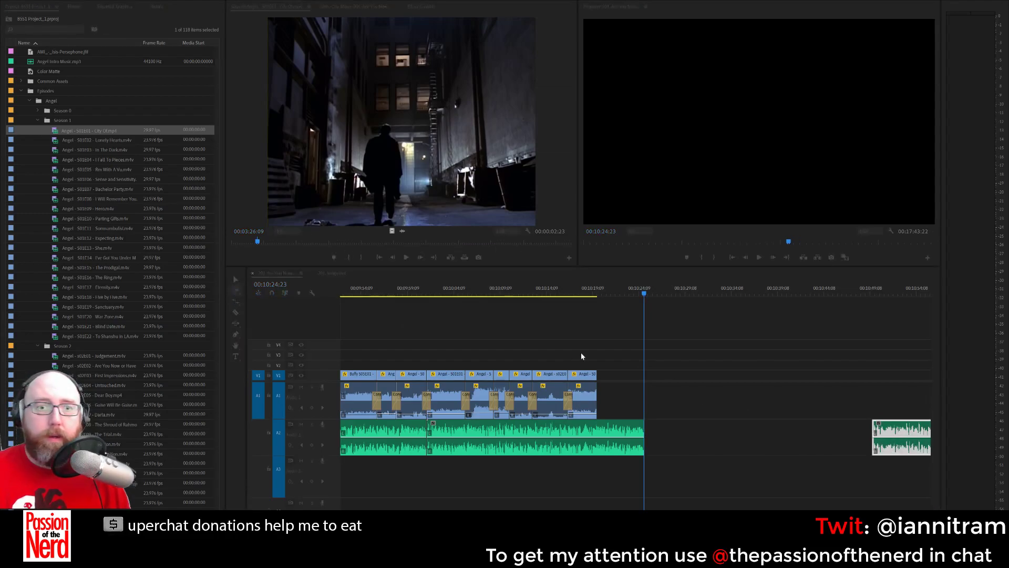
Find the night scene with Angel against the brick wall in Angel S01E11 Somnambulist, stopping playback at 00:40:06:16.
click(36, 119)
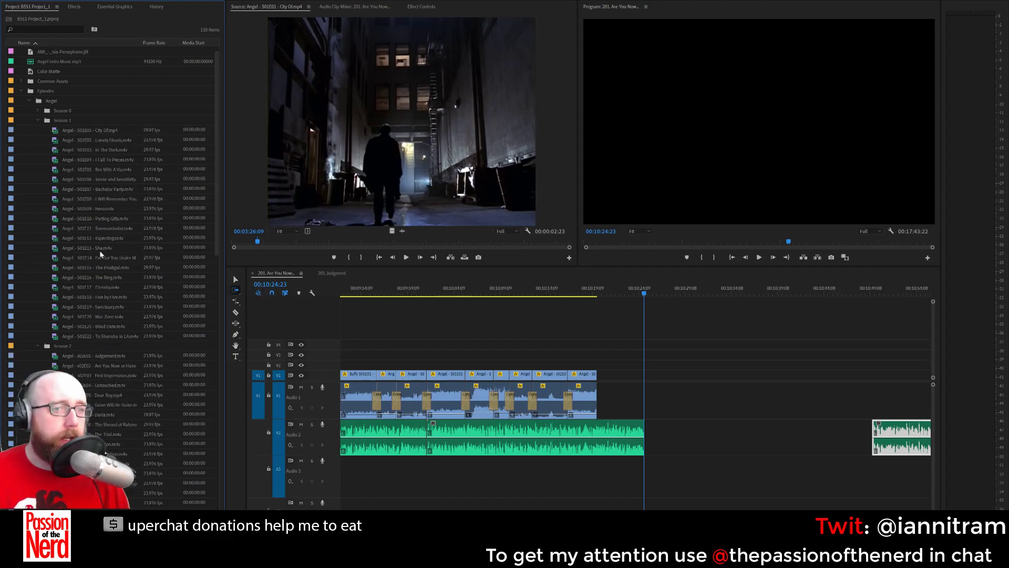
double_click(112, 229)
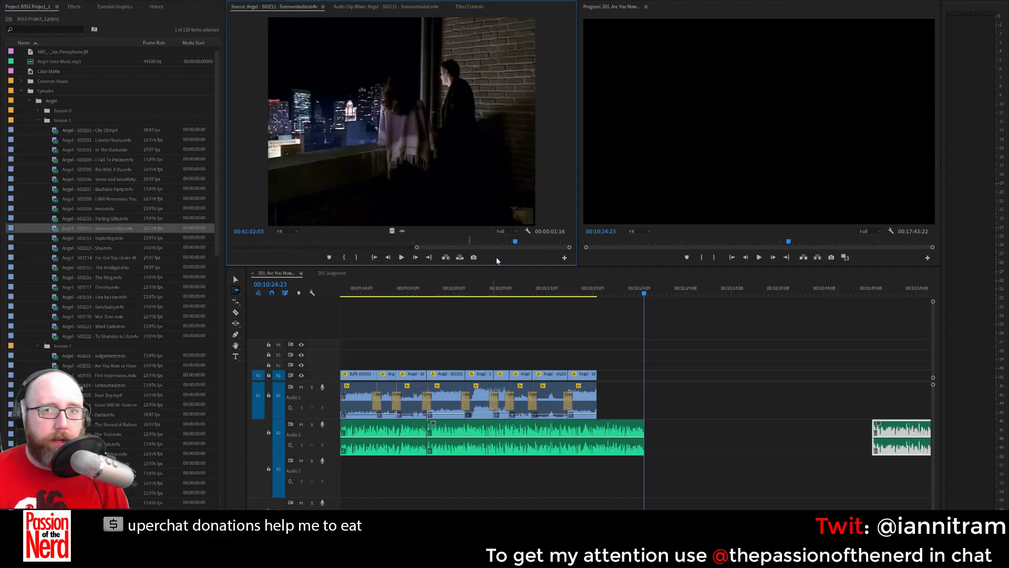
mouse_move(416, 249)
mouse_down()
mouse_move(450, 246)
mouse_move(424, 248)
mouse_up()
drag(347, 241, 365, 242)
key(space)
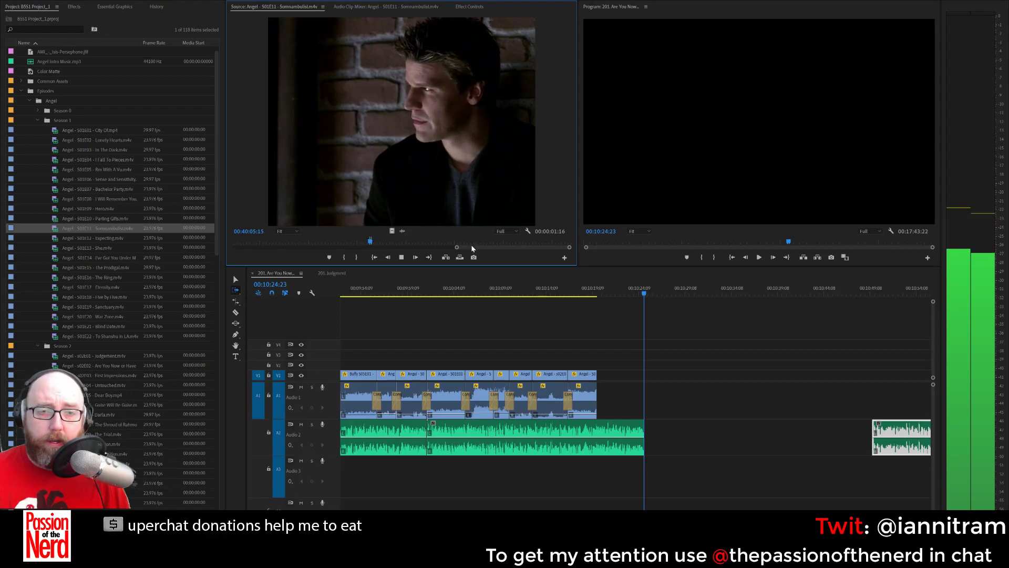
key(space)
Place the Somnambulist clip directly after the alley clip, letting it run past the narration cut at 00:10:24:23.
drag(462, 211, 645, 397)
click(235, 280)
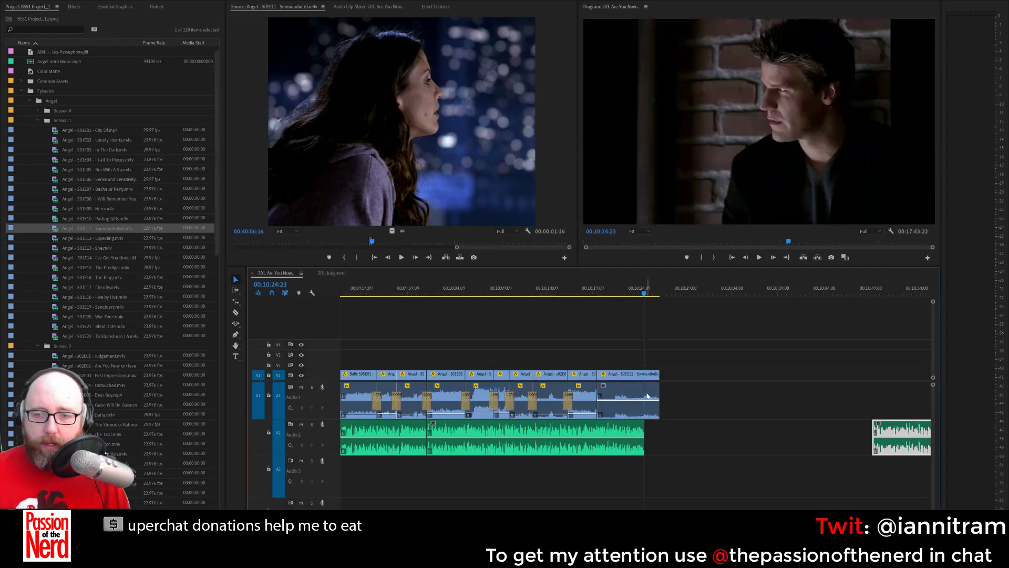
drag(637, 375, 642, 376)
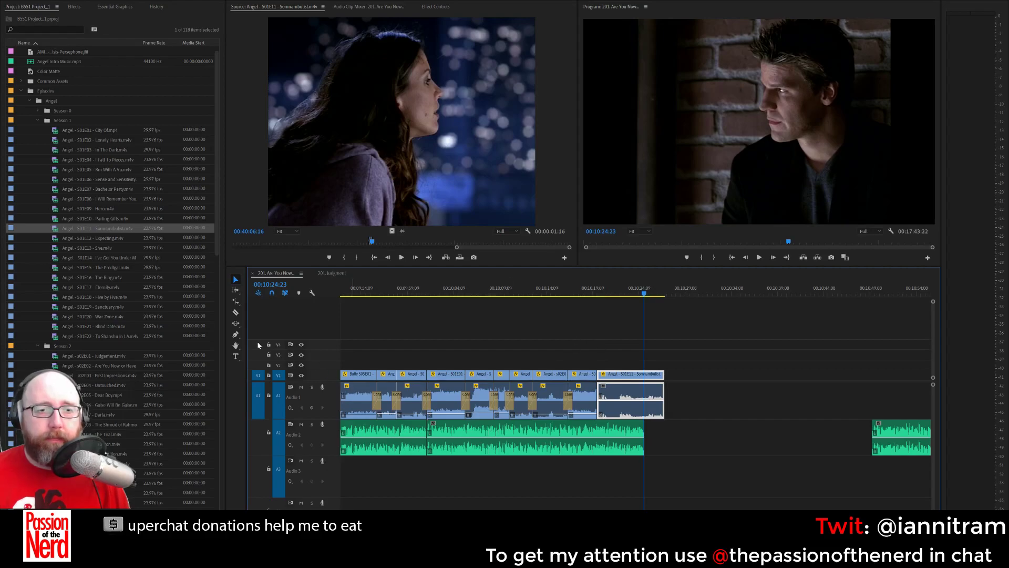
Cut the Somnambulist clip at 00:10:24:23, where the narration ends, and lower the audio level of the part before the cut.
click(235, 313)
click(644, 402)
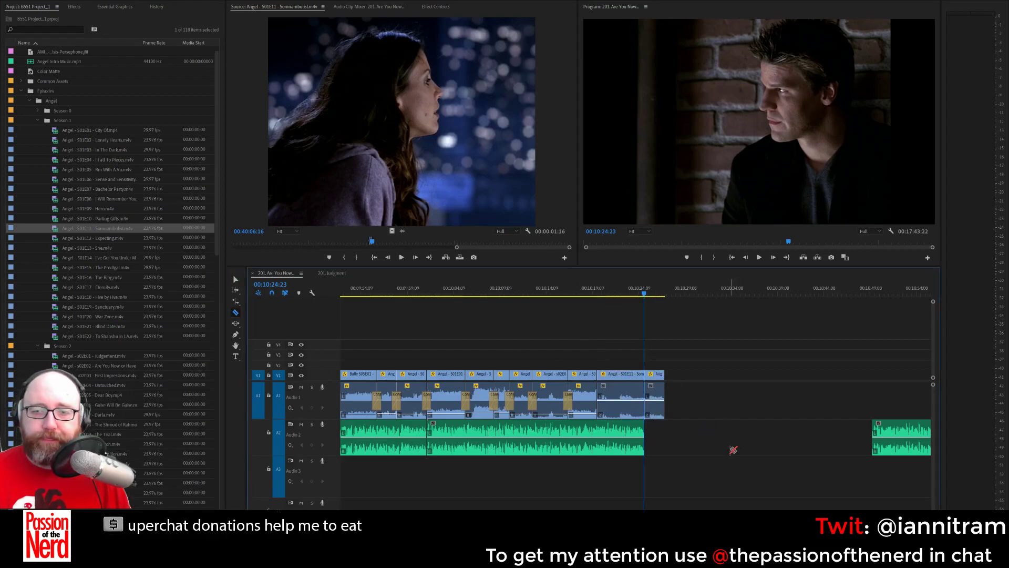
click(235, 279)
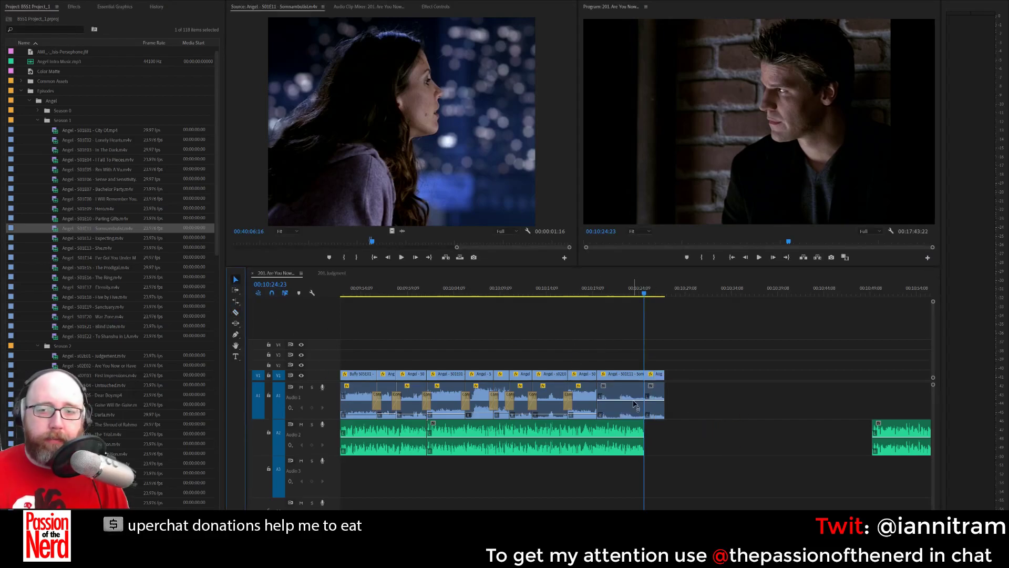
drag(635, 400, 635, 415)
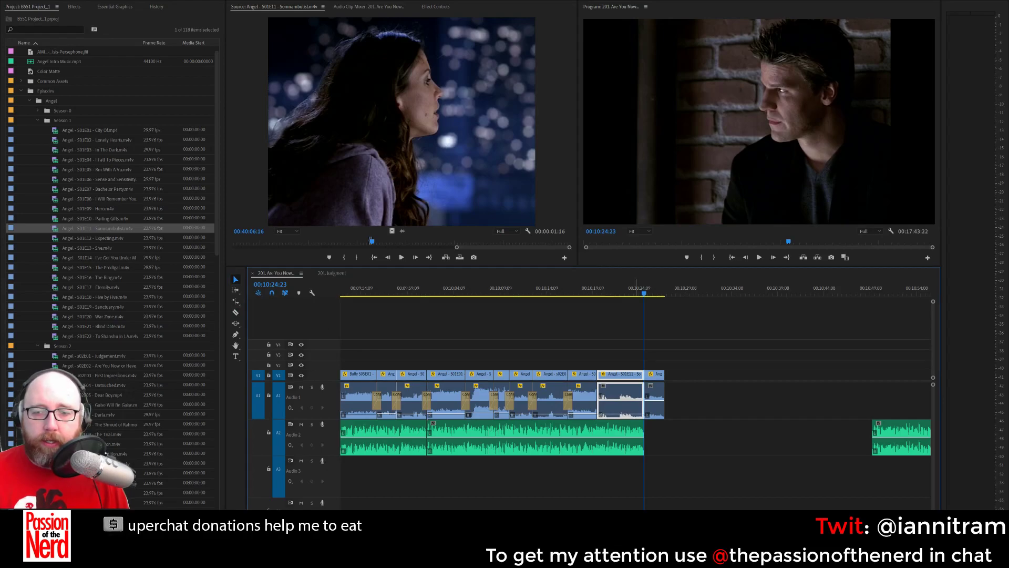
click(646, 407)
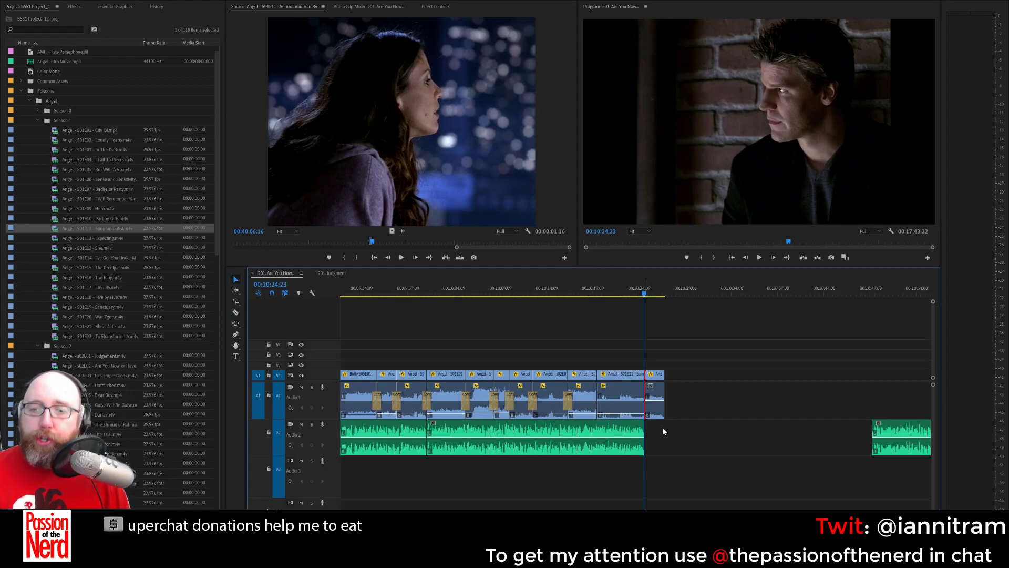
click(625, 411)
click(651, 403)
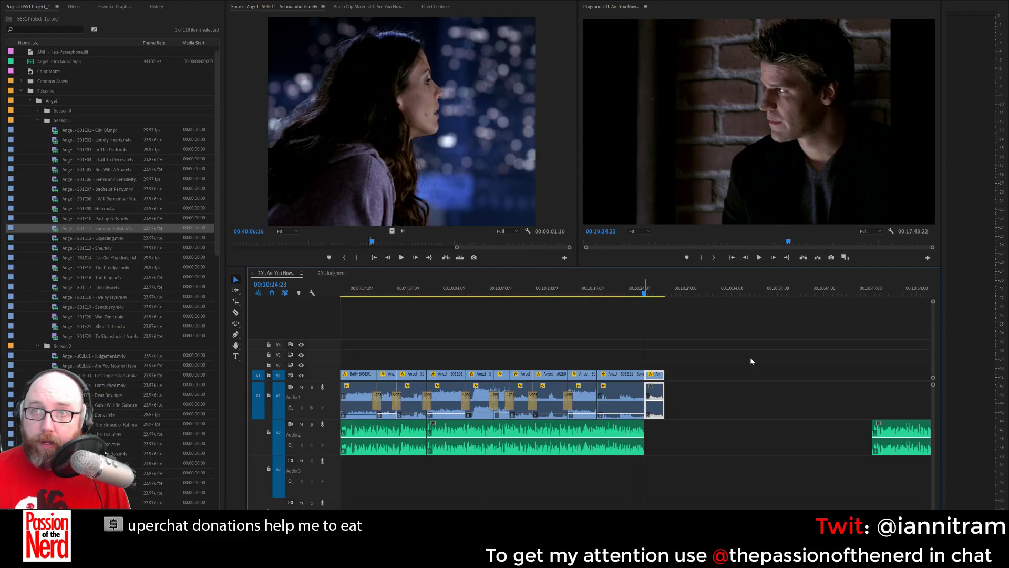
Try an audio crossfade at the 00:10:24:23 cut in the Somnambulist clip and remove it.
click(634, 398)
click(645, 407)
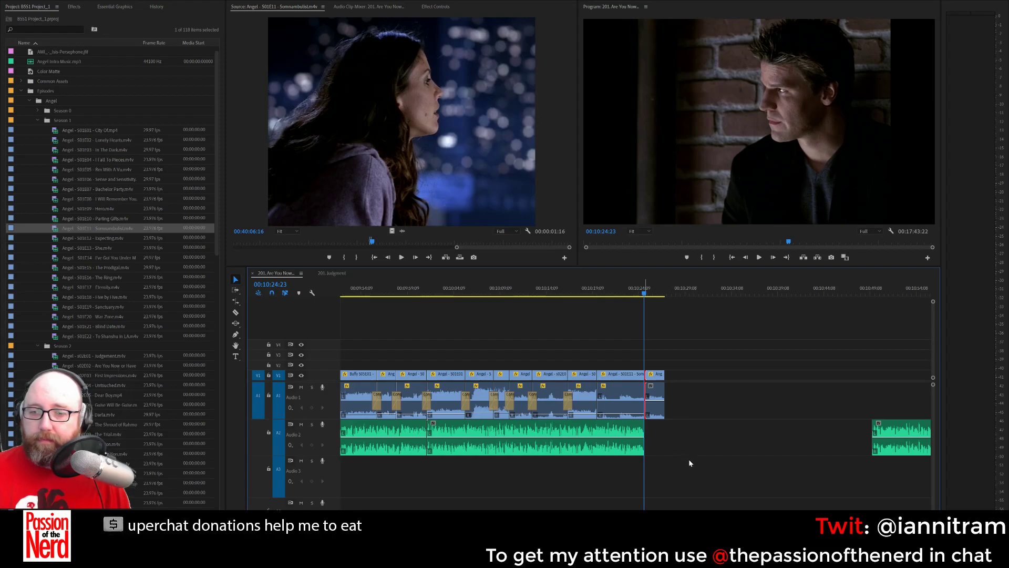
key(shift+d)
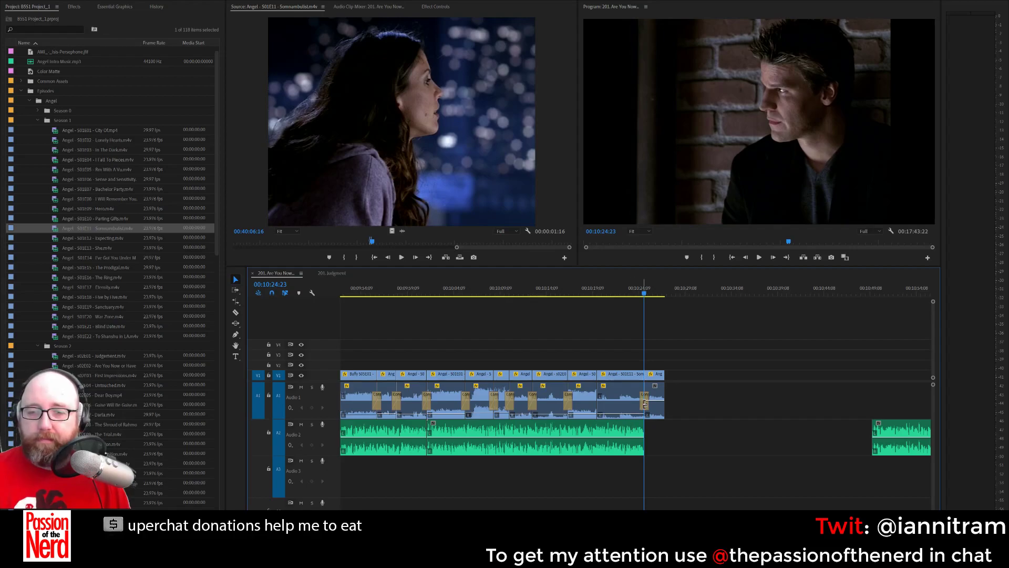
click(644, 404)
key(Delete)
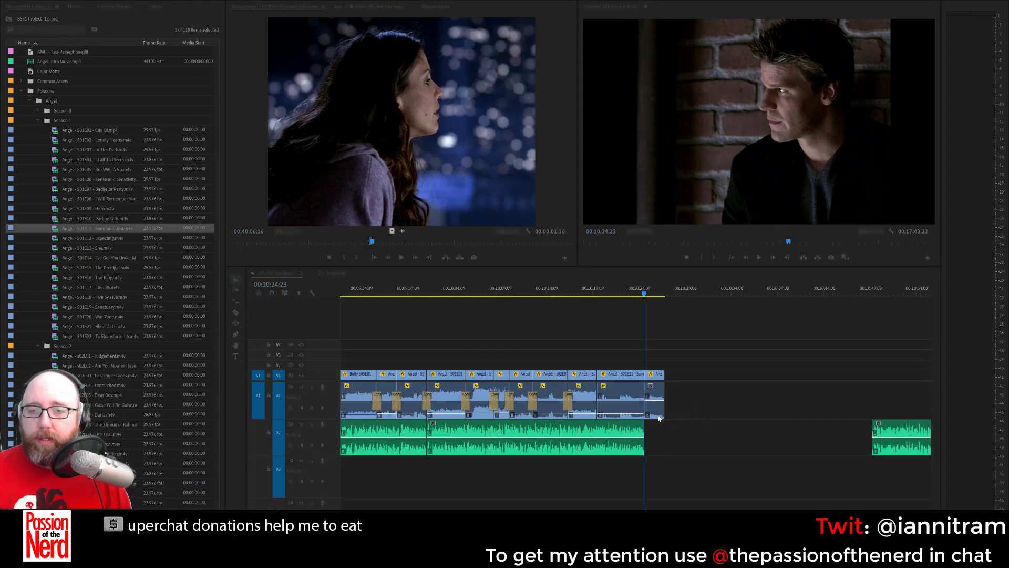
Duplicate the audio of the Somnambulist part after the cut onto Audio 2 and raise the level of both copies.
drag(657, 415, 660, 431)
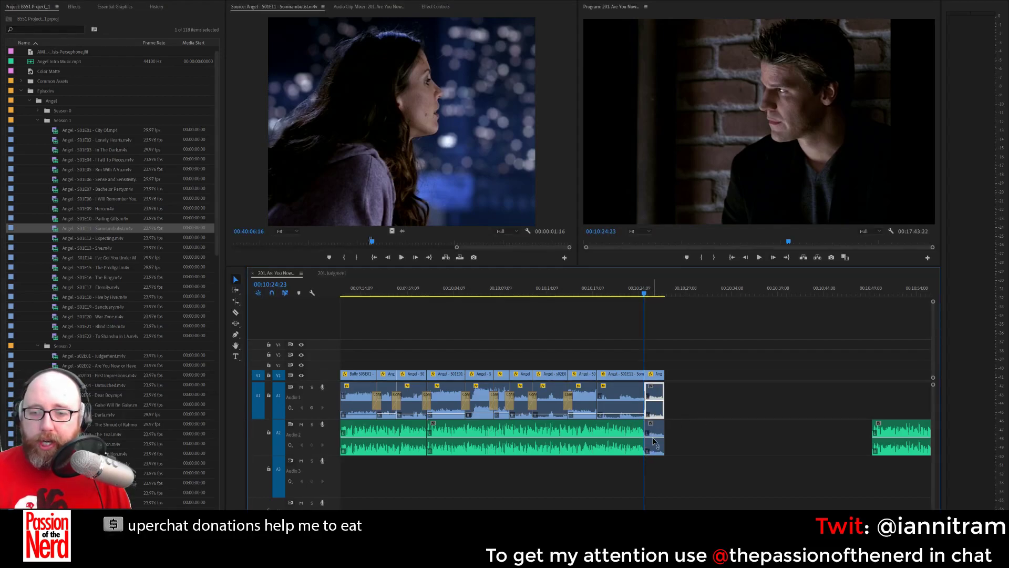
click(652, 375)
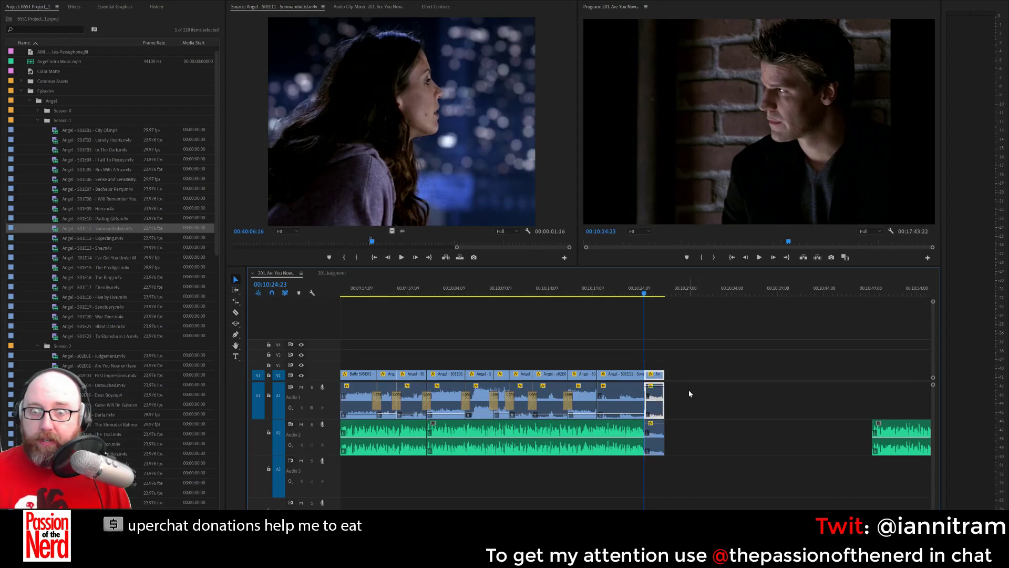
Try an audio crossfade between the narration and the duplicated dialogue audio on Audio 2.
click(646, 447)
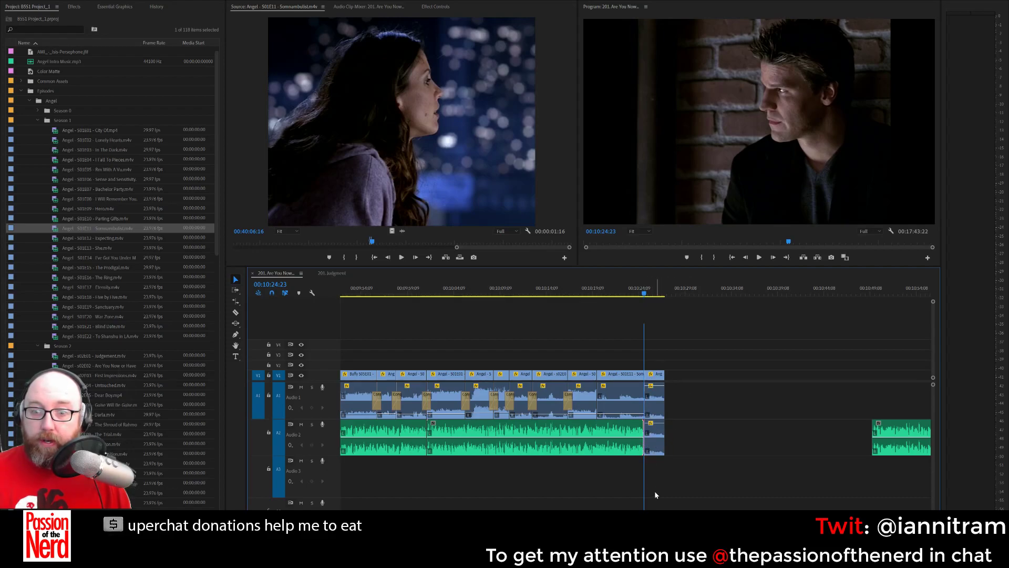
key(ctrl+shift+d)
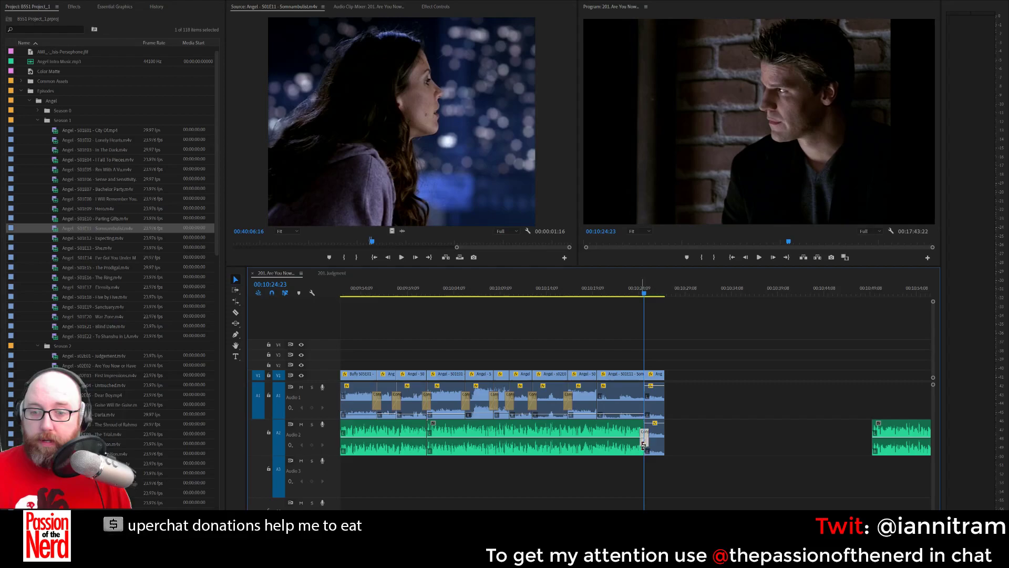
key(ctrl+z)
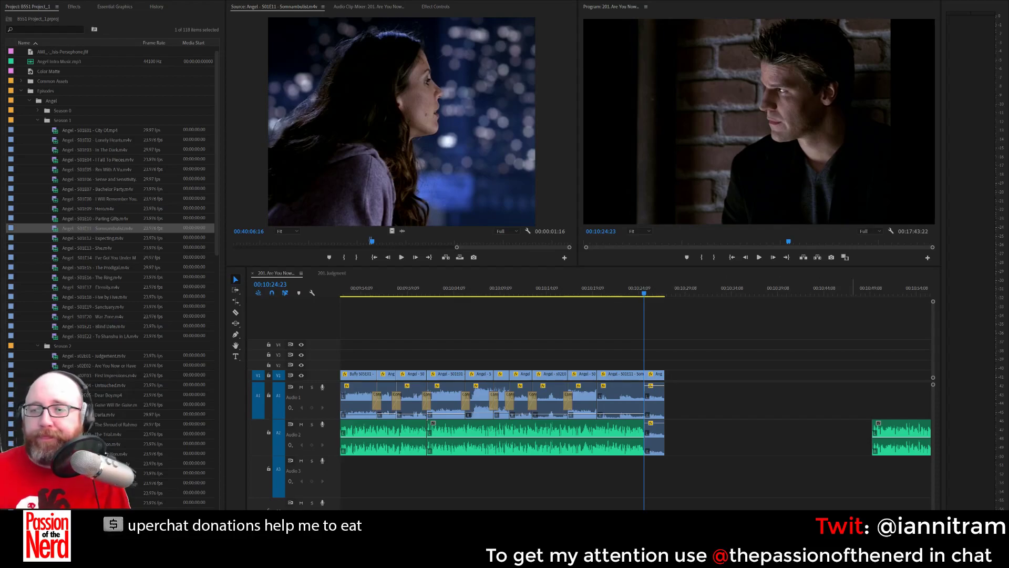
Move the remaining narration earlier so that it starts directly after the end of the Somnambulist clip.
drag(885, 429, 676, 428)
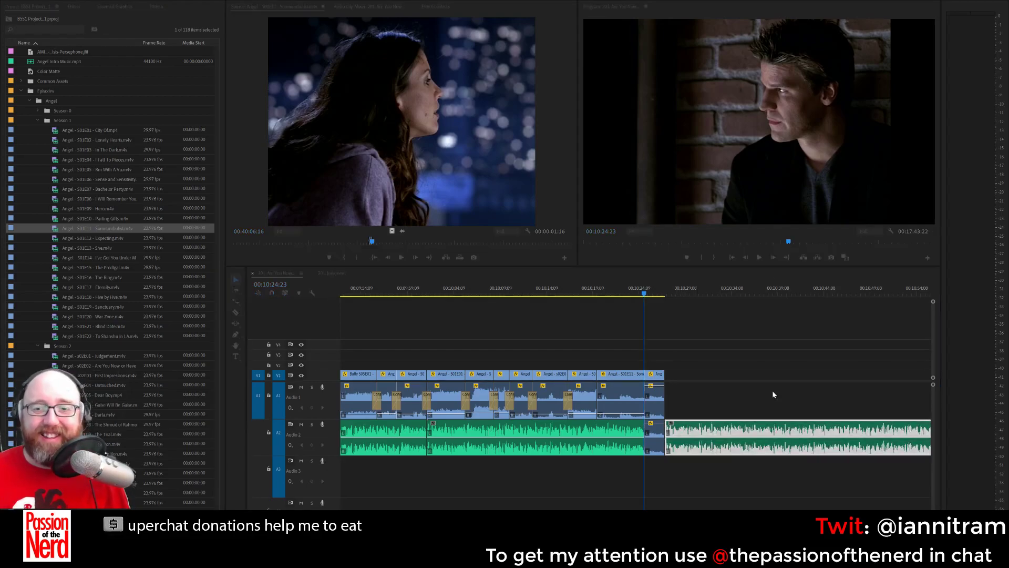
click(689, 484)
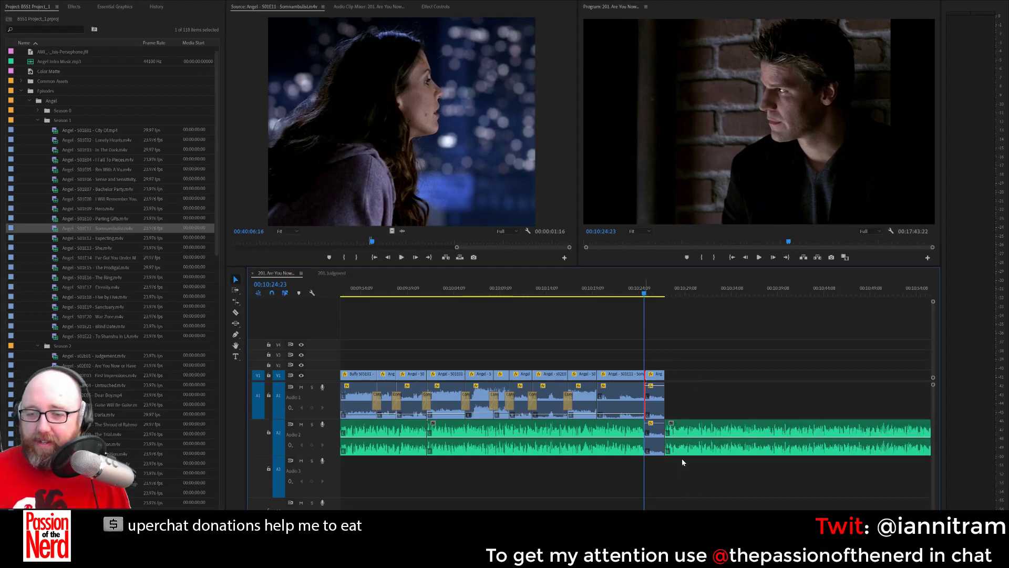
key(ctrl+shift+d)
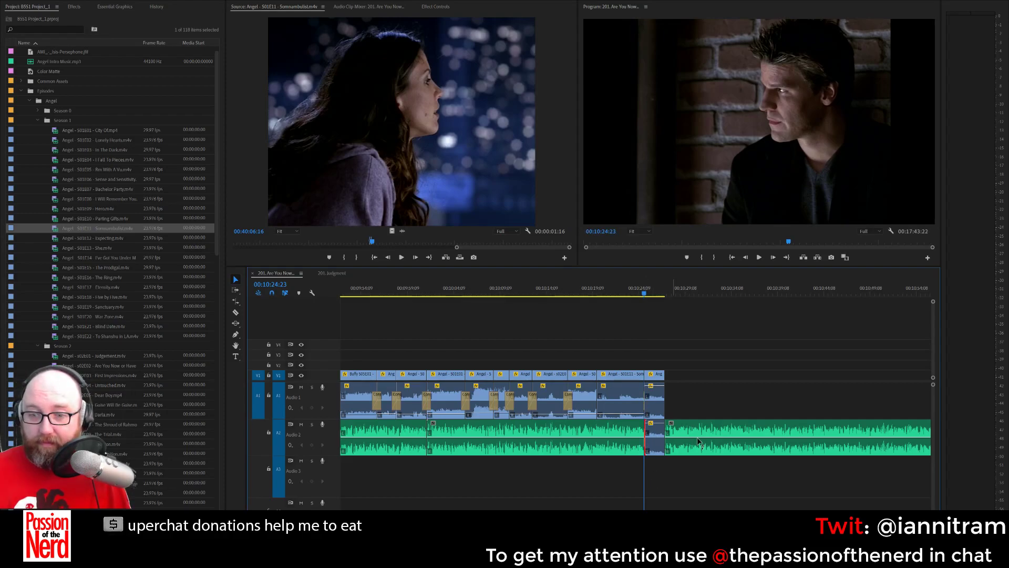
Play the sequence from 00:10:18:20 to 00:10:25:22 to review the switch from narration to the boosted dialogue.
click(587, 293)
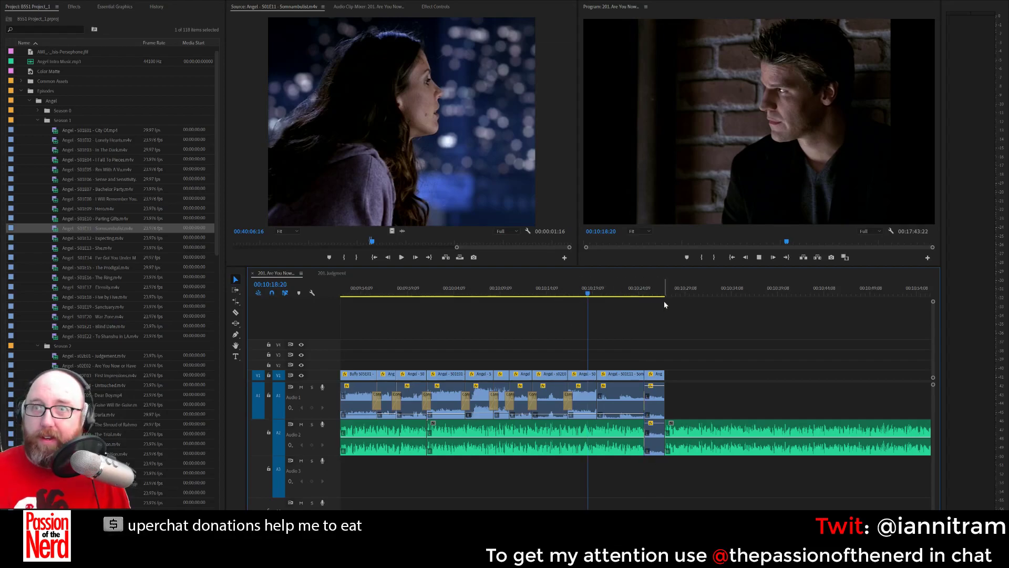
key(space)
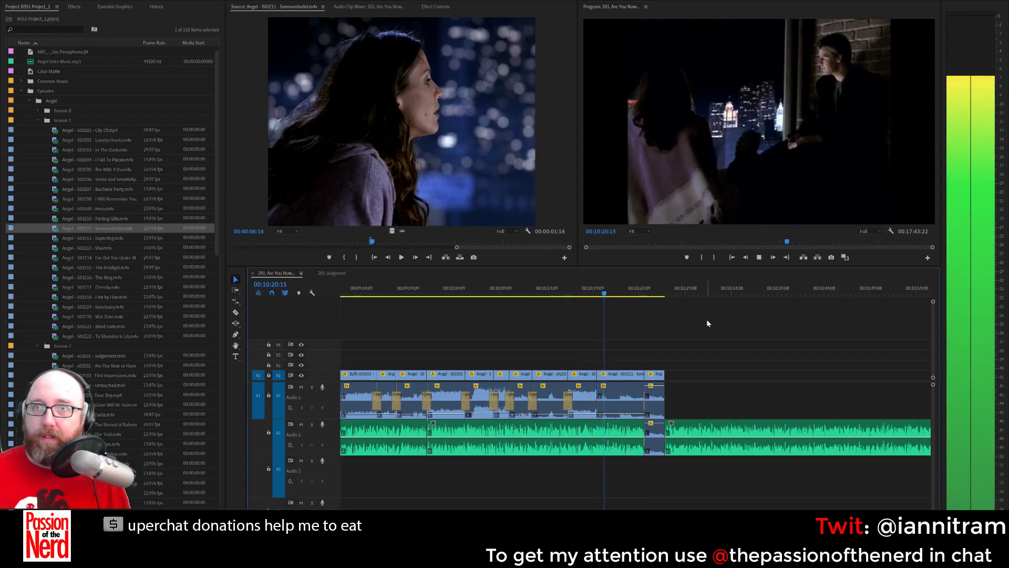
key(space)
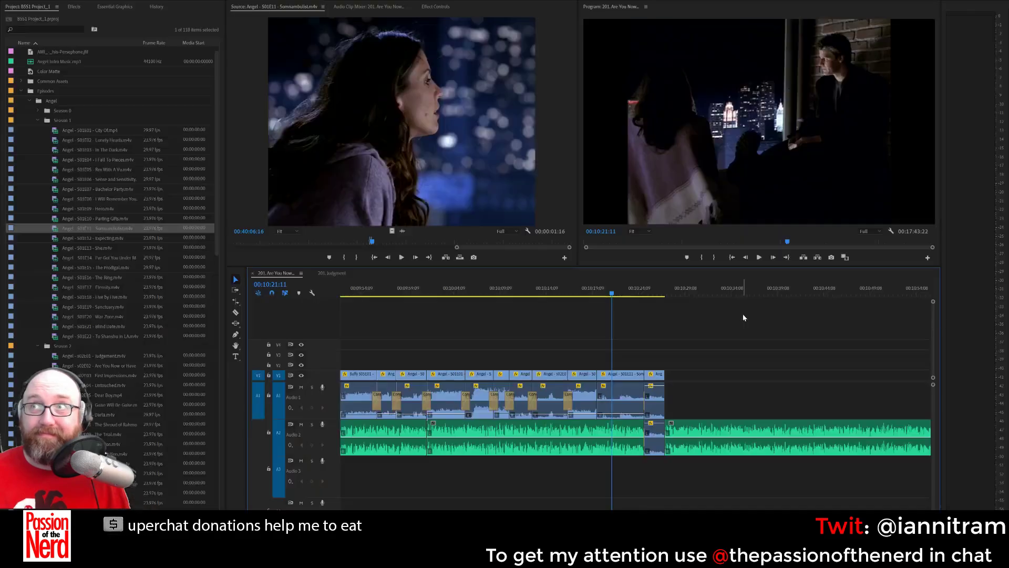
key(space)
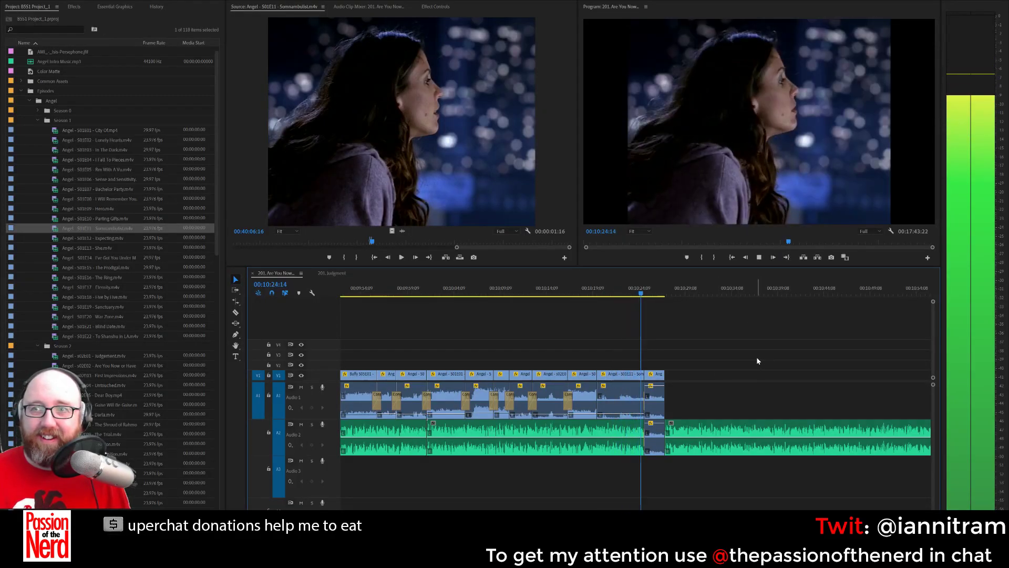
key(space)
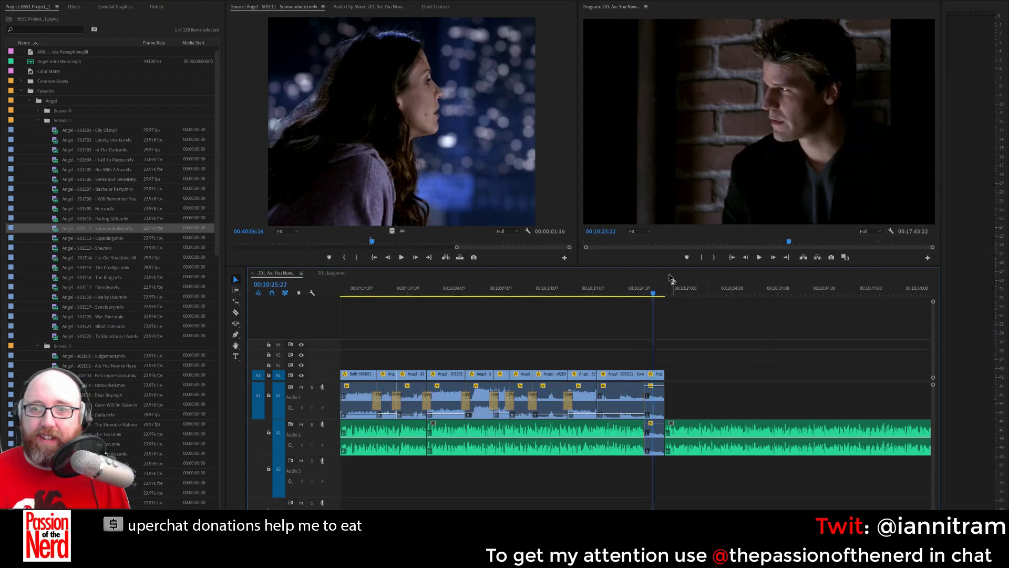
Add the caption "*he's also talking about himself." over the lower part of the picture, starting at 00:10:25:00.
click(646, 293)
drag(646, 293, 645, 292)
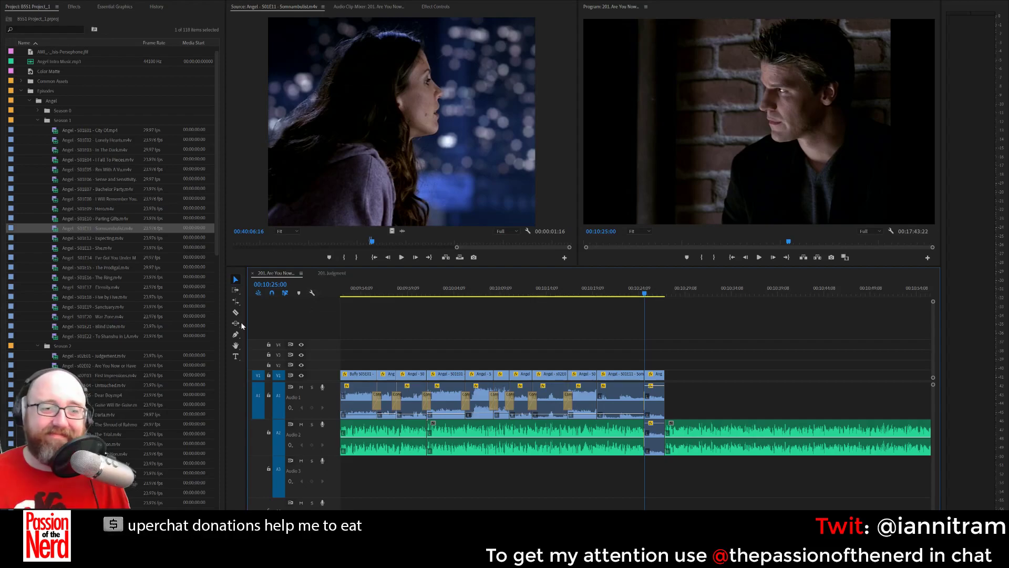
click(235, 356)
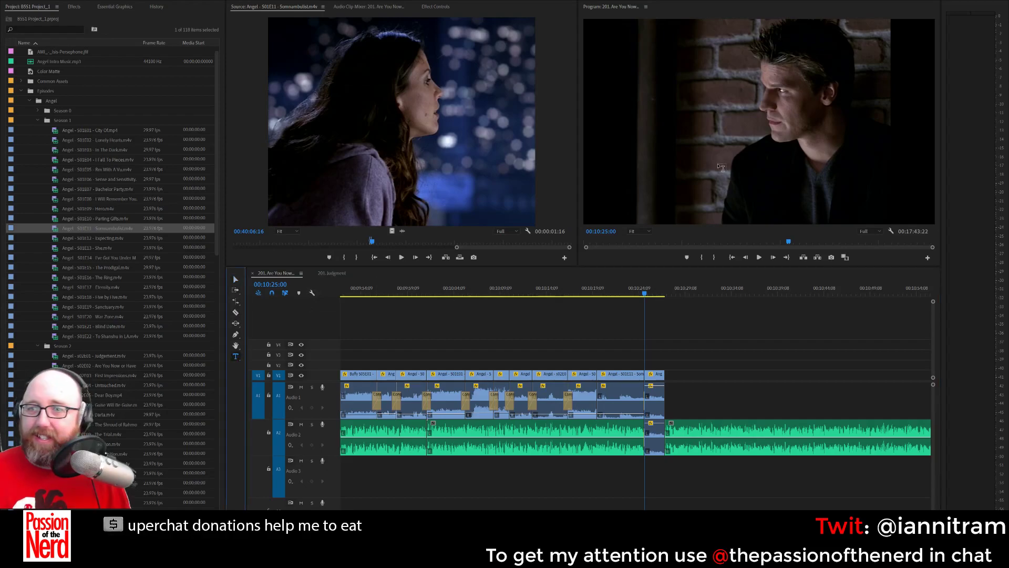
click(670, 191)
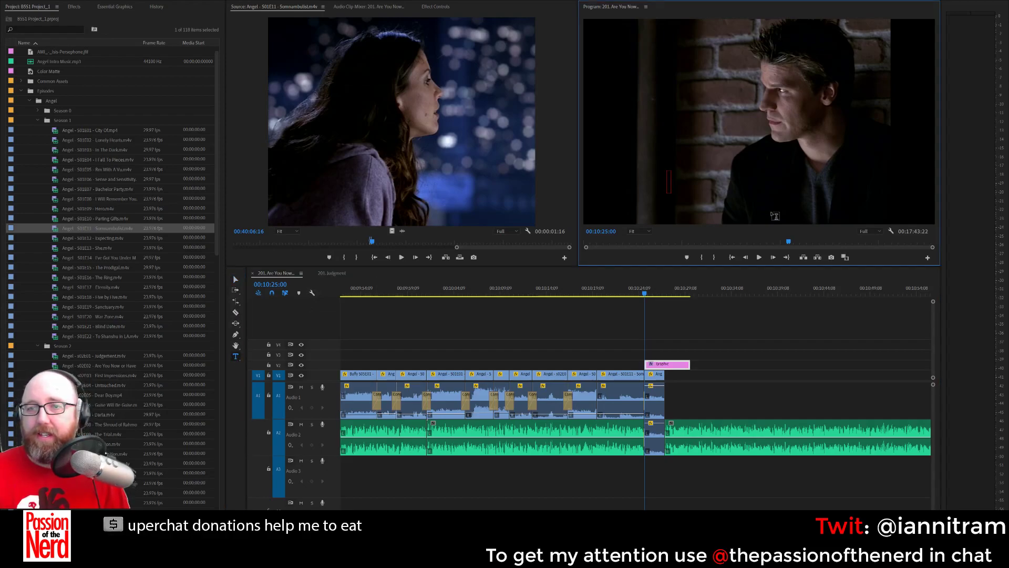
text(S)
key(BackSpace)
text(he's also talk)
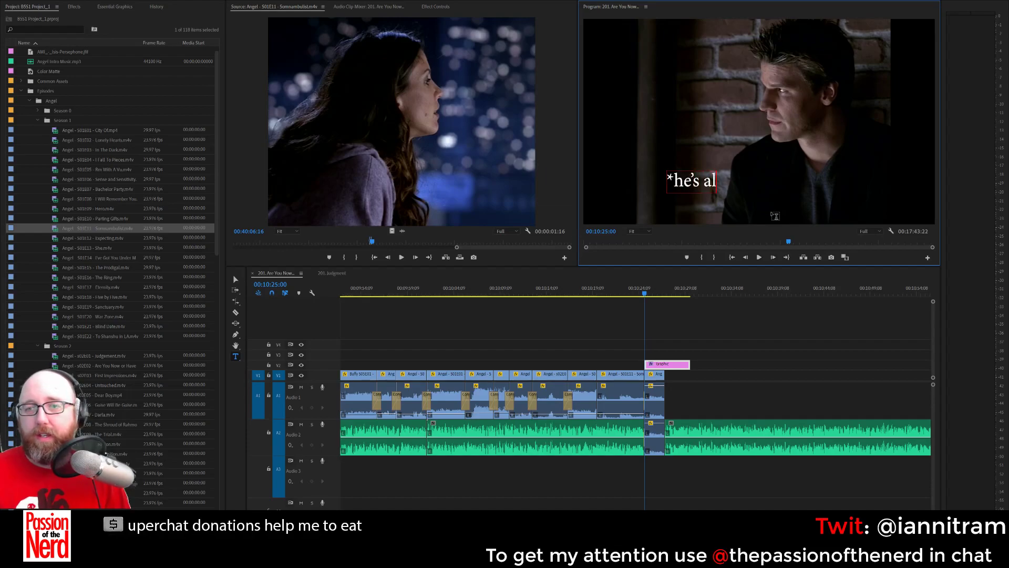
text(ing about himself.)
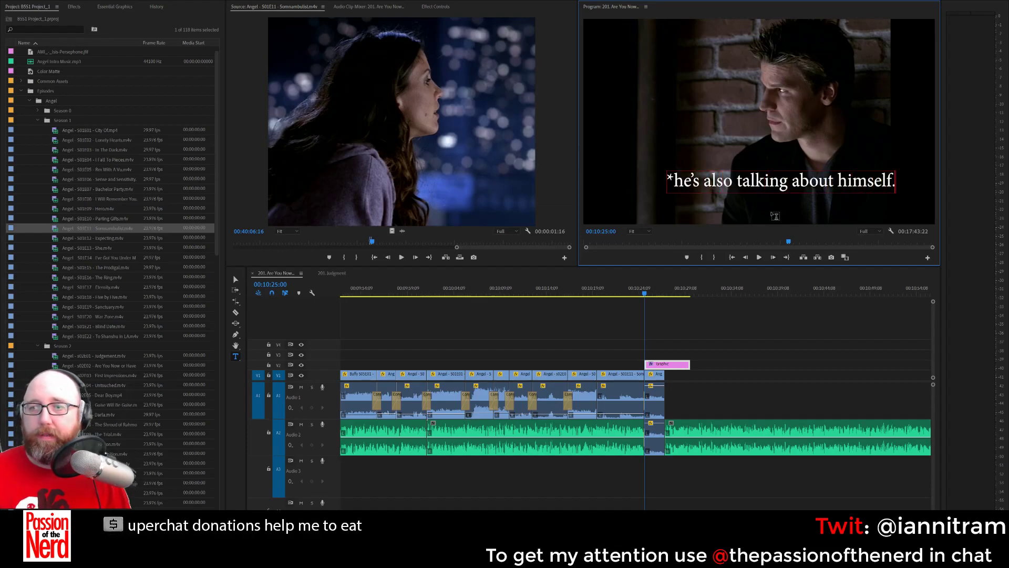
Give the whole caption text a black stroke and a shadow.
key(ctrl+a)
text(A)
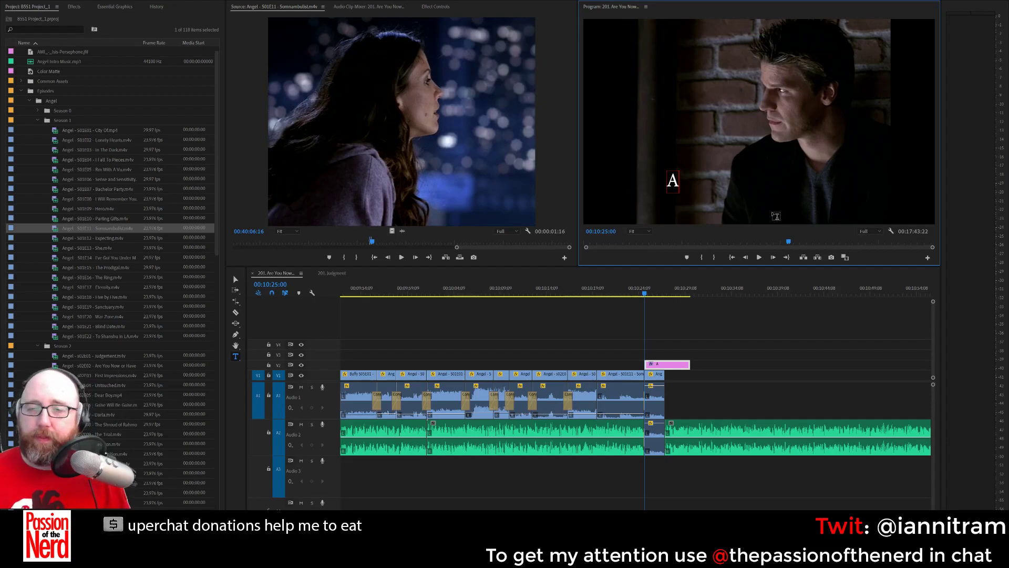
key(ctrl+z)
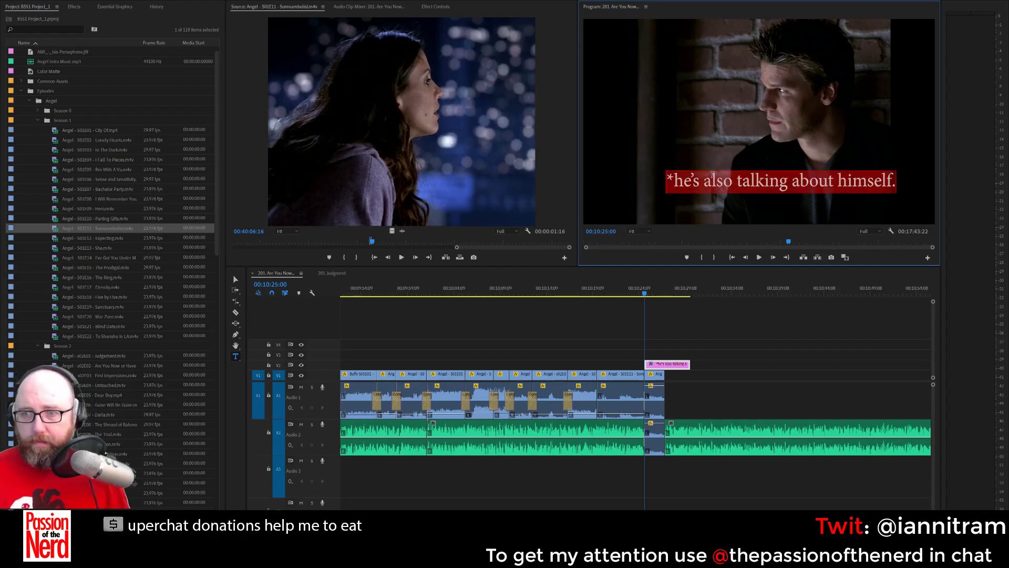
click(439, 7)
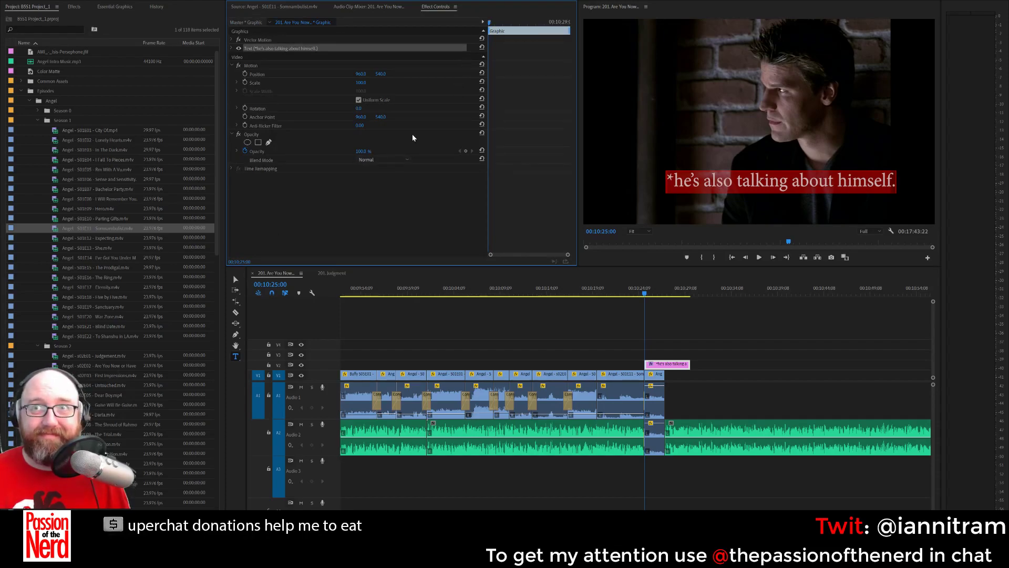
click(231, 49)
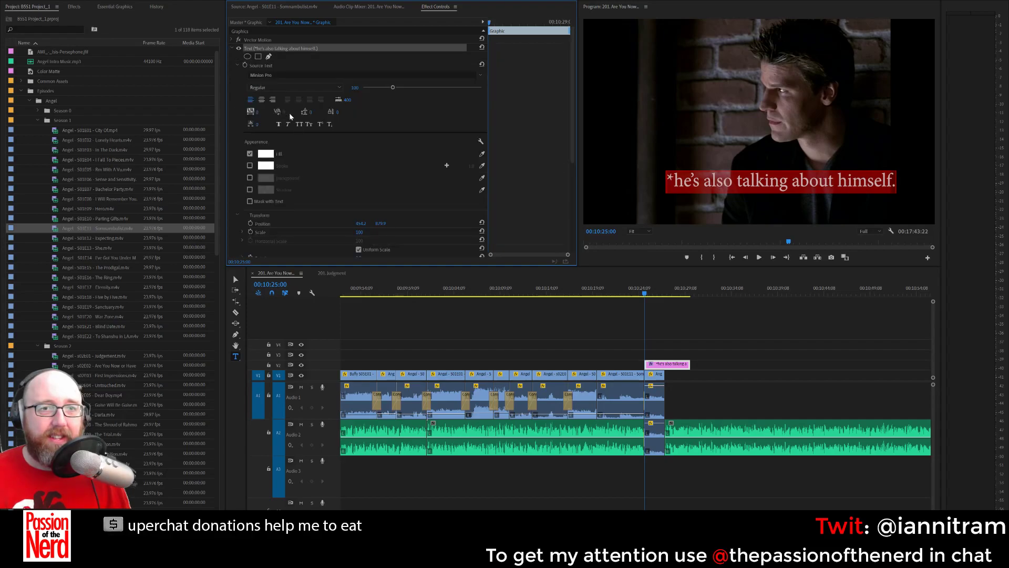
click(249, 166)
click(266, 166)
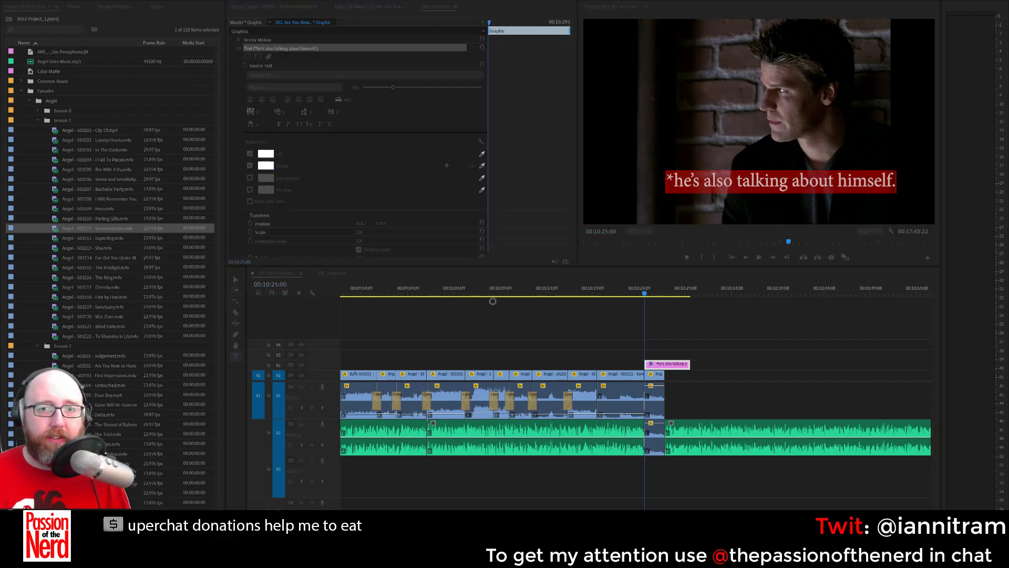
click(624, 257)
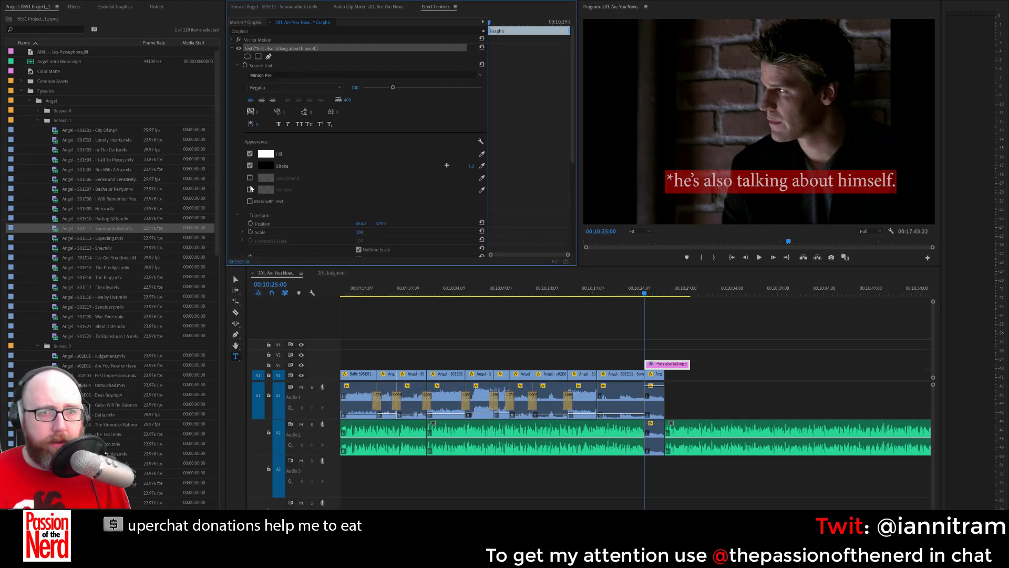
click(249, 189)
click(267, 190)
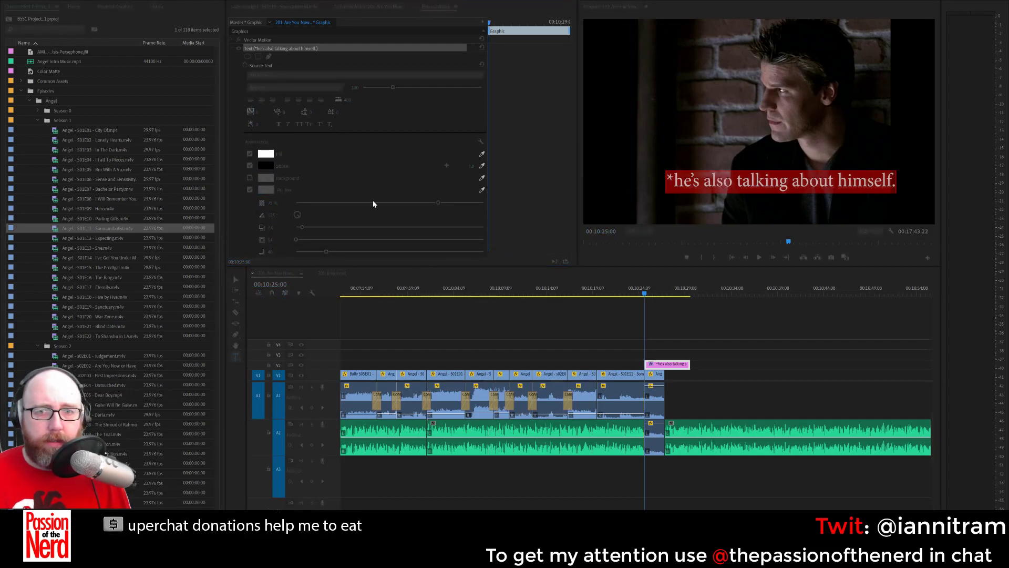
click(627, 257)
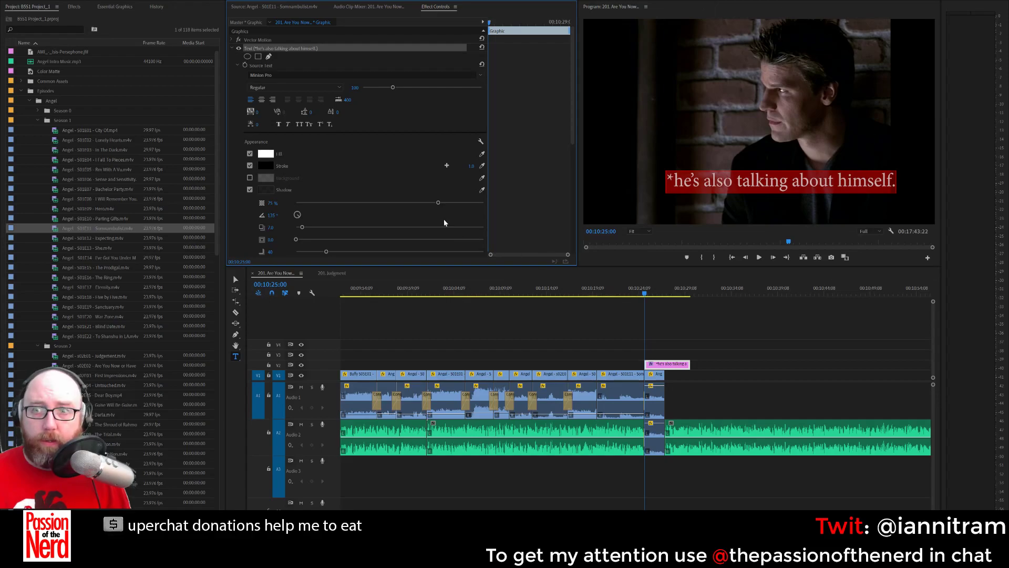
Try several fonts on the caption text, including Dosis and Franklin Gothic Medium.
click(482, 76)
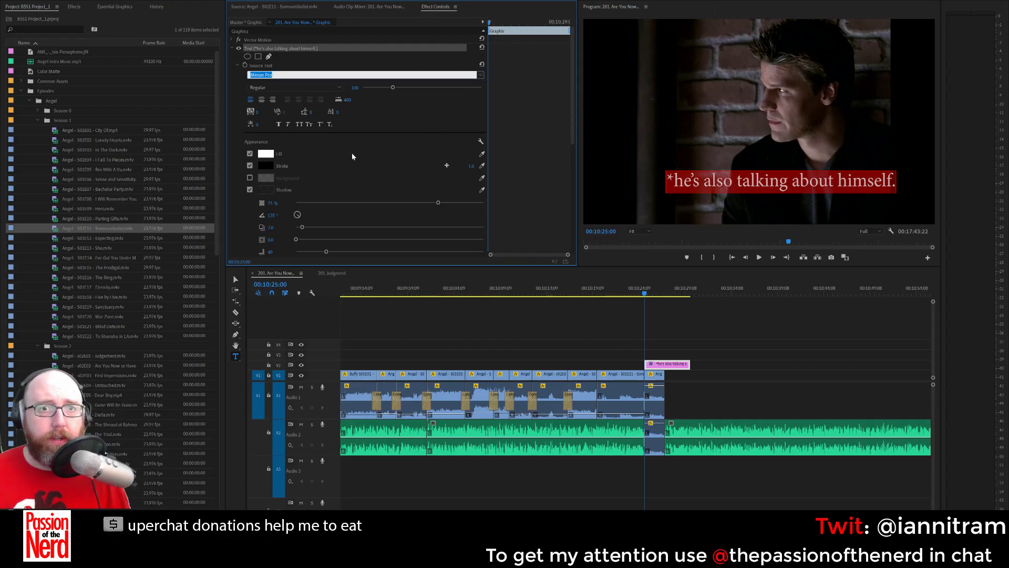
click(335, 95)
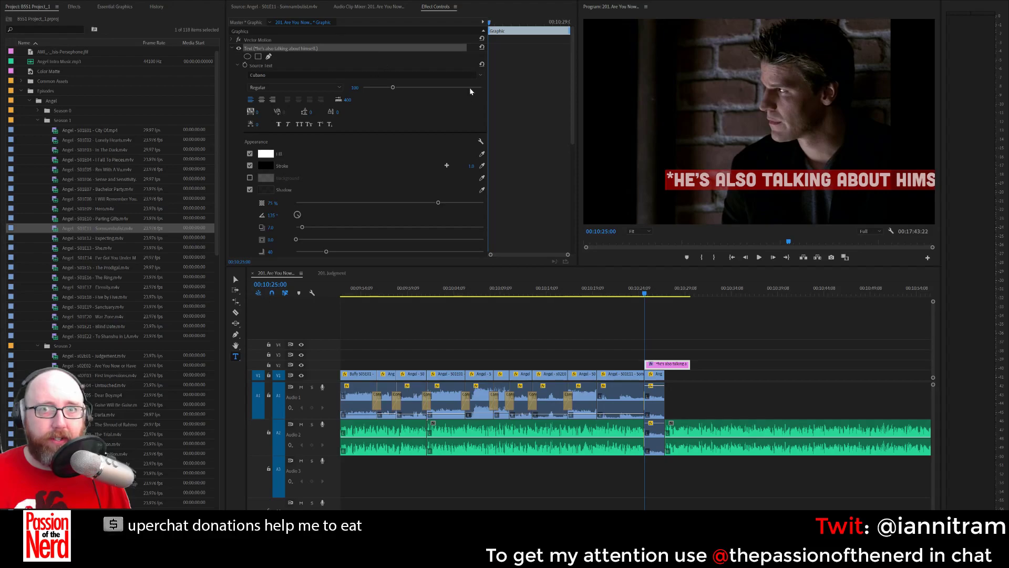
click(481, 76)
text(Dosis)
key(Return)
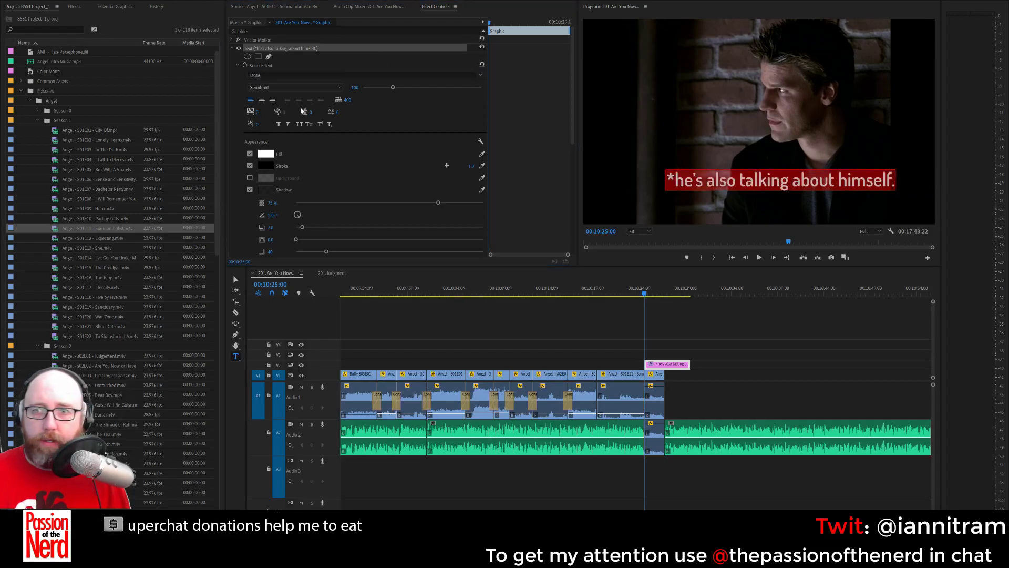
click(481, 76)
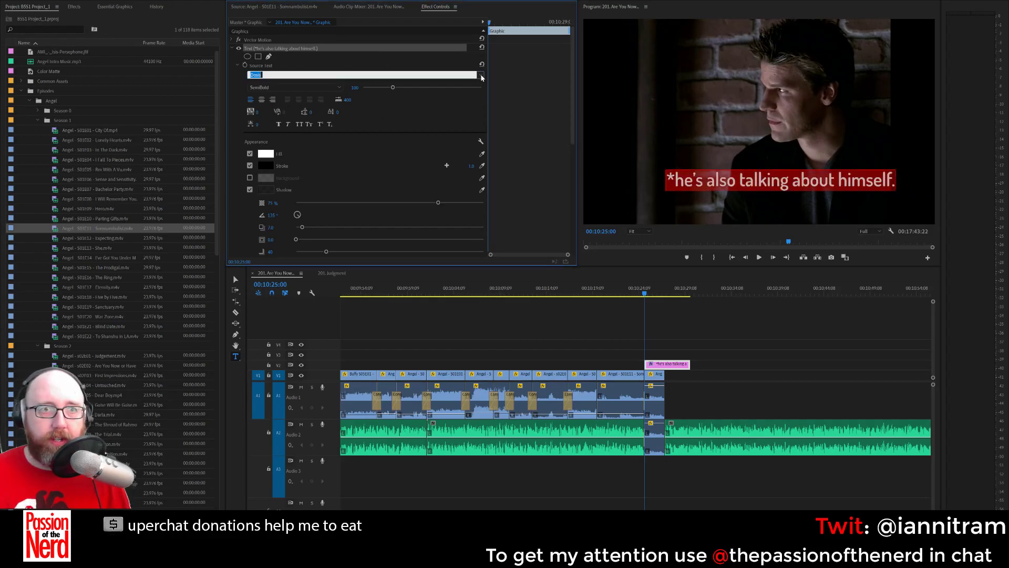
text(Franklin Gothic Medium)
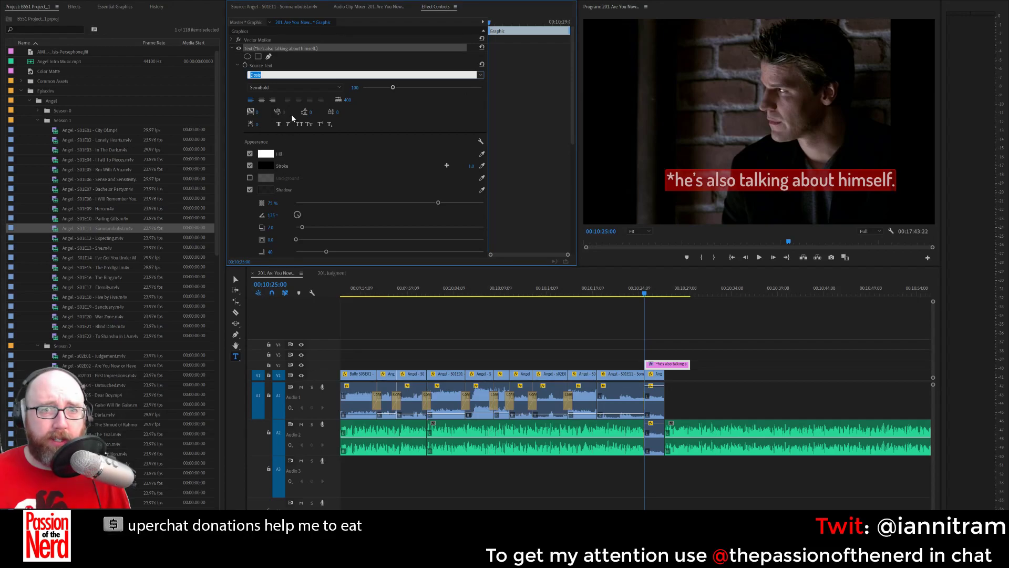
key(Return)
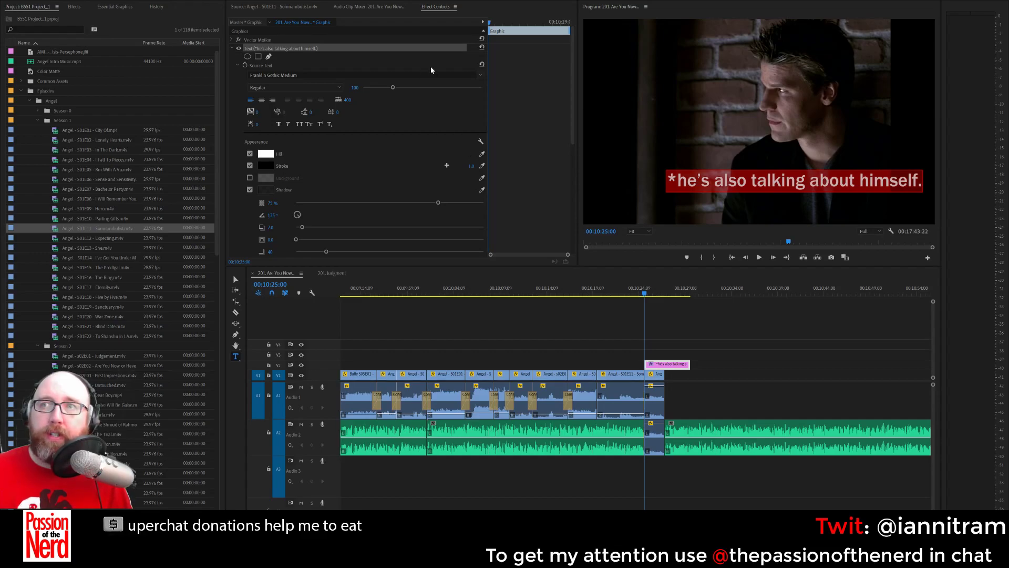
click(472, 47)
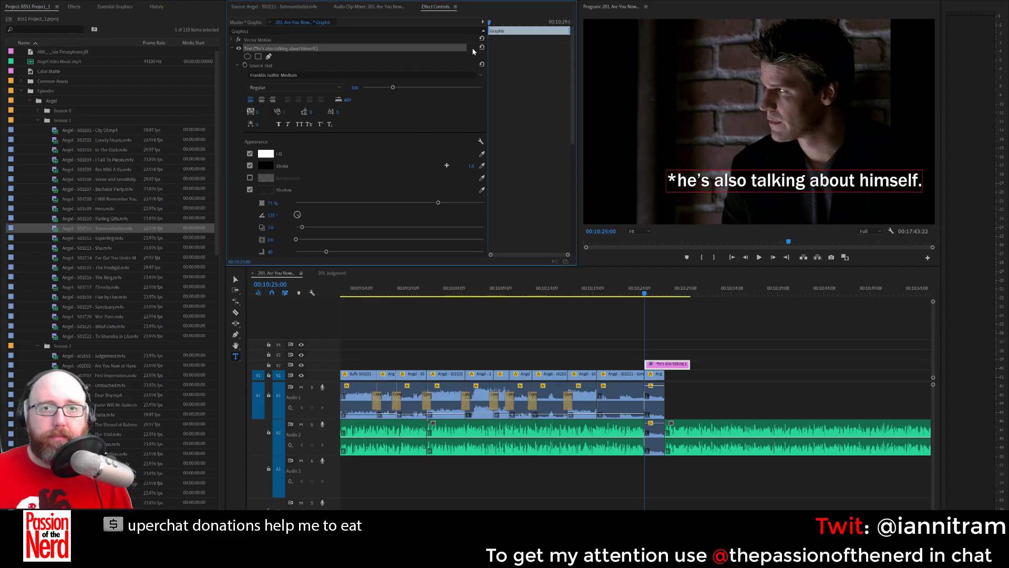
Set the caption in Montserrat Bold at size 60 and move it to the lower-right corner of the video picture.
click(481, 75)
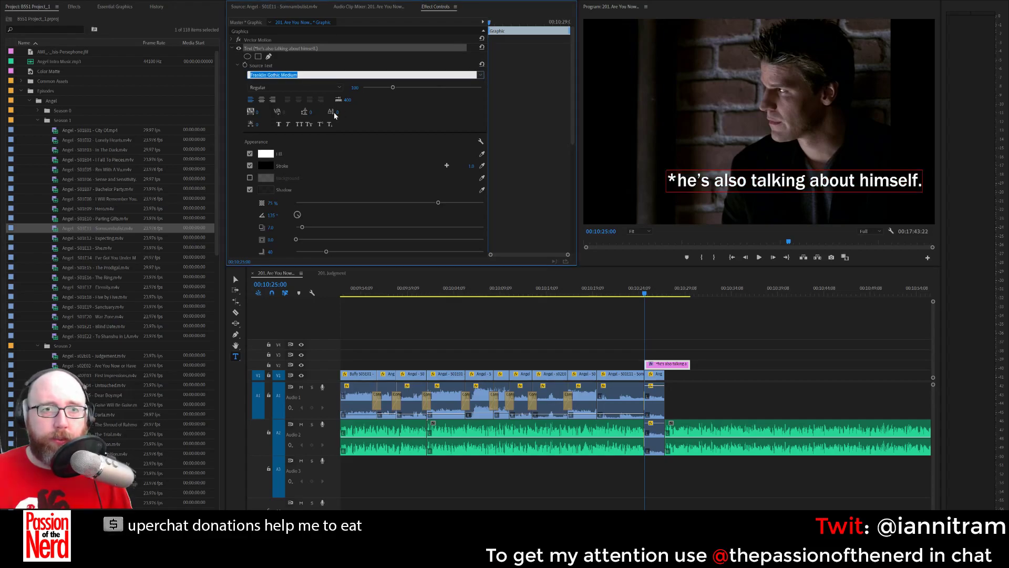
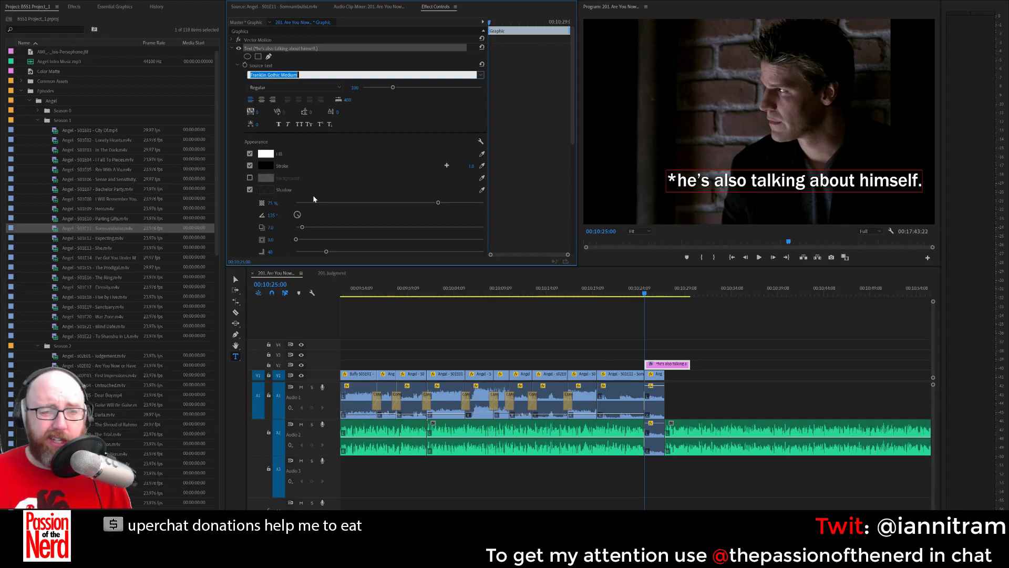
key(ctrl+z)
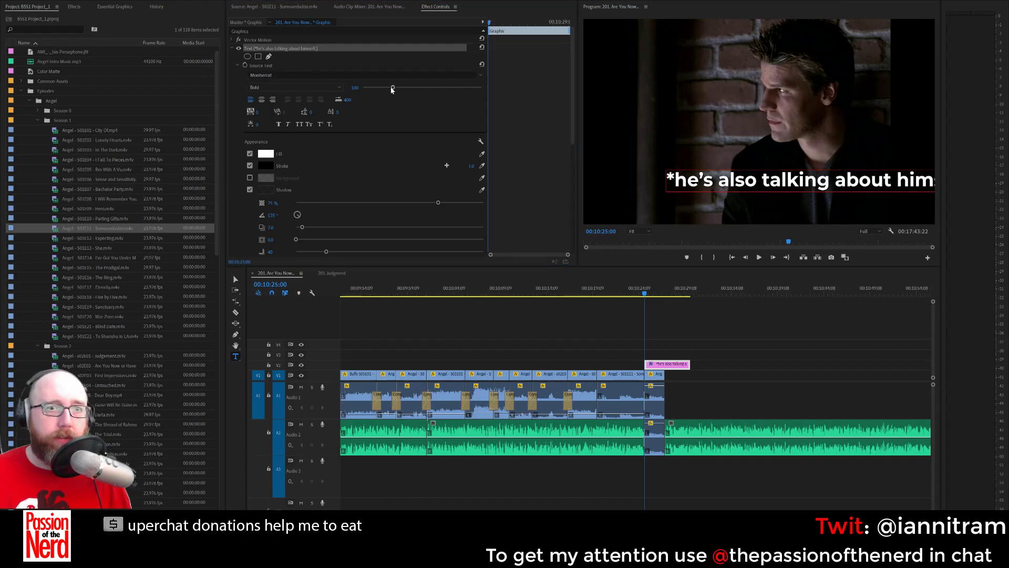
mouse_move(391, 90)
mouse_down()
mouse_move(372, 87)
mouse_move(381, 89)
mouse_up()
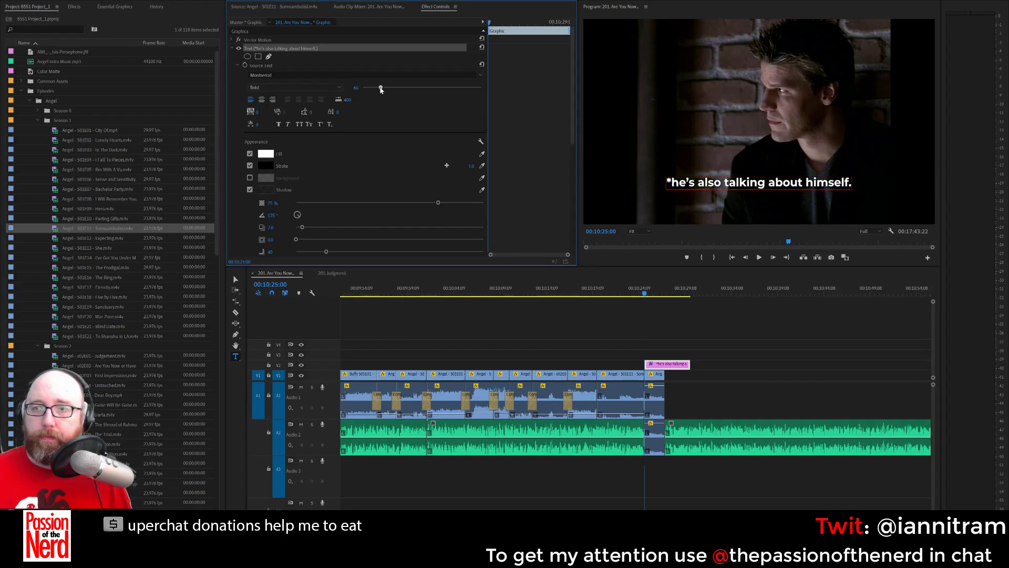
click(797, 184)
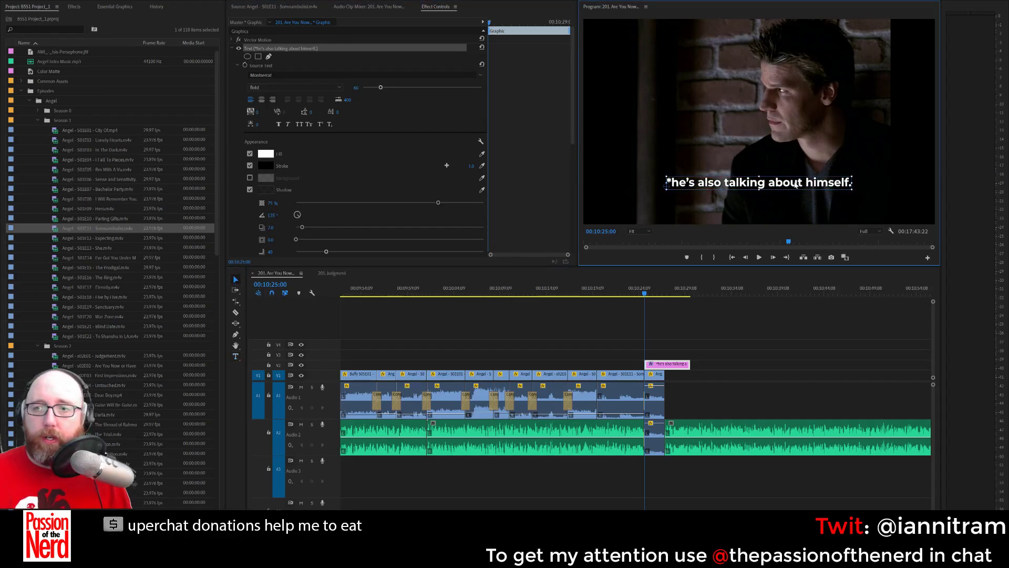
drag(797, 184, 845, 214)
Change the fill colour of only the word "himself." in the caption to light blue.
double_click(881, 213)
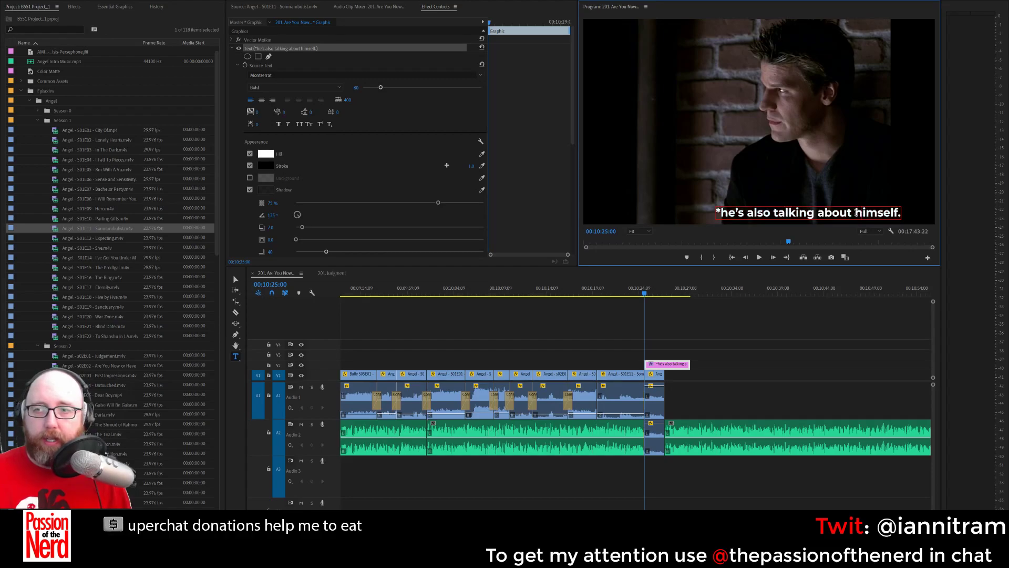
double_click(862, 213)
click(266, 153)
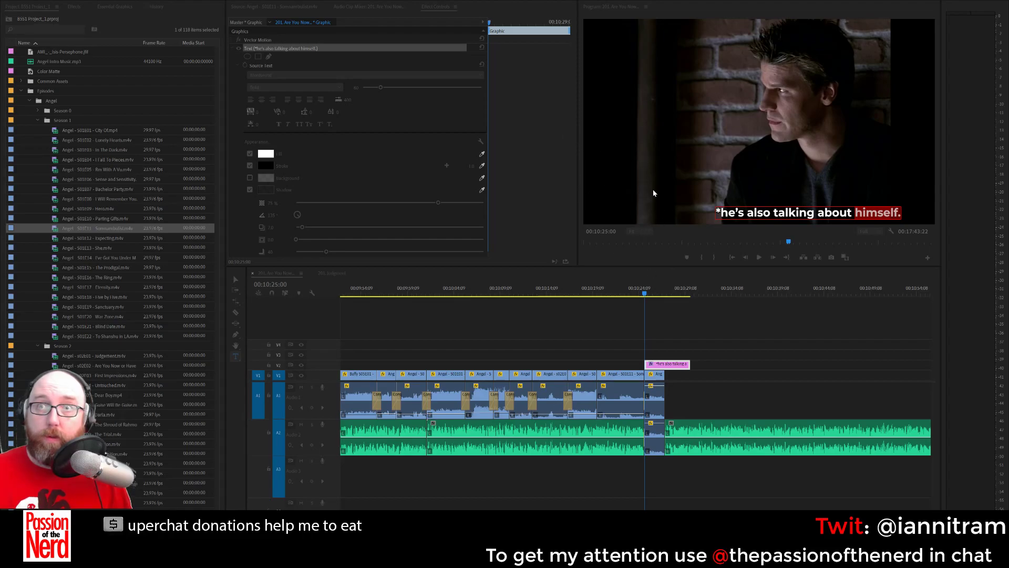
click(625, 257)
click(235, 279)
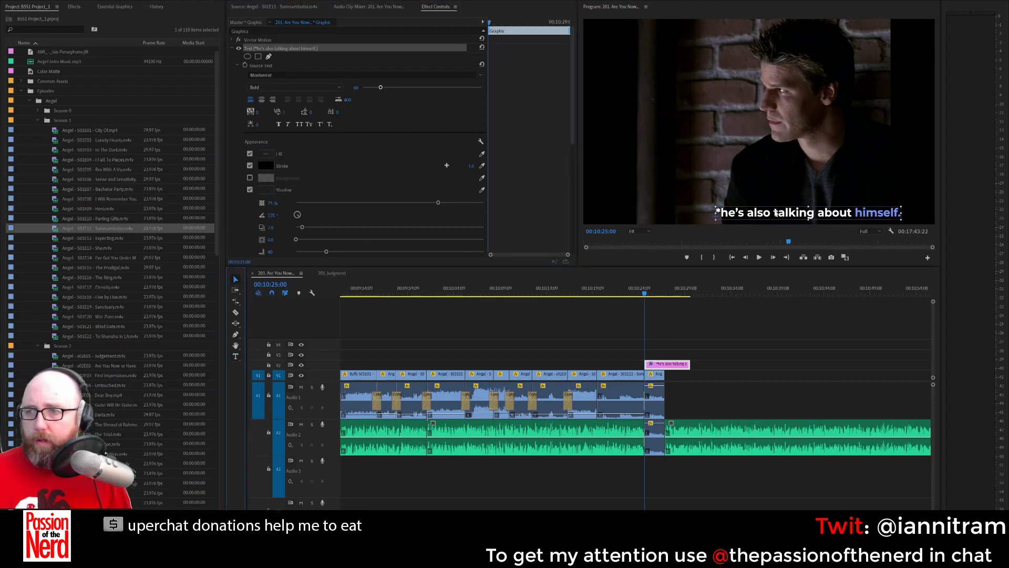
Play across the caption, shorten it to end together with the Somnambulist clip beneath it, and save the project.
click(631, 293)
key(space)
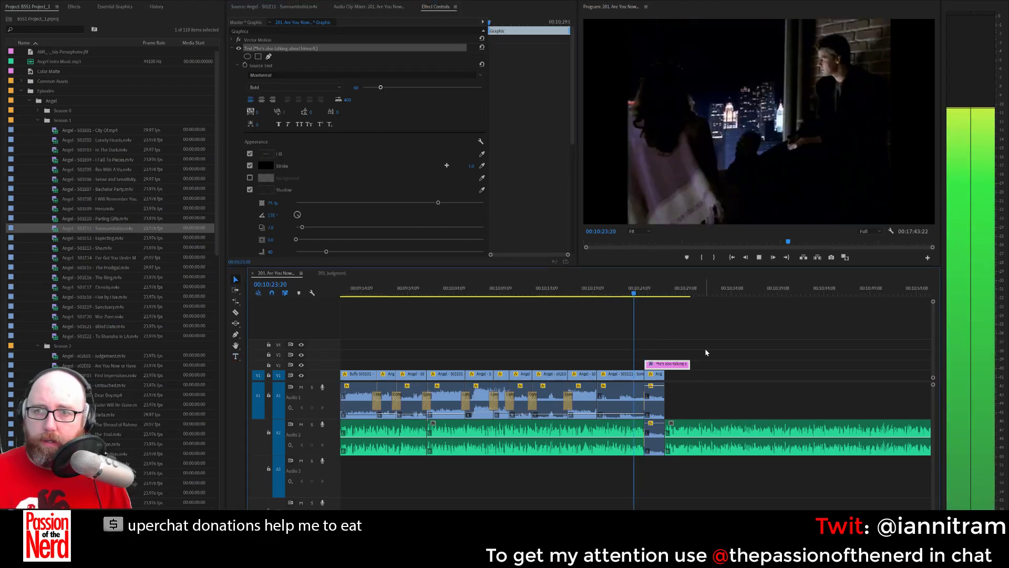
drag(688, 365, 664, 364)
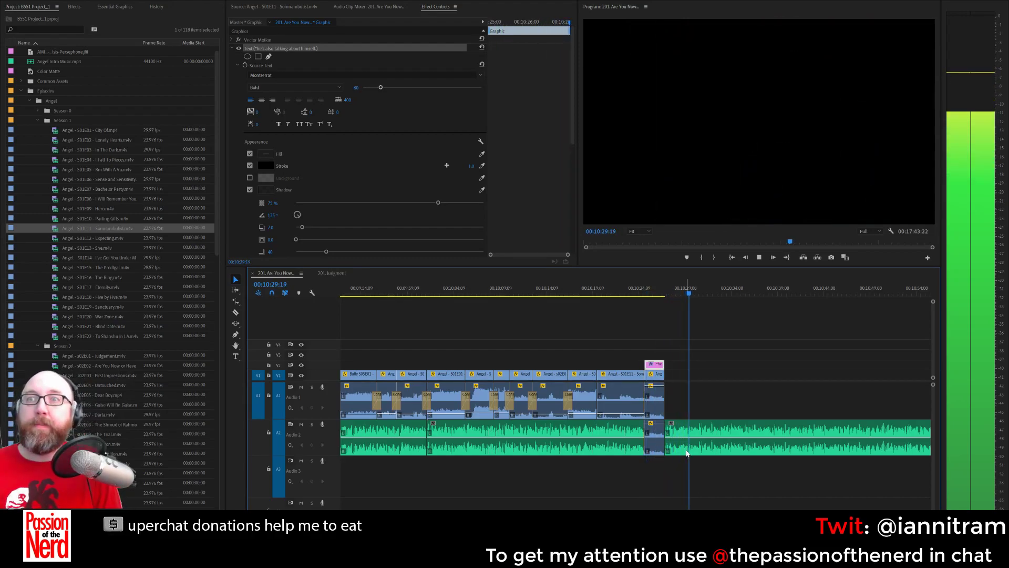
scroll(689, 453, up, 1)
key(space)
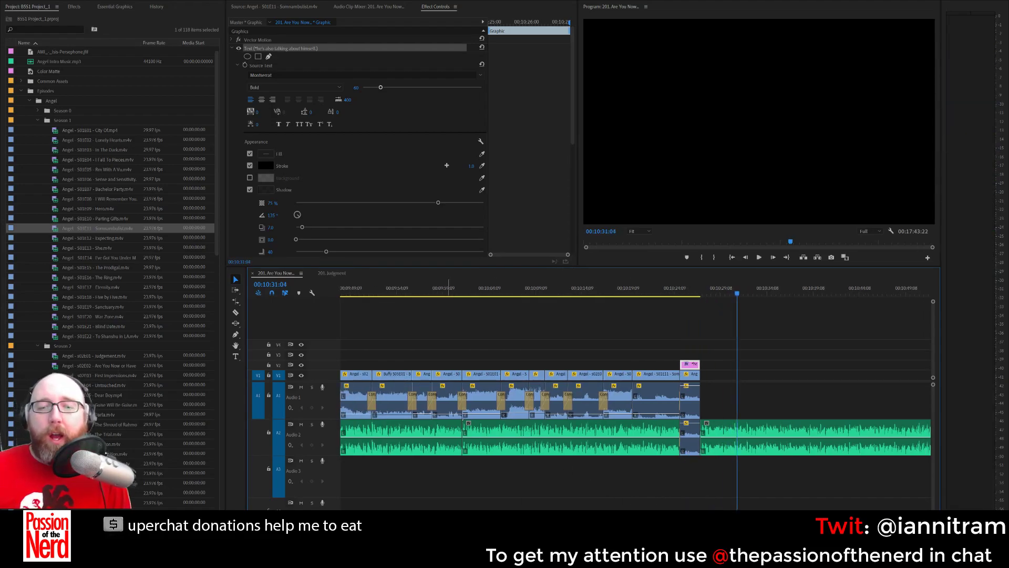
key(equal)
key(equal)
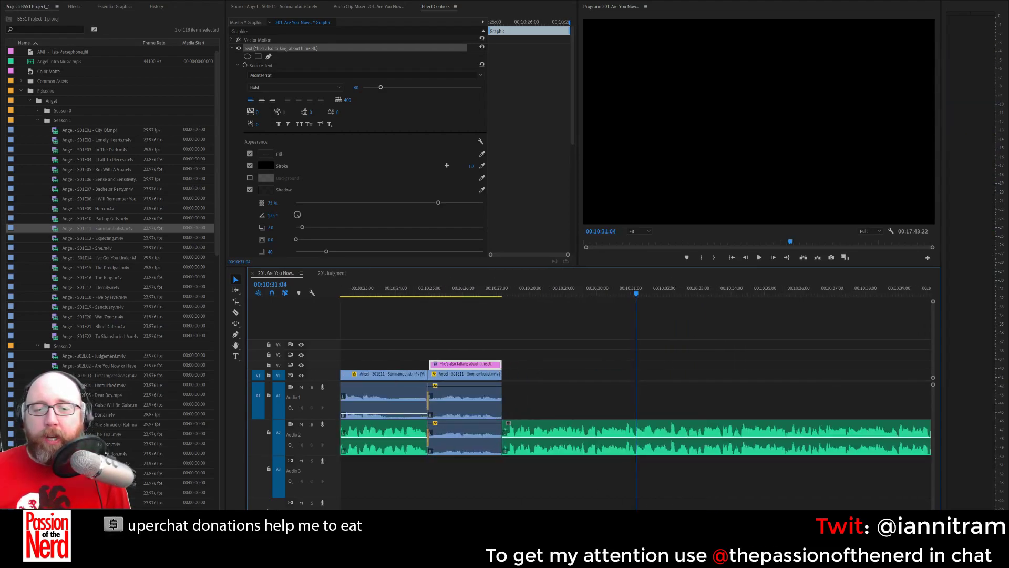
key(ctrl+s)
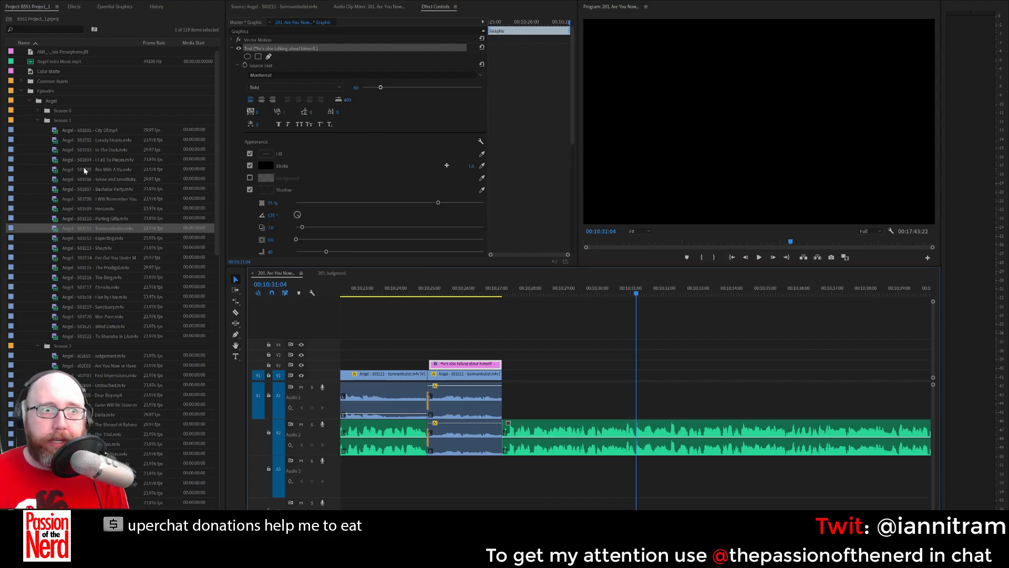
Scrub through the end of the Angel S01E01 City Of episode, up to about 00:40:50, looking for a suitable shot.
double_click(68, 130)
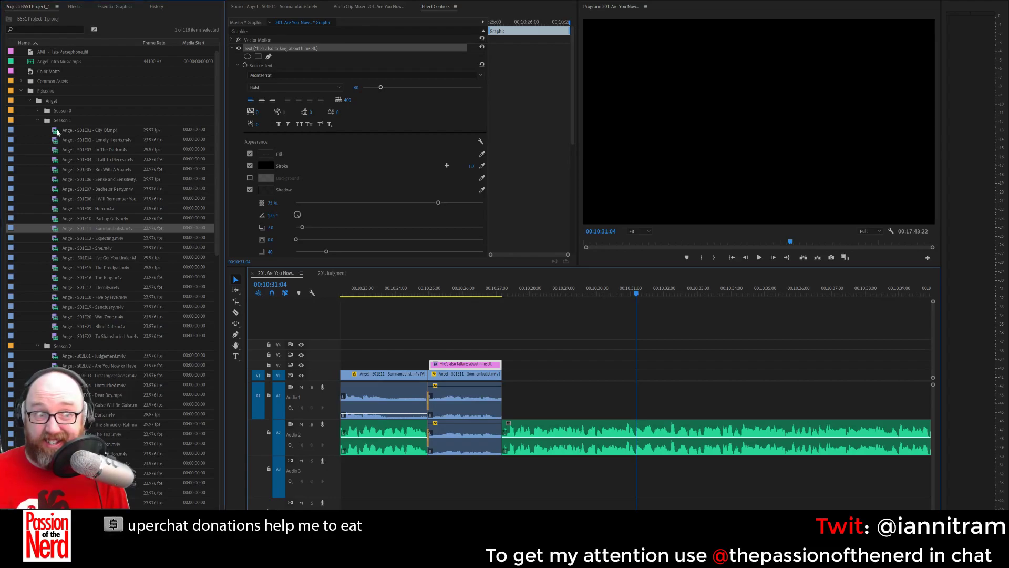
drag(428, 242, 535, 252)
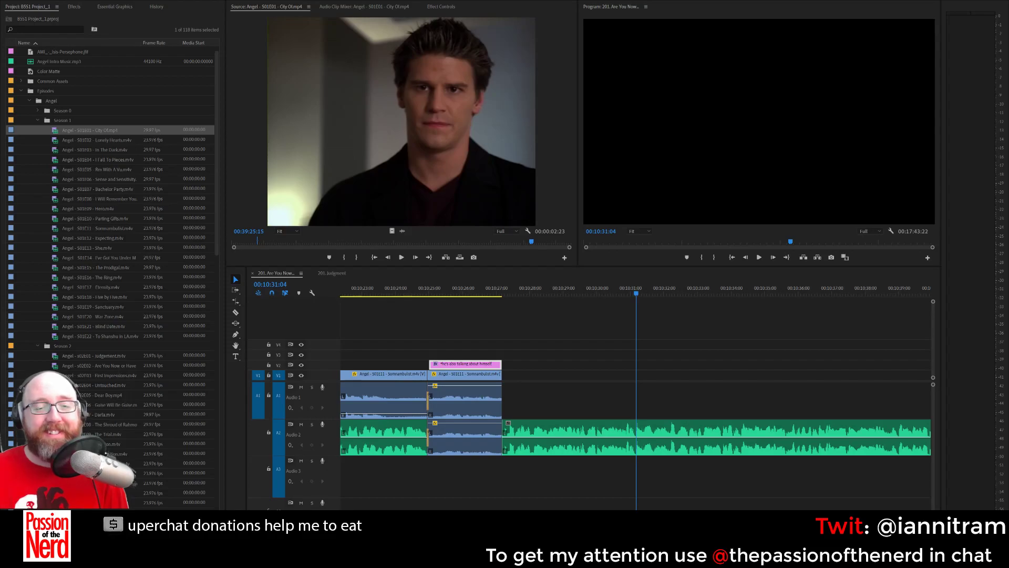
drag(234, 247, 375, 247)
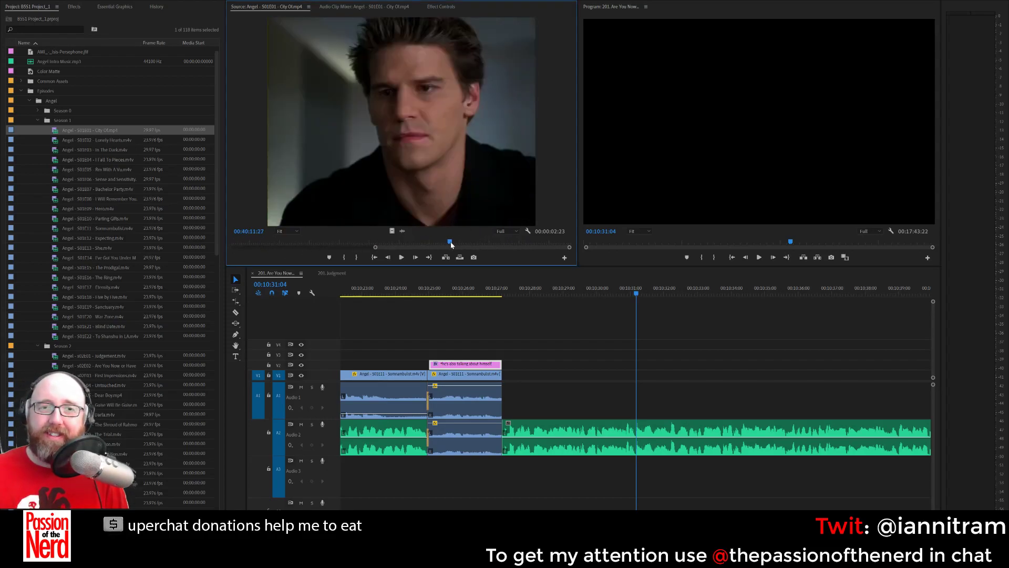
drag(450, 242, 469, 247)
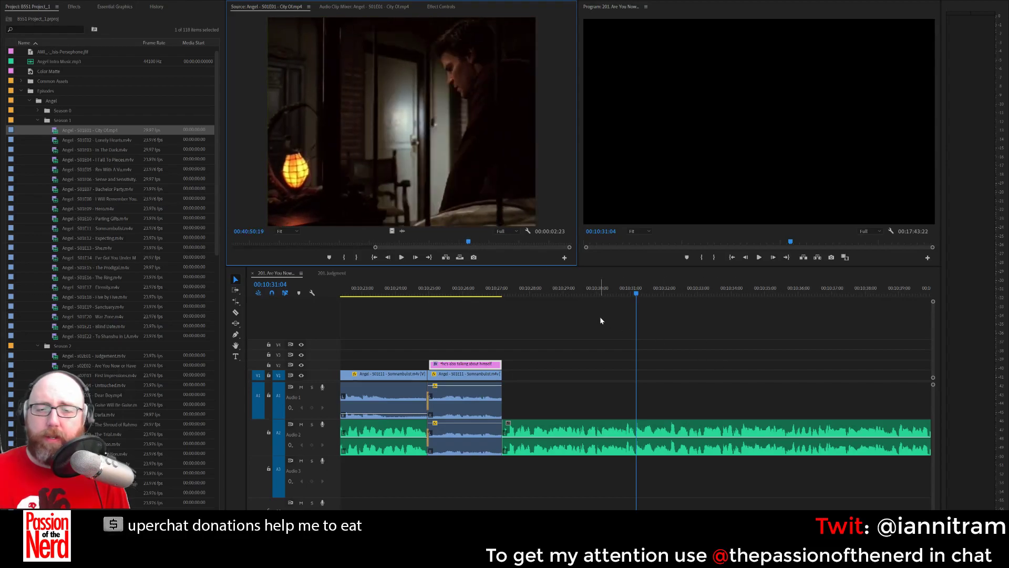
Play the narration that follows the Somnambulist clip and park the playhead at 00:10:31:03.
click(519, 287)
key(space)
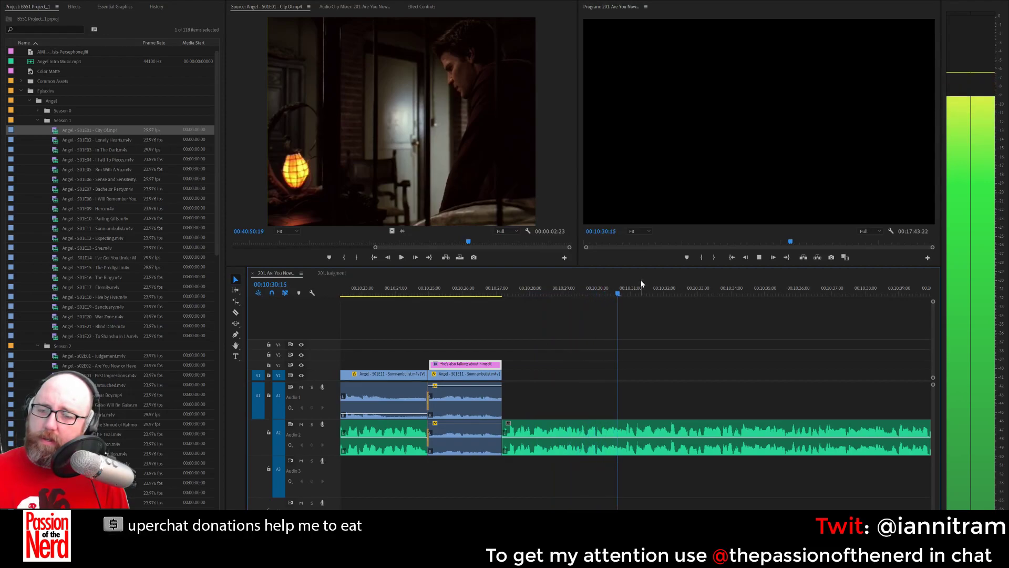
key(space)
key(Left)
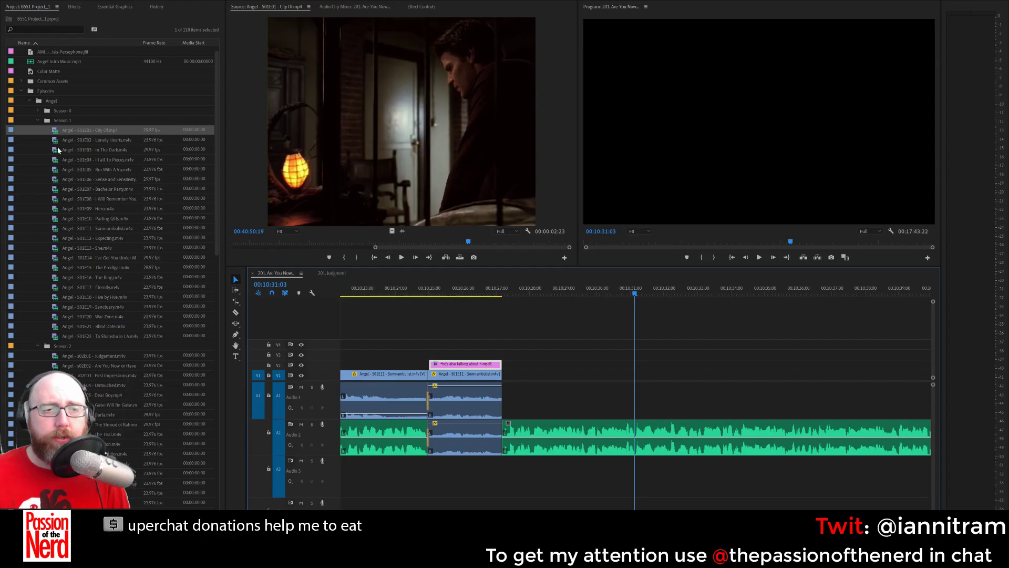
Mark the burning-barrel shot in Angel S01E02 Lonely Hearts from 00:39:49:20 to 00:39:54:06 and place it after the Somnambulist clip, ending at 00:10:31:03.
double_click(128, 140)
drag(493, 243, 527, 243)
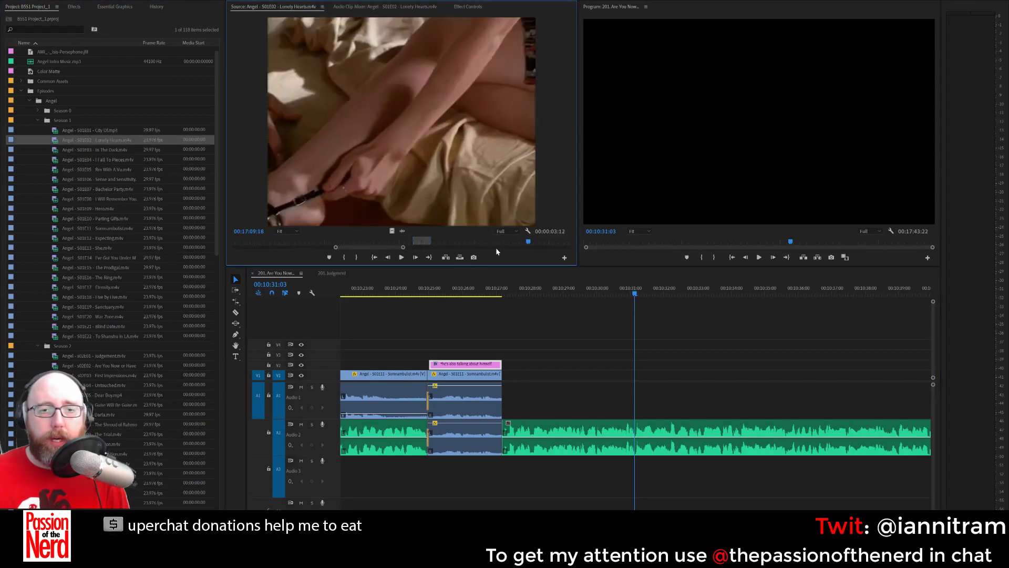
drag(371, 247, 569, 242)
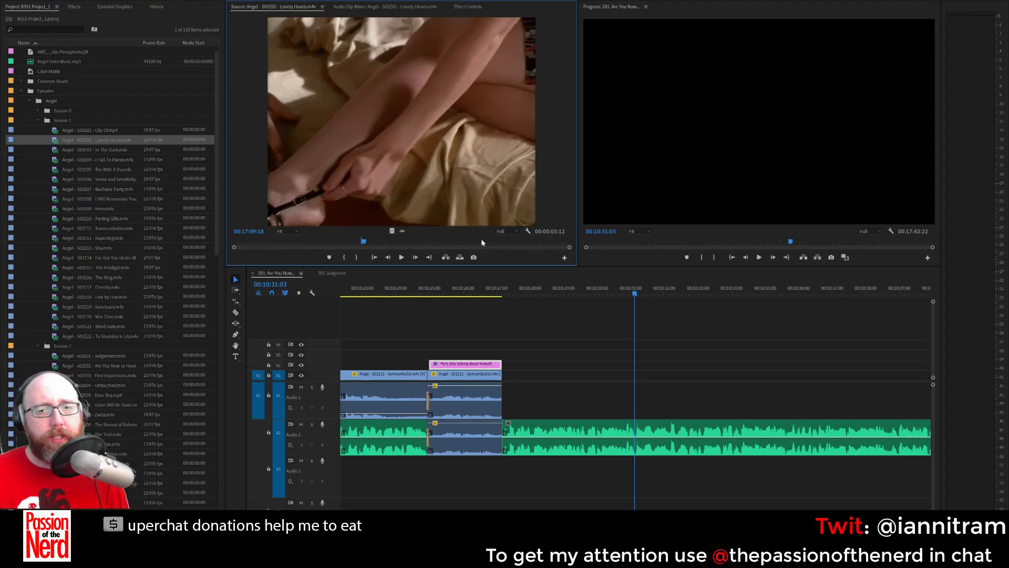
drag(482, 242, 539, 247)
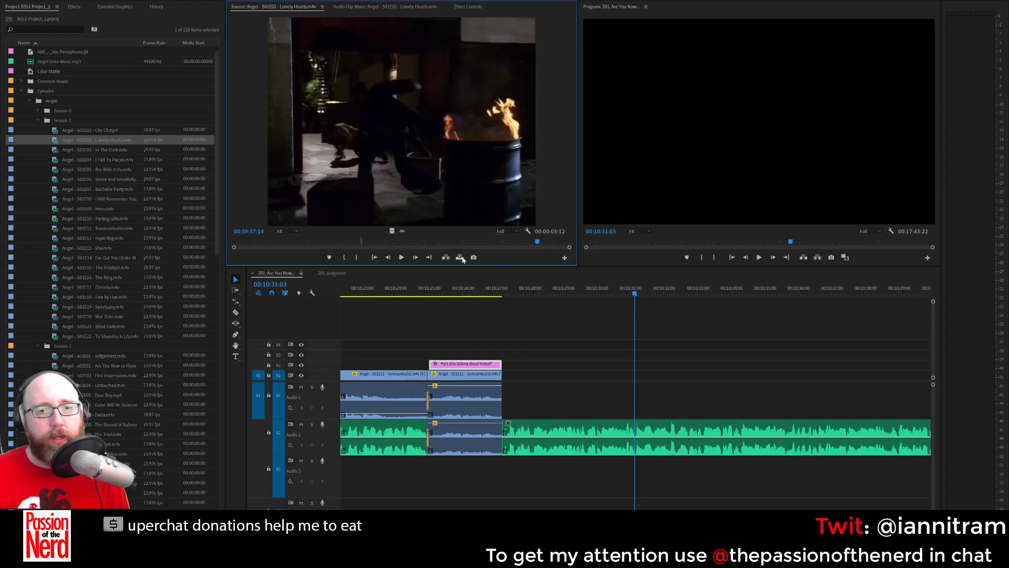
drag(235, 247, 428, 243)
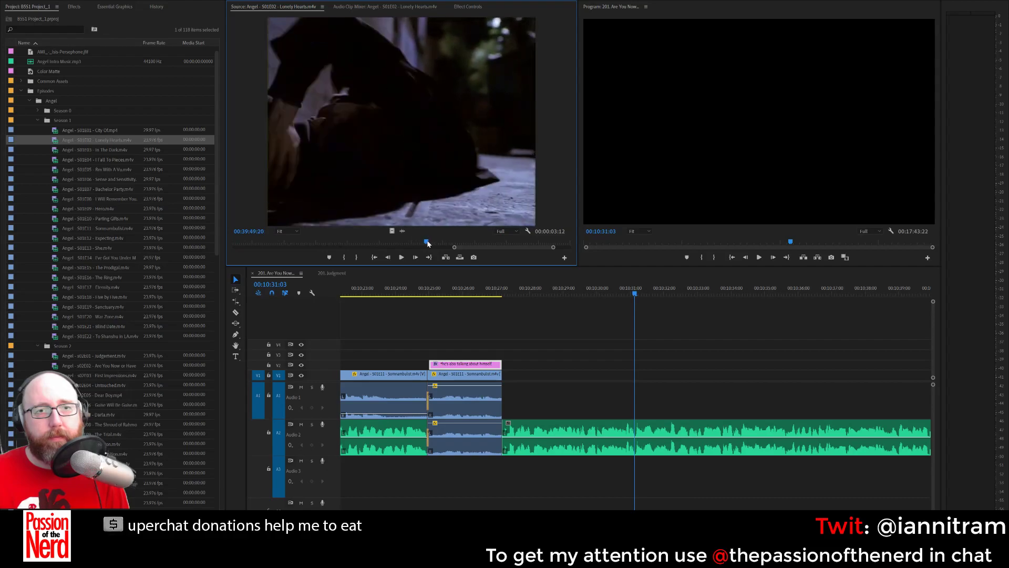
key(space)
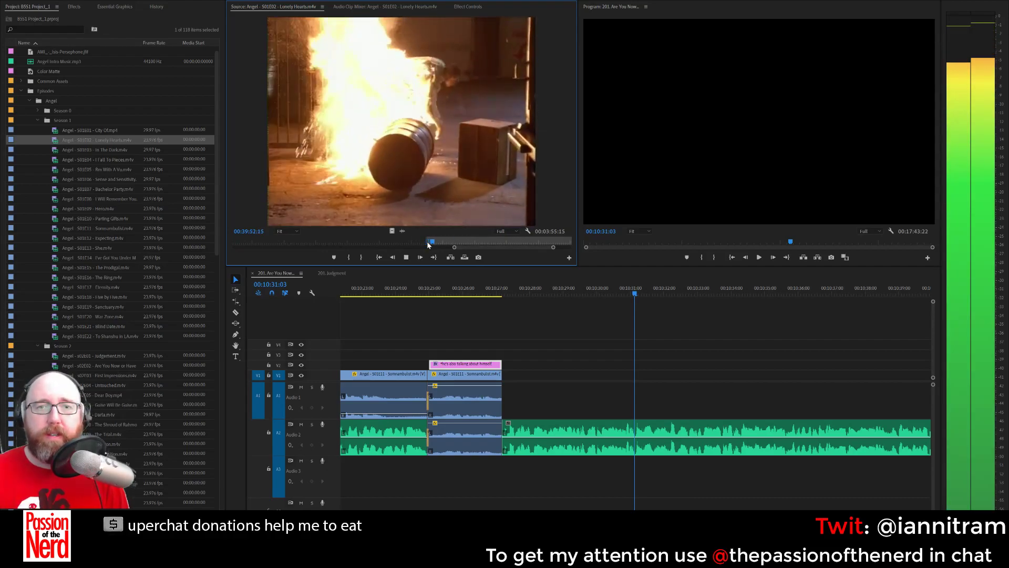
key(space)
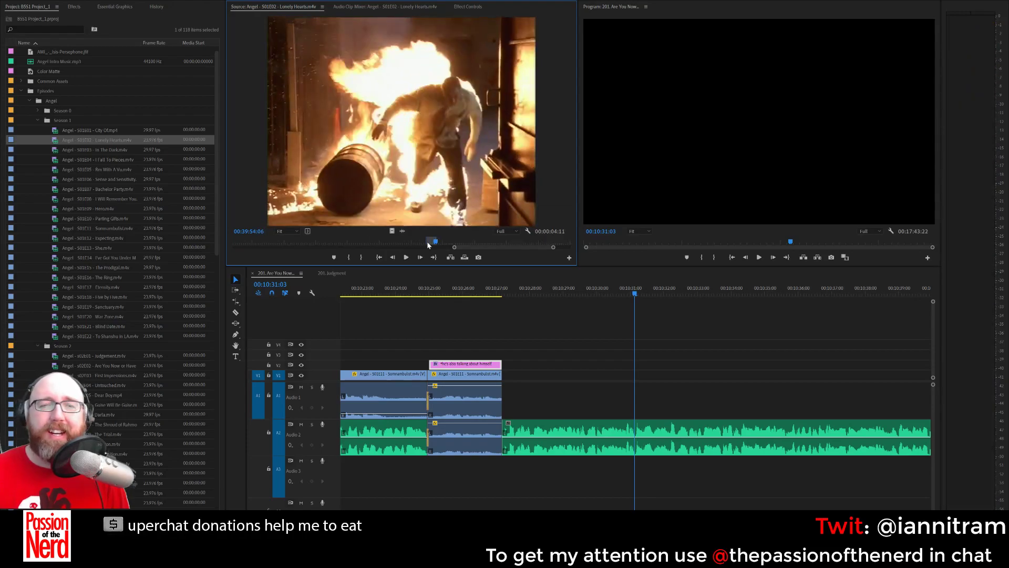
drag(465, 136, 635, 383)
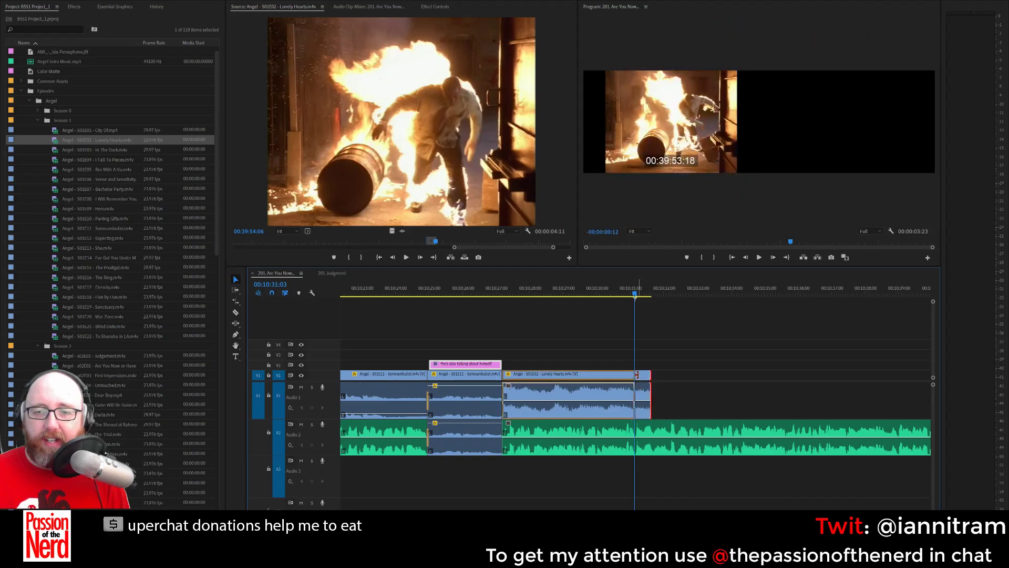
Lower the Lonely Hearts clip's audio level and add an audio crossfade at its cut with the Somnambulist clip.
click(577, 405)
drag(575, 401, 575, 414)
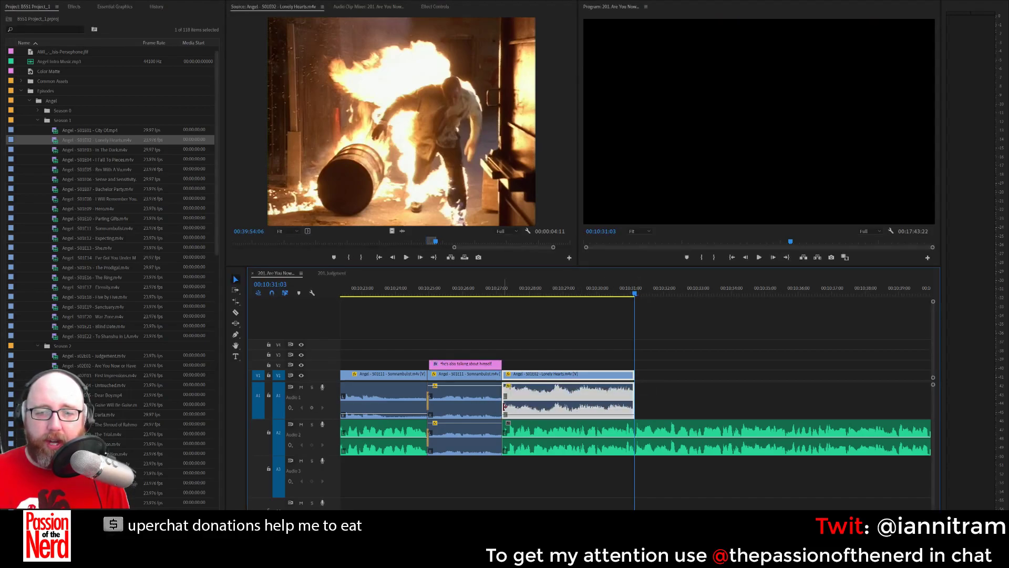
click(547, 490)
key(ctrl+shift+d)
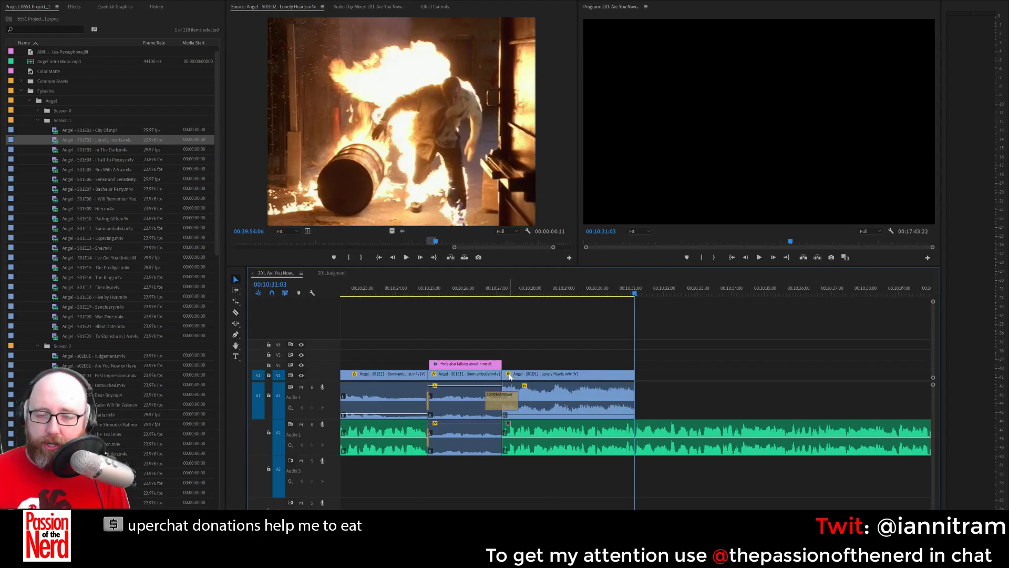
Remove the audio crossfade between the Somnambulist and Lonely Hearts clips, and play on through the narration to 00:10:32:05.
click(504, 406)
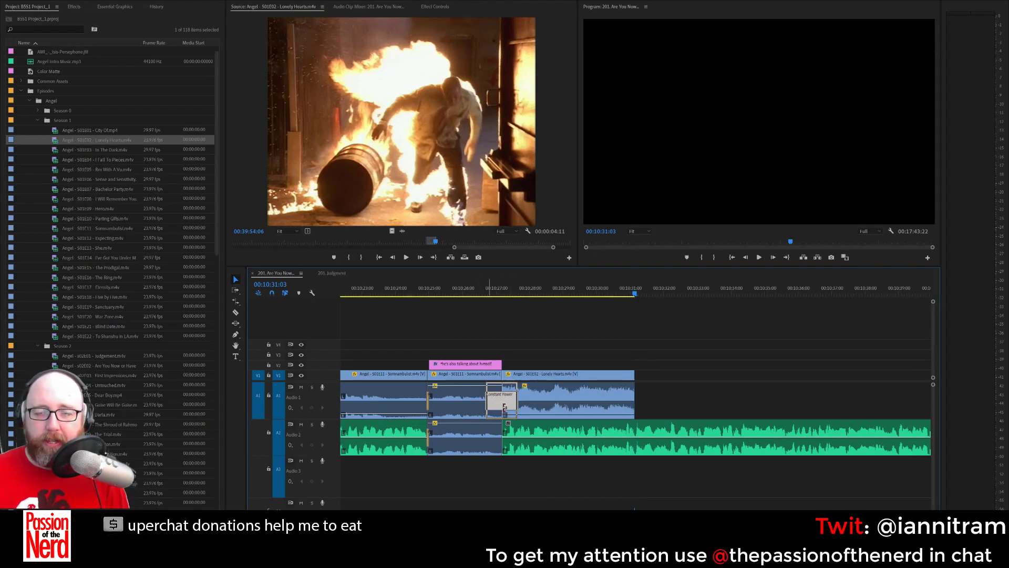
key(Delete)
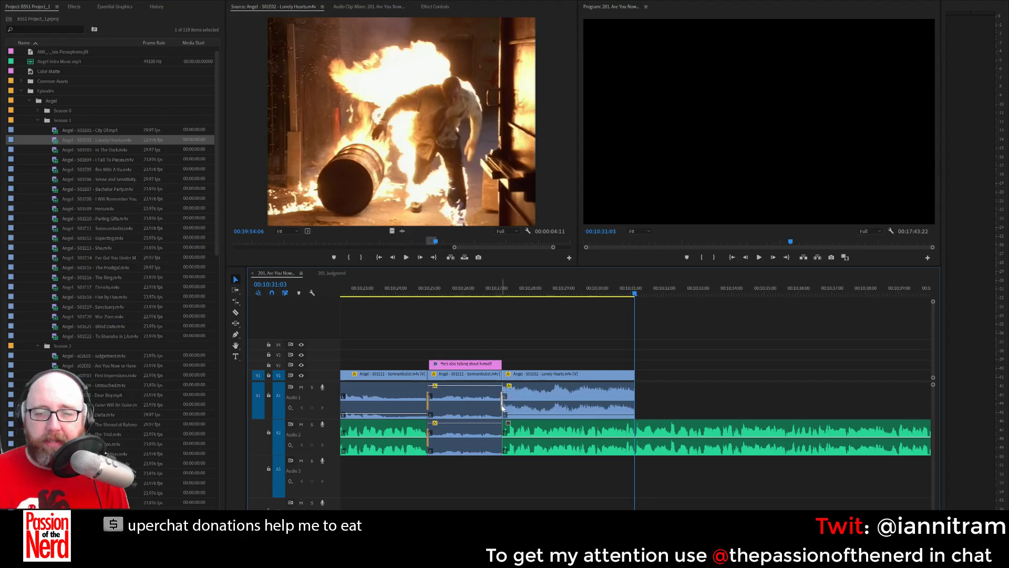
click(493, 289)
key(space)
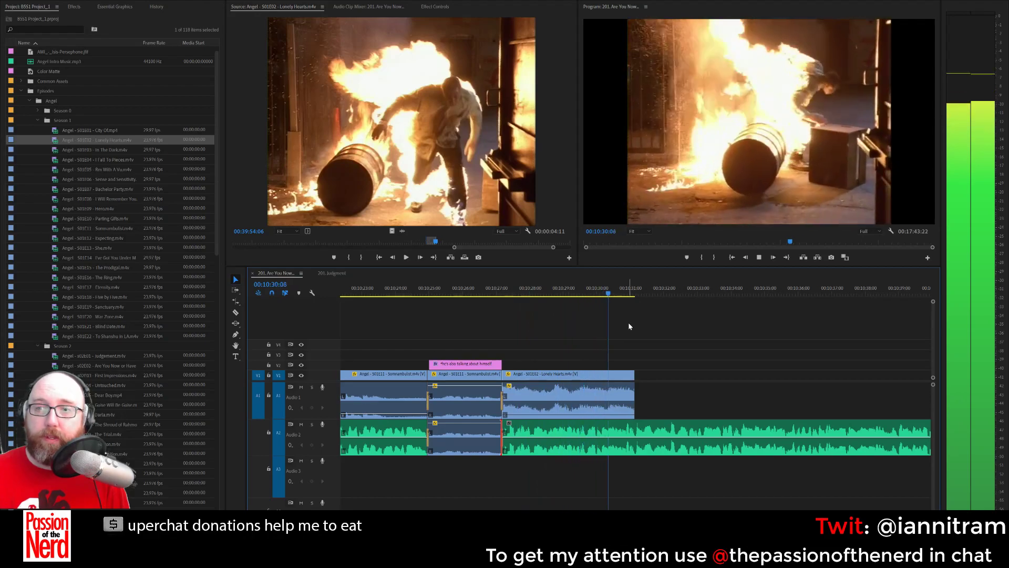
key(space)
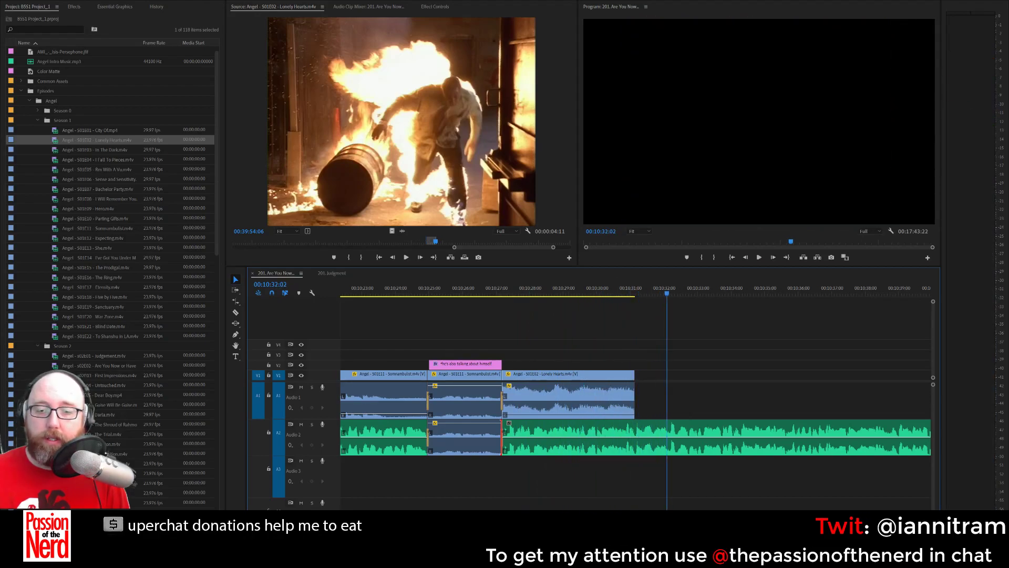
click(661, 290)
key(space)
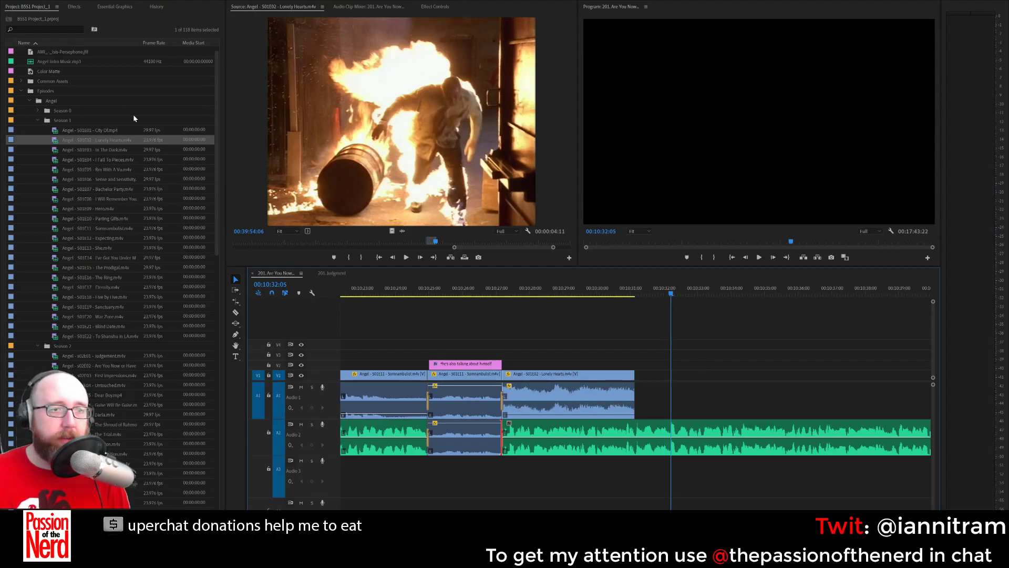
Load Angel S01E01 City Of as the source and find the seated man's shot around 00:39:37.
click(38, 121)
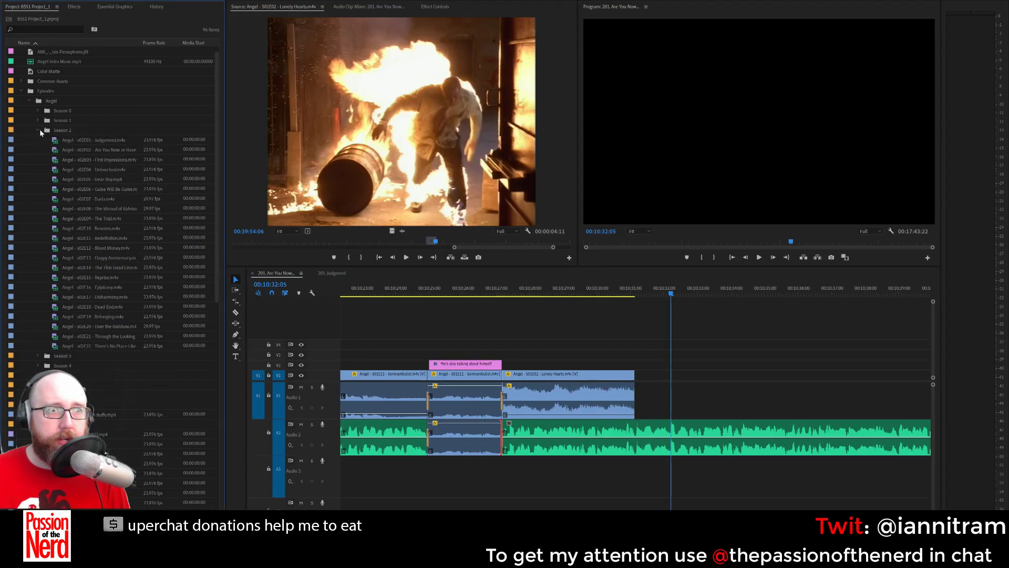
click(37, 120)
double_click(58, 131)
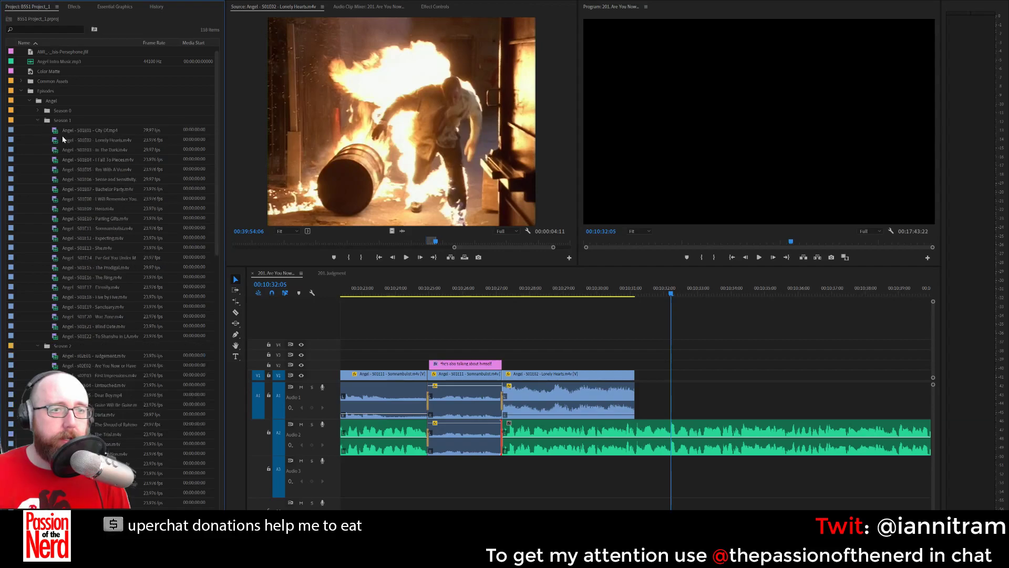
mouse_move(520, 243)
mouse_down()
mouse_move(421, 241)
mouse_move(433, 245)
mouse_up()
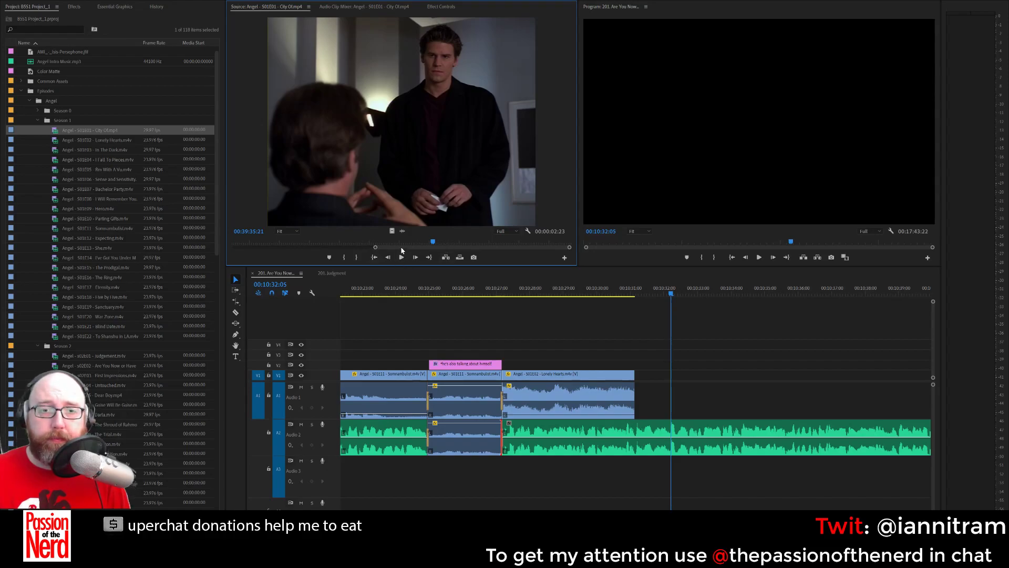
drag(376, 247, 407, 245)
Mark the seated man's shot from 00:39:37:10 to 00:39:39:19 and place it directly after the Lonely Hearts clip.
key(Left)
key(Left)
key(Left)
key(Left)
key(Left)
key(Left)
key(Left)
key(Left)
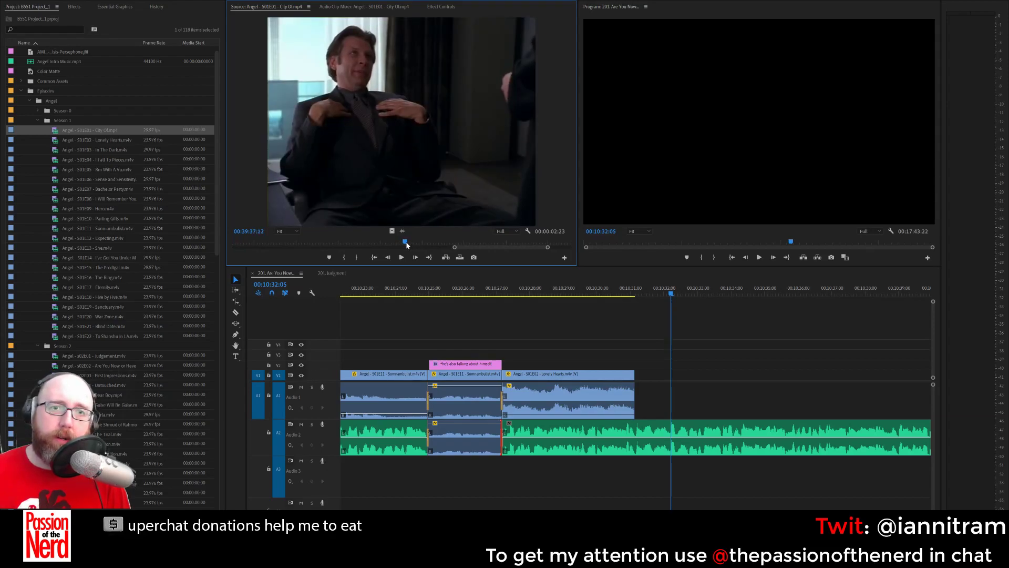
key(Right)
key(Right)
key(Right)
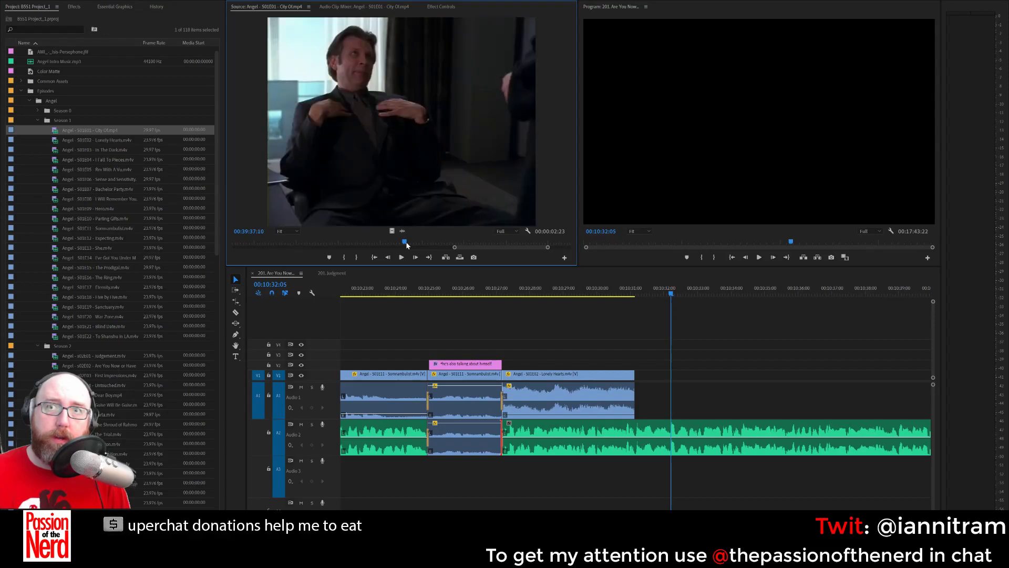
key(i)
key(space)
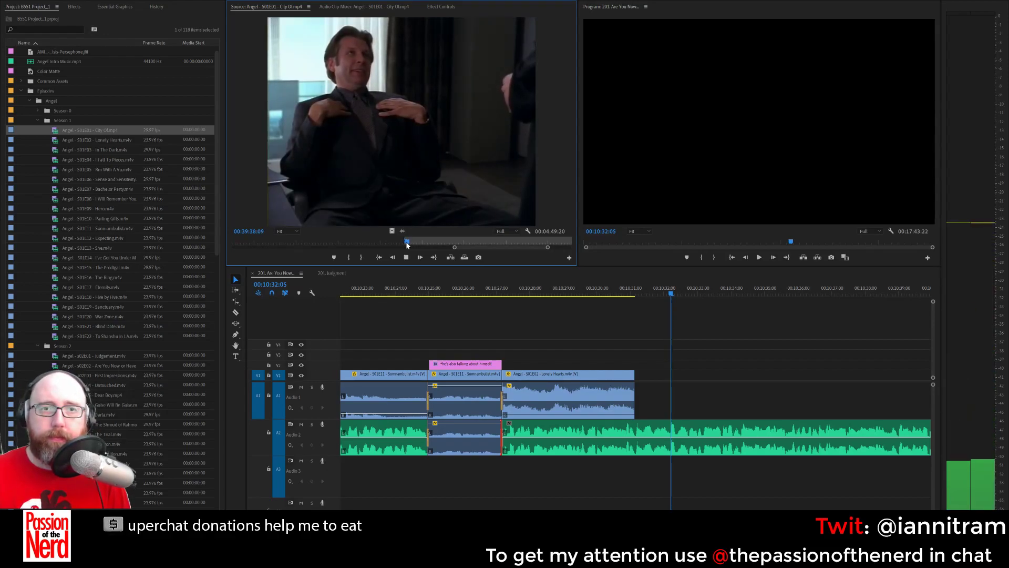
key(space)
key(o)
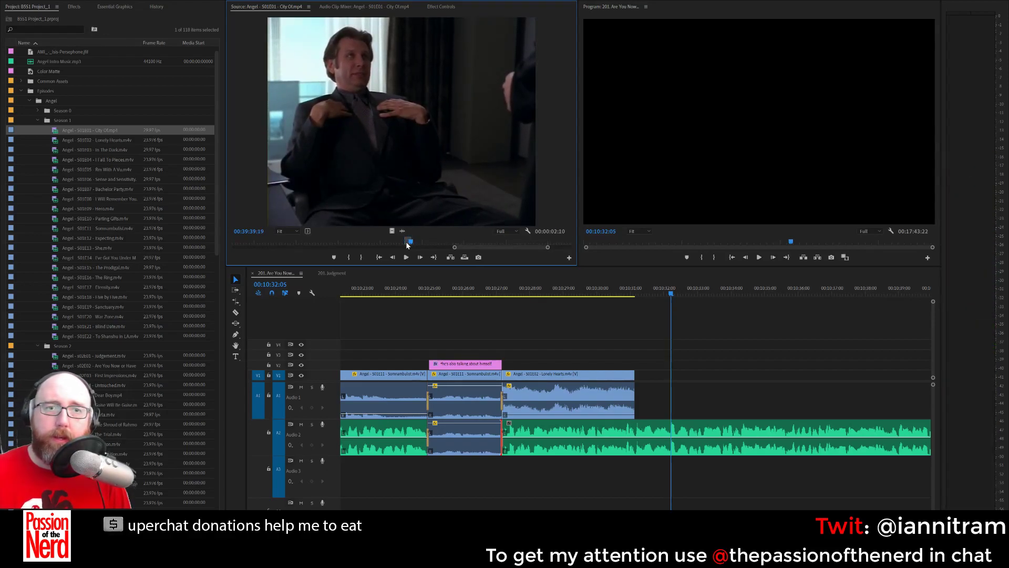
drag(498, 19, 652, 408)
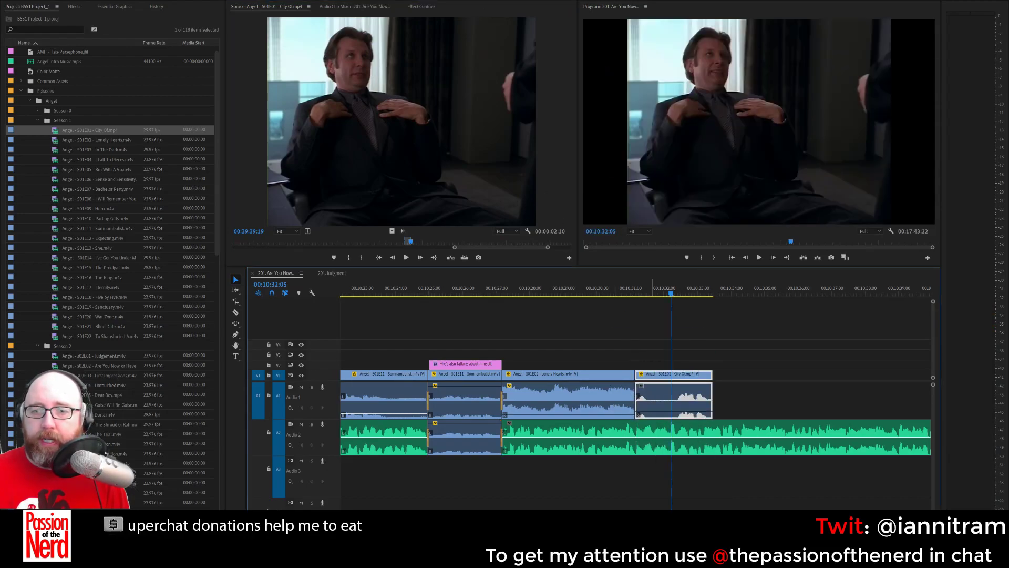
Add an audio crossfade between the Lonely Hearts and City Of clips, leaving no video dissolve at the cut.
click(636, 406)
key(shift+d)
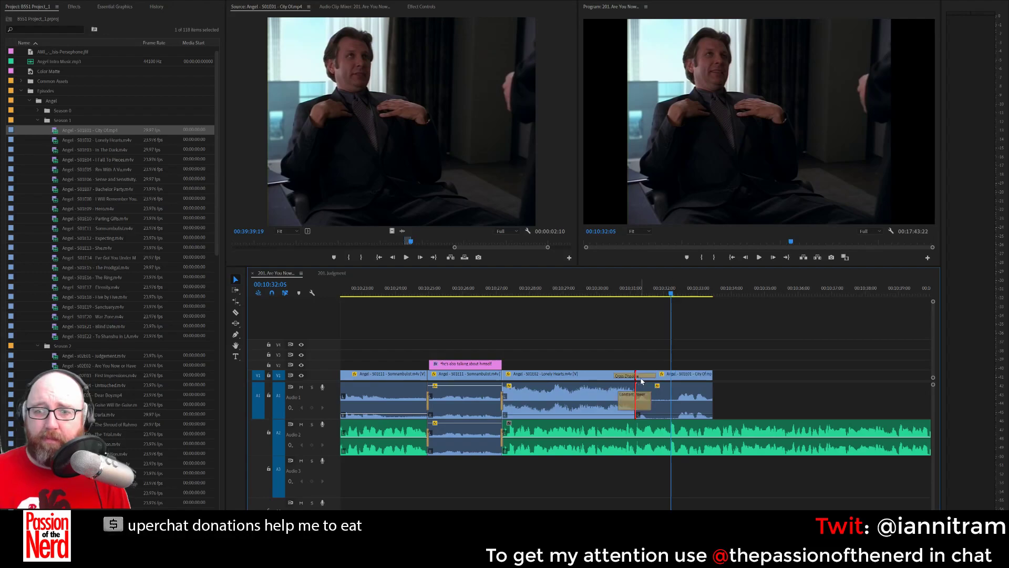
click(657, 385)
click(642, 374)
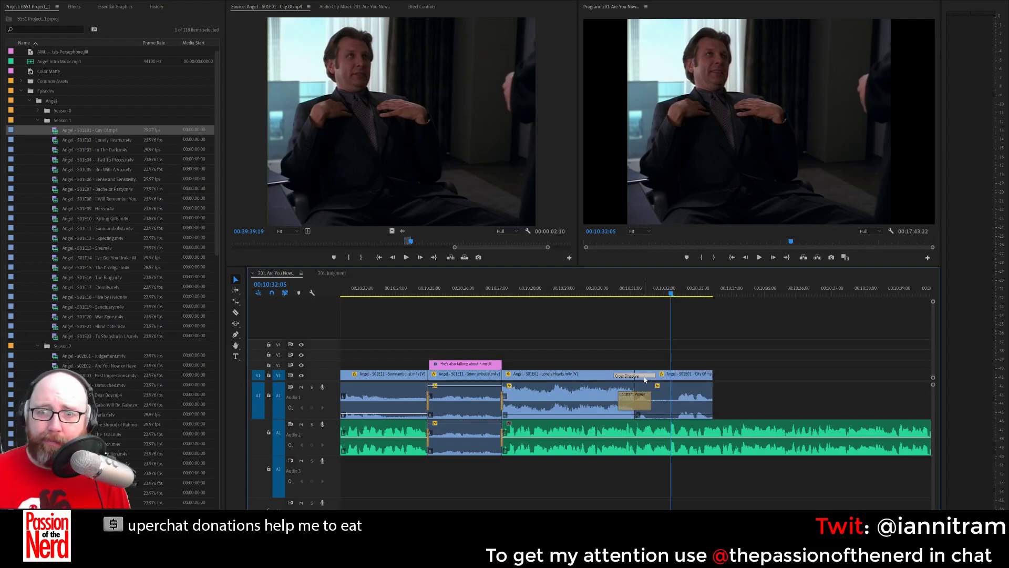
key(Delete)
Play across the Lonely Hearts cut and trim the City Of clip to end at about 00:10:32:03.
click(605, 287)
key(space)
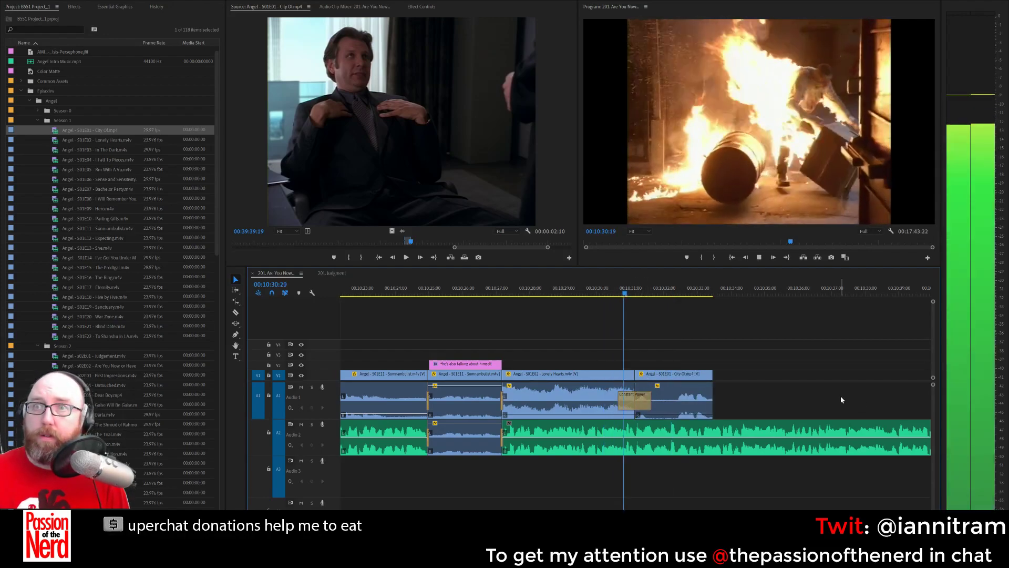
drag(712, 374, 668, 375)
key(space)
key(space)
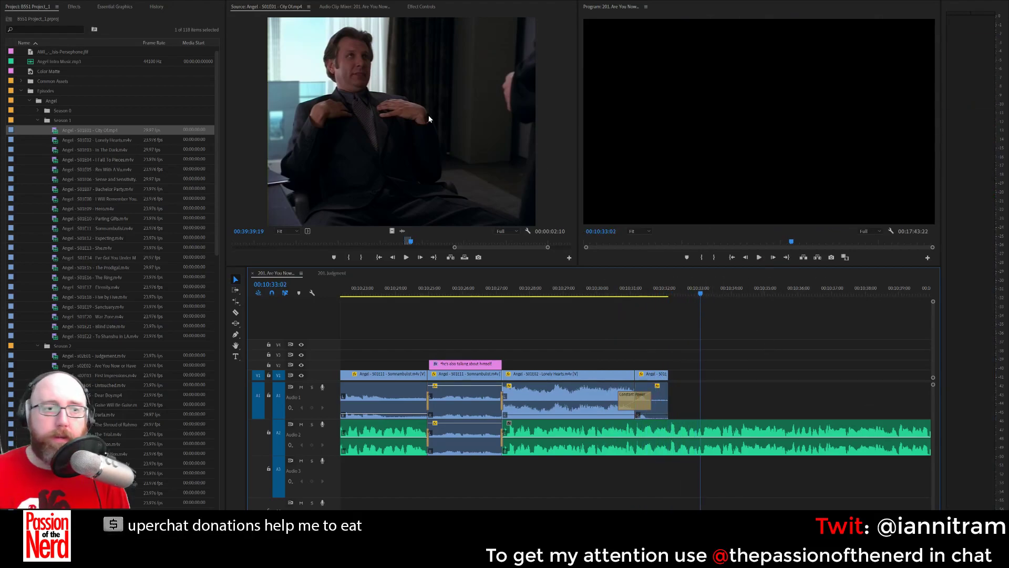
Load Angel S01E20 War Zone and set the In point of the headlight-lit crossbow gang shot at 00:01:09:10.
double_click(56, 316)
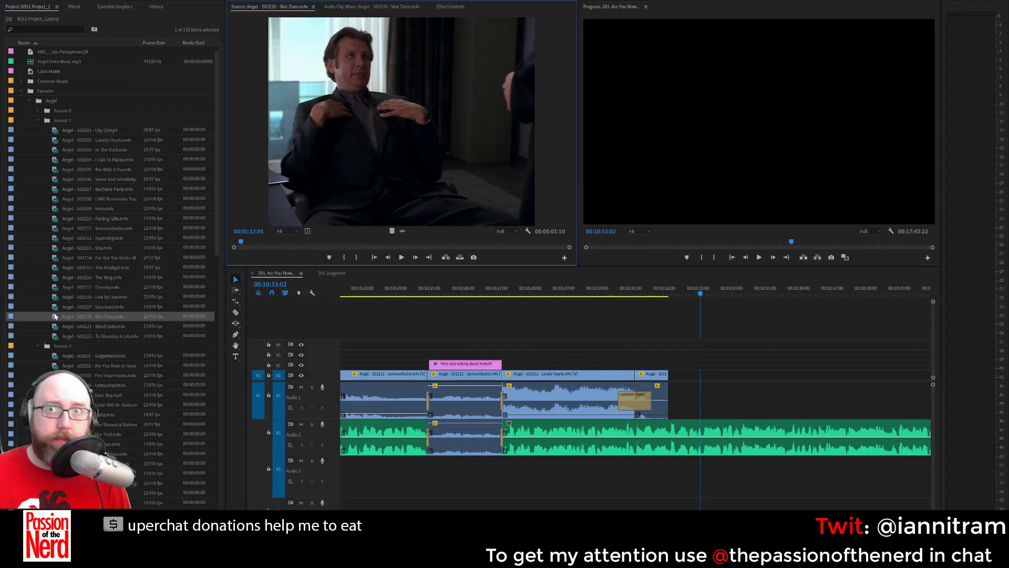
drag(244, 241, 315, 244)
click(333, 242)
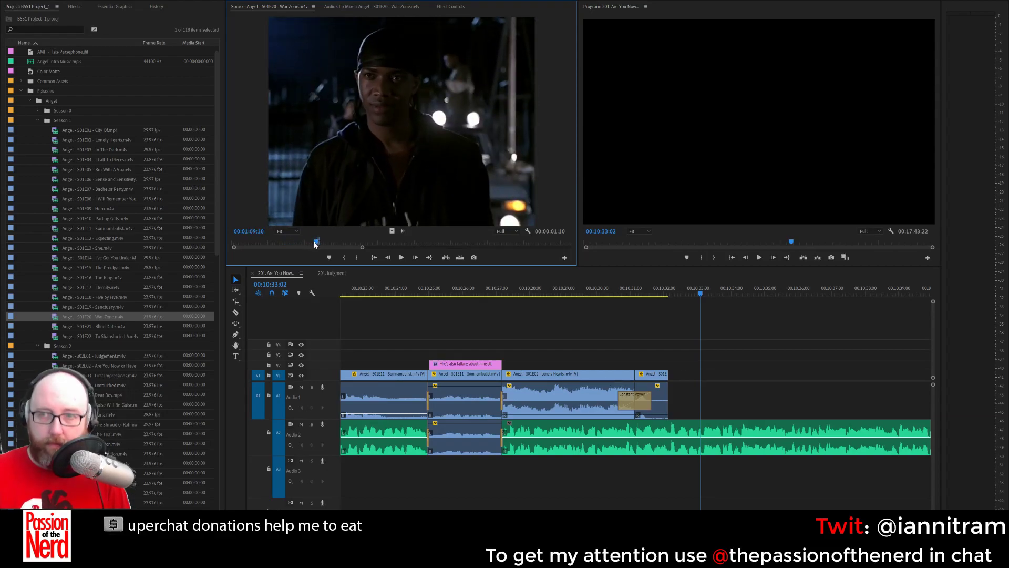
key(space)
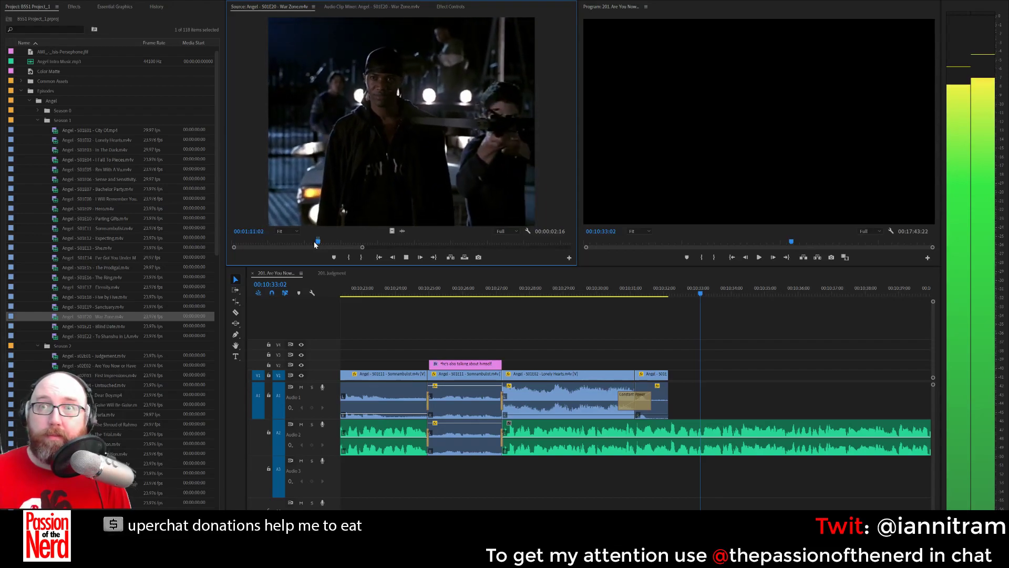
key(space)
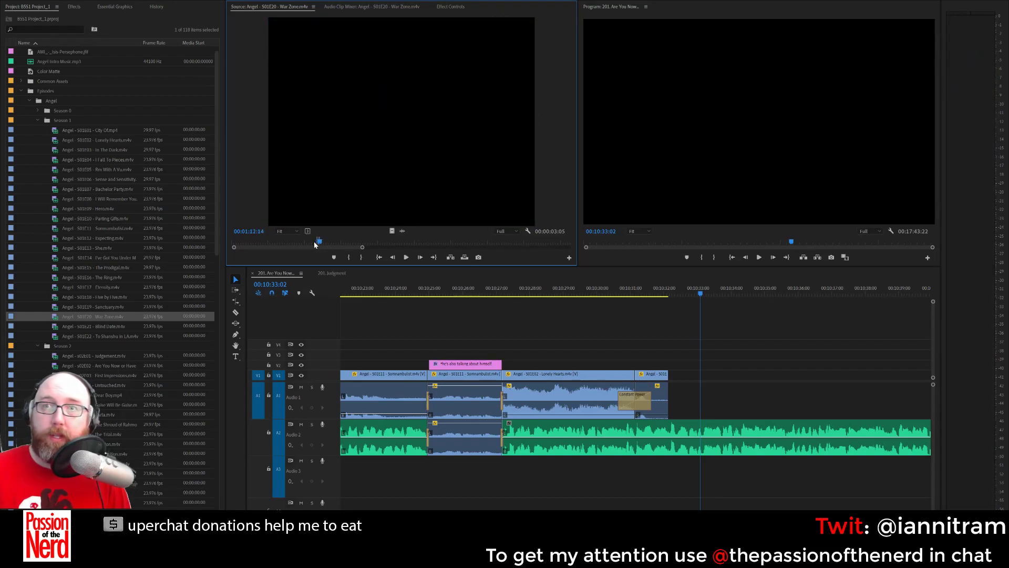
Move the War Zone shot's Out point back to 00:01:12:04 and place the shot after the City Of clip.
key(Left)
key(Left)
key(Left)
key(Left)
key(Left)
key(Left)
key(Left)
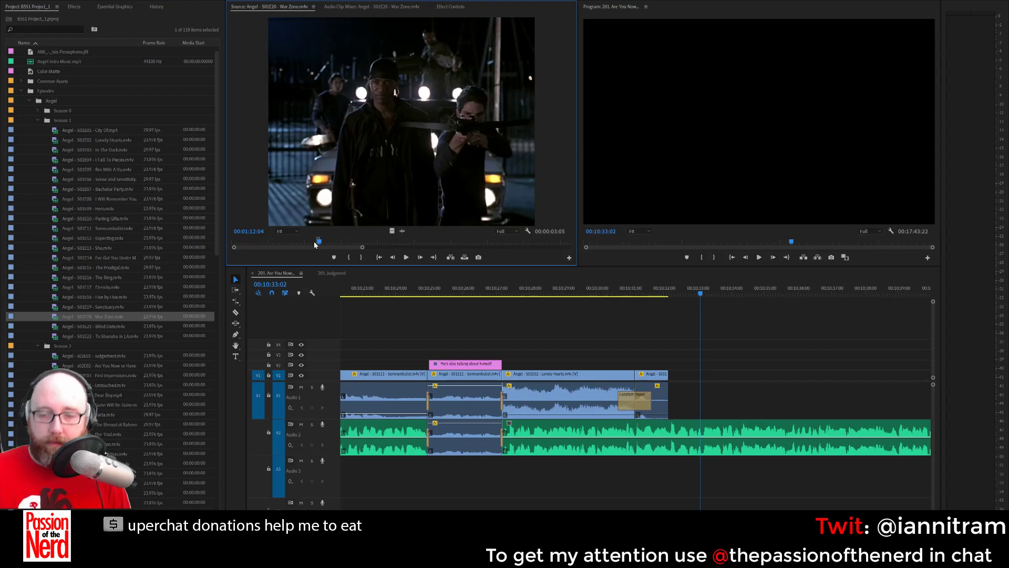
drag(351, 187, 692, 405)
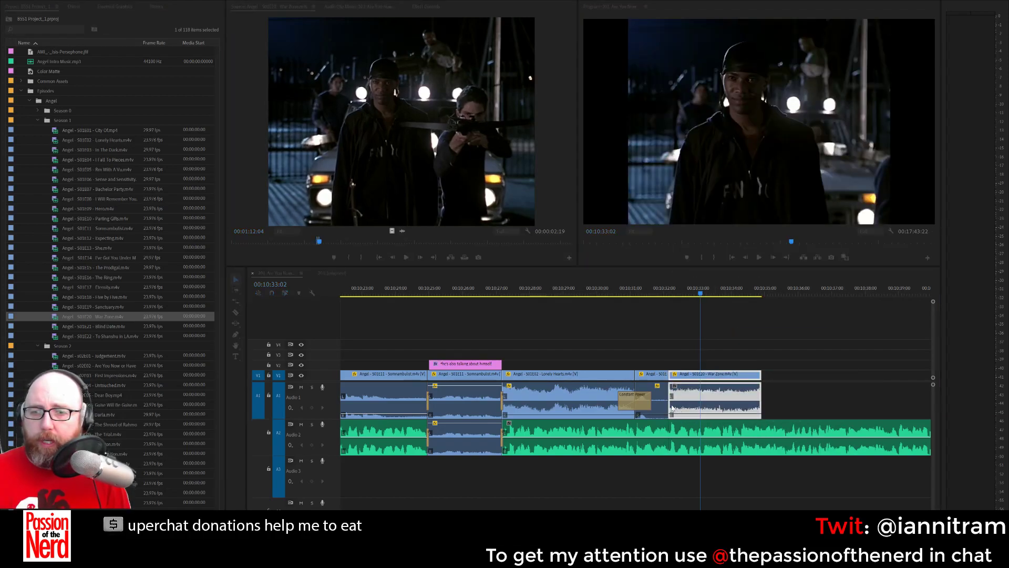
Add an audio crossfade between the City Of and War Zone clips, leaving no video dissolve at the cut.
click(669, 401)
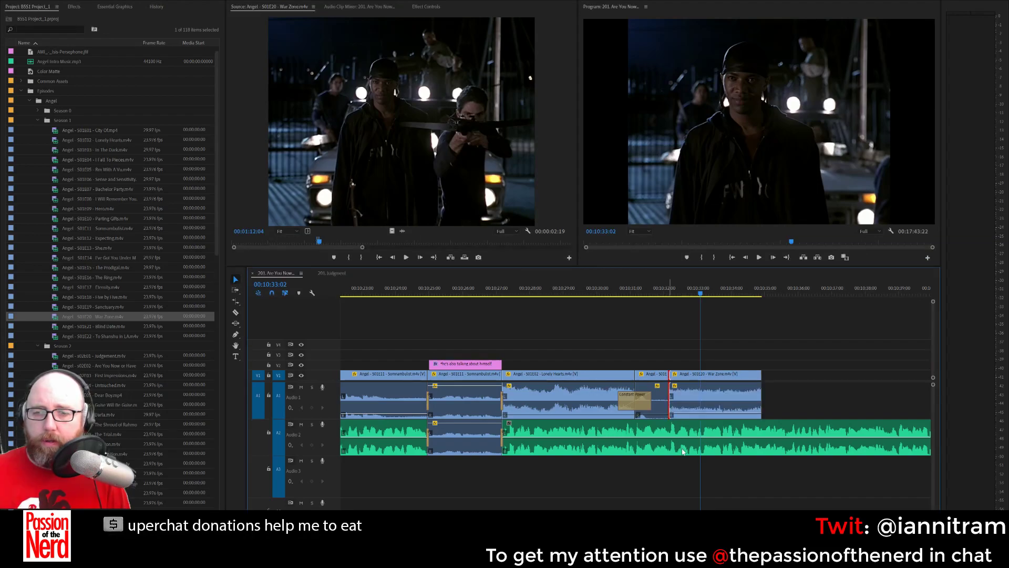
key(shift+d)
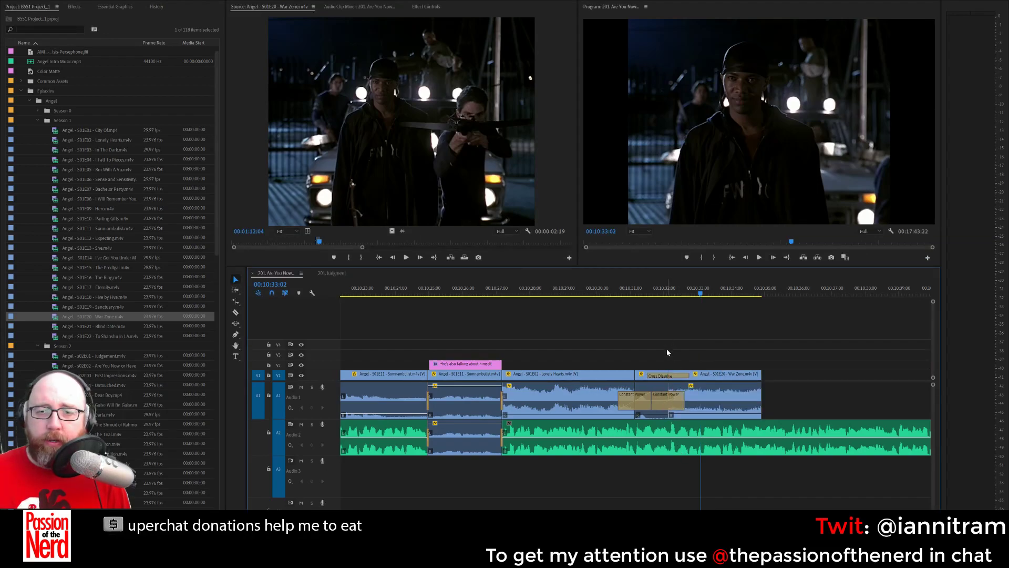
click(662, 375)
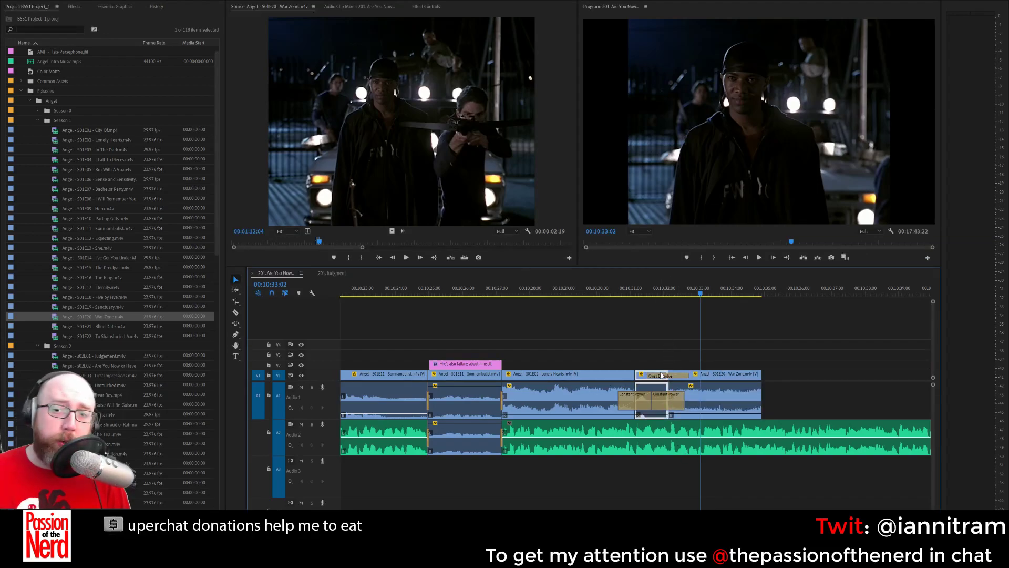
click(658, 380)
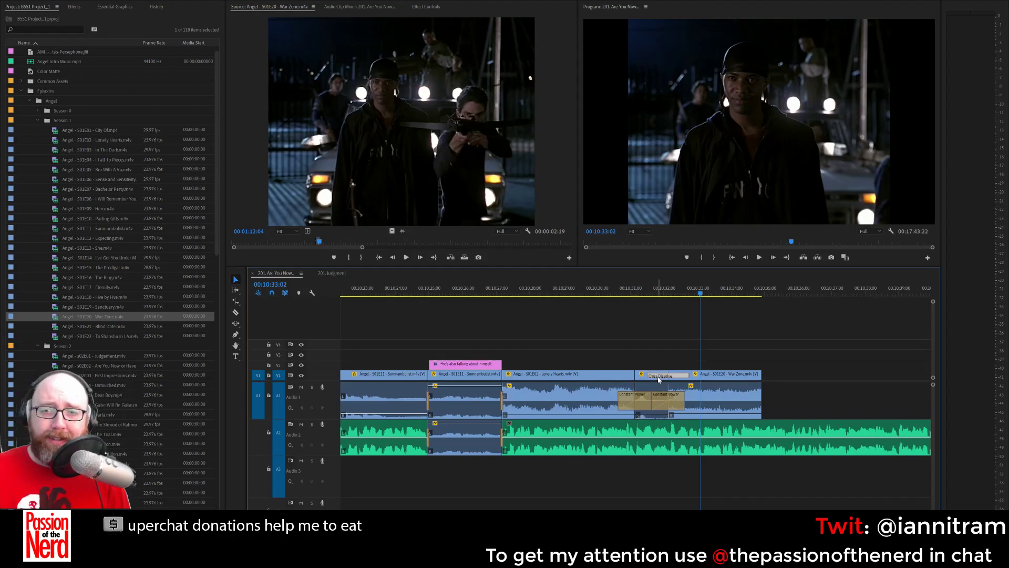
key(Delete)
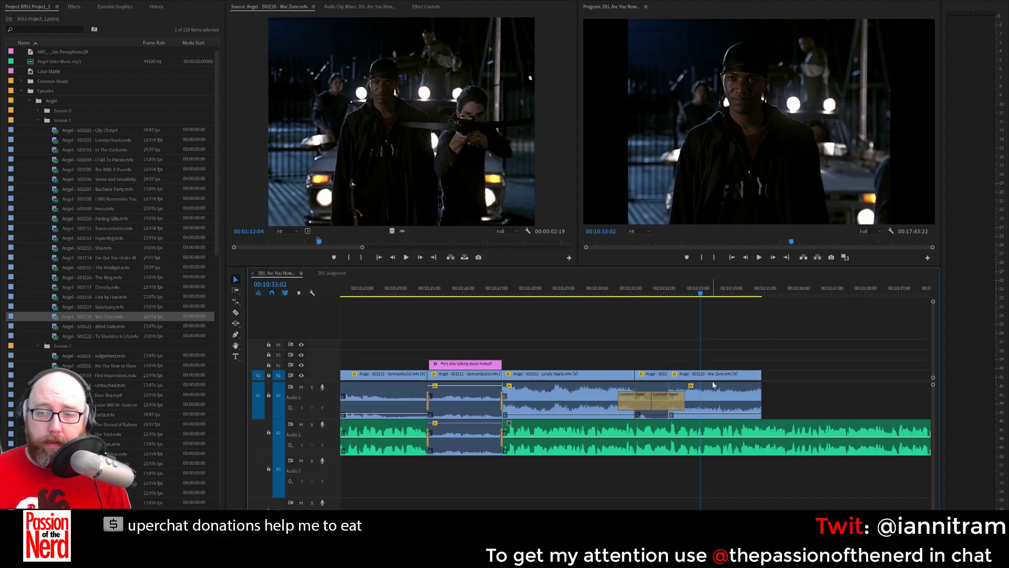
Play through the City Of and War Zone clips against the narration and trim the War Zone clip to end at 00:10:34:06.
click(644, 289)
key(space)
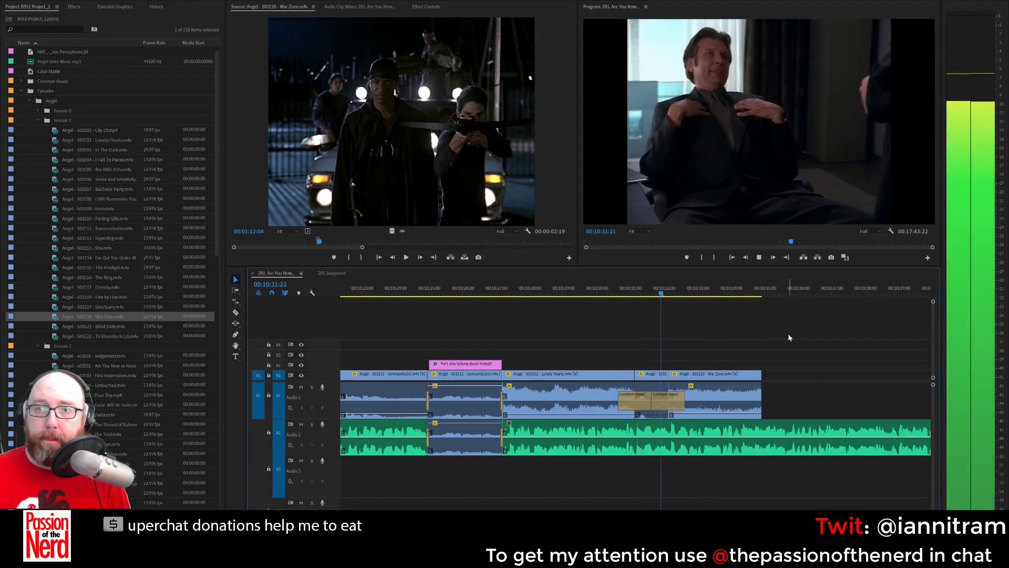
key(space)
click(709, 415)
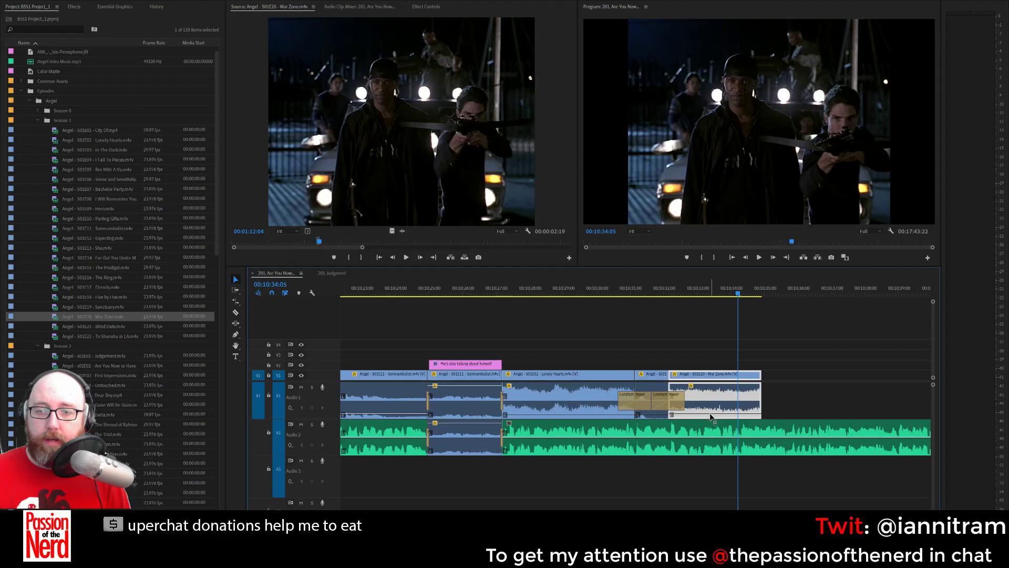
key(Right)
key(Right)
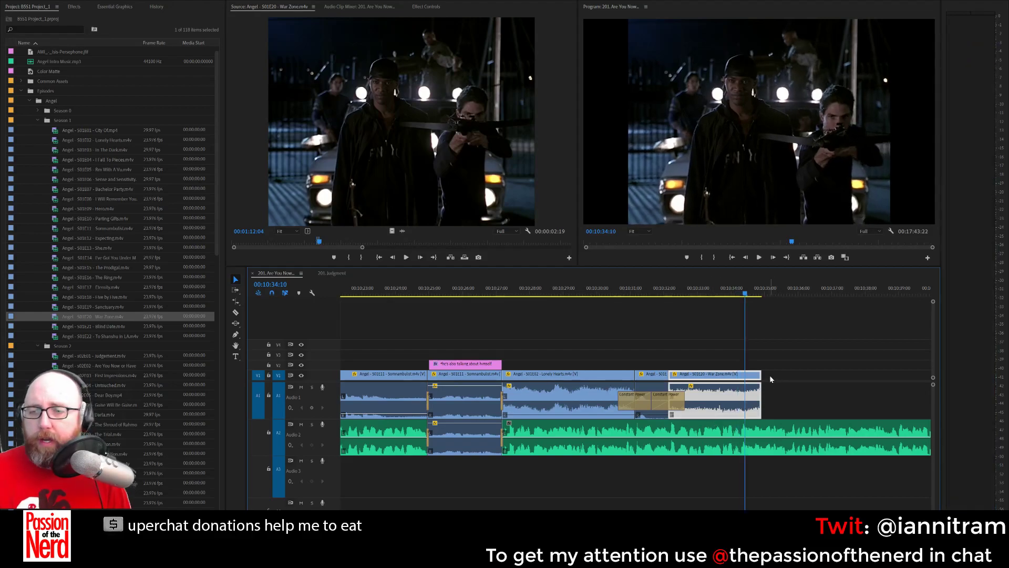
key(Left)
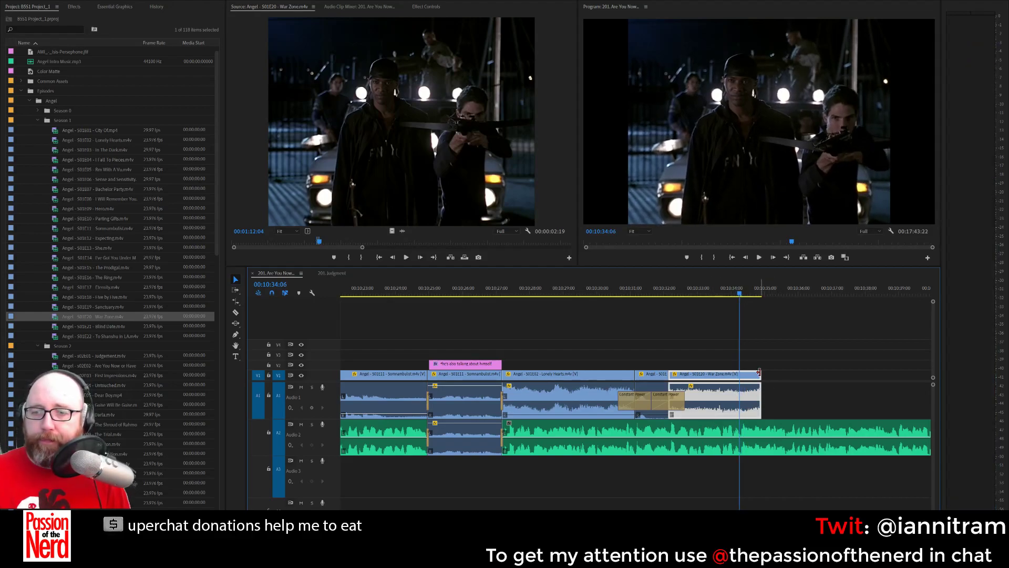
drag(760, 374, 740, 374)
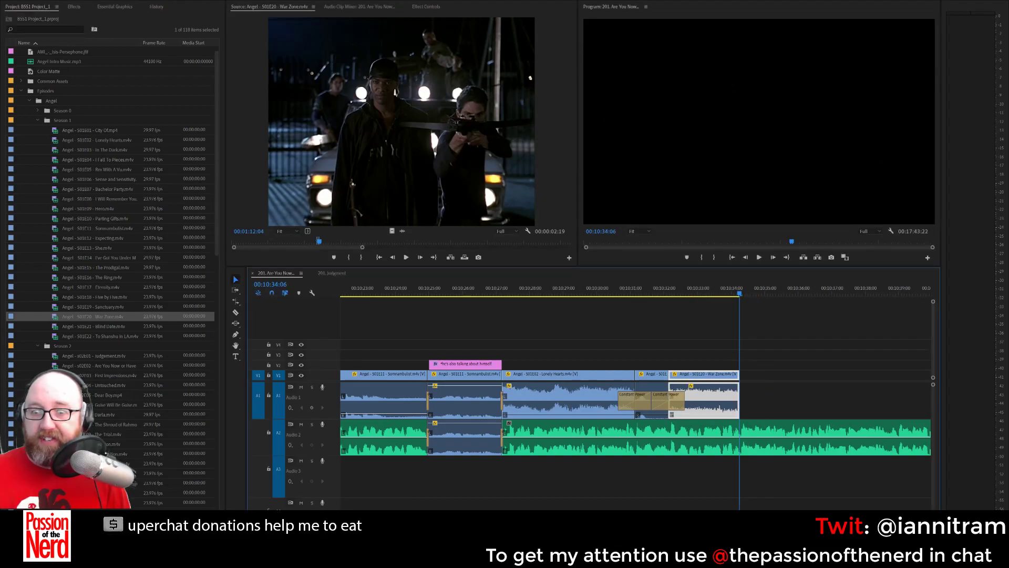
Play the narration beyond the War Zone clip and split the narration audio at that clip's end, 00:10:34:06.
scroll(677, 484, down, 3)
key(space)
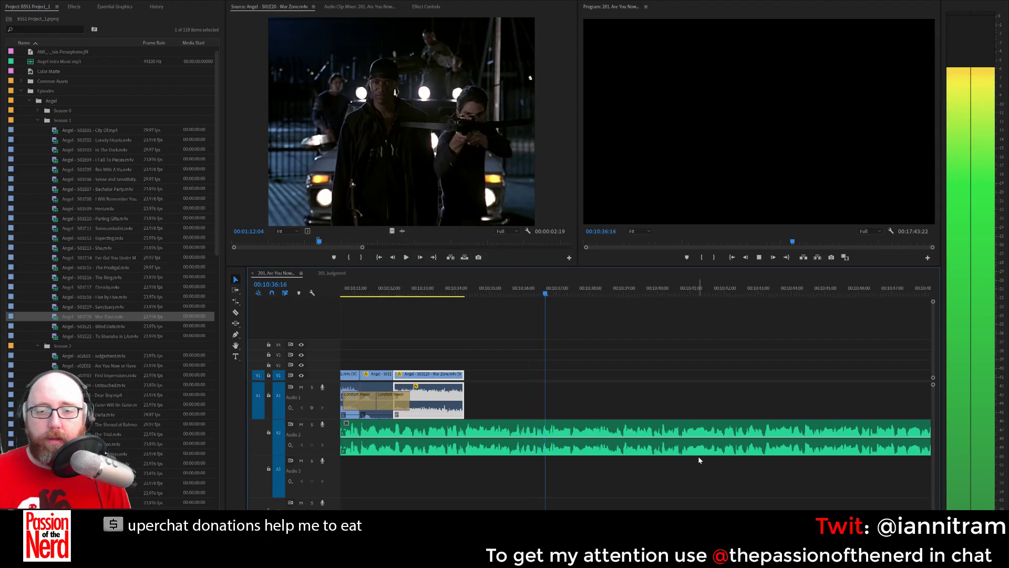
key(space)
click(480, 430)
click(235, 313)
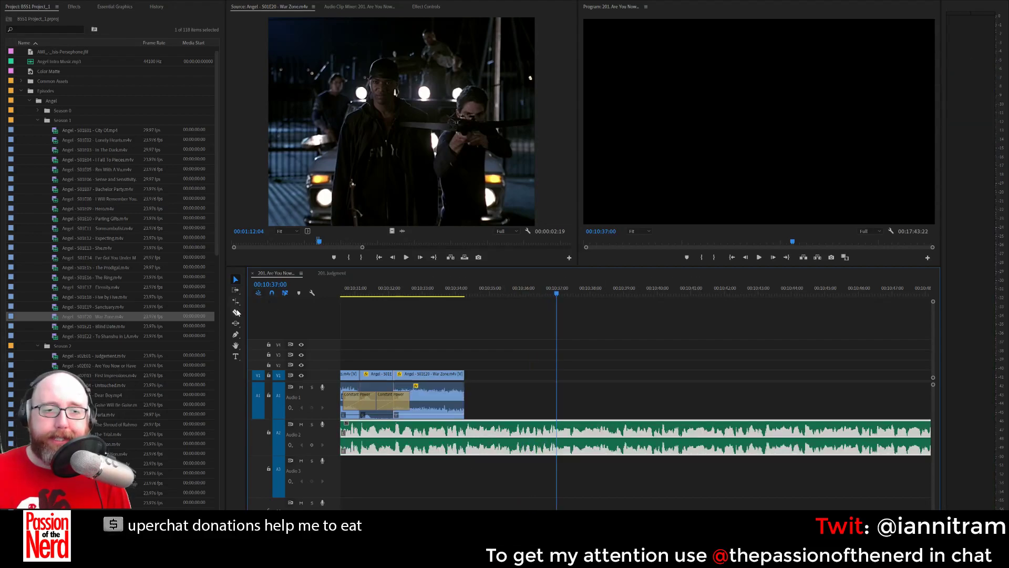
click(465, 447)
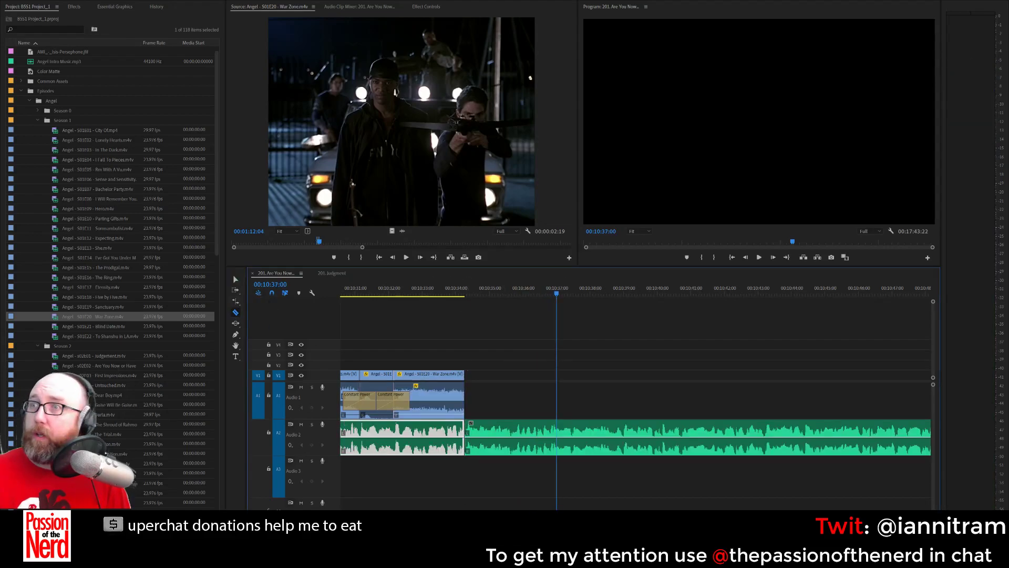
Open the narration segment after the split for editing in Adobe Audition.
key(alt+Tab)
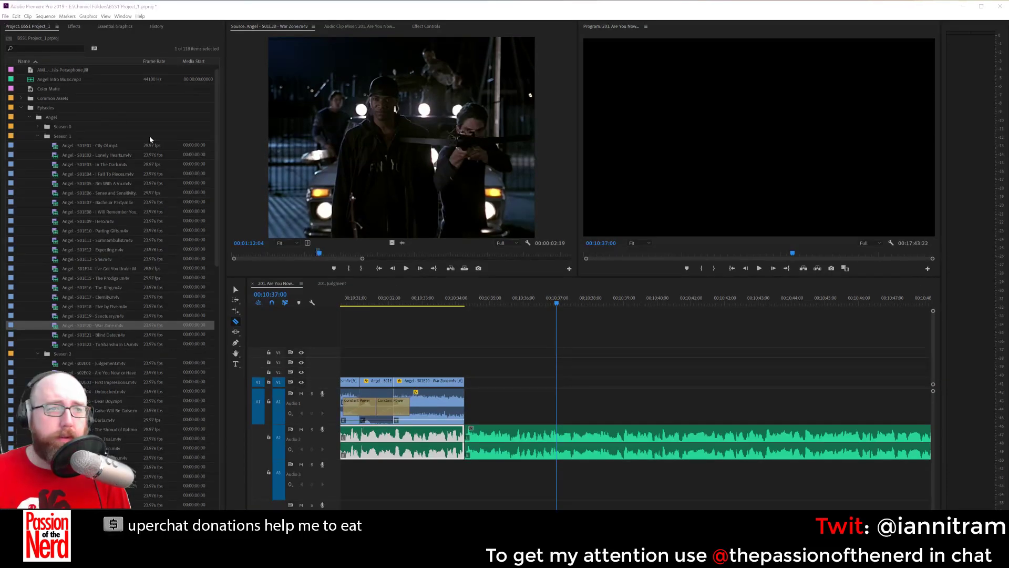
click(236, 290)
right_click(574, 436)
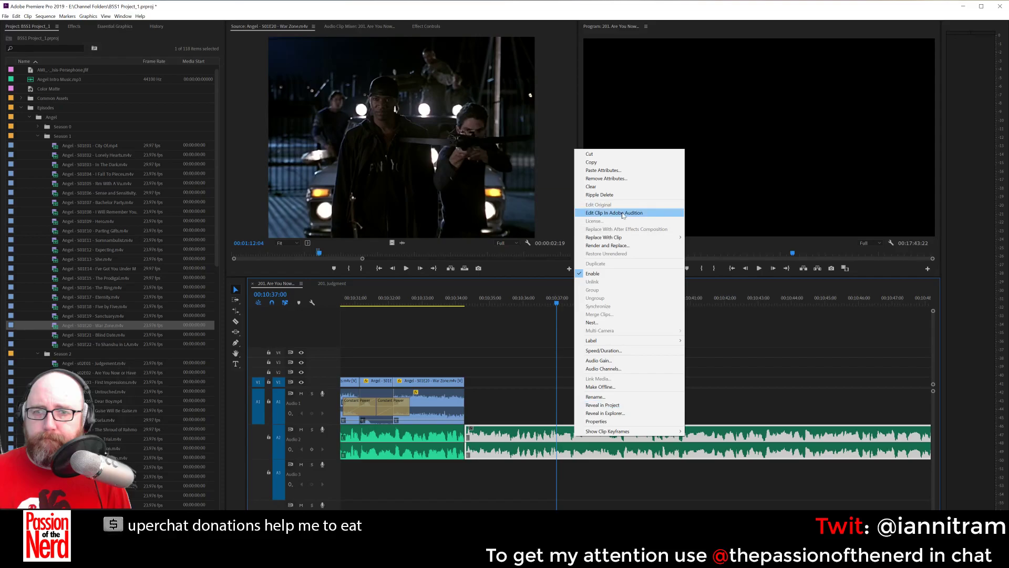
click(607, 245)
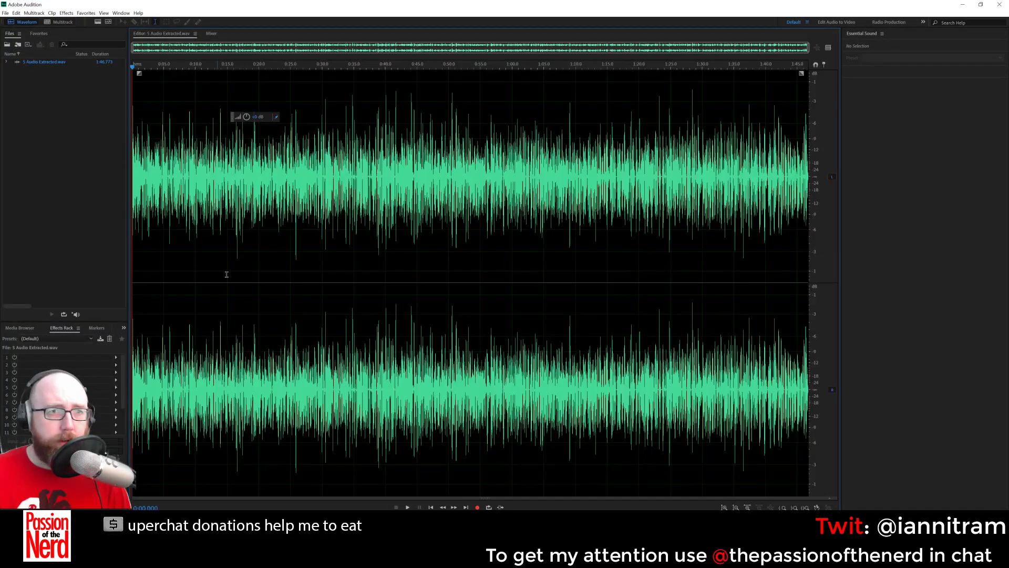
Listen to the opening of the extracted narration and examine the waveform closely around 0:01.4.
scroll(241, 244, up, 5)
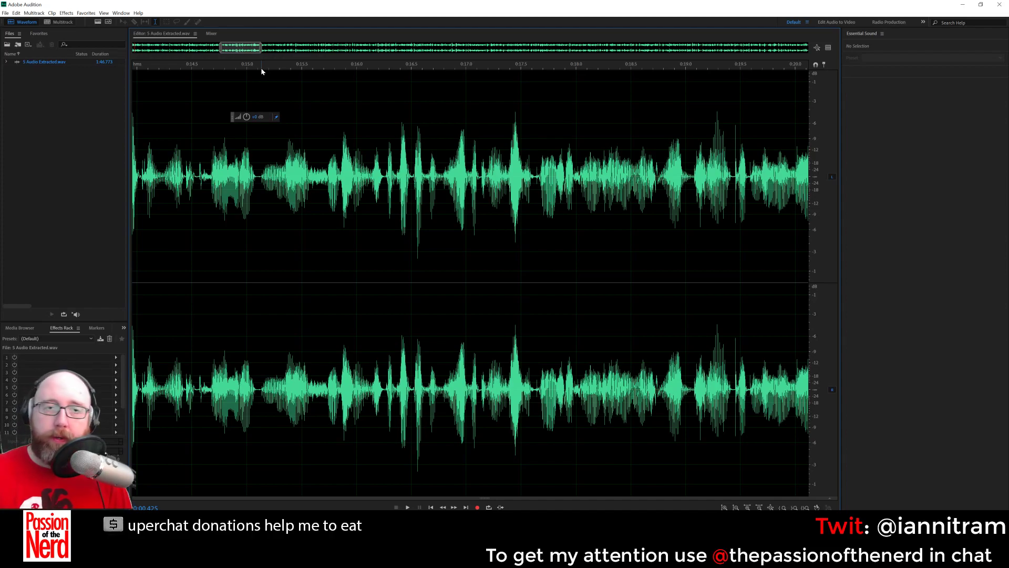
drag(241, 47, 55, 61)
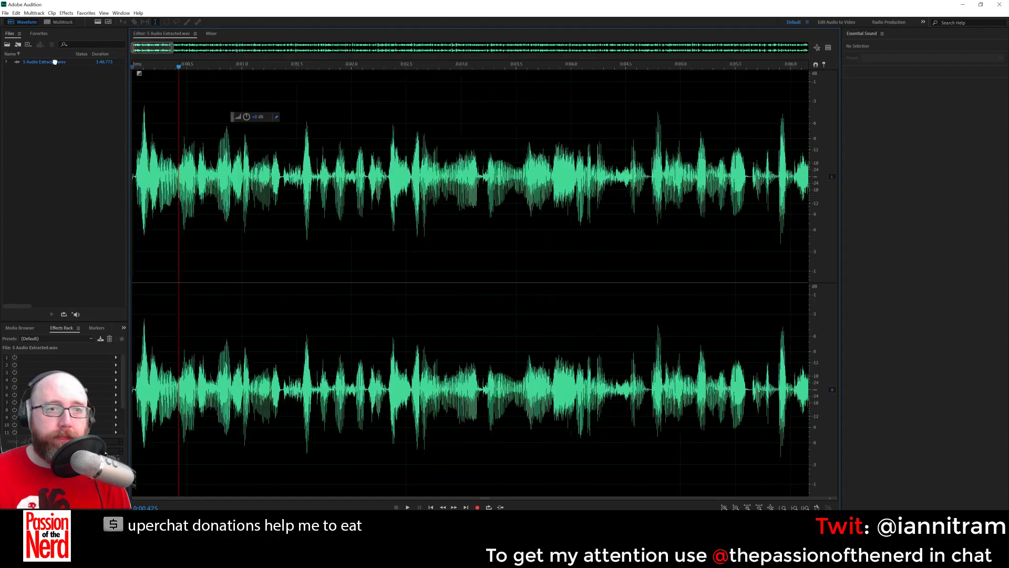
key(space)
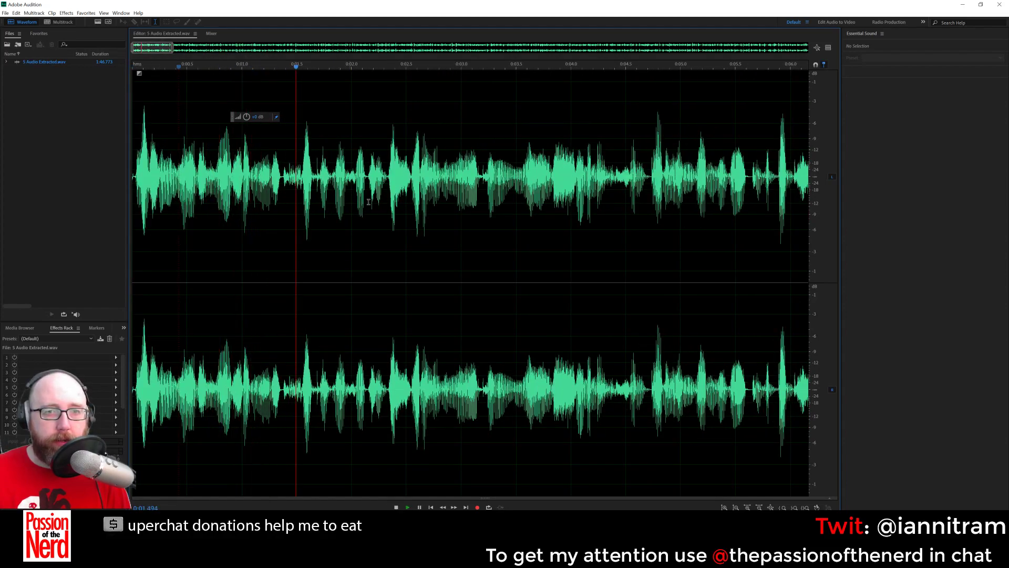
key(space)
scroll(289, 190, up, 5)
scroll(356, 185, up, 1)
click(367, 183)
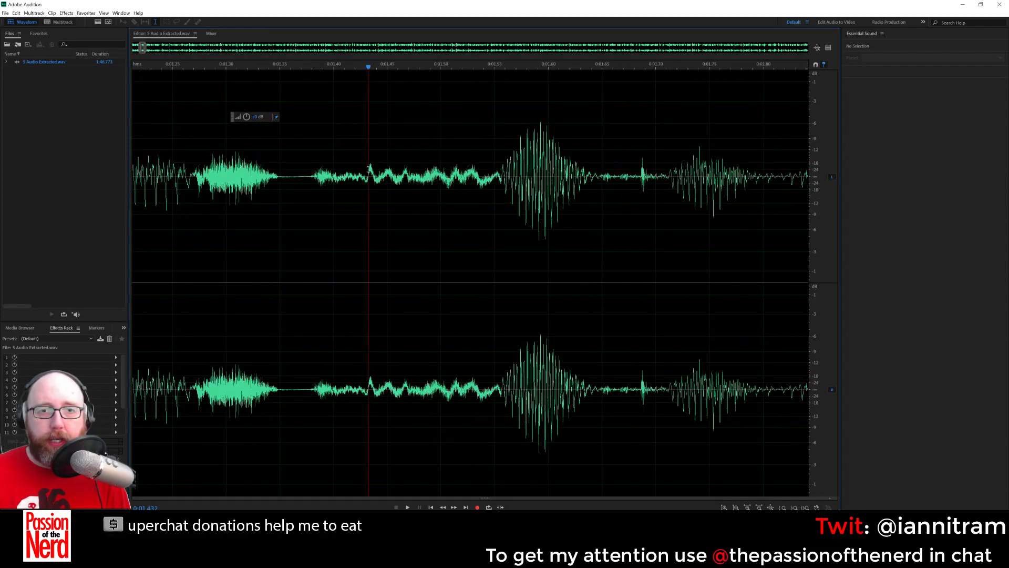
key(space)
key(space)
click(268, 181)
key(space)
key(space)
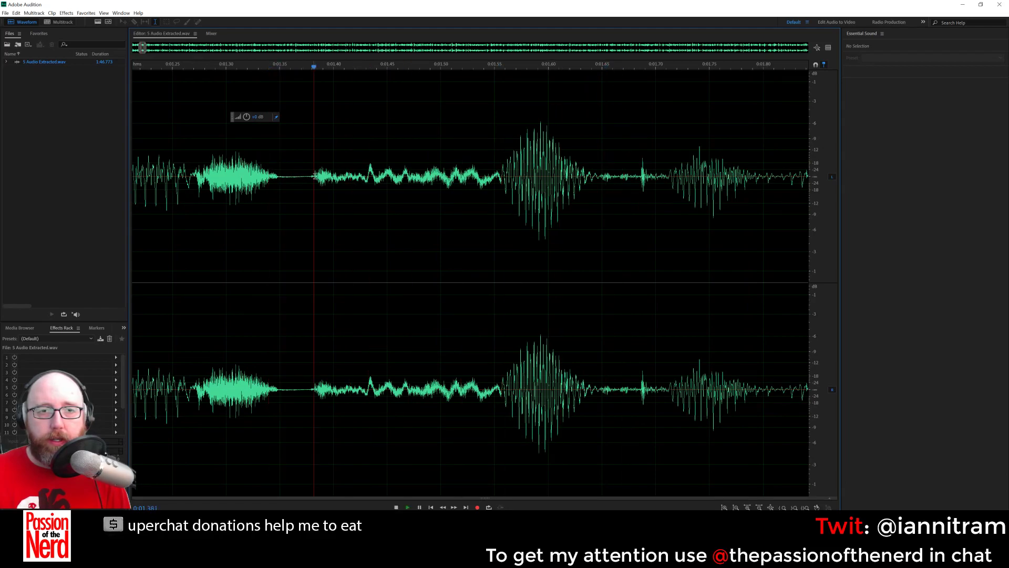
Mark the quiet stretch from about 0:01.43 to 0:01.55, clear the selection and close Audition without editing.
drag(365, 184, 498, 194)
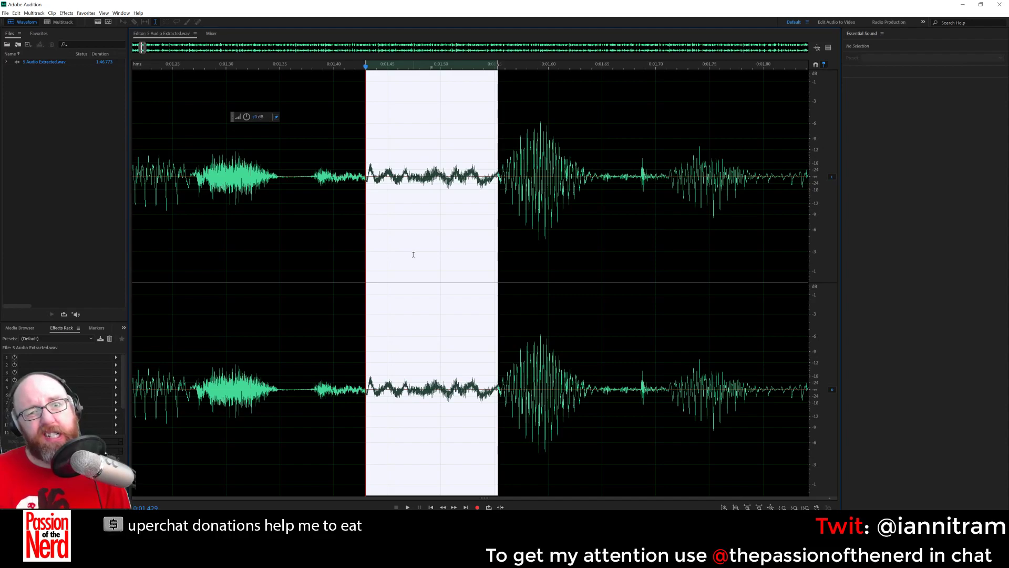
click(404, 237)
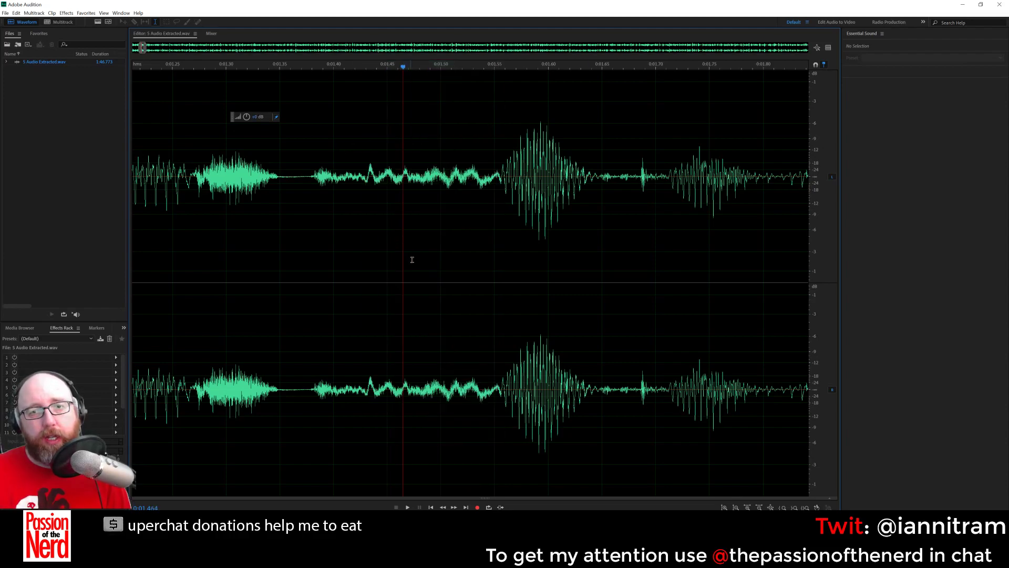
scroll(486, 258, down, 10)
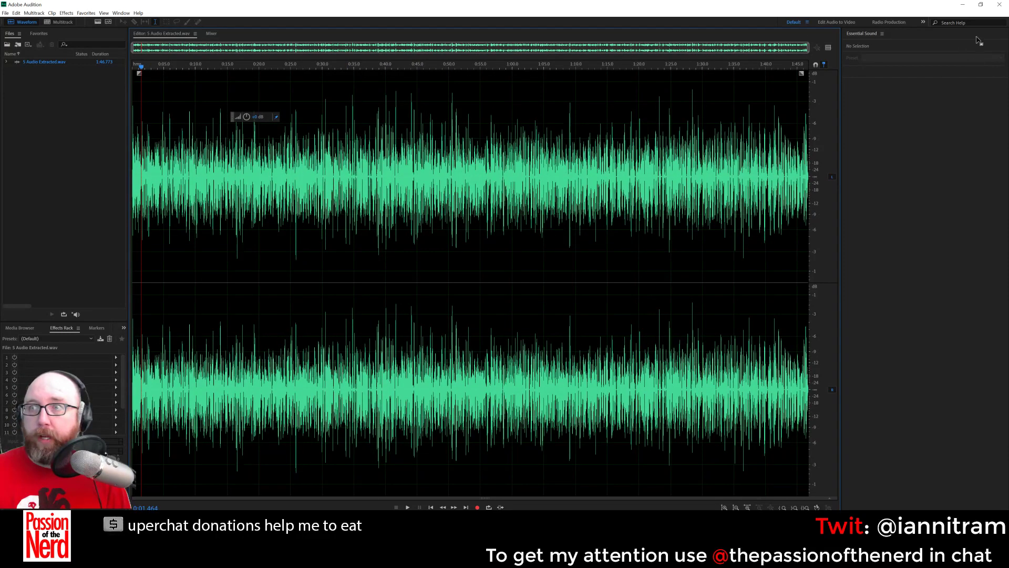
click(1000, 5)
Play the split narration in Premiere Pro from about 00:10:34:23 to 00:10:37:03 to hear which shot it needs.
click(491, 297)
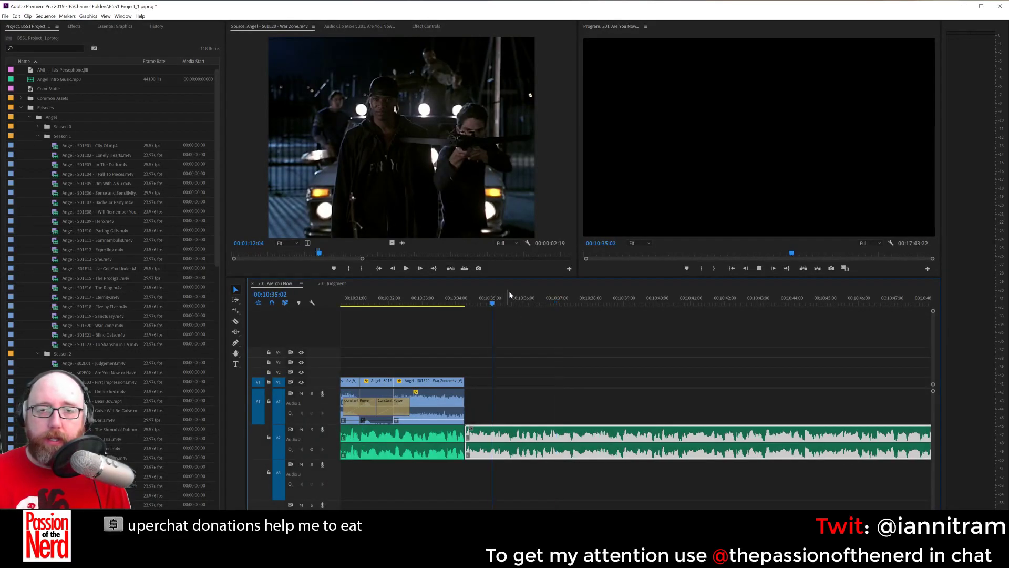
key(space)
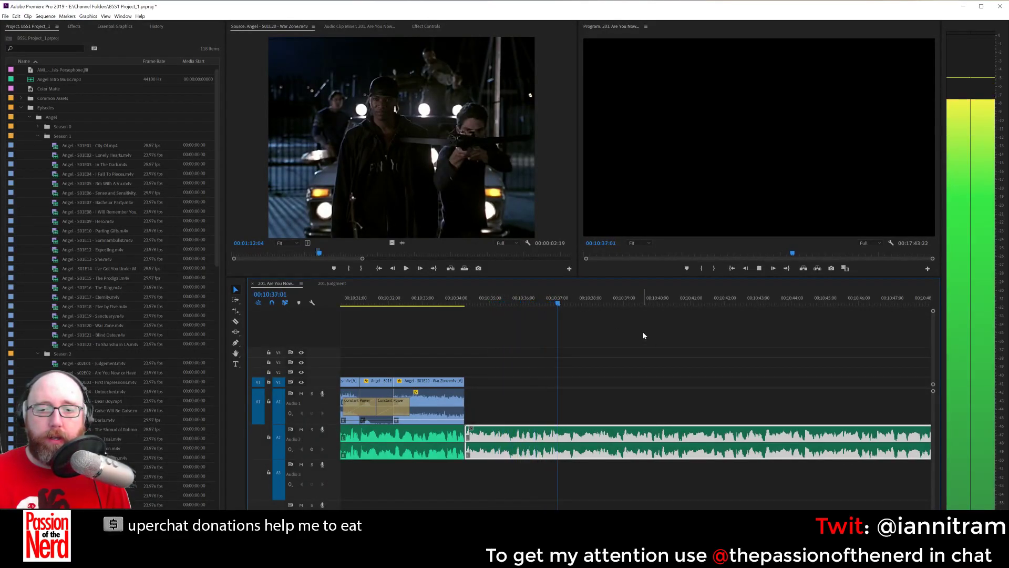
key(space)
Load Angel S01E09 Hero from the Season 1 episodes and look through its footage for a matching shot.
click(37, 135)
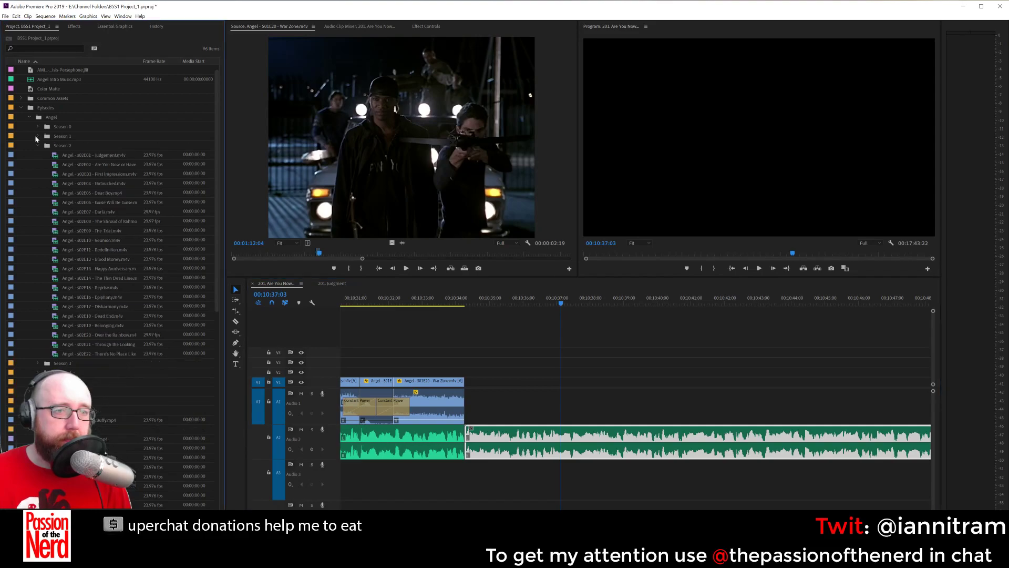
click(37, 135)
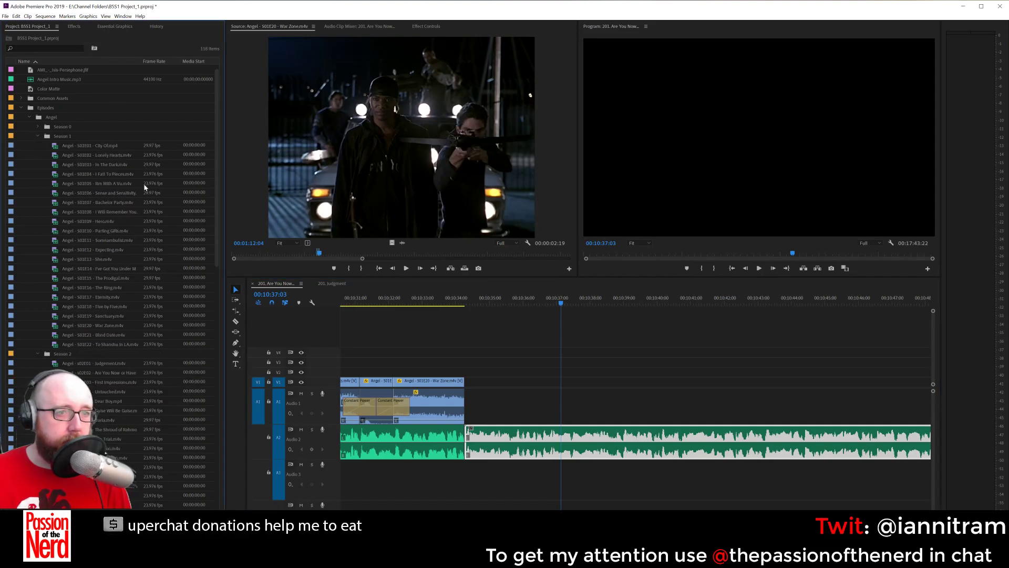
double_click(102, 223)
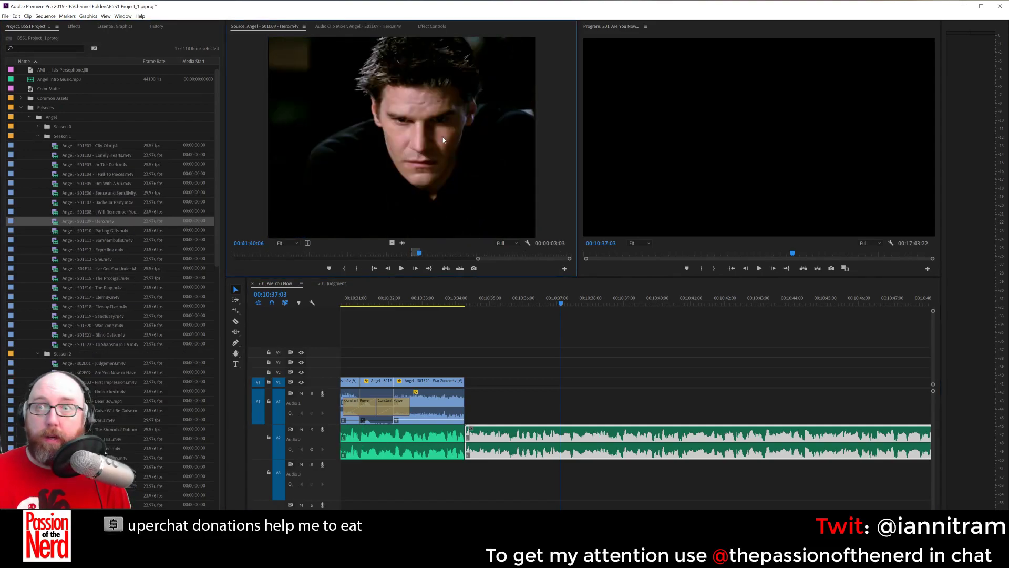
click(246, 260)
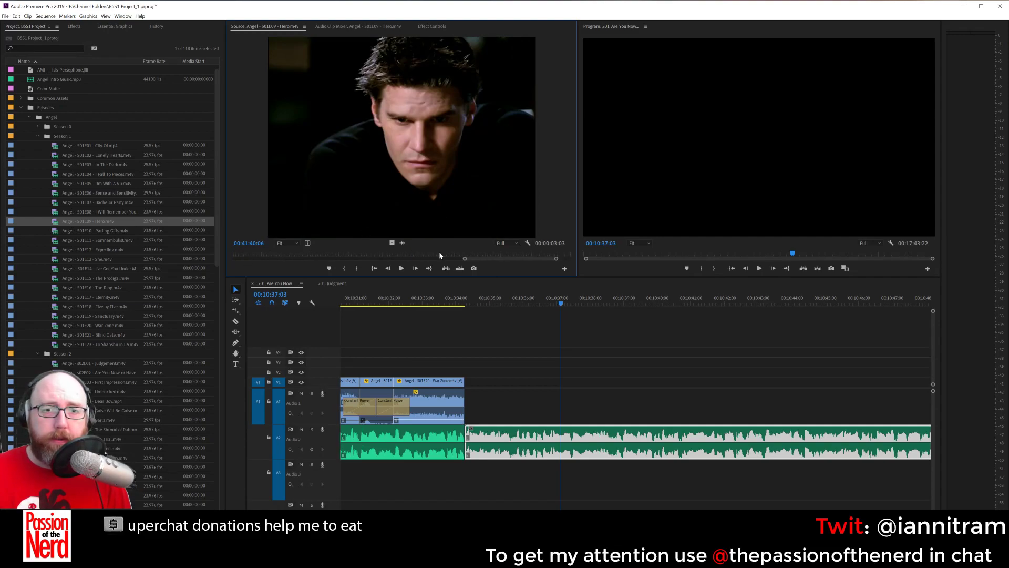
drag(465, 259, 334, 257)
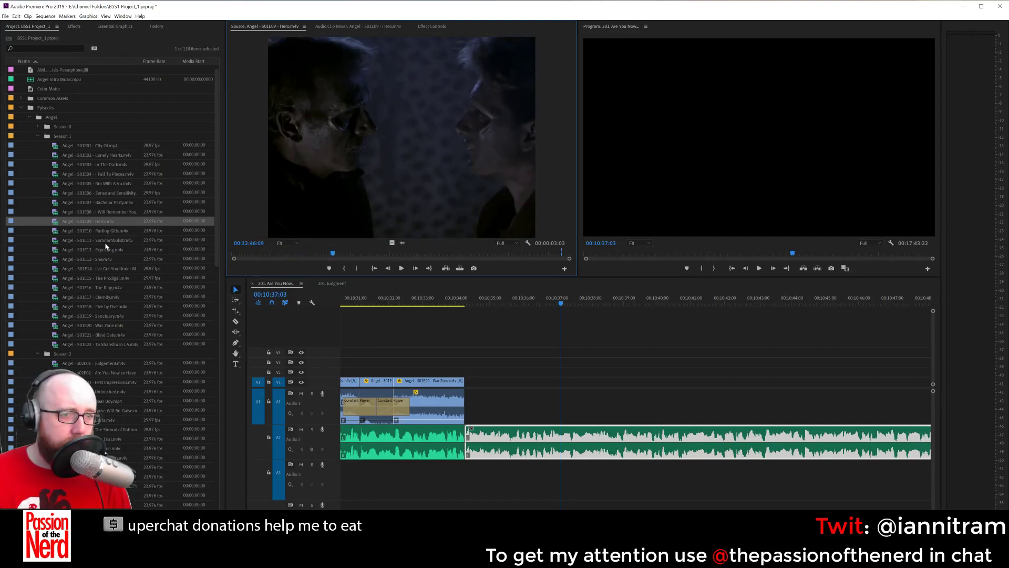
Load Angel S01E13 She and look through its footage up to the hooded woman with sunglasses at 00:19:41:05.
double_click(103, 259)
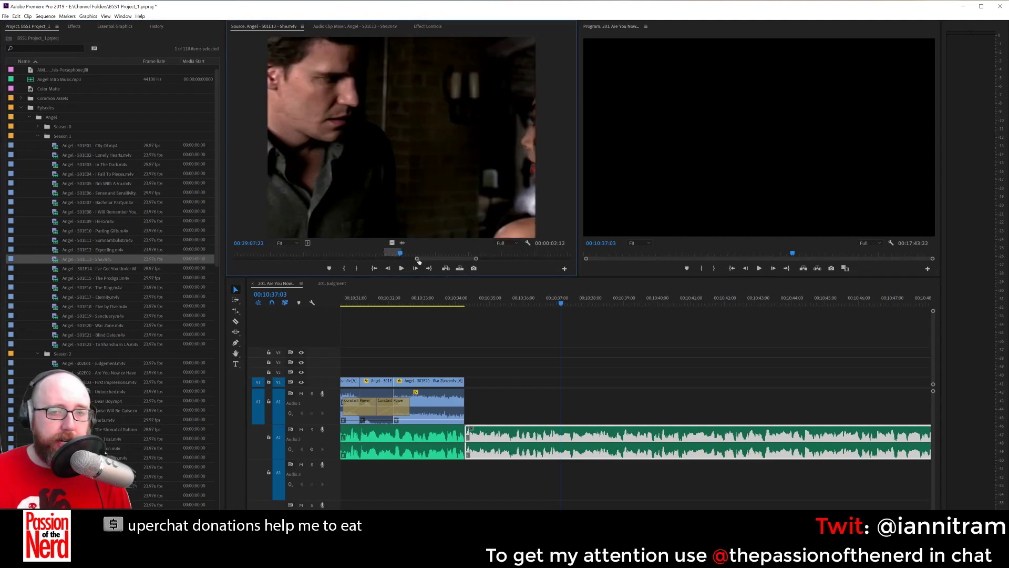
drag(417, 260, 164, 268)
drag(265, 255, 307, 255)
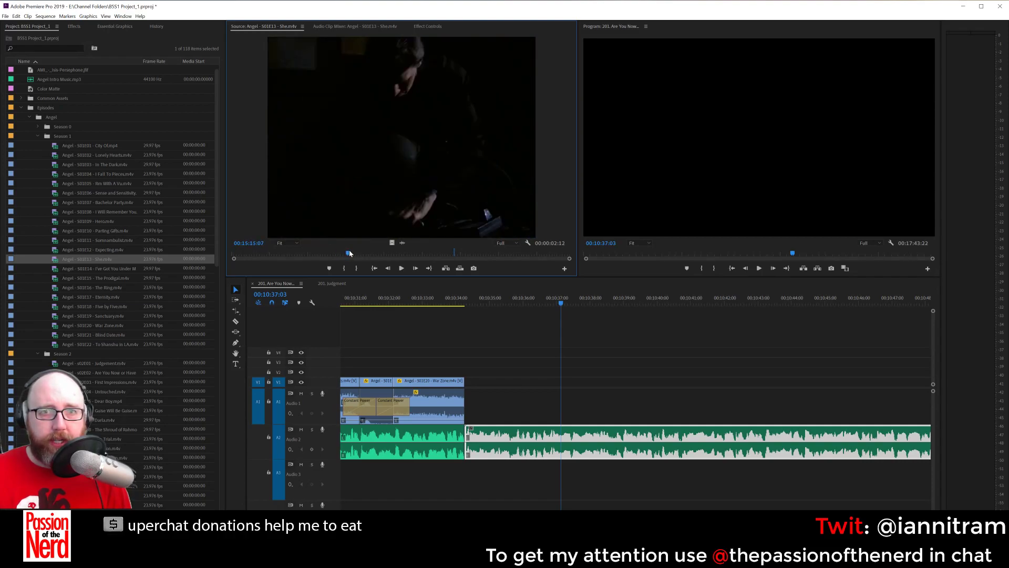
drag(352, 253, 355, 253)
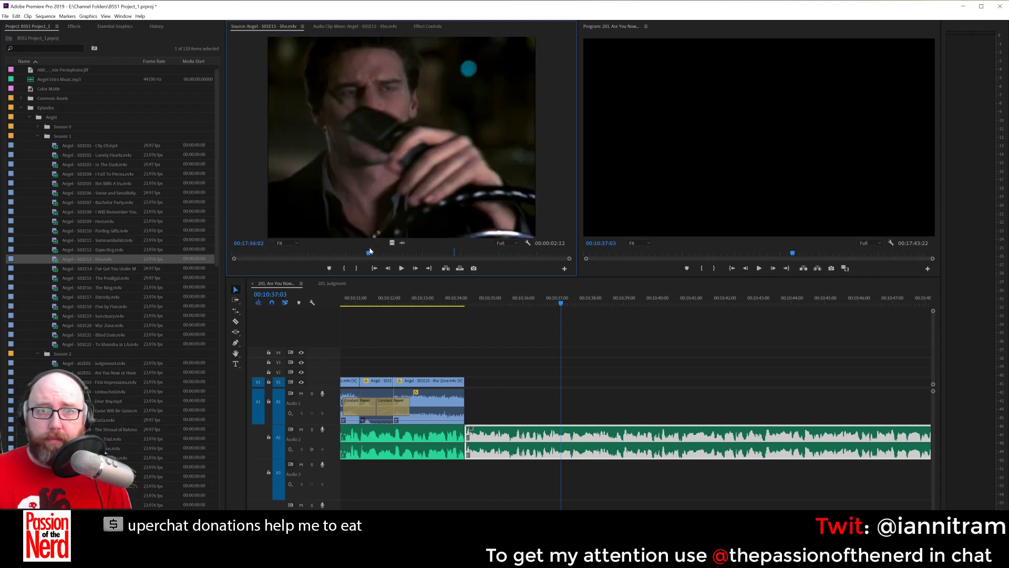
drag(373, 250, 384, 249)
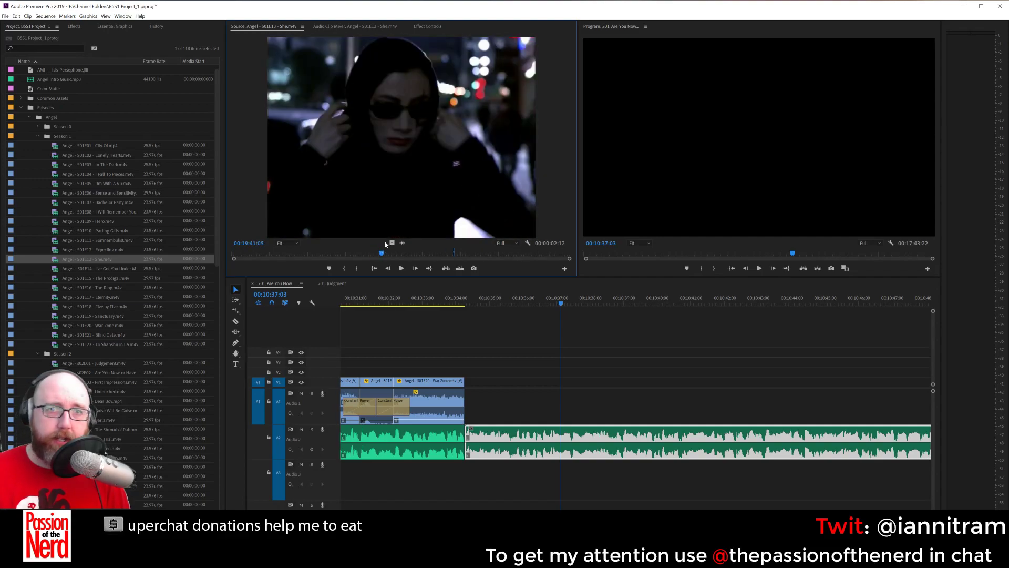
Step back frame by frame through the hooded woman's shot to 00:19:38:20, where she stands on the street.
key(Left)
key(Left)
key(Left)
key(Left)
key(Left)
key(Left)
key(Left)
key(Left)
key(Left)
key(Left)
key(Left)
key(Left)
key(Left)
key(Left)
key(Left)
key(Left)
key(Left)
key(Left)
key(Left)
key(Left)
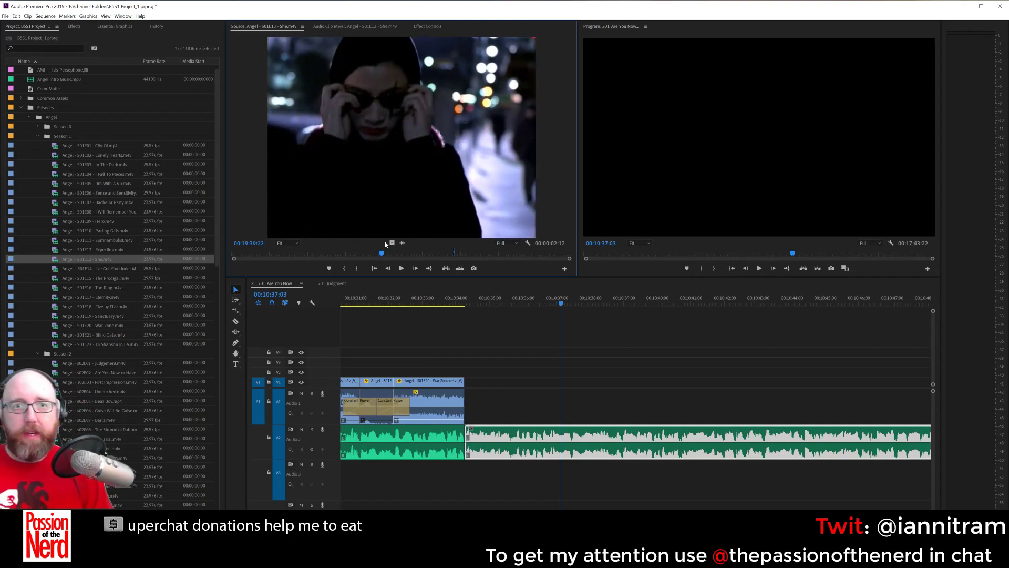
key(Left)
key(Left)
key(Left)
key(Left)
key(Left)
key(Left)
key(Left)
key(Left)
key(Left)
key(Left)
key(Left)
key(Left)
key(Left)
key(Left)
key(Left)
key(Left)
key(Left)
key(Left)
key(Left)
key(Left)
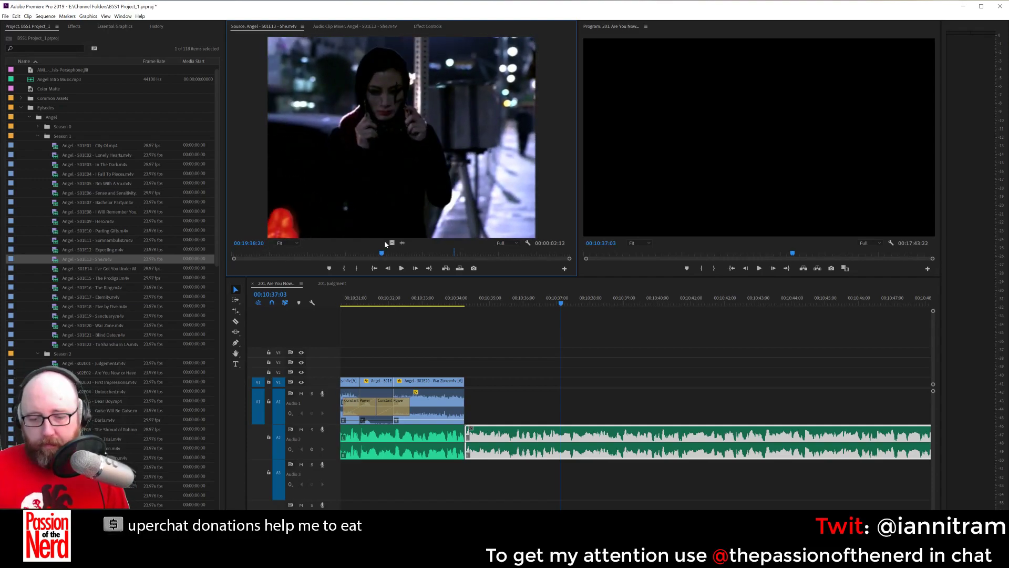
Set the source out point of the hooded woman shot at 00:19:42:11 and place it on V1 and A1 directly after the War Zone clip.
key(space)
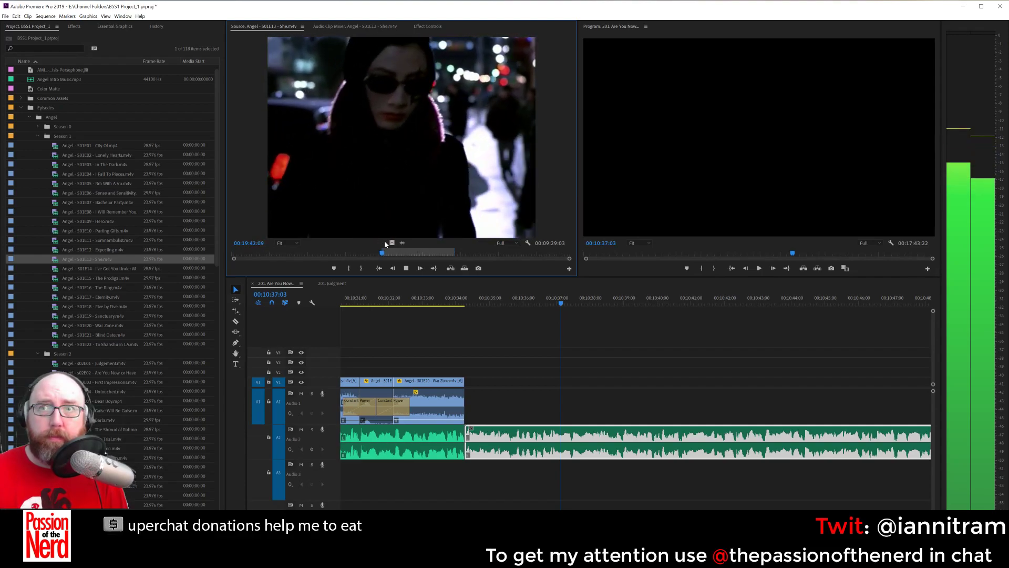
key(space)
key(o)
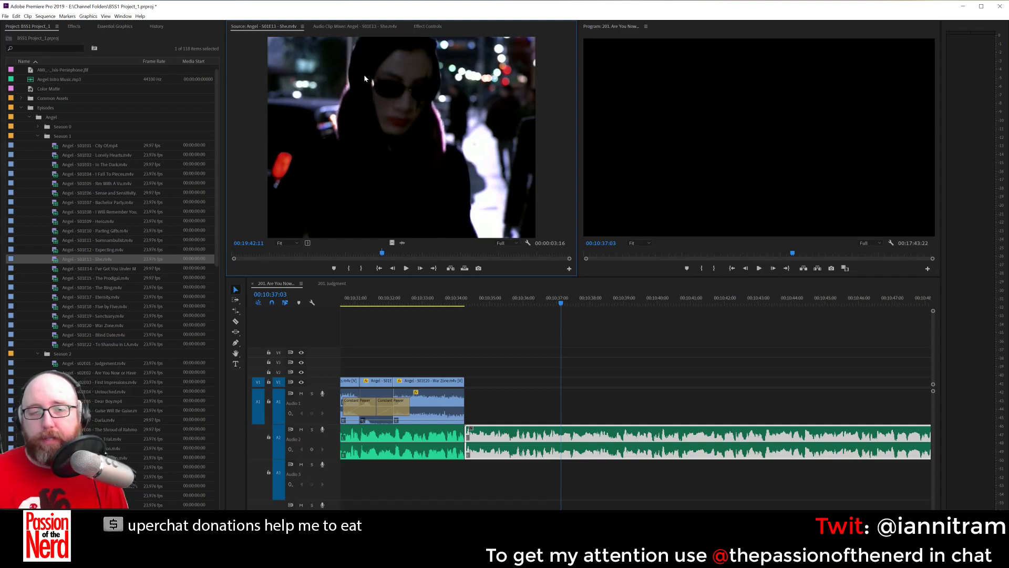
drag(402, 158, 465, 421)
key(ctrl+z)
drag(444, 189, 471, 415)
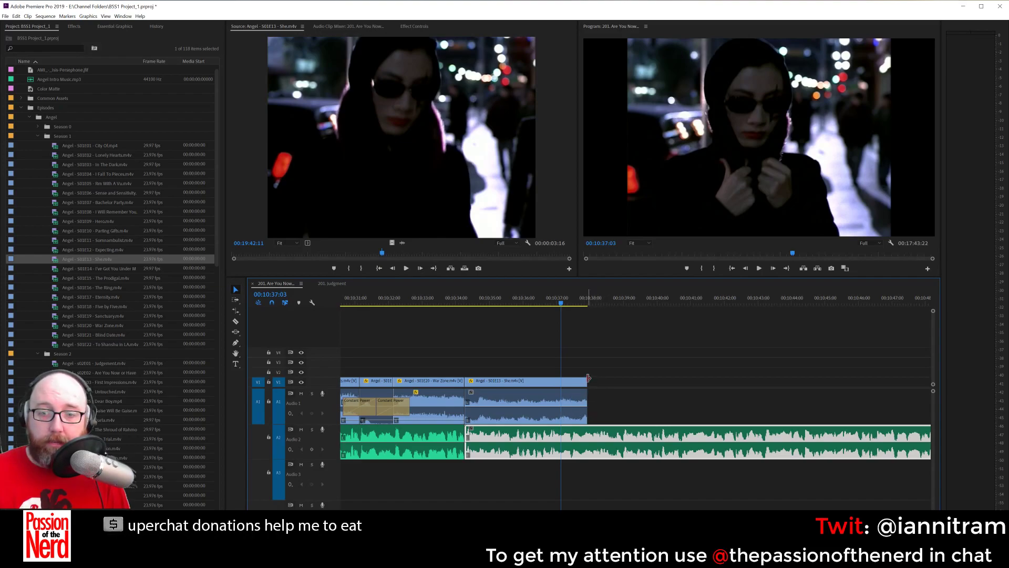
Trim the end of the new She clip to 00:10:37:03, lower its audio level, and save the project.
drag(588, 378, 560, 378)
click(523, 418)
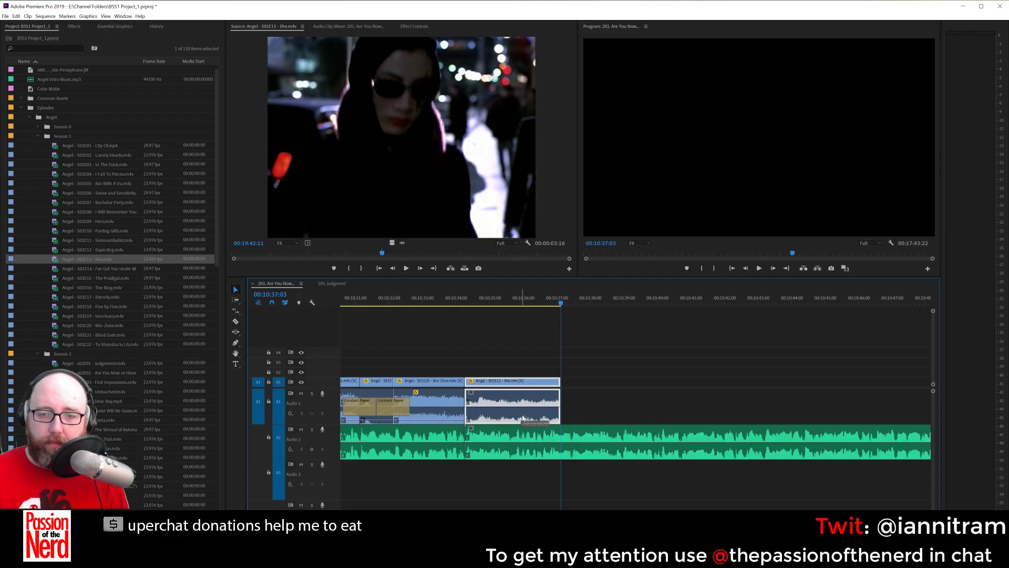
drag(522, 414, 521, 413)
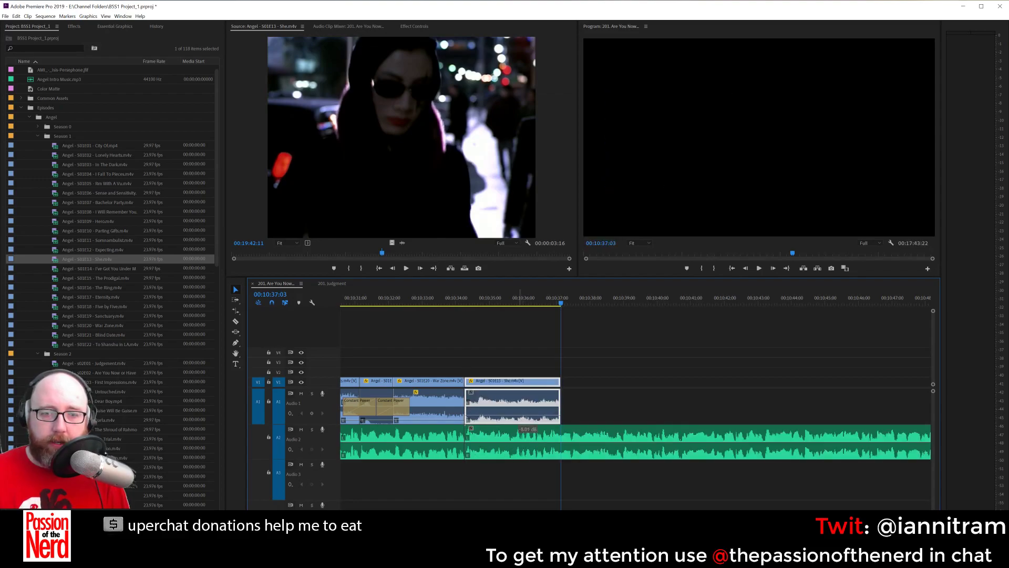
key(ctrl+s)
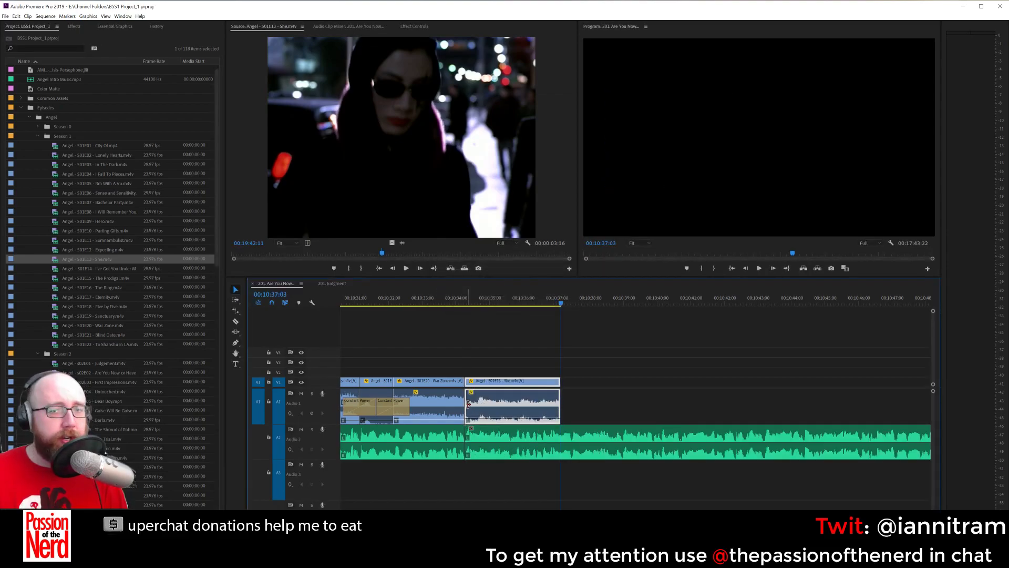
Apply default transitions at the War Zone–She cut, remove the video Cross Dissolve to keep only the audio Constant Power fade, and save.
right_click(466, 398)
click(492, 455)
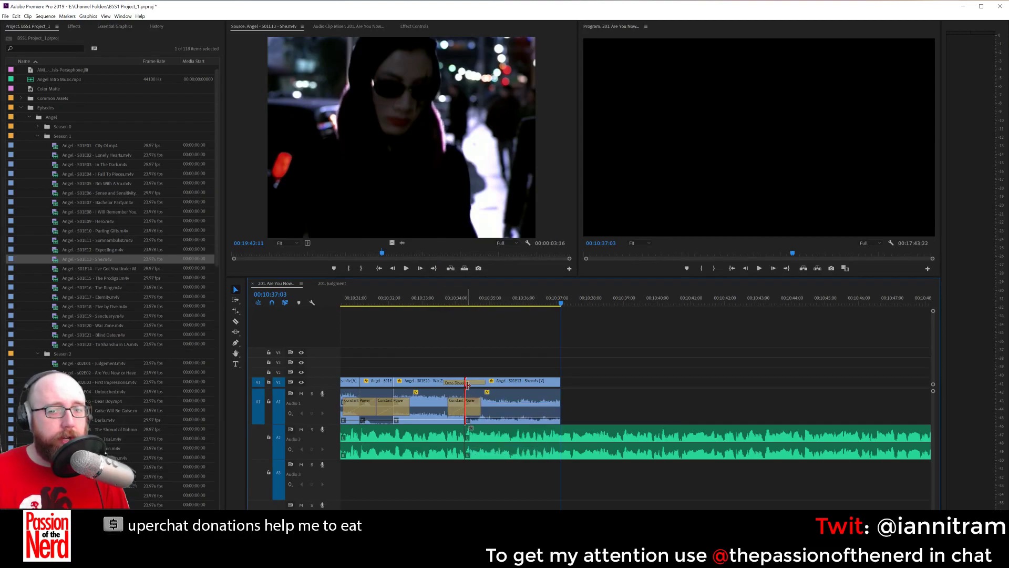
drag(468, 386, 481, 384)
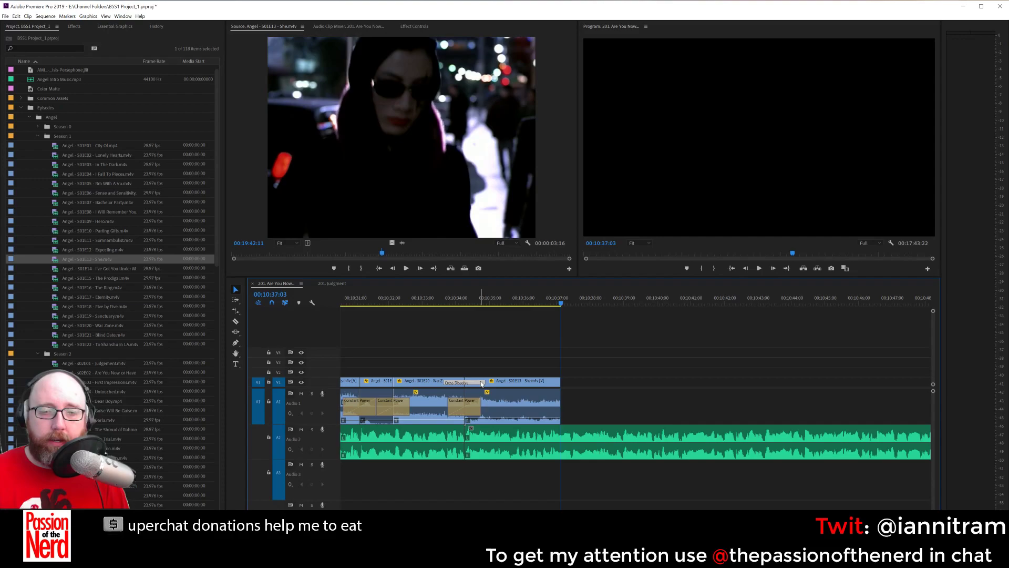
key(Delete)
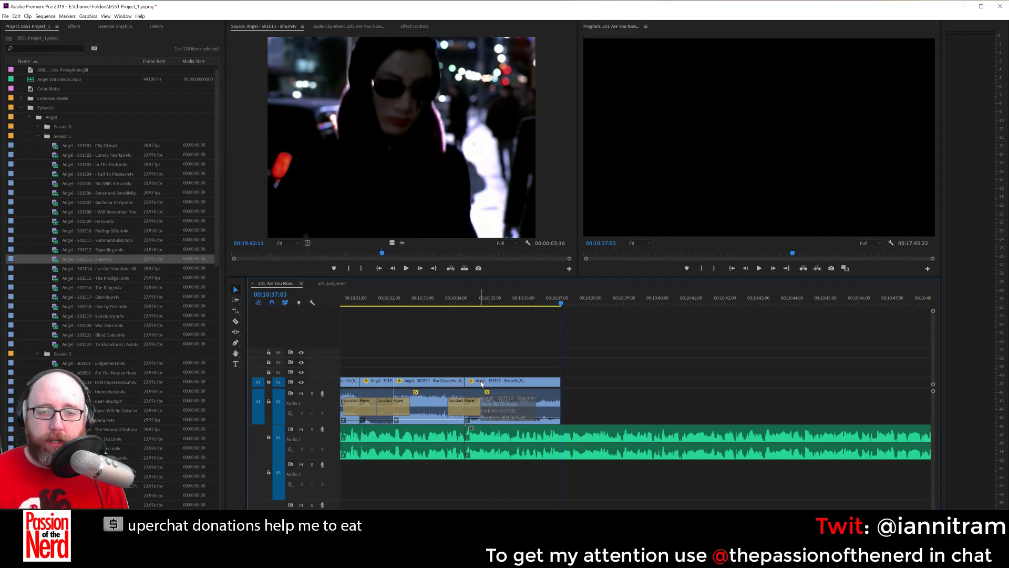
key(ctrl+s)
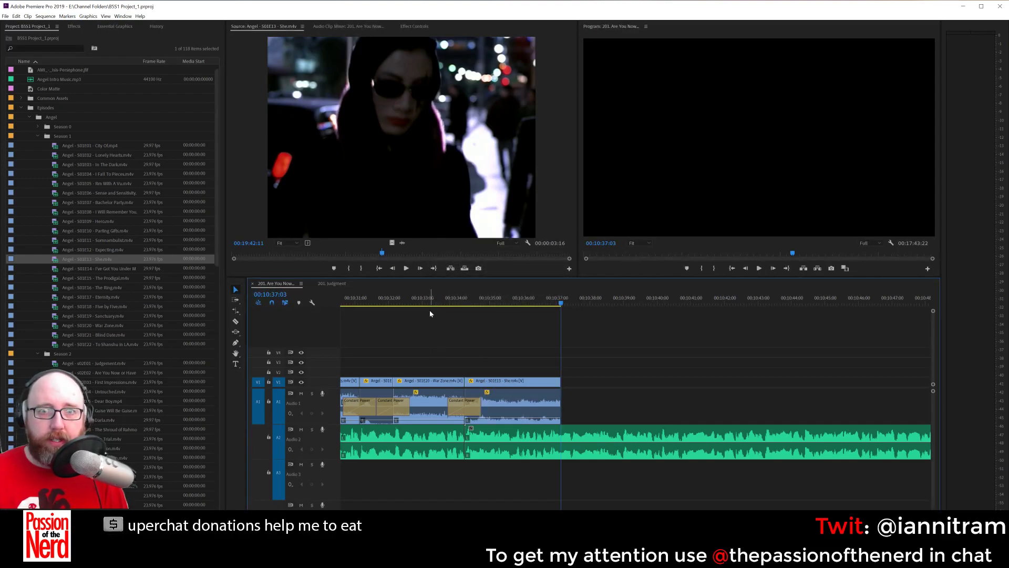
Play the sequence from 00:10:33:09 to review the new cut, stopping at 00:10:38:21.
click(436, 298)
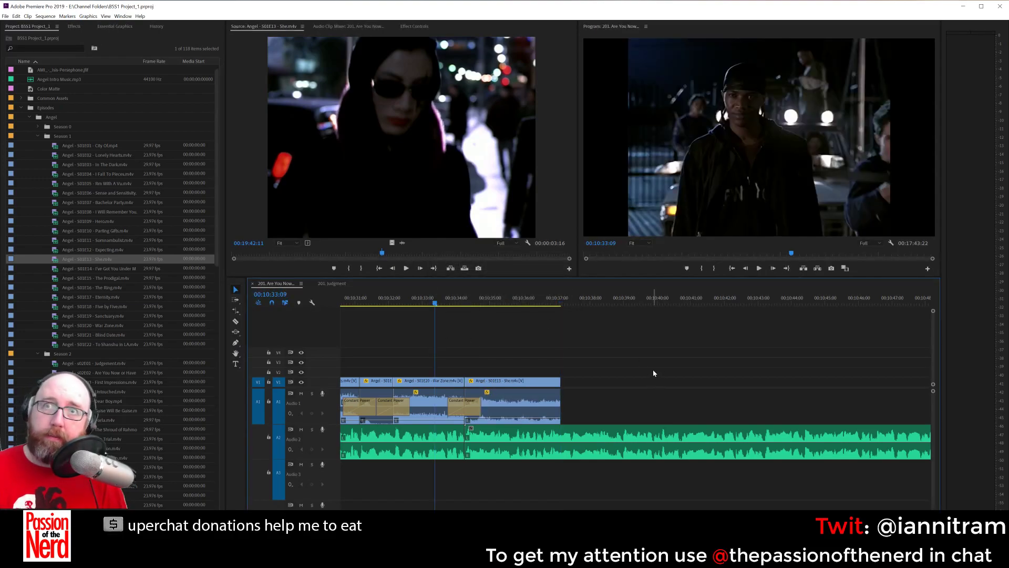
key(space)
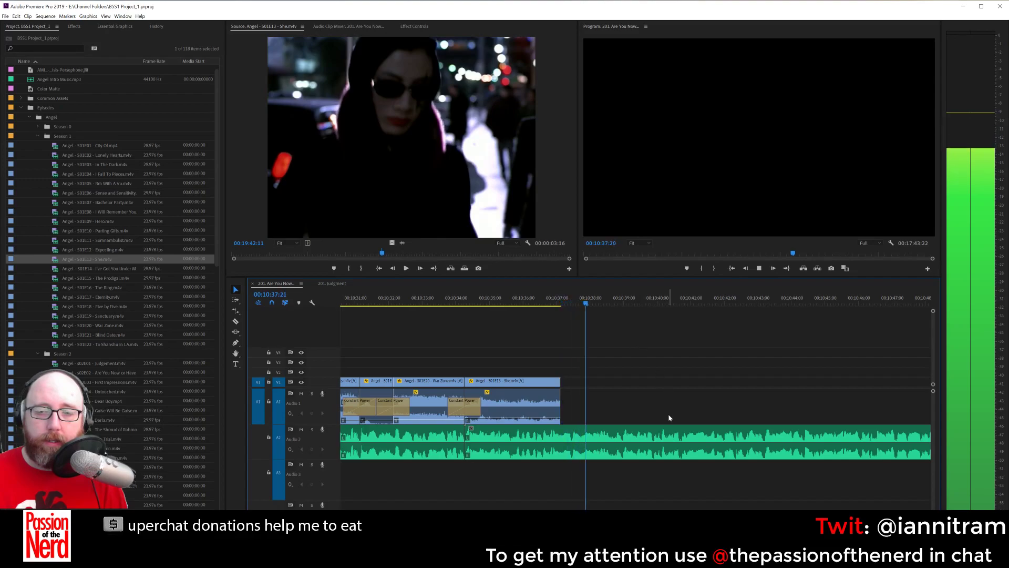
key(space)
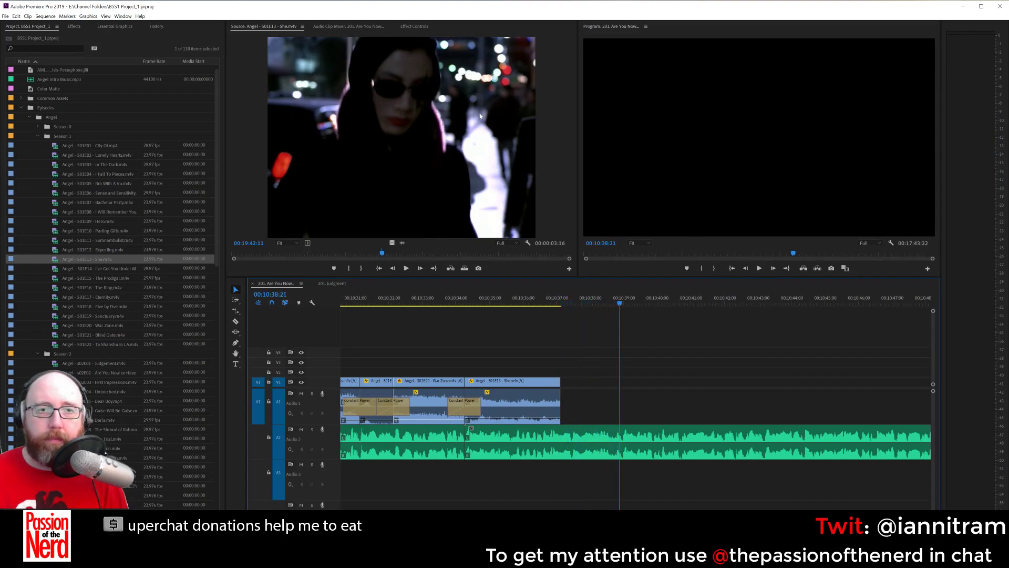
Mark the mansion fountain shot in the She episode, ending at 00:32:50:16, and place it after the last clip, running to 00:10:38:21.
drag(404, 255, 483, 255)
key(i)
key(space)
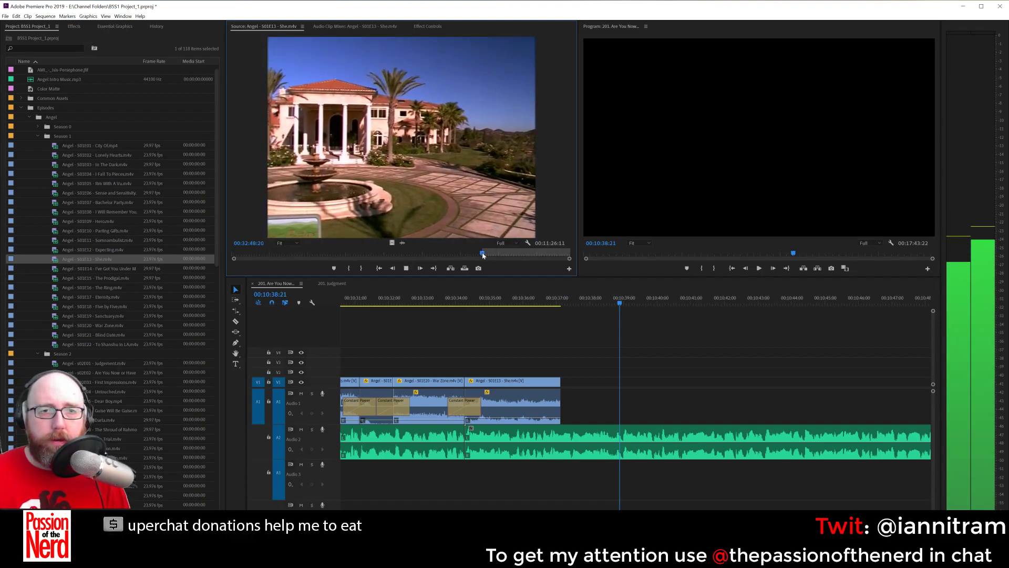
key(space)
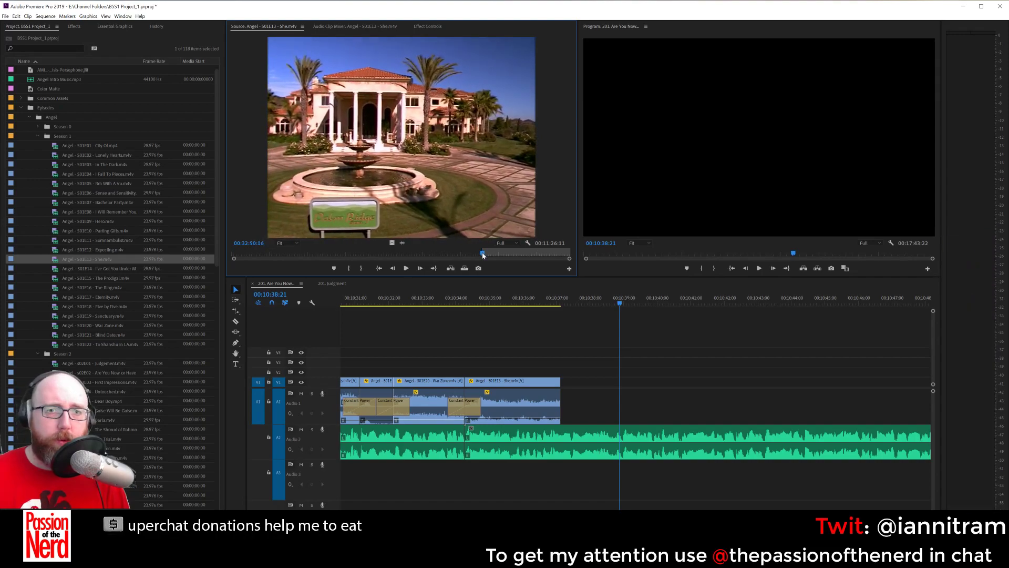
key(o)
drag(391, 243, 565, 394)
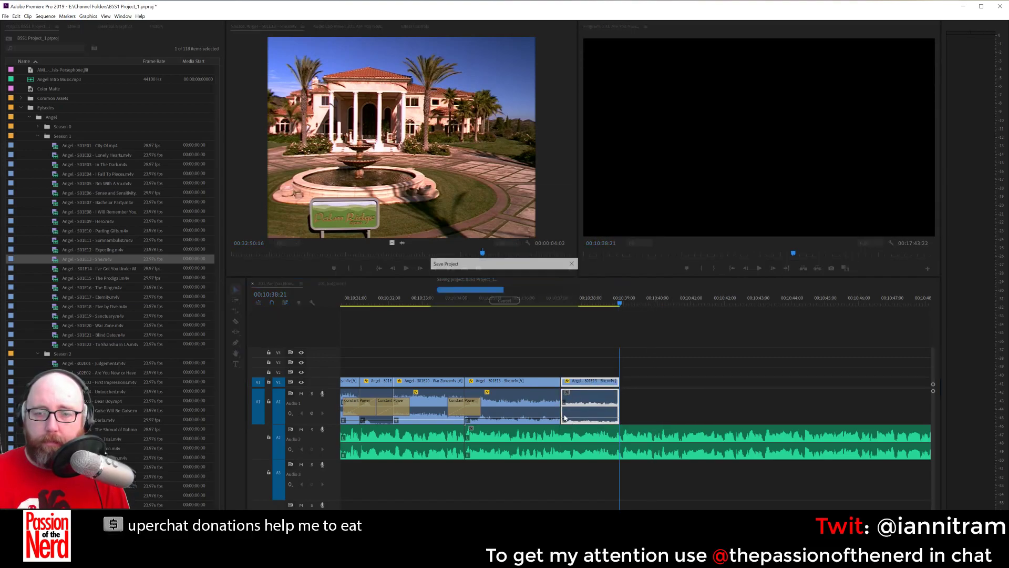
Apply default transitions at the cut before the mansion clip and delete the video Cross Dissolve, keeping the Constant Power audio fade.
right_click(563, 405)
click(599, 451)
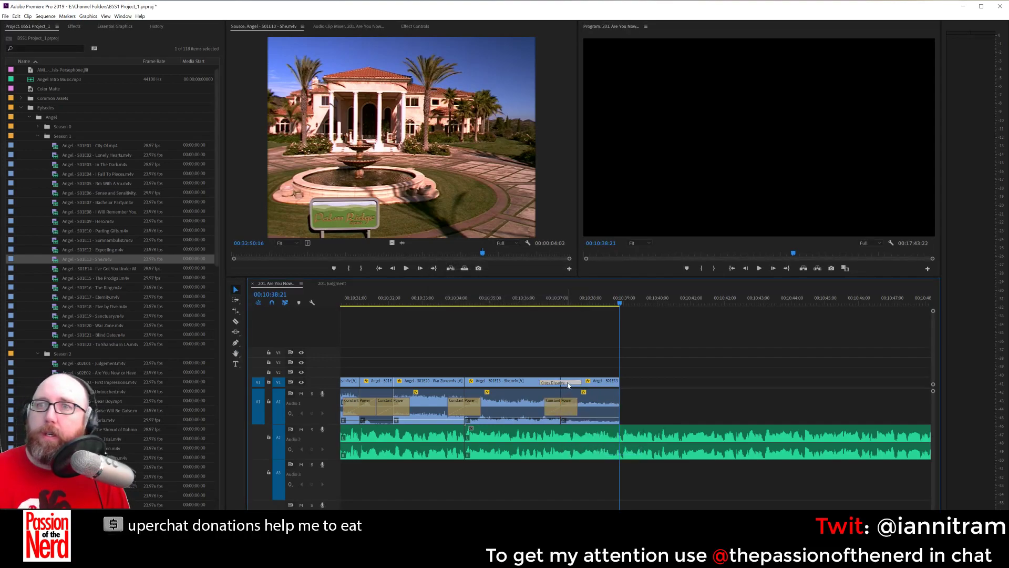
key(Delete)
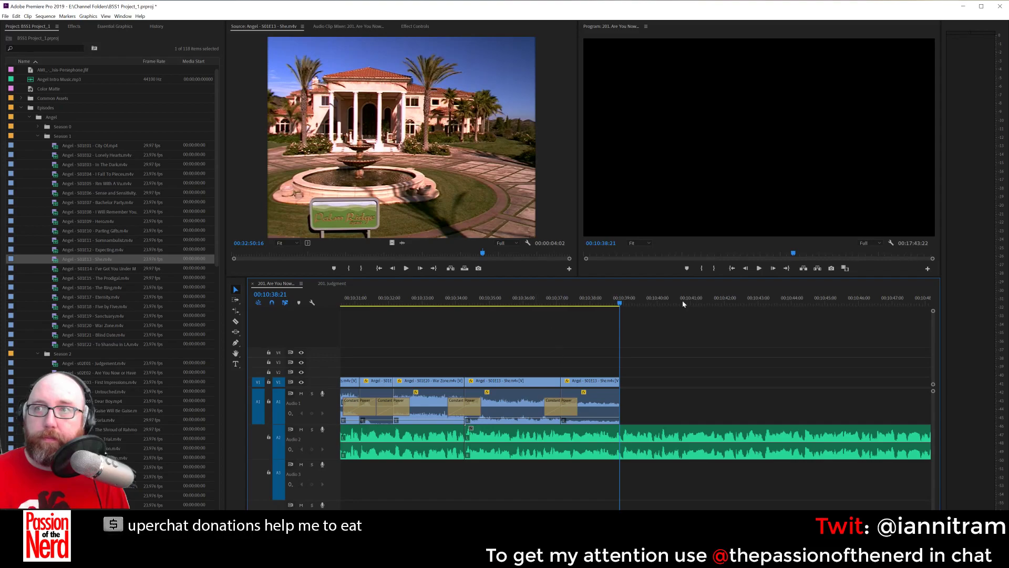
Play the sequence from just before the mansion clip and stop at 00:10:40:00.
click(558, 299)
key(space)
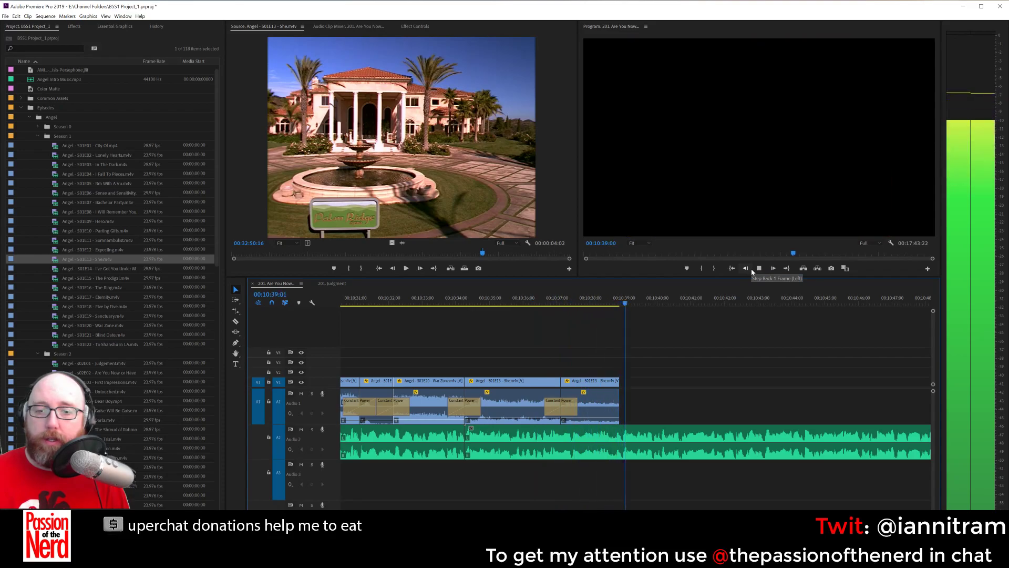
key(space)
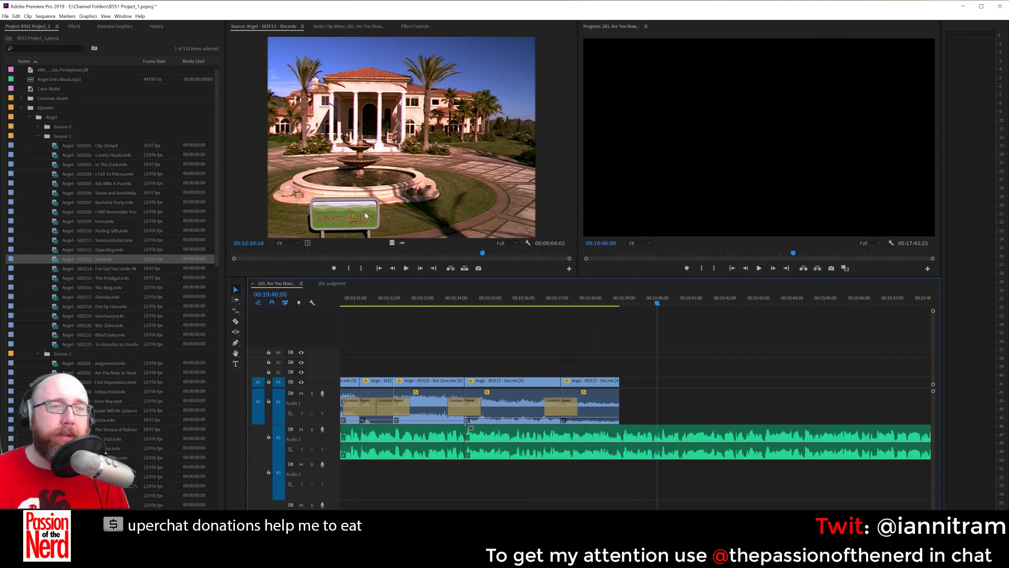
Collapse the Episodes bin and the exported Angel videos bin, and expand the B-Roll bin of the 202 Angel guide.
click(38, 135)
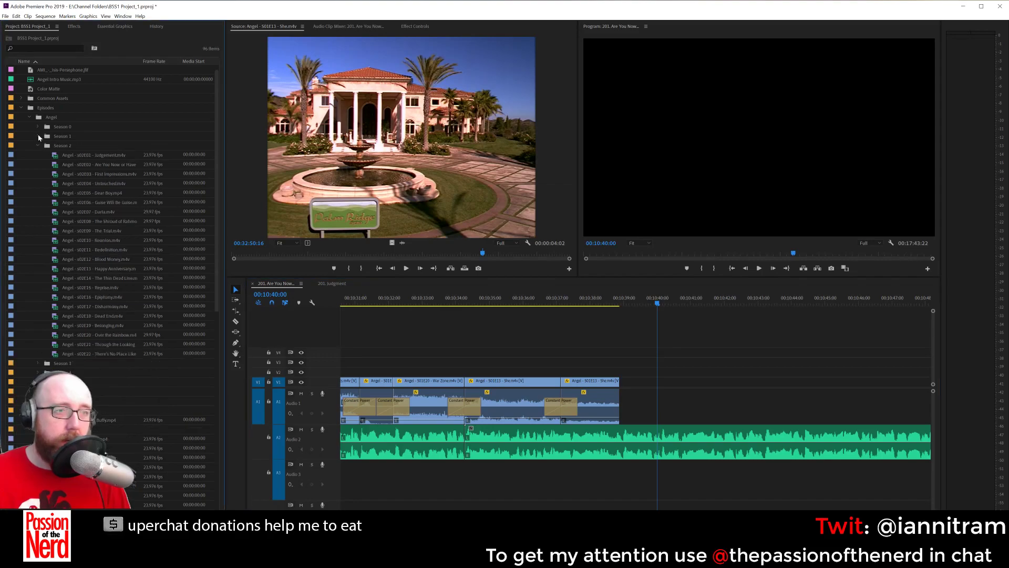
click(30, 117)
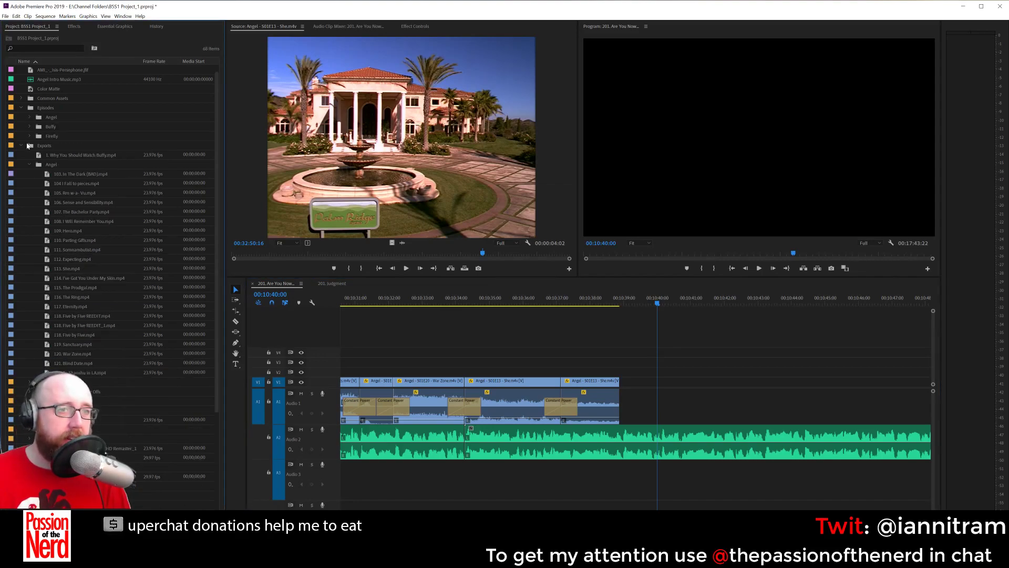
click(30, 164)
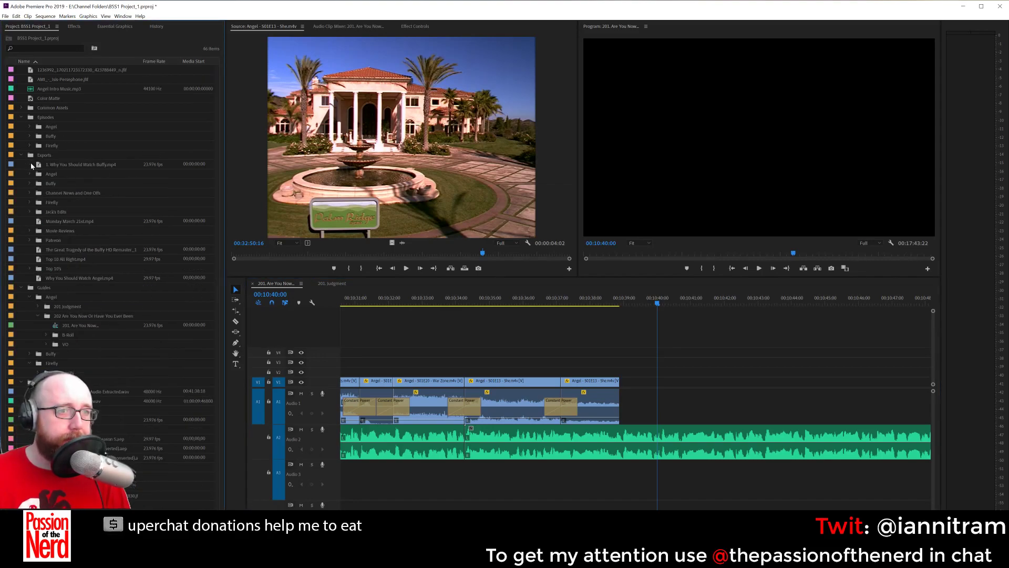
click(21, 117)
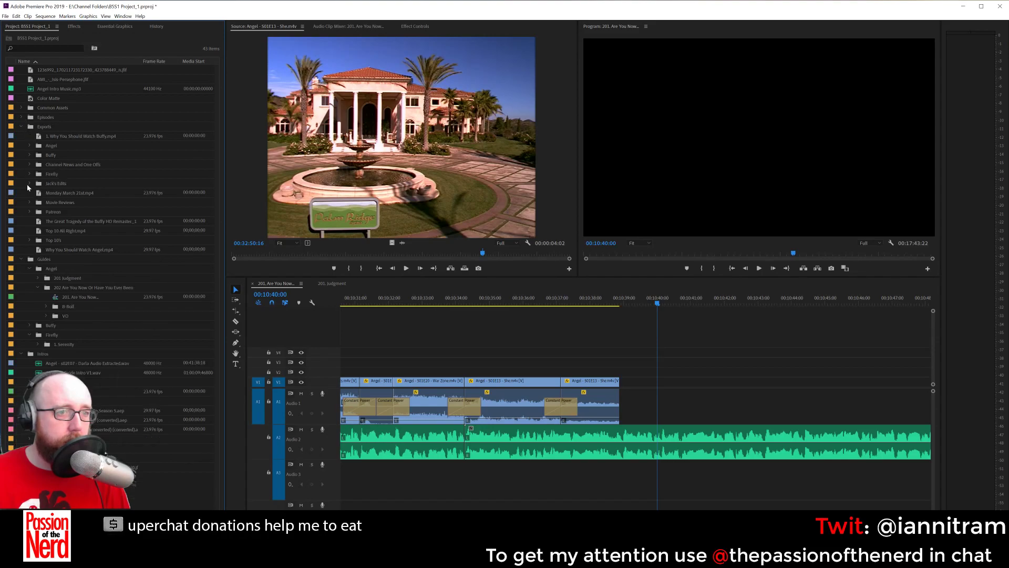
click(47, 307)
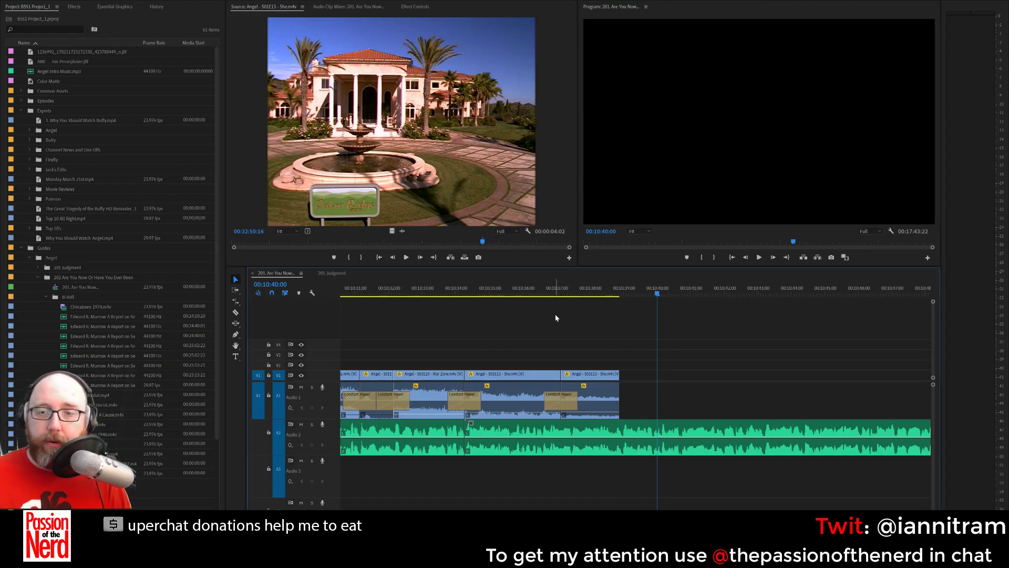
Replay the sequence across the last clips and stop at 00:10:40:20, where the next shot should end.
click(541, 292)
key(space)
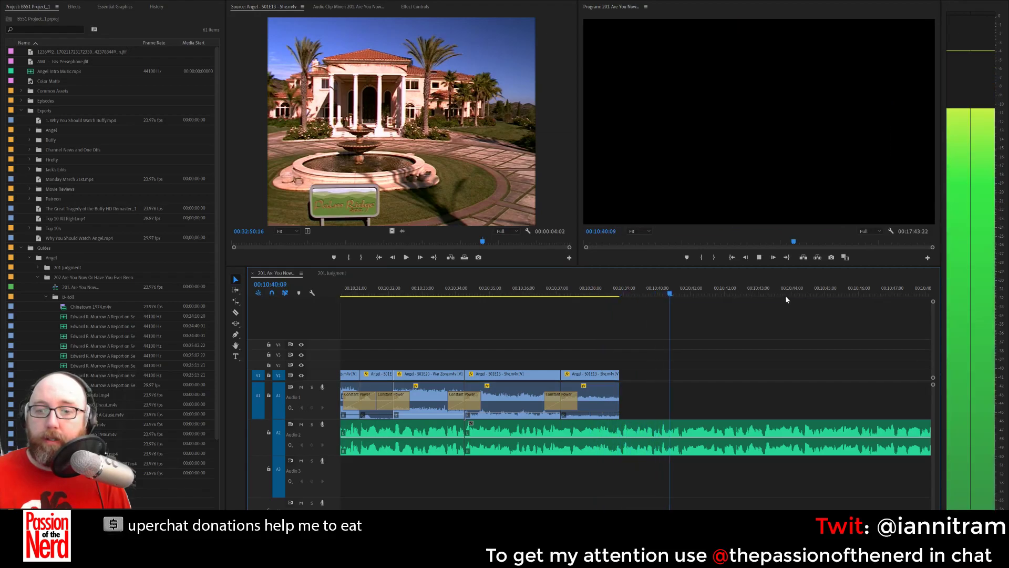
key(space)
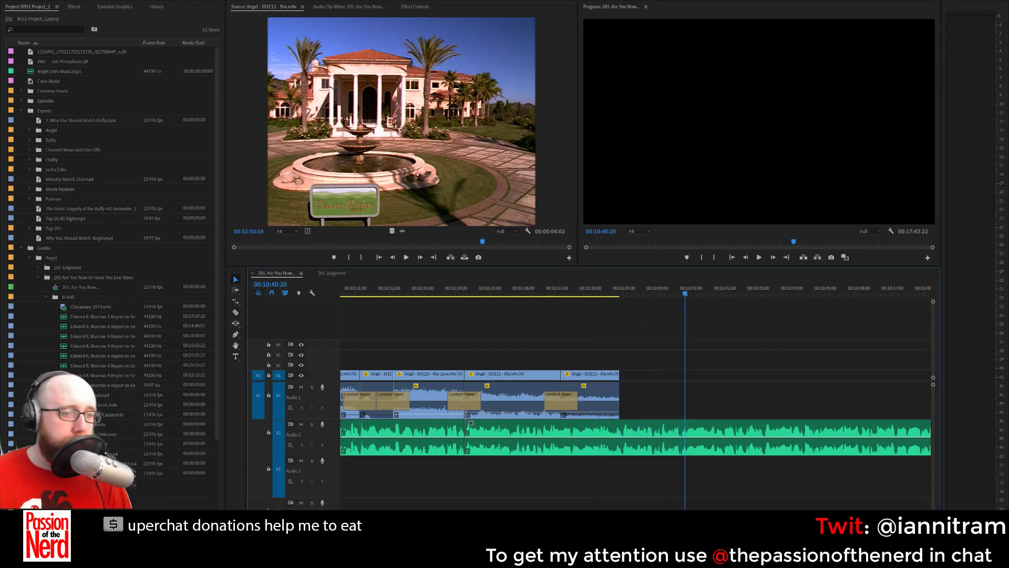
Open The Big Sleep from the B-Roll bin and scan the film for a usable noir shot.
double_click(105, 434)
click(301, 242)
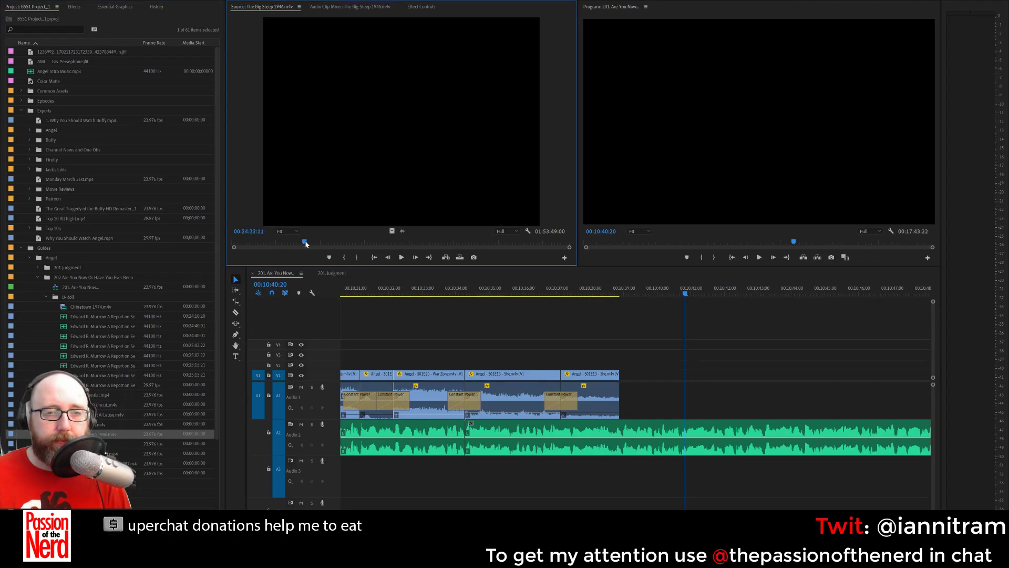
drag(309, 244, 313, 243)
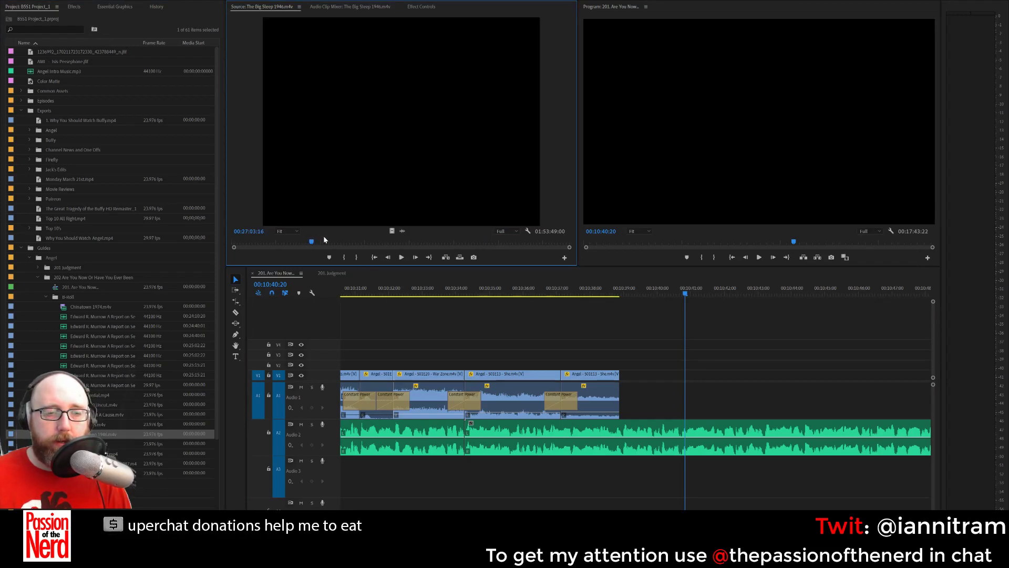
drag(328, 241, 364, 243)
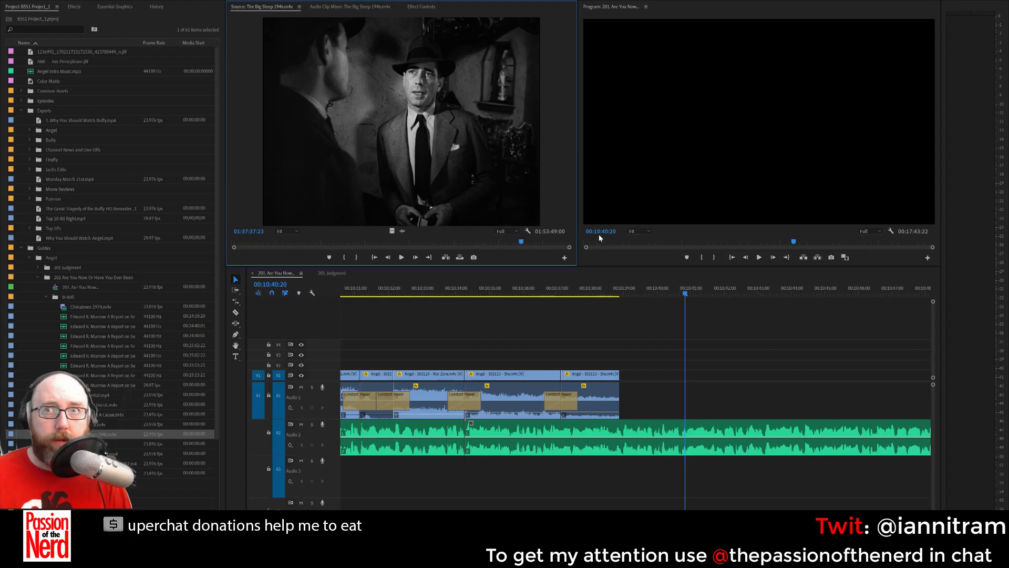
click(537, 241)
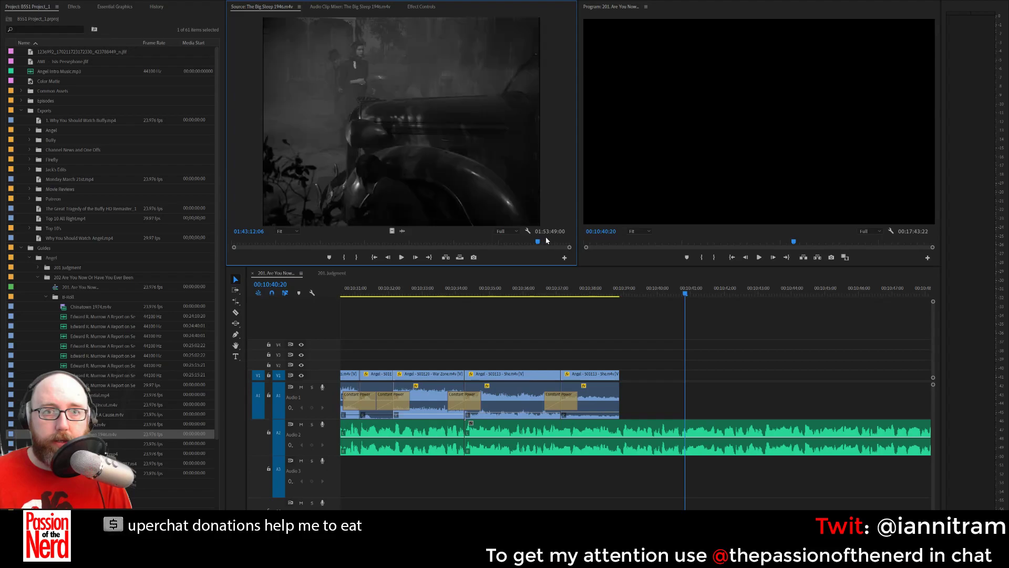
key(space)
key(space)
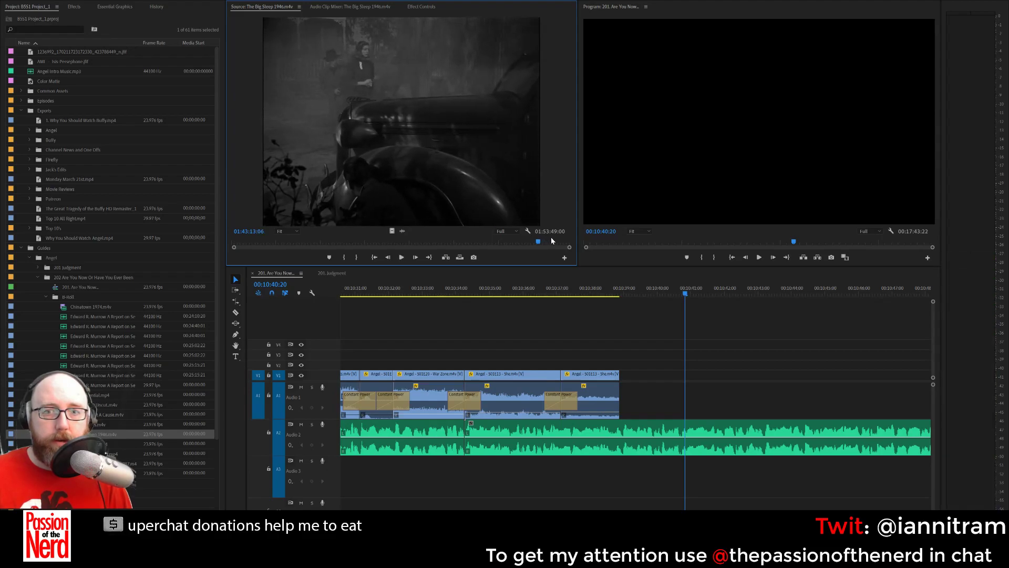
click(551, 241)
click(240, 241)
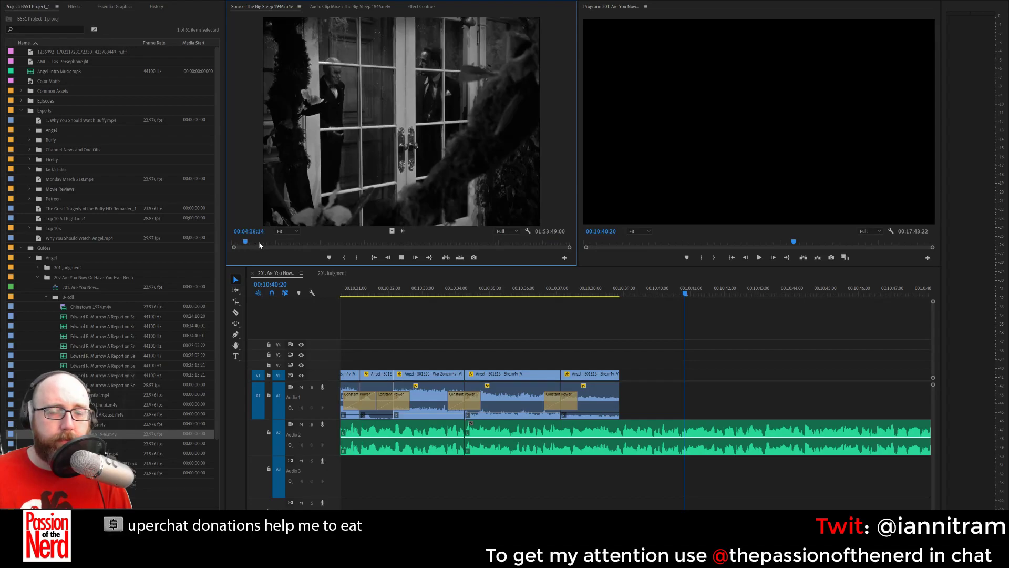
key(space)
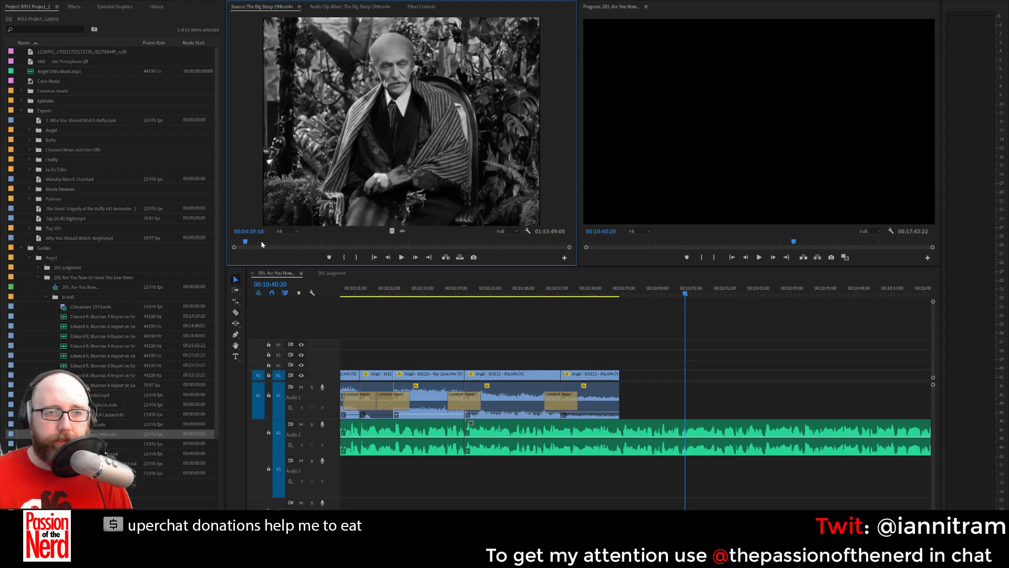
click(263, 240)
click(275, 240)
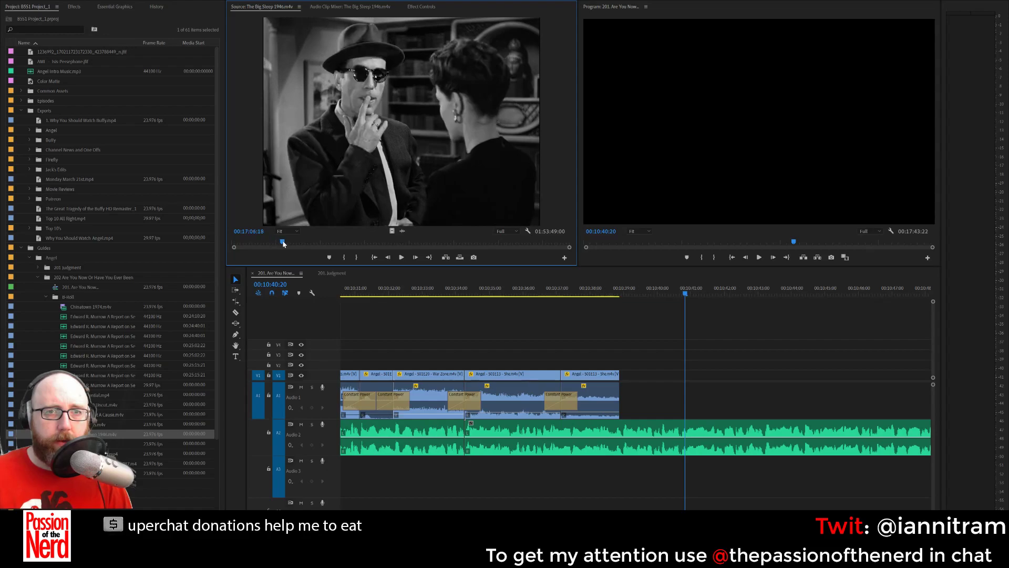
Mark The Big Sleep's shot of the car parked in the rain from 00:19:37:23 to 00:19:39:15.
click(287, 242)
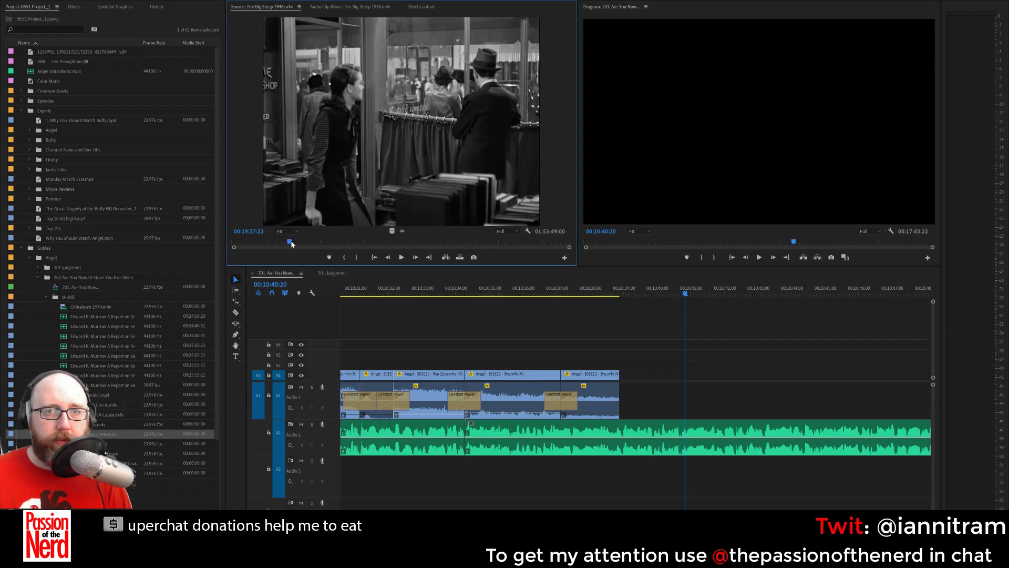
click(289, 242)
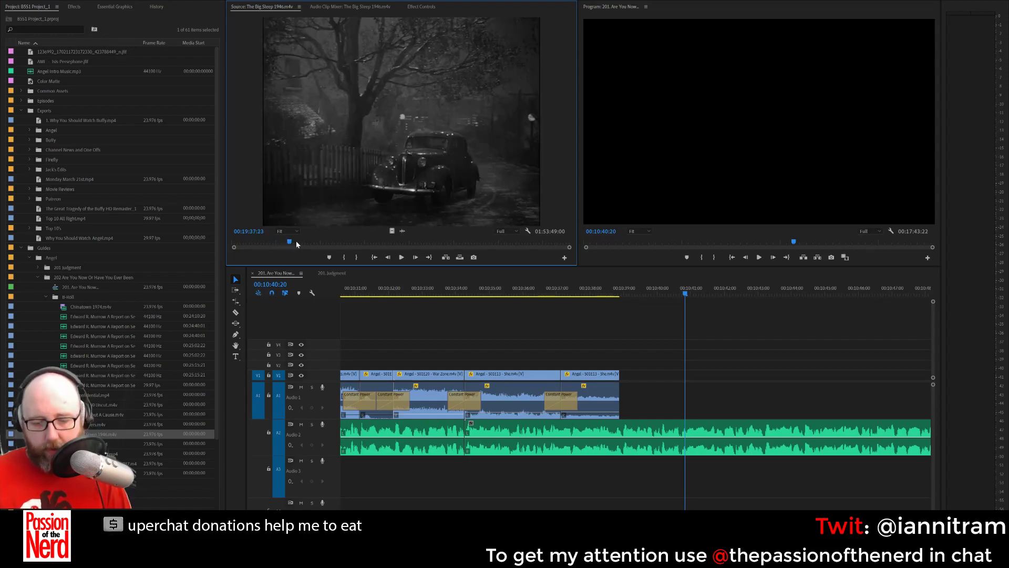
key(space)
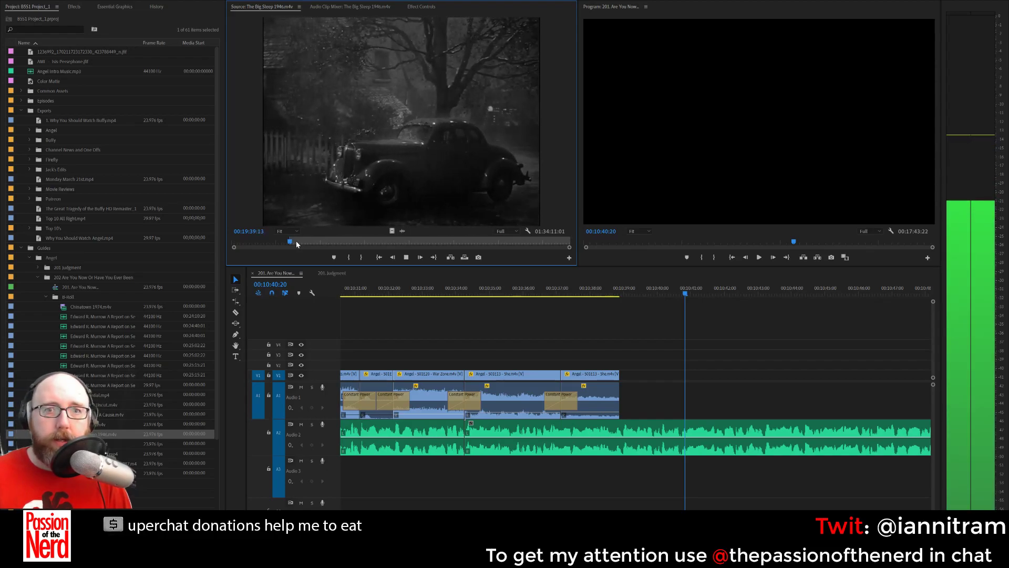
key(space)
Place the car shot on V1 and A1 so it ends at 00:10:40:20, and lower its audio level.
drag(433, 114, 660, 388)
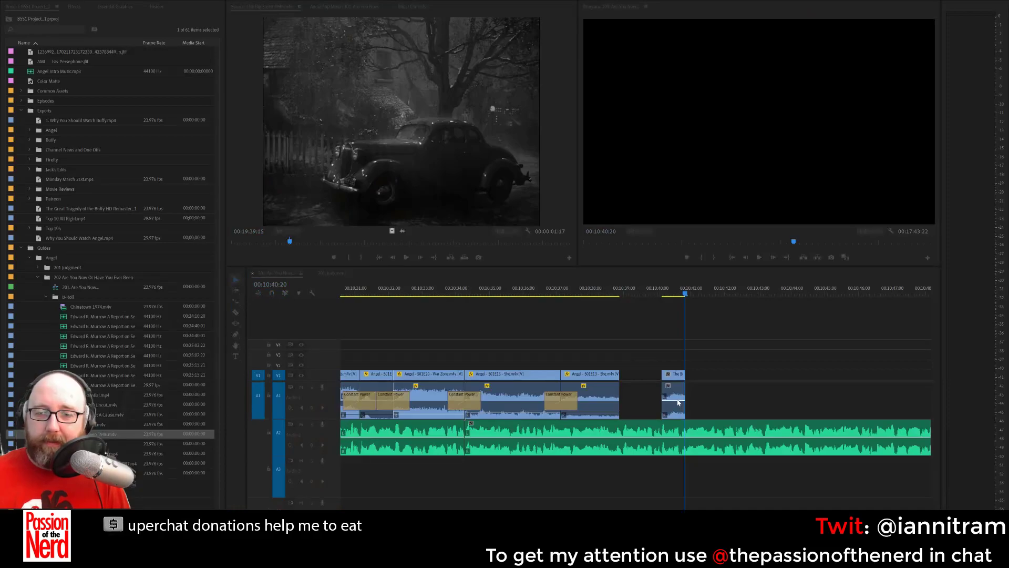
drag(677, 402, 680, 413)
click(715, 400)
Move the Big Sleep clip to start at 00:10:40:02, and play the sequence on to 00:10:43:02.
click(611, 288)
key(space)
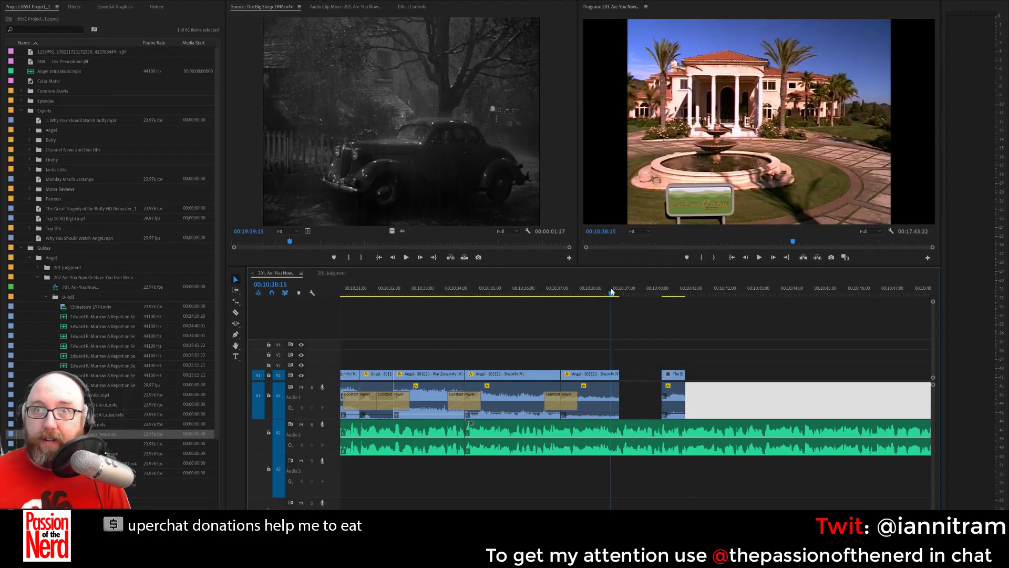
key(space)
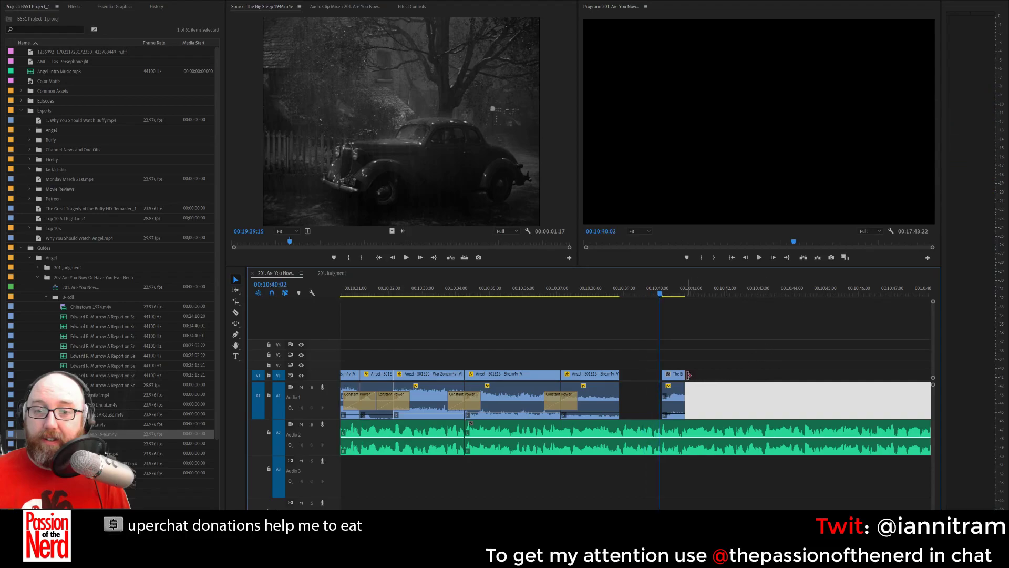
click(667, 379)
drag(667, 379, 666, 379)
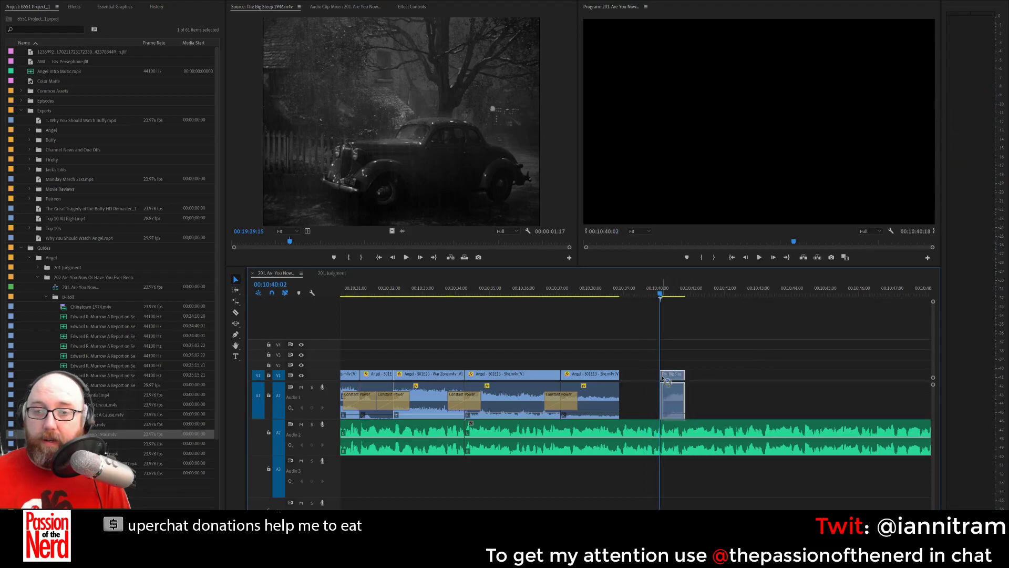
key(space)
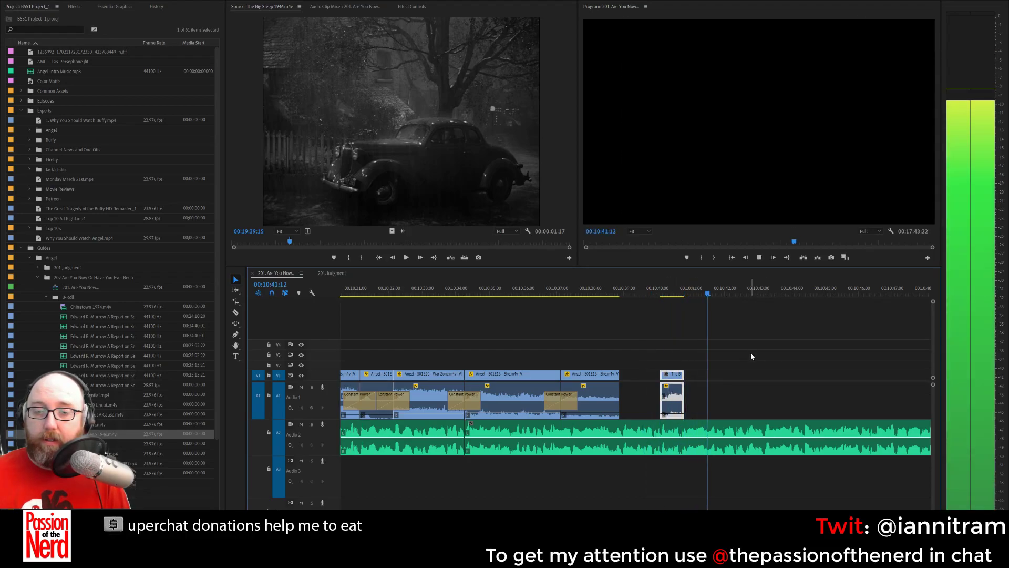
key(space)
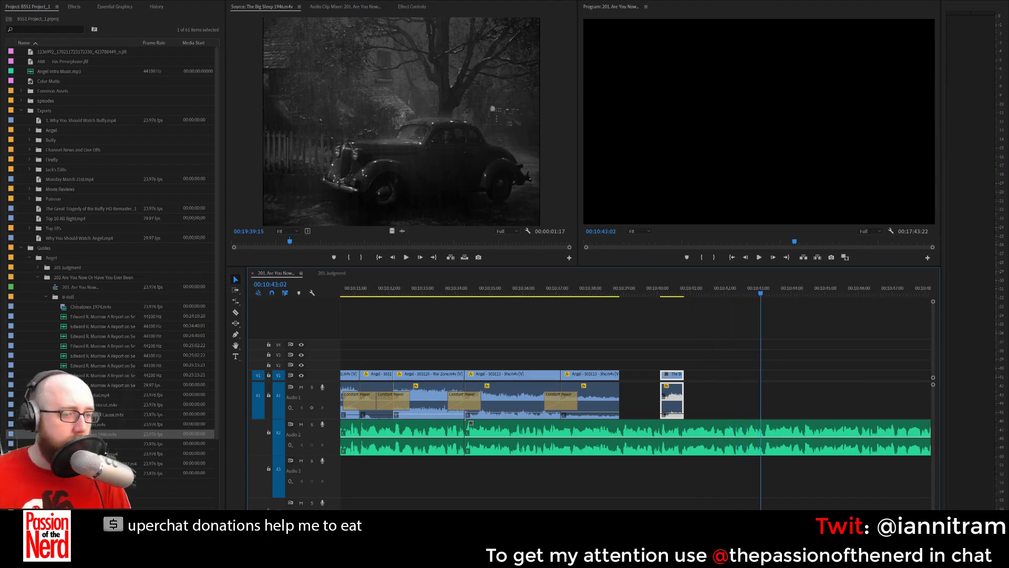
Open LA Confidential.mp4 from the B-Roll bin and scan its opening minutes for a usable shot.
double_click(102, 395)
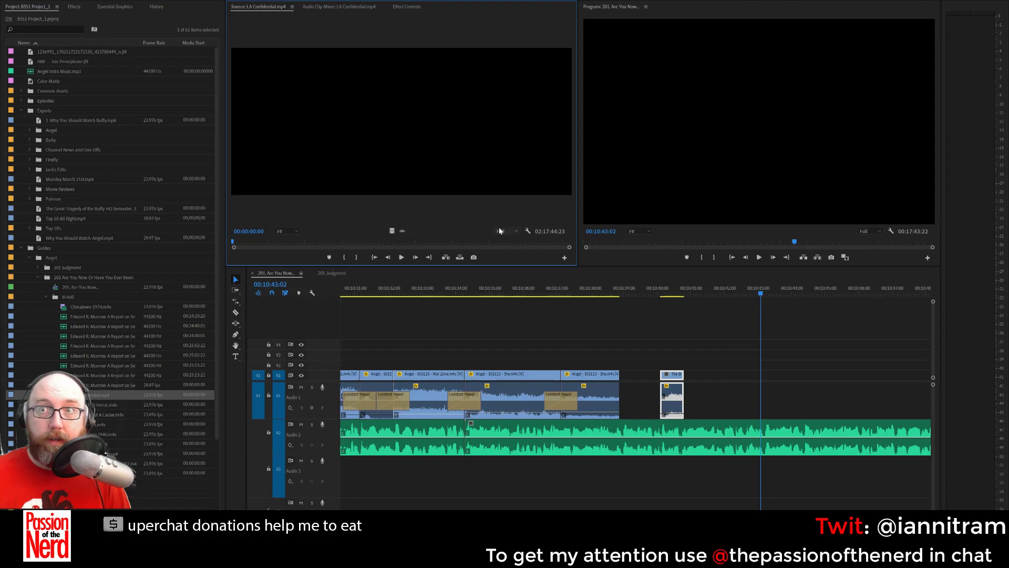
click(400, 242)
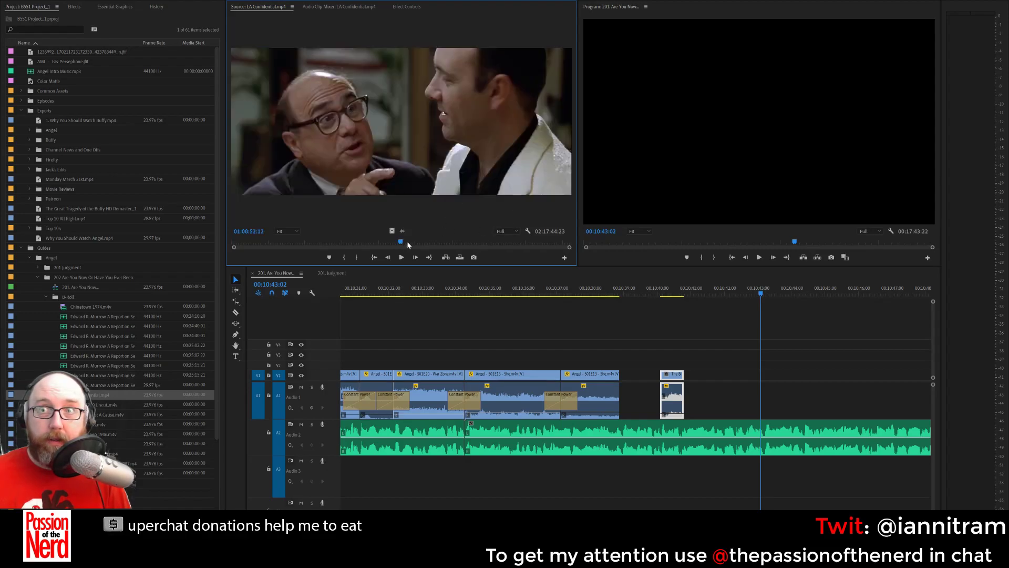
drag(409, 241, 358, 257)
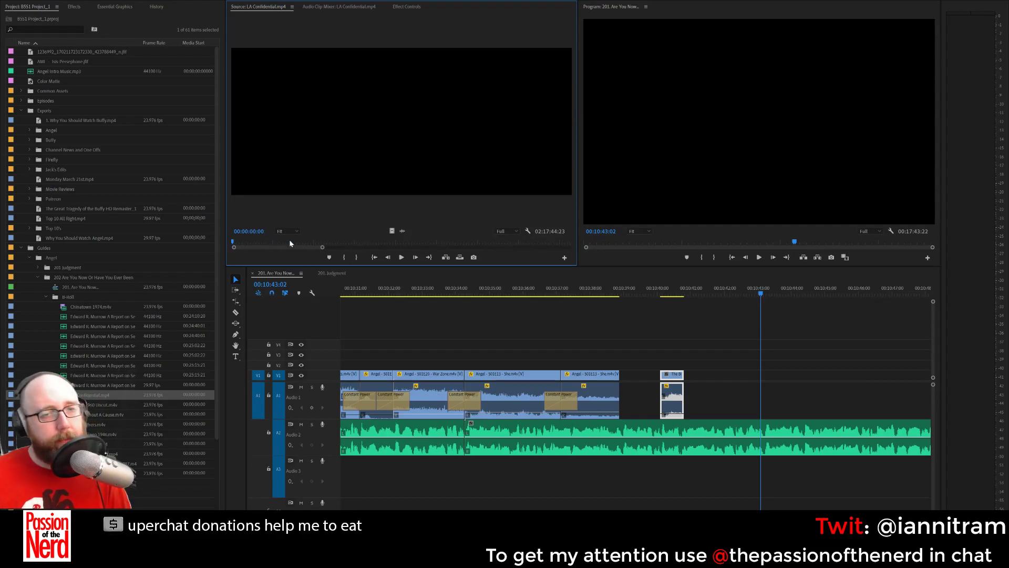
drag(247, 244, 392, 247)
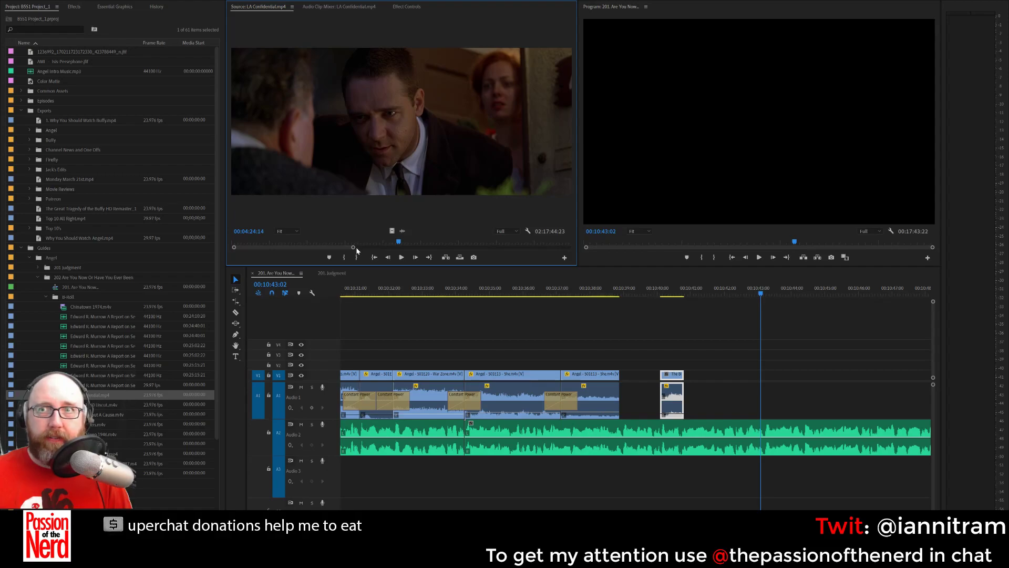
drag(359, 244, 373, 249)
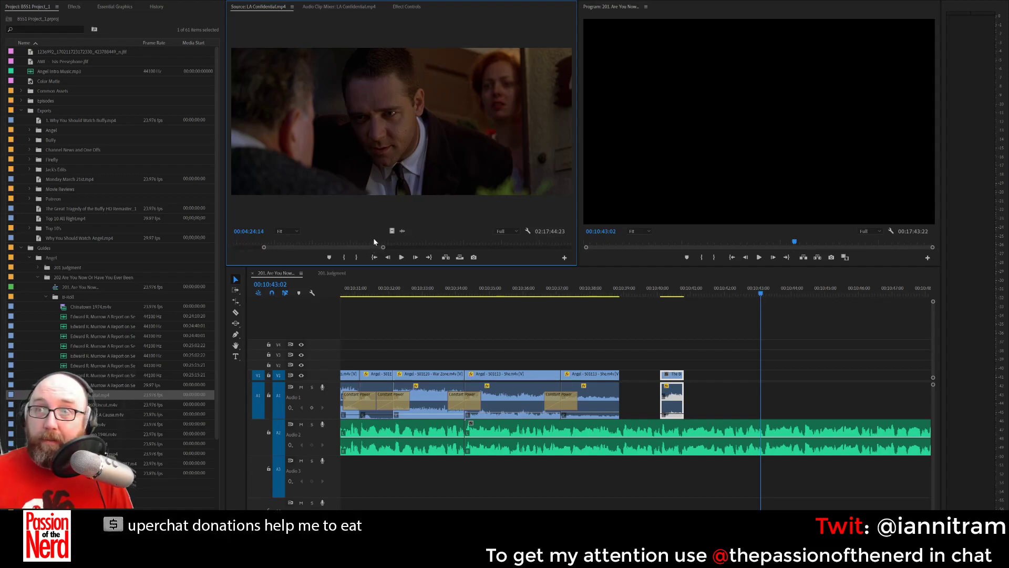
Mark an in point at 00:11:21:22 in LA Confidential, on the two men beside the car at night, and preview the shot.
mouse_move(371, 251)
mouse_down()
mouse_move(342, 249)
mouse_move(387, 248)
mouse_move(337, 243)
mouse_move(458, 243)
mouse_up()
key(i)
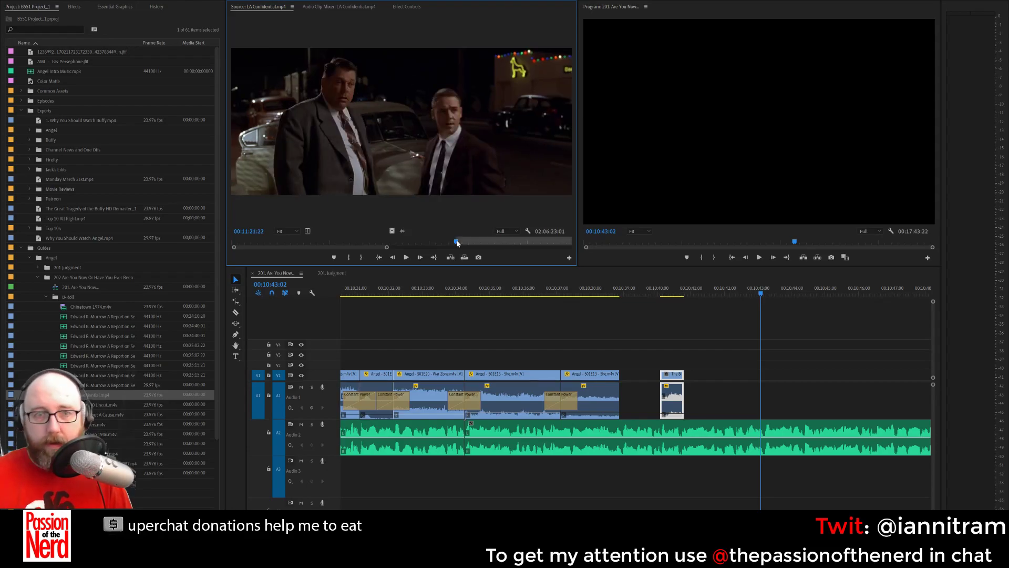
key(space)
key(space)
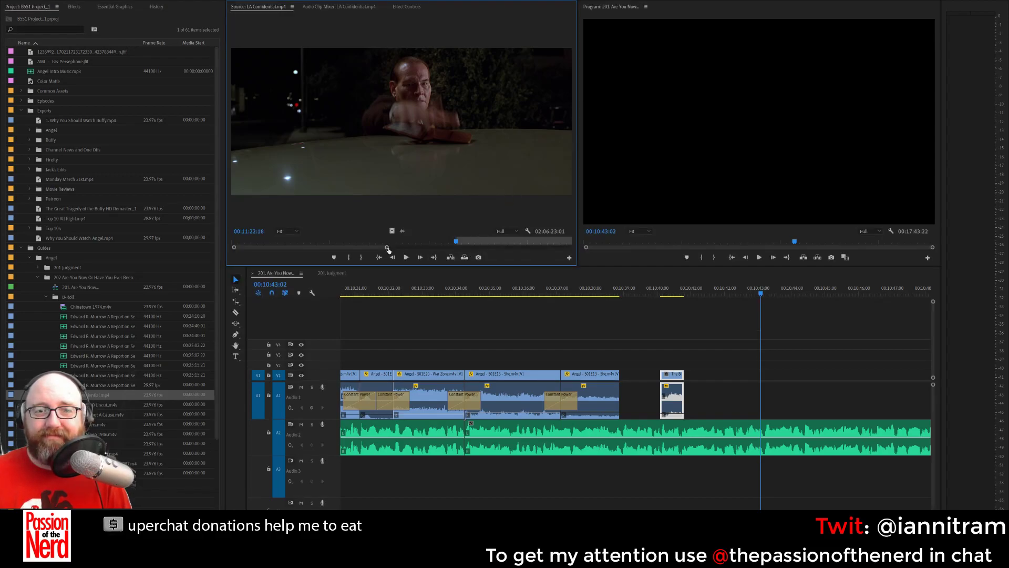
Scan the rest of LA Confidential through to the end credits for a better matching shot.
drag(388, 250, 430, 252)
drag(360, 245, 523, 248)
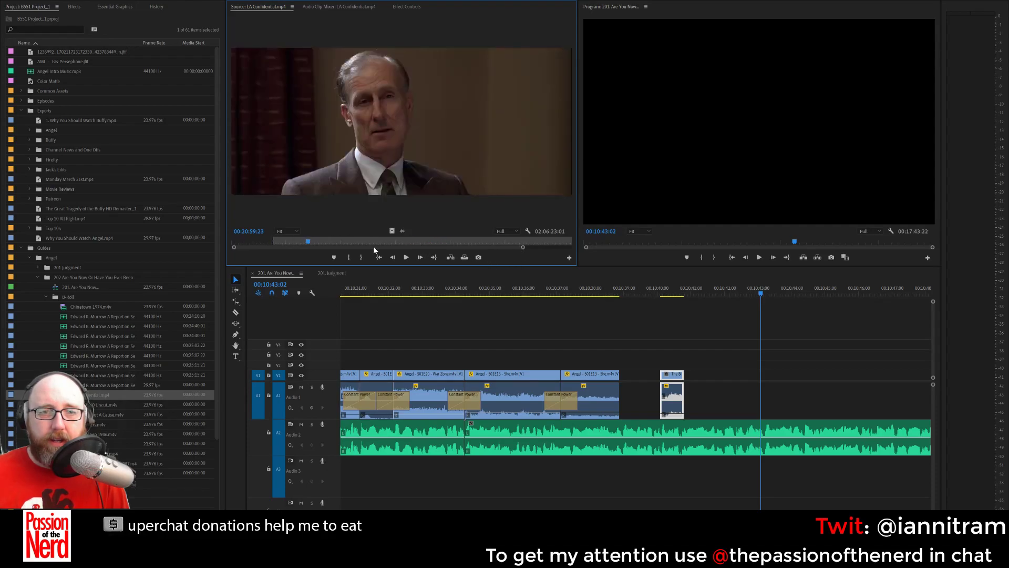
drag(323, 242, 469, 245)
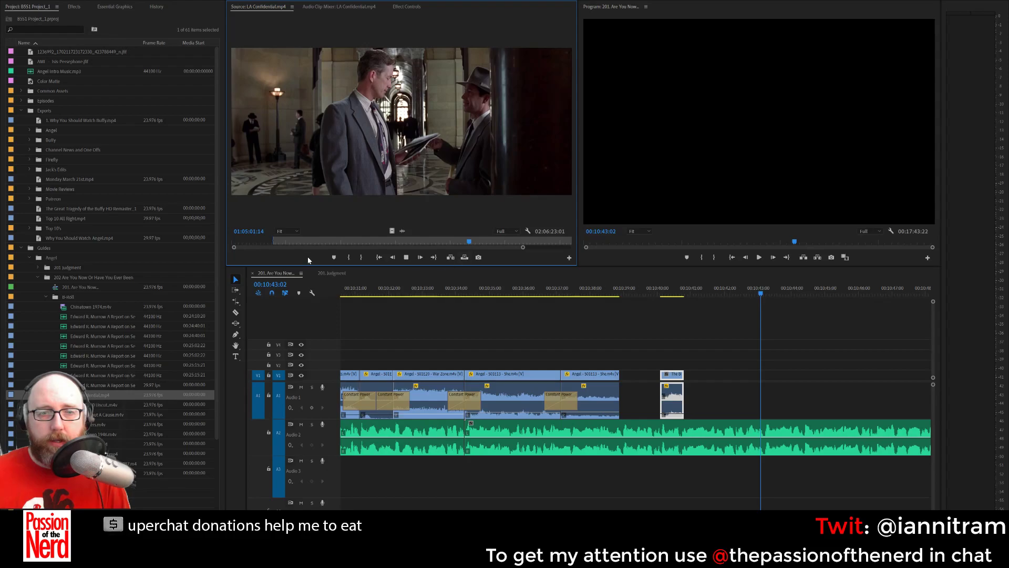
key(space)
key(space)
drag(486, 240, 516, 247)
drag(550, 248, 569, 247)
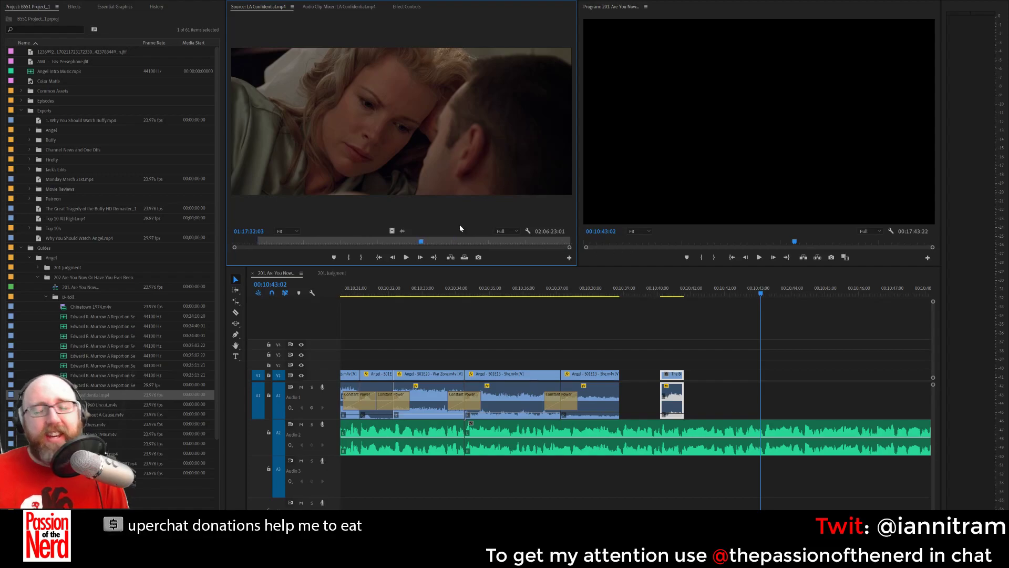
drag(430, 246, 558, 244)
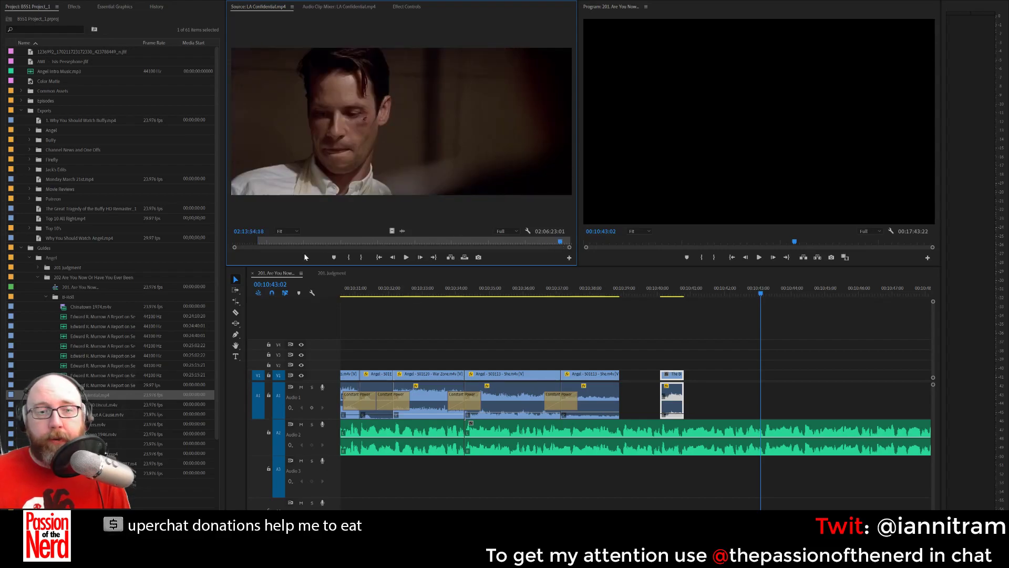
drag(234, 248, 287, 255)
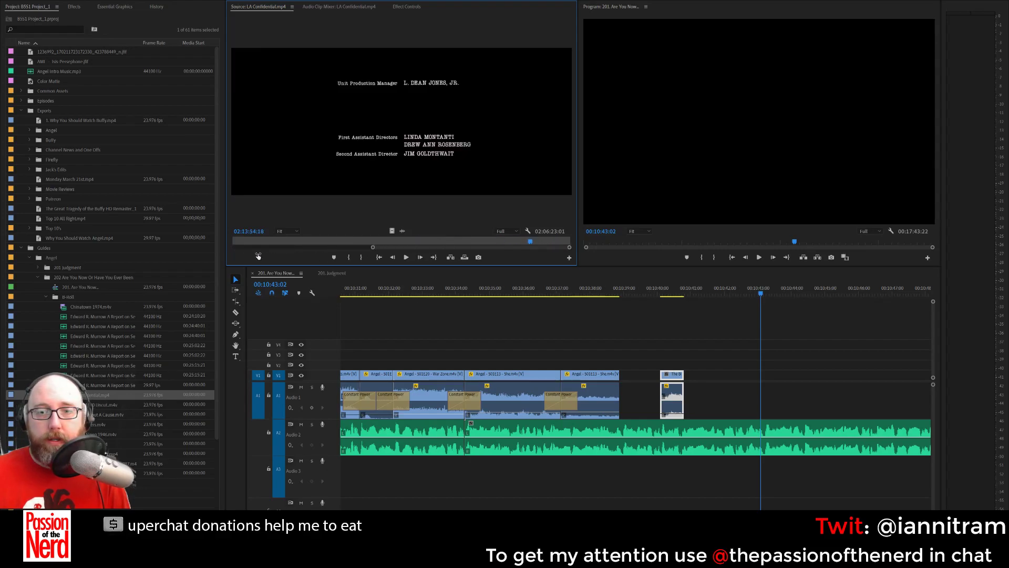
Mark LA Confidential's closing daytime shot at the parked car from 02:12:24:03 to 02:12:26:19.
click(502, 243)
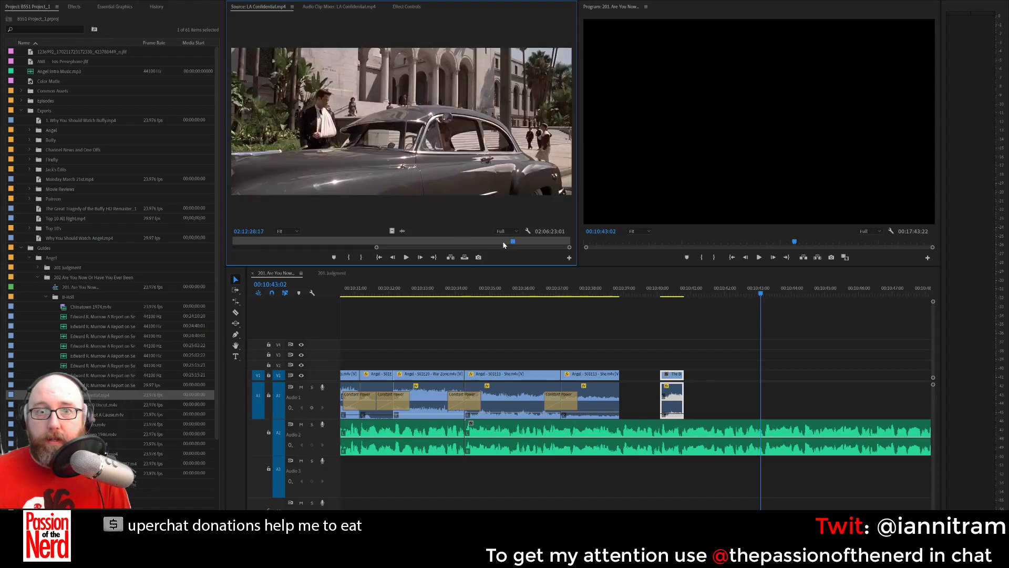
key(Left)
key(Left)
key(Left)
key(Left)
key(Left)
key(Left)
key(Left)
key(Left)
key(Left)
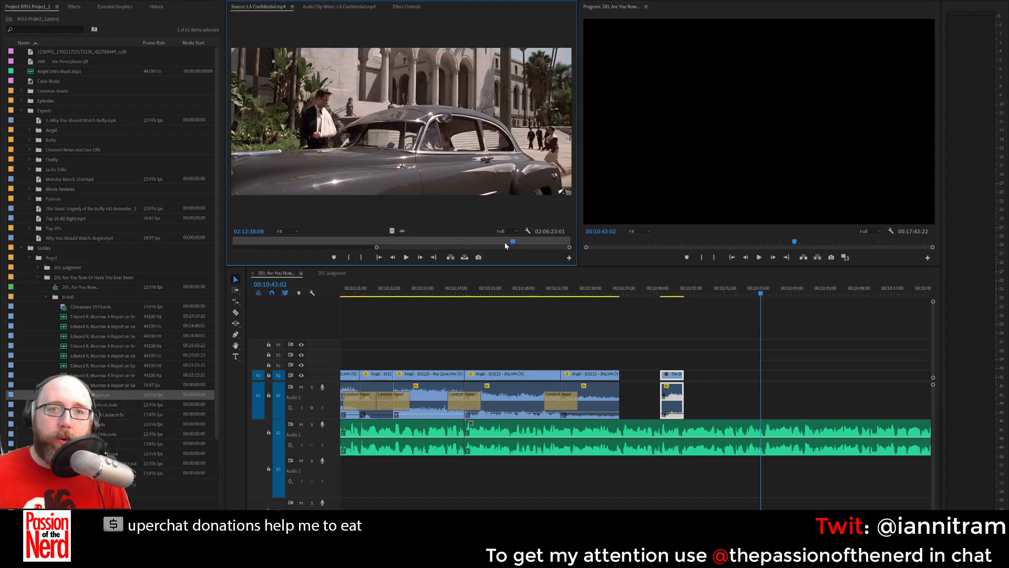
key(Left)
key(Left)
key(Left)
key(Left)
key(Left)
key(Left)
key(Left)
key(Left)
key(Left)
key(Left)
key(Left)
key(Left)
key(Left)
key(Left)
key(Left)
key(Left)
key(Left)
key(Left)
key(Left)
key(Left)
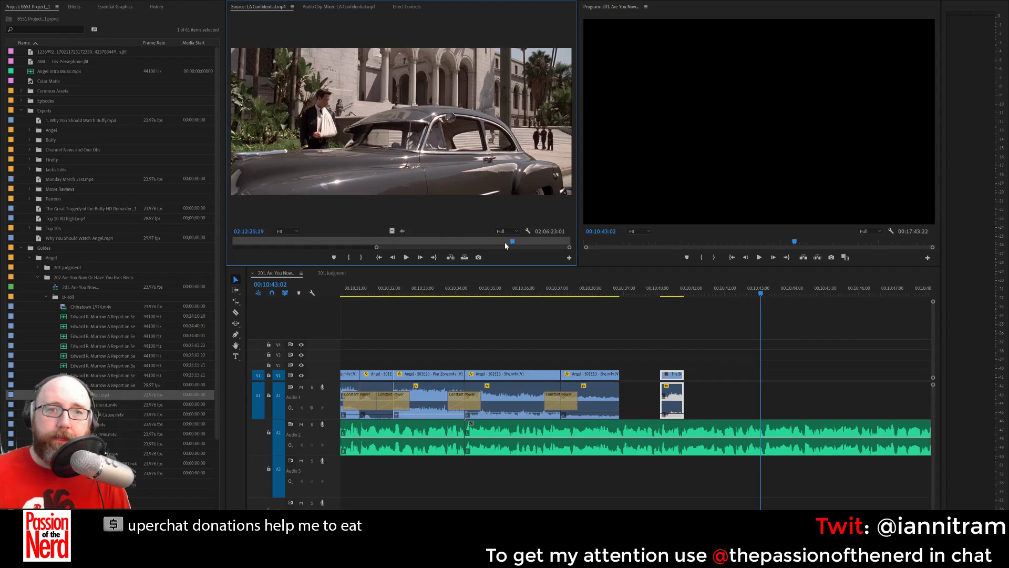
key(Left)
key(Left)
key(Left)
key(Left)
key(Left)
key(Left)
key(Left)
key(Left)
key(Left)
key(Left)
key(Left)
key(Left)
key(Left)
key(Left)
key(Left)
key(Left)
key(Left)
key(Left)
key(Left)
key(Left)
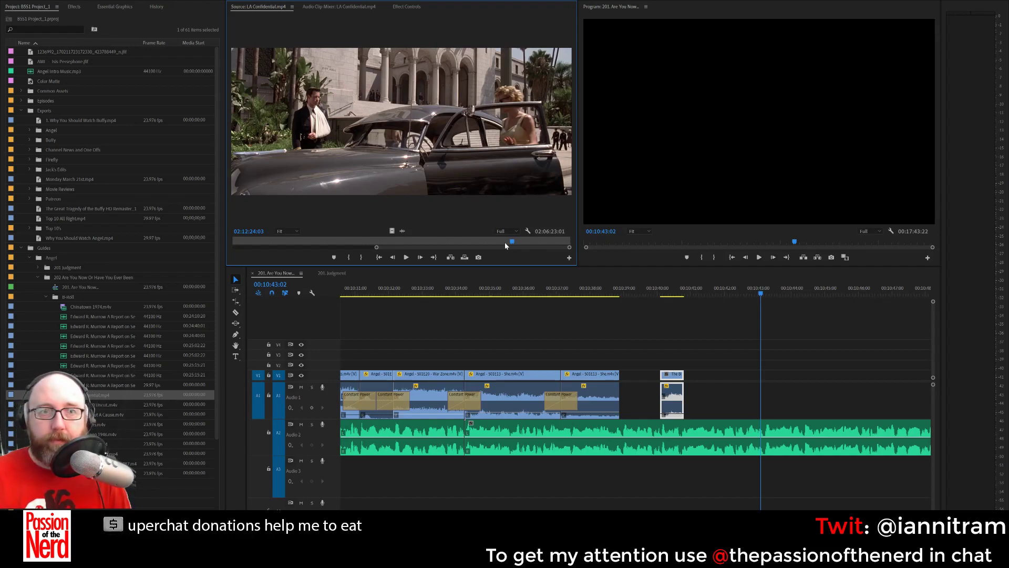
key(i)
key(space)
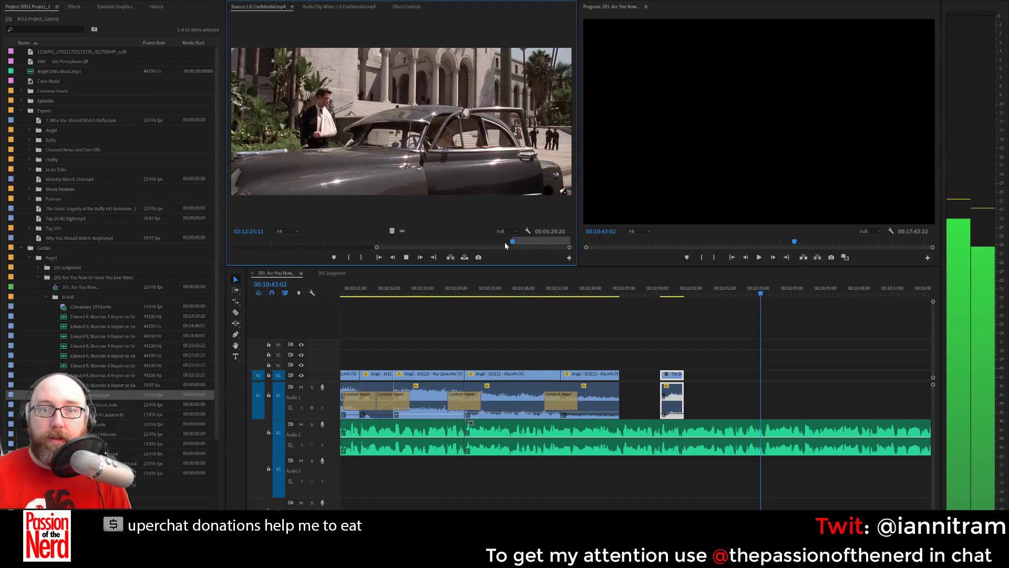
key(space)
key(o)
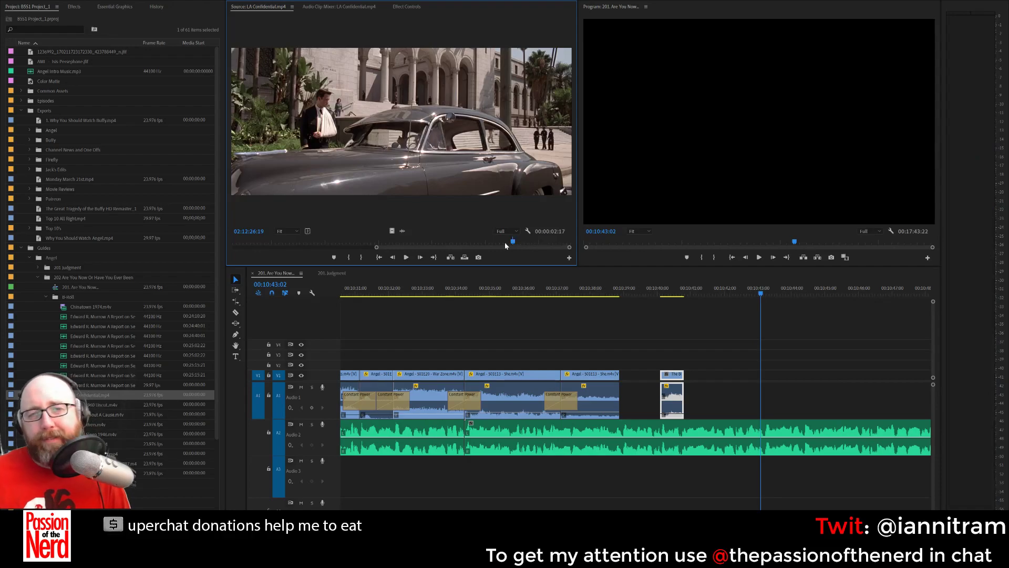
Add the marked LA Confidential shot after the last clip, trimmed to end at 00:10:43:02, with only a Constant Power audio crossfade at the cut.
drag(473, 158, 678, 392)
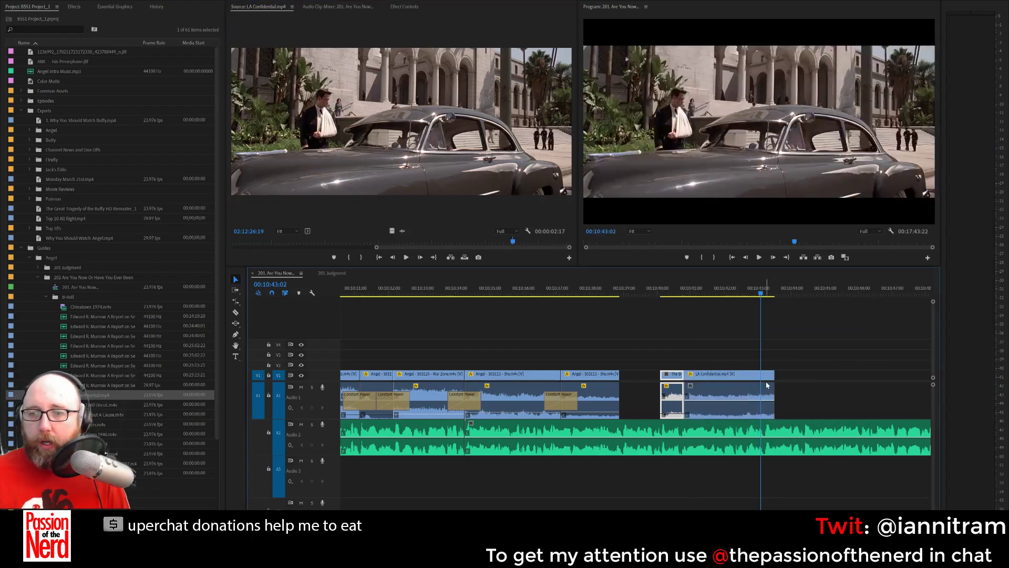
drag(772, 372, 760, 372)
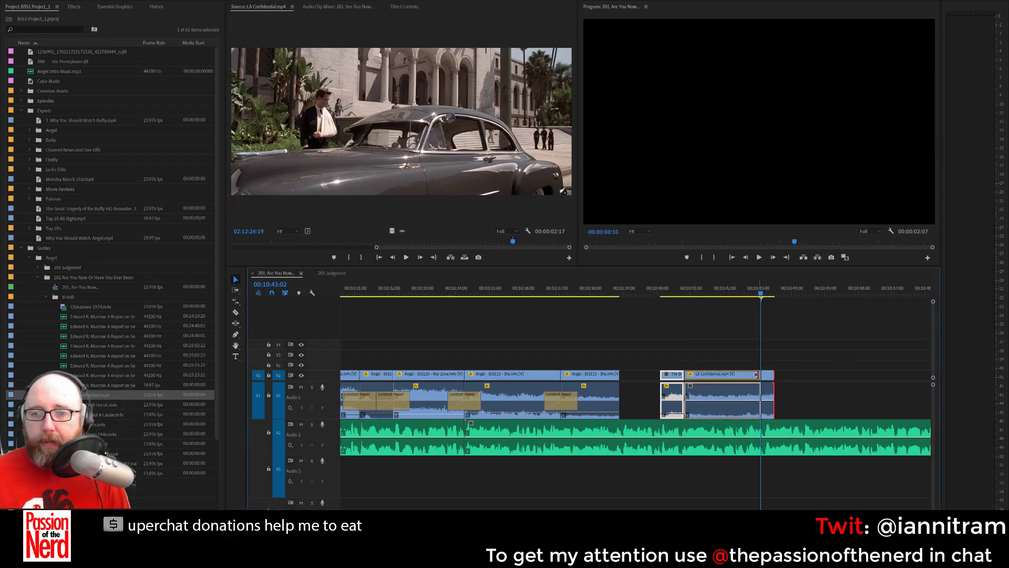
click(684, 407)
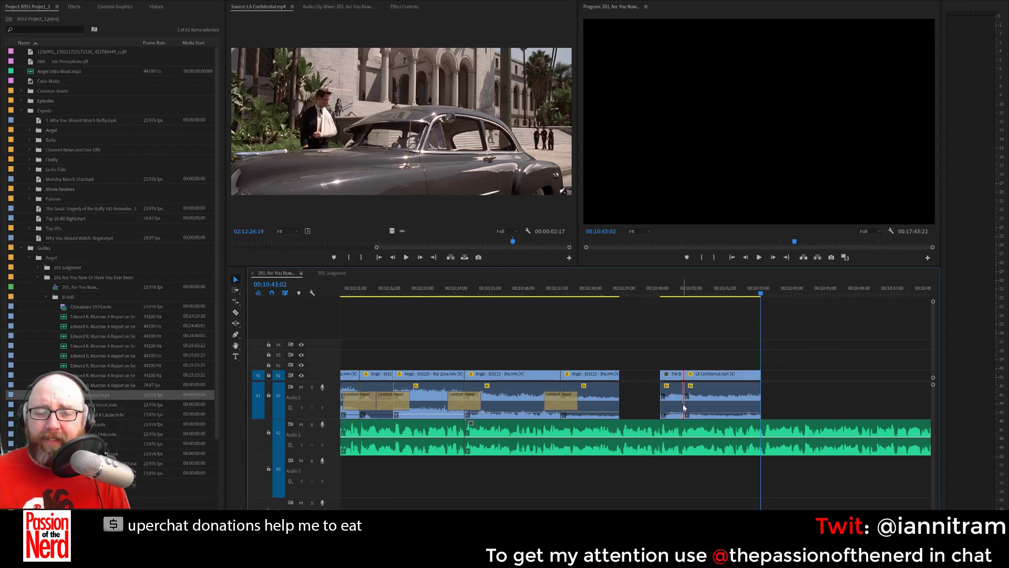
key(shift+d)
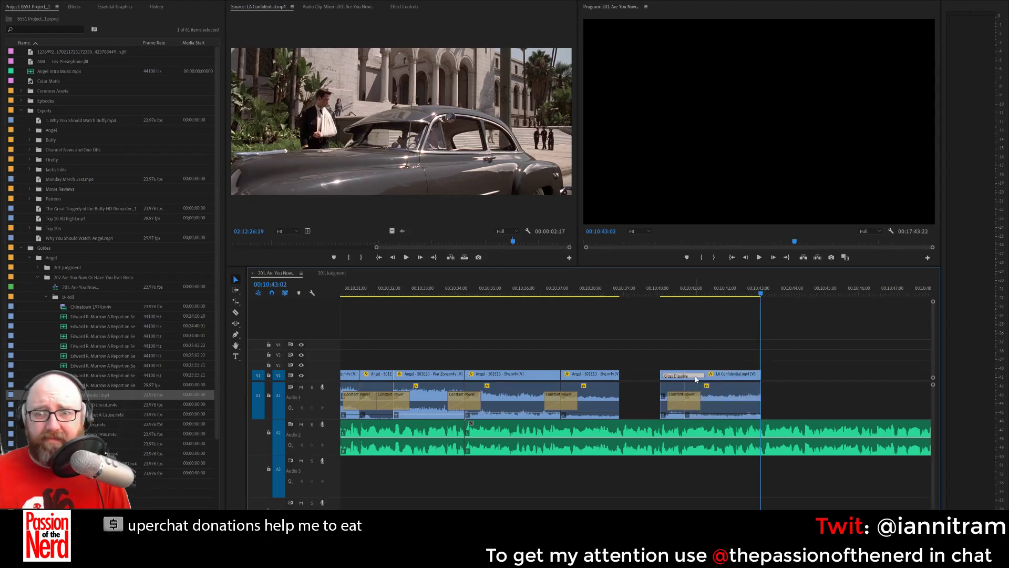
key(Delete)
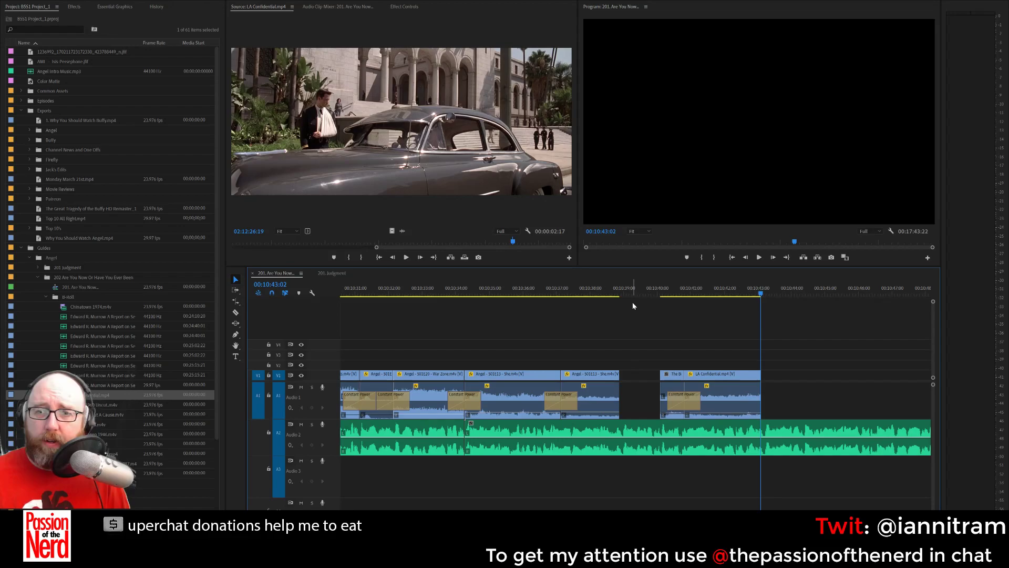
Play the sequence from 00:10:40:05 and stop at 00:10:45:11 to find where the next shot should end.
click(664, 289)
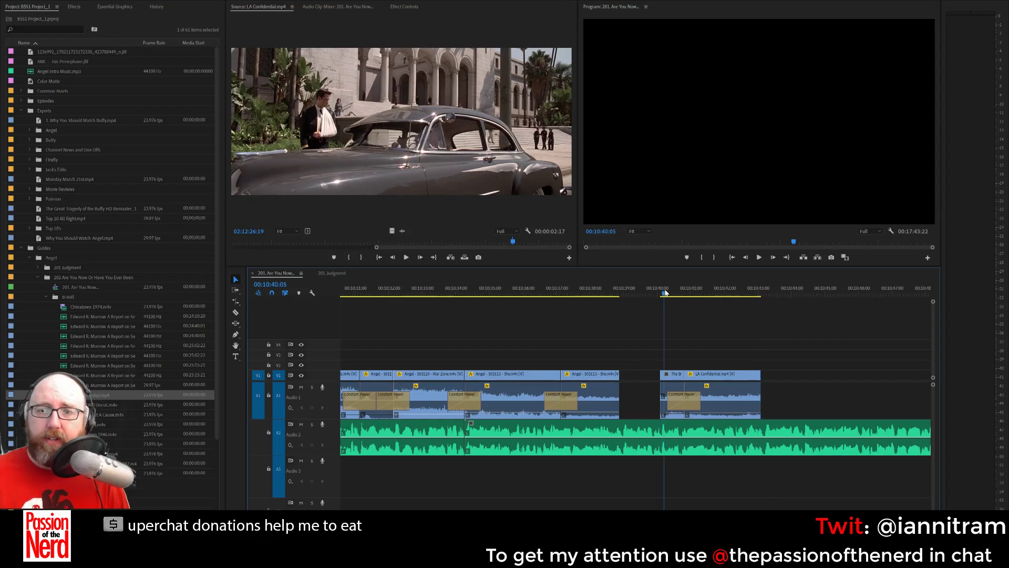
key(space)
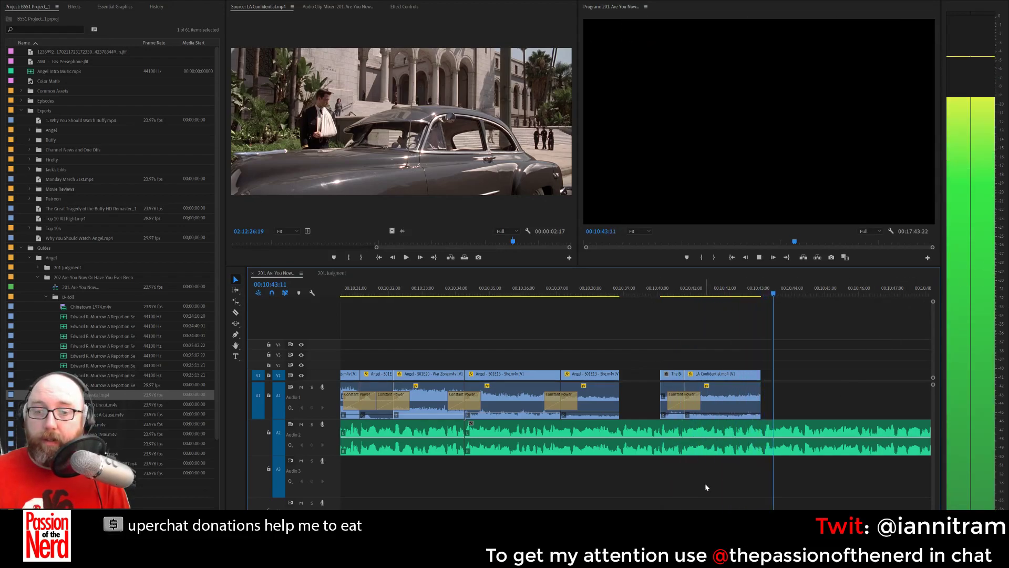
scroll(634, 399, down, 3)
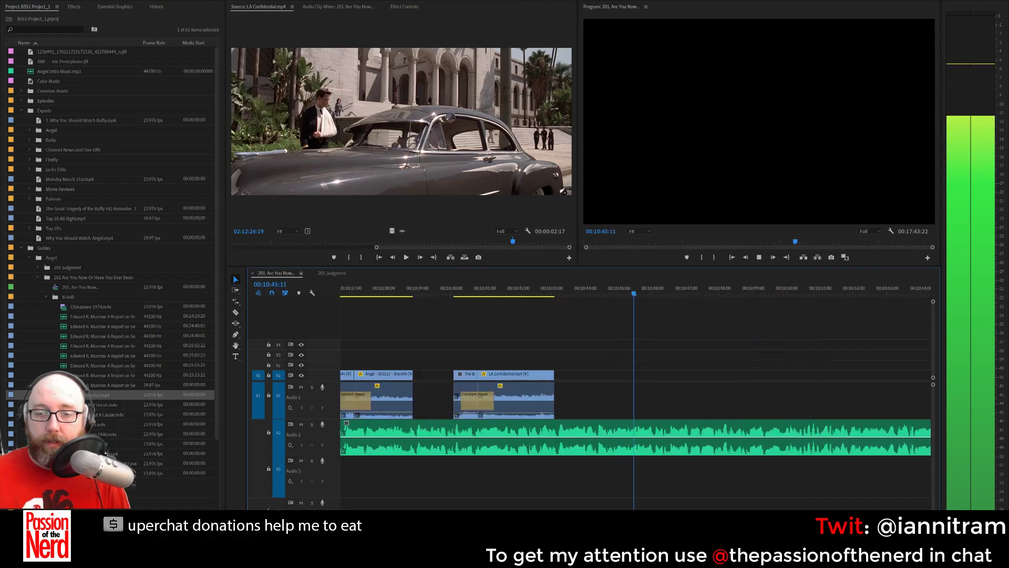
key(space)
drag(685, 295, 617, 293)
key(space)
key(space)
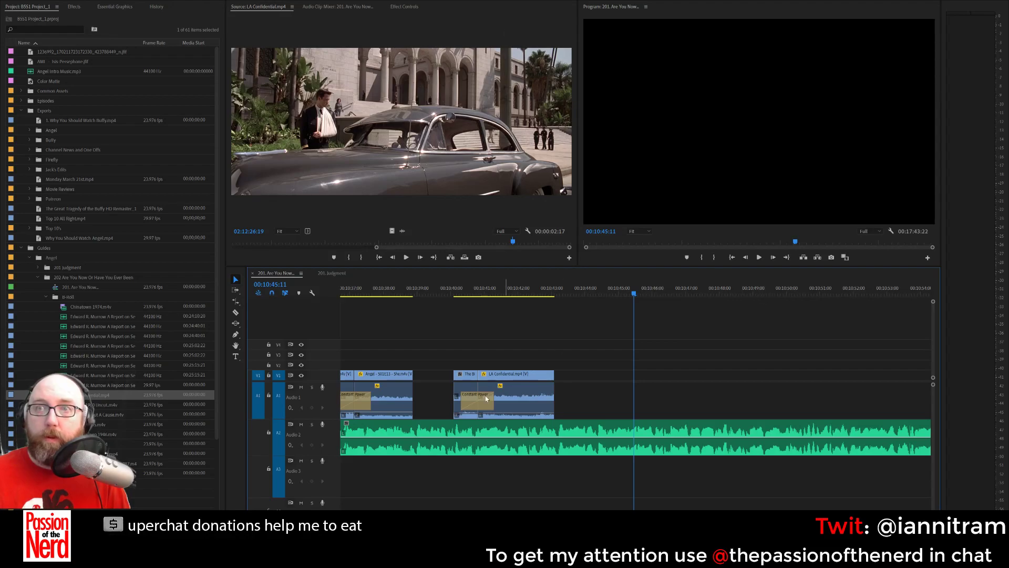
Tidy the Guides and Exports bins and open the season 2 episode Angel - s02E02 from the Episodes bin in the source monitor.
click(47, 297)
click(39, 277)
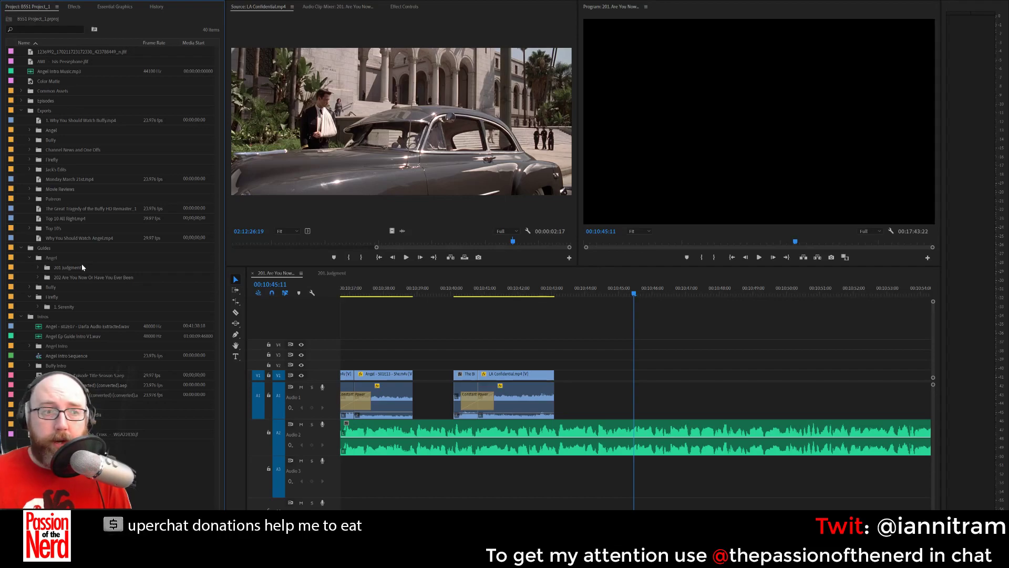
click(21, 110)
click(21, 100)
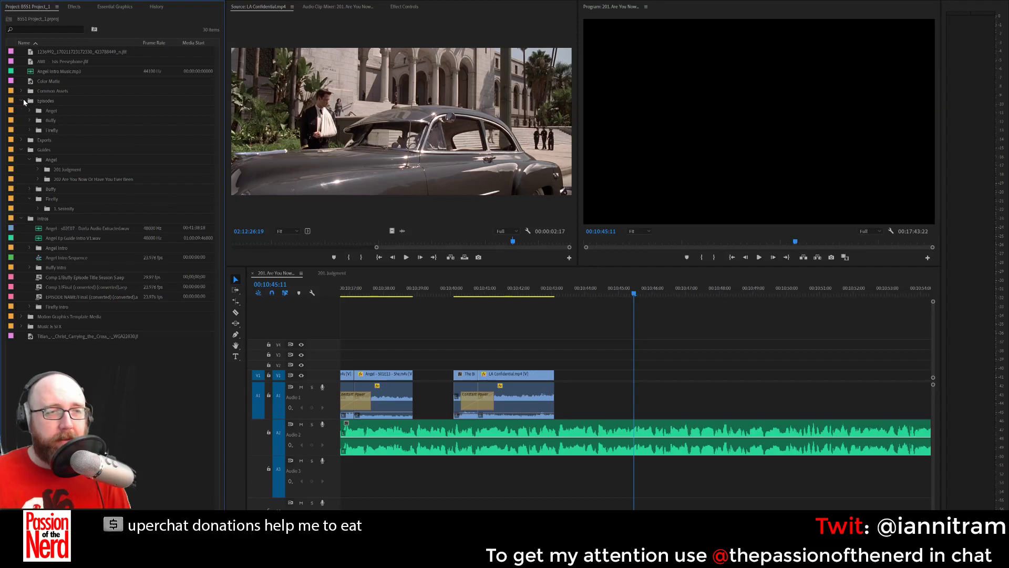
click(29, 110)
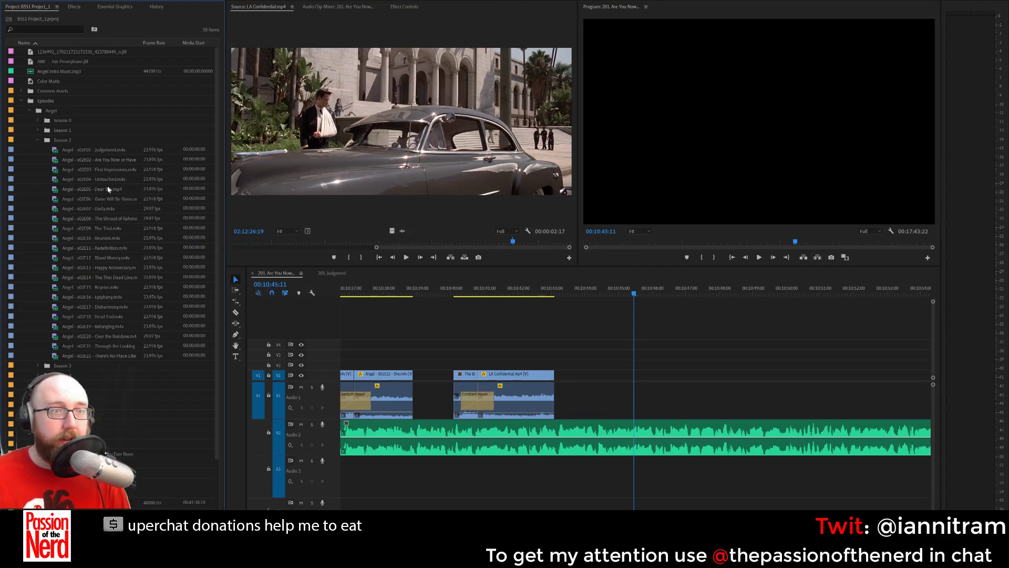
double_click(55, 161)
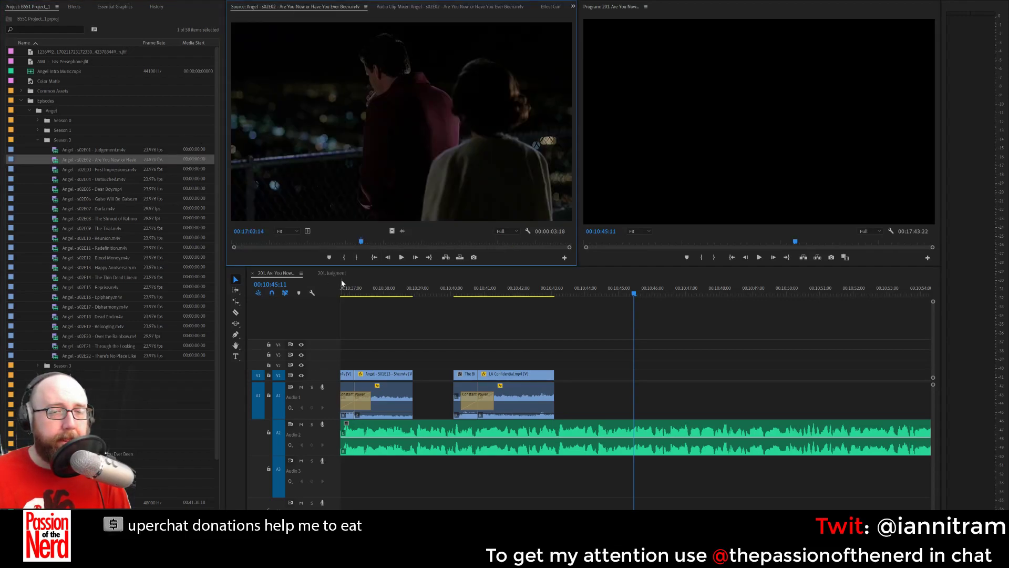
Mark an out point at 00:29:17:22 in the episode, on the woman reading in the armchair.
mouse_move(436, 243)
mouse_down()
mouse_move(427, 242)
mouse_move(455, 244)
mouse_up()
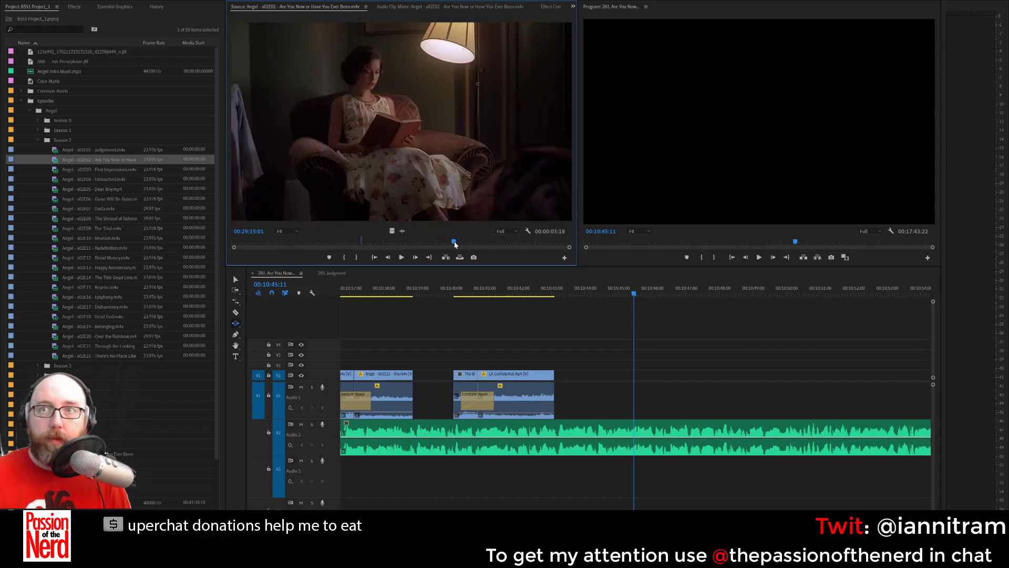
key(space)
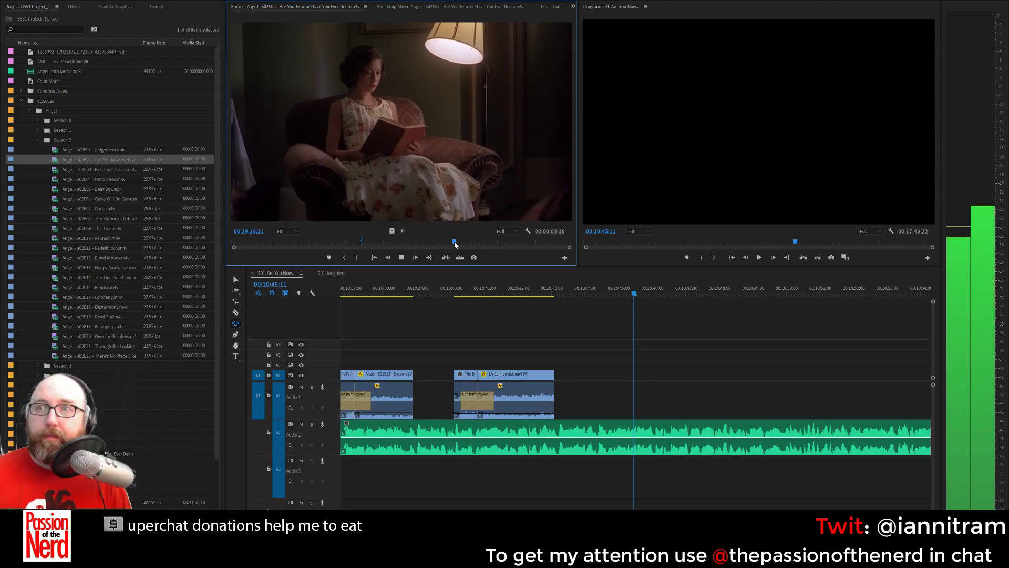
key(space)
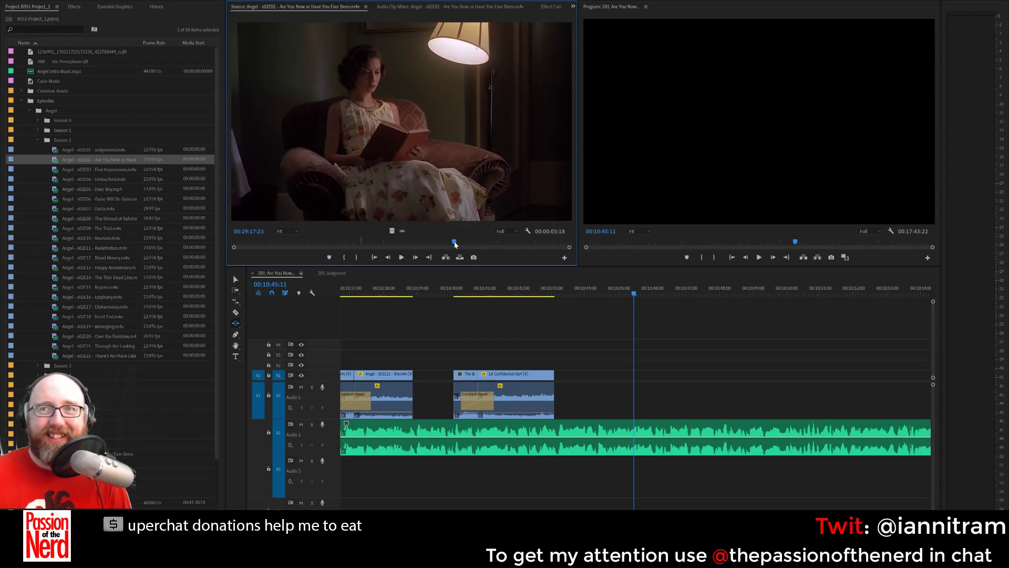
key(i)
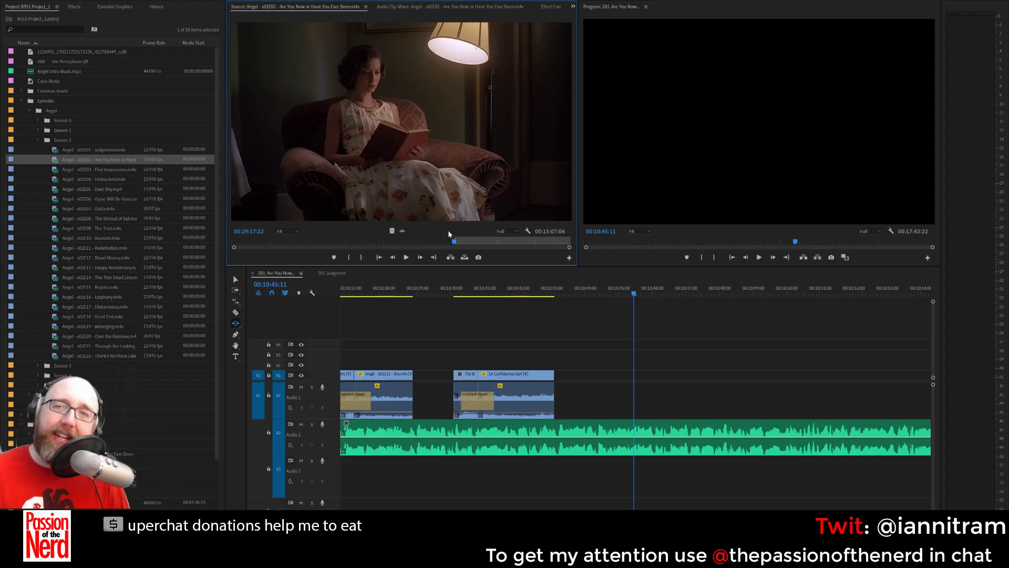
drag(471, 153, 495, 181)
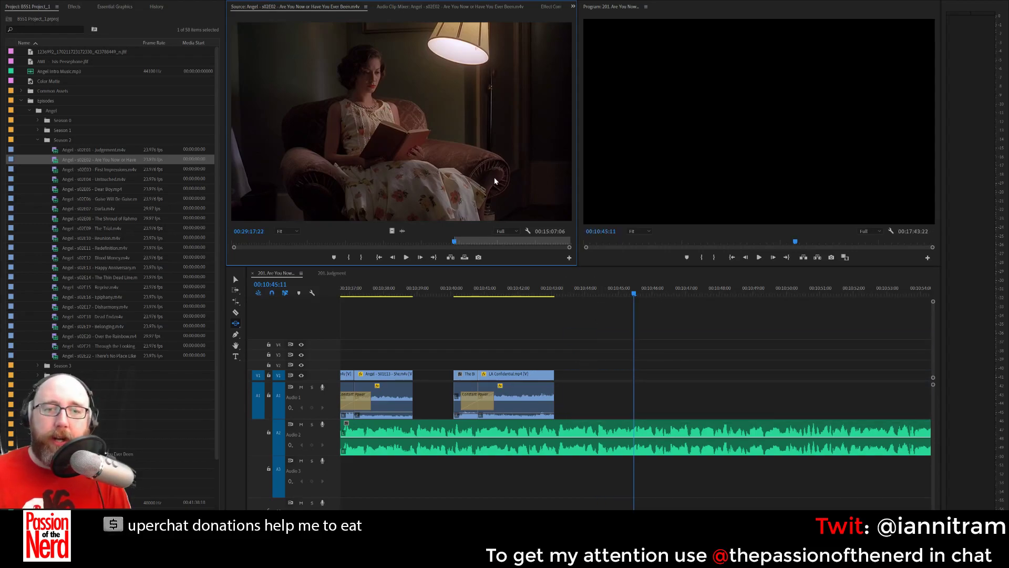
key(o)
Step back to the start of the armchair shot and mark its in point at 00:29:13:10.
key(Left)
key(Left)
key(Left)
key(Left)
key(Left)
key(Left)
key(Left)
key(Left)
key(Left)
key(Left)
key(Left)
key(Left)
key(Left)
key(Left)
key(Left)
key(Left)
key(Left)
key(Left)
key(Left)
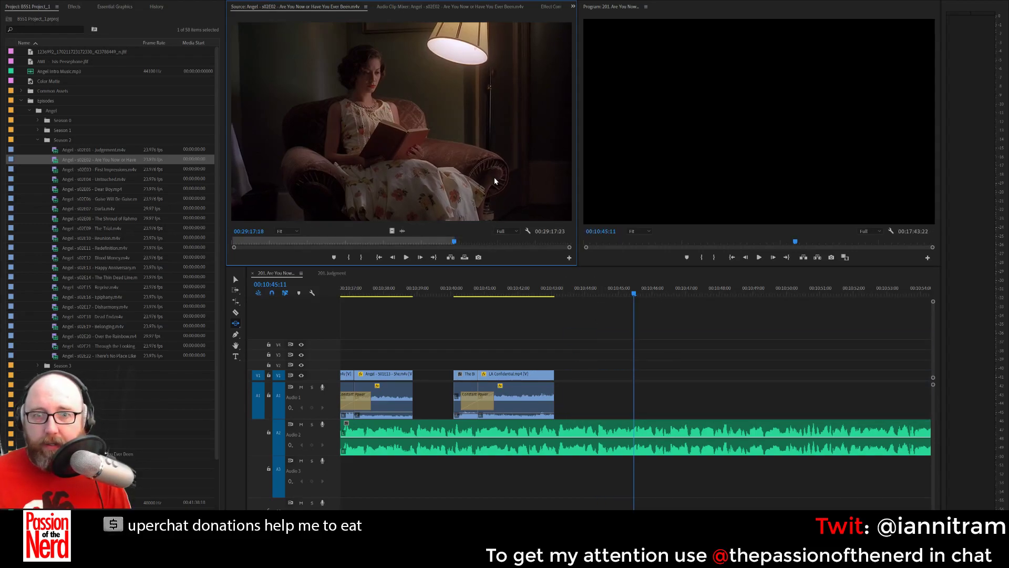
key(Left)
key(Left)
key(Left)
key(Left)
key(Left)
key(Left)
key(Left)
key(Left)
key(Left)
key(Left)
key(Left)
key(Left)
key(Left)
key(Left)
key(Left)
key(Left)
key(Left)
key(Left)
key(Left)
key(Left)
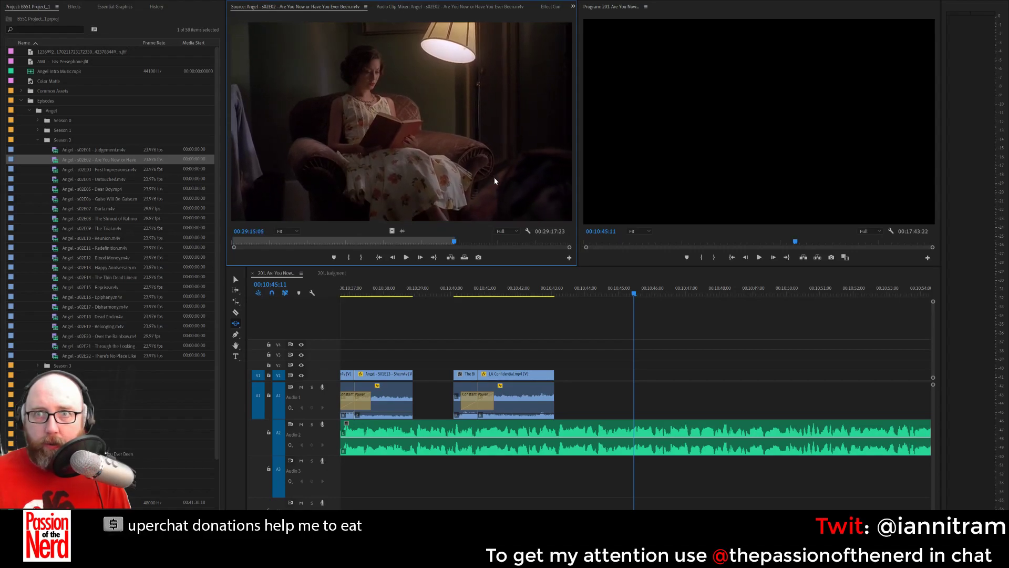
key(Left)
key(Left)
key(Left)
key(Left)
key(Left)
key(Left)
key(Left)
key(Left)
key(Left)
key(Left)
key(Left)
key(Left)
key(Left)
key(Left)
key(Left)
key(Left)
key(Left)
key(Left)
key(Left)
key(Left)
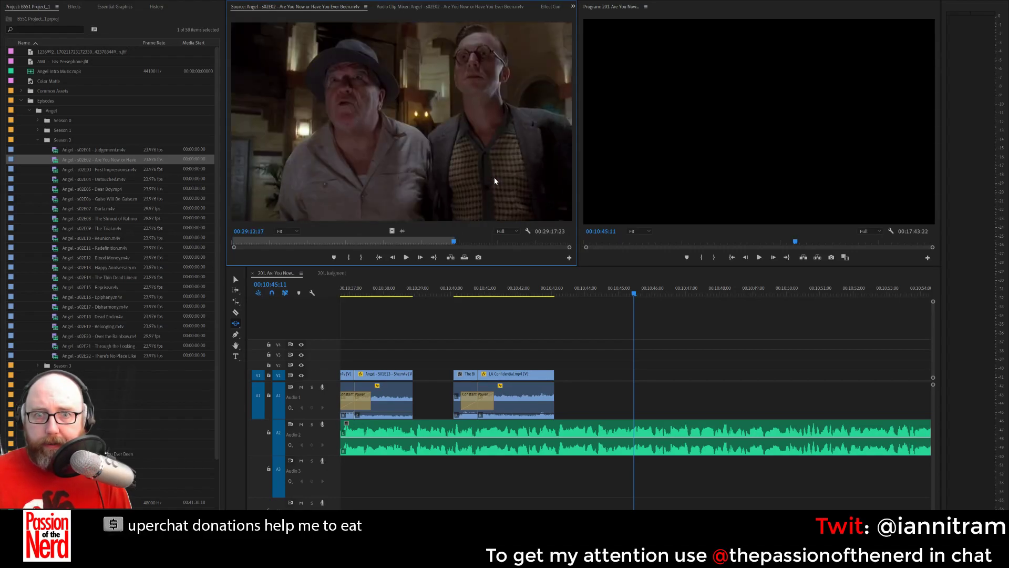
key(space)
key(space)
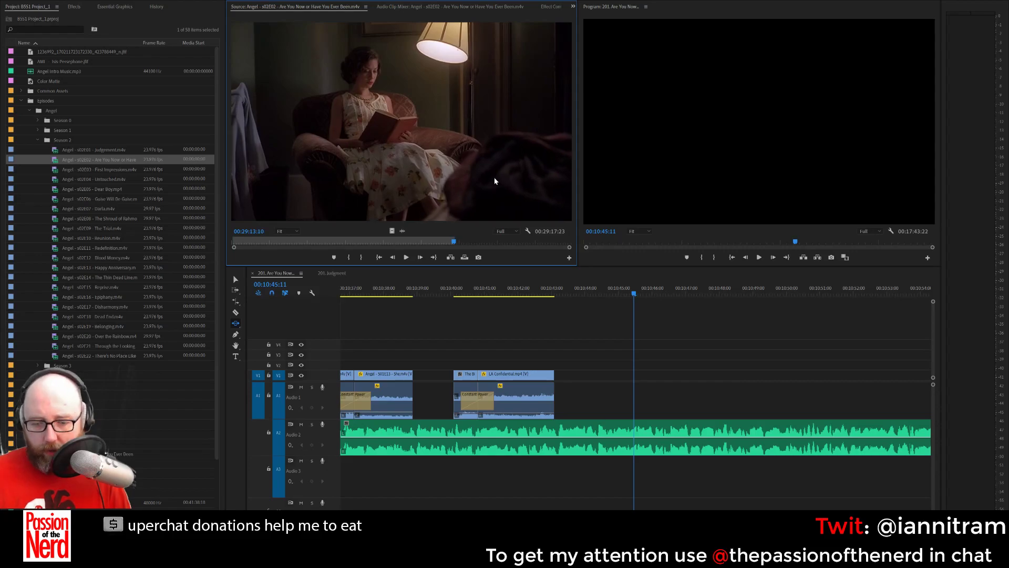
key(i)
Place the armchair shot directly after the LA Confidential clip and trim its end to 00:10:45:11.
drag(437, 122, 646, 383)
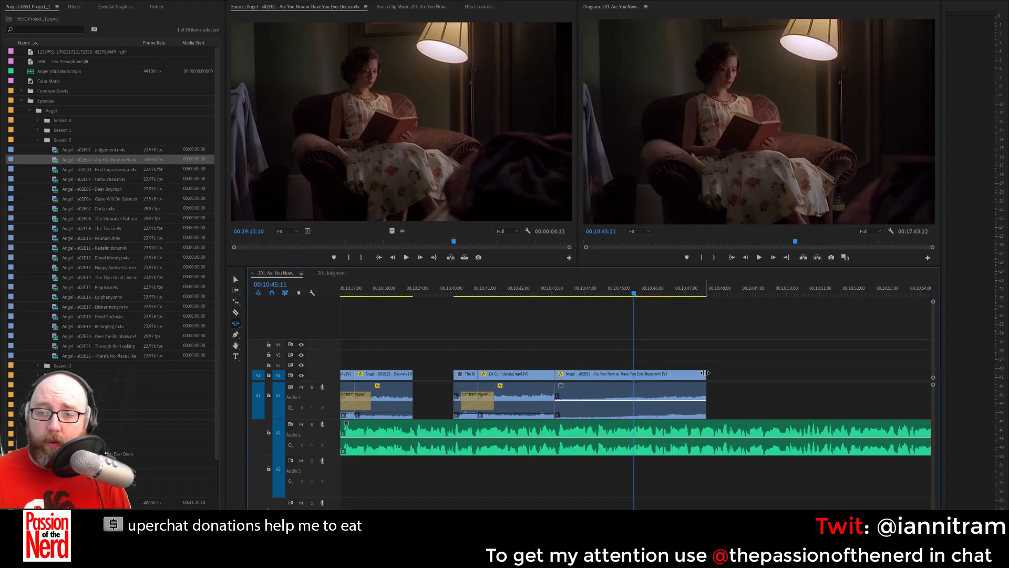
click(705, 374)
click(234, 280)
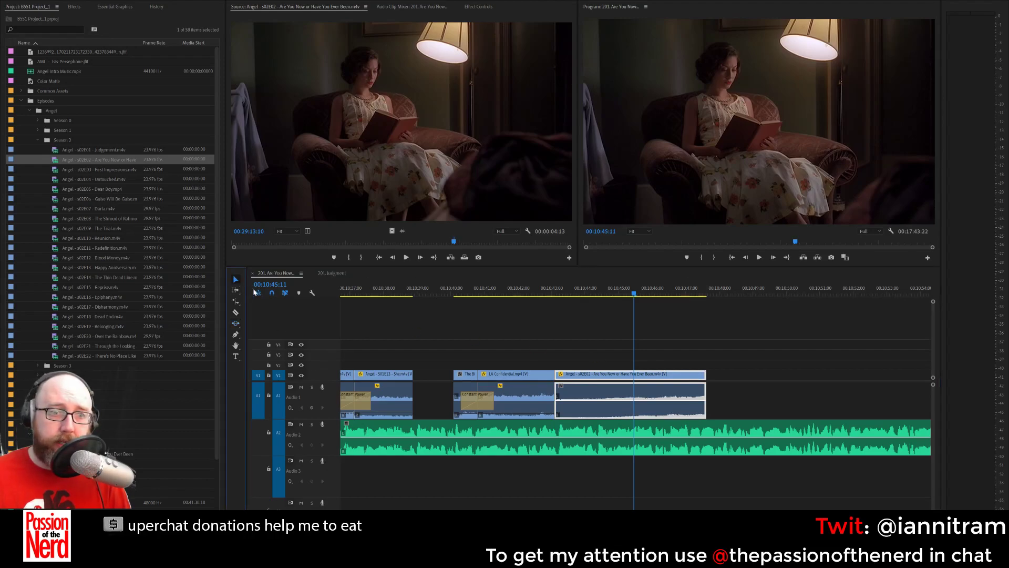
drag(701, 387, 634, 391)
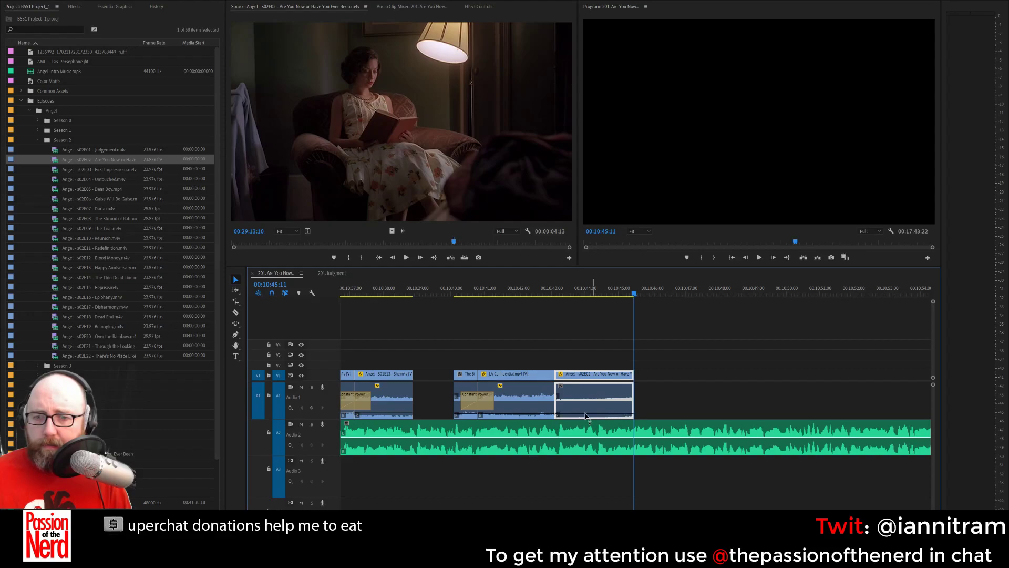
Add a Constant Power audio crossfade between the LA Confidential and armchair clips, leaving the picture as a straight cut.
click(558, 401)
key(shift+d)
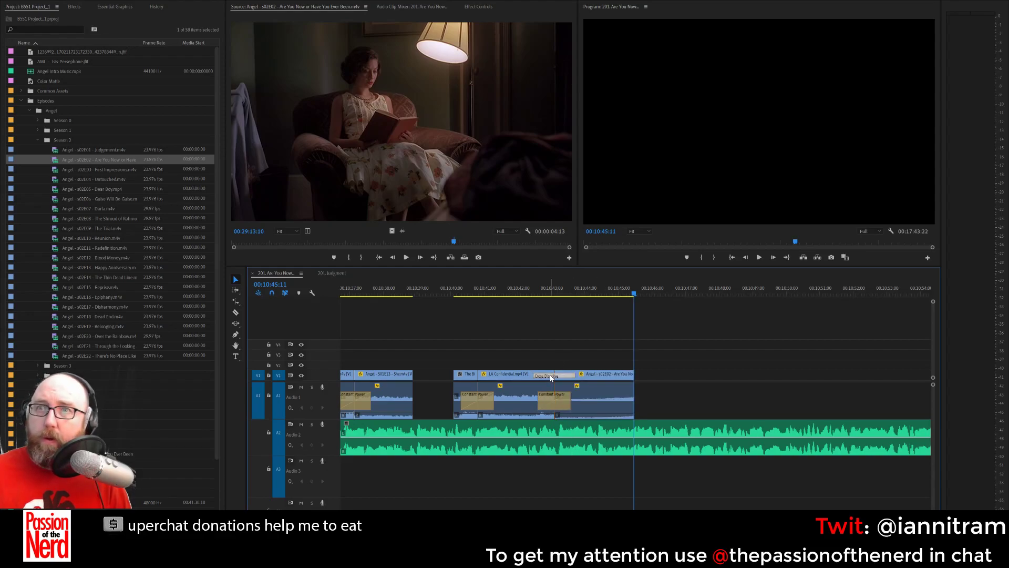
key(Delete)
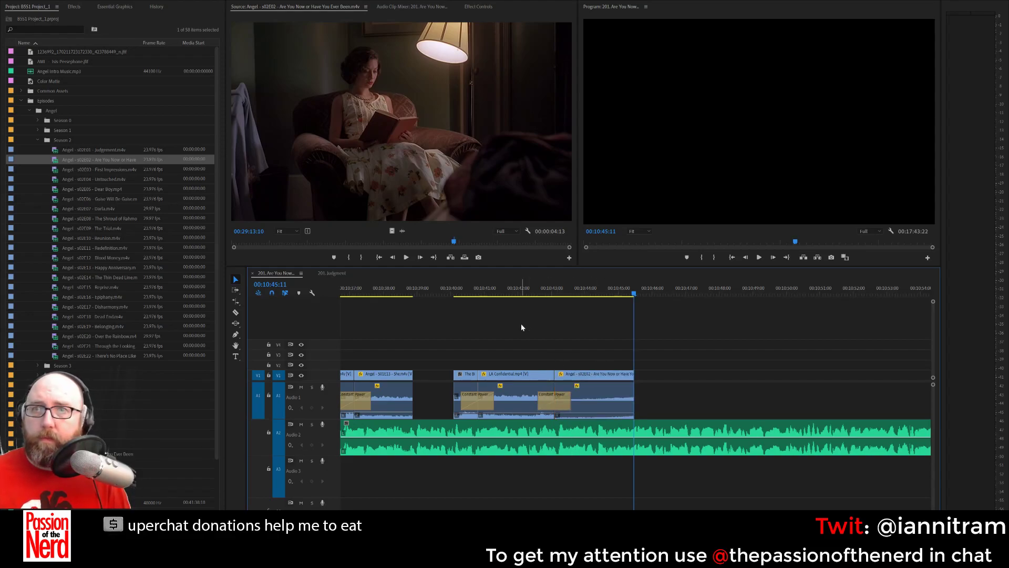
Play the new cut from 00:10:42:19 and stop at 00:10:48:13, where the following shot should end.
click(545, 292)
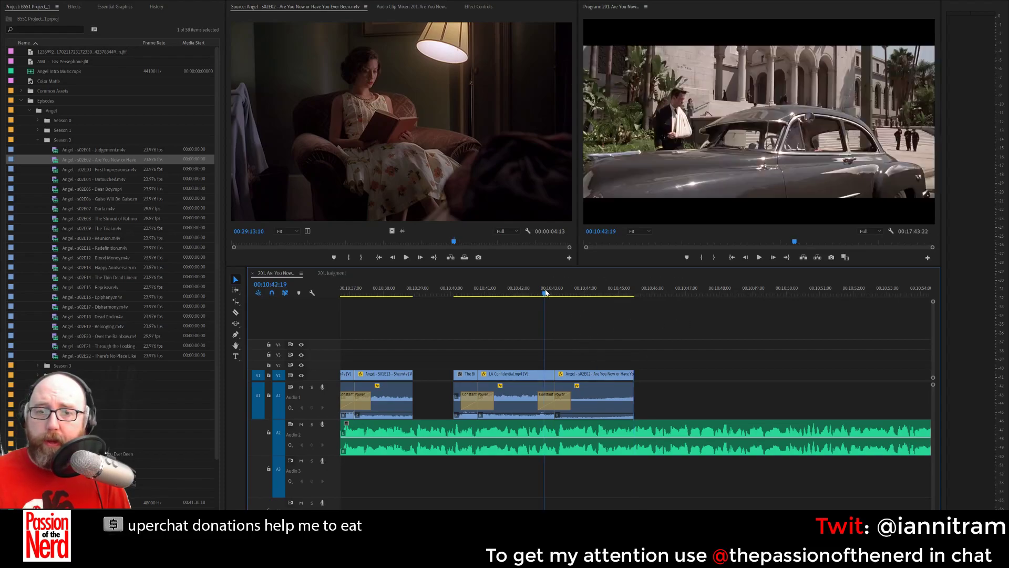
key(space)
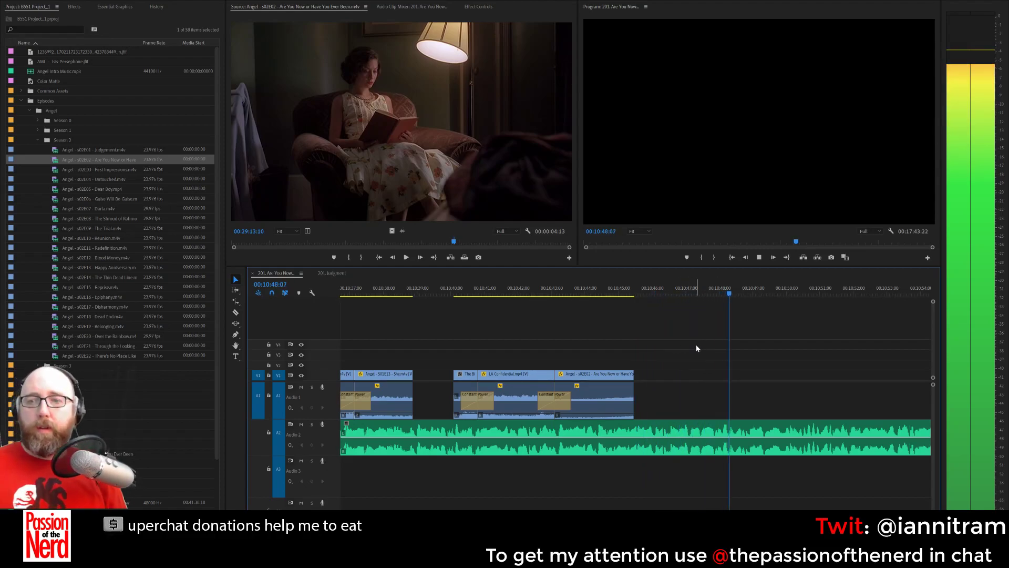
key(space)
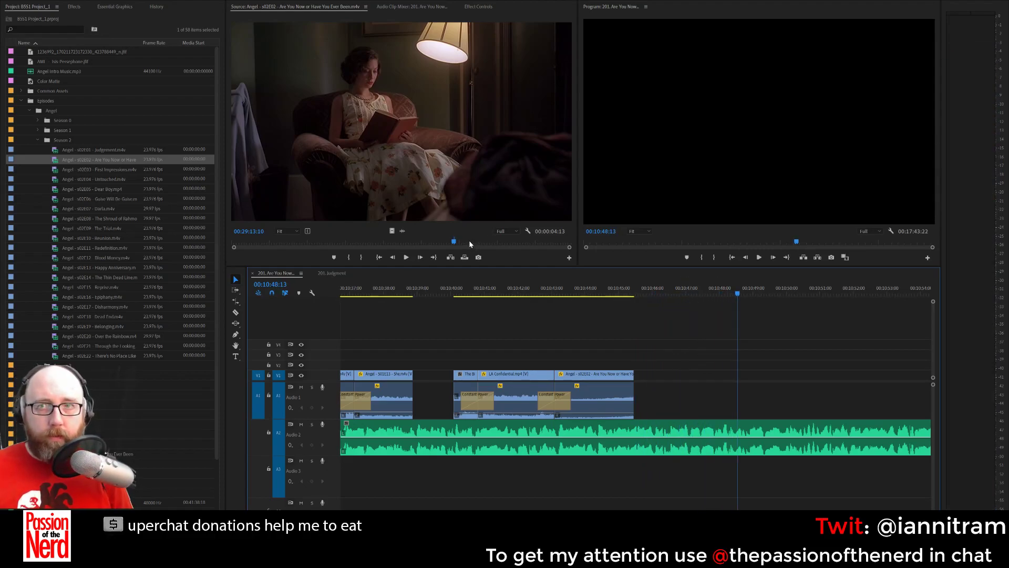
Mark the episode shot of the man holding up the woman's photograph, with its out point at 00:31:33:07.
mouse_move(469, 241)
mouse_down()
mouse_move(538, 247)
mouse_move(471, 226)
mouse_up()
key(i)
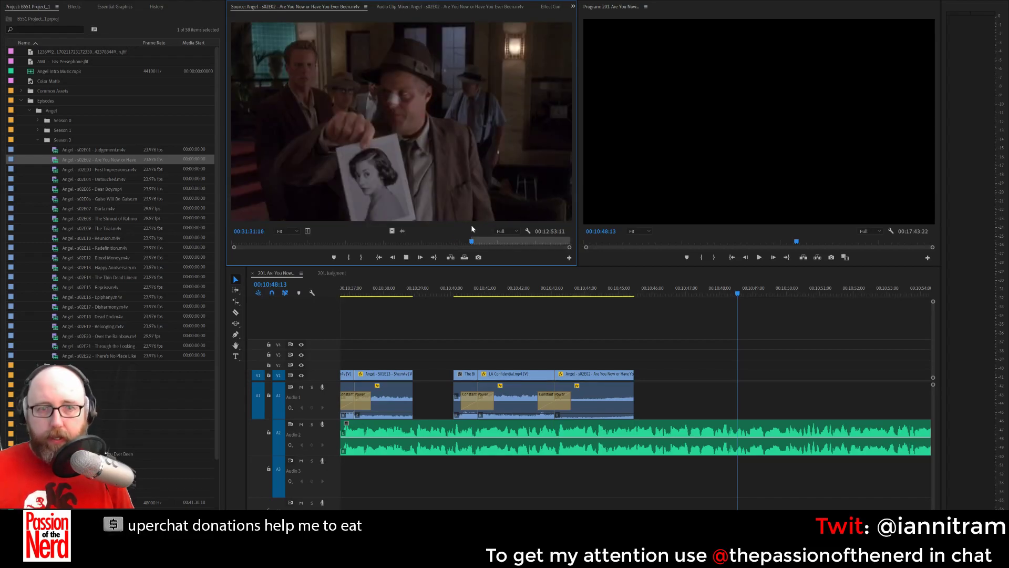
key(space)
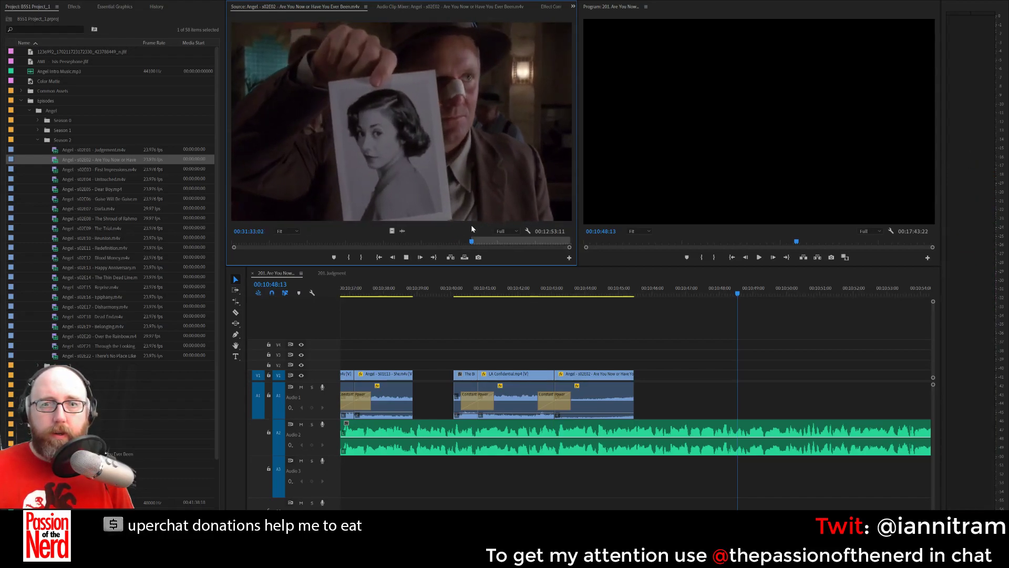
key(o)
Place the photograph shot after the armchair clip, running to 00:10:48:13, and add a Constant Power audio crossfade at their cut.
drag(471, 225, 635, 374)
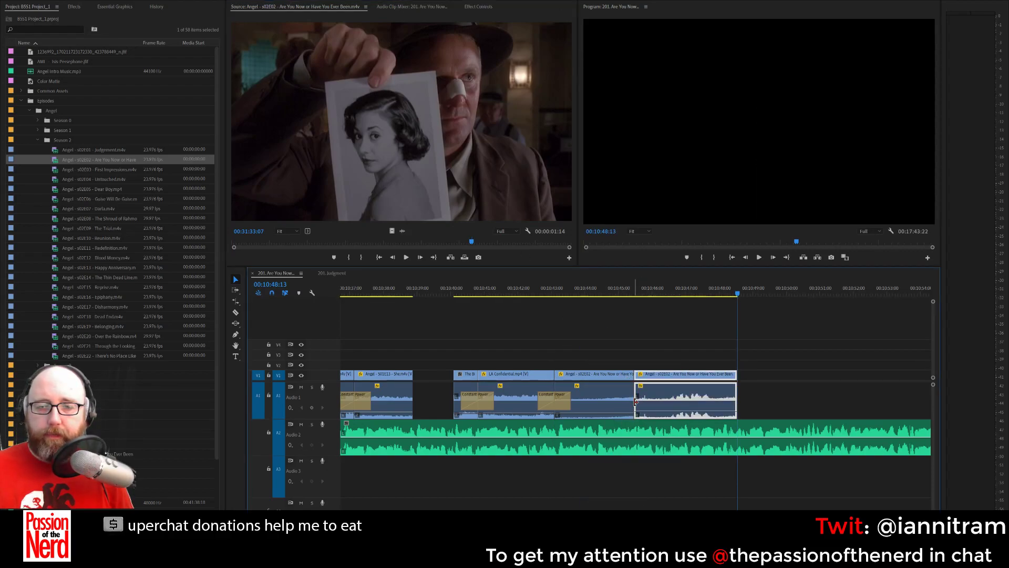
click(636, 401)
key(ctrl+shift+d)
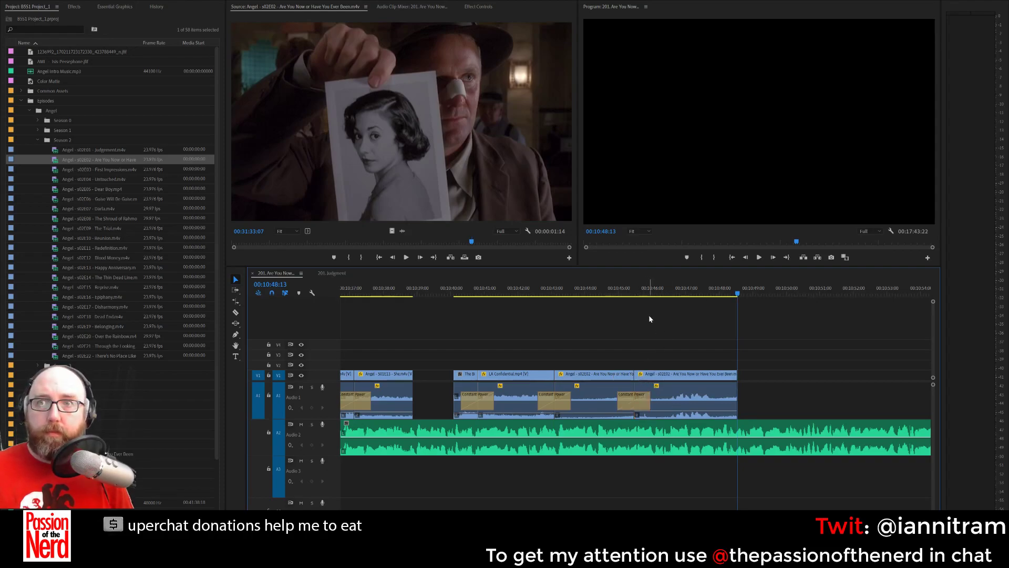
Play the sequence from the LA Confidential clip through the photograph shot and stop at 00:10:50:16, where the next shot should end.
click(531, 288)
key(space)
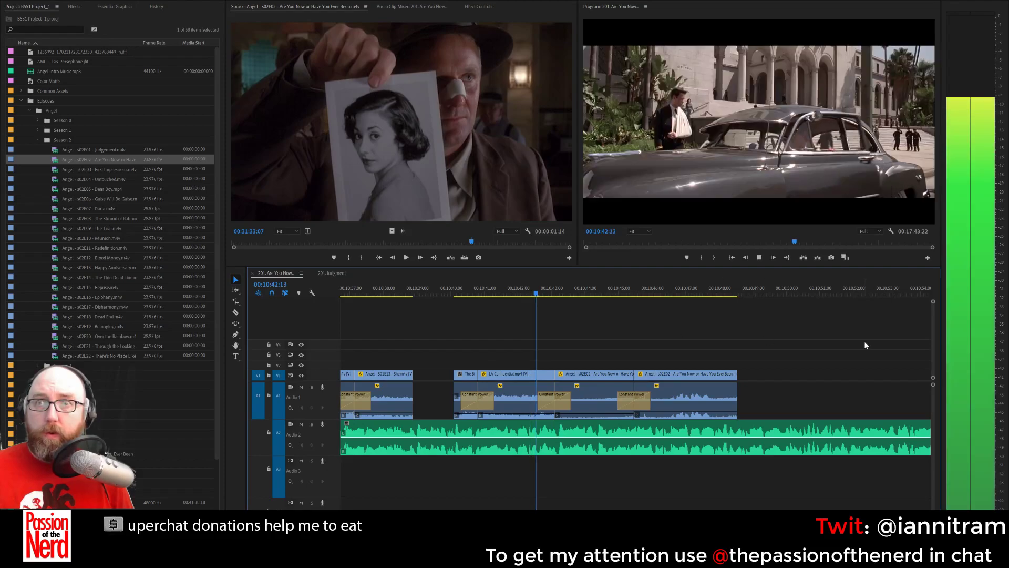
key(space)
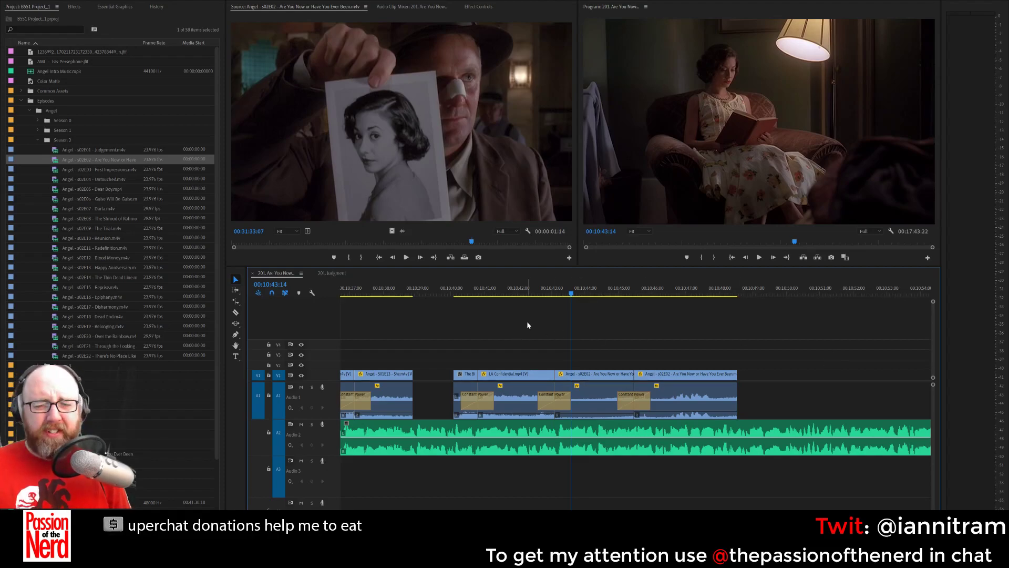
click(523, 294)
key(space)
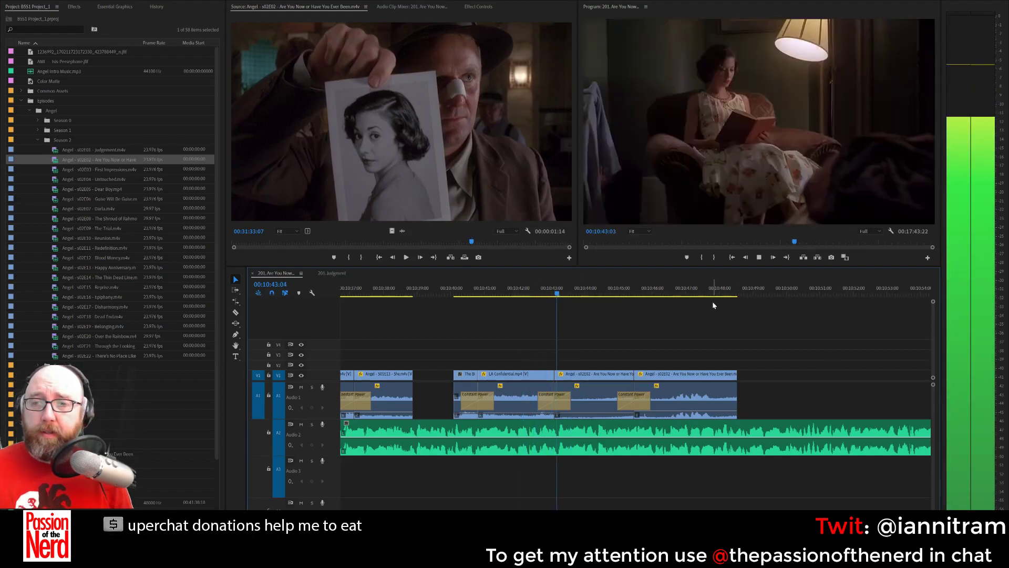
scroll(664, 421, down, 2)
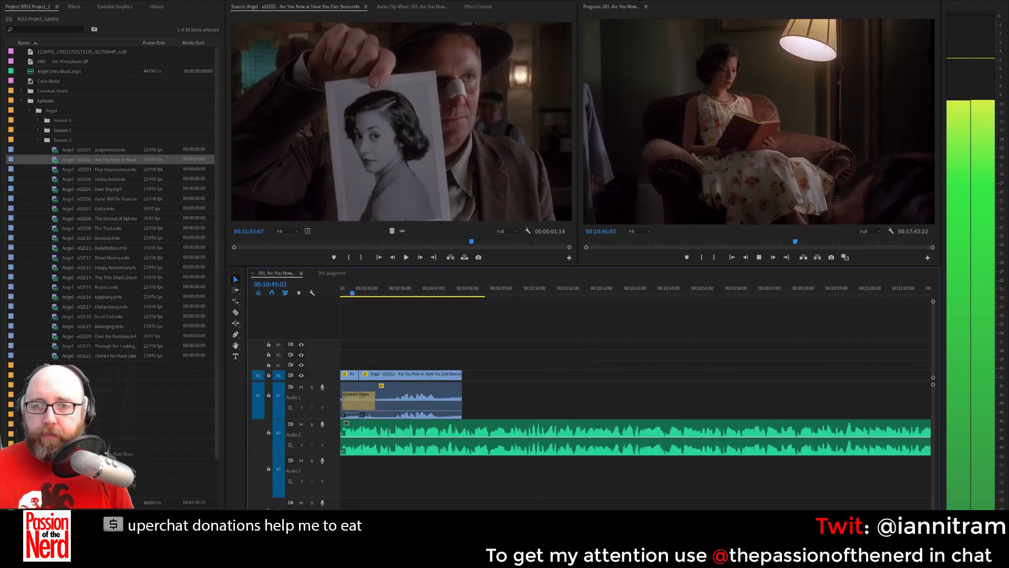
scroll(664, 421, up, 1)
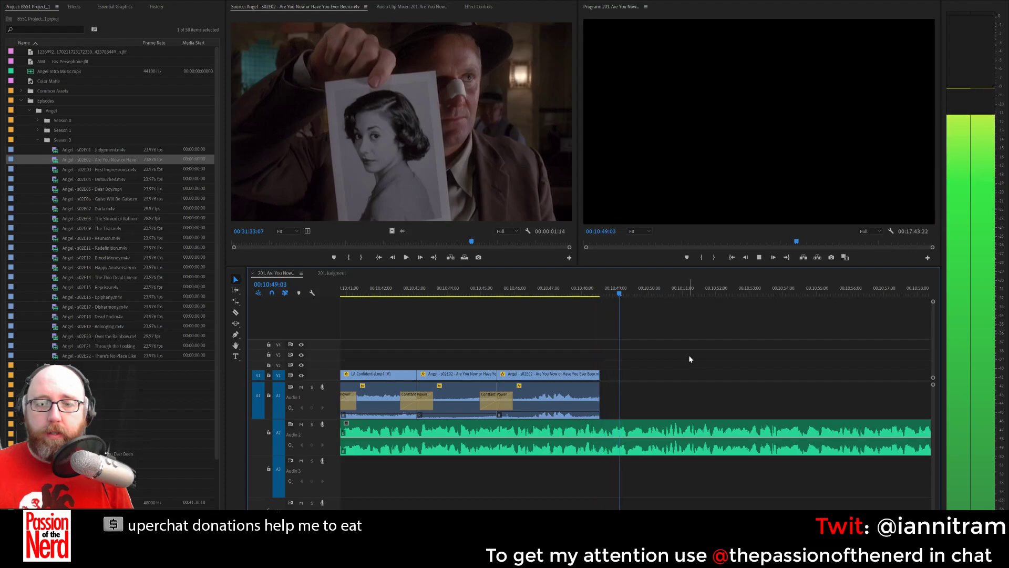
key(space)
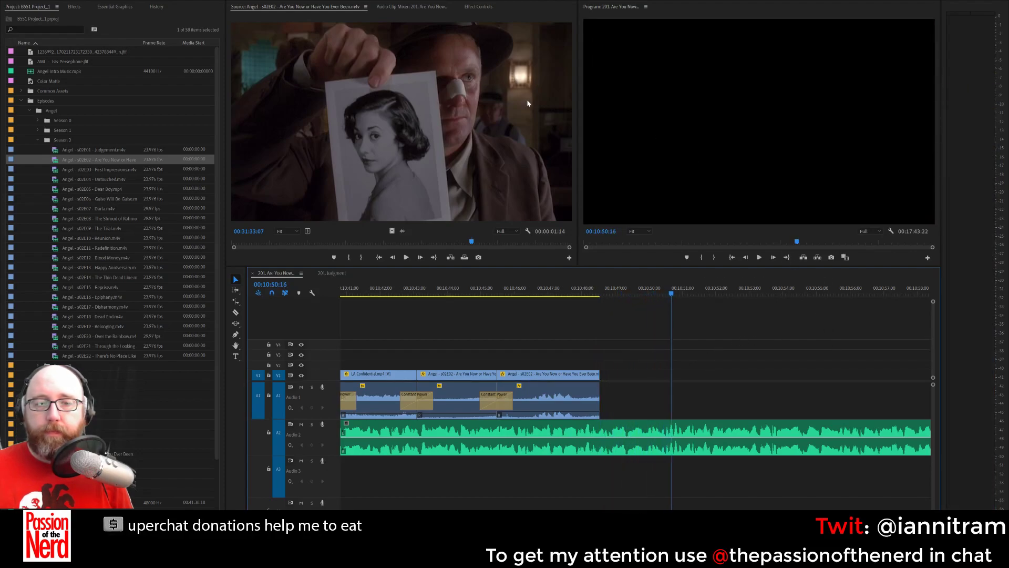
Find the hallway fight in the episode source and mark it from 00:10:48:19 to 00:10:51:17.
mouse_move(316, 241)
mouse_down()
mouse_move(342, 245)
mouse_move(234, 244)
mouse_move(311, 249)
mouse_up()
drag(314, 246, 314, 245)
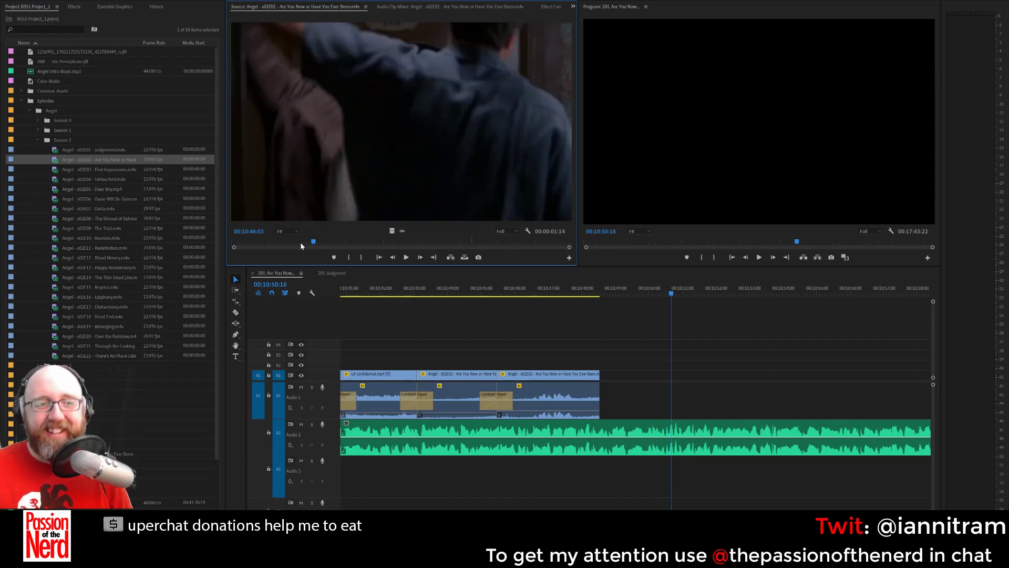
key(space)
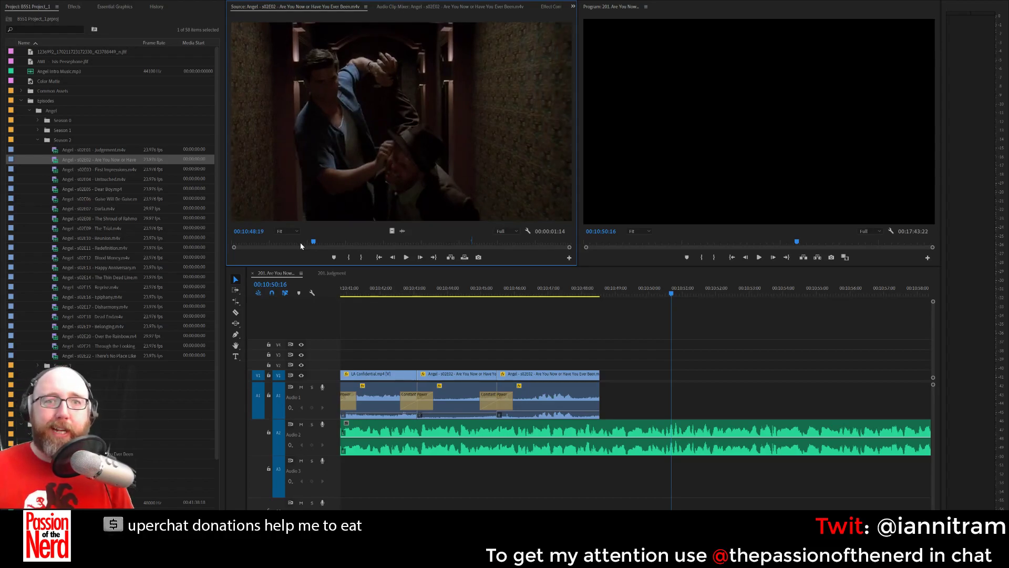
key(space)
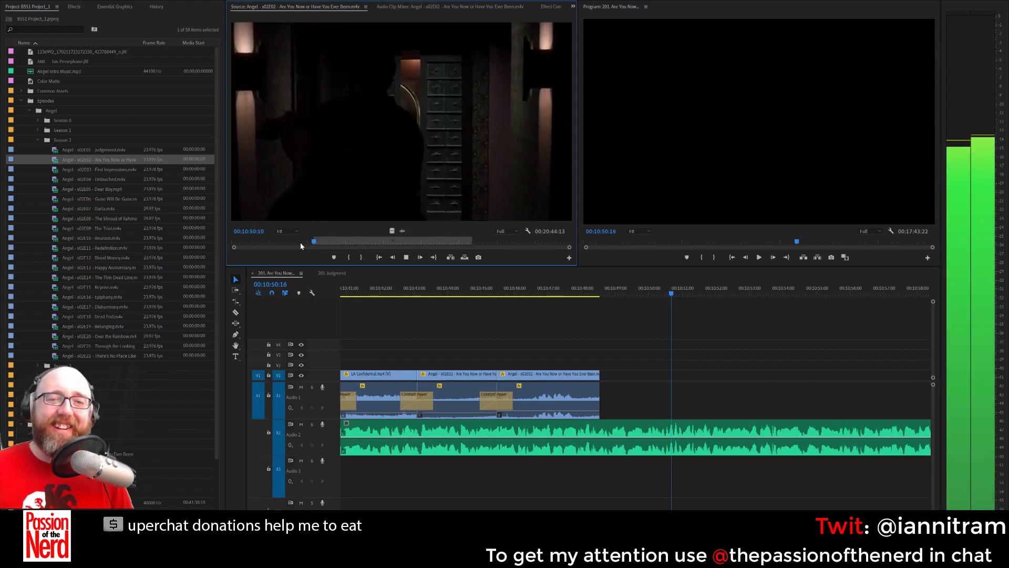
key(space)
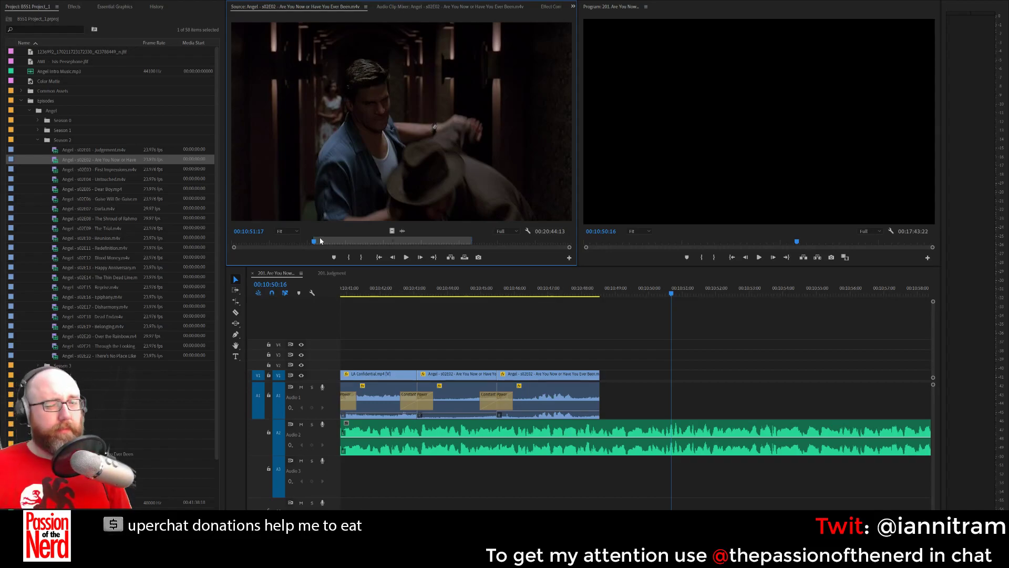
key(o)
Re-mark the hallway fight shot with its in point at 00:10:47:14 and its out point at 00:10:48:23.
key(Left)
key(Left)
key(Left)
key(Left)
key(Left)
key(Left)
key(Left)
key(Left)
key(Left)
key(Left)
key(Left)
key(Left)
key(Left)
key(Left)
key(Left)
key(Left)
key(Left)
key(Left)
key(Left)
key(Left)
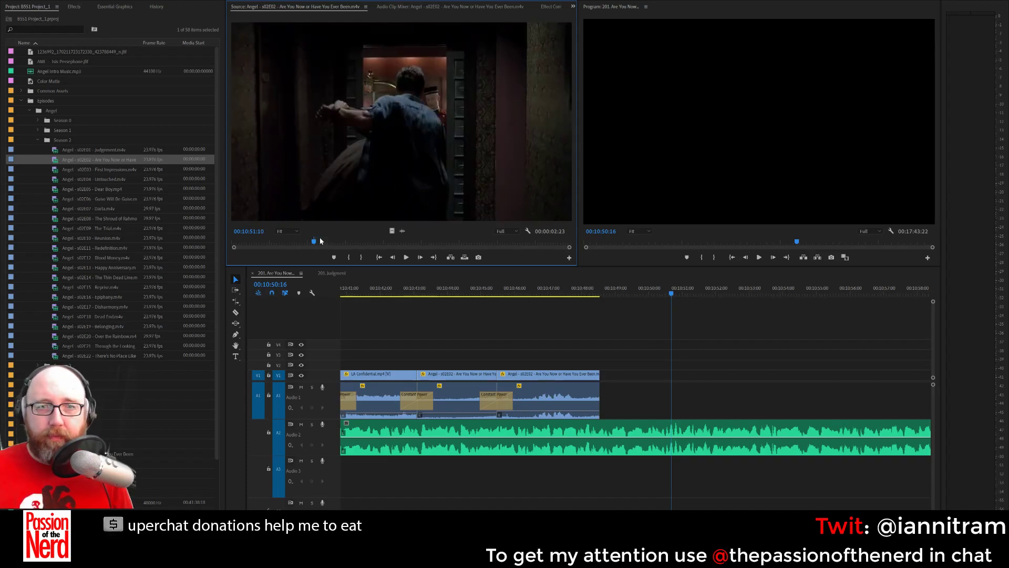
key(Left)
key(Left)
key(Left)
key(Left)
key(Left)
key(Left)
key(Left)
key(Left)
key(Left)
key(Left)
key(Left)
key(Left)
key(Left)
key(Left)
key(Left)
key(Left)
key(Left)
key(Left)
key(Left)
key(Left)
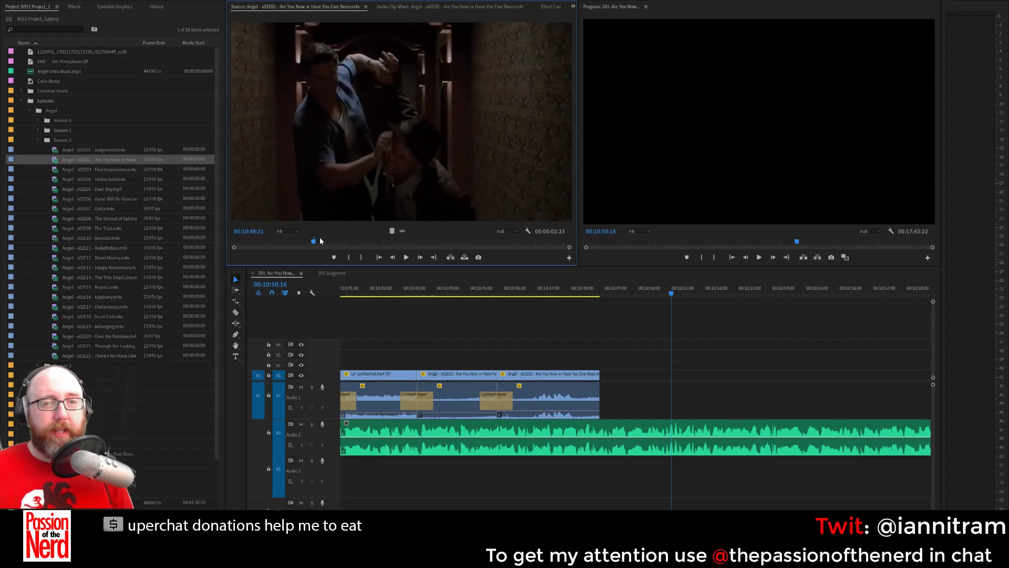
key(Left)
key(Left)
key(Left)
key(Left)
key(Left)
key(Left)
key(Left)
key(Left)
key(Left)
key(Left)
key(Left)
key(Left)
key(Left)
key(Left)
key(Left)
key(Left)
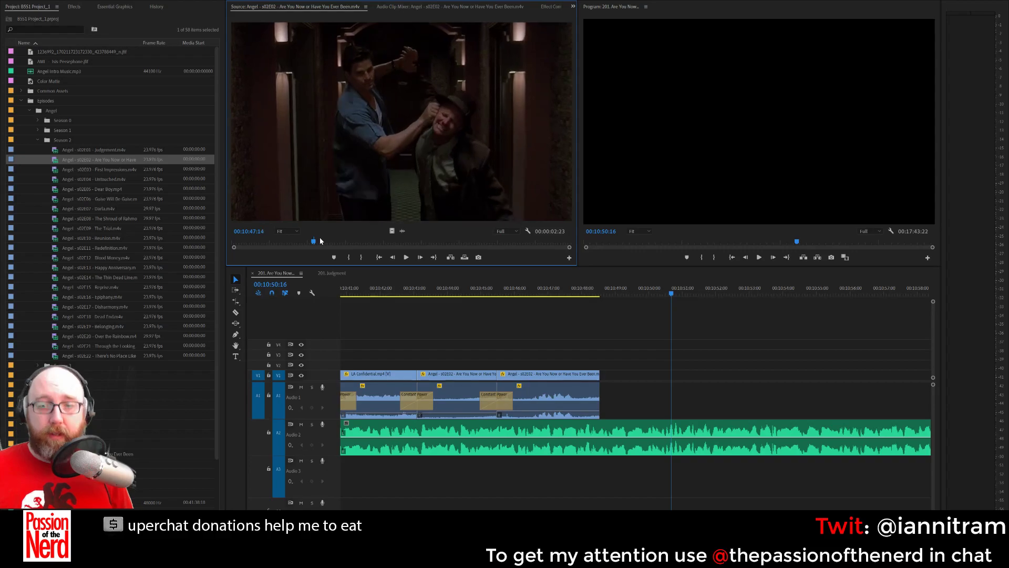
key(i)
key(space)
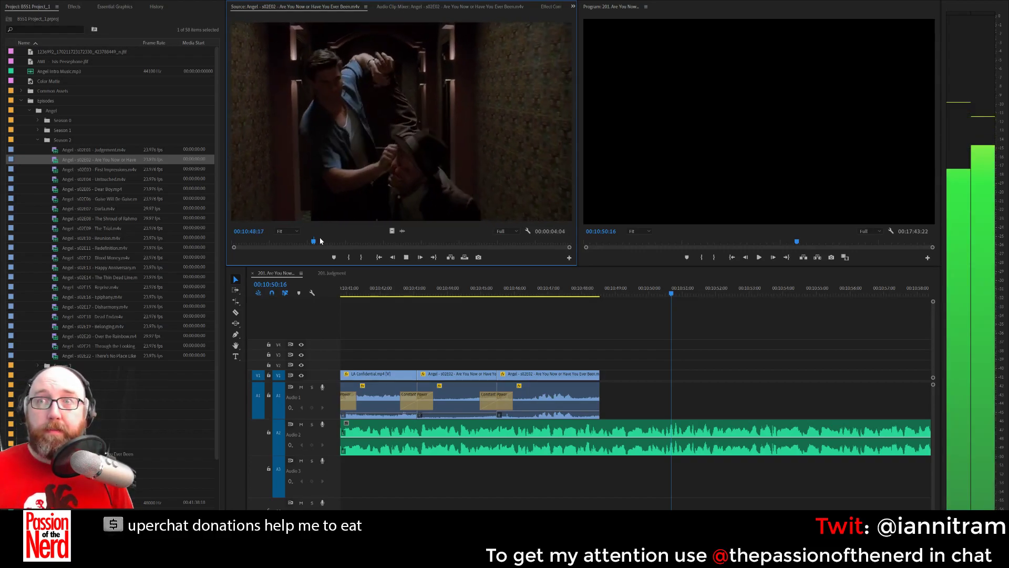
key(space)
key(o)
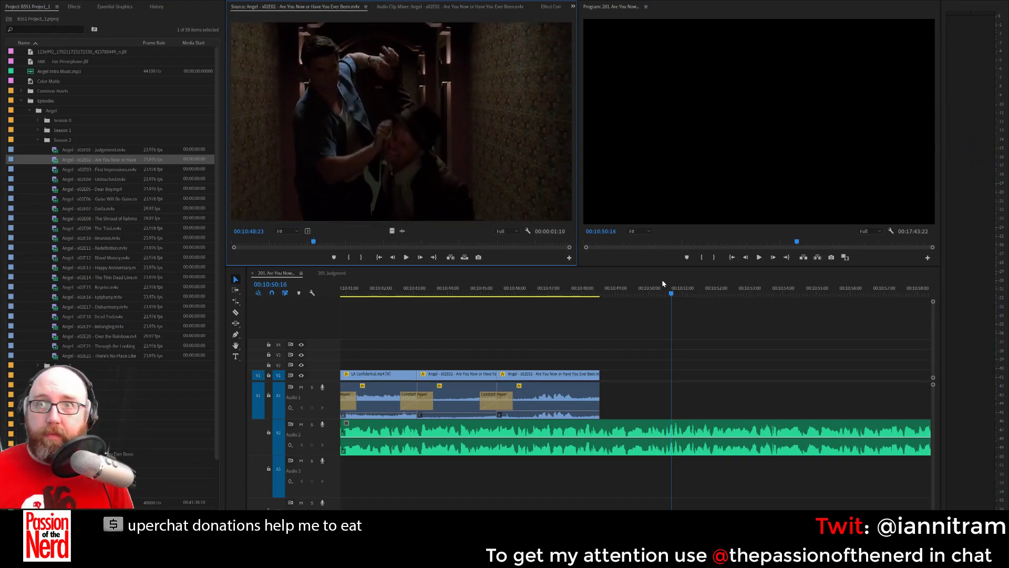
Place the hallway fight after the photograph clip, running to 00:10:50:16, with a Constant Power audio crossfade and a straight picture cut.
drag(662, 283, 668, 374)
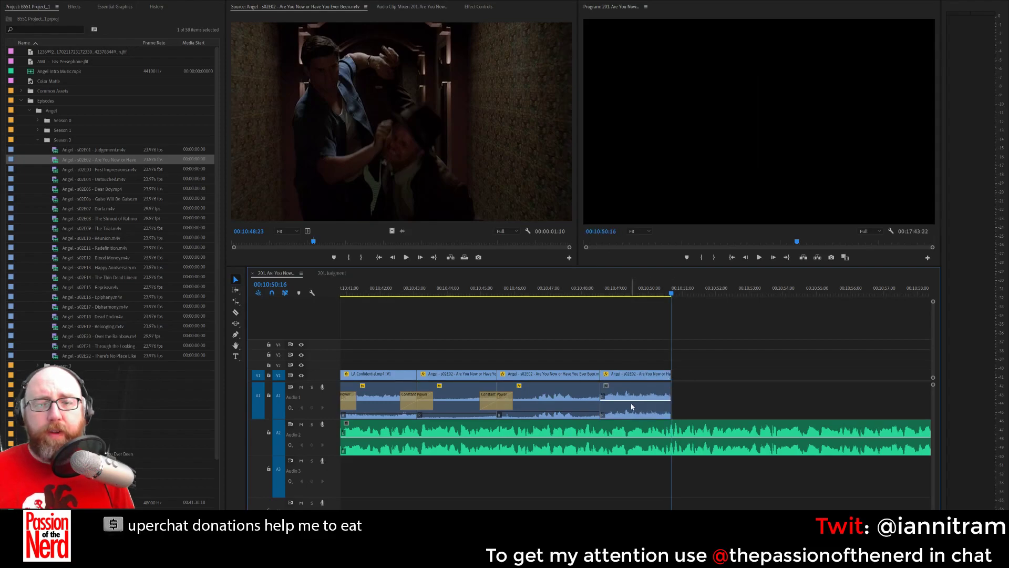
click(631, 402)
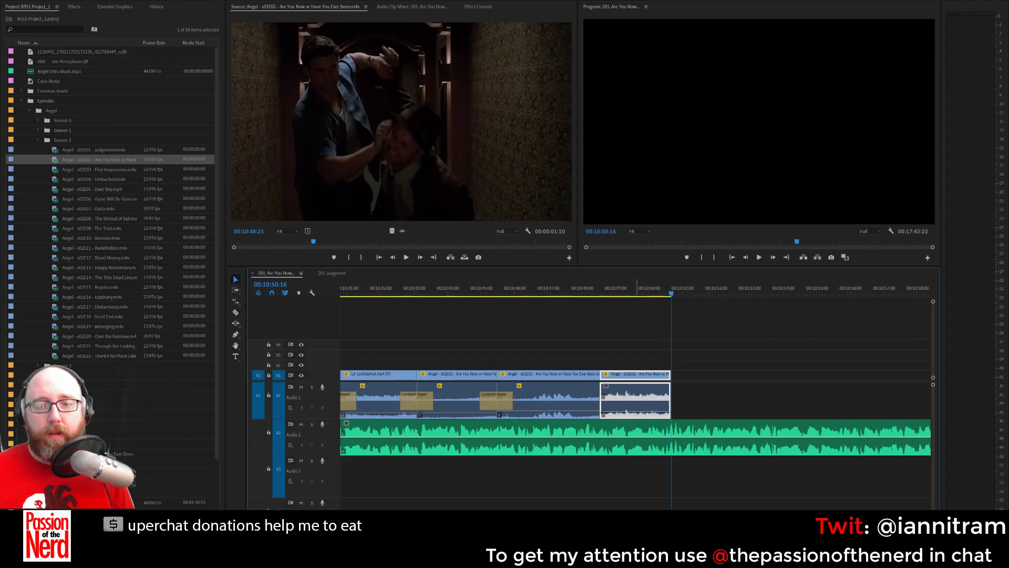
click(598, 399)
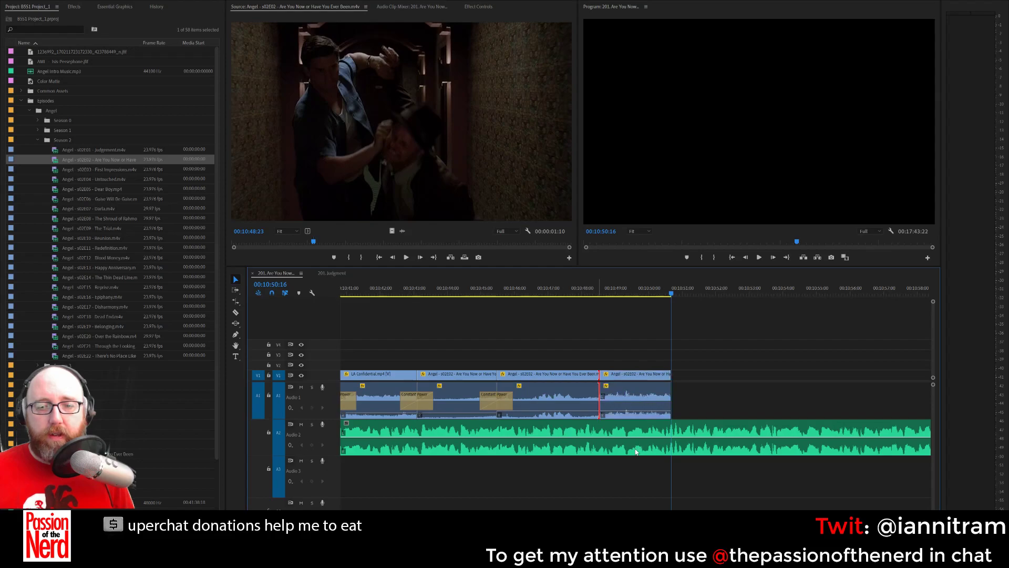
key(shift+d)
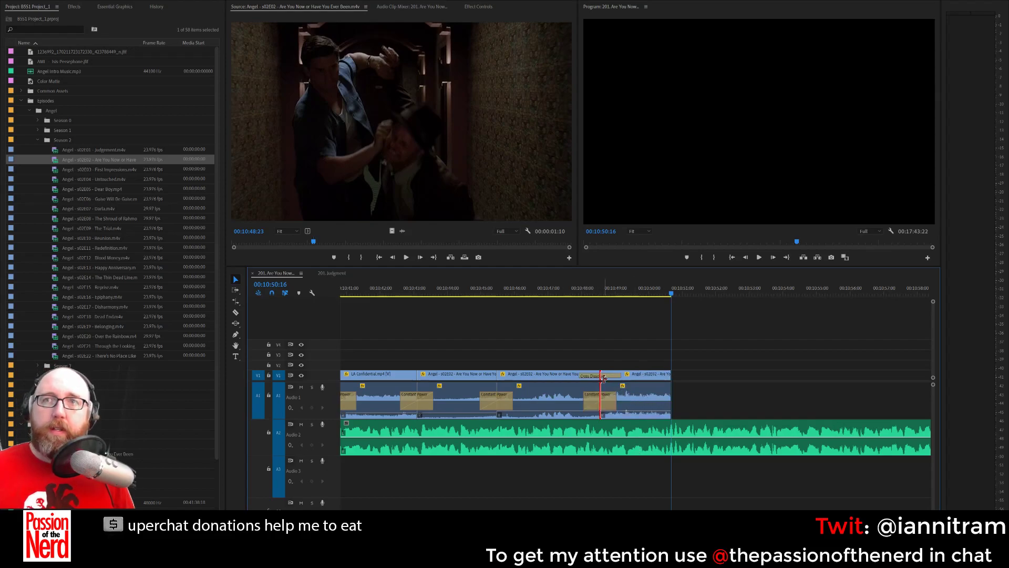
scroll(604, 378, up, 3)
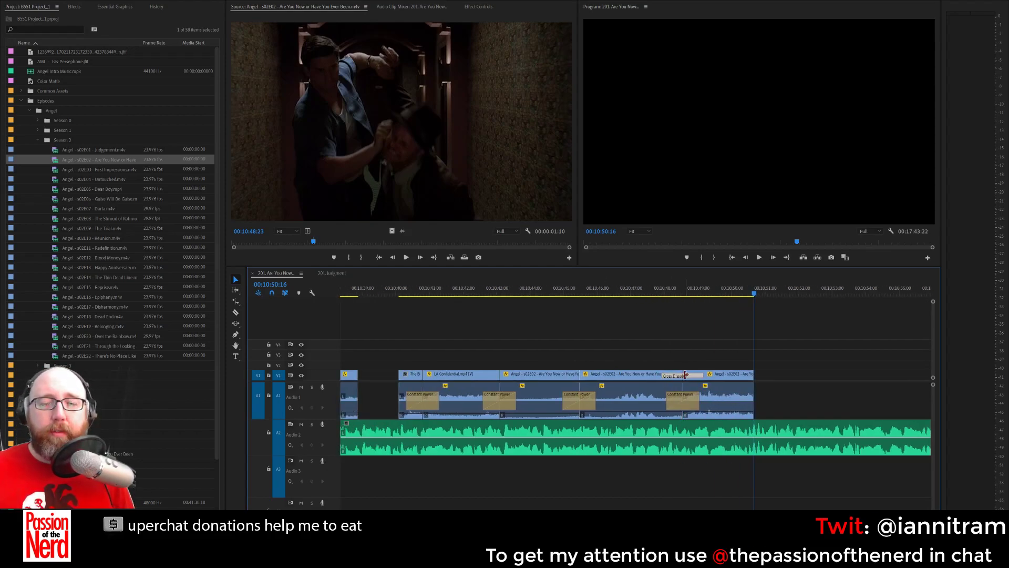
key(Delete)
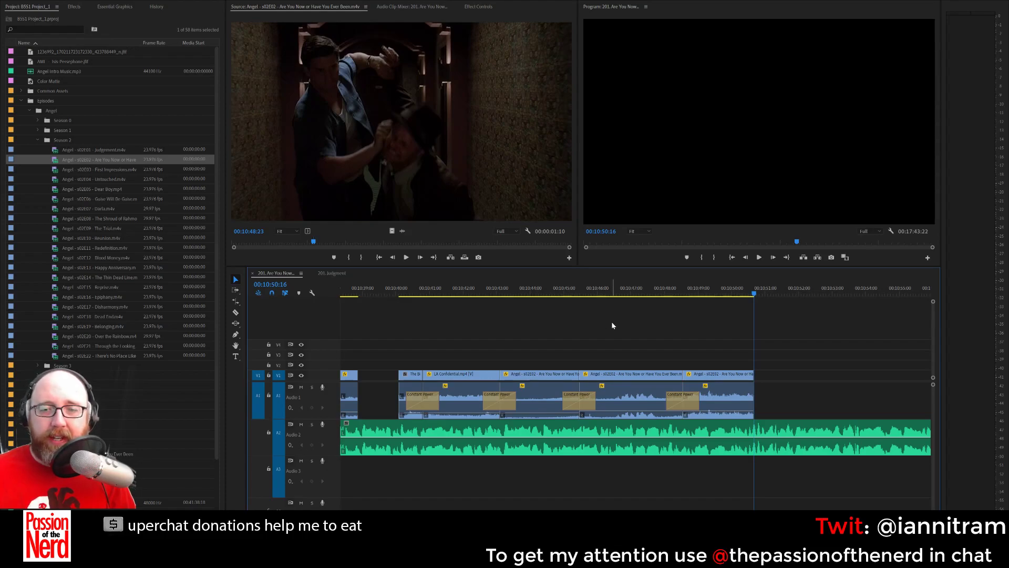
Play the sequence over the newly added clips and stop at 00:10:54:17, where the following shot should end.
scroll(636, 399, down, 4)
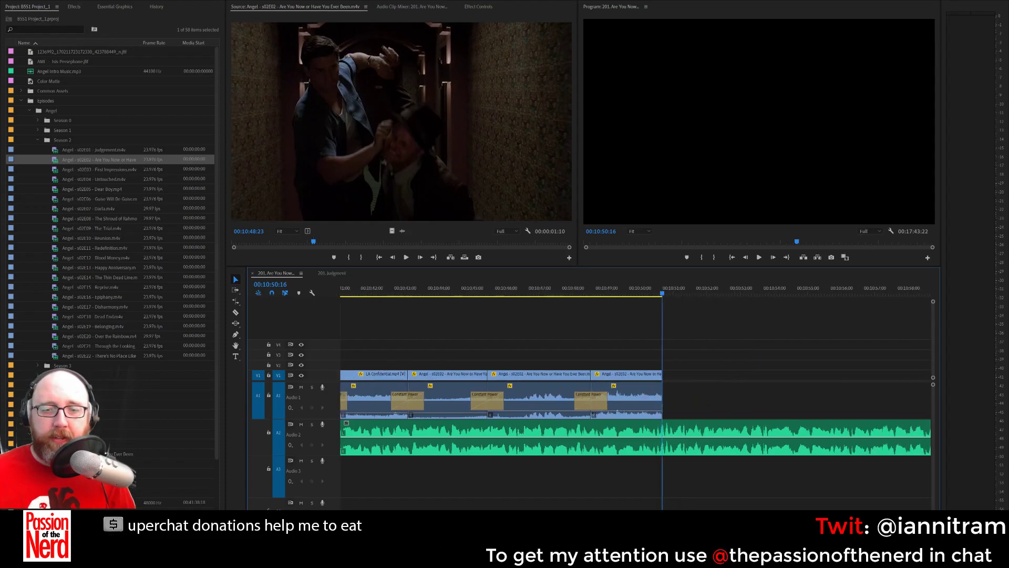
scroll(636, 400, up, 3)
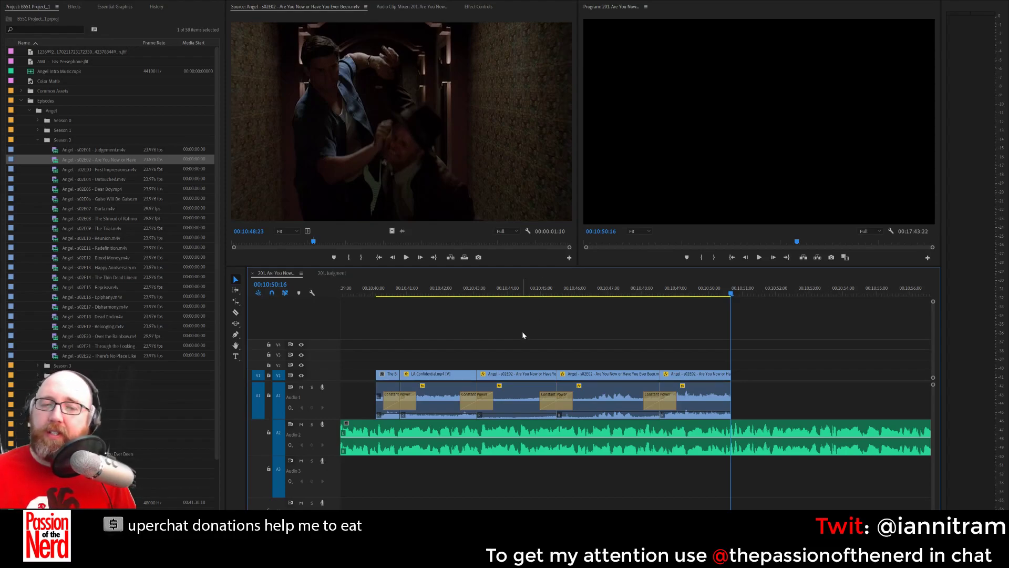
click(458, 290)
key(space)
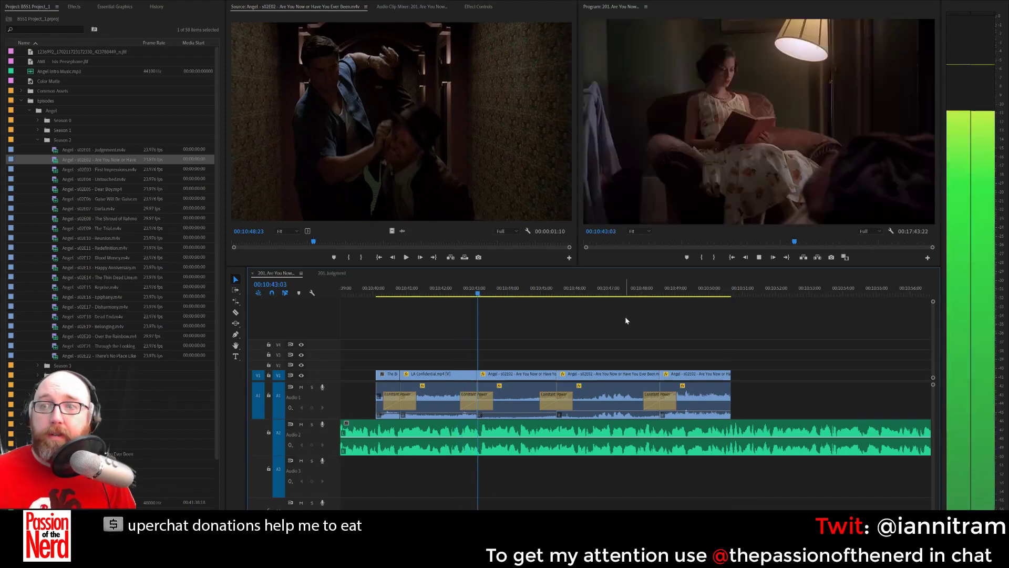
key(space)
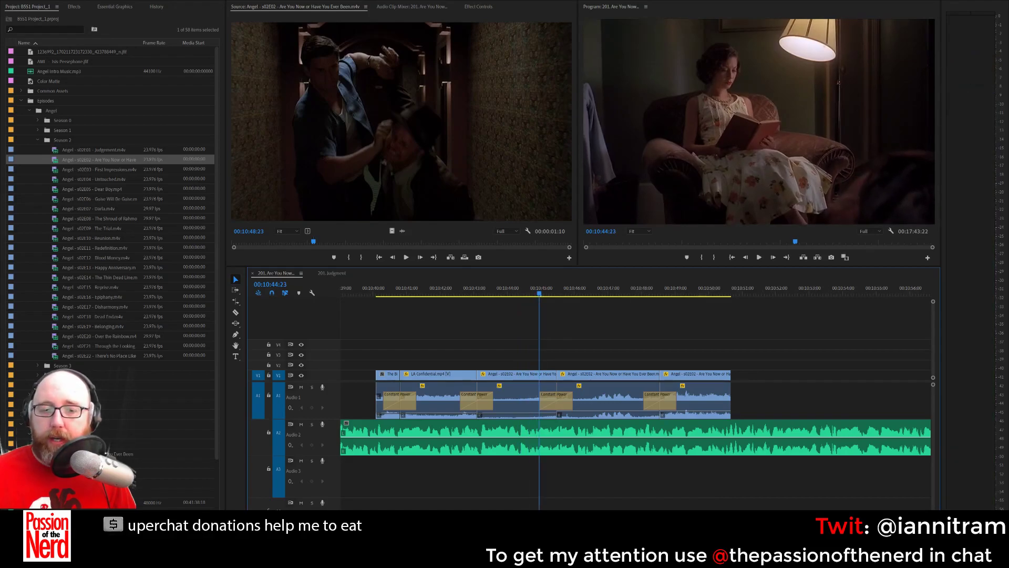
scroll(672, 453, down, 5)
scroll(671, 453, up, 1)
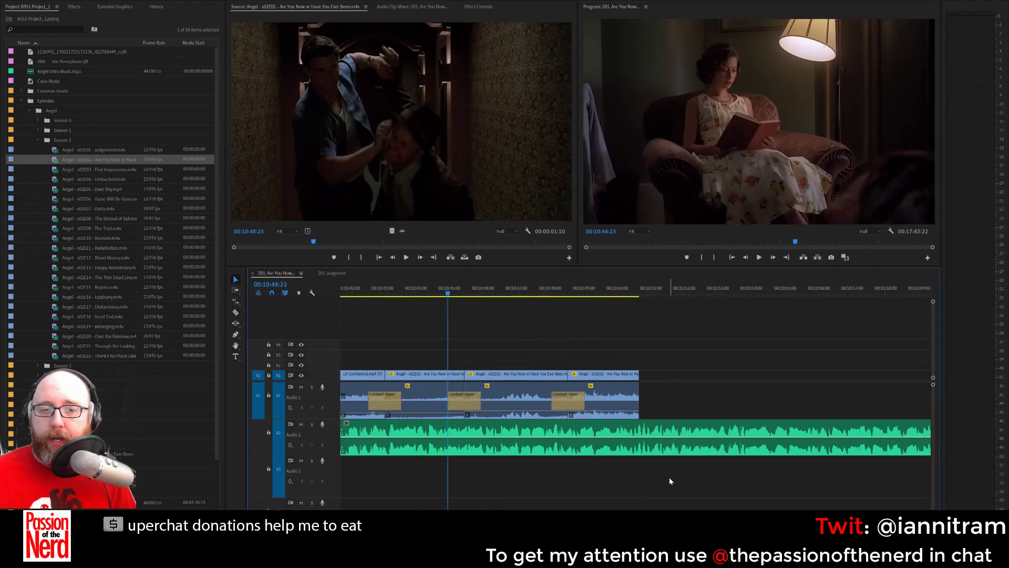
key(space)
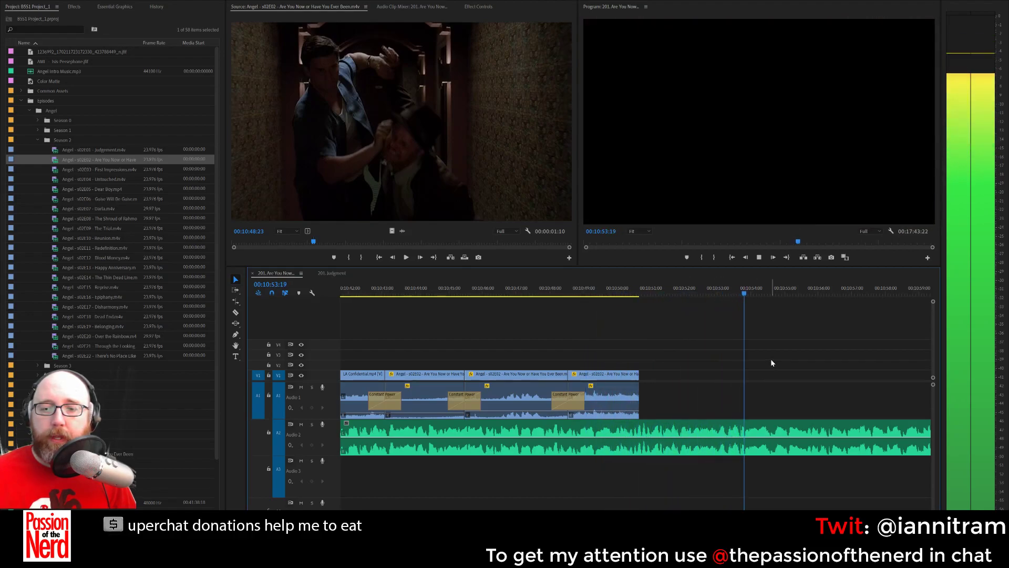
key(space)
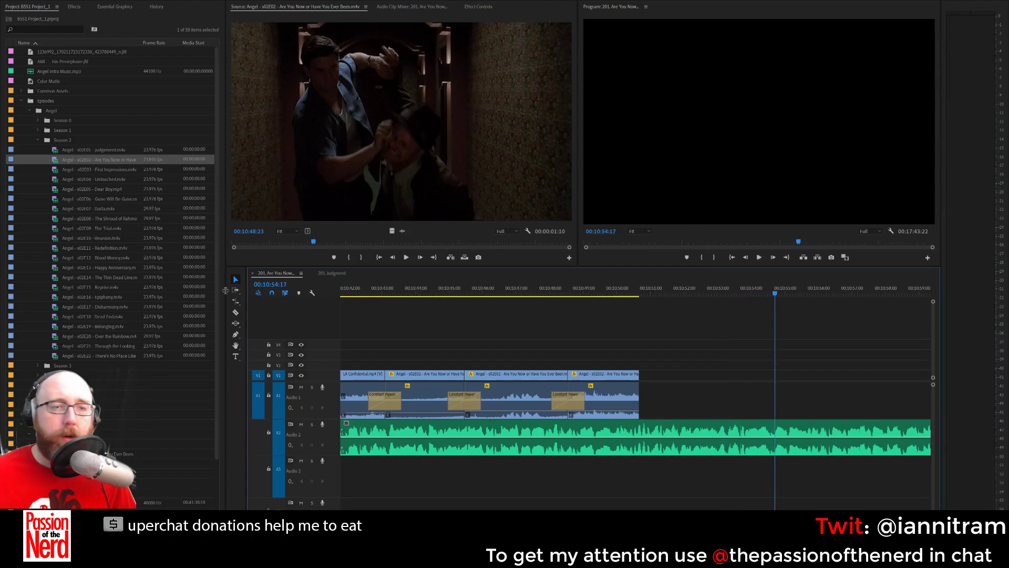
Mark a 00:00:03:01 range of the episode's night shot of the man in the burgundy jacket beside the woman in the floral dress.
mouse_move(348, 242)
mouse_down()
mouse_move(378, 243)
mouse_move(361, 243)
mouse_up()
key(space)
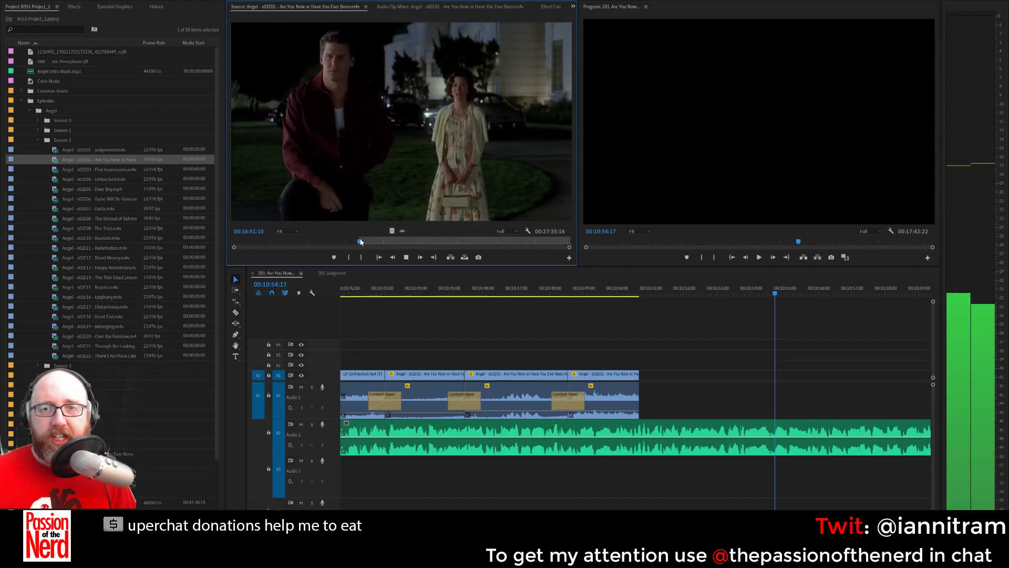
key(space)
key(o)
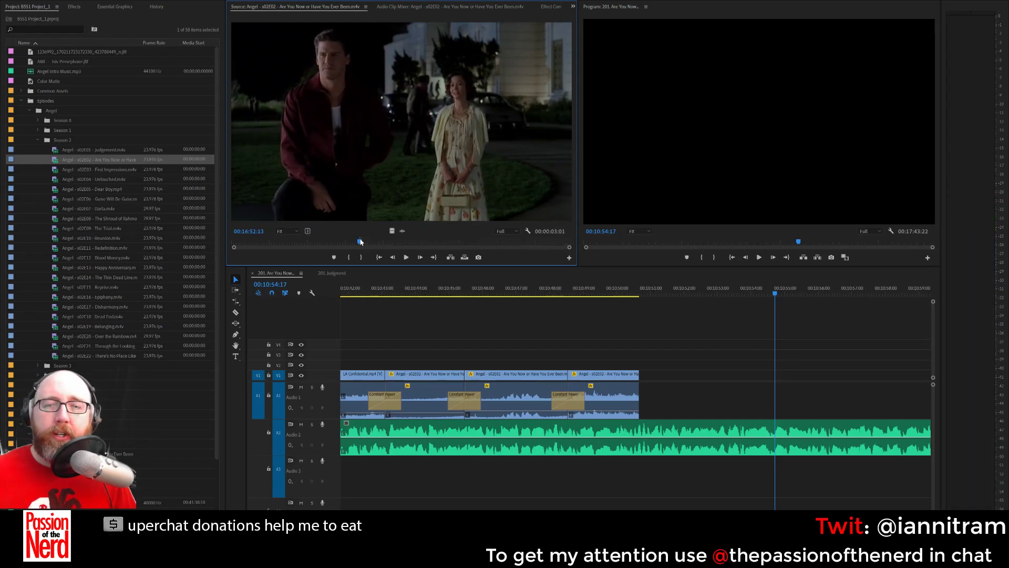
Place the night shot after the hallway fight, extend it to 00:10:54:17, and add a Constant Power audio crossfade at their cut.
drag(527, 166, 645, 375)
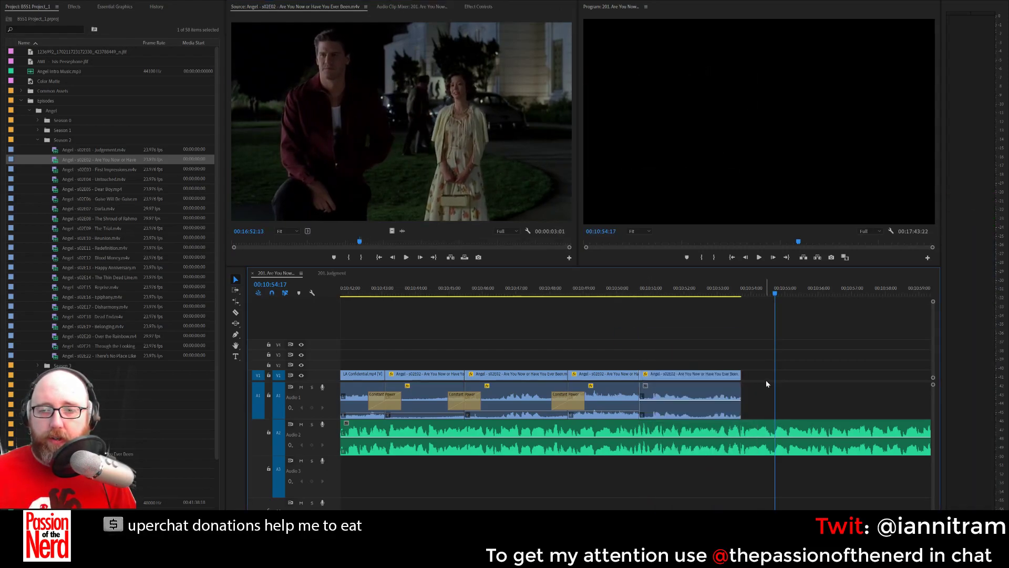
drag(743, 374, 775, 373)
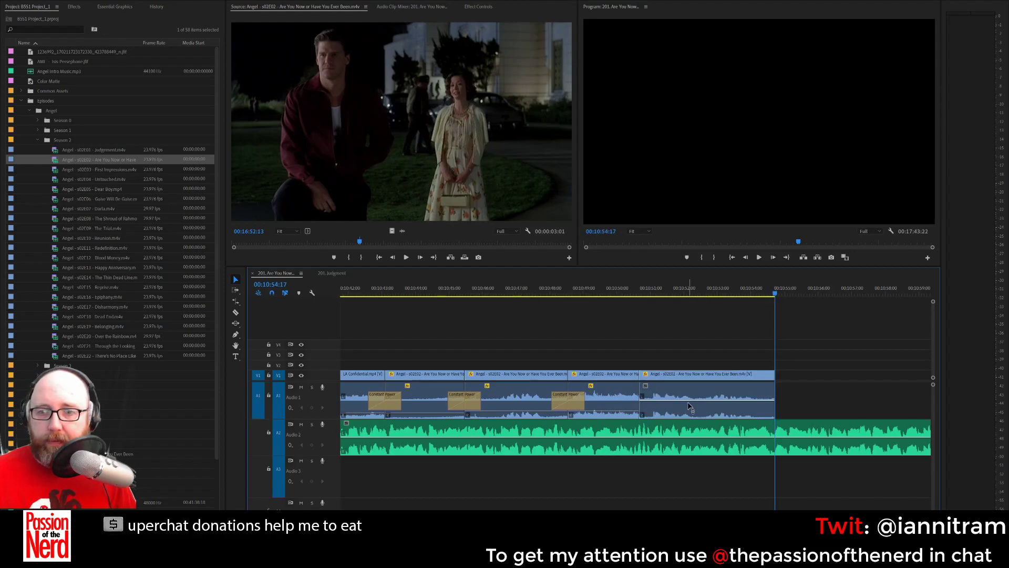
click(641, 400)
key(ctrl+shift+d)
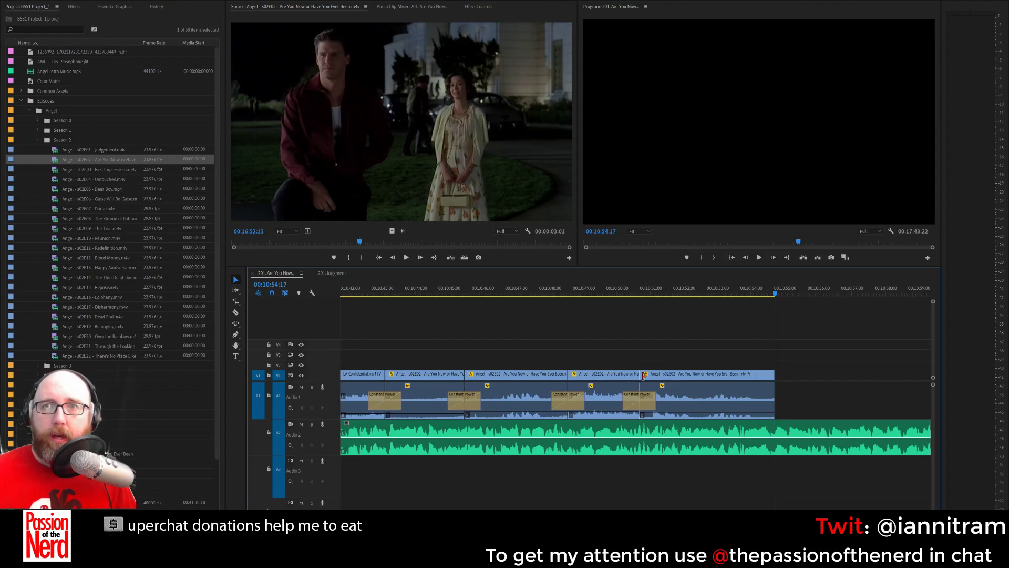
Replay the cut from the hallway fight into the night shot and trim the night shot's end back to 00:10:54:05.
click(619, 290)
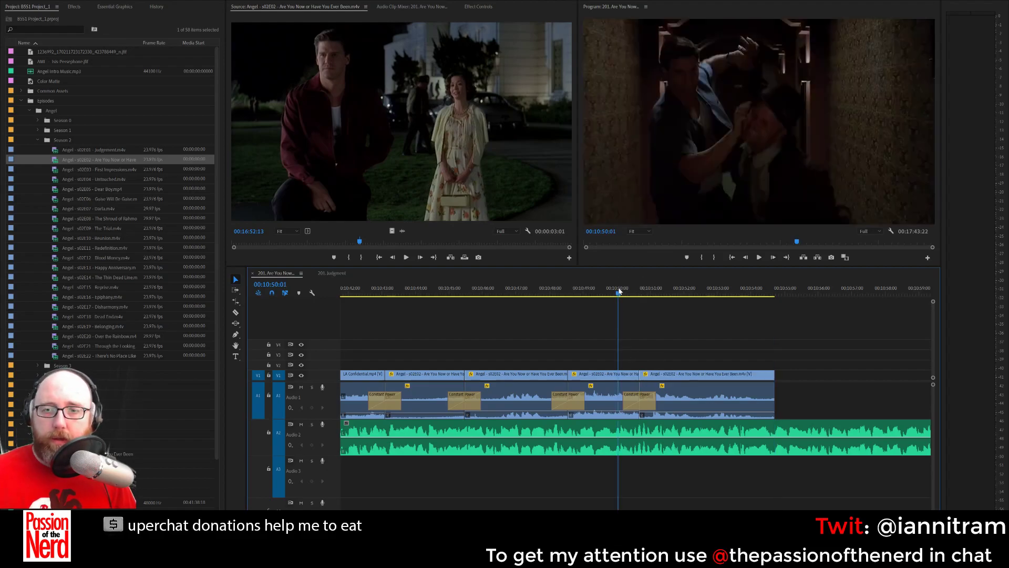
key(space)
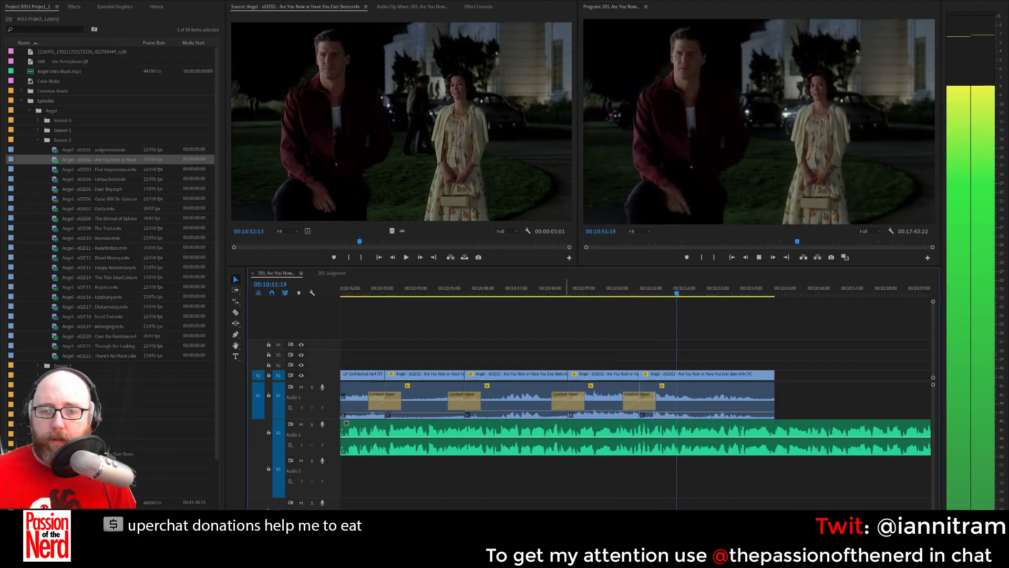
scroll(635, 400, down, 3)
scroll(530, 431, up, 1)
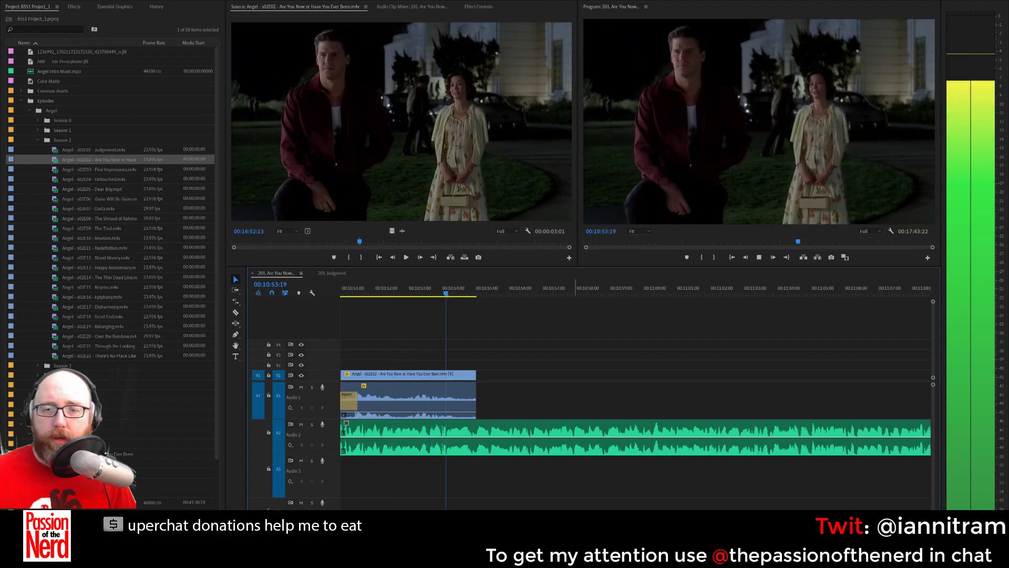
key(space)
click(446, 291)
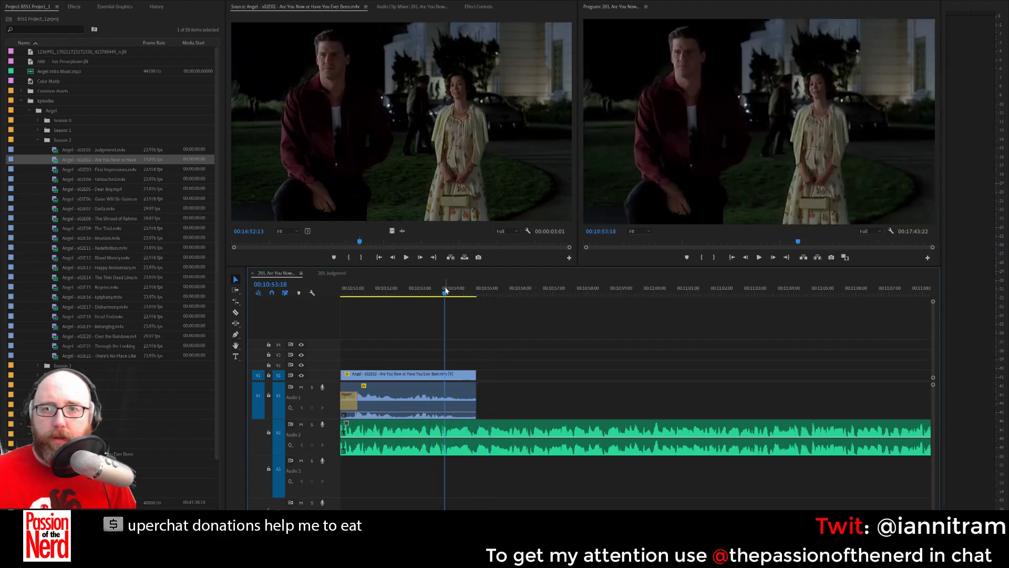
key(space)
key(space)
key(space)
key(space)
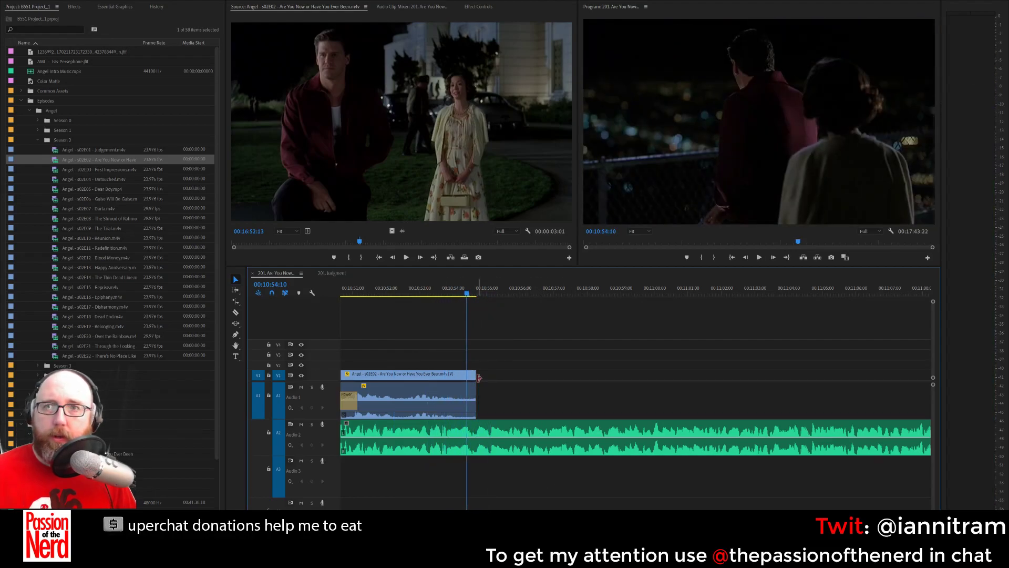
key(Left)
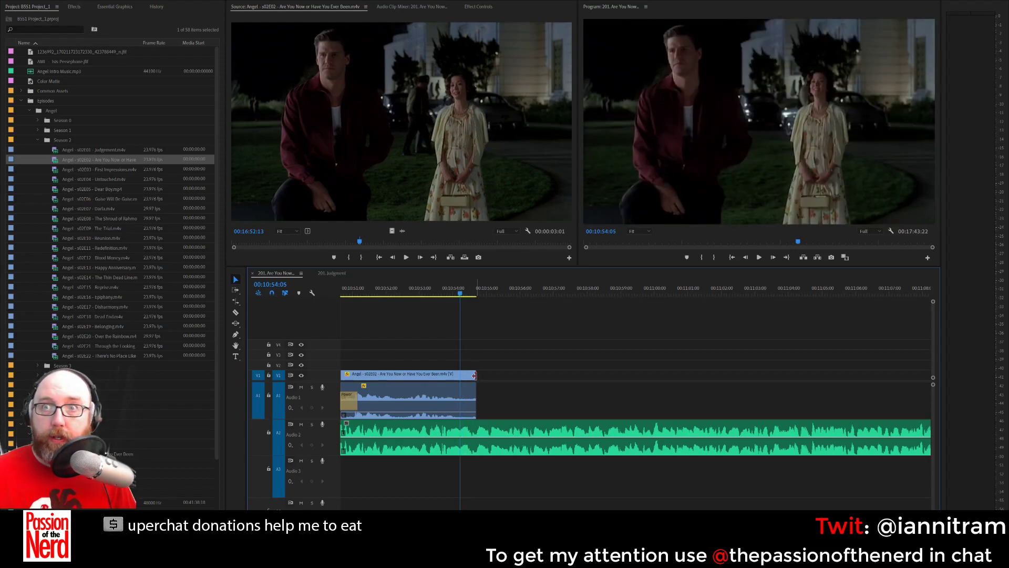
drag(479, 375, 460, 374)
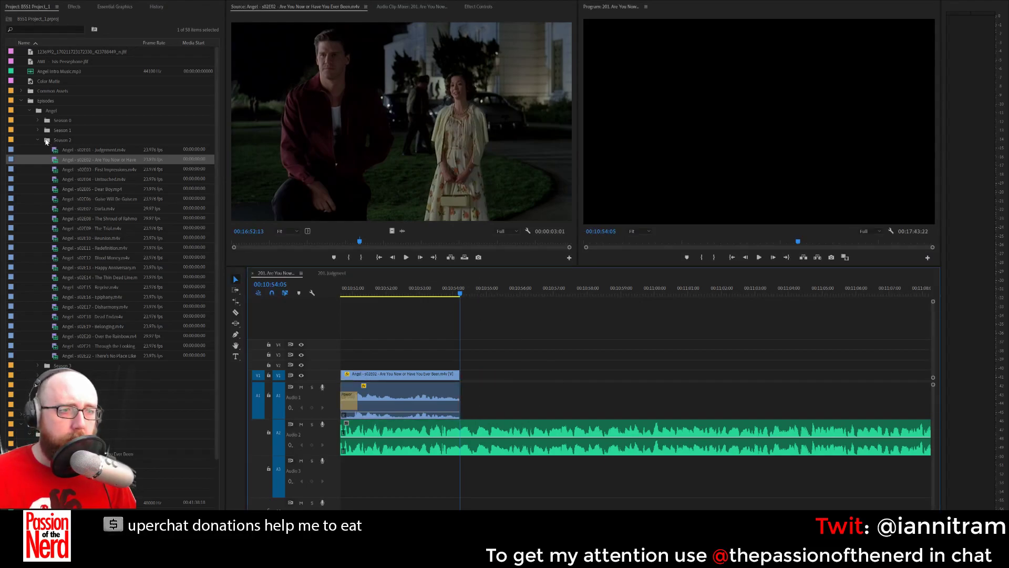
Load Rebel Without A Cause.m4v from the episode 202 B-roll bin and go to the night scene with the police car near 01:37:06:03.
click(38, 140)
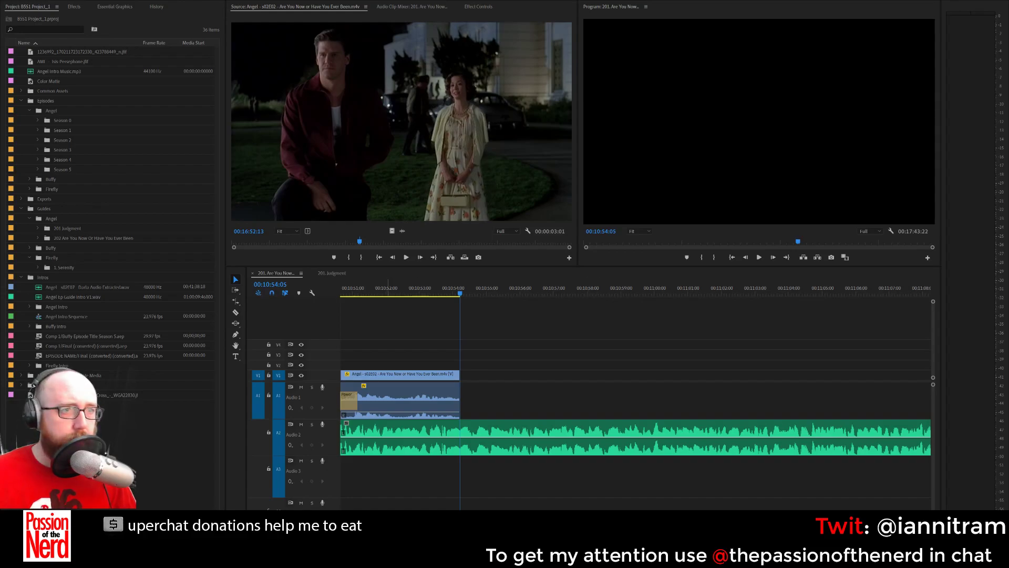
click(21, 101)
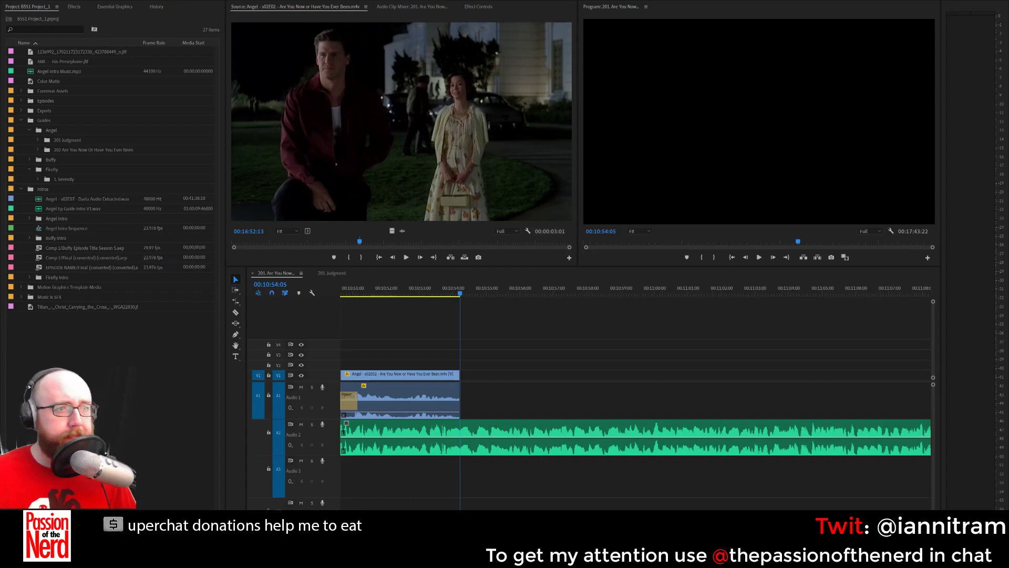
click(38, 150)
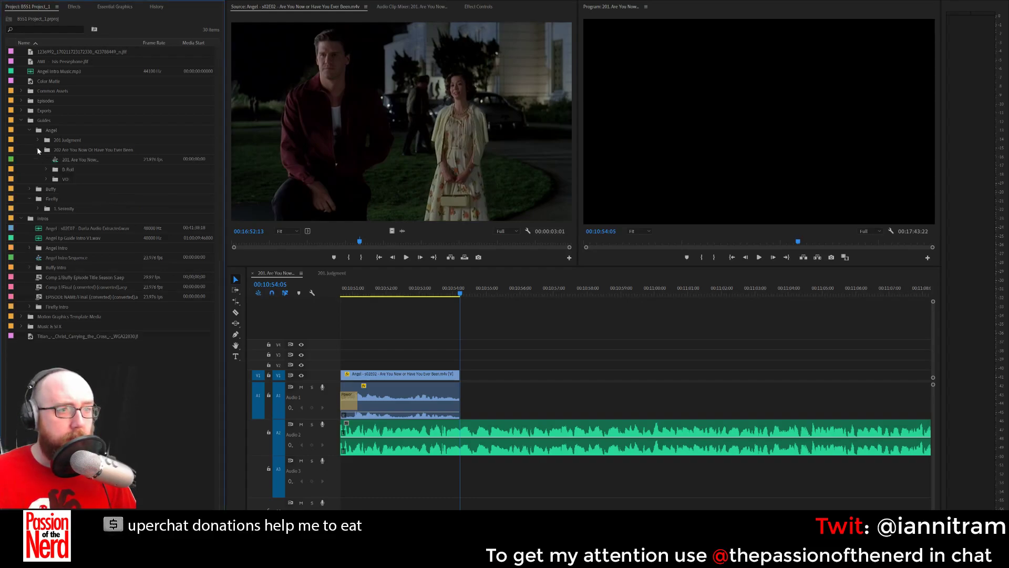
click(46, 169)
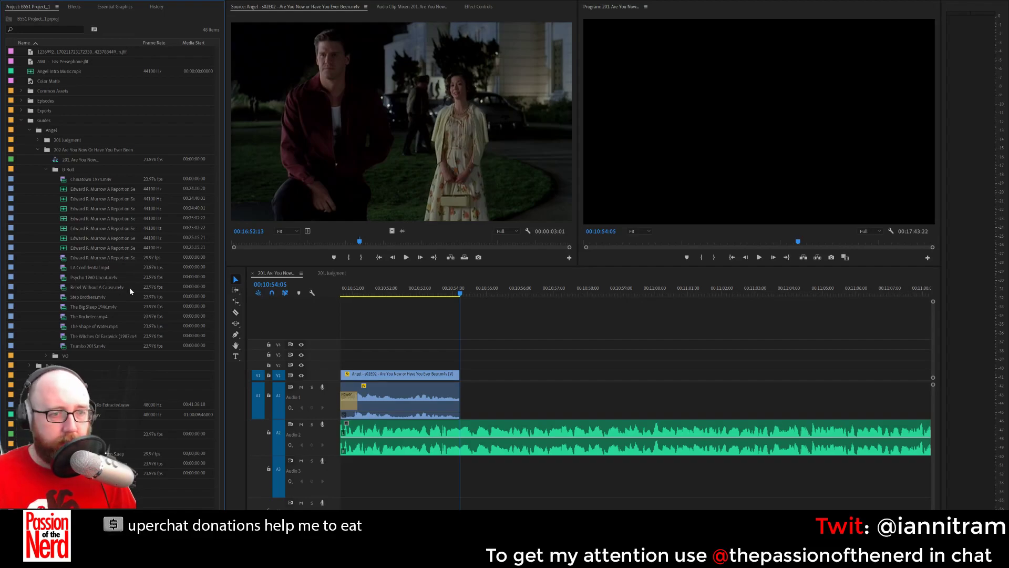
double_click(66, 287)
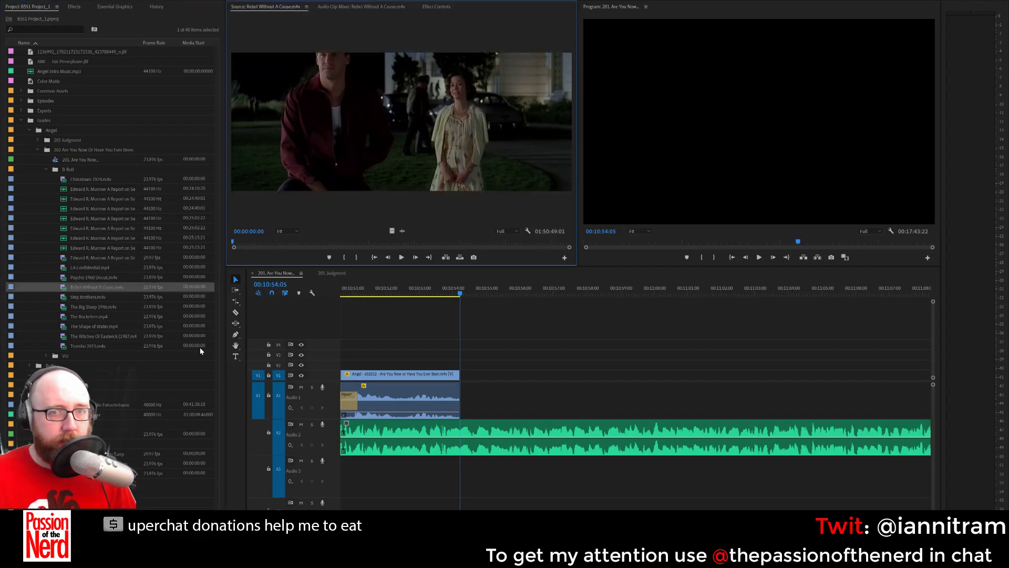
click(513, 241)
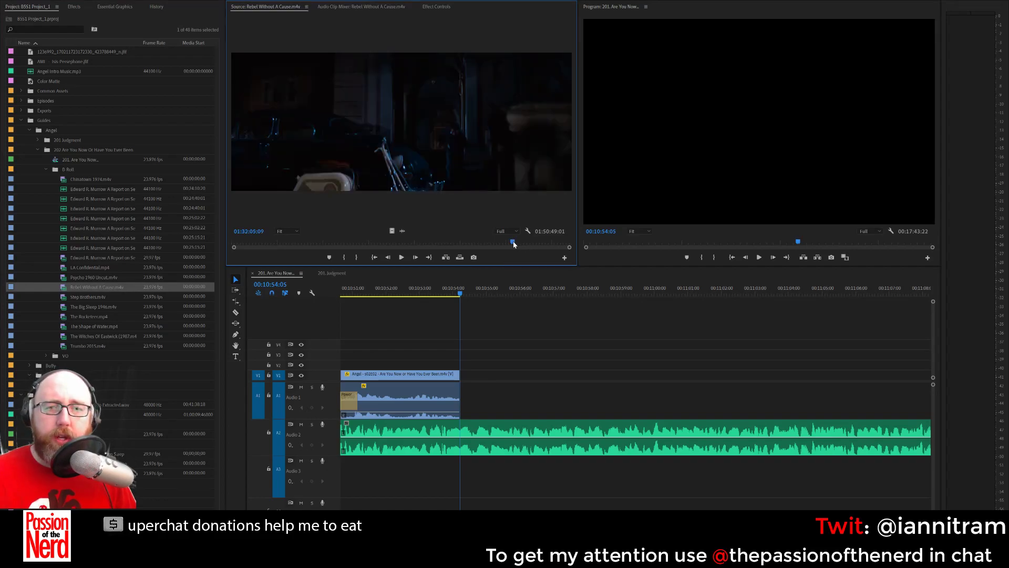
drag(539, 242, 529, 243)
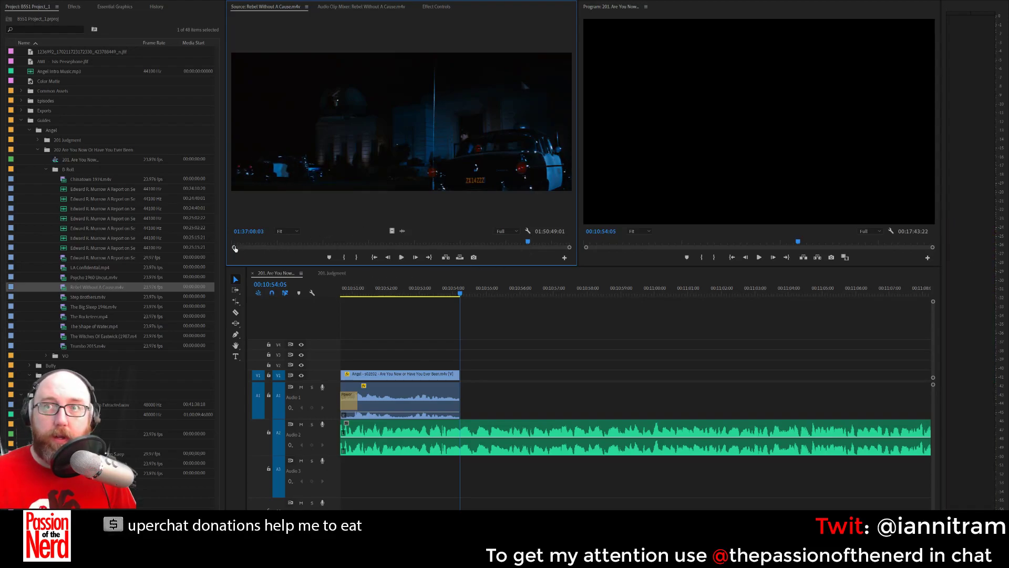
drag(235, 248, 329, 257)
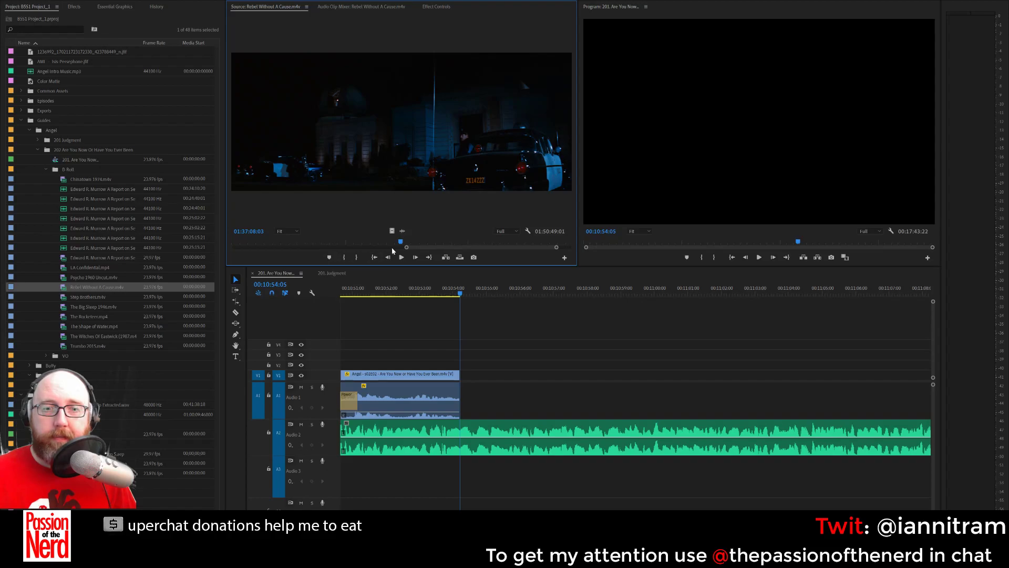
Mark a 00:00:03:23 range of the film's shot of the red-jacketed man at the planetarium door.
drag(400, 244, 433, 245)
key(i)
key(space)
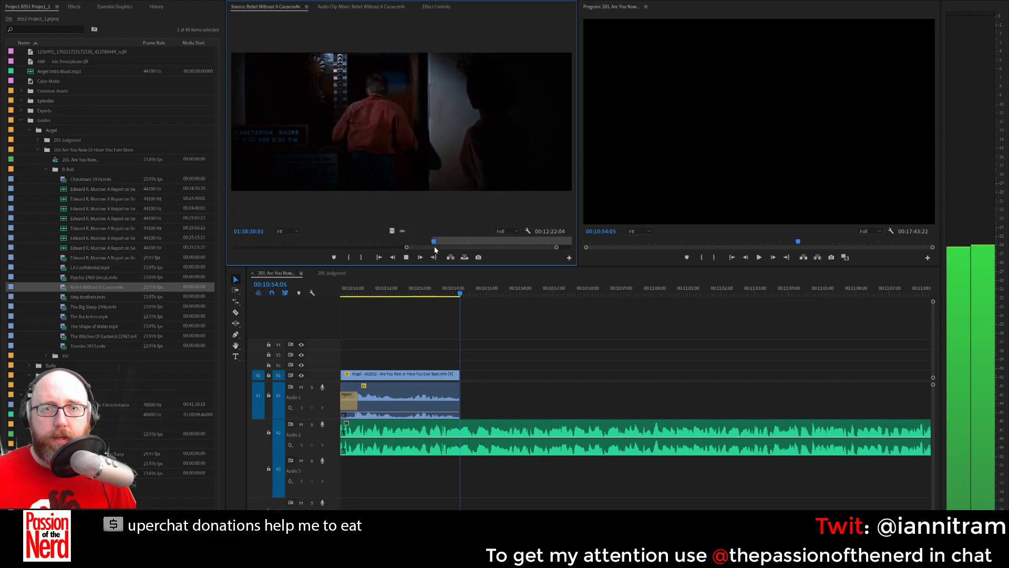
key(space)
key(o)
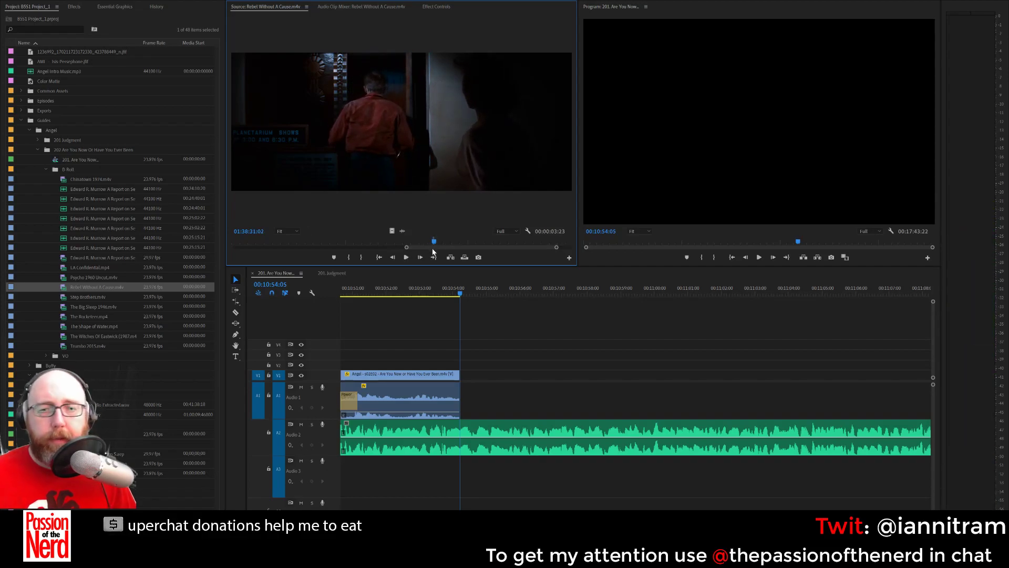
Mark a 00:00:04:00 range of the film's red-jacketed man in the dark planetarium, starting at 01:41:06:10.
drag(434, 246, 499, 246)
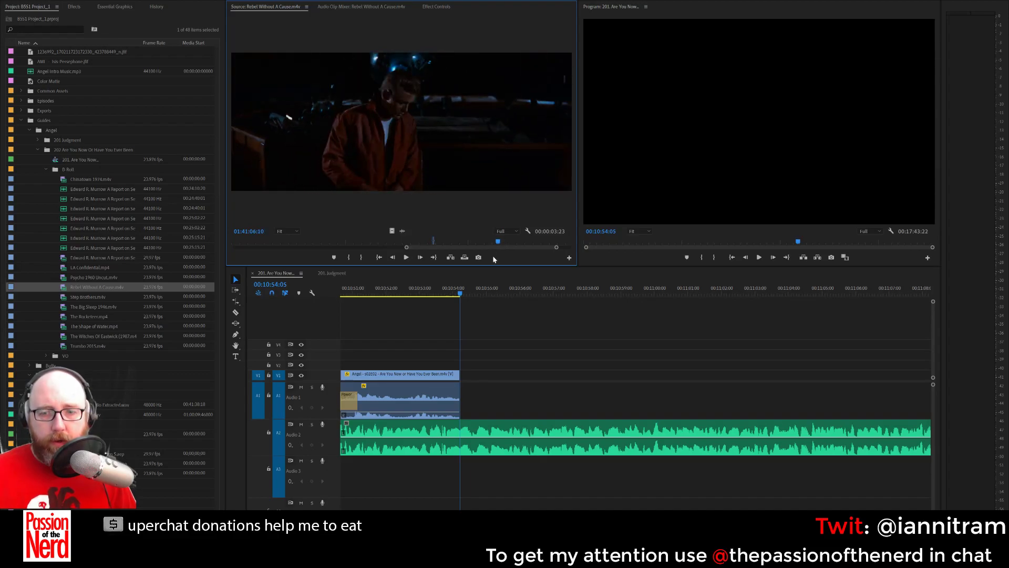
key(i)
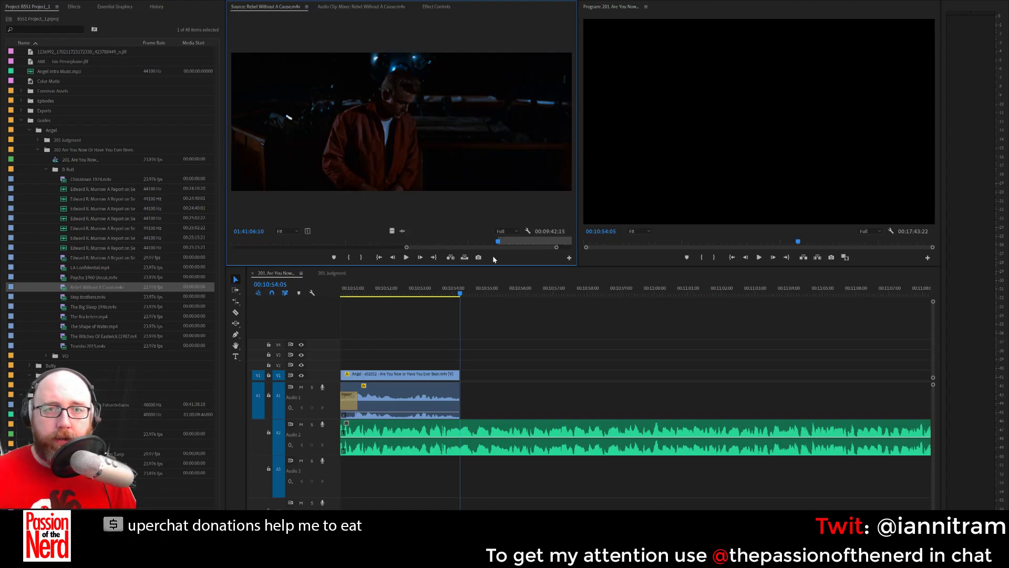
key(space)
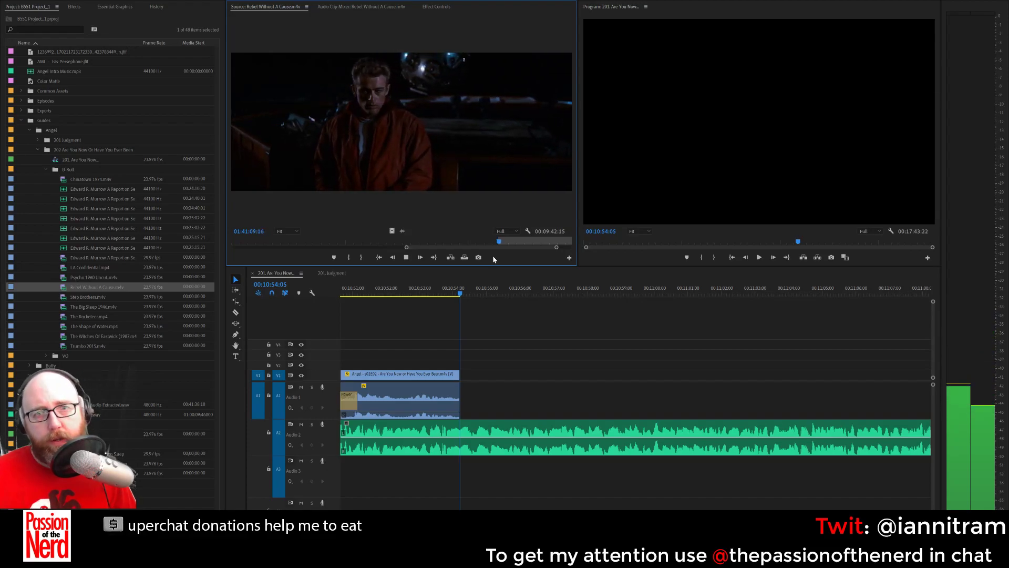
key(space)
key(o)
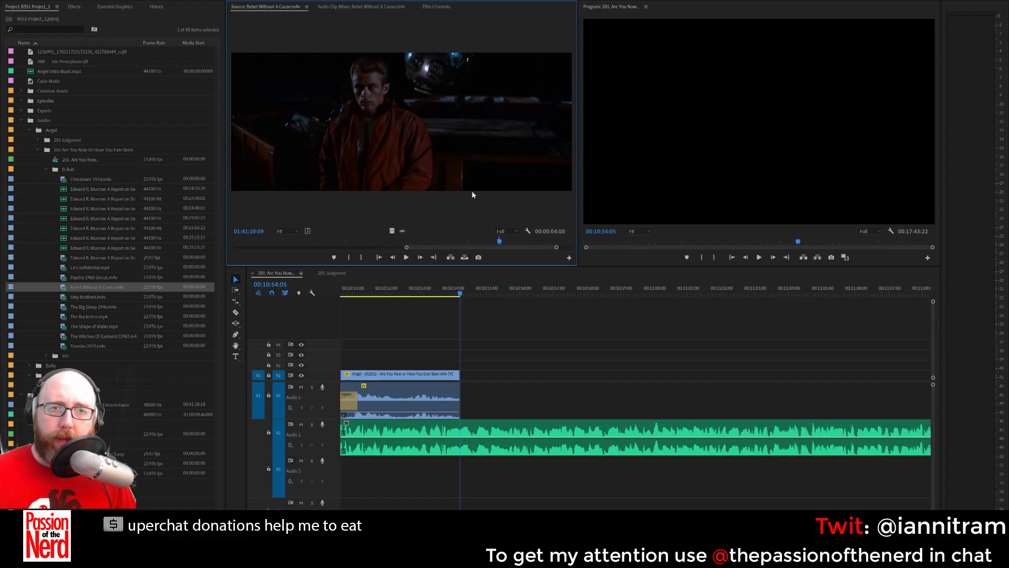
Place the marked film shot after the night shot at 00:10:54:05, with a Constant Power audio crossfade and a straight picture cut.
key(.)
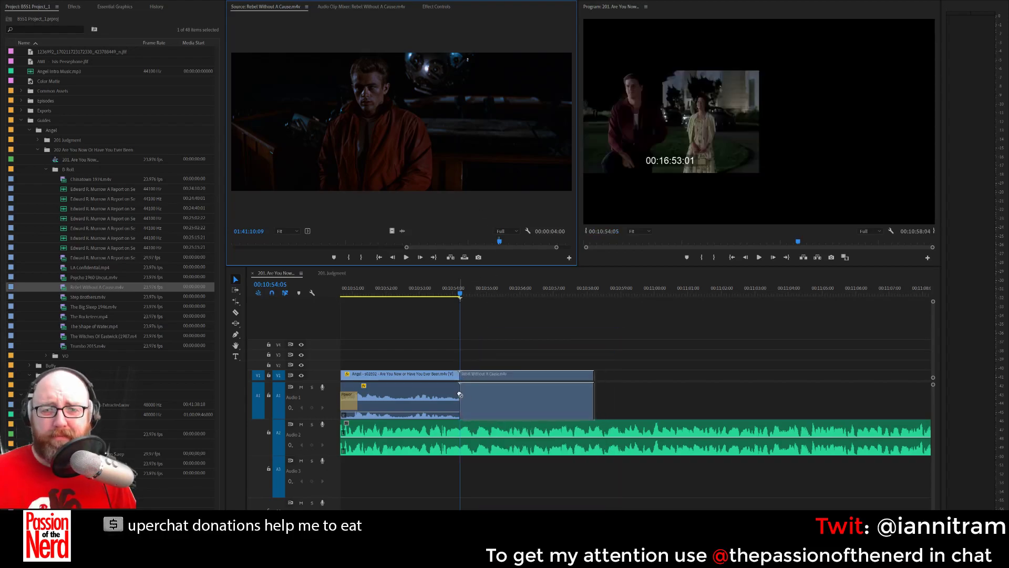
drag(477, 409, 477, 412)
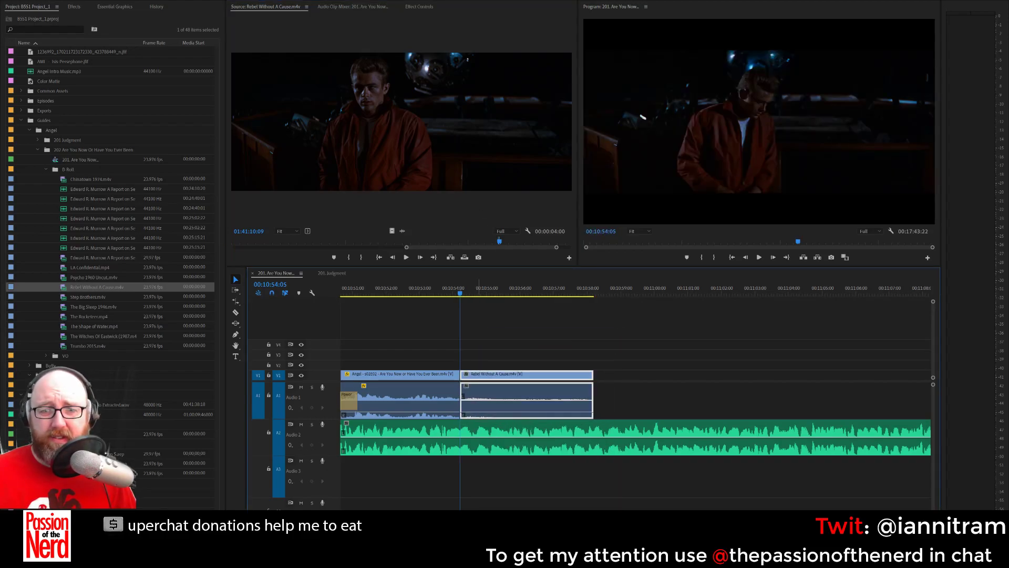
click(460, 405)
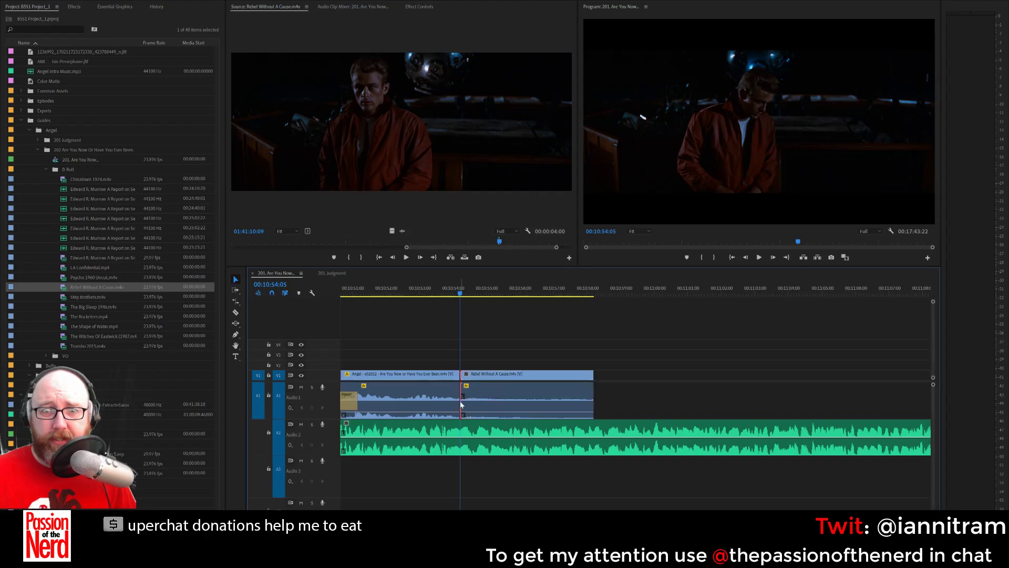
key(ctrl+shift+d)
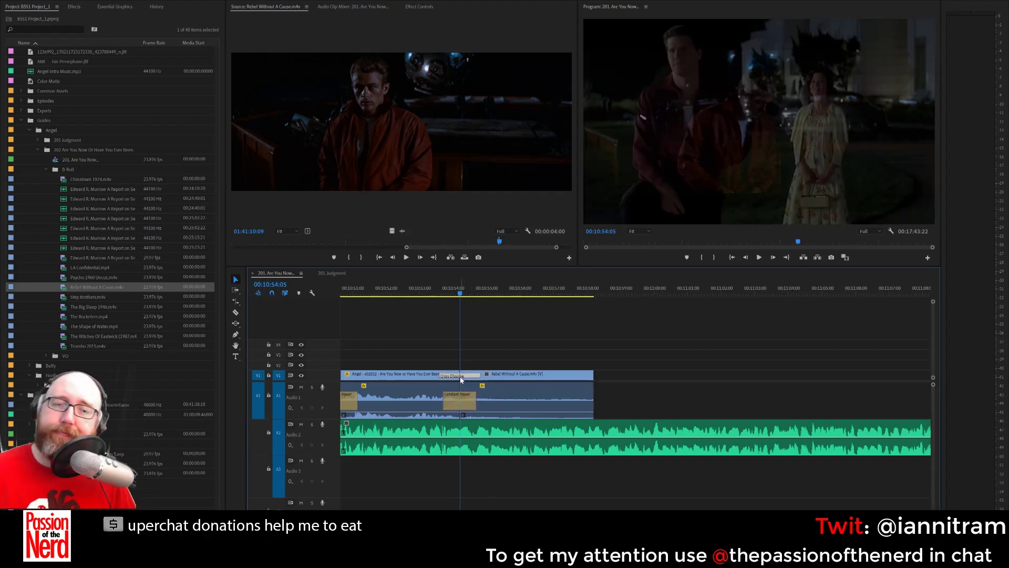
Play the sequence across the new cut, shorten the end of the Rebel Without A Cause clip, and stop at 00:10:59:16.
key(=)
key(space)
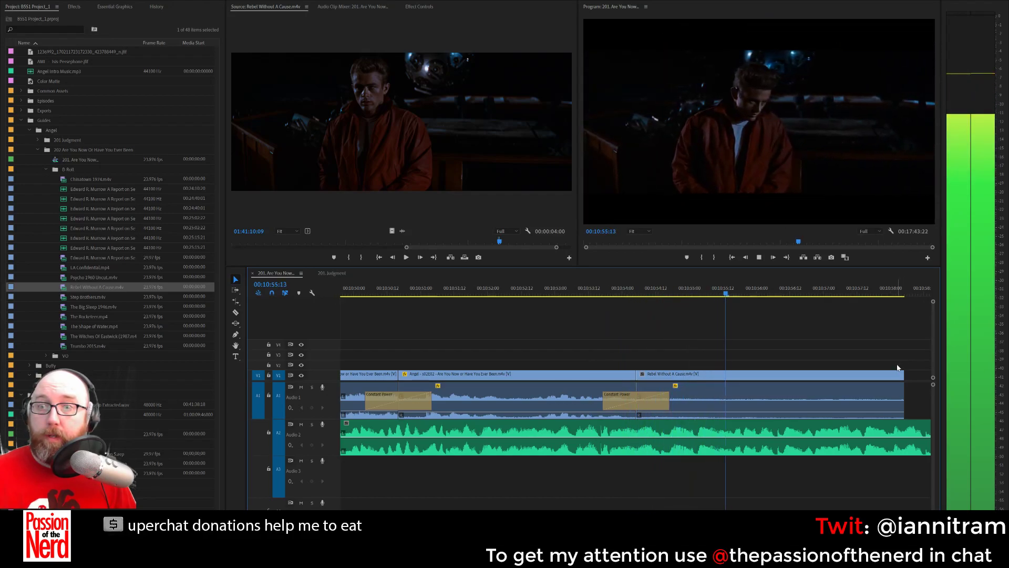
drag(903, 381, 815, 383)
key(space)
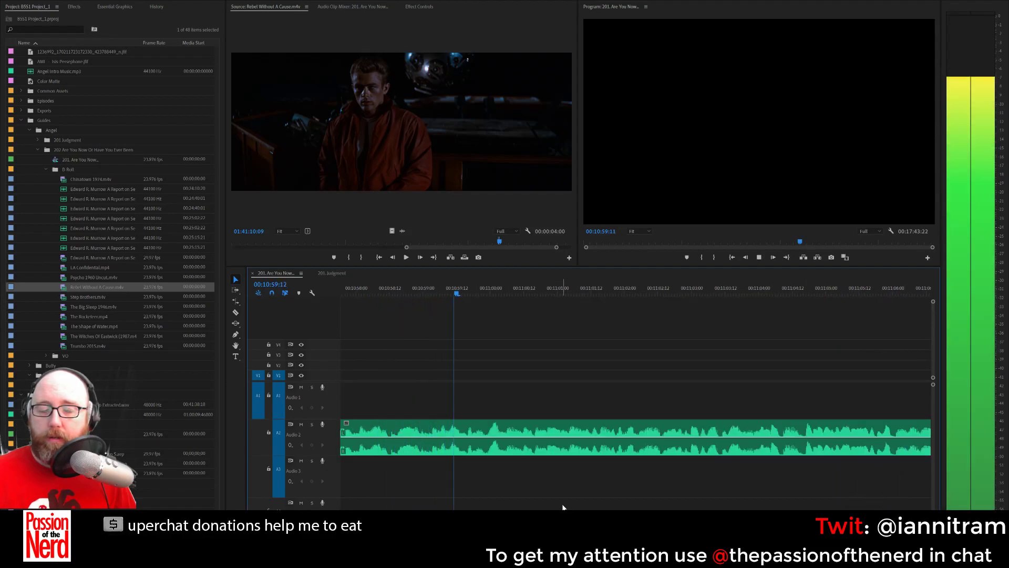
key(space)
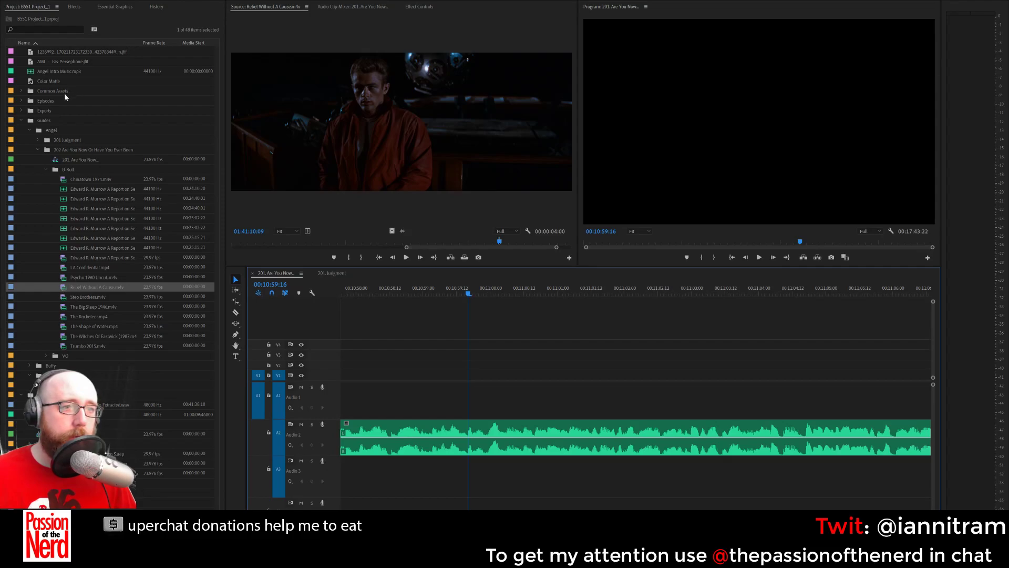
Load the Angel s02E02 episode from the Season 2 bin as the source again.
click(37, 150)
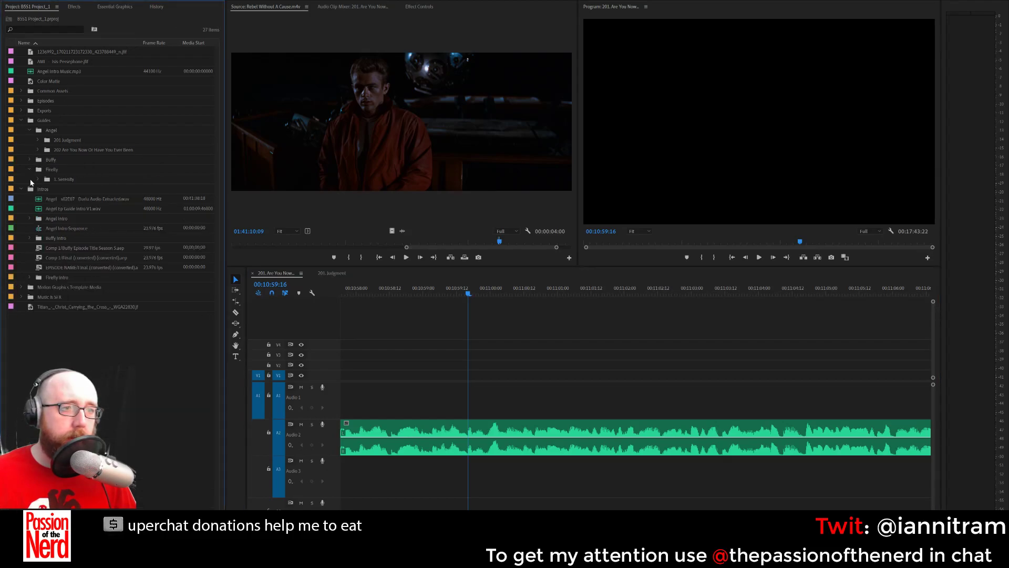
click(20, 101)
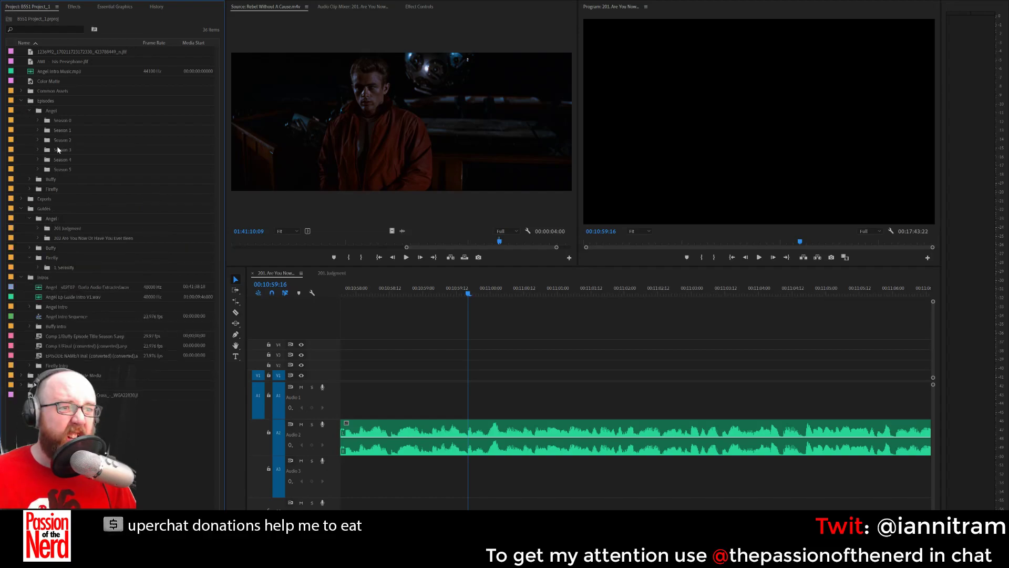
click(37, 140)
double_click(58, 160)
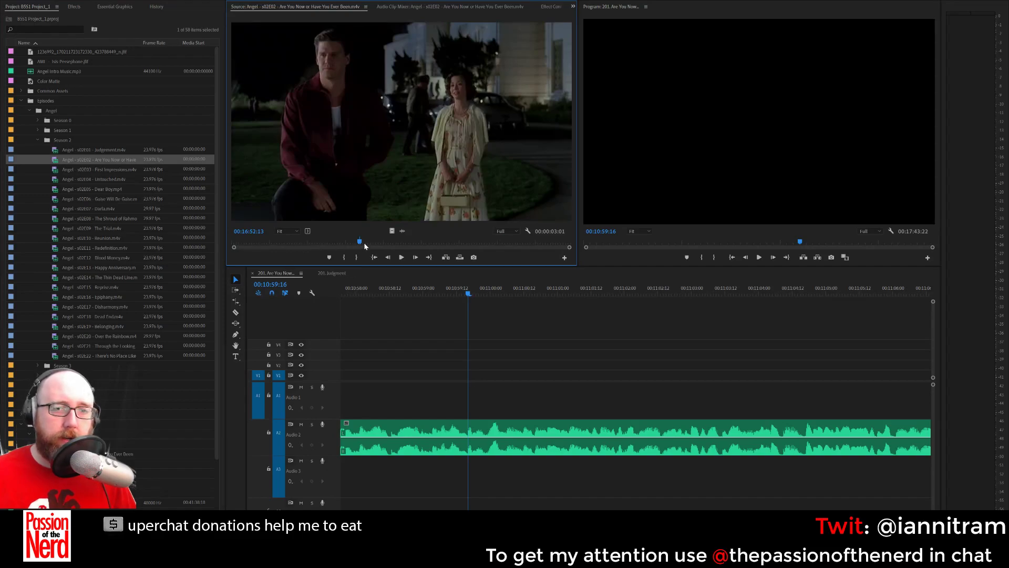
Play the episode's shot of the woman standing by the dresser, from about 00:20:43 to 00:20:50, checking it for usable footage.
drag(364, 242, 389, 241)
key(space)
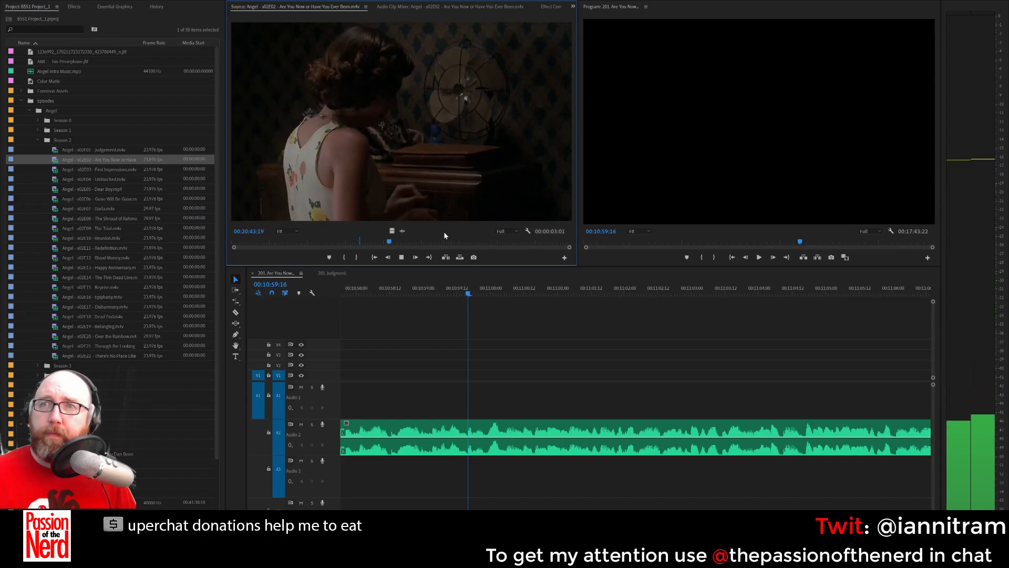
key(space)
key(space)
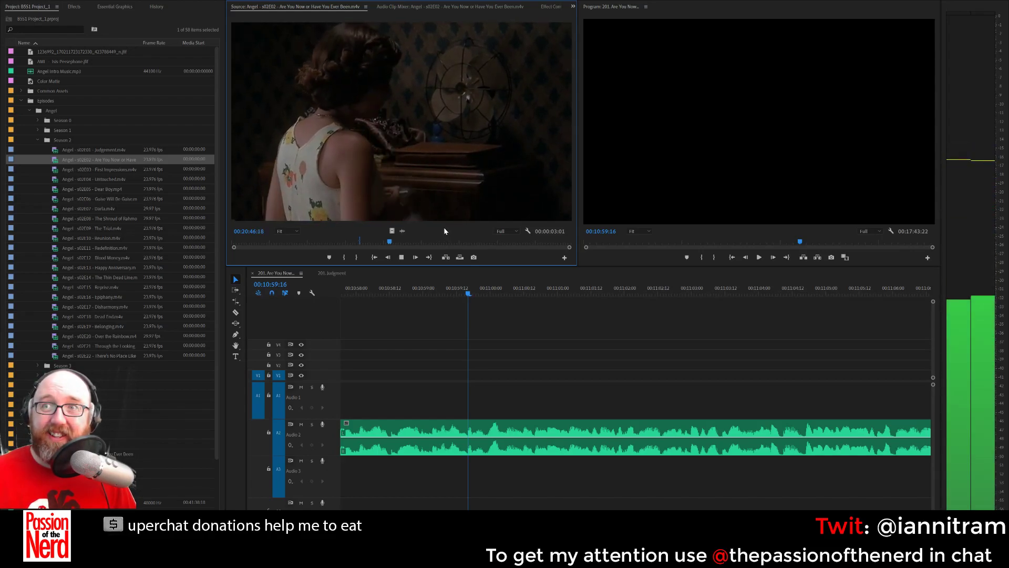
key(space)
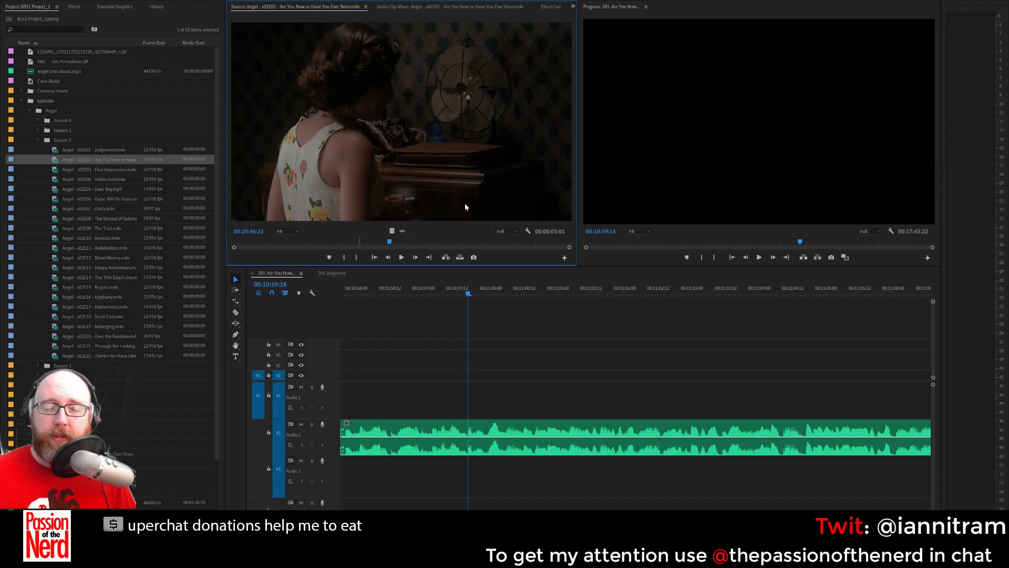
drag(234, 247, 317, 257)
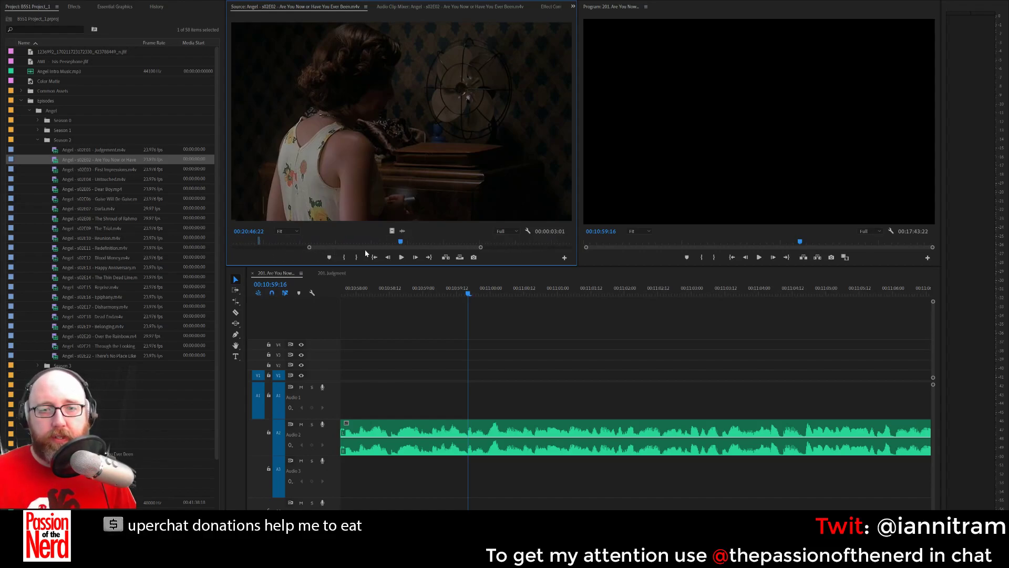
key(space)
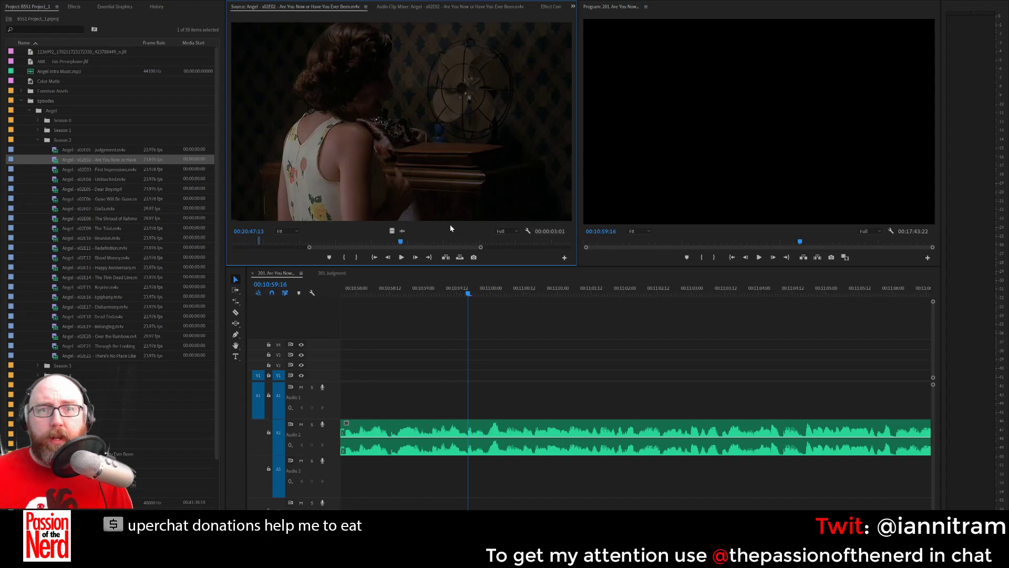
key(space)
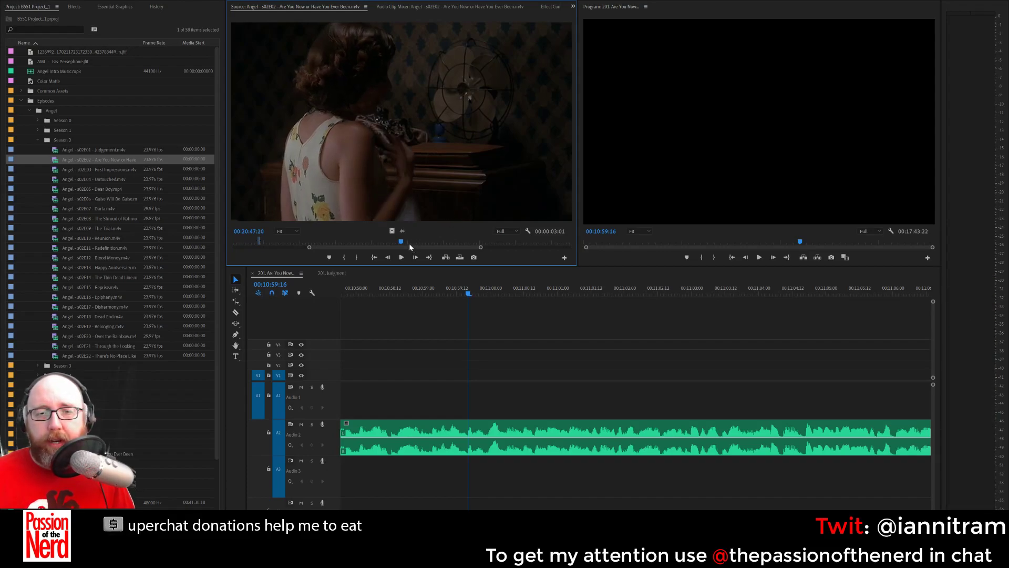
drag(402, 243, 403, 245)
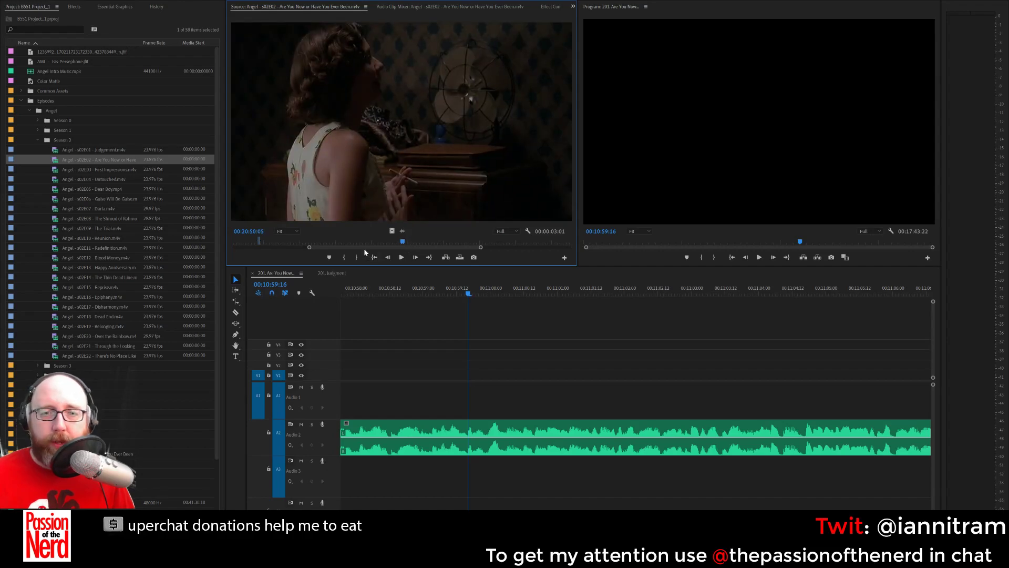
Review the rest of the hotel-room scene up to 00:22:06:07 for shots that suit the voice-over.
drag(310, 248, 357, 248)
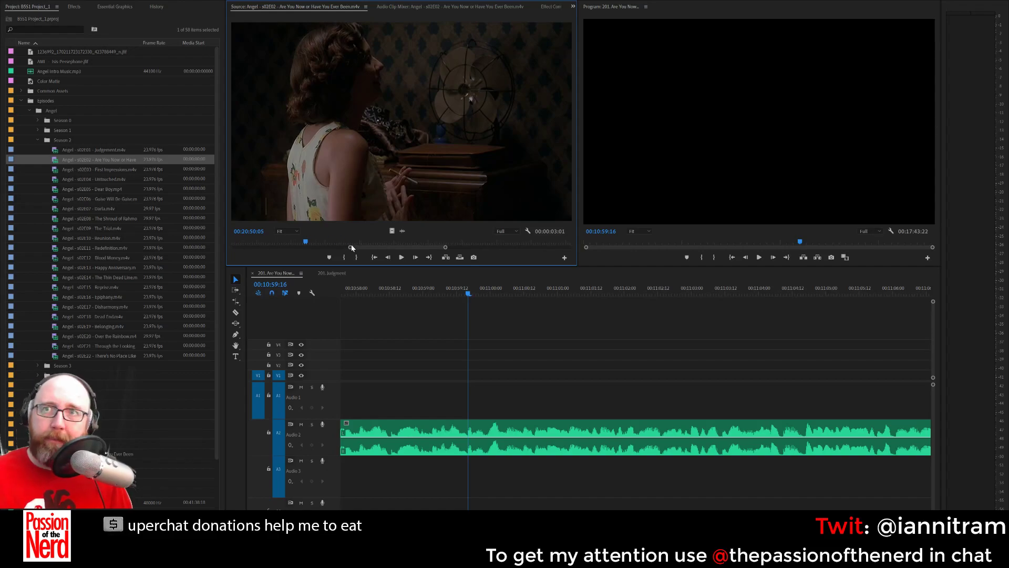
key(space)
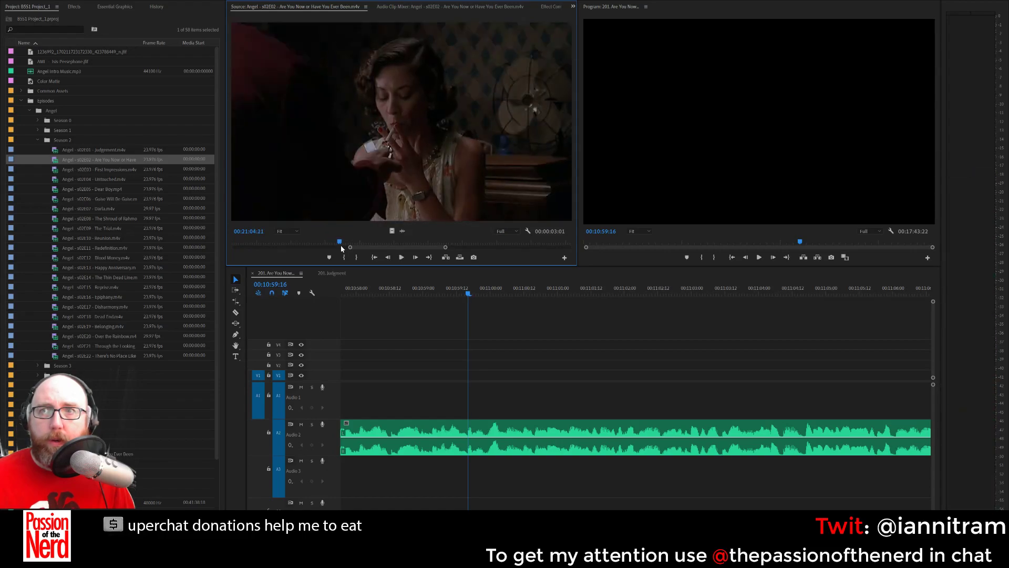
key(space)
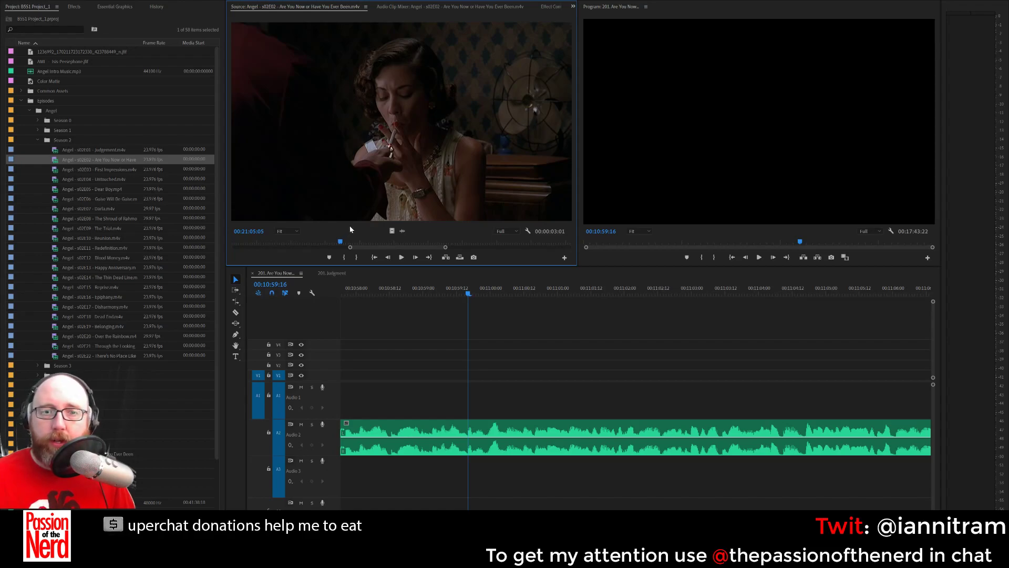
key(space)
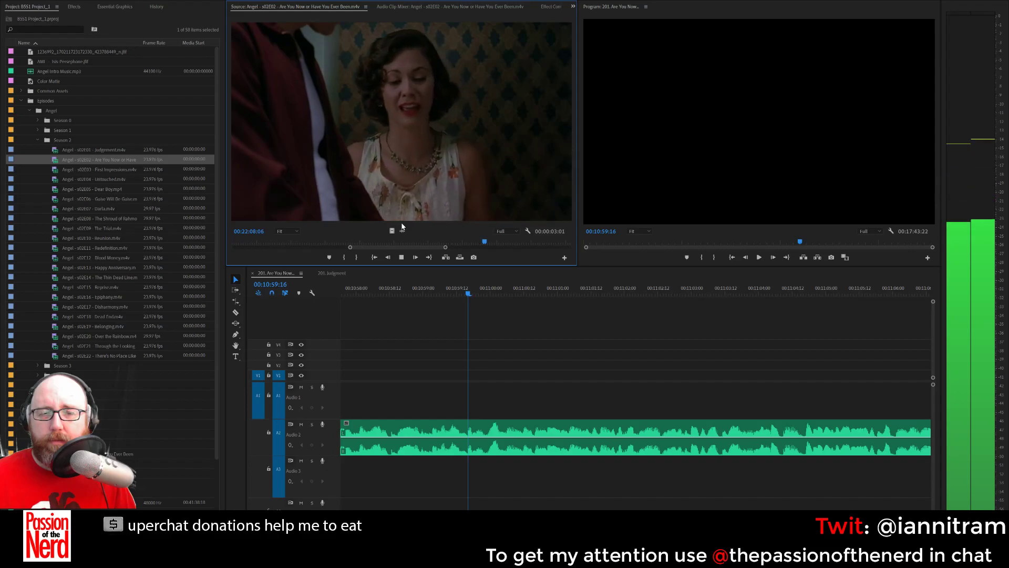
key(space)
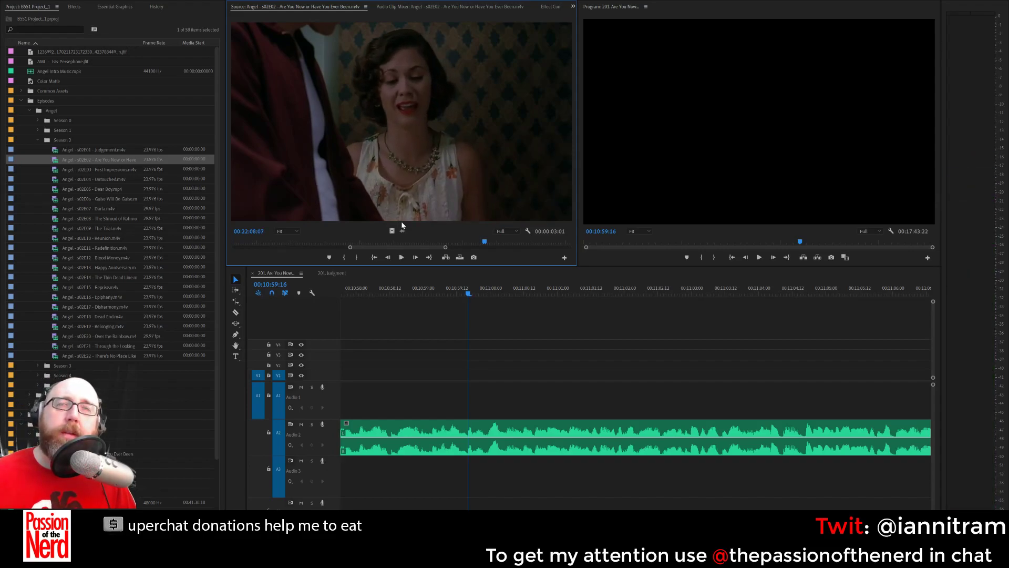
Listen to the voice-over following the end of the Rebel Without A Cause clip, stopping at 00:10:58:23.
scroll(412, 284, left, 2)
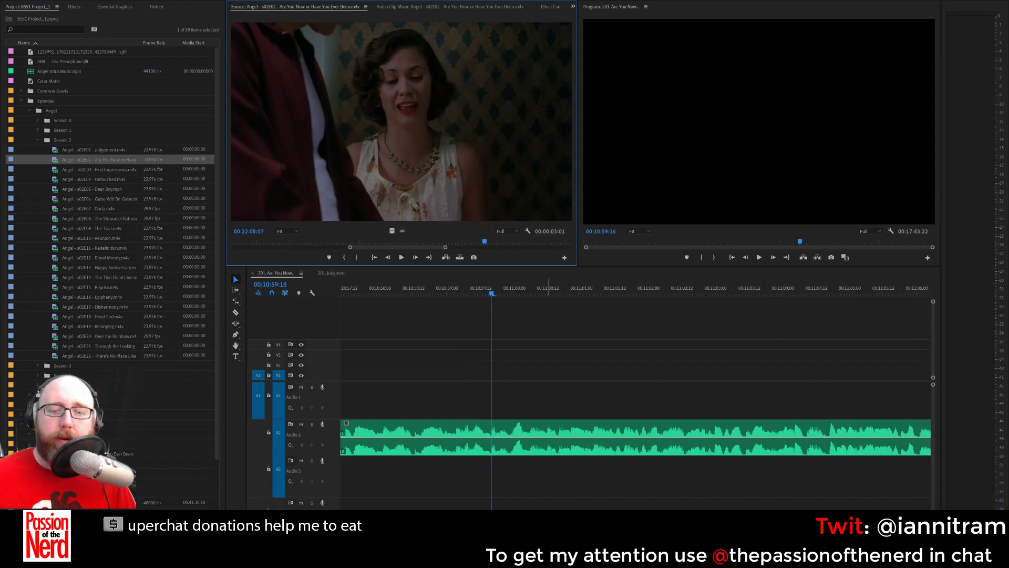
key(shift+3)
key(minus)
key(minus)
key(minus)
key(equal)
key(equal)
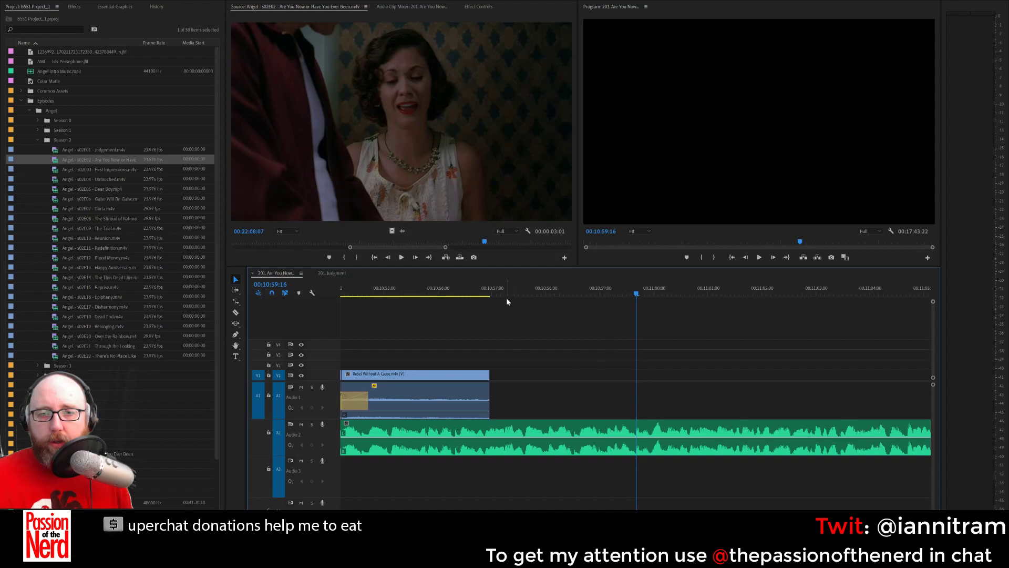
click(483, 288)
key(space)
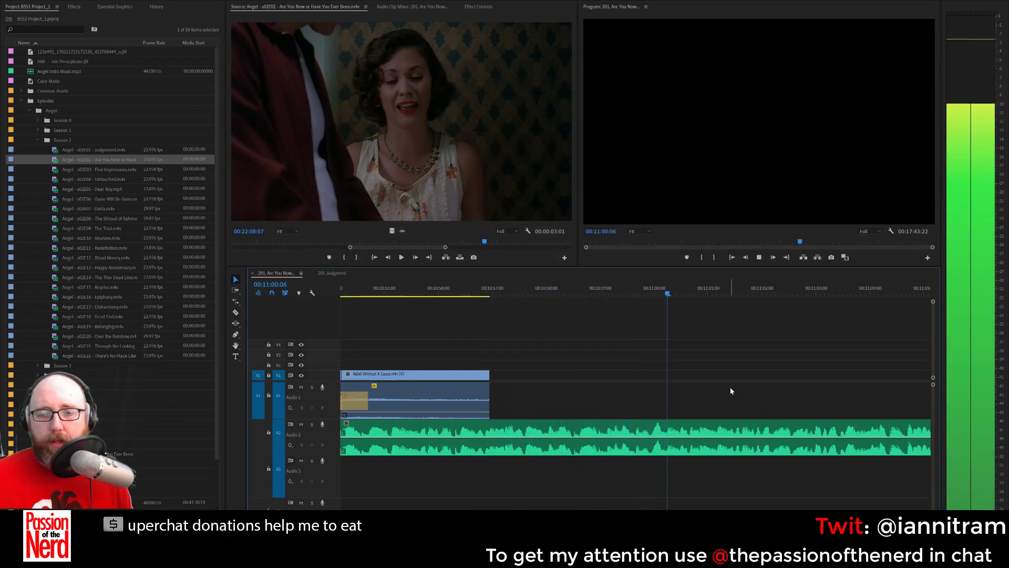
click(520, 288)
mouse_move(522, 293)
mouse_down()
mouse_move(509, 293)
mouse_move(534, 294)
mouse_up()
key(space)
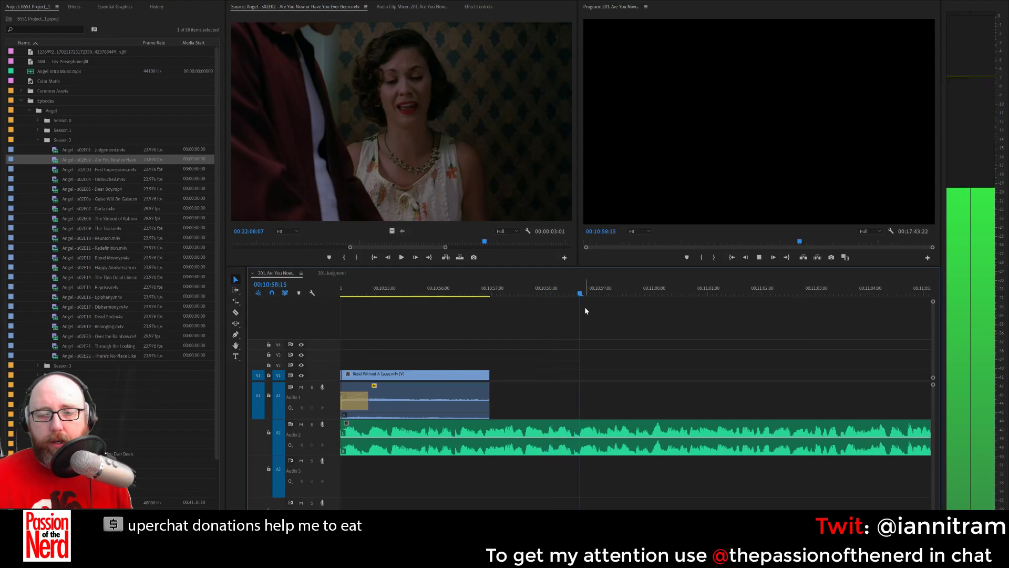
key(space)
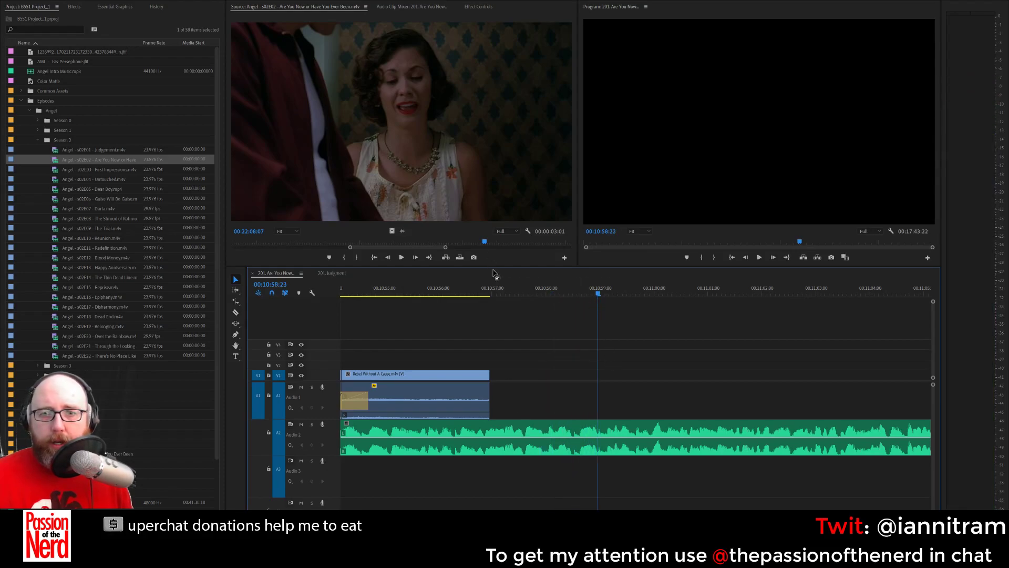
Split the voice-over on Audio 2 at 00:10:56:21 and play the sequence past the cut to 00:10:59:05.
drag(511, 292, 466, 289)
key(space)
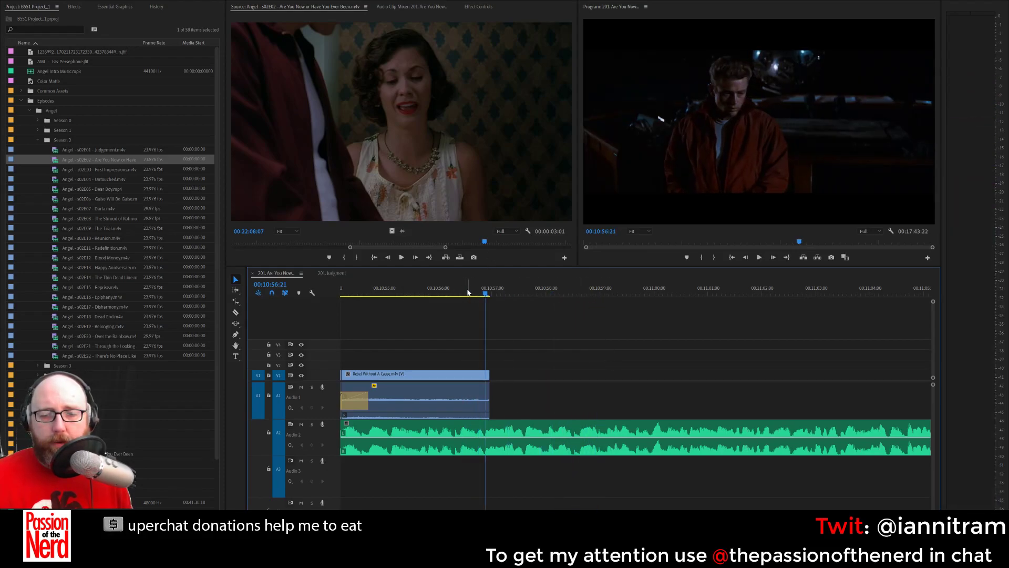
click(236, 312)
click(485, 439)
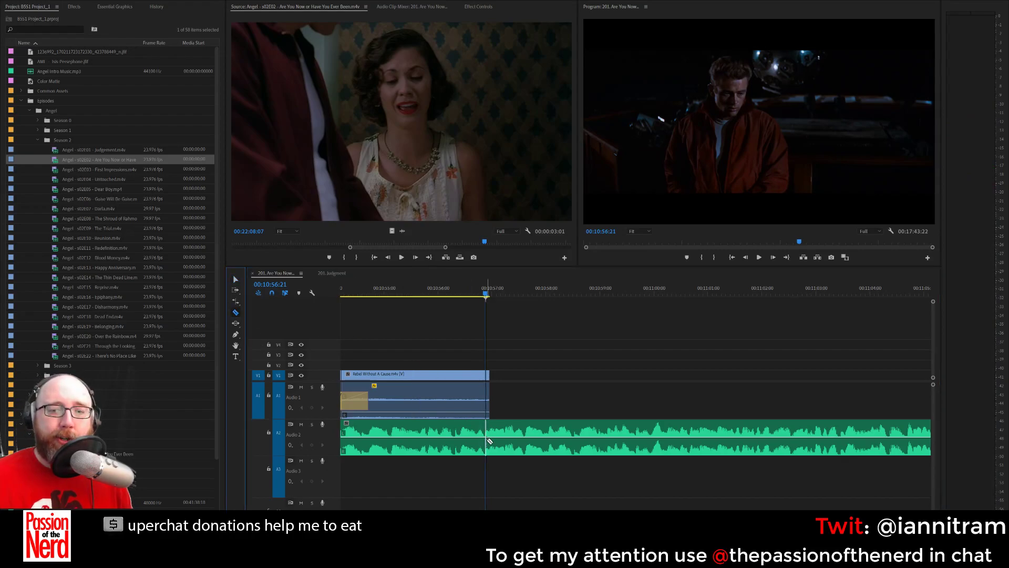
key(space)
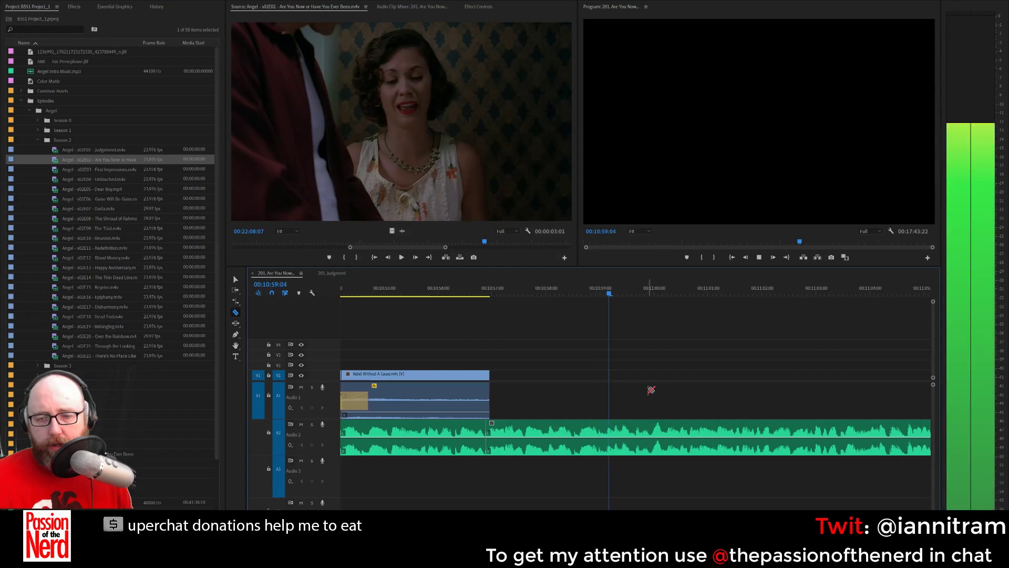
key(space)
click(236, 280)
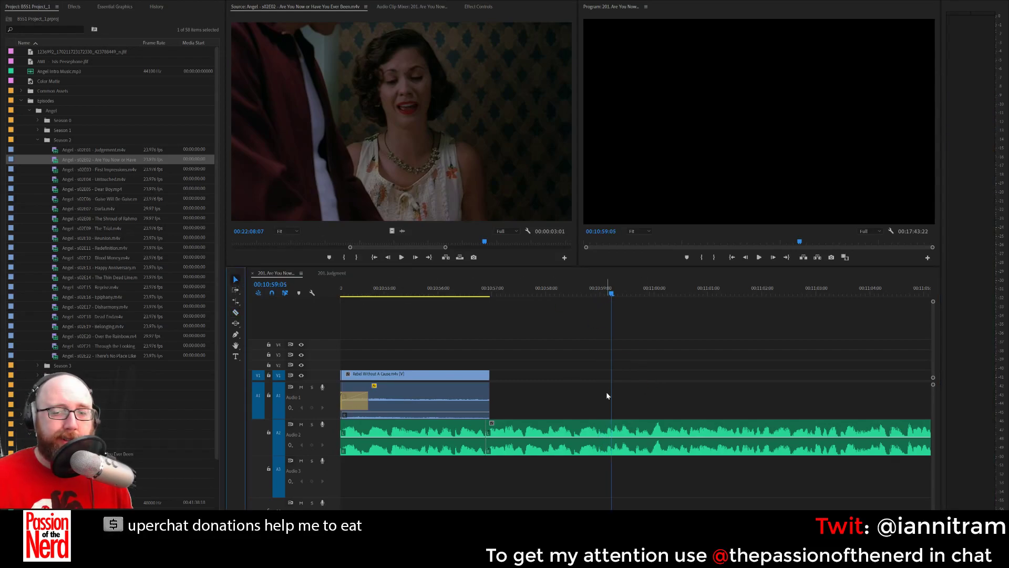
Select the voice-over portion after the cut, save the project, and move the sequence playhead to 00:10:56:14.
click(588, 431)
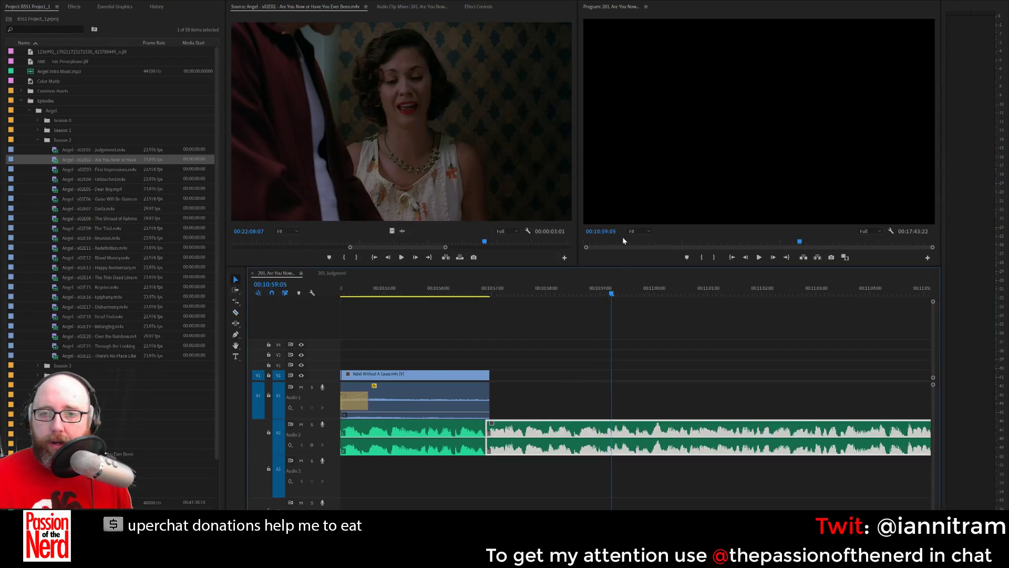
key(ctrl+s)
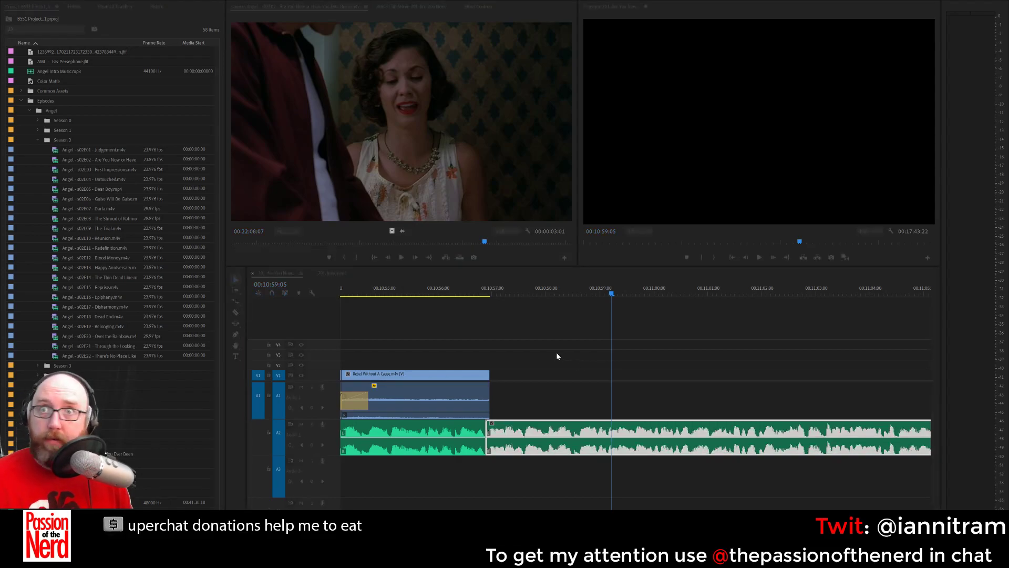
click(469, 289)
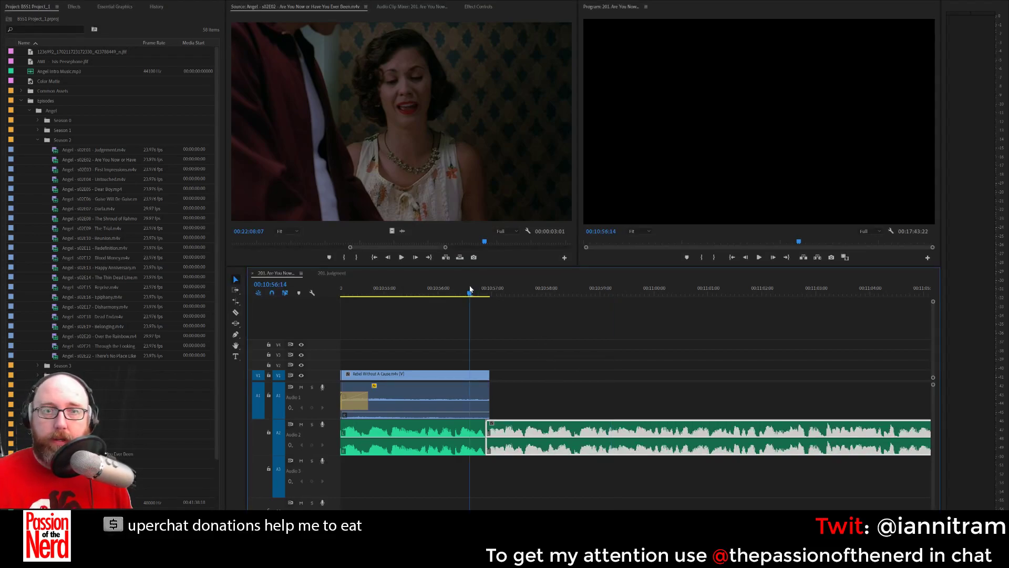
Mark a 00:00:01:19 range of the money bag being opened, ending at 00:21:36:13, and place it right after the Rebel Without A Cause clip.
drag(478, 240, 409, 238)
key(space)
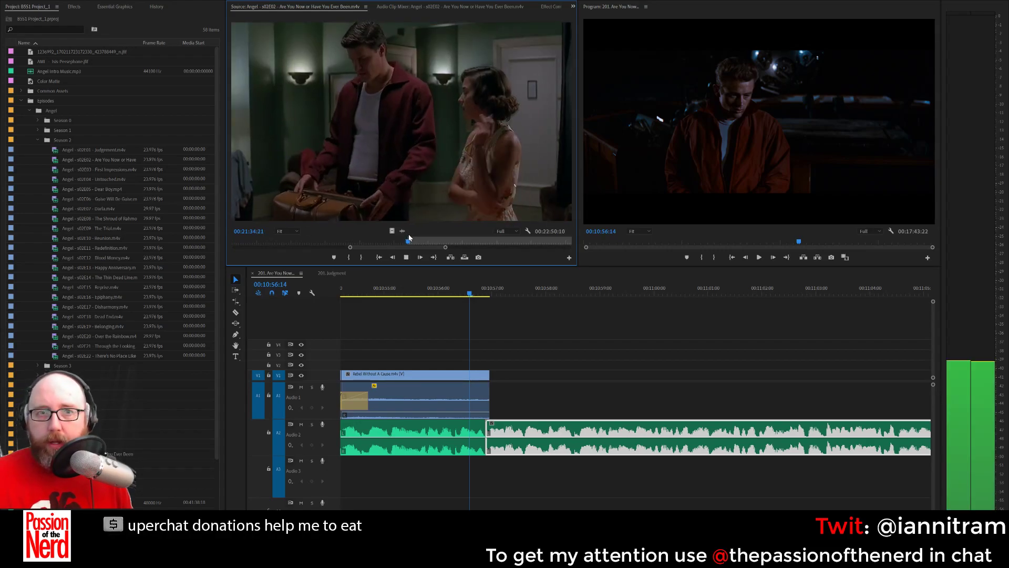
key(space)
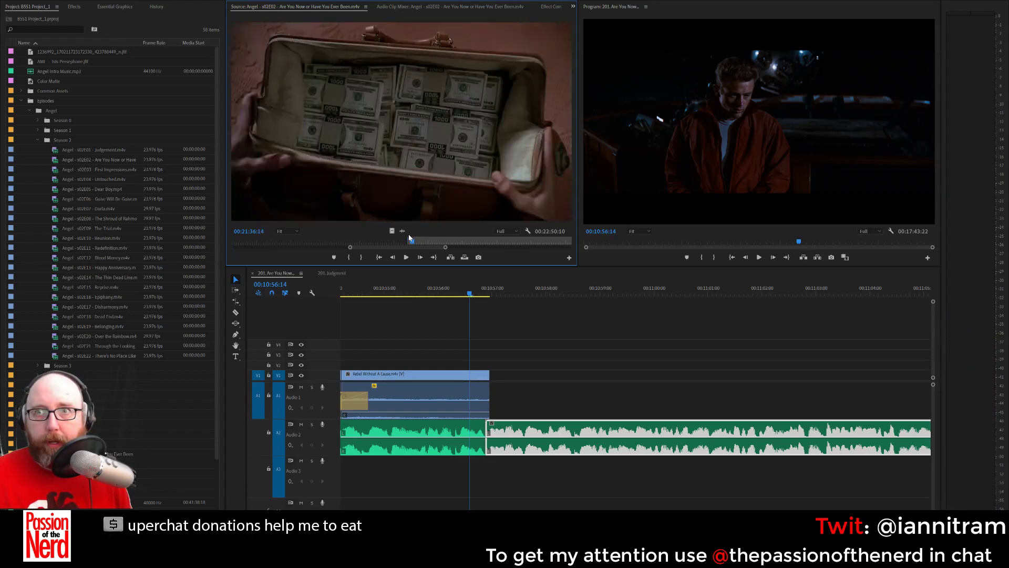
key(Left)
key(Left)
key(Right)
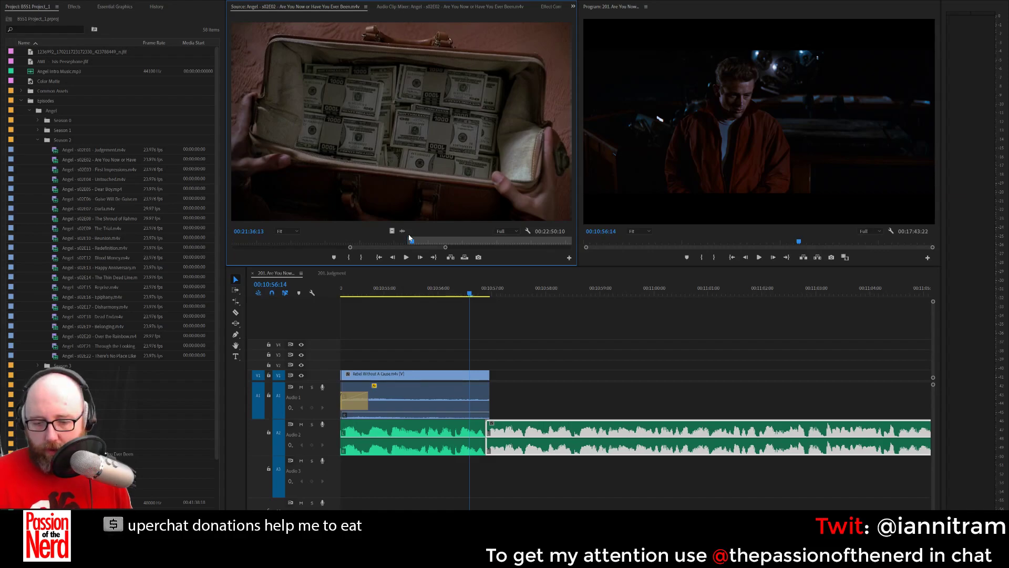
key(o)
drag(428, 152, 505, 399)
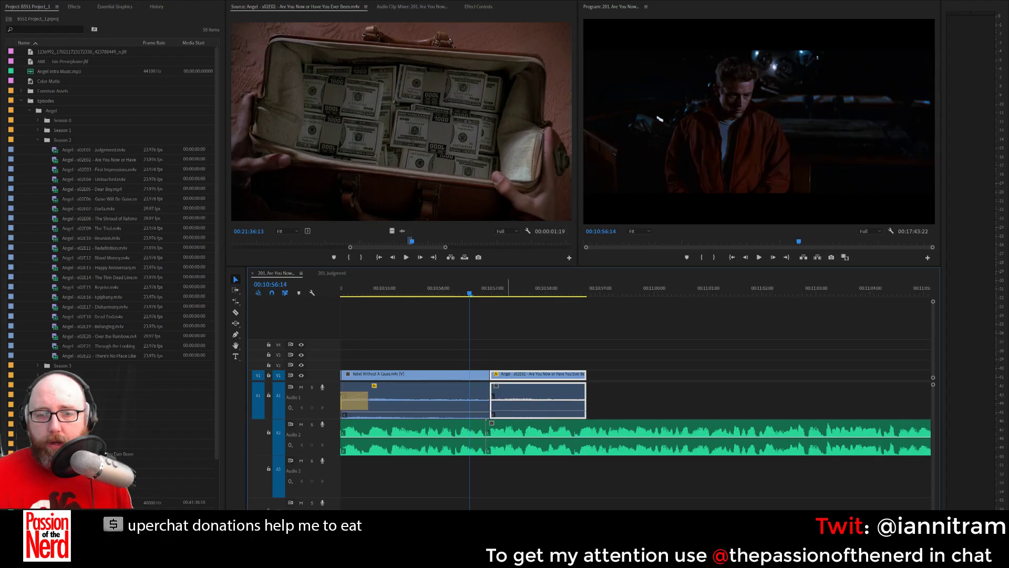
Mark the woman holding the cigarette from 00:21:44:03 to 00:21:46:07 and place that shot directly after the money bag clip.
click(419, 168)
key(space)
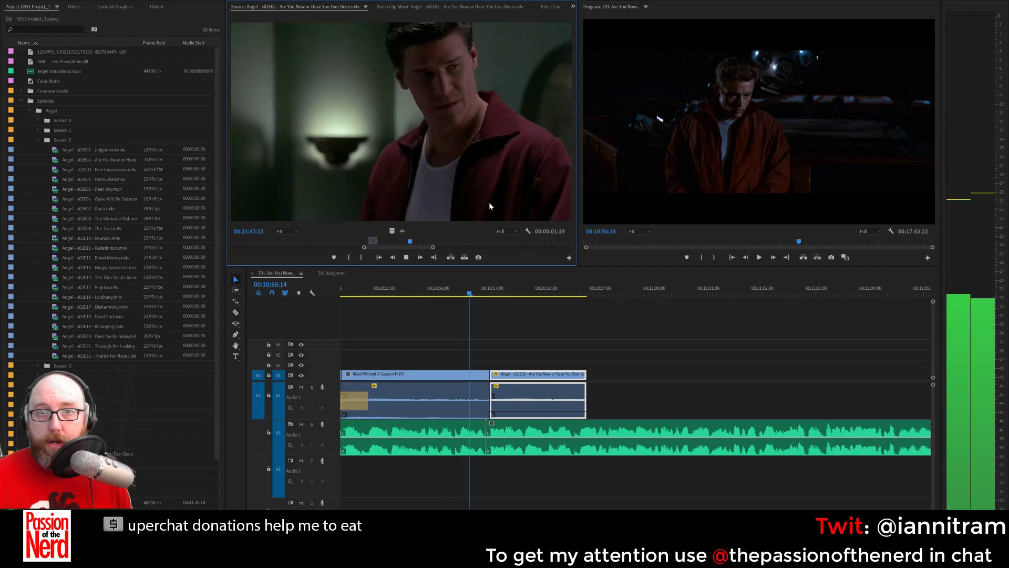
key(space)
key(space)
key(space)
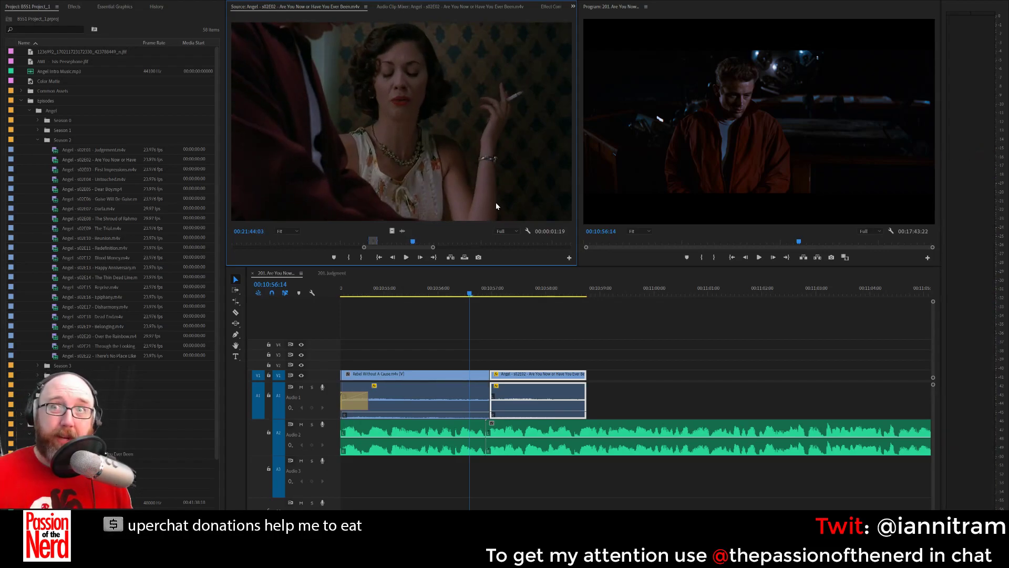
key(i)
key(space)
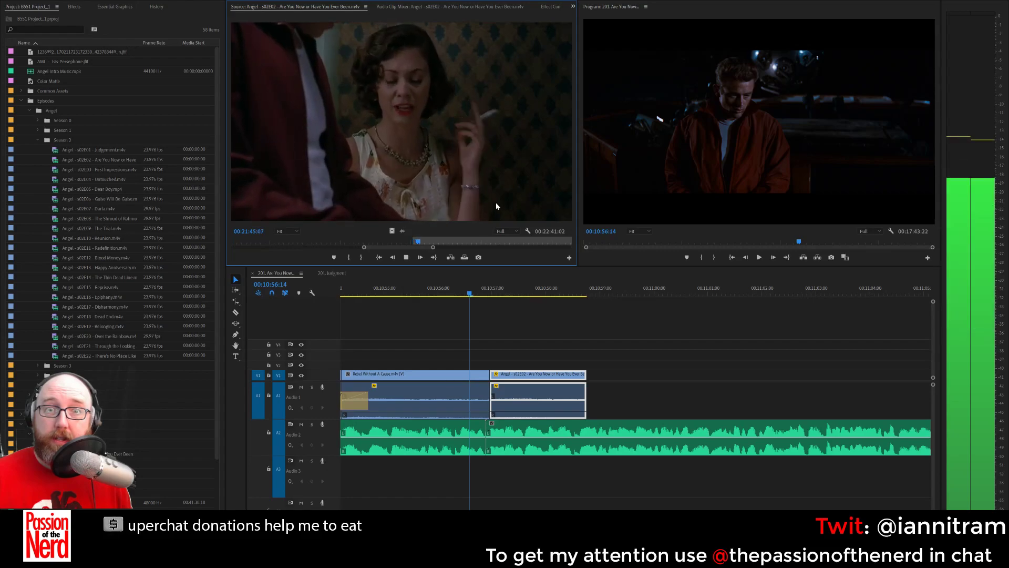
key(space)
key(o)
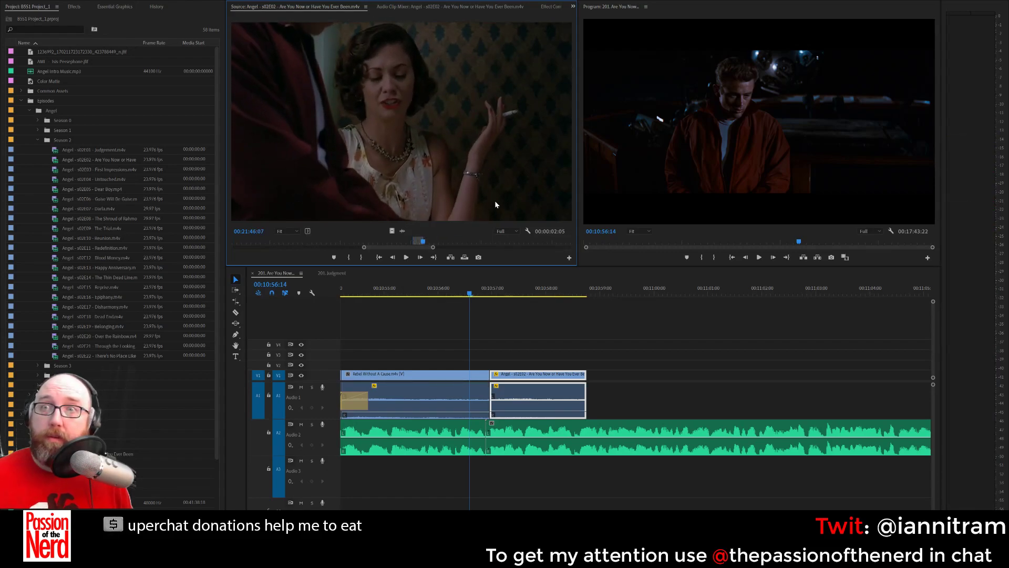
drag(405, 134, 592, 394)
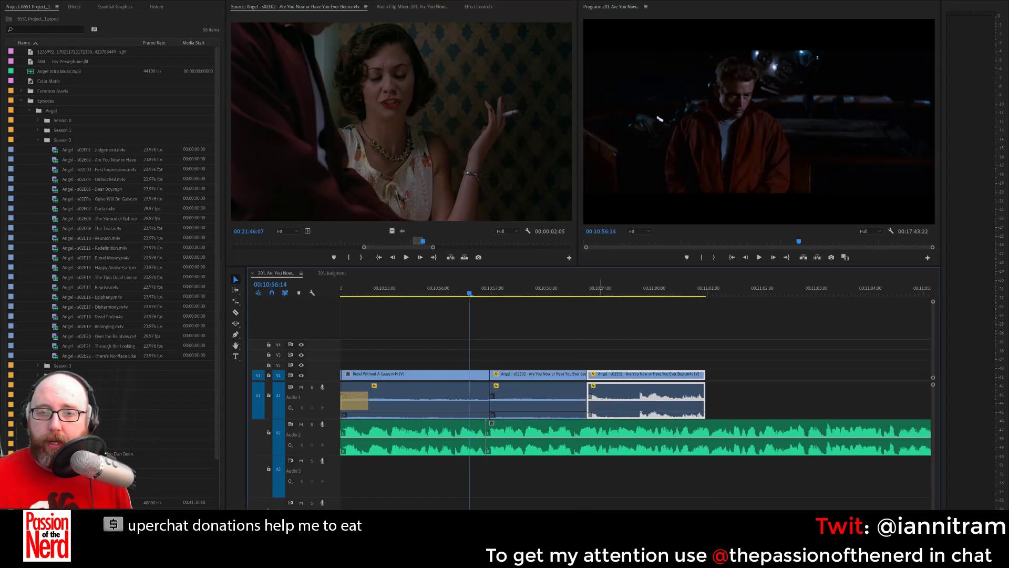
Add a Constant Power audio crossfade at the cut from Rebel Without A Cause to the money bag clip, removing the accompanying video Cross Dissolve.
click(492, 397)
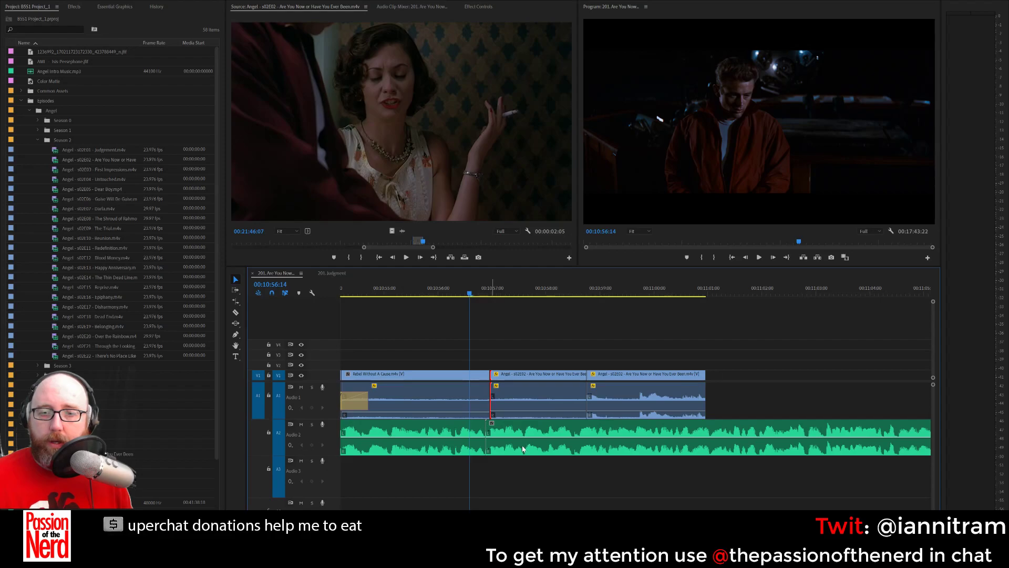
key(shift+d)
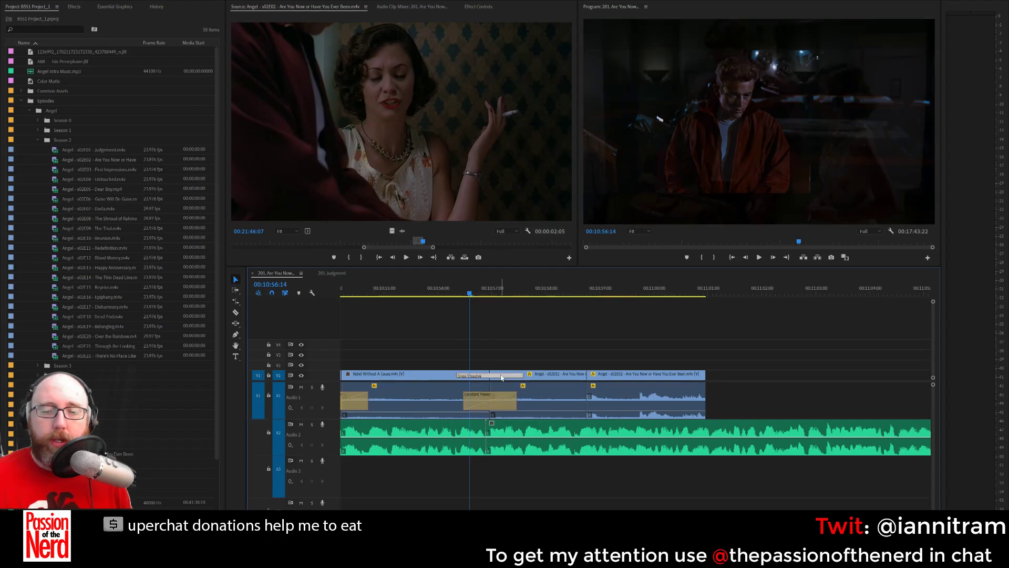
click(502, 377)
key(Delete)
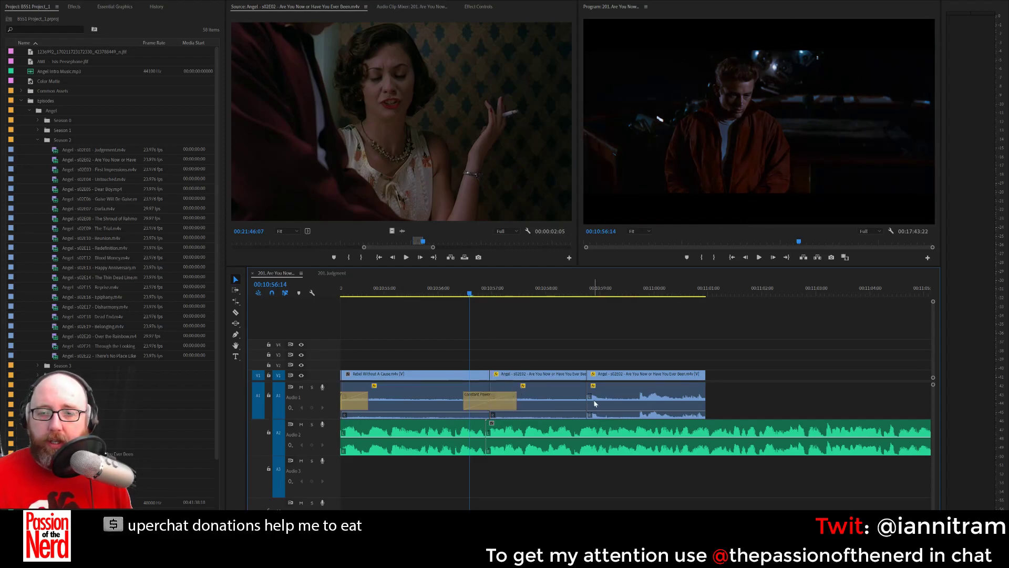
Crossfade the audio between the money bag and cigarette clips with Constant Power, leaving no Cross Dissolve on the video.
click(589, 401)
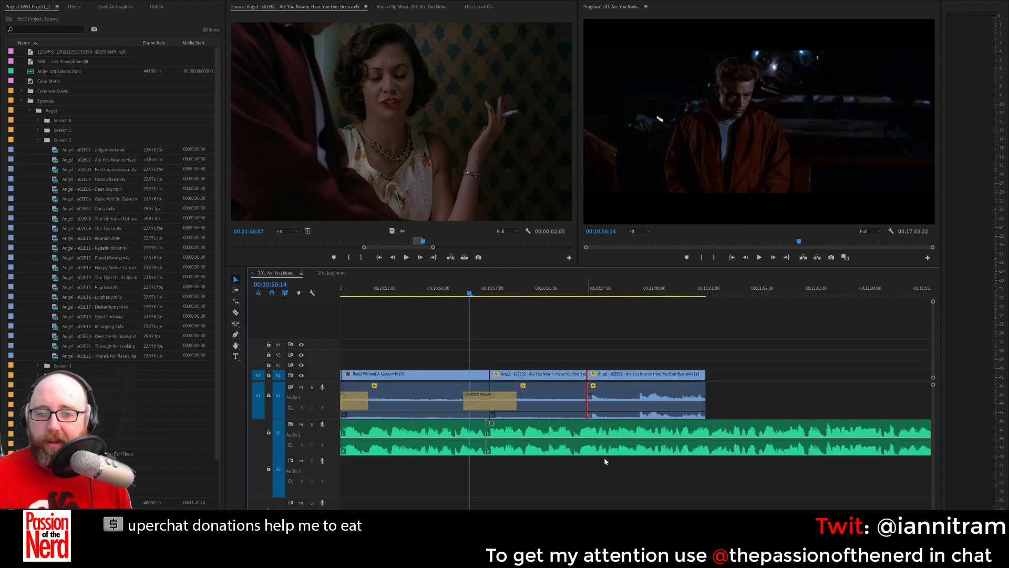
key(shift+d)
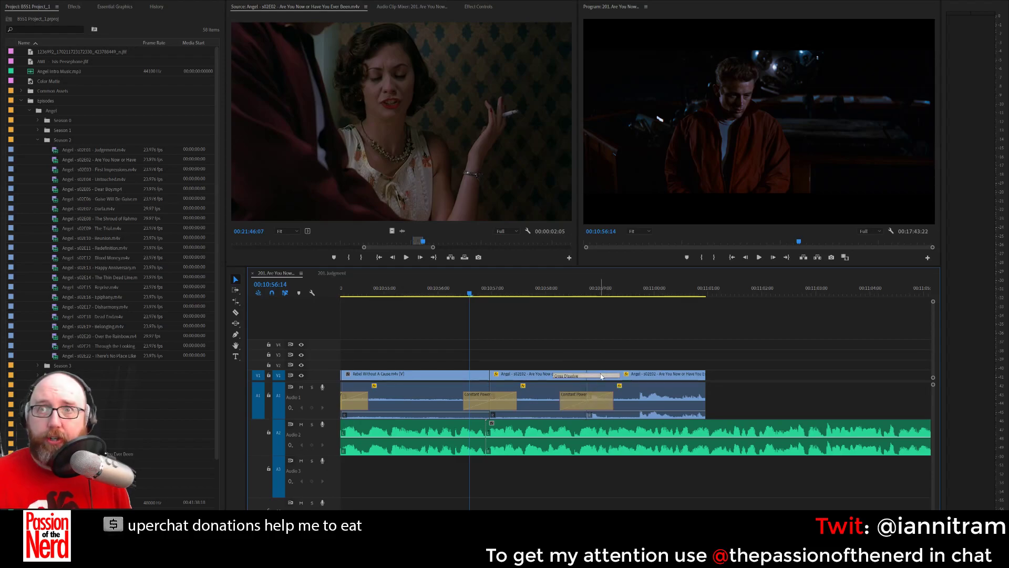
key(Delete)
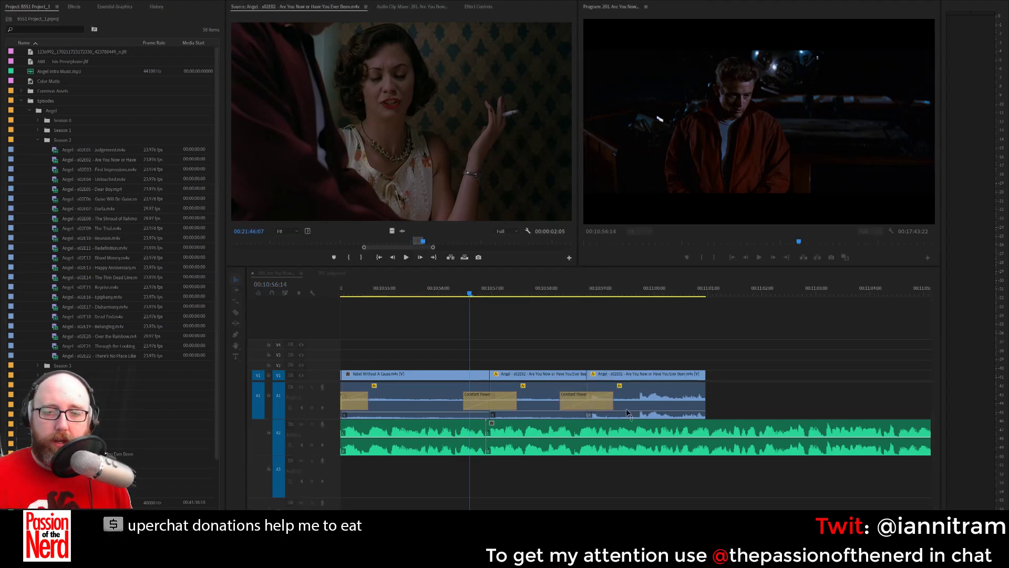
Play the sequence through the newly crossfaded cuts and past the last clip, leaving the playhead at 00:11:02:06.
key(minus)
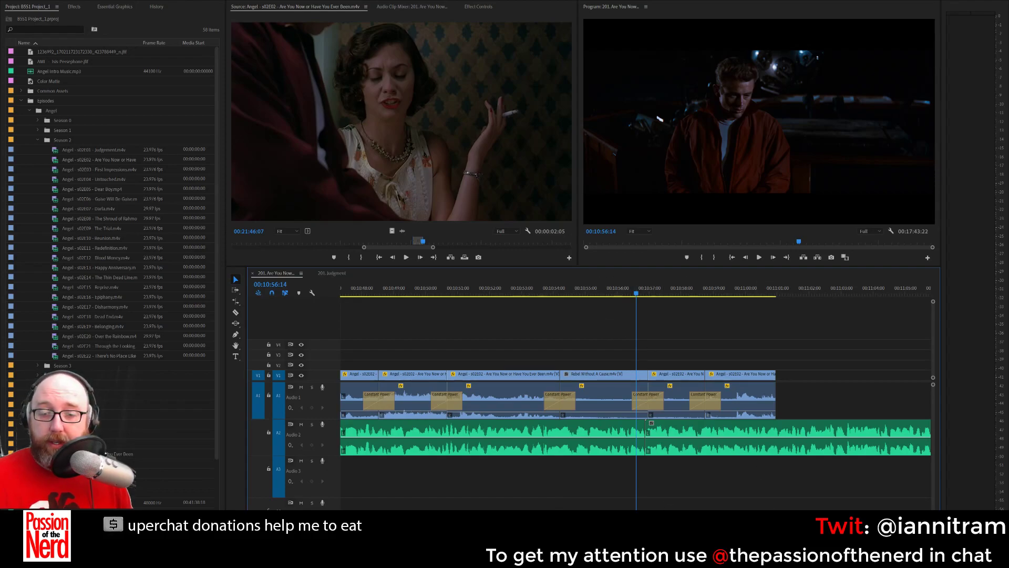
scroll(630, 404, right, 5)
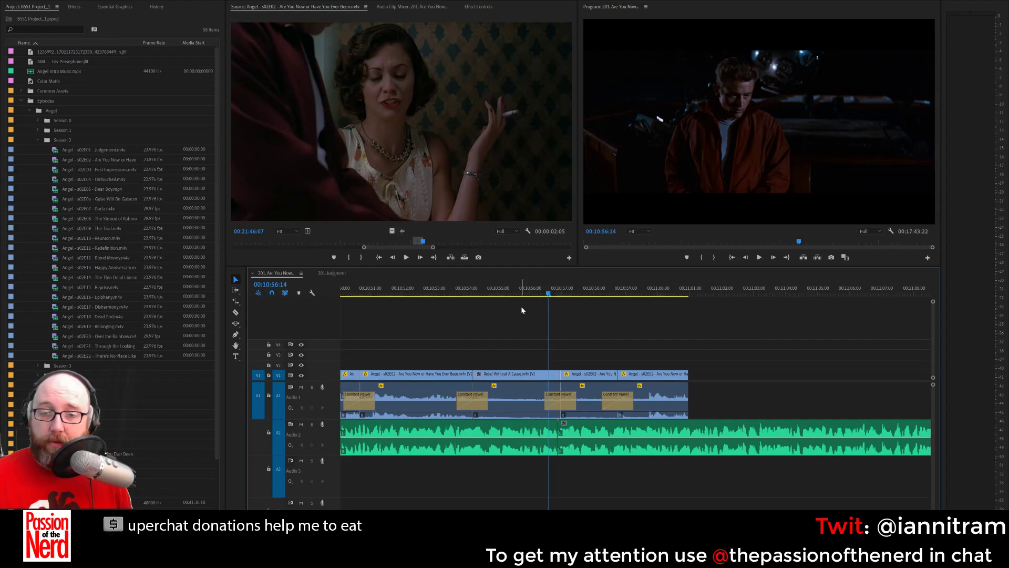
click(524, 292)
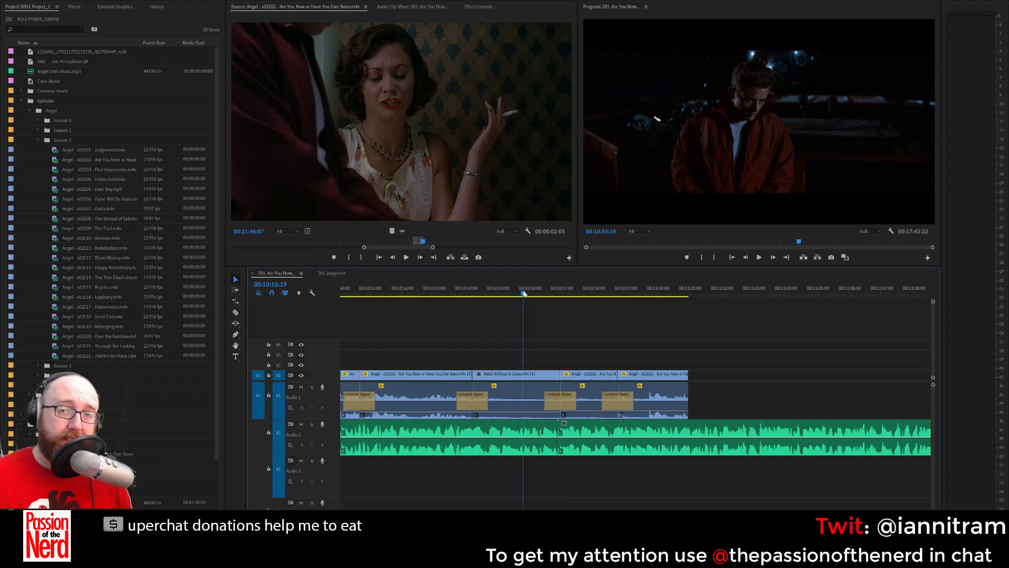
key(space)
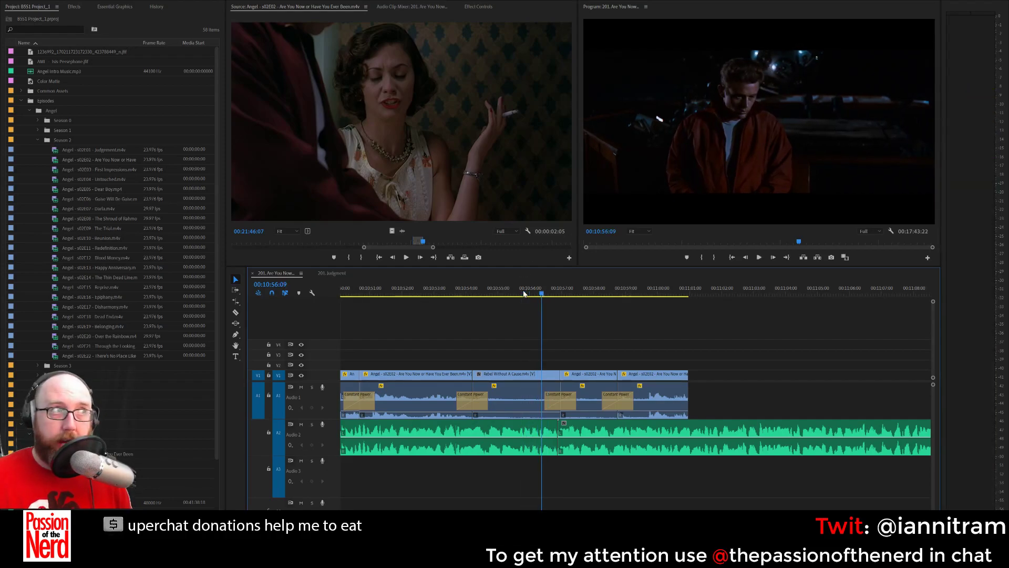
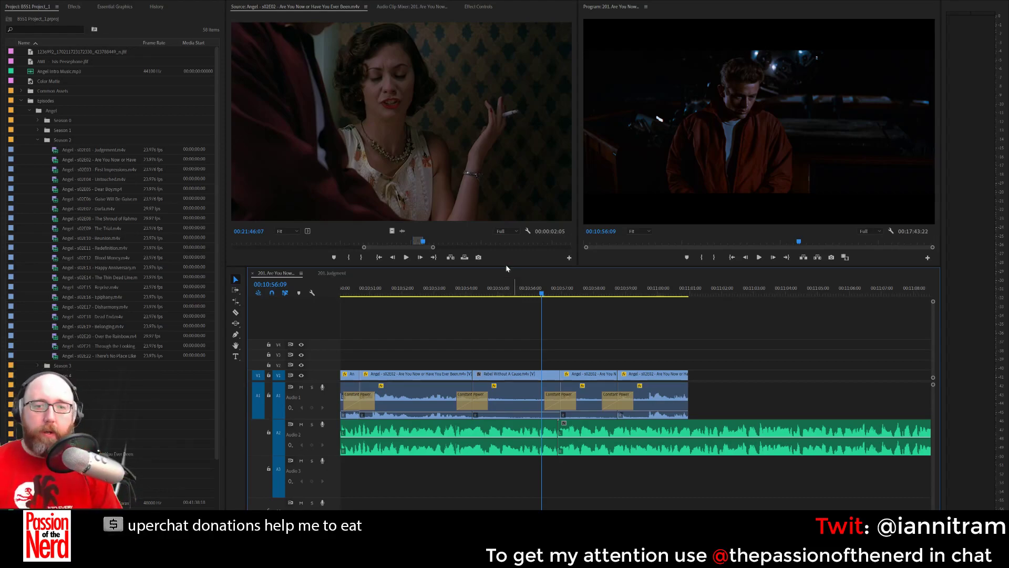
click(432, 291)
key(space)
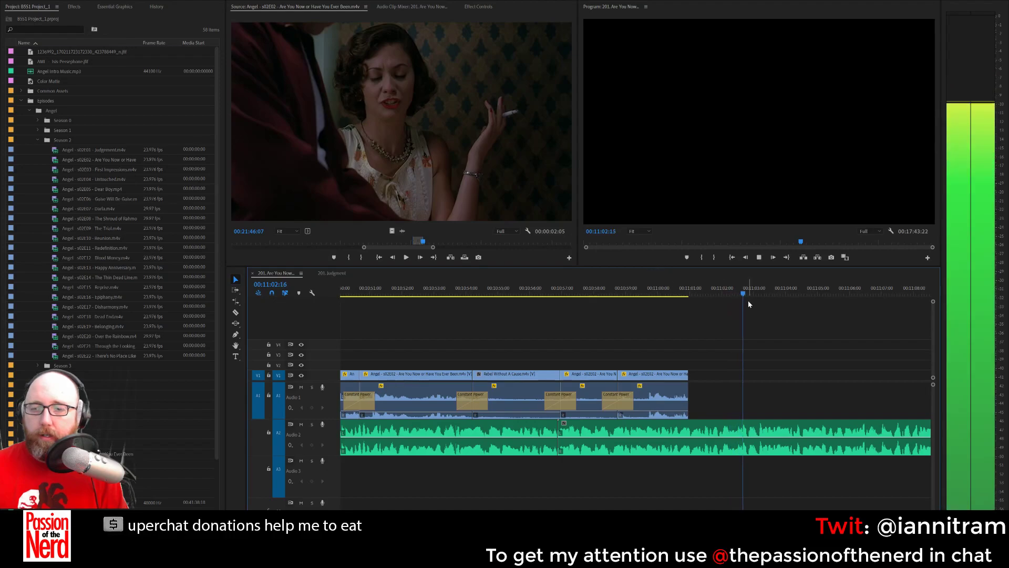
key(space)
click(698, 289)
key(space)
key(space)
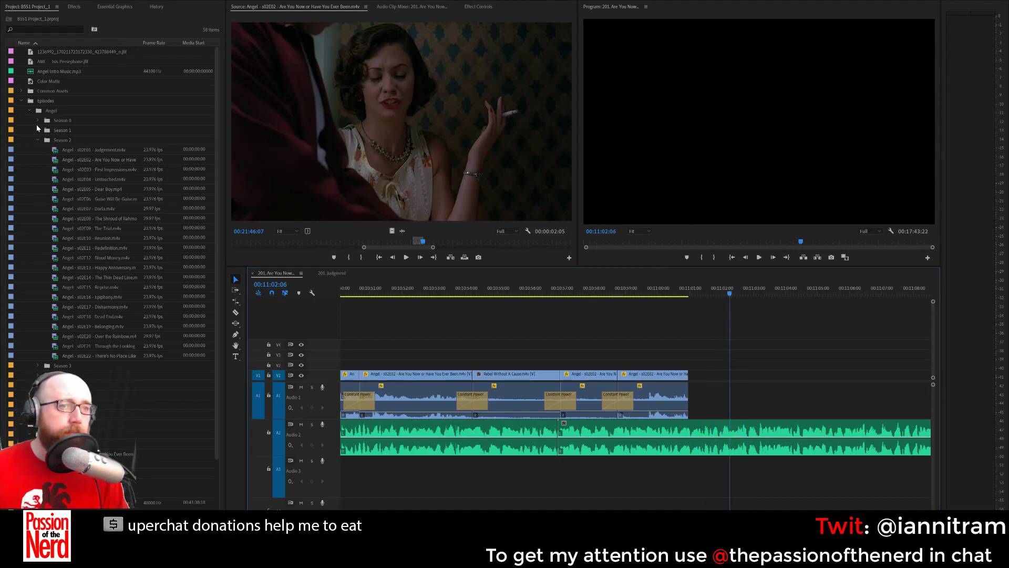
Load Psycho 1960 Uncut from the episode 202 guide's B-Roll bin as the source and scrub it to the office scene at 00:10:33:13.
click(37, 140)
click(29, 111)
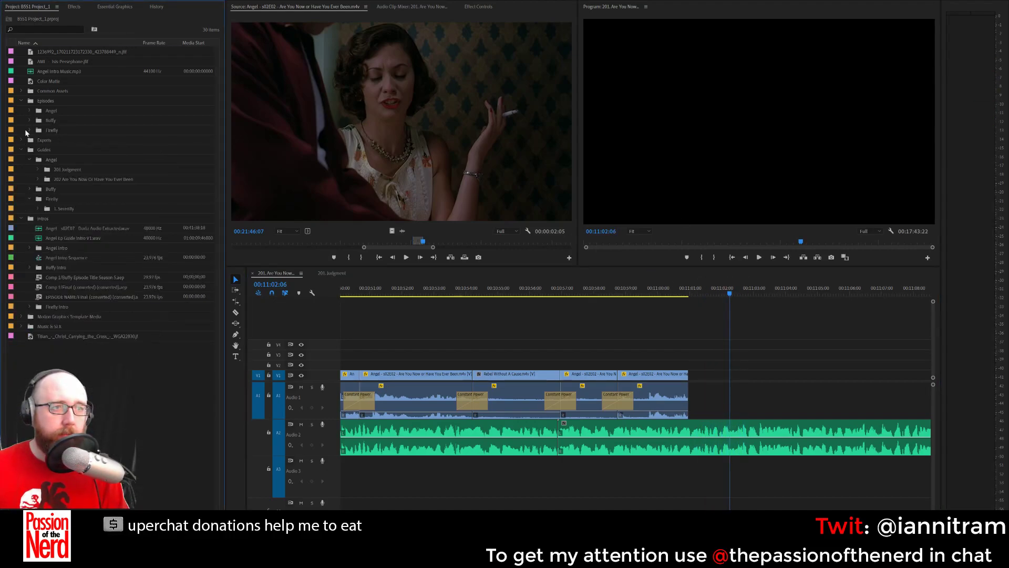
click(37, 169)
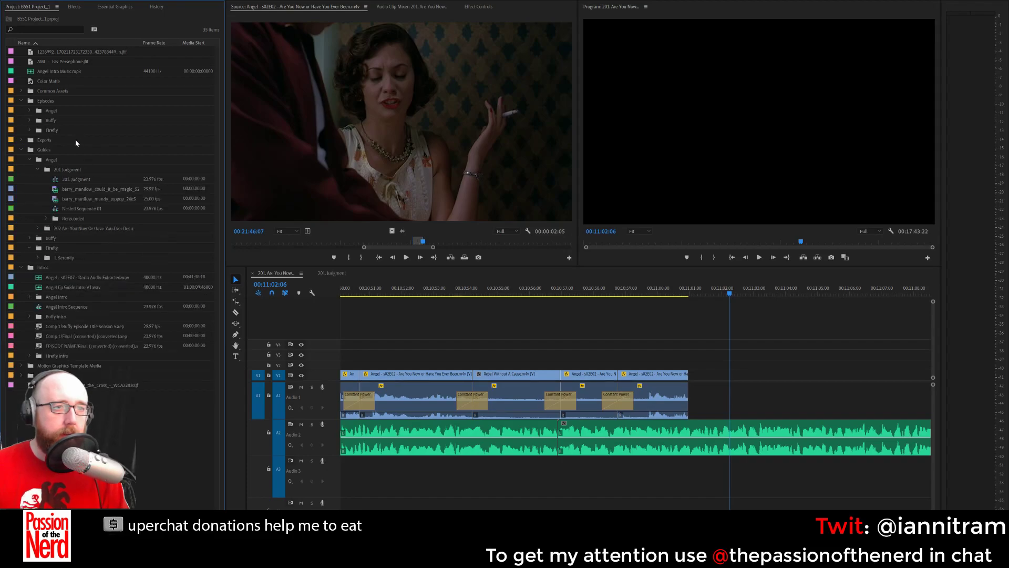
click(38, 228)
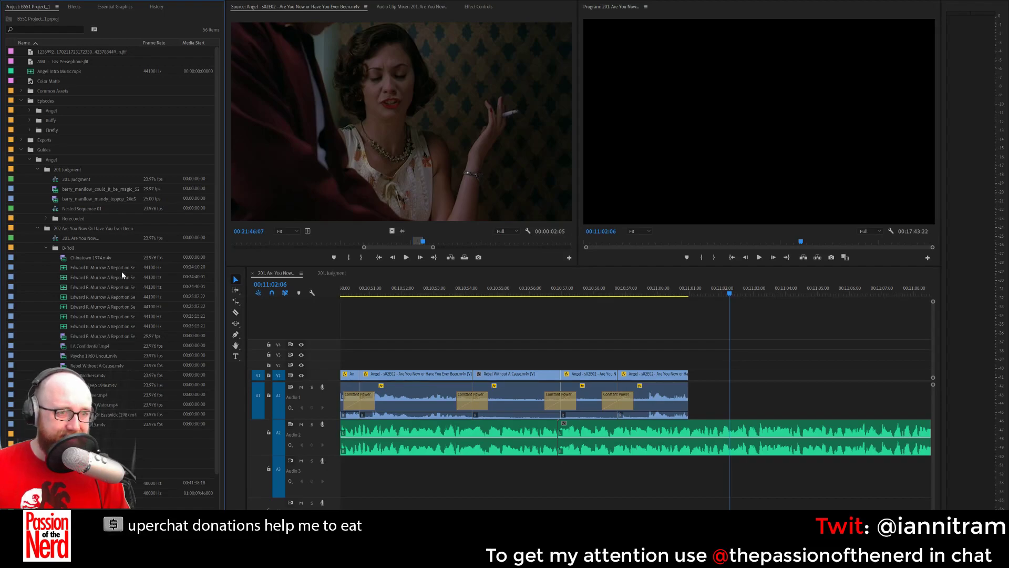
double_click(105, 356)
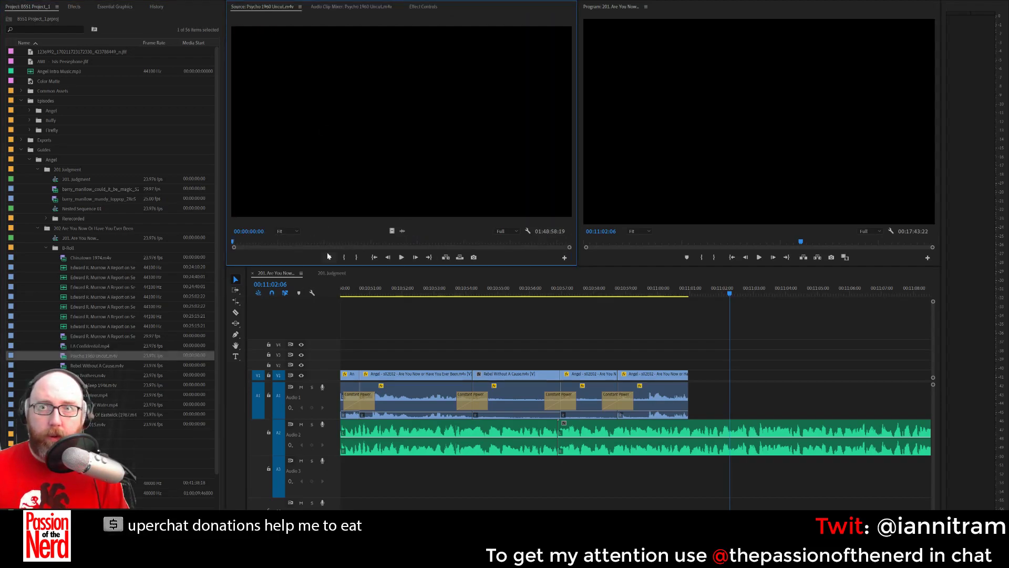
click(271, 241)
click(274, 242)
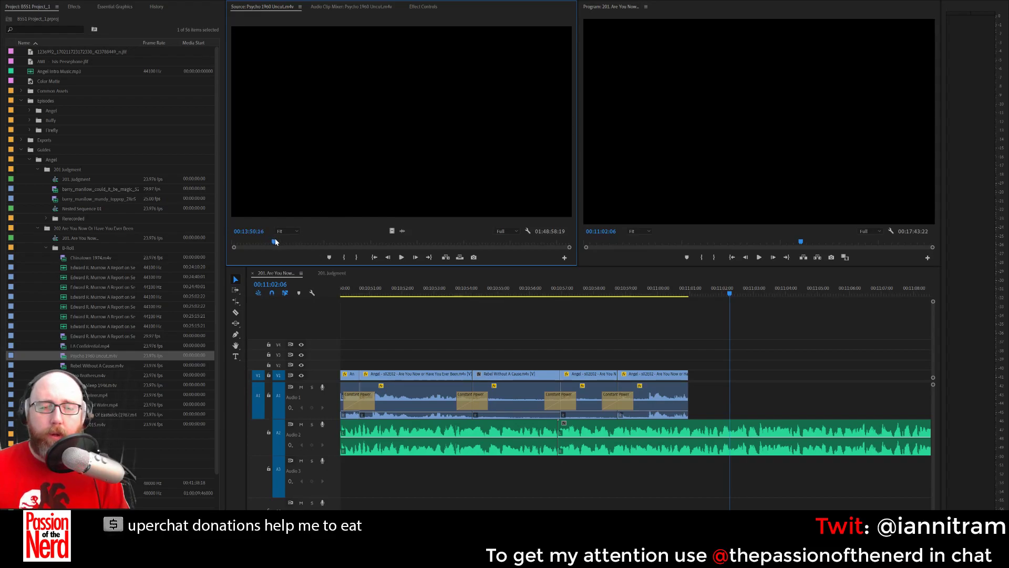
click(293, 242)
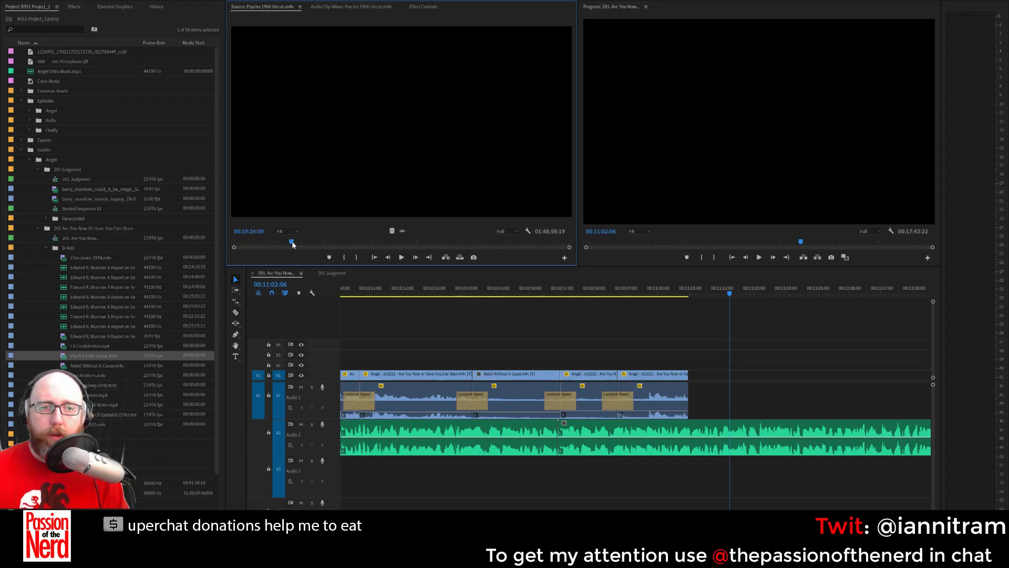
mouse_move(336, 240)
mouse_down()
mouse_move(273, 244)
mouse_move(327, 242)
mouse_up()
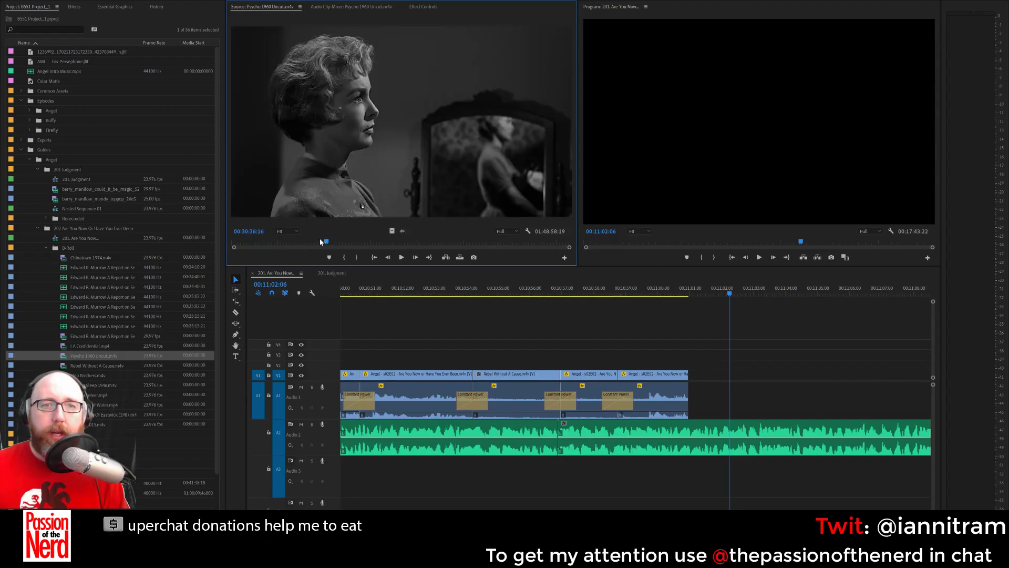
click(300, 243)
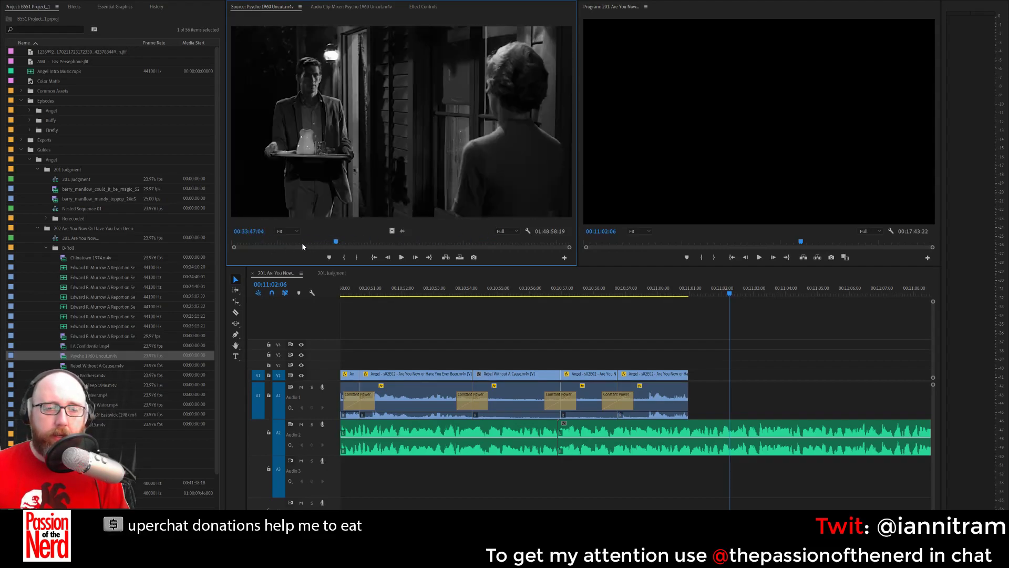
drag(299, 242, 278, 242)
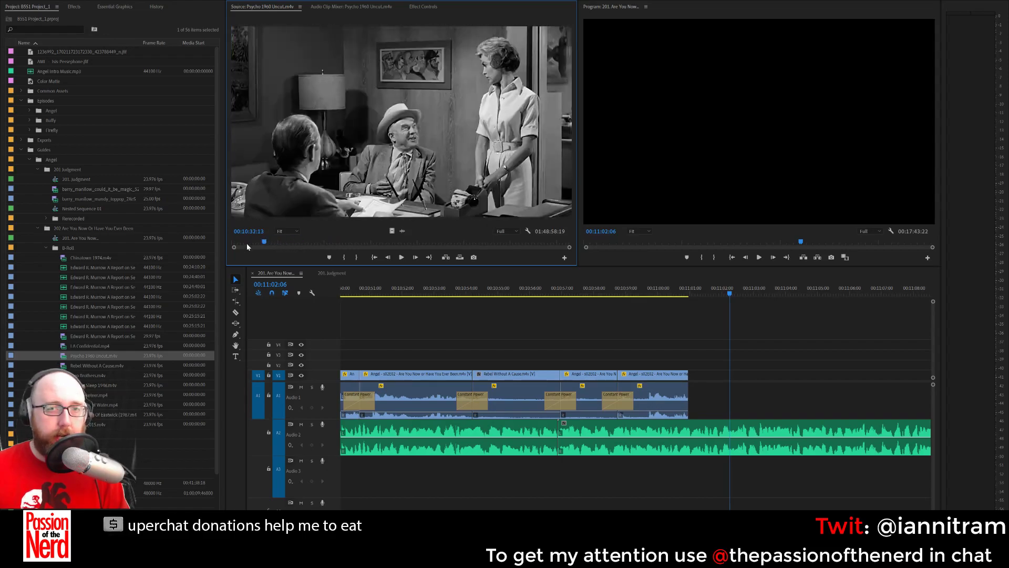
Mark the woman driving by day in Psycho from 00:13:07:16 to 00:13:09:19 and place that shot right after the cigarette clip.
mouse_move(235, 249)
mouse_down()
mouse_move(300, 257)
mouse_move(348, 247)
mouse_move(311, 241)
mouse_move(337, 242)
mouse_move(323, 242)
mouse_up()
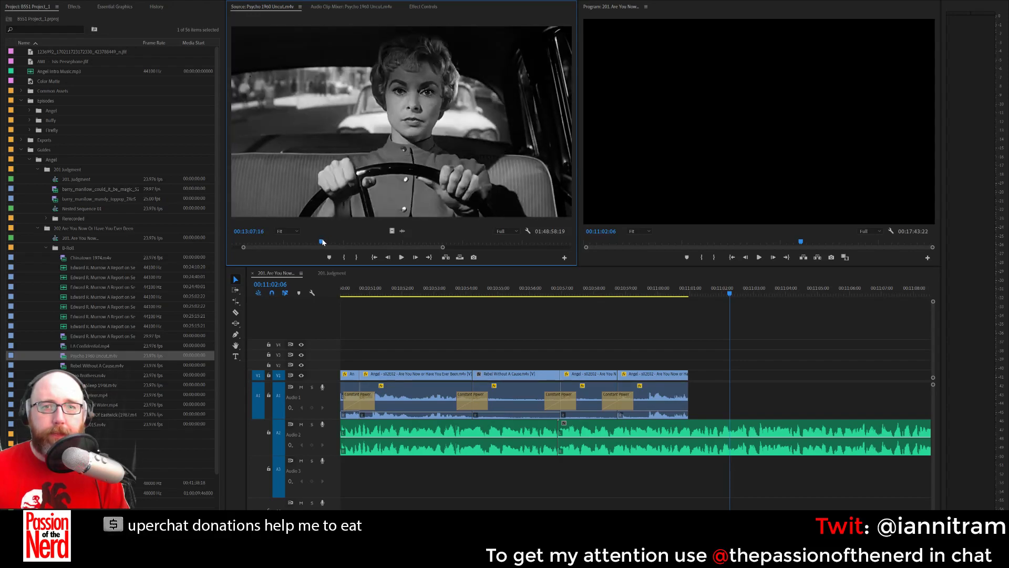
key(space)
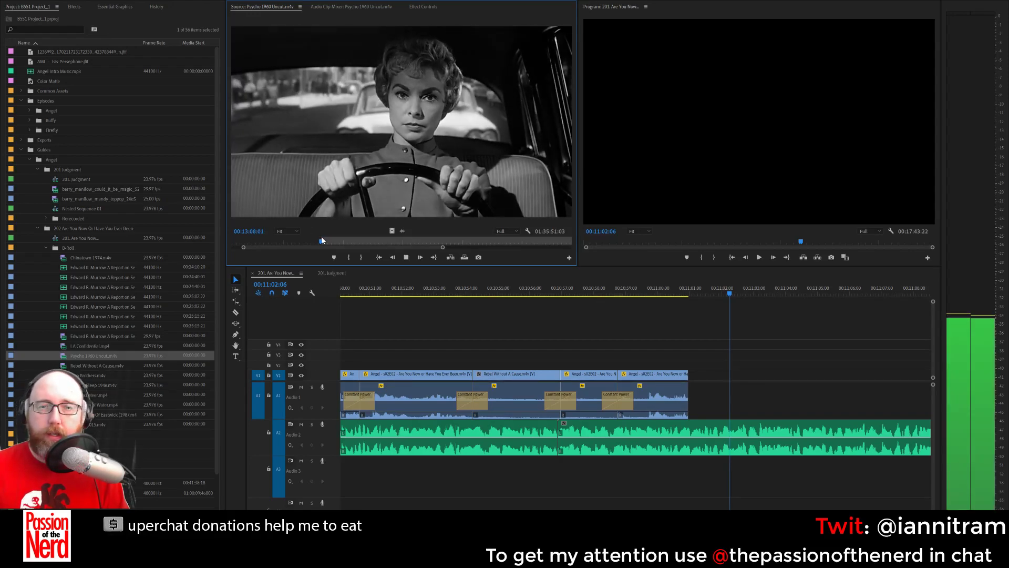
key(space)
key(o)
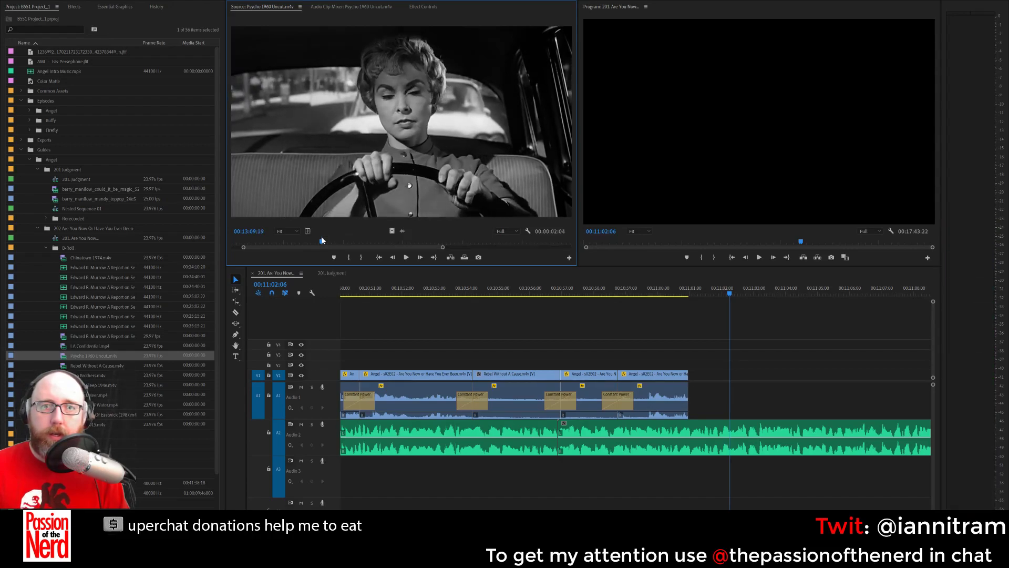
key(space)
key(space)
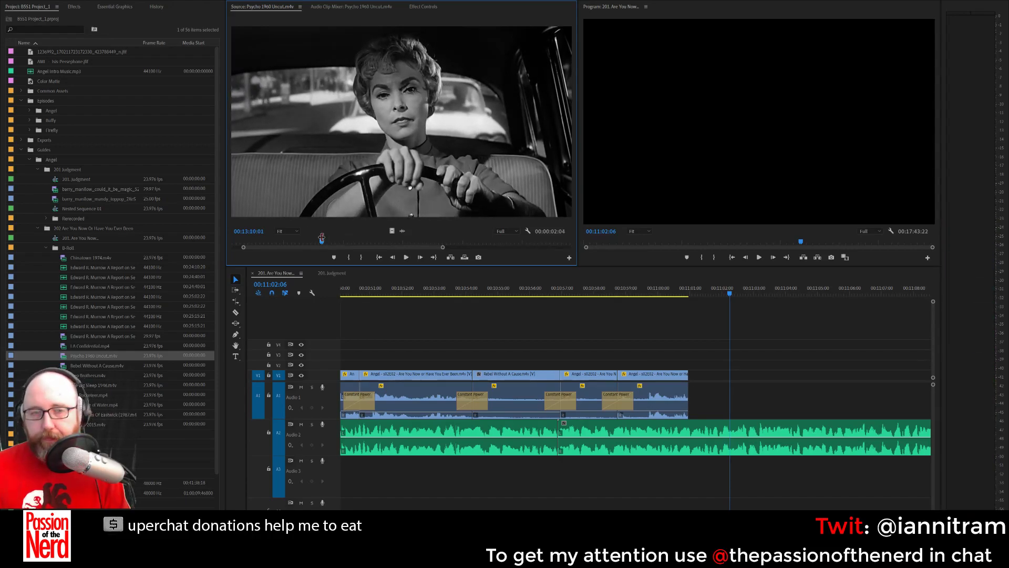
drag(366, 163, 709, 415)
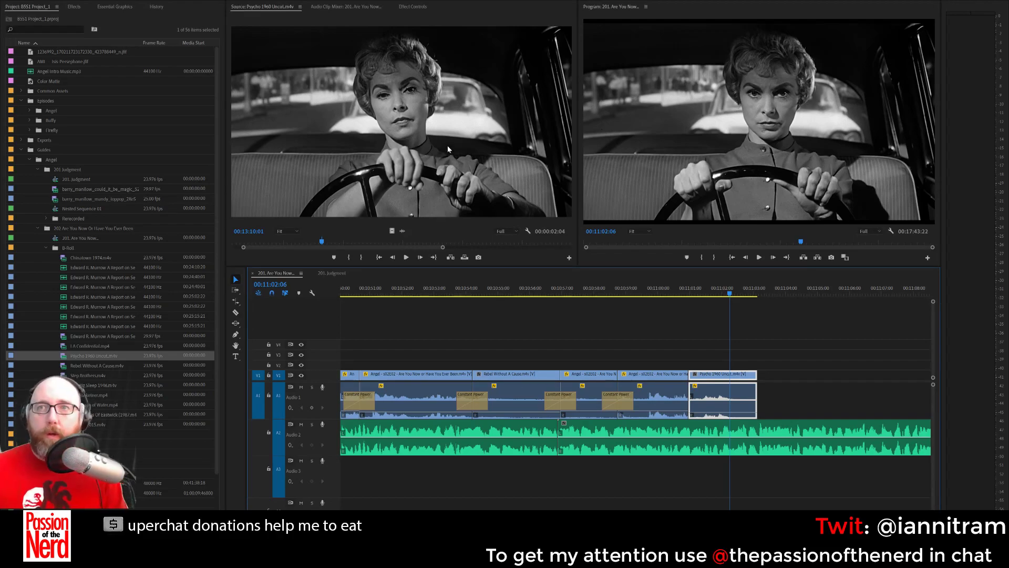
Find the close-up of the woman driving at night in Psycho and mark its start at 00:26:01:19.
click(369, 242)
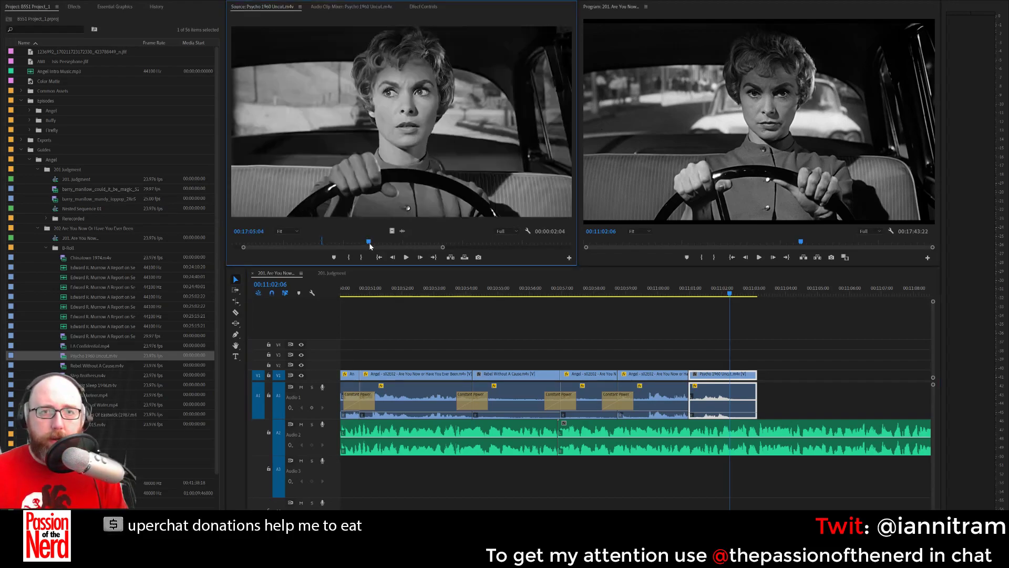
drag(379, 246, 477, 254)
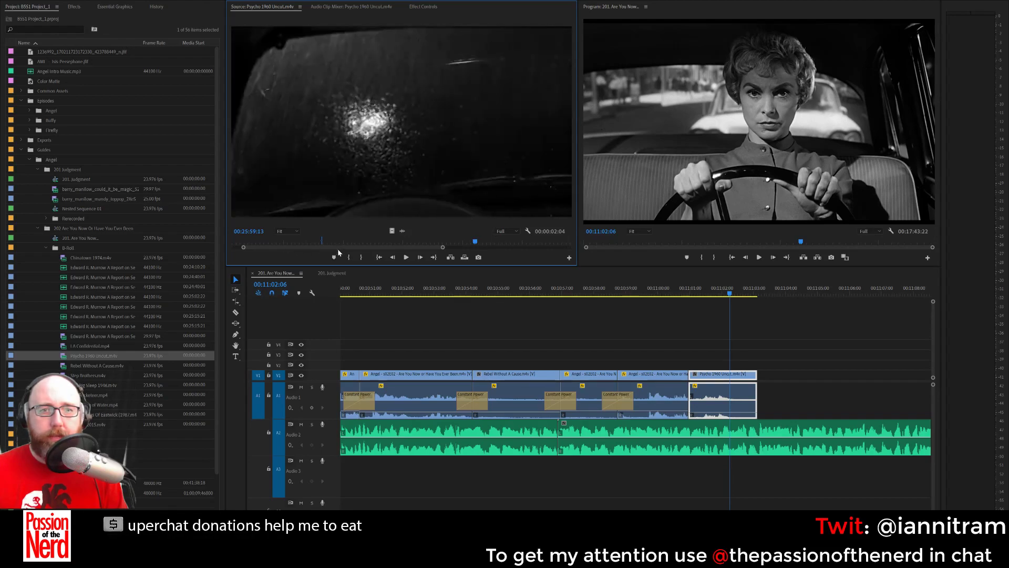
drag(338, 248, 363, 251)
key(space)
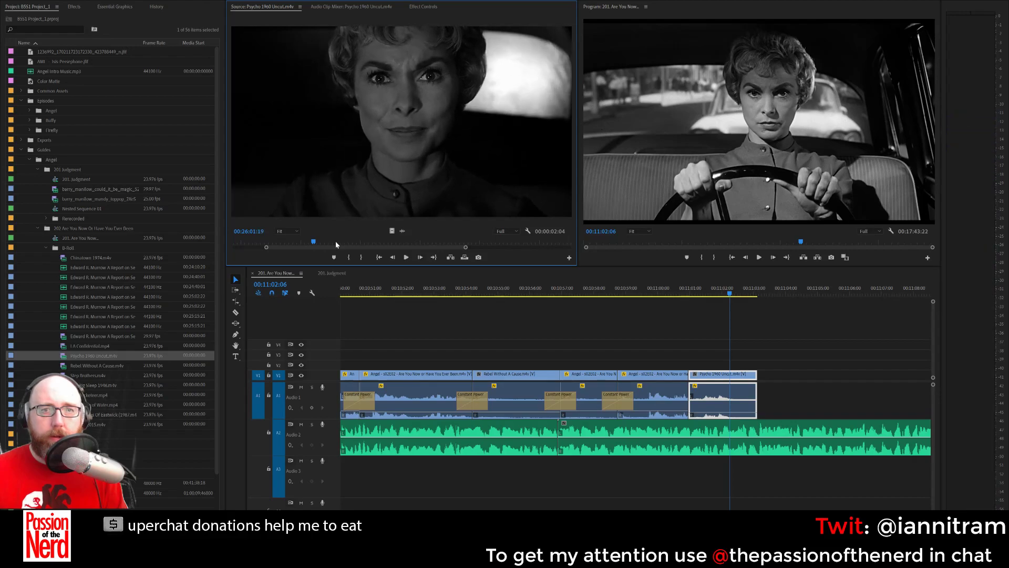
key(i)
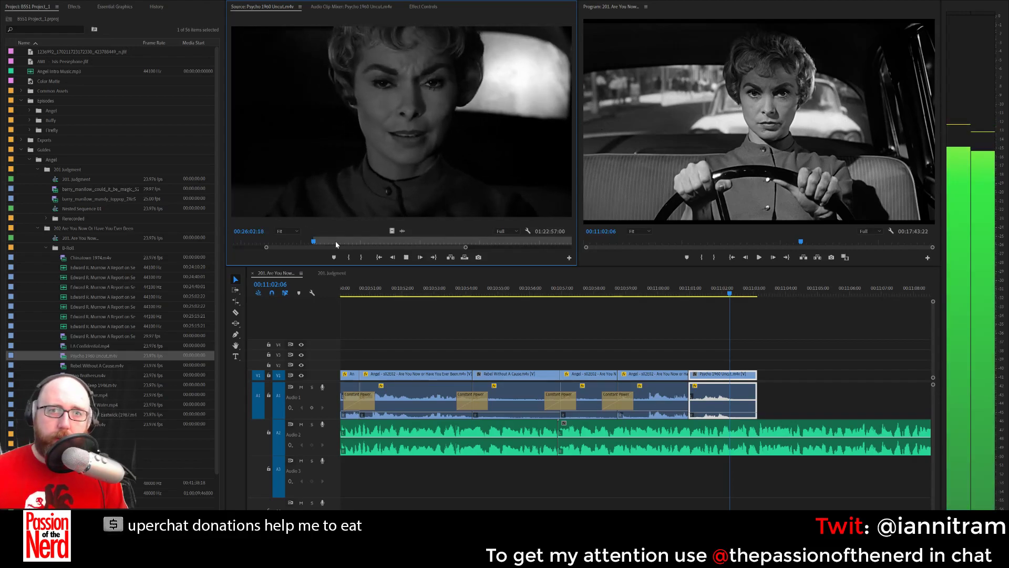
Mark the end of the night driving close-up at 00:26:03:00 and place it in the sequence, leaving a gap after the daytime driving clip.
key(space)
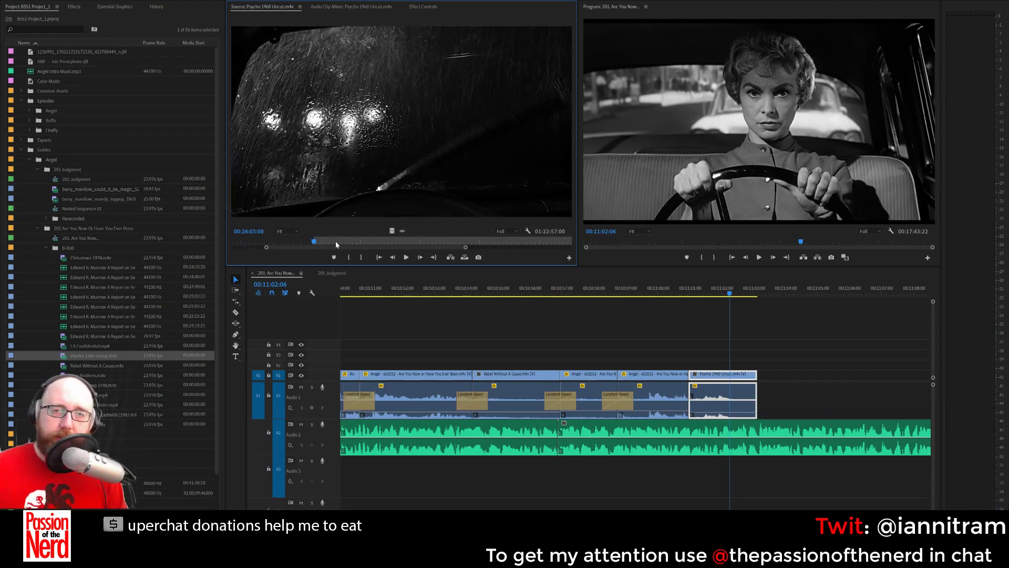
key(Left)
key(Left)
key(Left)
key(Left)
key(Left)
key(Left)
key(Left)
key(Left)
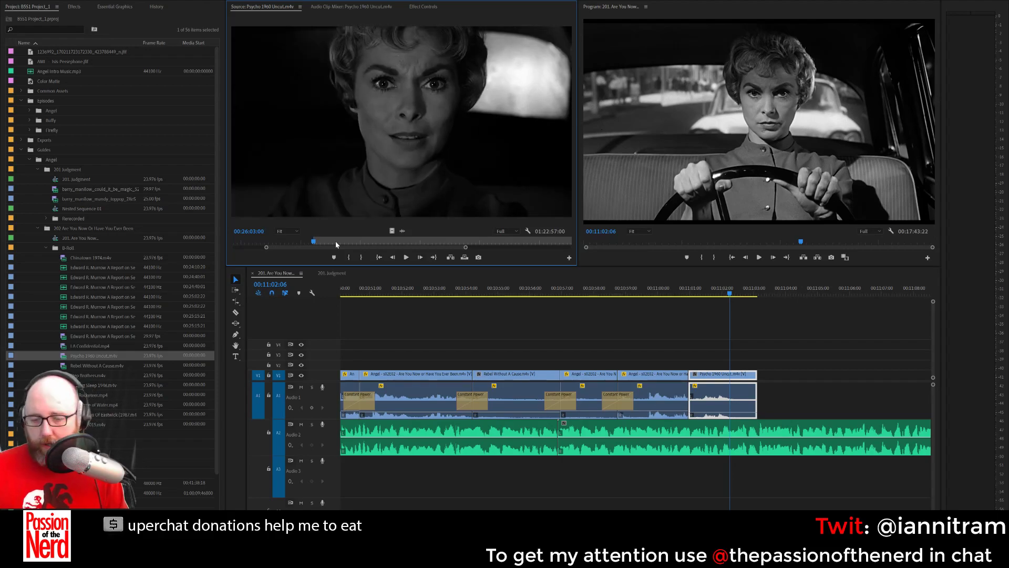
key(o)
drag(425, 166, 786, 382)
Search onward through the rainy night drive in Psycho and mark the start of the Bates Motel sign shot at 00:26:49:19.
click(497, 202)
key(space)
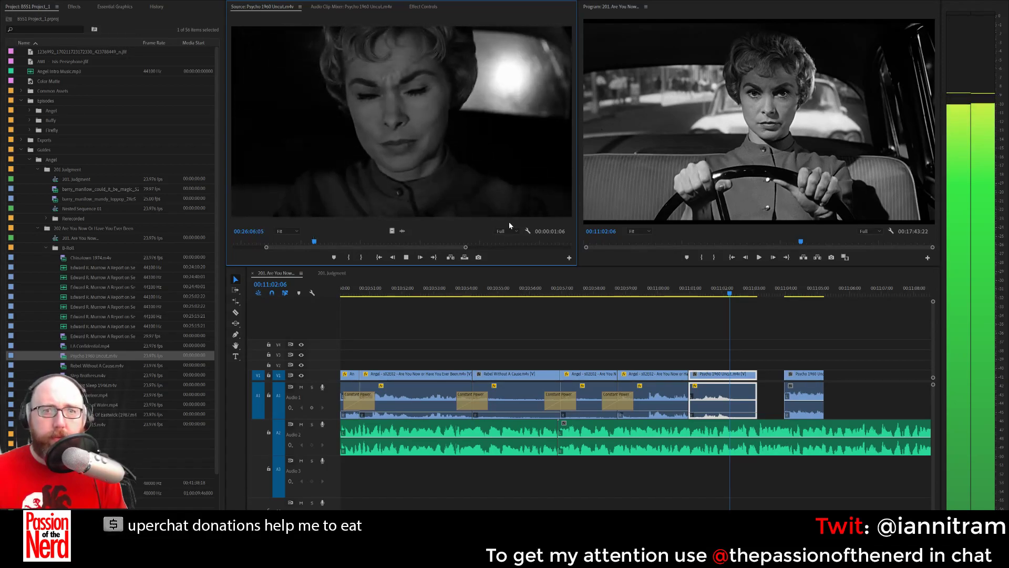
drag(266, 247, 295, 247)
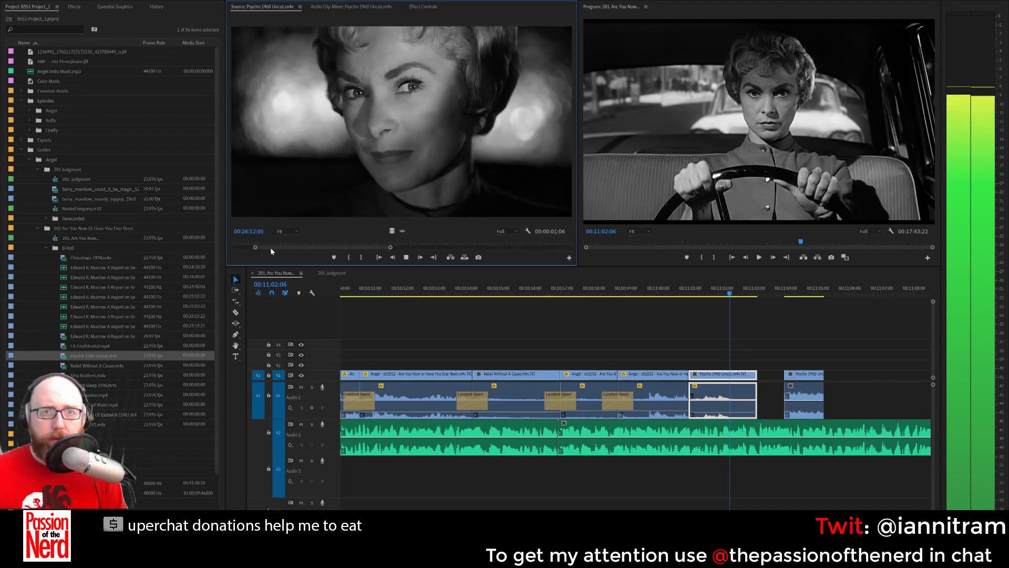
drag(256, 249, 216, 255)
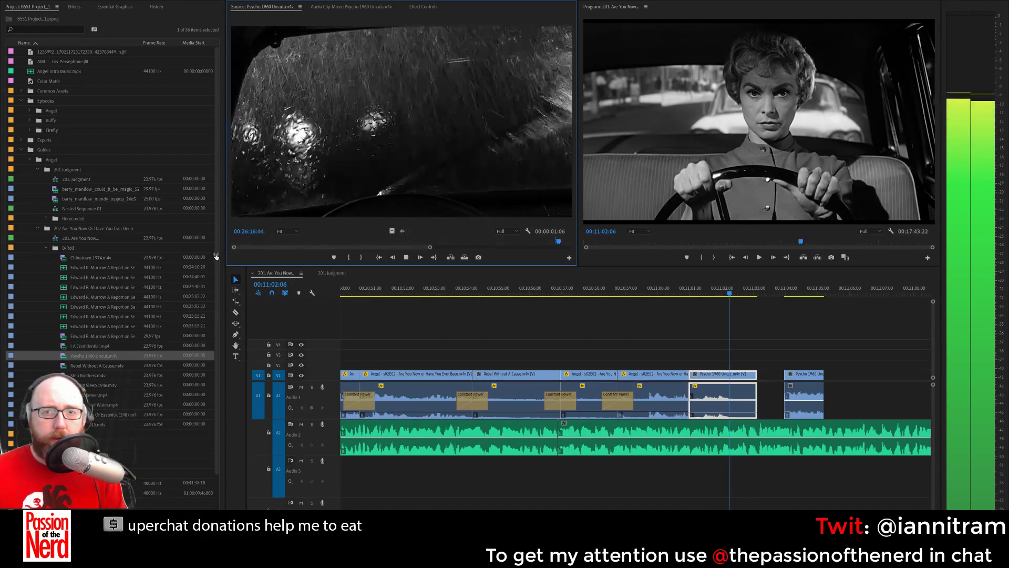
drag(308, 247, 343, 248)
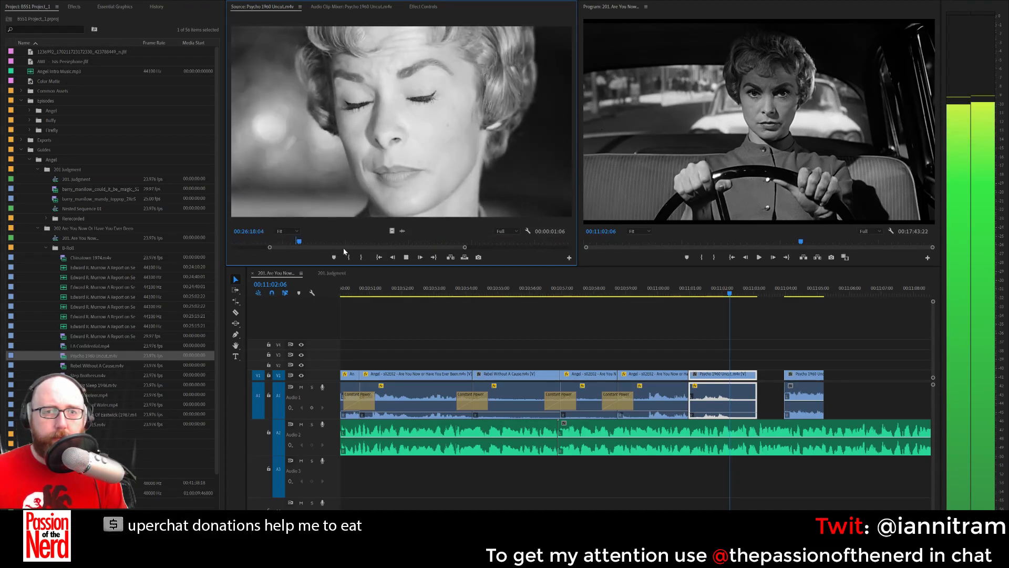
drag(268, 247, 292, 249)
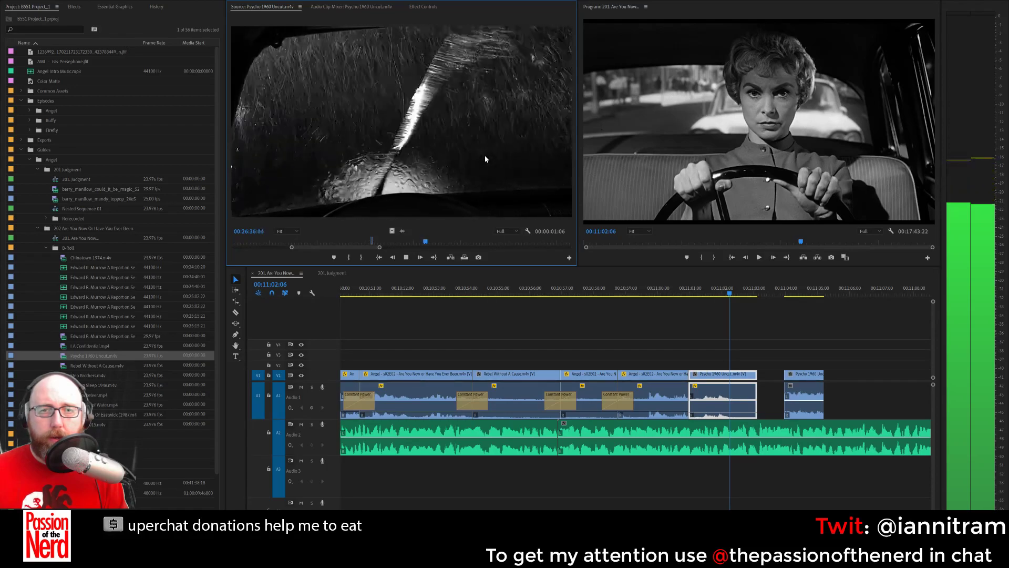
key(space)
drag(431, 241, 447, 248)
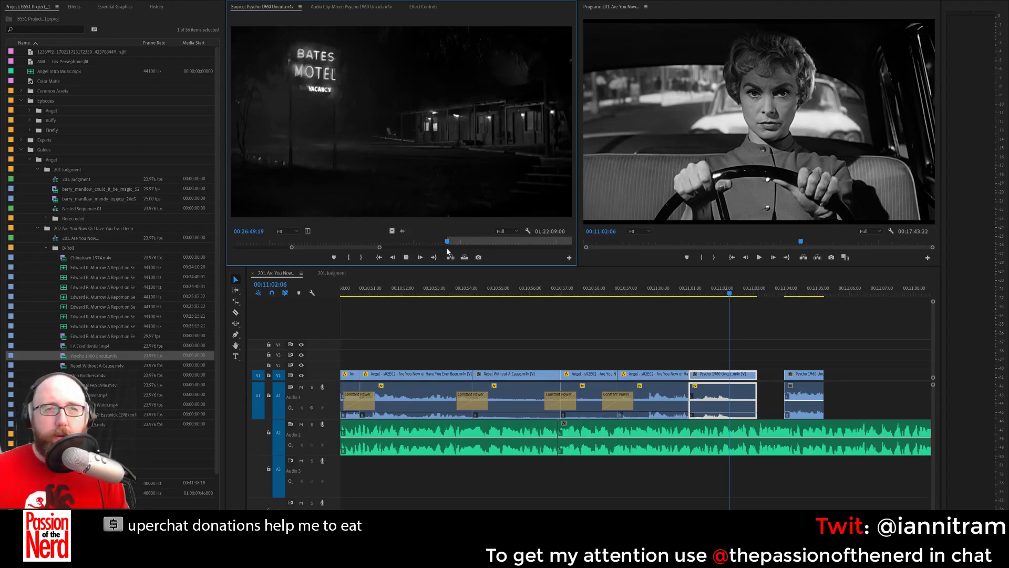
Mark the end of the Bates Motel shot at 00:26:51:11 and place it directly after the night driving close-up.
key(space)
key(space)
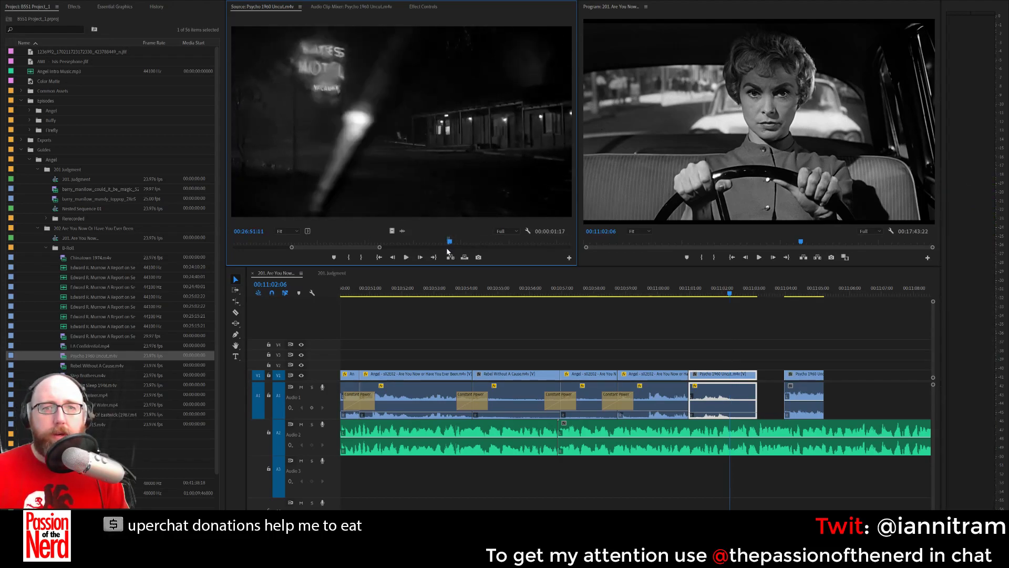
drag(728, 249, 825, 389)
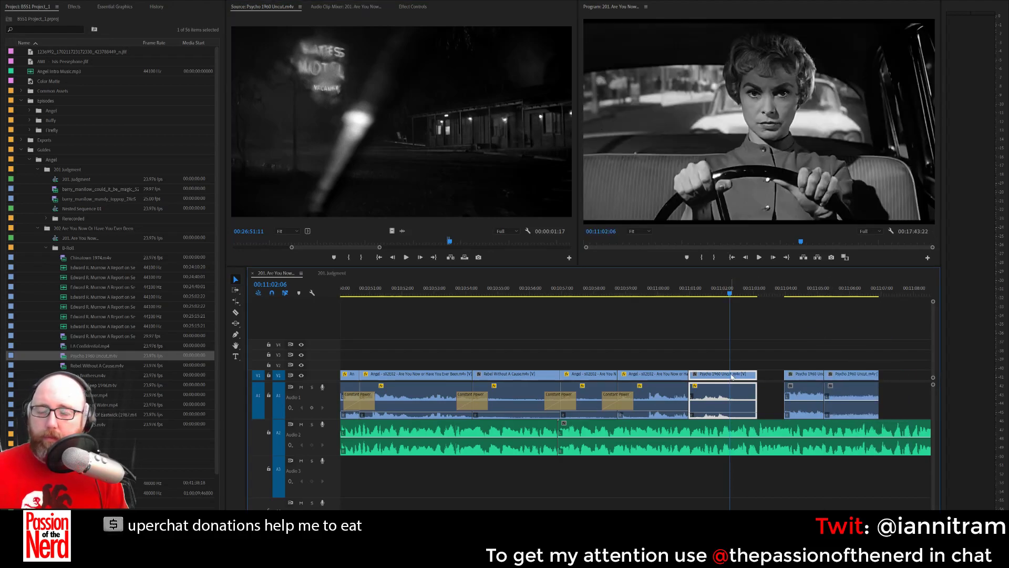
Delete the daytime driving clip and move the night driving and Bates Motel clips up against the cigarette clip.
key(Delete)
drag(807, 308, 839, 418)
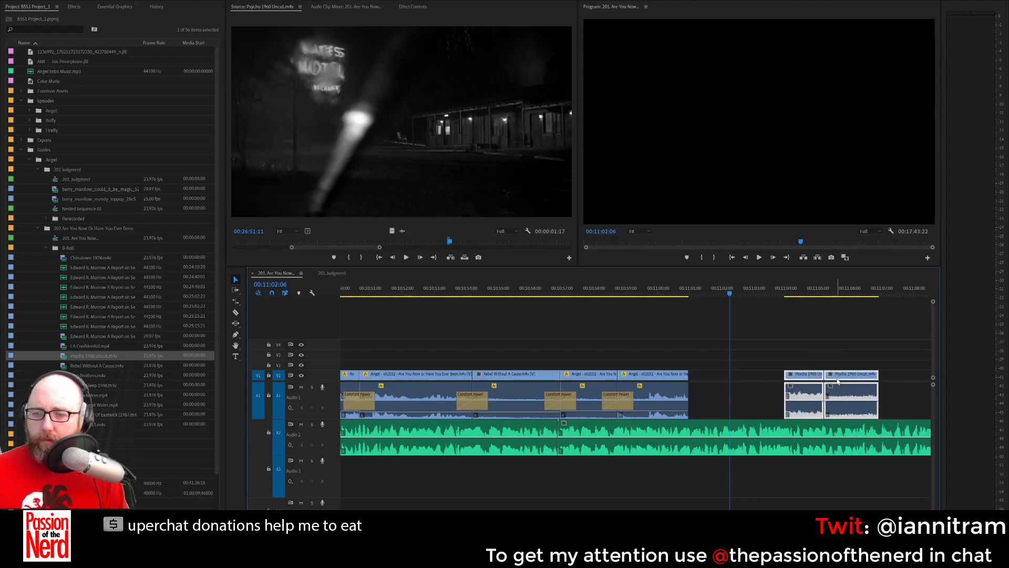
drag(837, 381, 754, 381)
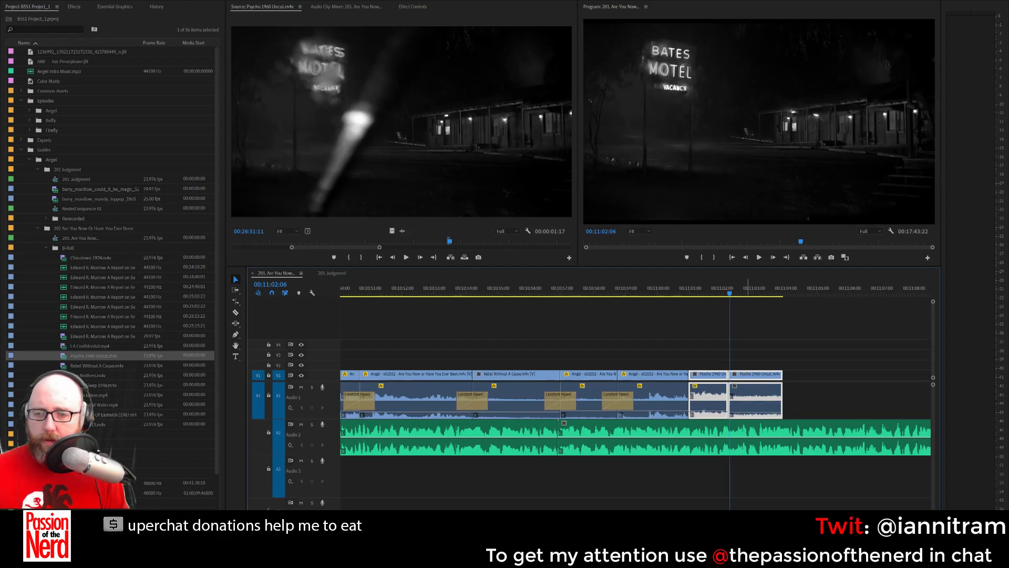
Add Constant Power crossfades at the cuts into the night driving and Bates Motel clips, removing the video dissolves added with them.
click(688, 406)
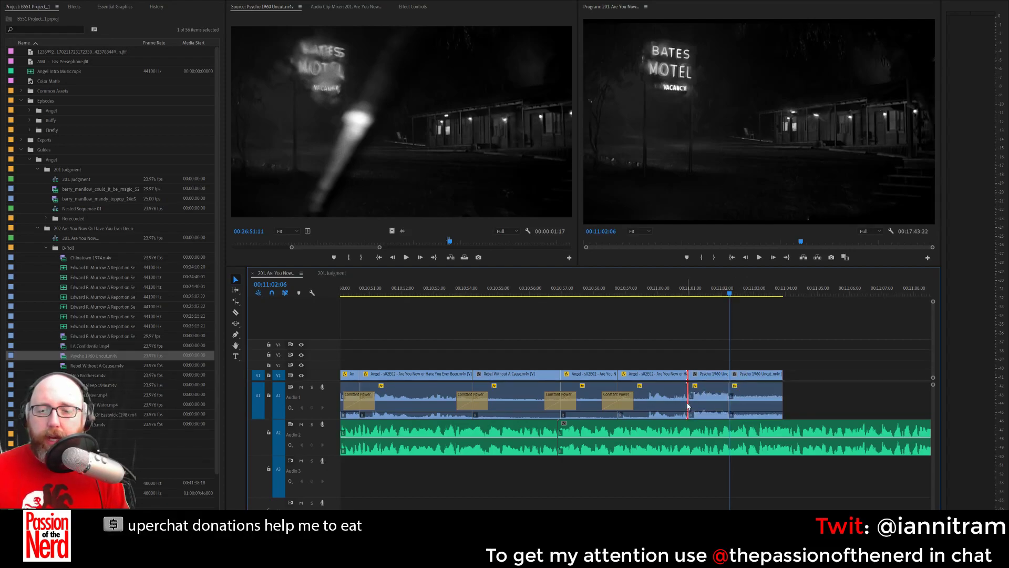
key(shift+d)
click(682, 377)
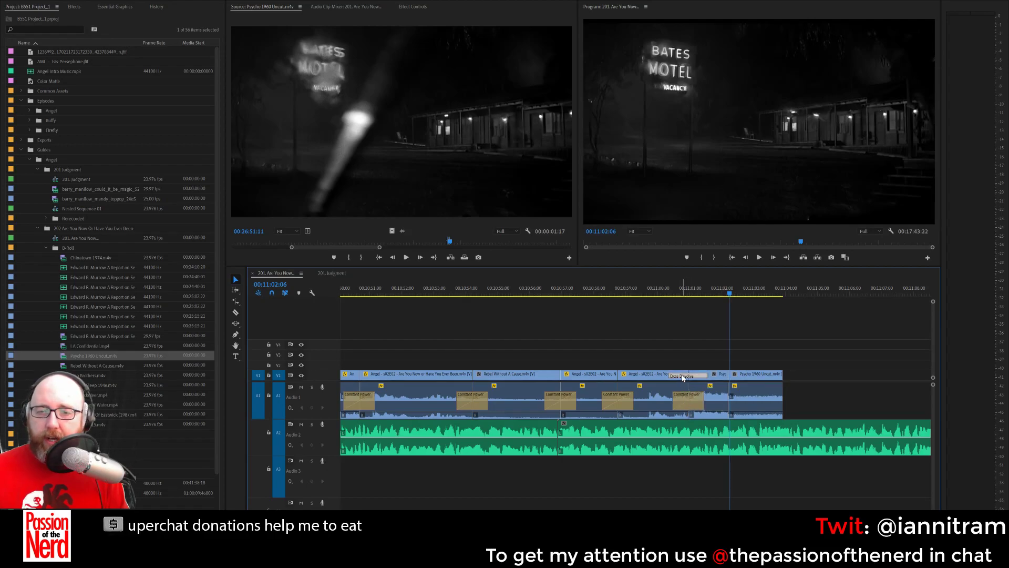
key(Delete)
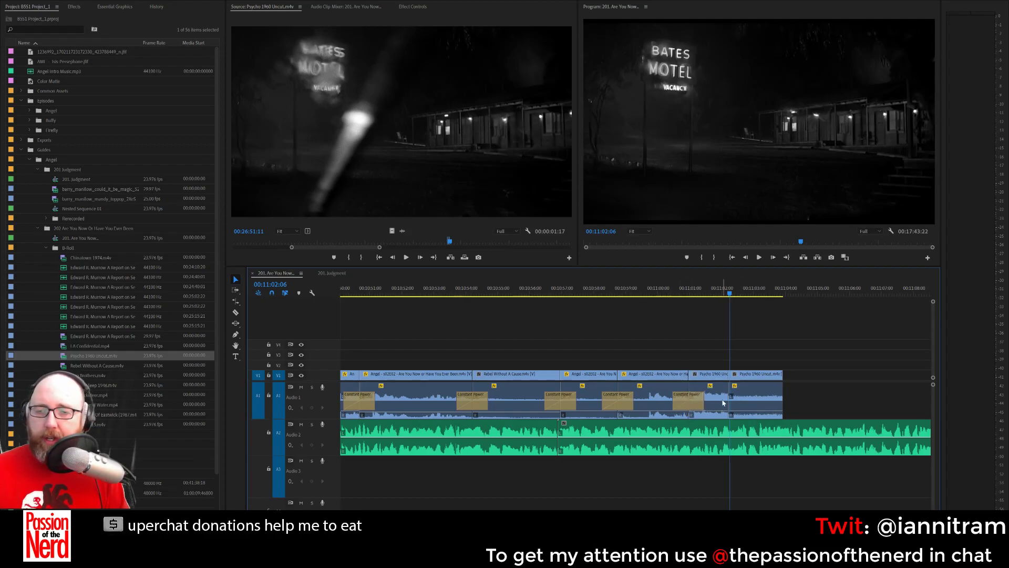
key(shift+d)
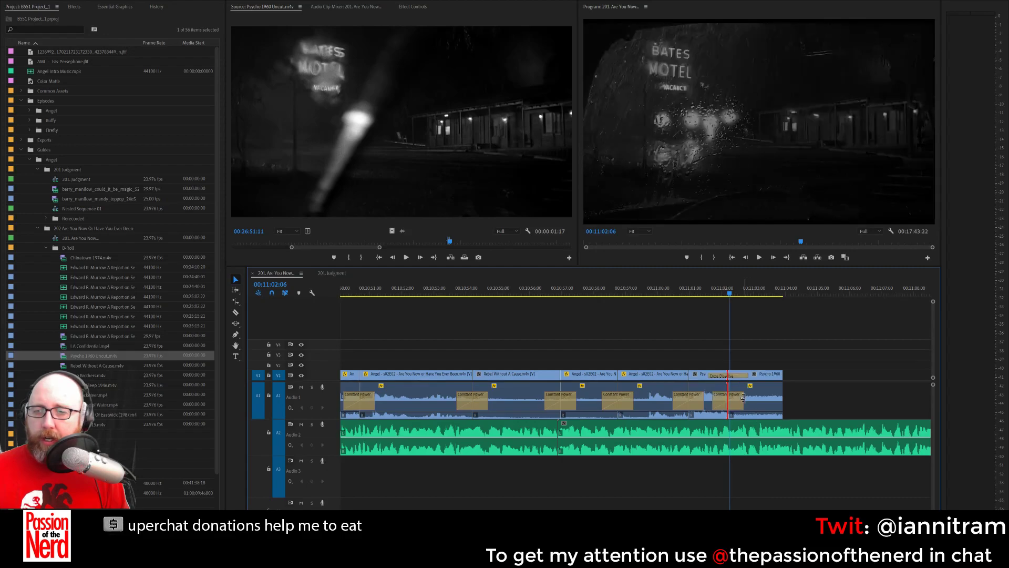
click(734, 376)
key(Delete)
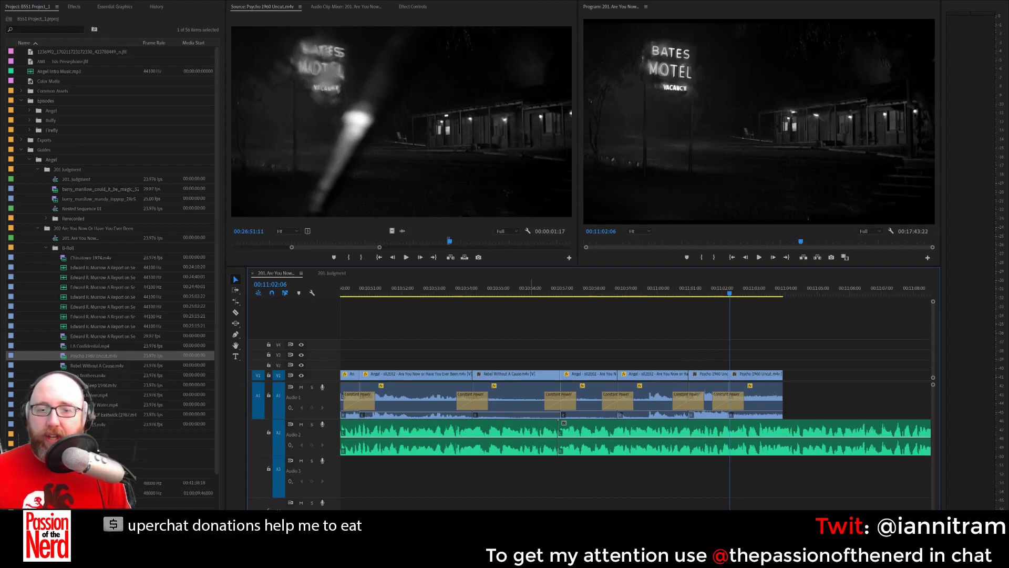
Play back the sequence from the cigarette clip at 00:11:00:03 into the Psycho shots to check the cuts.
key(=)
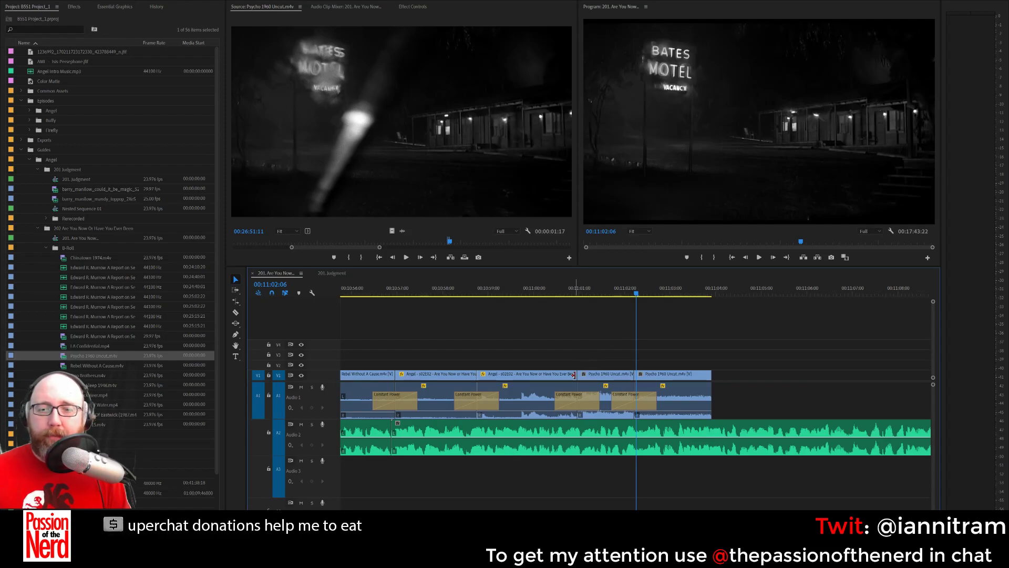
drag(528, 291, 539, 290)
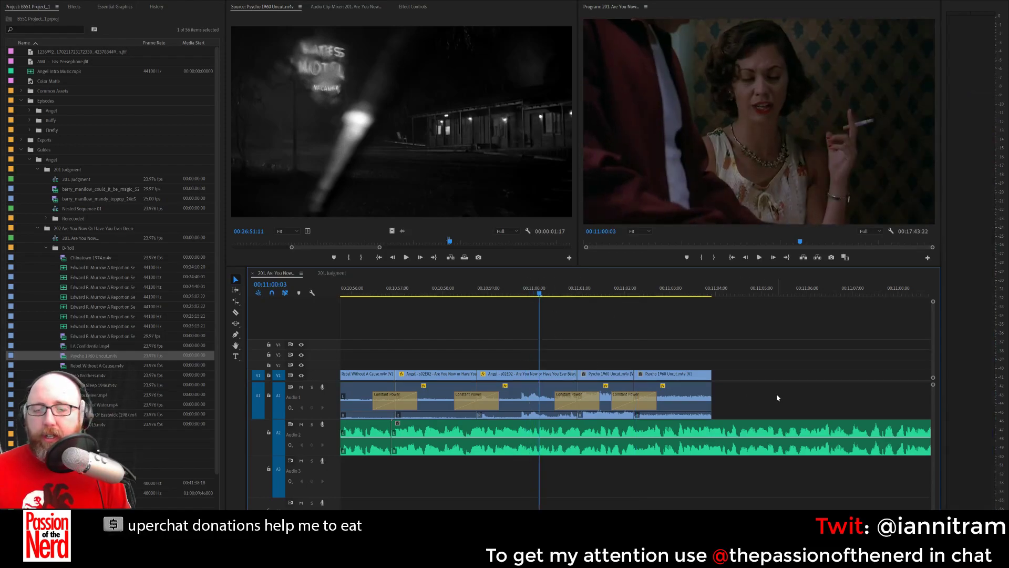
scroll(636, 400, down, 5)
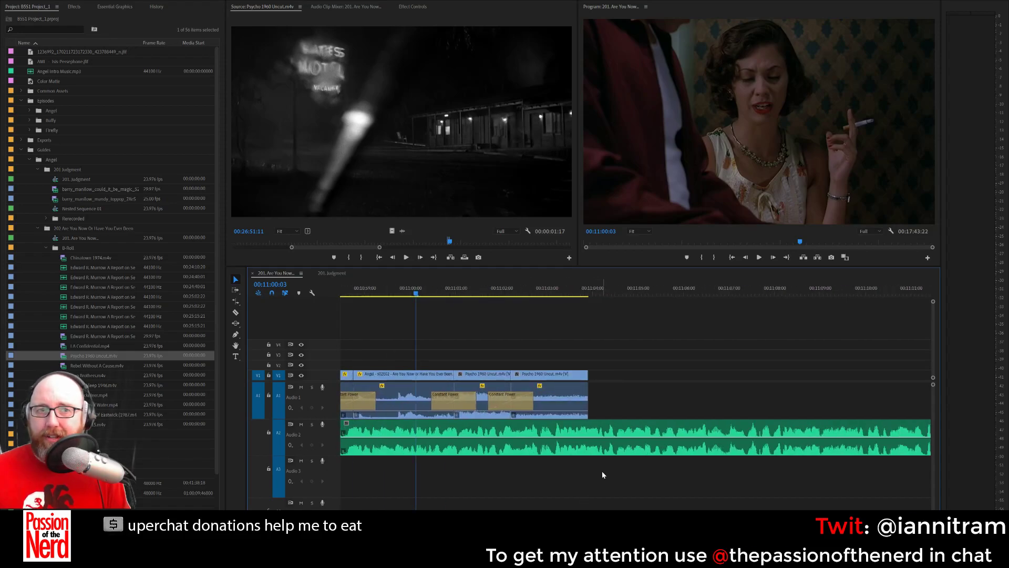
key(space)
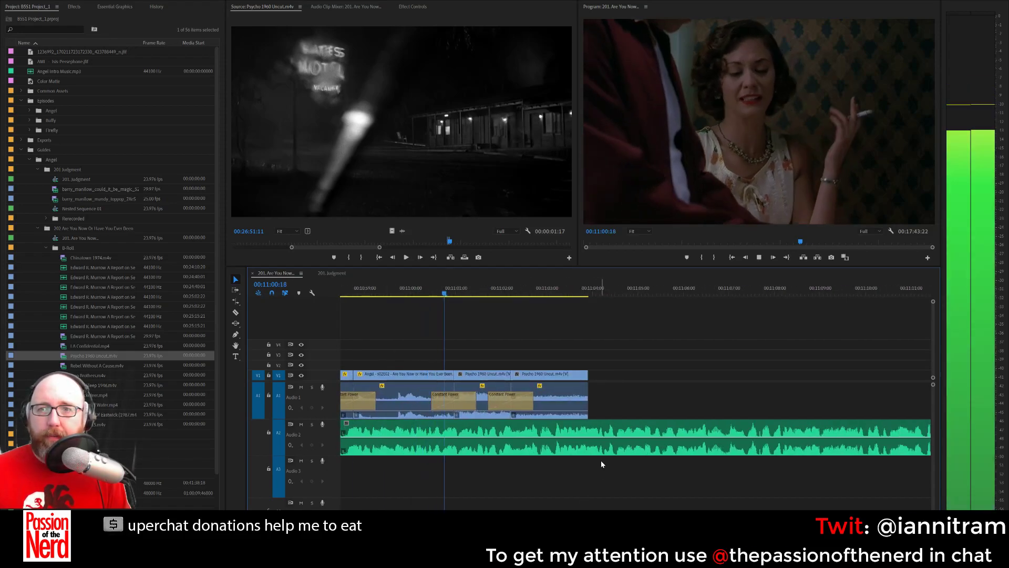
key(space)
Trim the end of the Bates Motel clip to 00:11:03:12 and play the voice-over on to 00:11:05:07.
drag(482, 414, 481, 414)
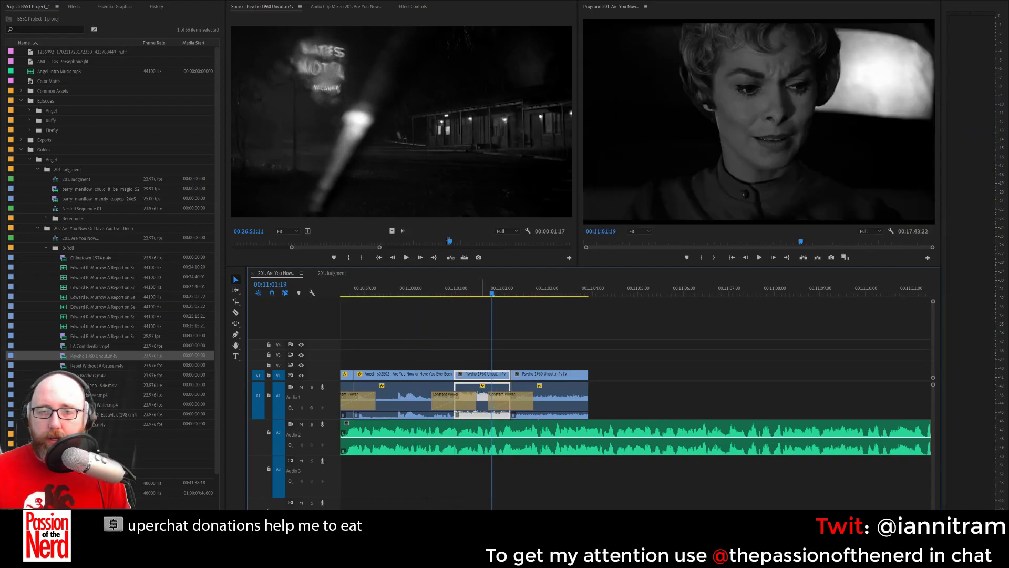
click(537, 417)
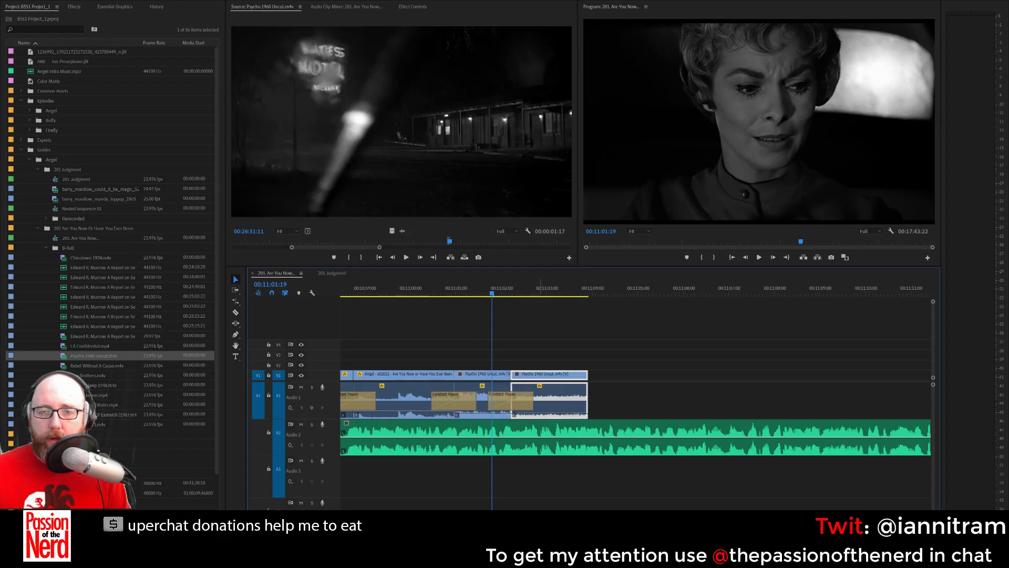
key(space)
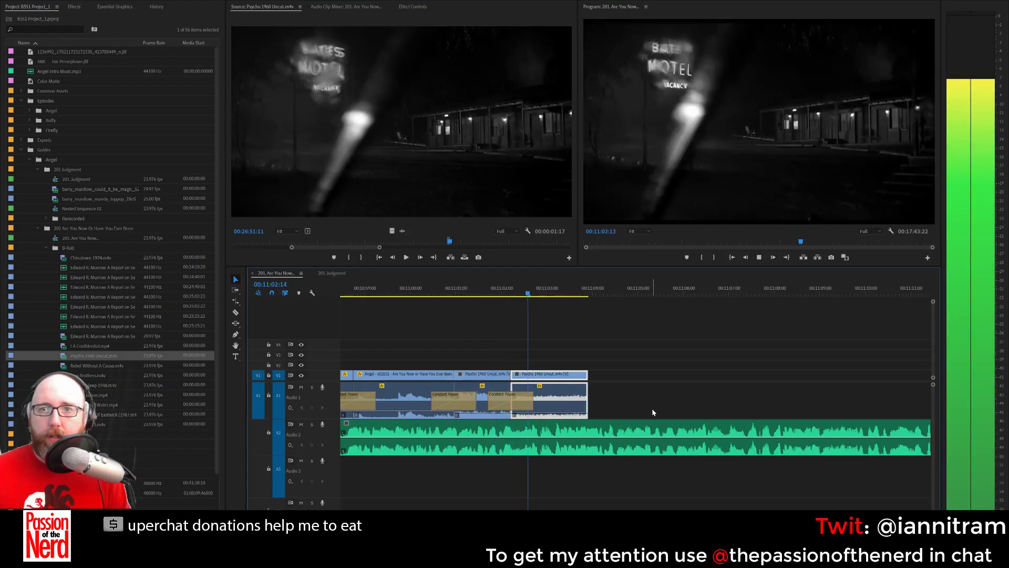
key(space)
drag(586, 377, 568, 377)
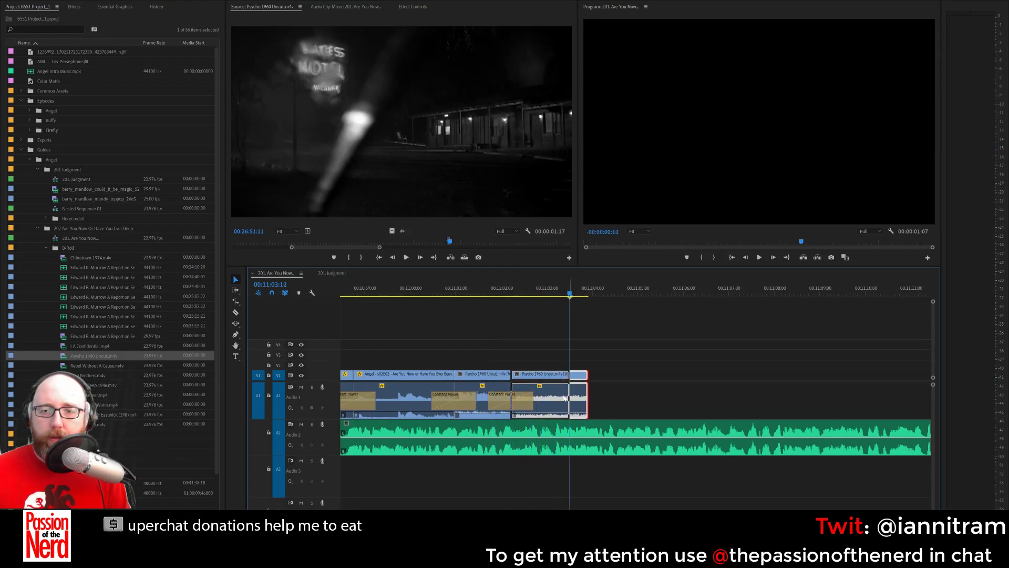
key(space)
key(minus)
key(space)
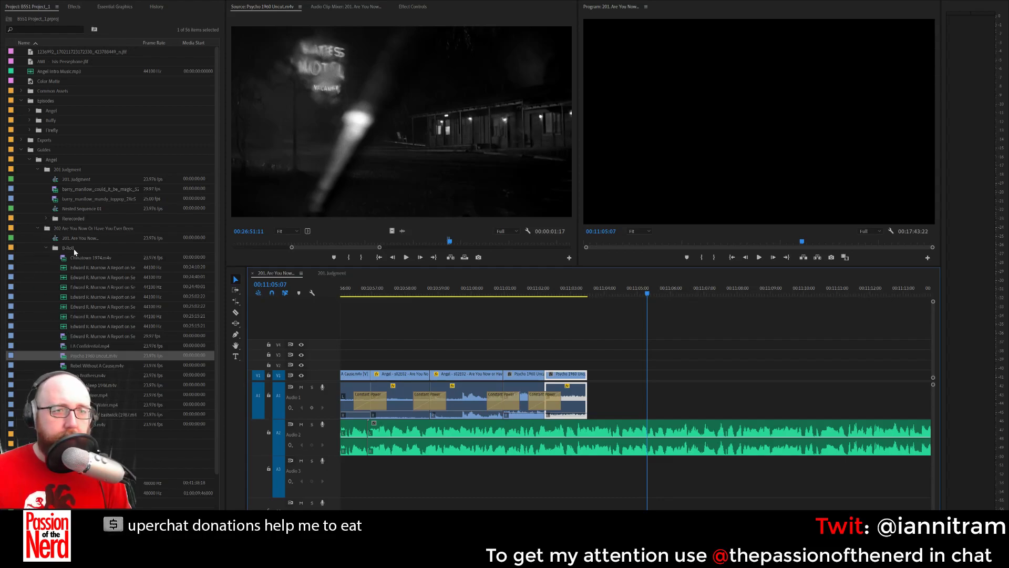
Load Angel s02E02 from the Season 2 bin as the source and find the hallway scene with the man in the hat around 00:08:23:20.
scroll(34, 280, down, 3)
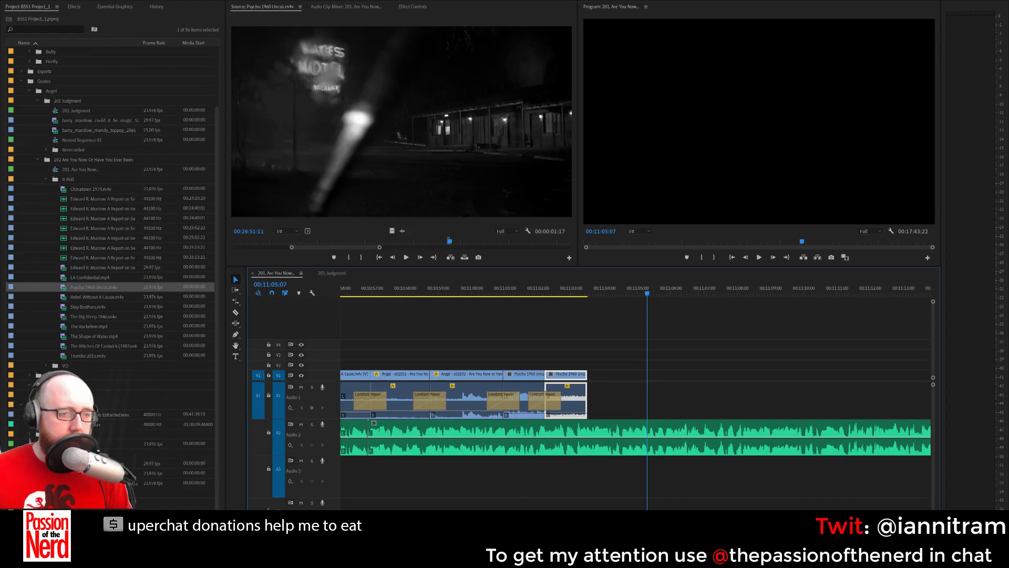
scroll(22, 406, up, 3)
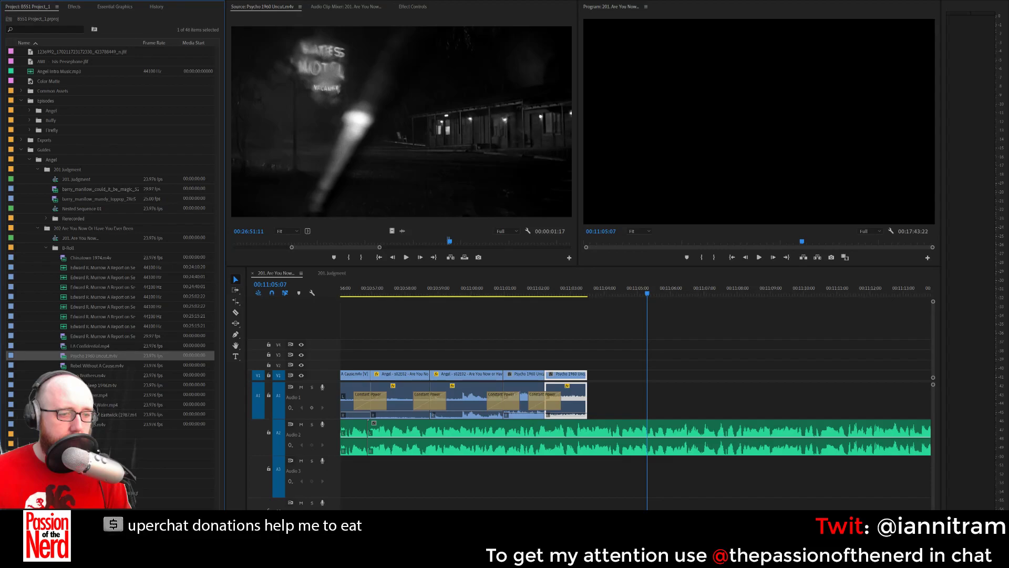
click(29, 111)
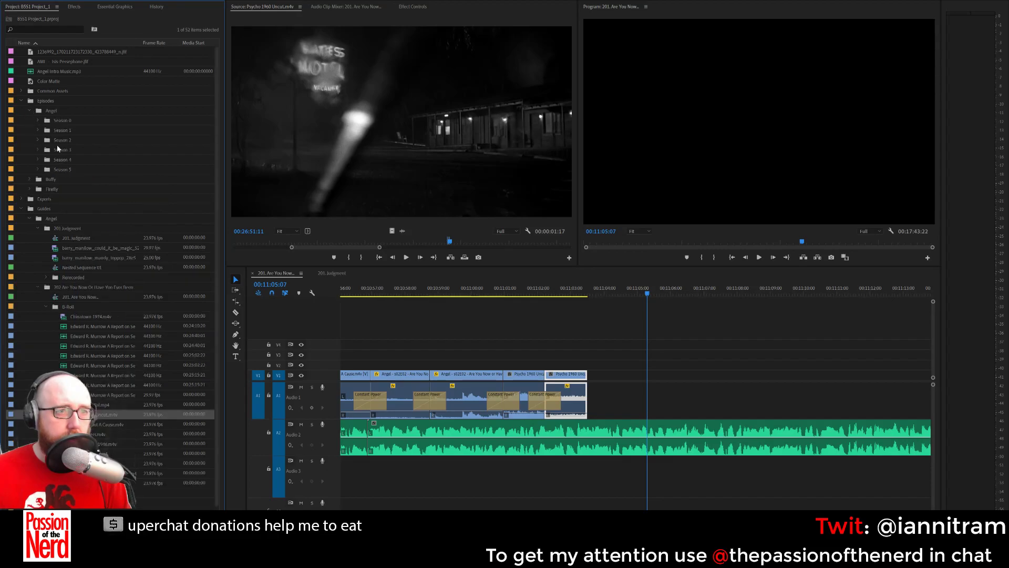
double_click(76, 159)
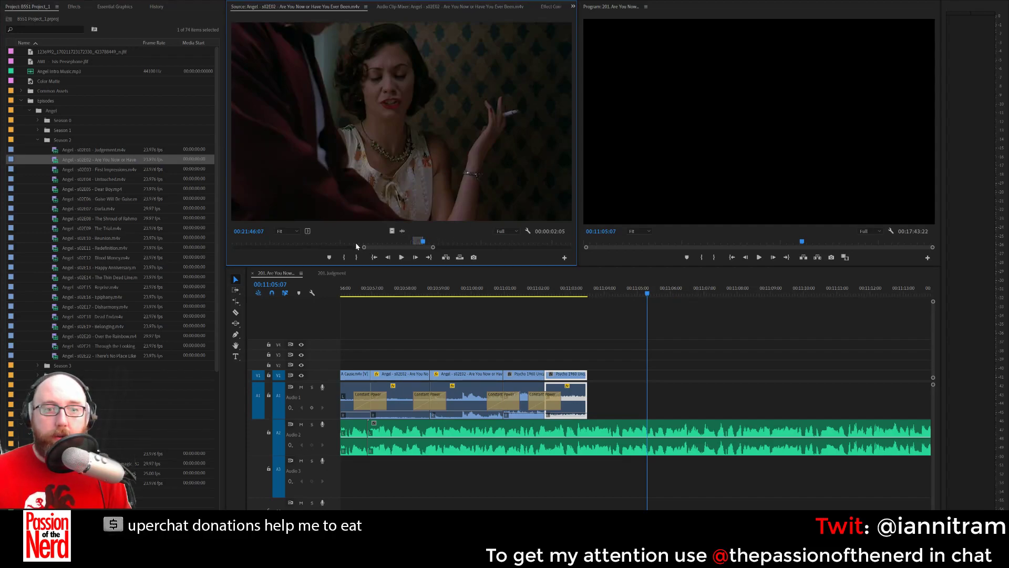
drag(363, 249, 159, 273)
drag(249, 246, 296, 246)
key(space)
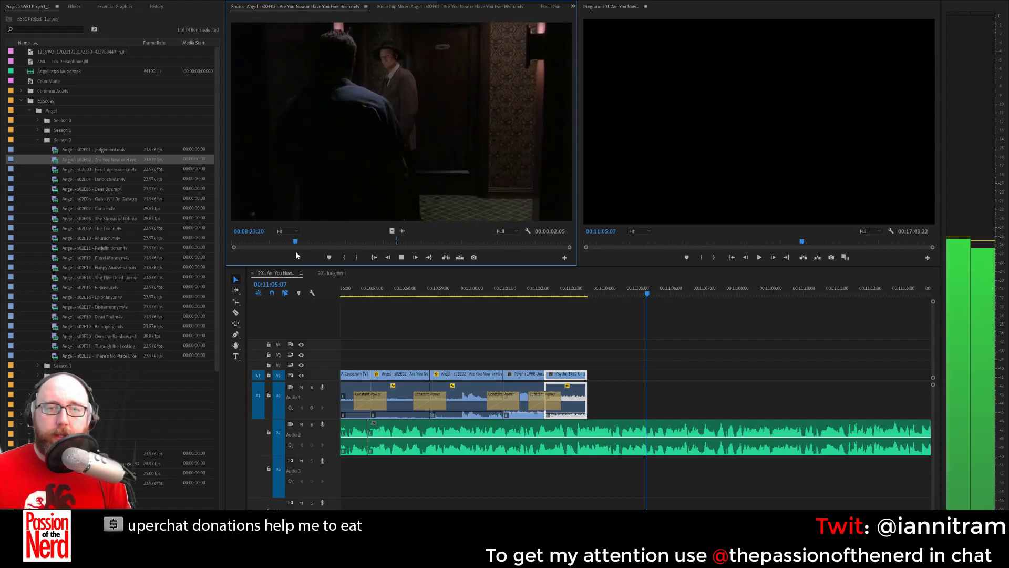
Mark a 00:00:02:01 shot of the man in the hat ending at 00:08:26:19 and place it after the Bates Motel clip.
key(i)
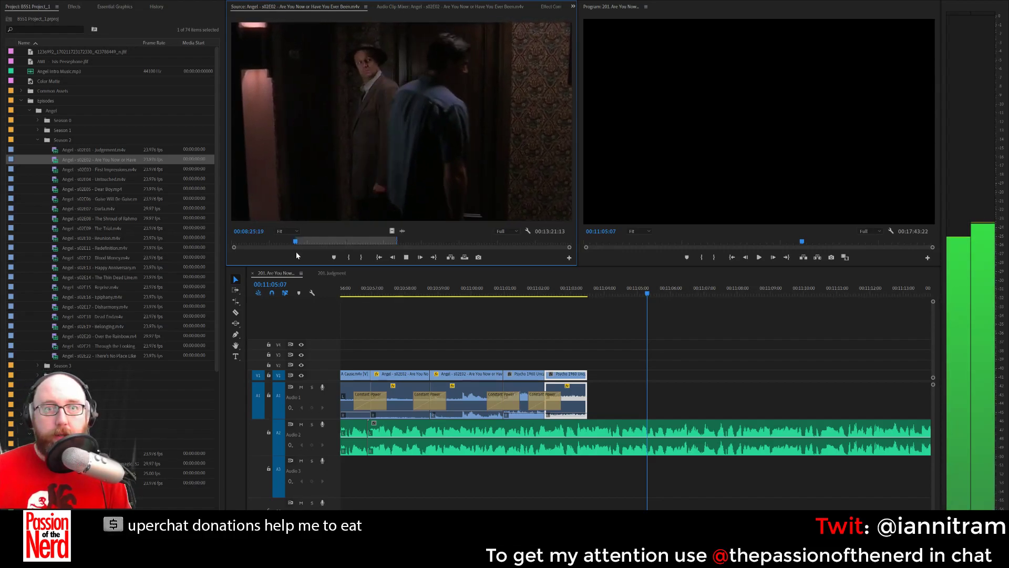
key(space)
key(o)
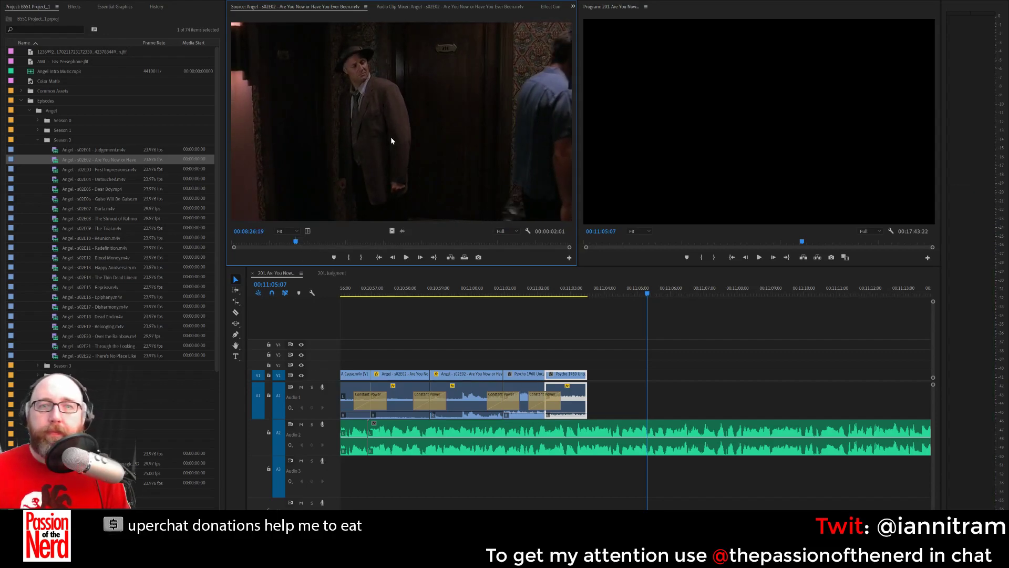
drag(390, 136, 604, 412)
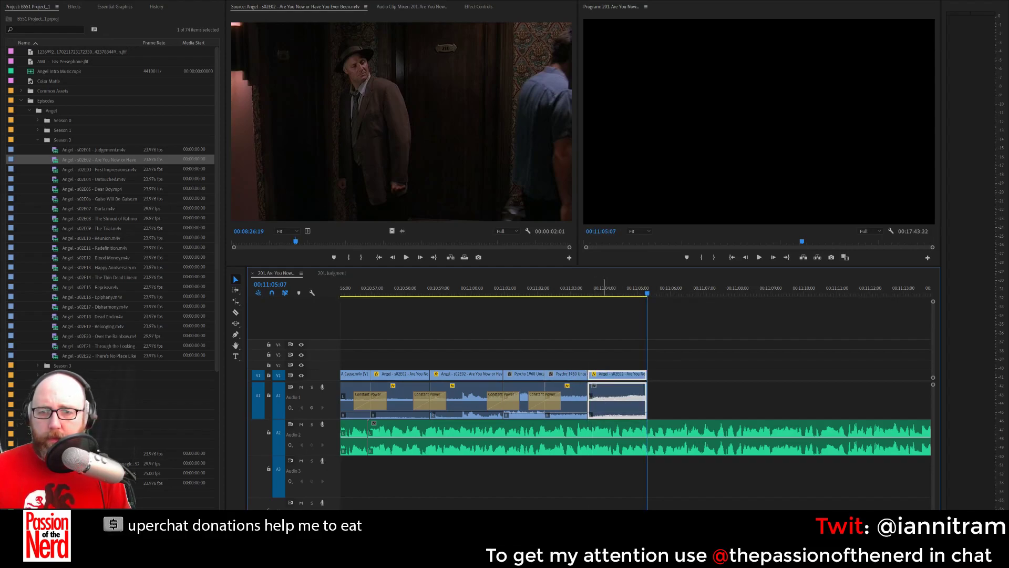
Crossfade only the audio with Constant Power at the cut into the hallway clip, removing the video dissolve, and play the edit back.
click(591, 402)
key(shift+d)
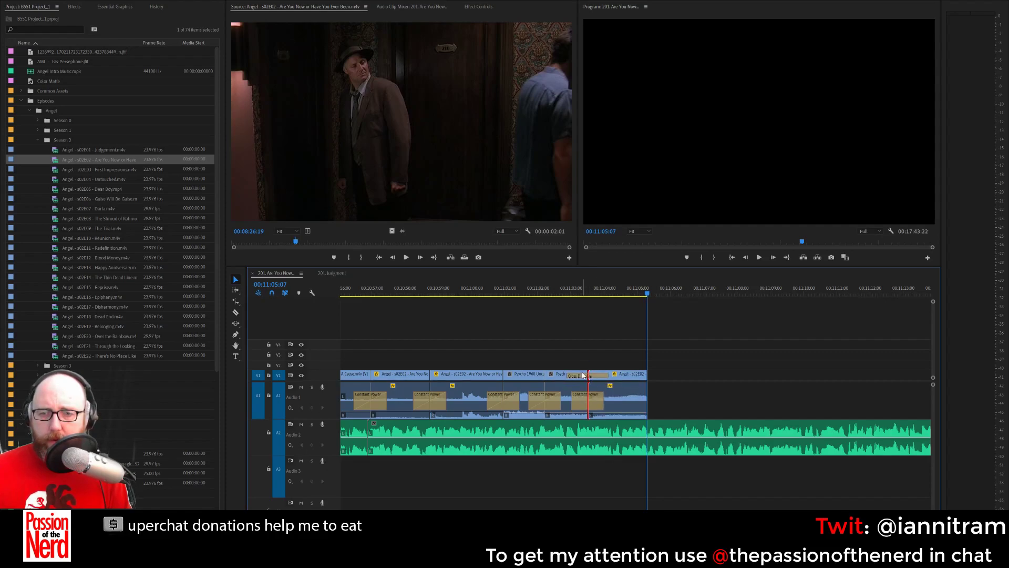
click(581, 377)
key(Delete)
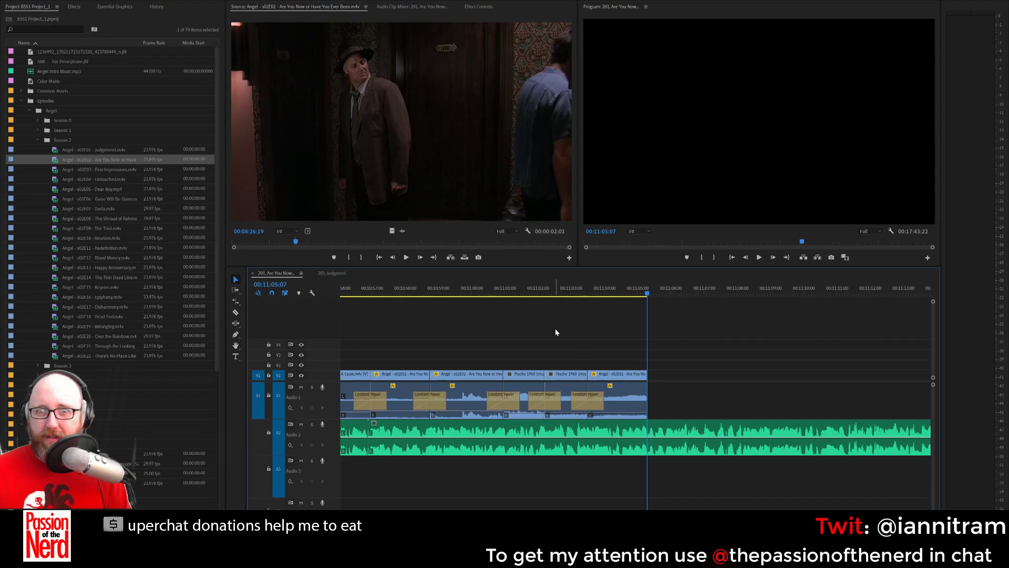
click(476, 289)
key(space)
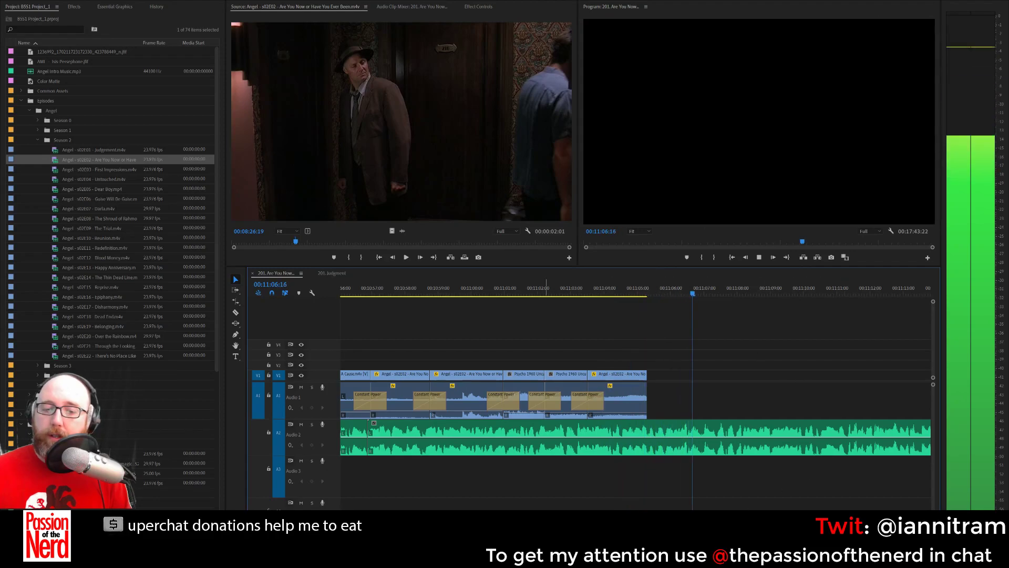
Stop the voice-over at 00:11:06:23 and check Angel s02E02 around 00:12:13:02 for a matching shot.
key(space)
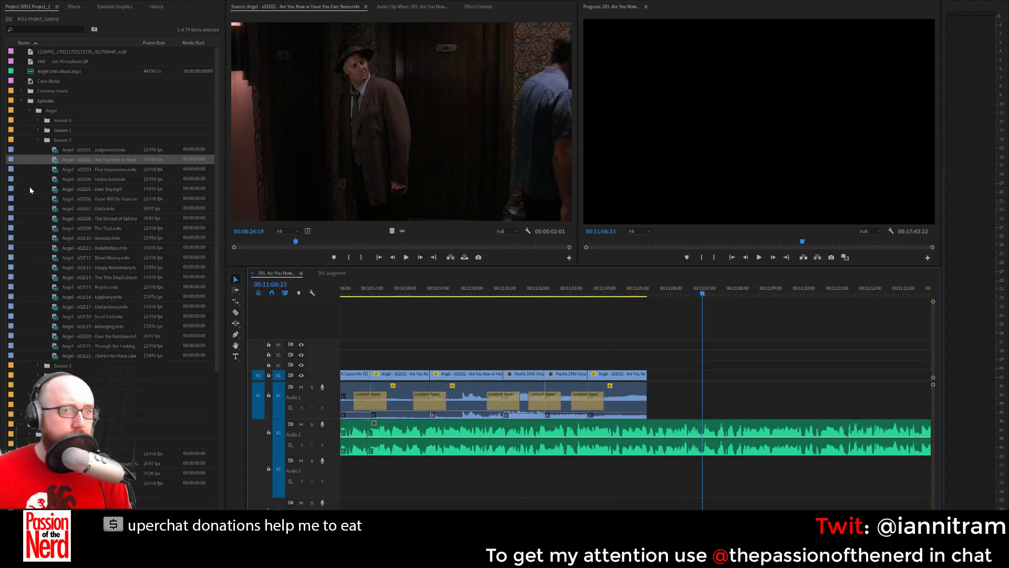
click(37, 139)
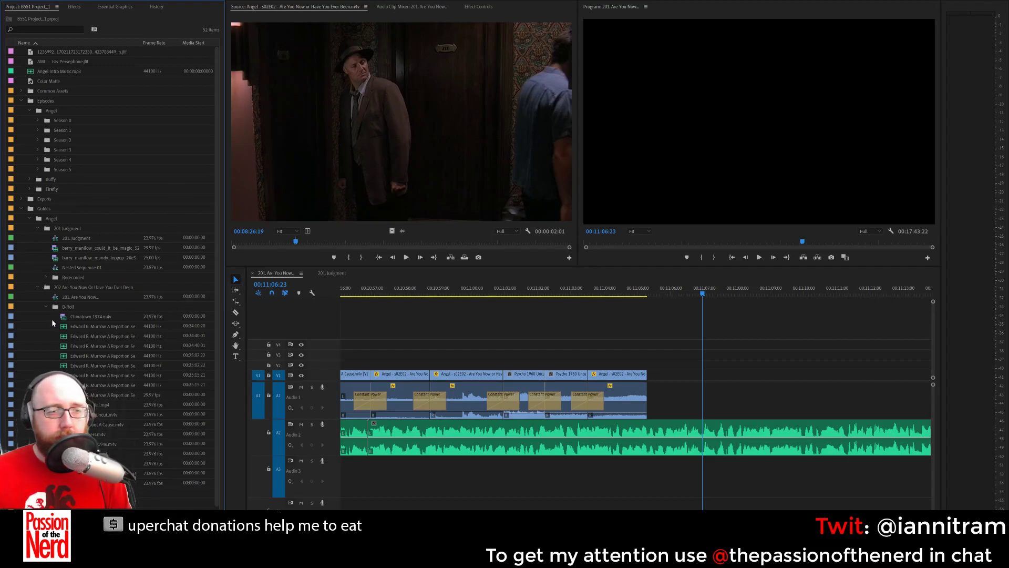
click(37, 287)
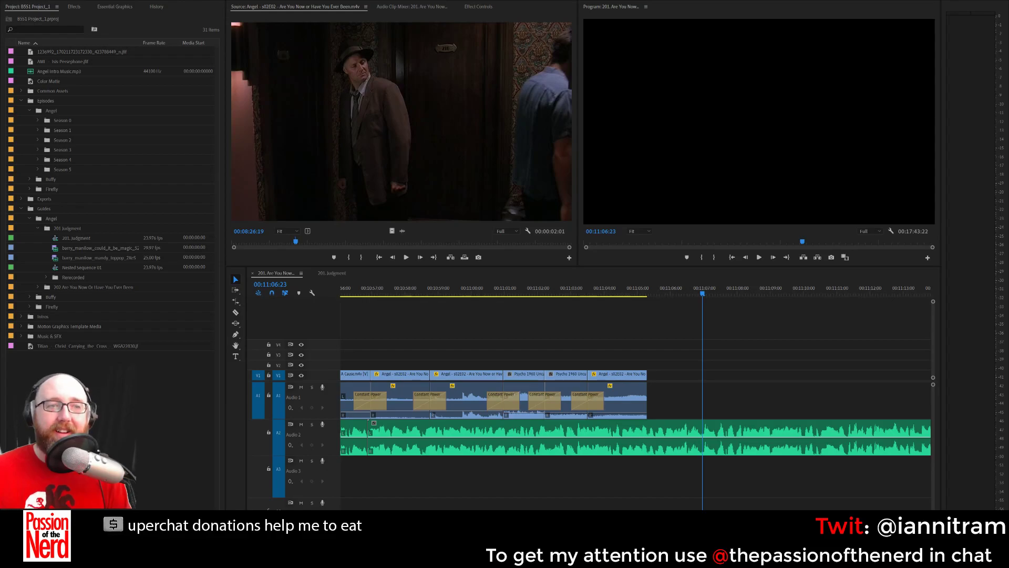
click(38, 140)
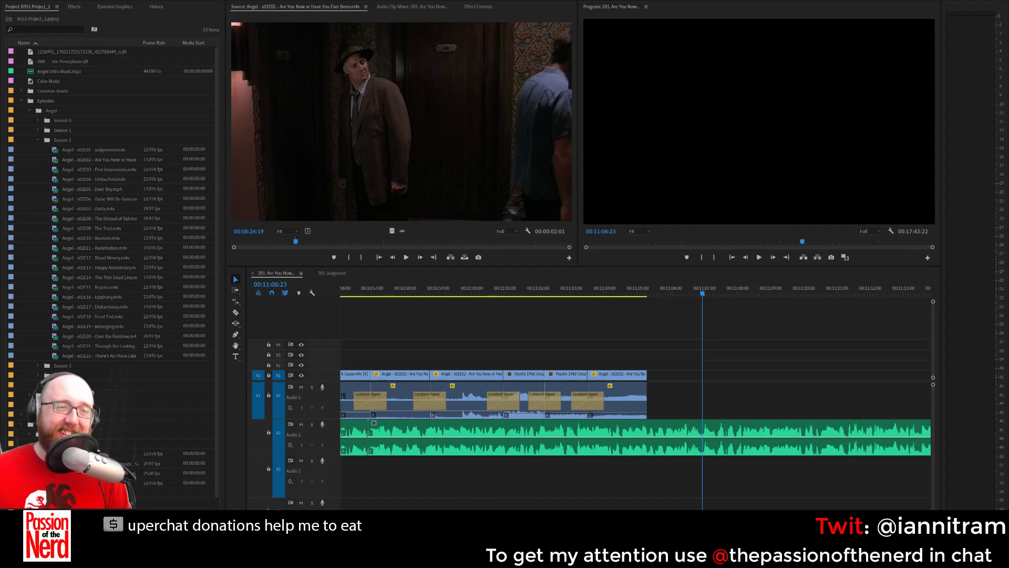
click(53, 161)
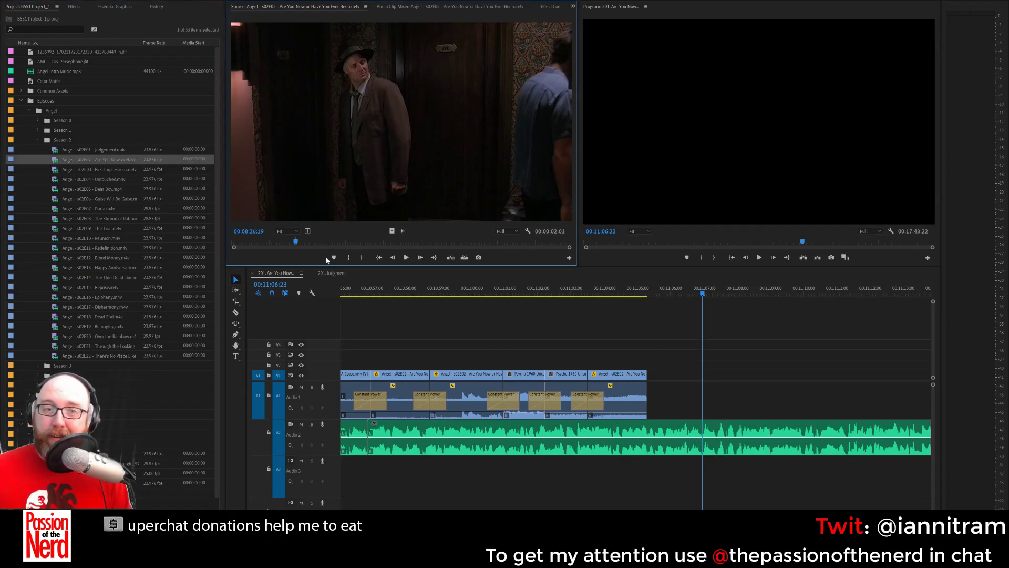
drag(317, 246, 326, 246)
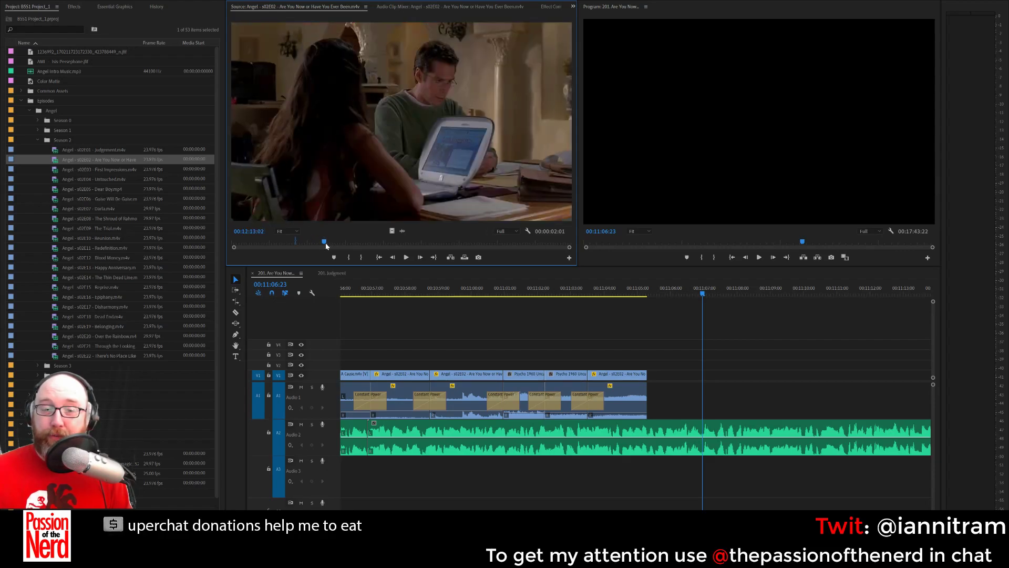
Tidy the open bins and load Chinatown 1974 from the 202 guide's B Roll bin as the source.
click(38, 140)
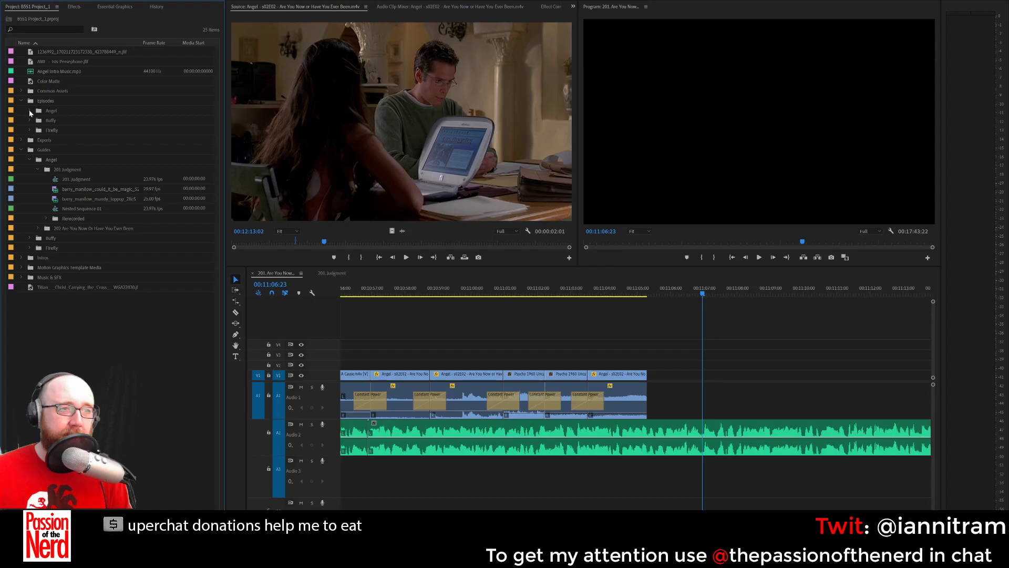
click(38, 170)
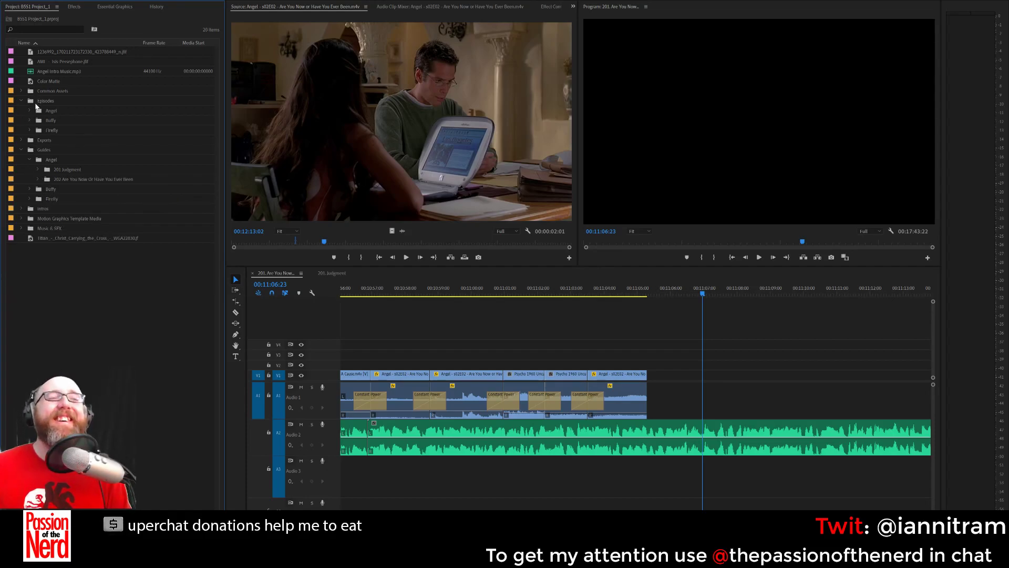
click(38, 179)
double_click(79, 209)
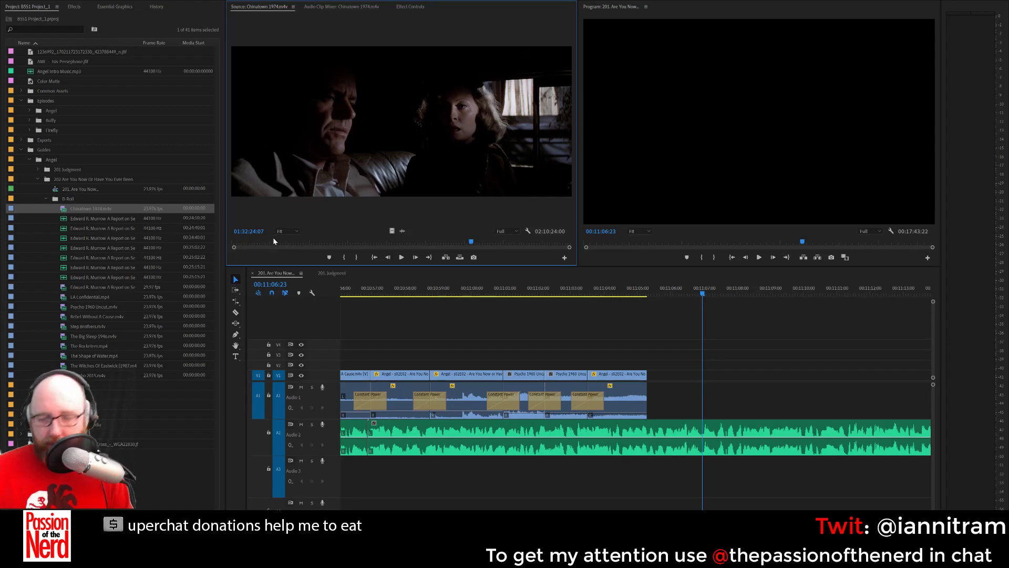
Mark a 00:00:02:06 shot of the couple in the car ending at 01:32:26:12 and place it after the hallway clip.
key(space)
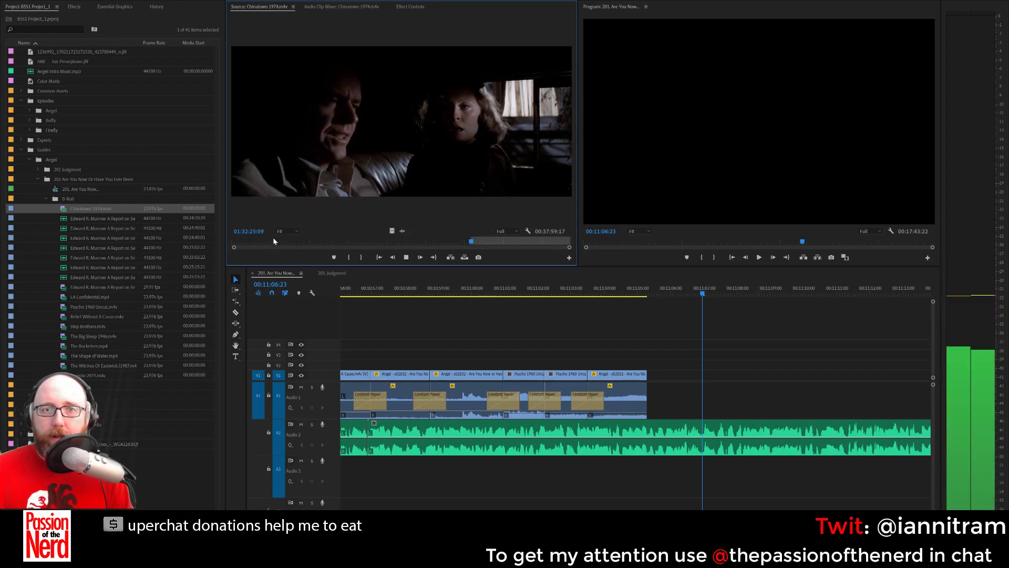
key(space)
key(o)
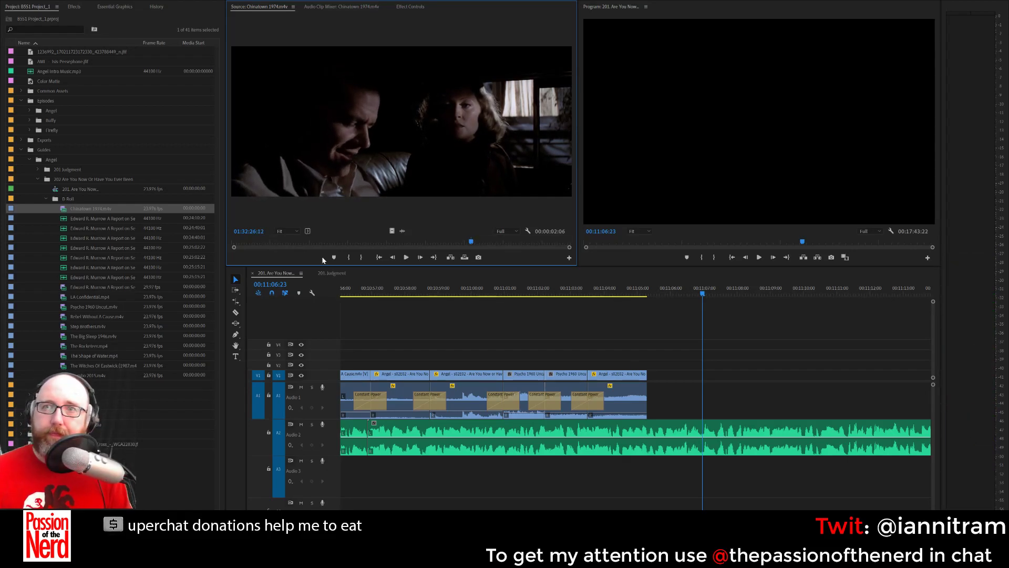
drag(323, 257, 648, 413)
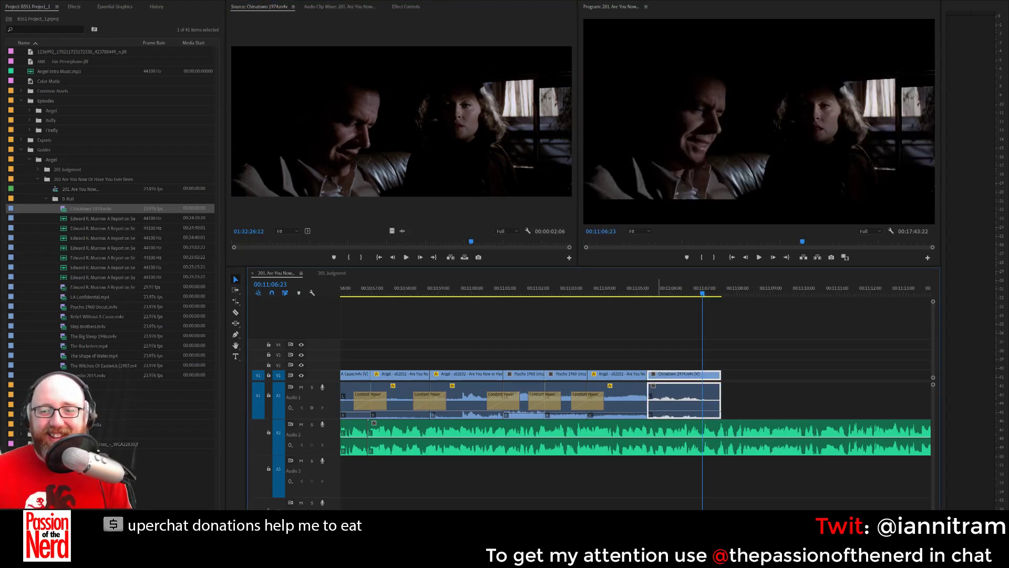
Crossfade only the audio with Constant Power at the cut into the Chinatown car clip, removing the video dissolve.
click(647, 400)
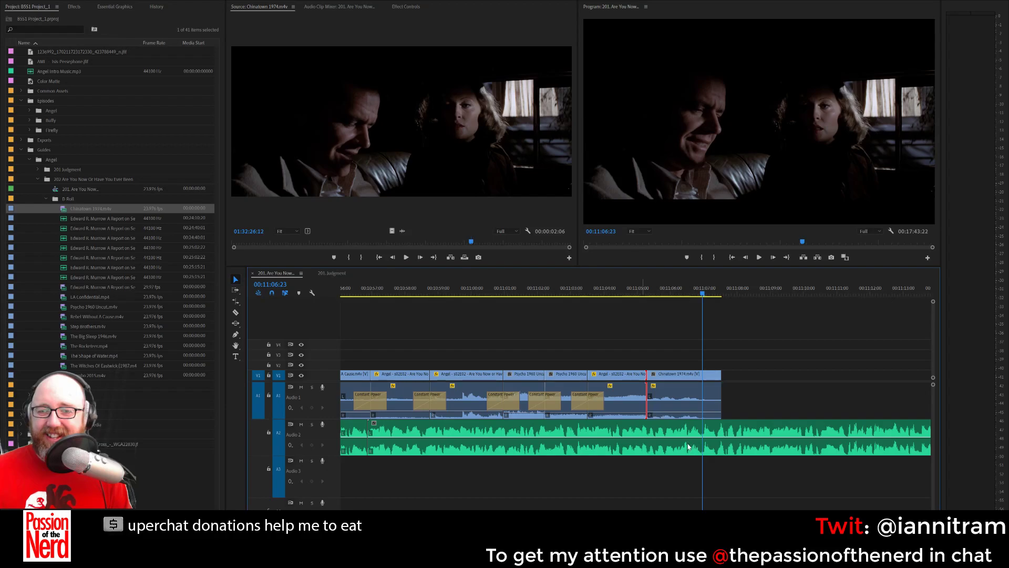
key(shift+d)
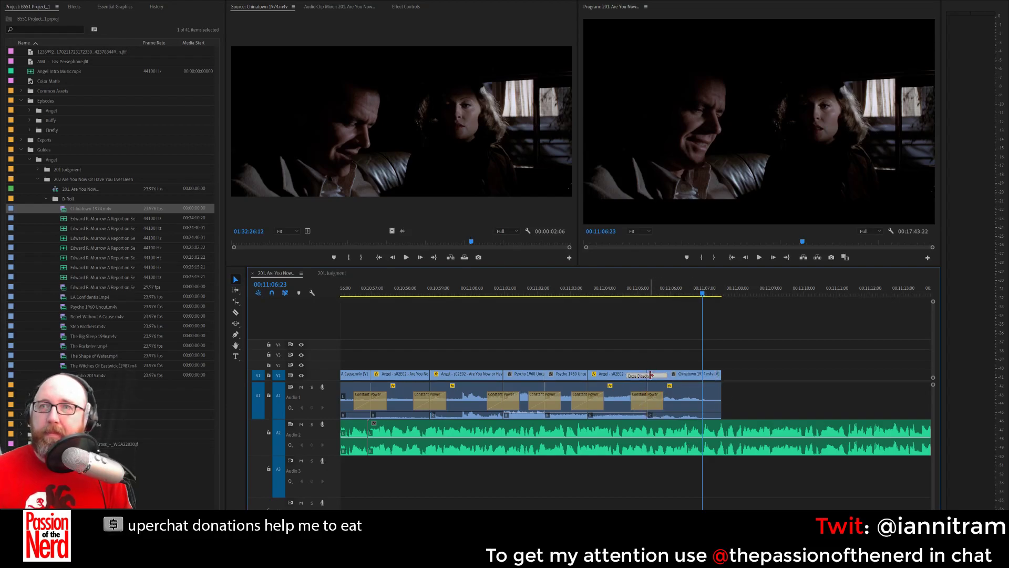
key(Delete)
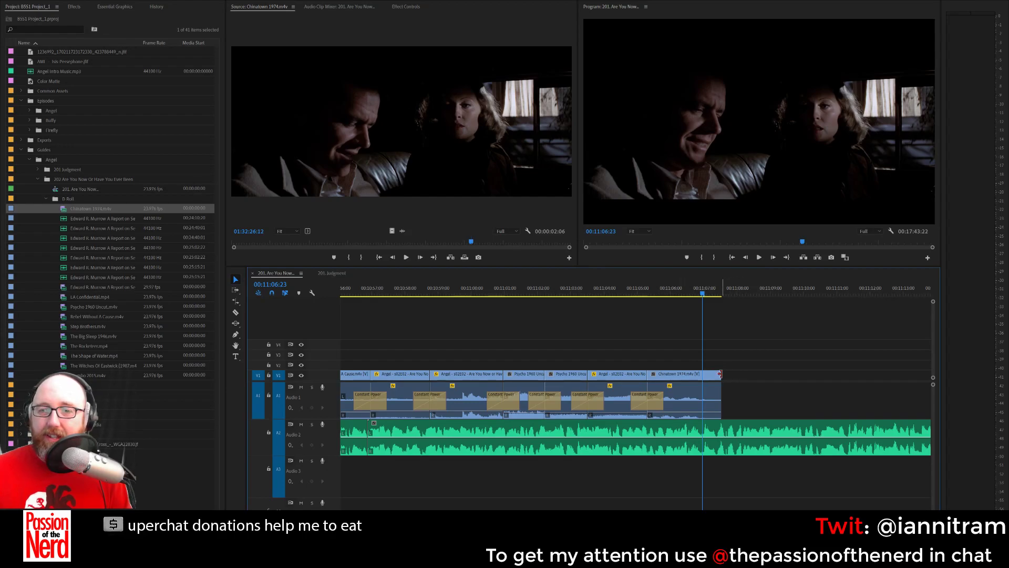
Trim the end of the Chinatown car clip to 00:11:06:23 and play the edit from 00:11:04:14 to 00:11:09:17.
drag(720, 374, 703, 374)
click(624, 292)
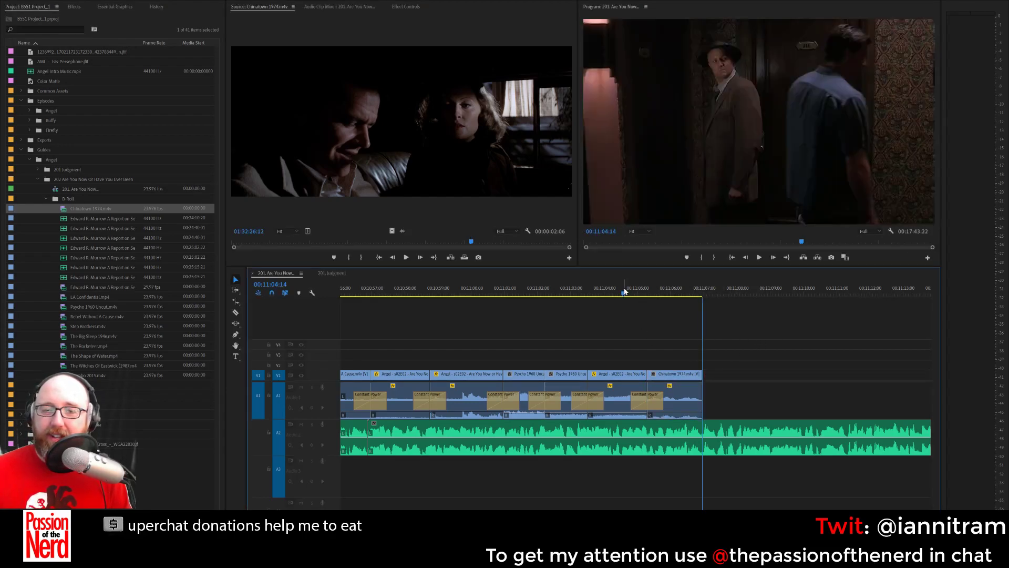
key(space)
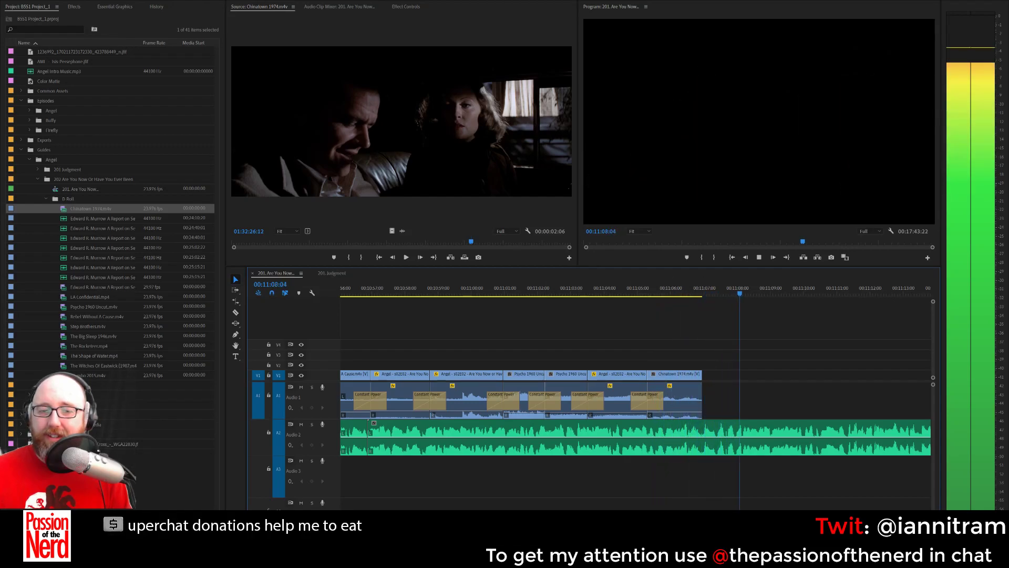
key(space)
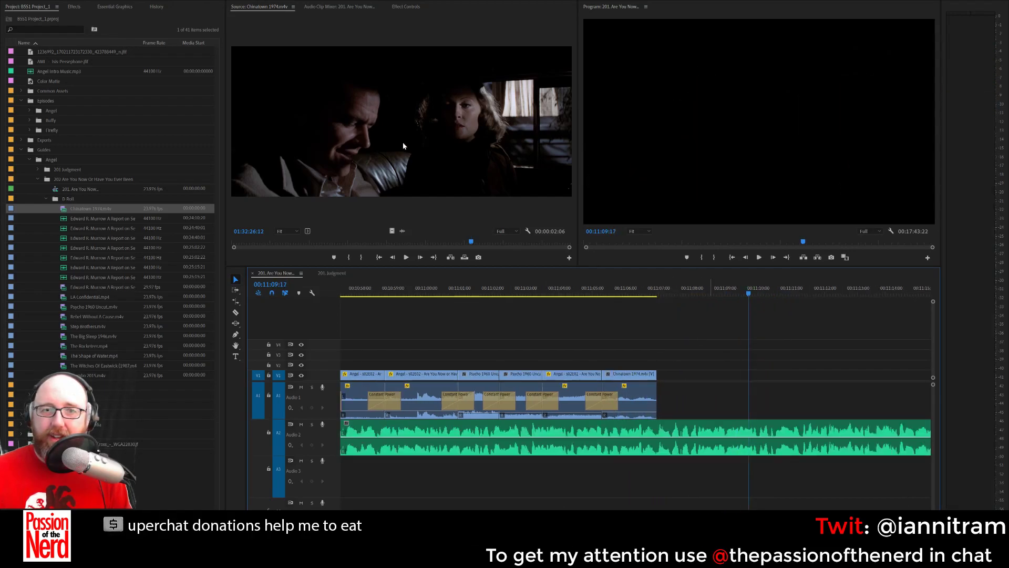
Search Chinatown for the street scene with the bandaged man and the woman in black around 00:49:40:09.
click(540, 243)
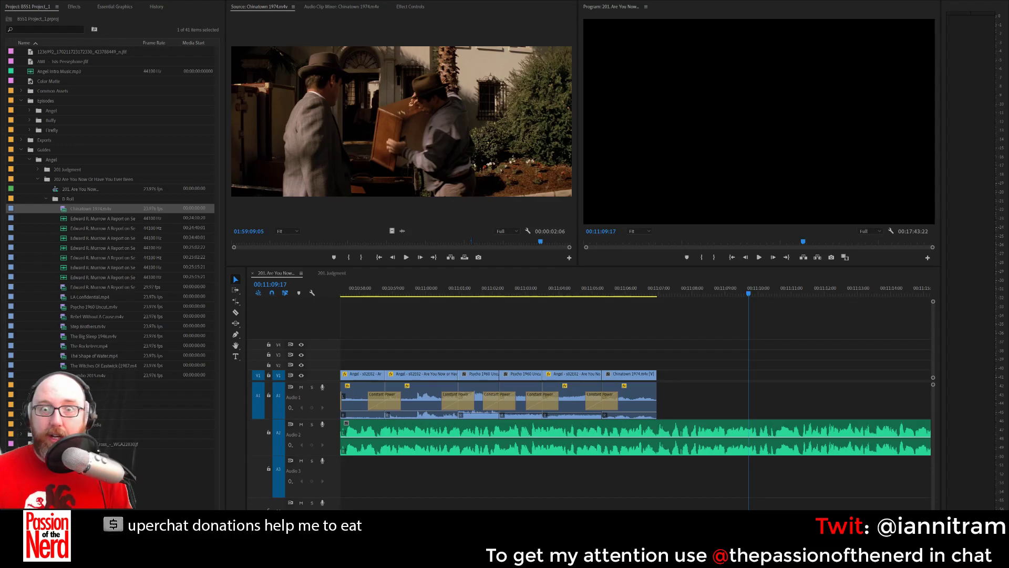
click(549, 242)
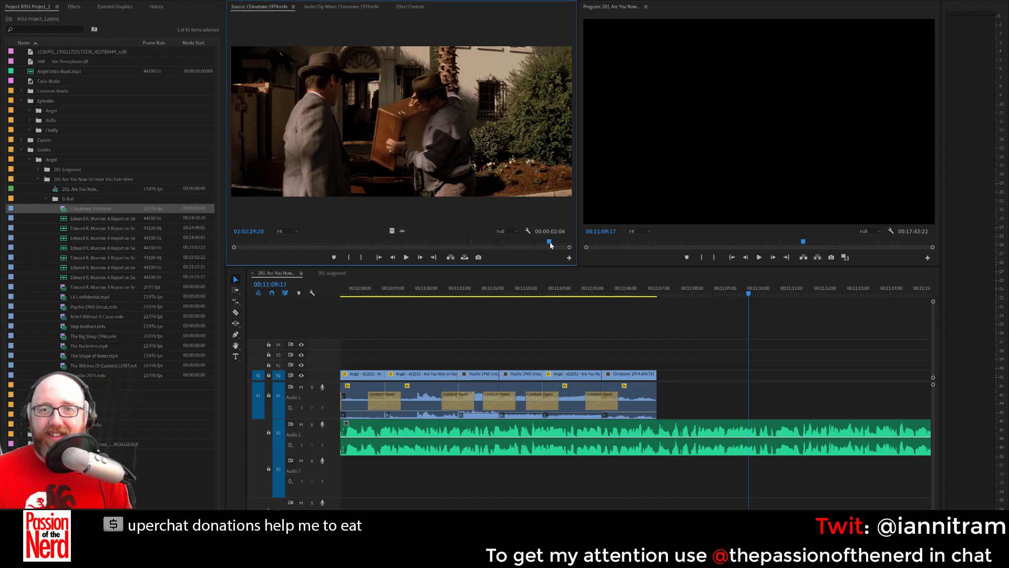
click(552, 242)
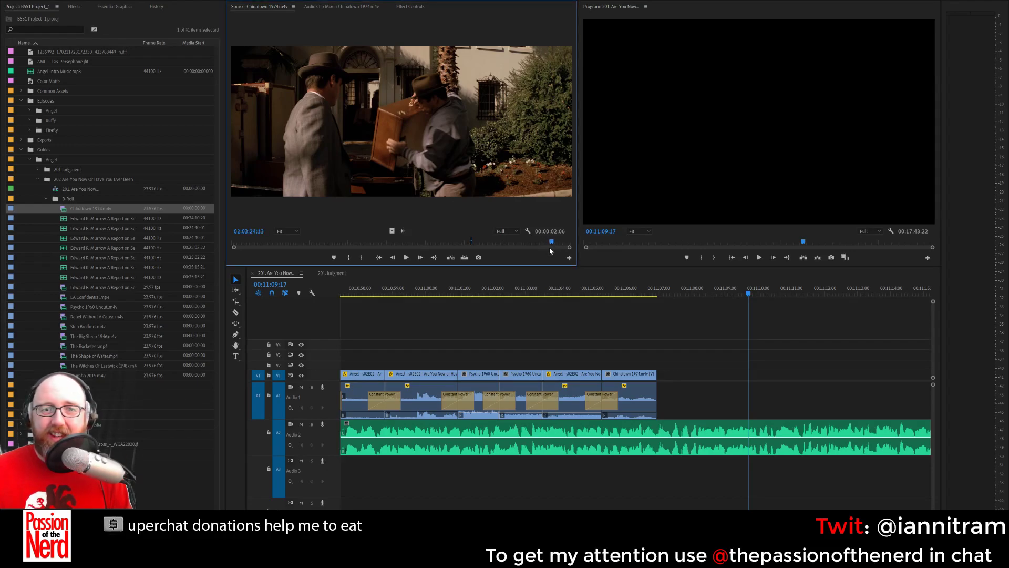
drag(234, 249, 392, 247)
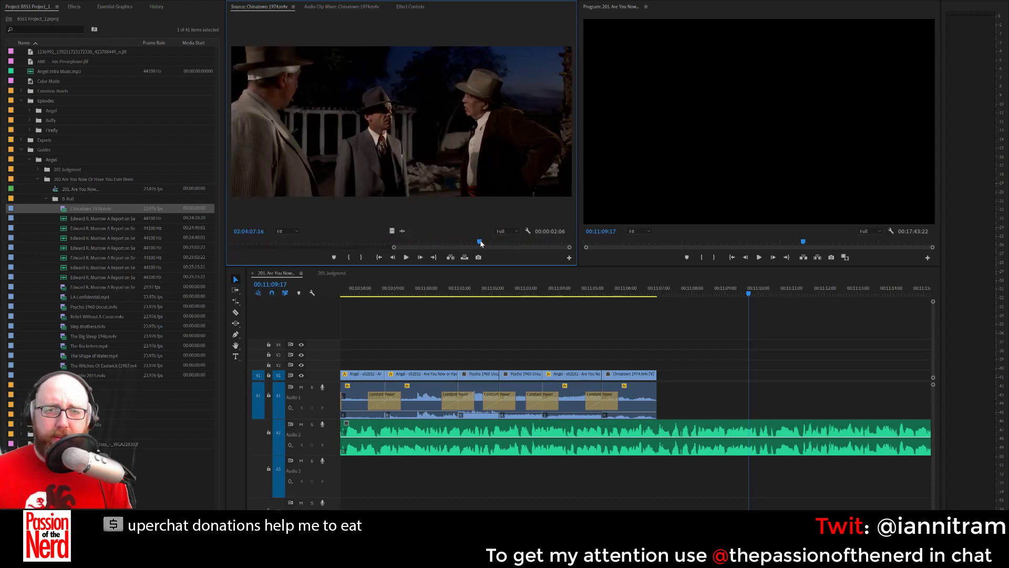
drag(480, 243, 332, 247)
drag(394, 248, 330, 250)
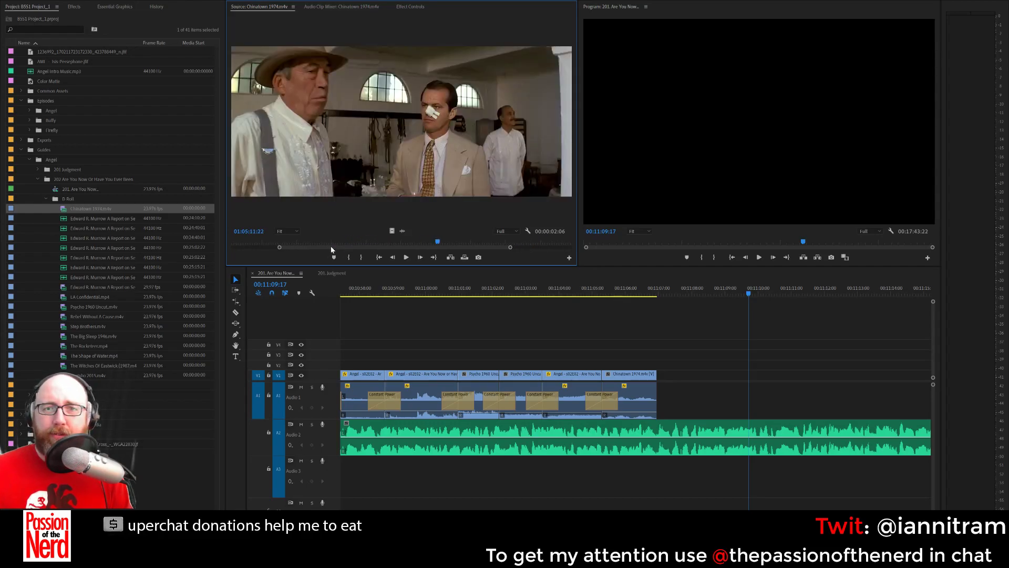
drag(425, 241, 345, 243)
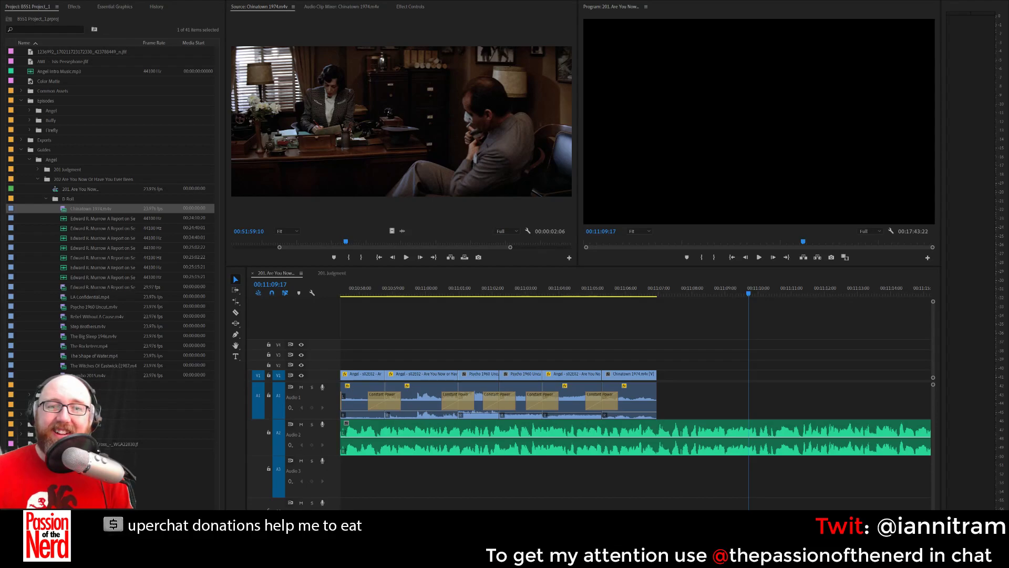
click(330, 243)
drag(331, 244, 329, 244)
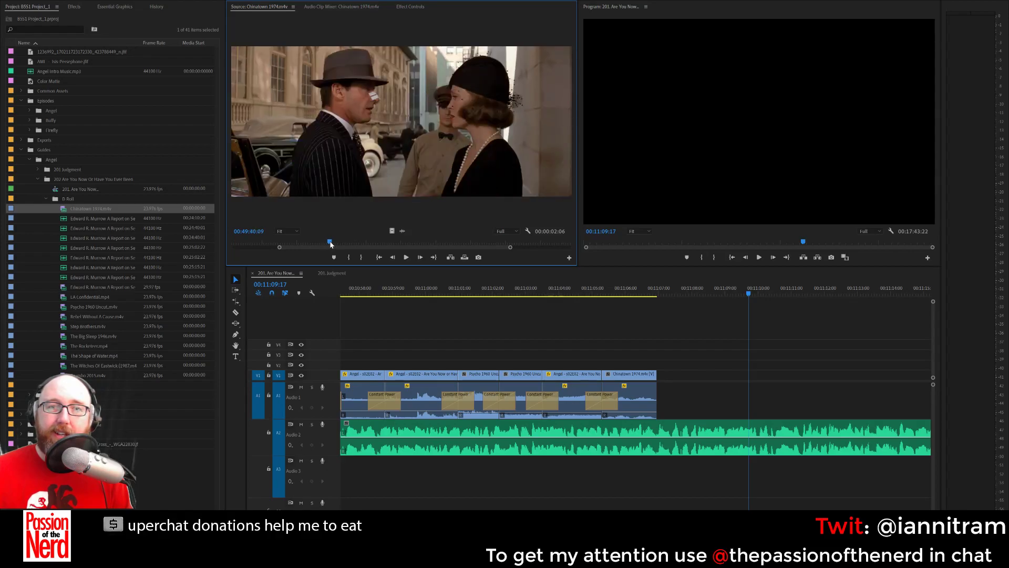
Mark a 00:00:02:18 shot of the street conversation ending at 00:49:43:02 and place it after the Chinatown car clip.
key(space)
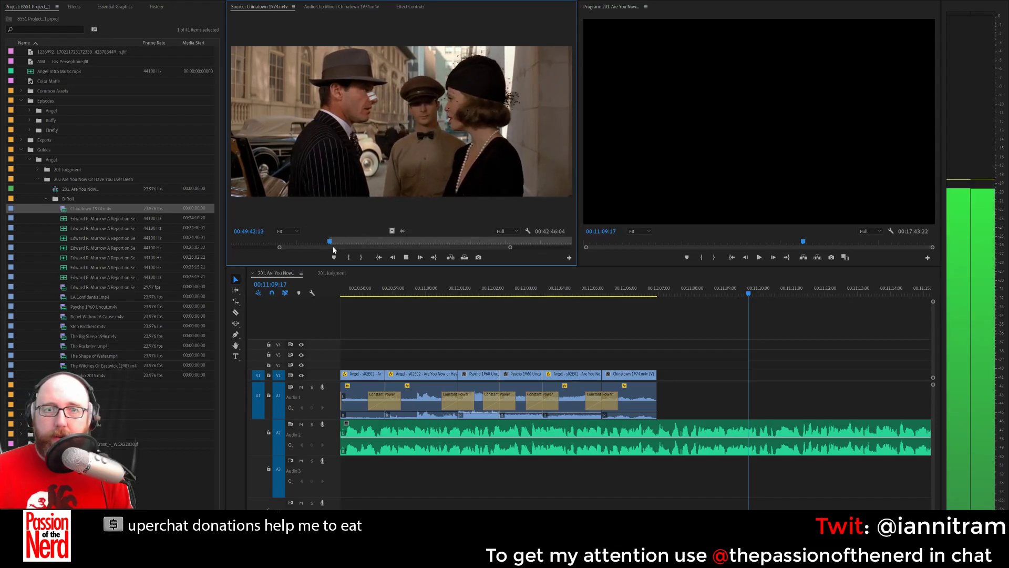
key(space)
key(o)
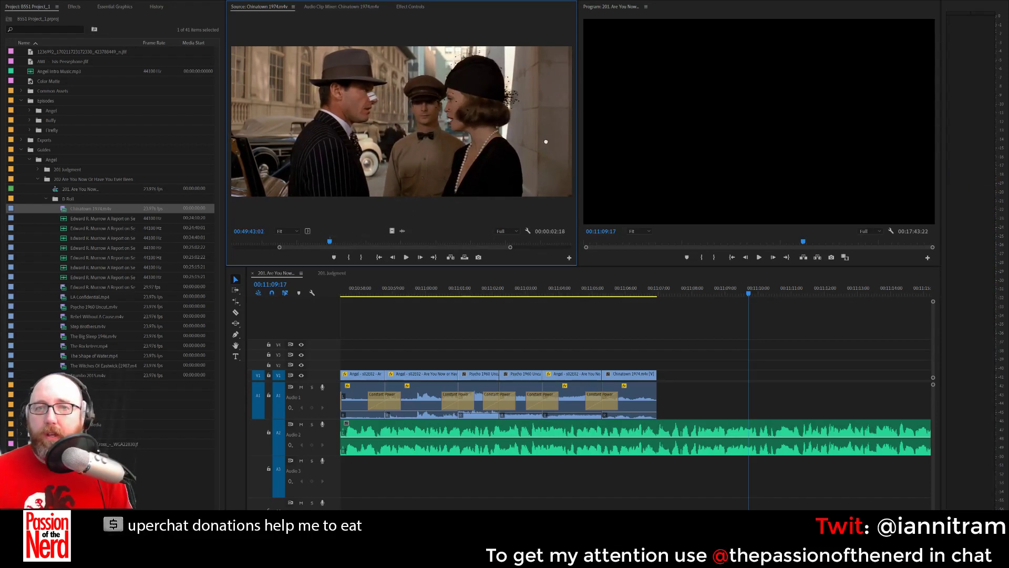
drag(545, 141, 662, 383)
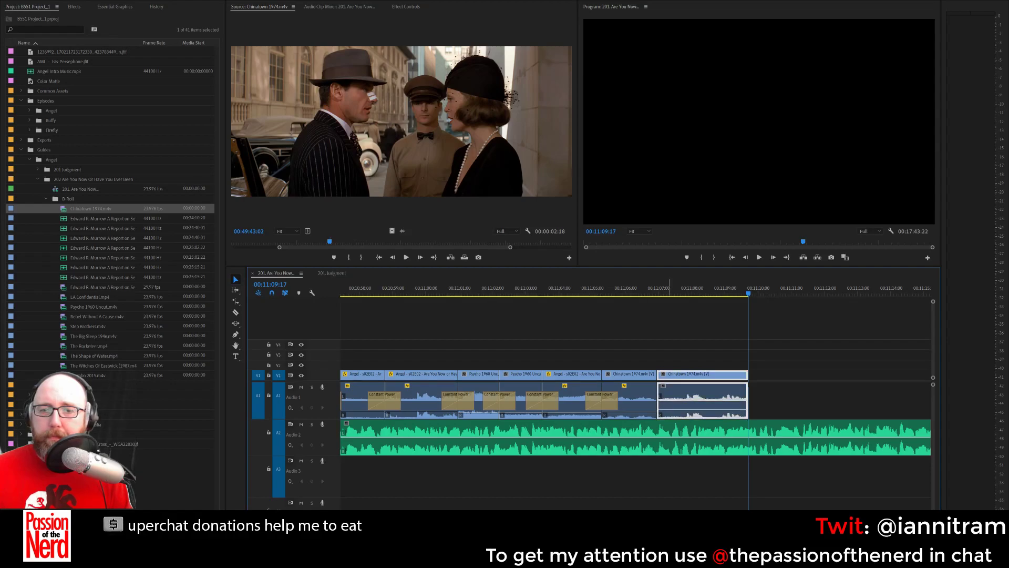
Crossfade only the audio with Constant Power at the cut between the two Chinatown clips, removing the video dissolve.
click(655, 405)
key(shift+d)
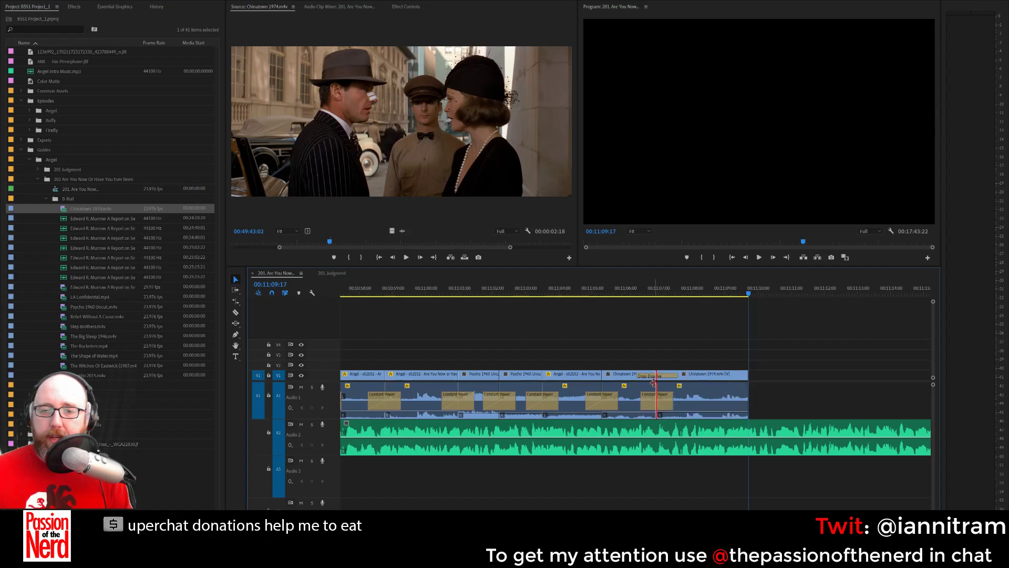
click(646, 375)
click(647, 375)
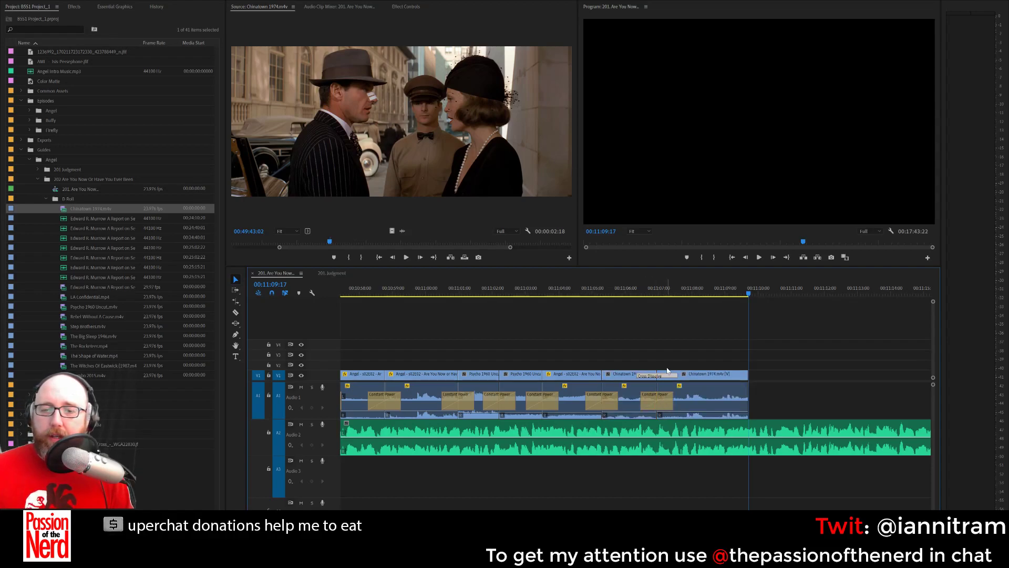
key(Delete)
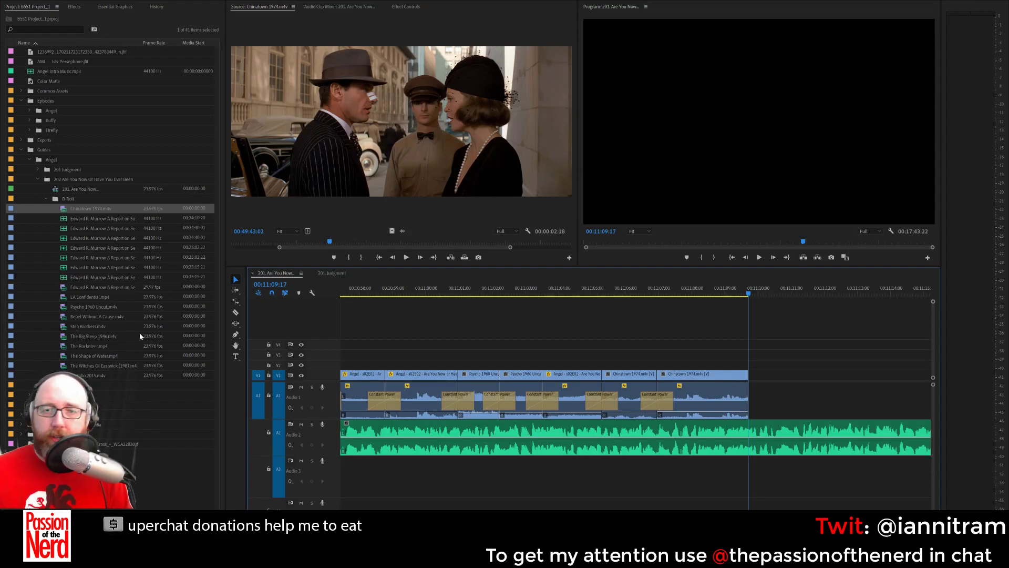
Collapse the episode 202 guide bin, the Angel guides bin and the Guides bin in the project.
click(37, 179)
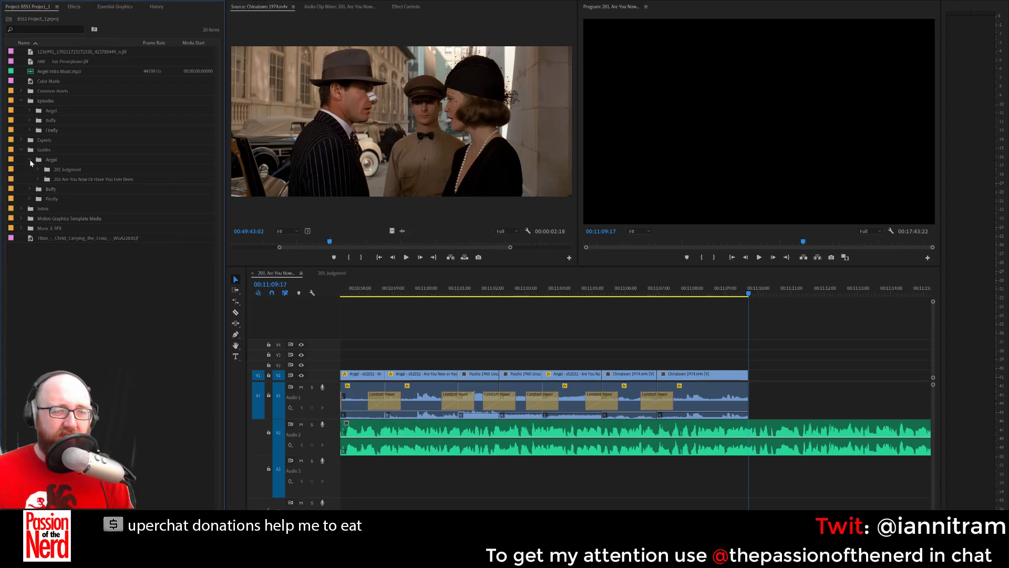
click(29, 159)
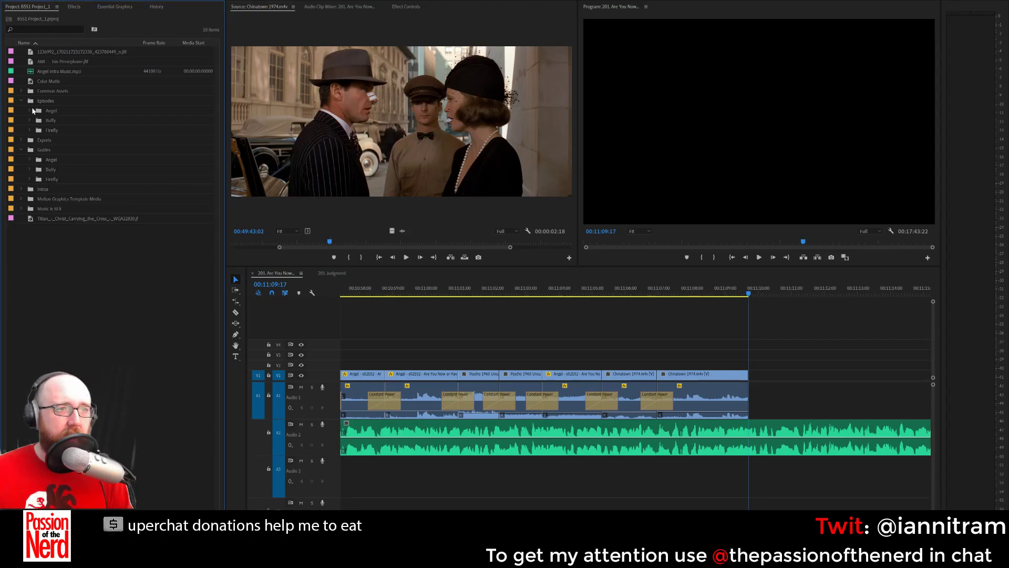
click(21, 149)
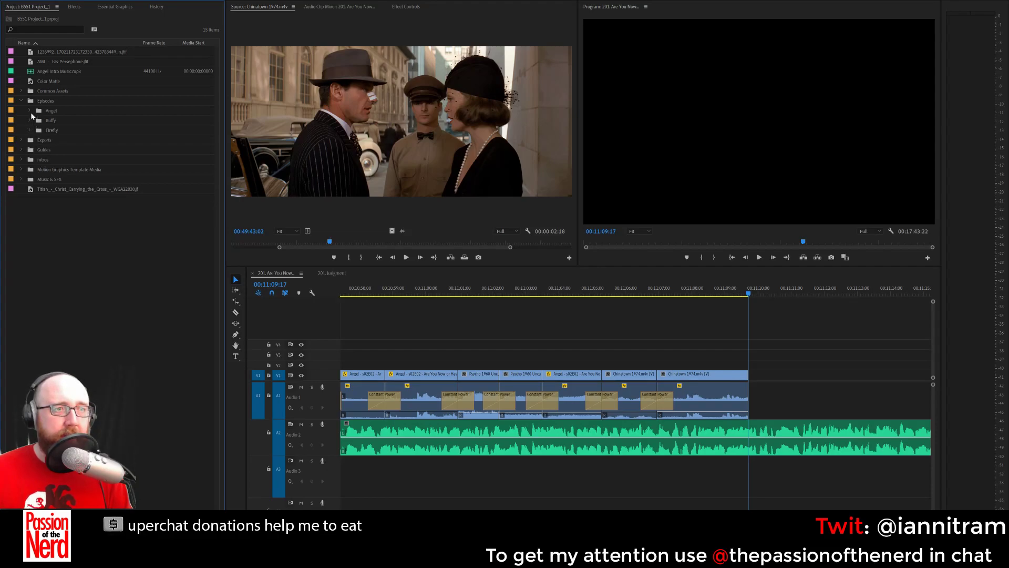
Browse the Buffy episode bins, looking through the Season 5 and Season 2 episodes.
click(28, 120)
click(37, 169)
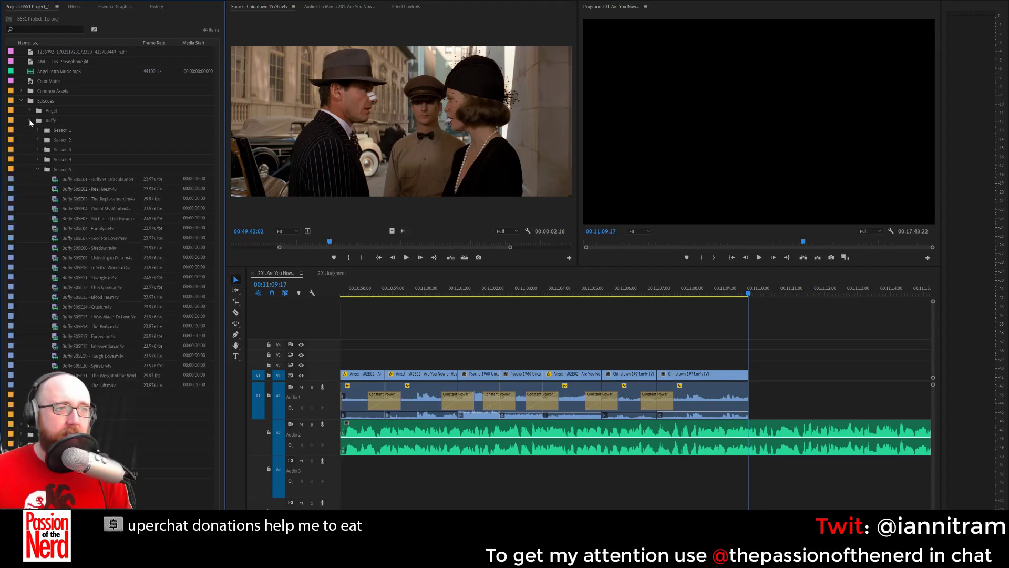
click(38, 169)
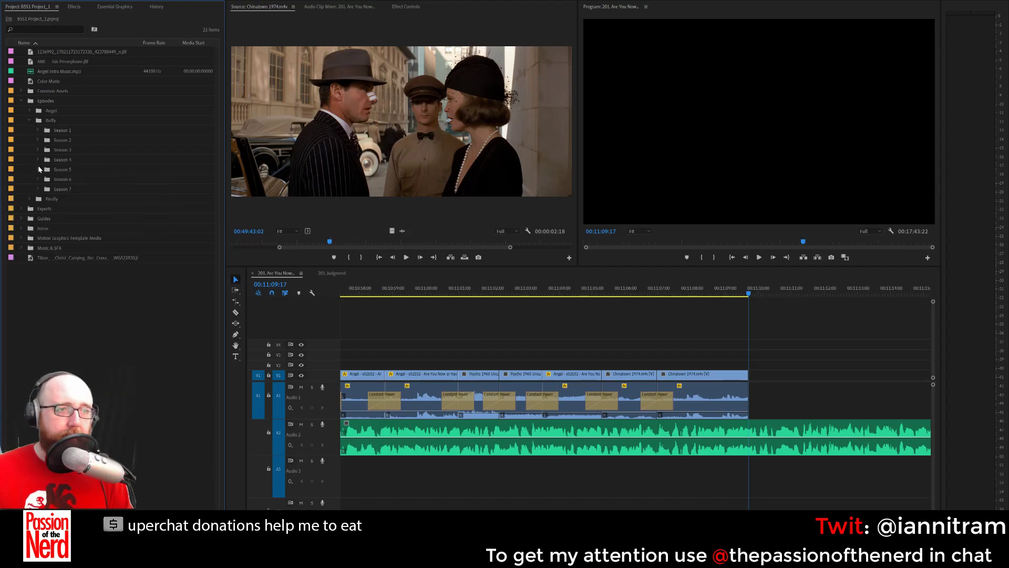
click(38, 140)
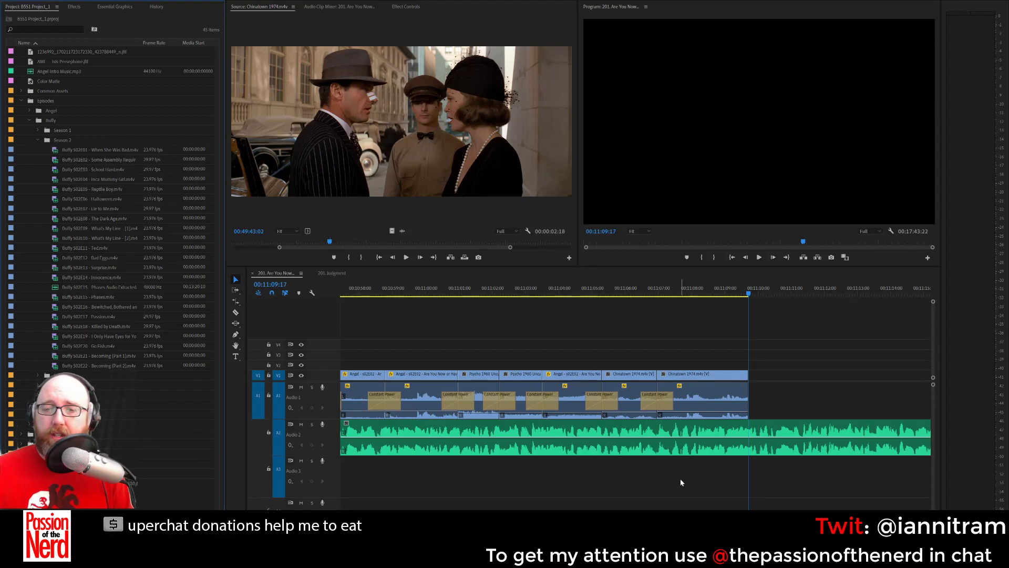
Shorten the end of the second Chinatown clip by about one second and play the edit through to 00:11:11:07.
click(636, 289)
key(space)
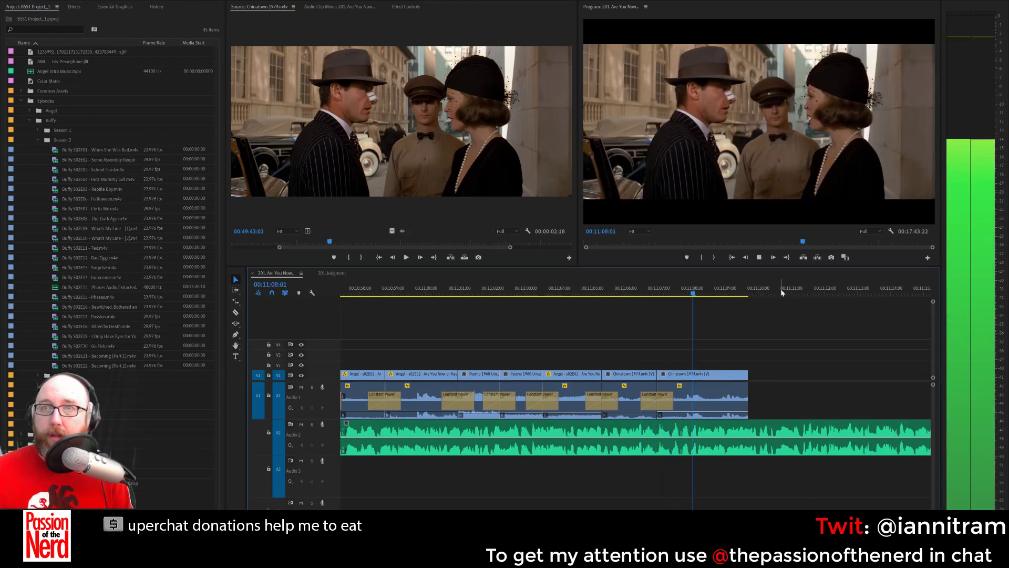
click(744, 373)
drag(706, 374, 715, 374)
key(space)
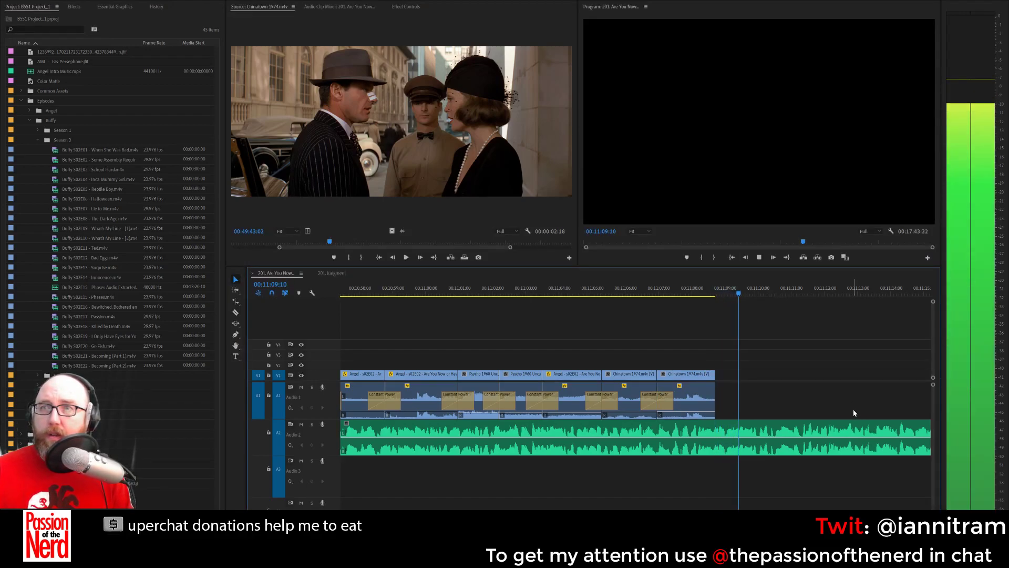
key(space)
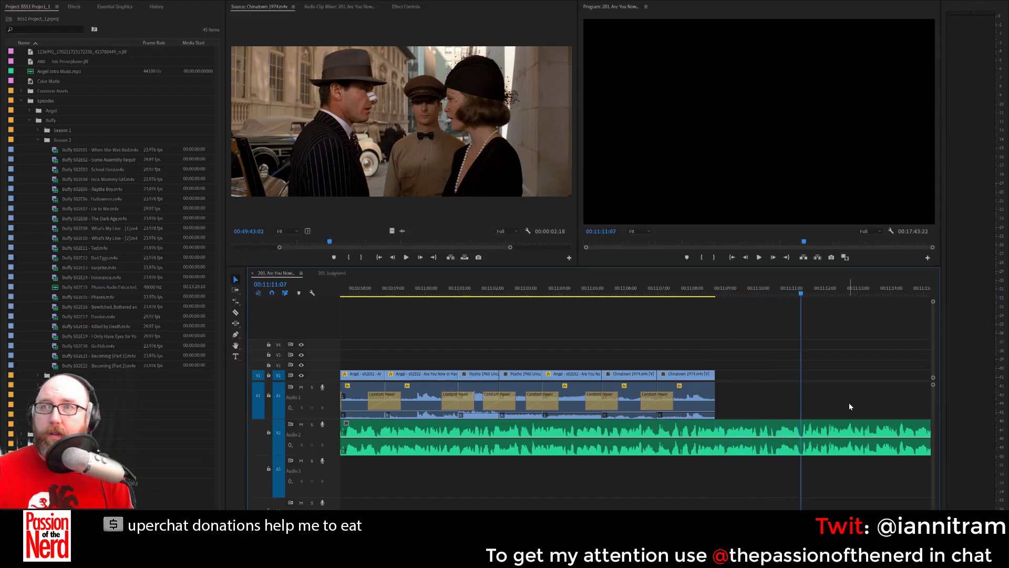
Open Angel s02E02 Are You Now or Have You Ever Been from the Angel Season 2 bin as the source clip.
click(37, 140)
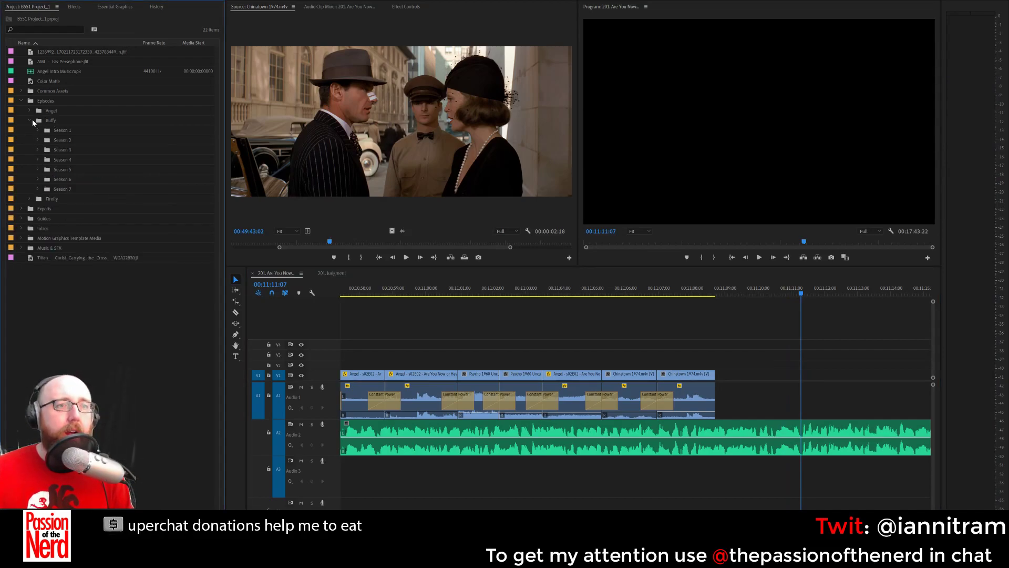
click(29, 110)
click(38, 140)
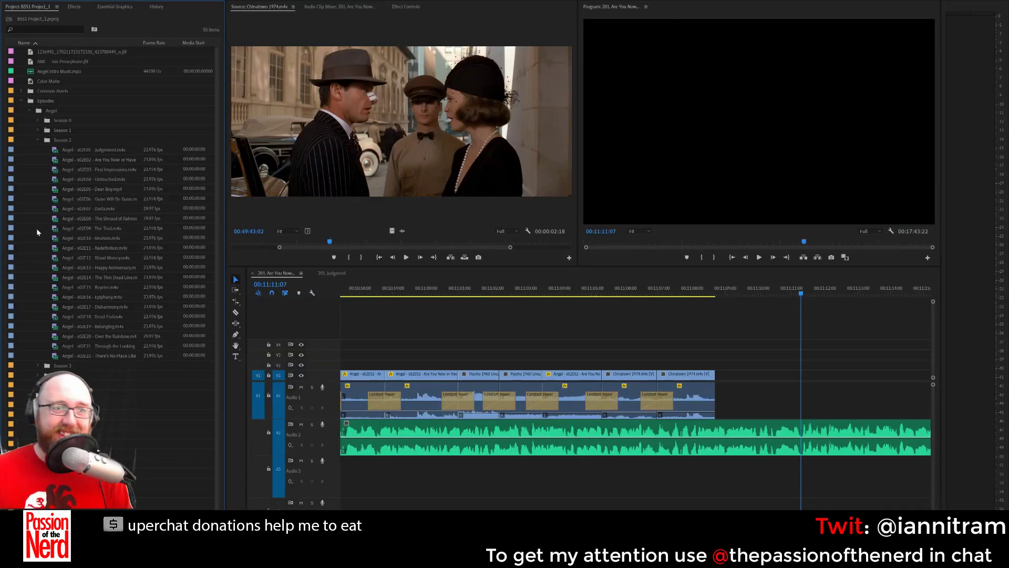
double_click(60, 160)
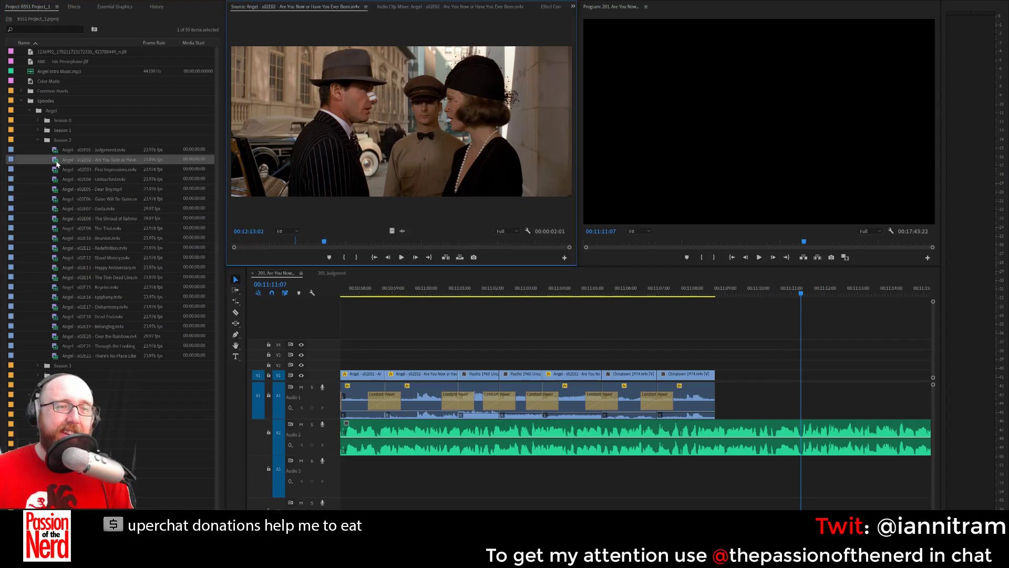
Examine the Angel episode's hotel scenes between 00:37:01:00 and 00:32:43:04, including the mob around the woman near 00:33:12:07.
click(500, 243)
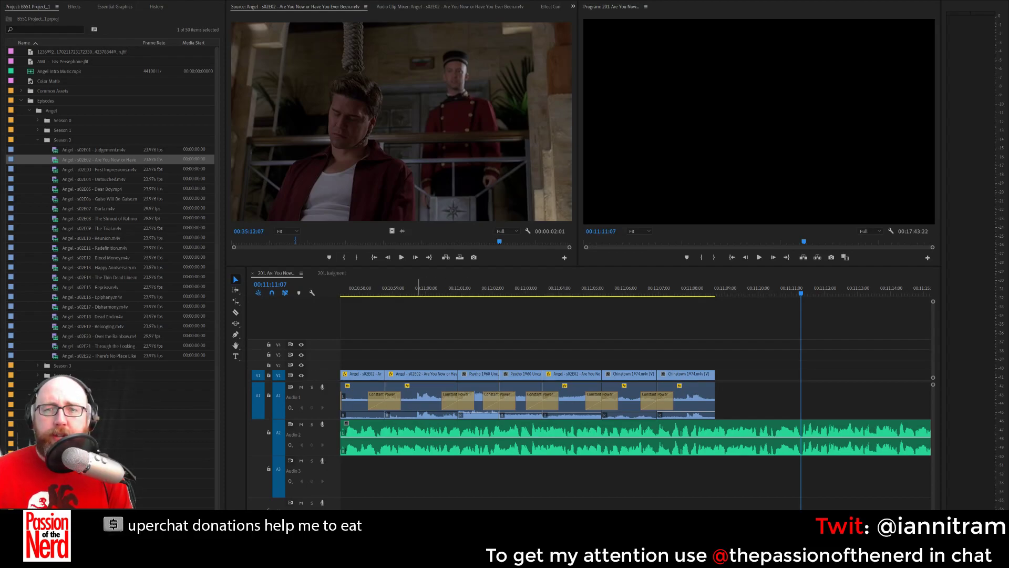
drag(499, 241, 514, 240)
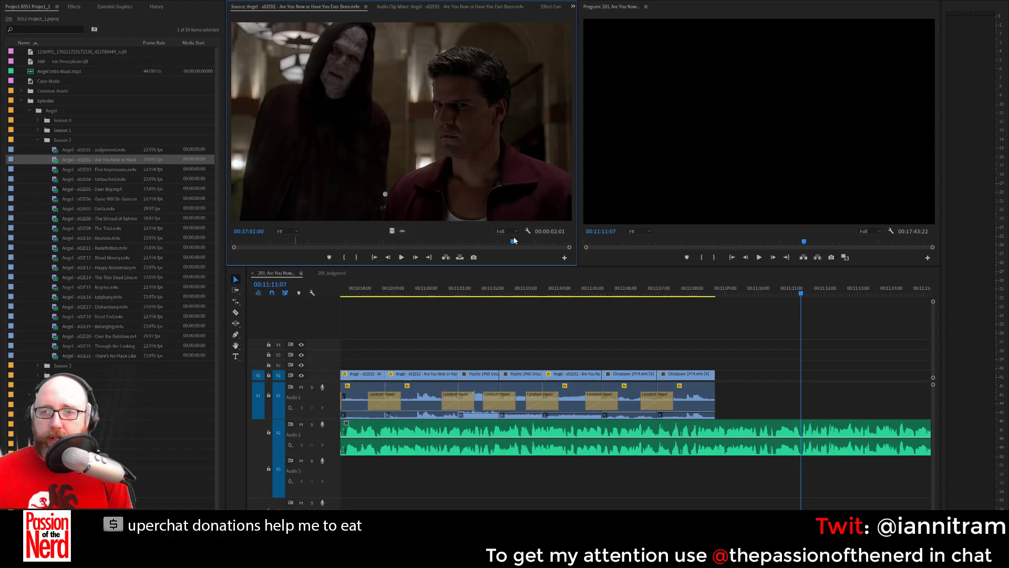
drag(515, 241, 481, 244)
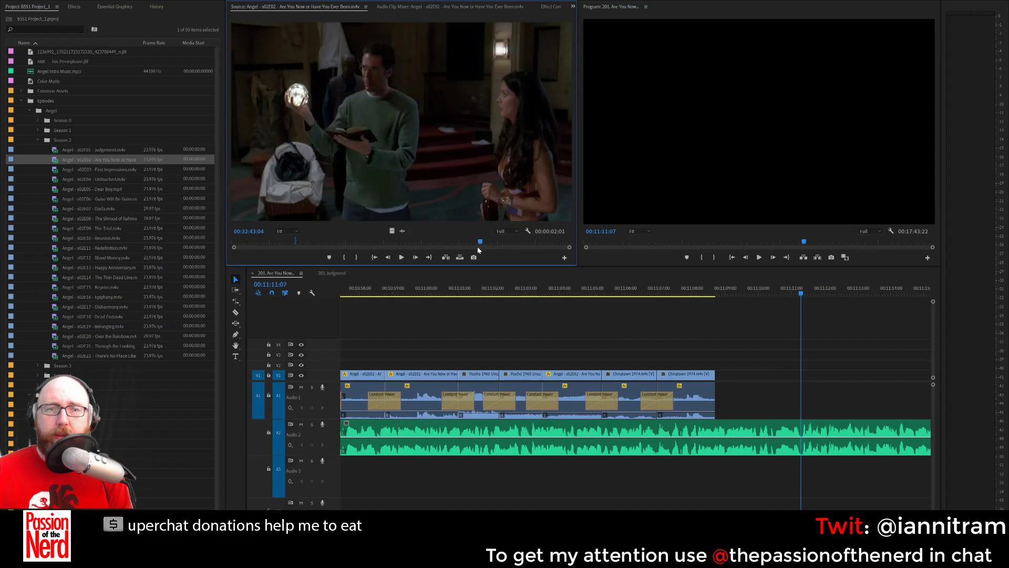
drag(235, 250, 558, 232)
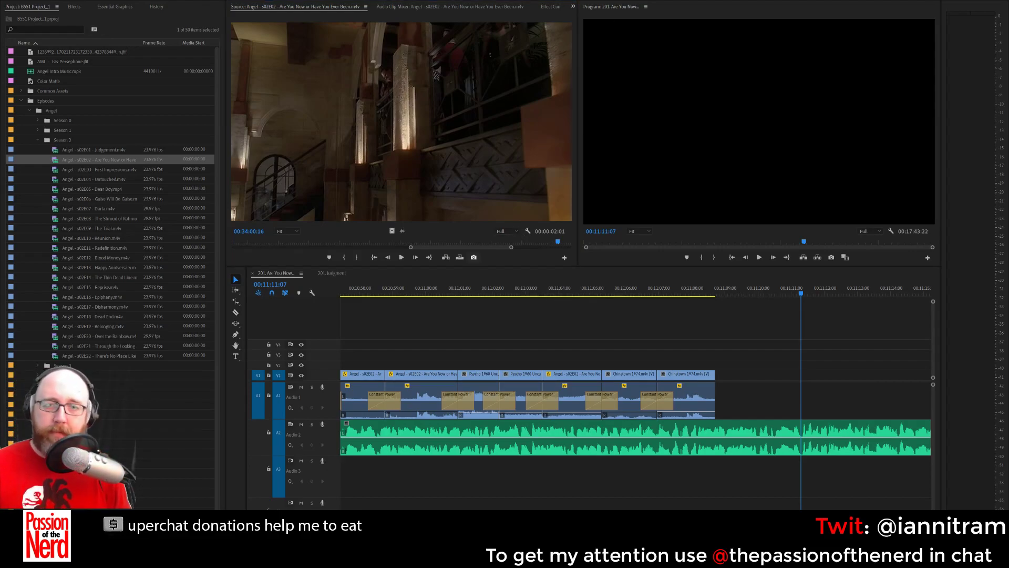
drag(467, 247, 269, 245)
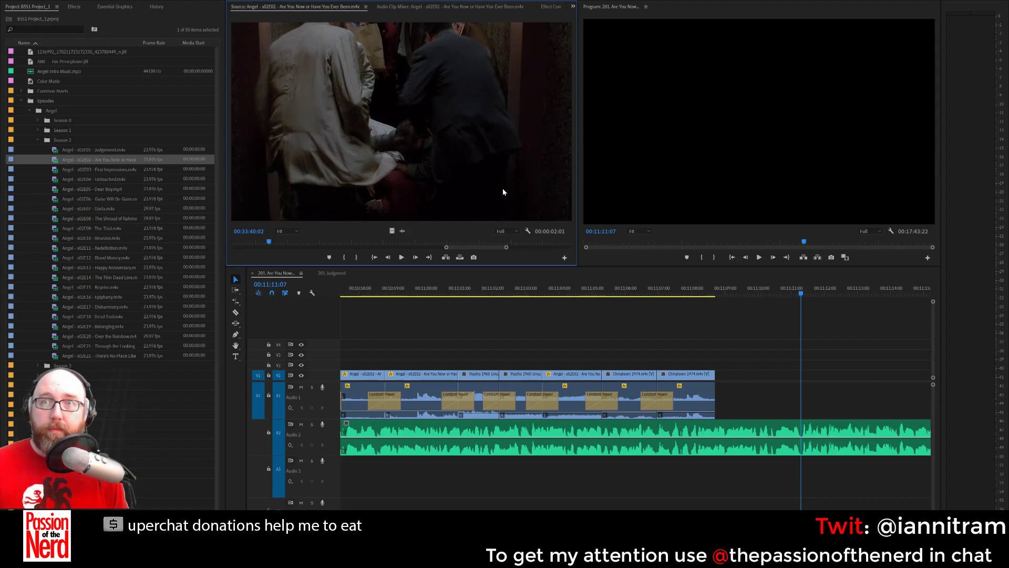
drag(486, 247, 483, 248)
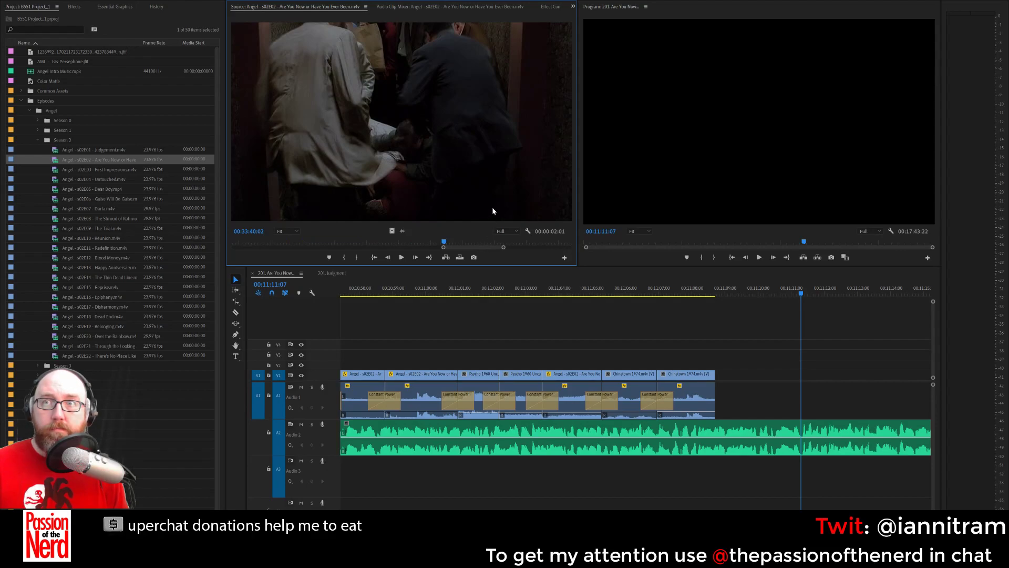
drag(444, 242, 301, 230)
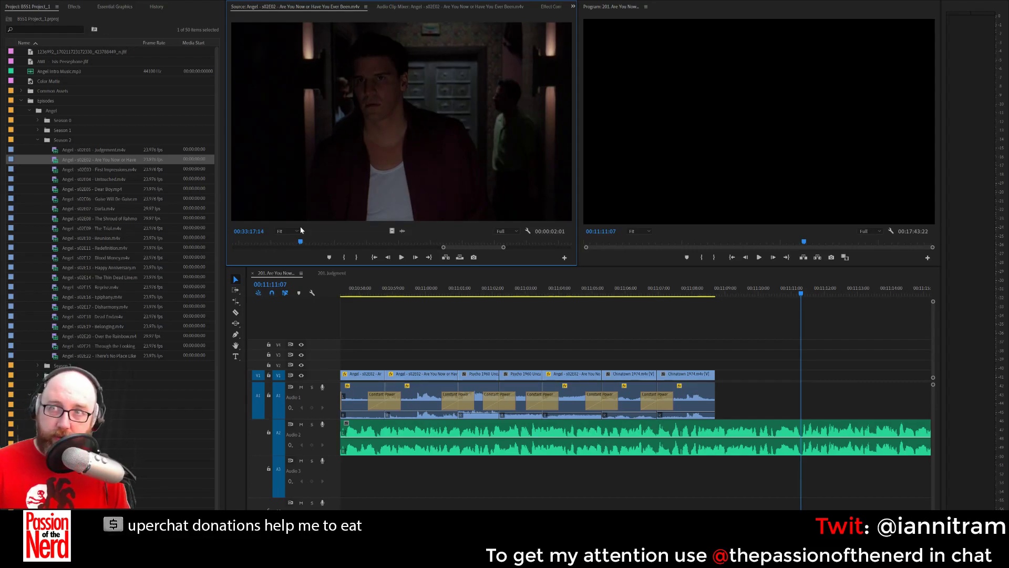
drag(301, 230, 300, 230)
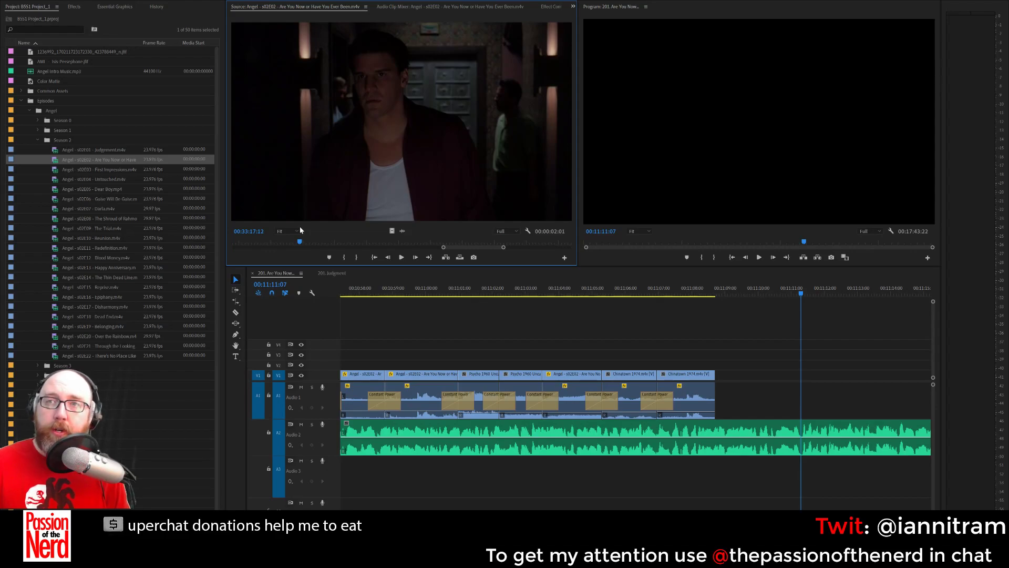
drag(300, 227, 266, 221)
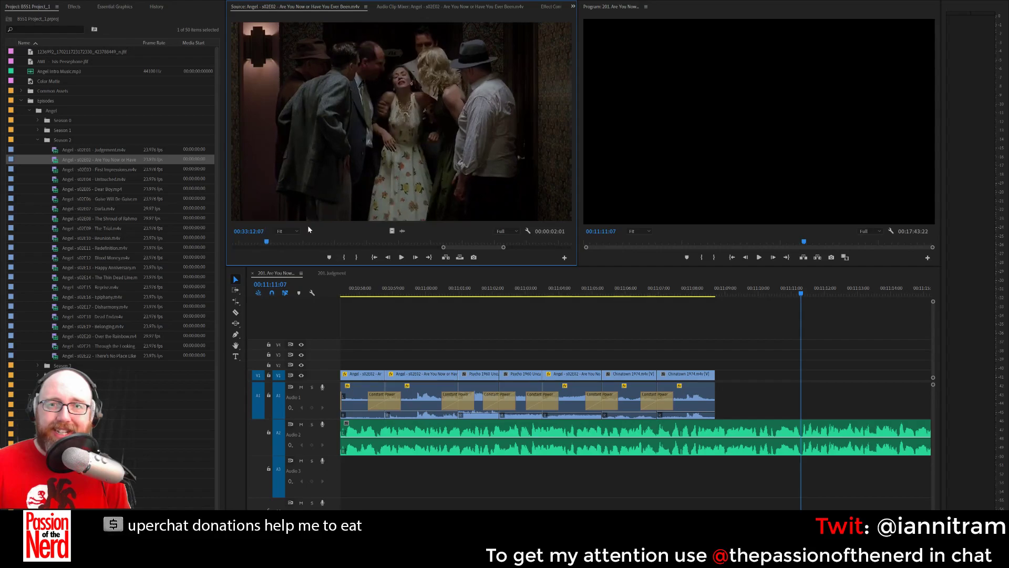
Search further back through the Angel episode for the bandaged man in the hat holding up the woman's photograph.
drag(456, 248, 453, 248)
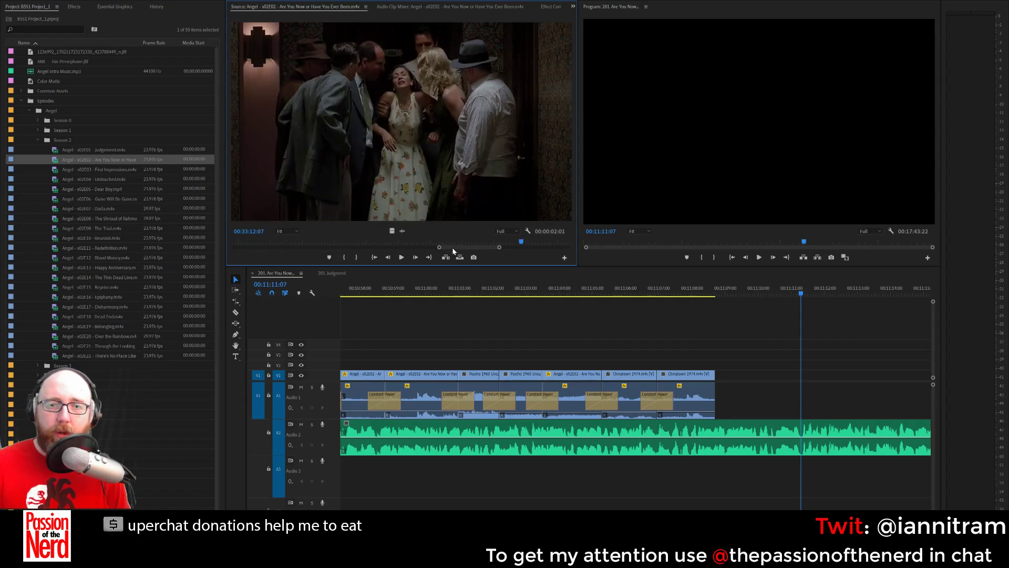
drag(514, 243, 342, 248)
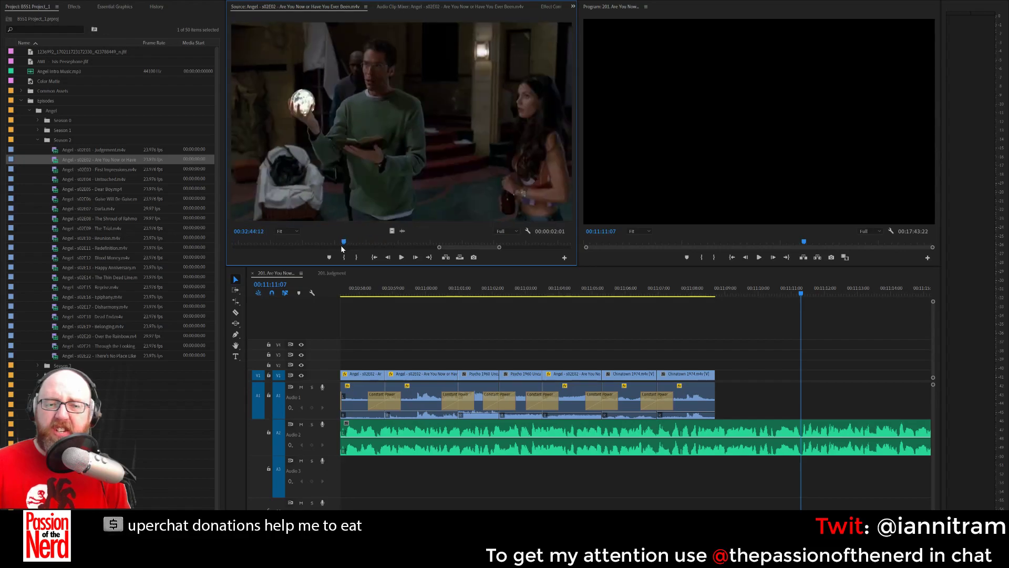
drag(452, 246, 329, 240)
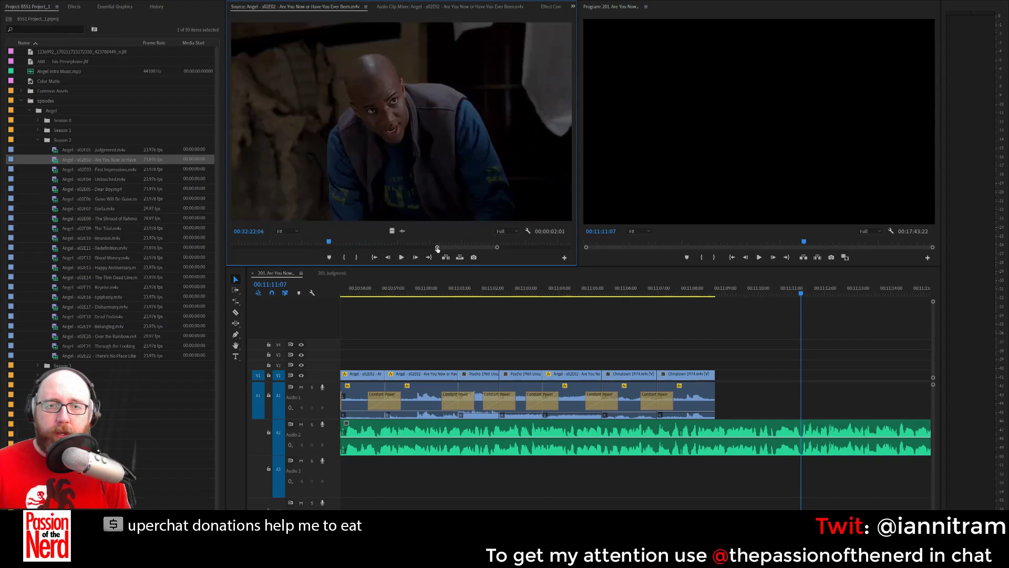
drag(451, 247, 333, 244)
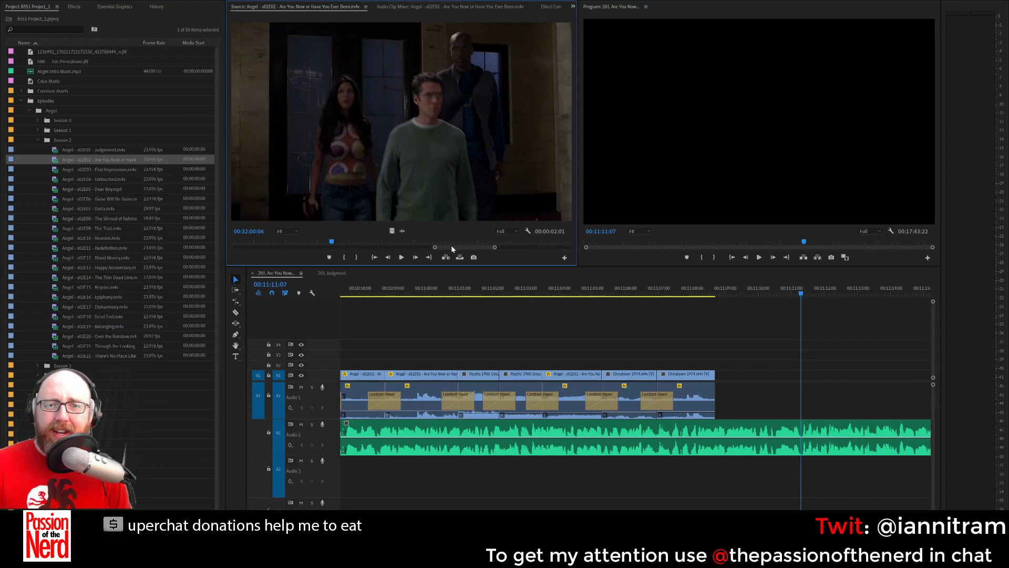
mouse_move(451, 247)
mouse_down()
mouse_move(480, 244)
mouse_move(284, 229)
mouse_move(301, 229)
mouse_up()
Mark a 00:00:02:00 shot of the man with the photograph ending at 00:31:32:06 and place it after the Chinatown clips, filling to 00:11:11:07.
key(space)
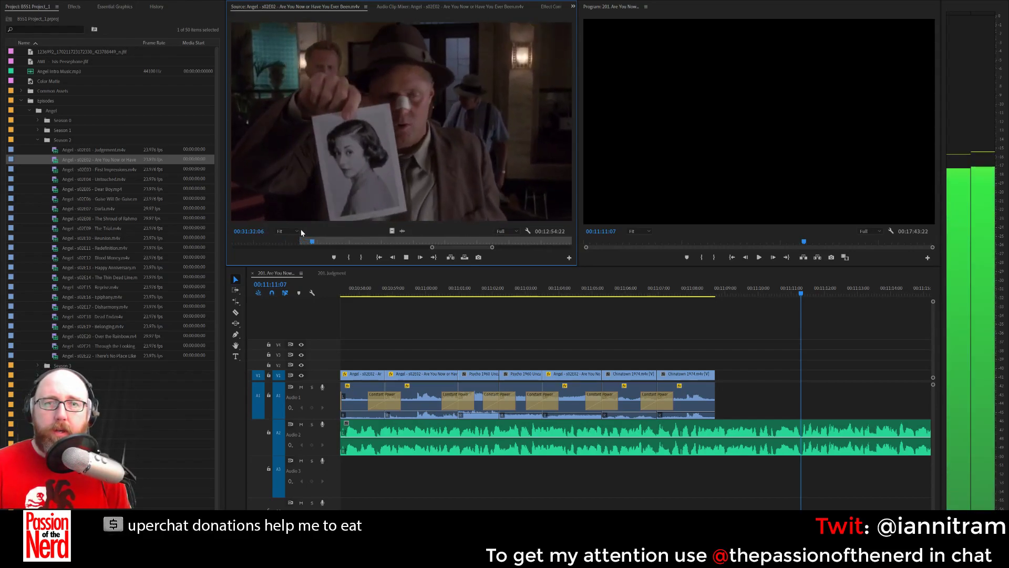
key(space)
key(o)
drag(615, 256, 678, 386)
click(744, 399)
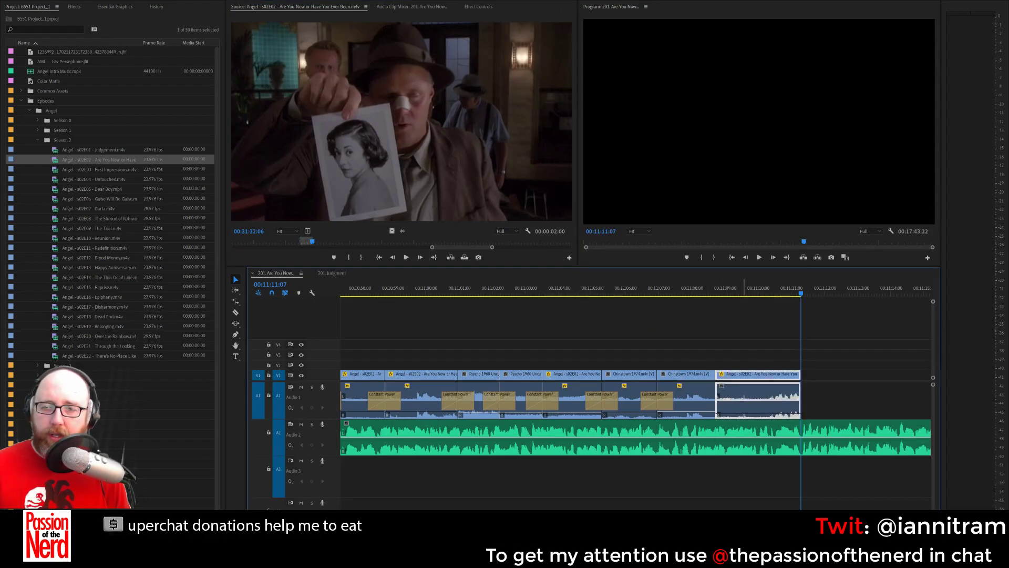
Crossfade the audio with Constant Power at the cut from Chinatown to the photograph shot and save the project.
click(720, 402)
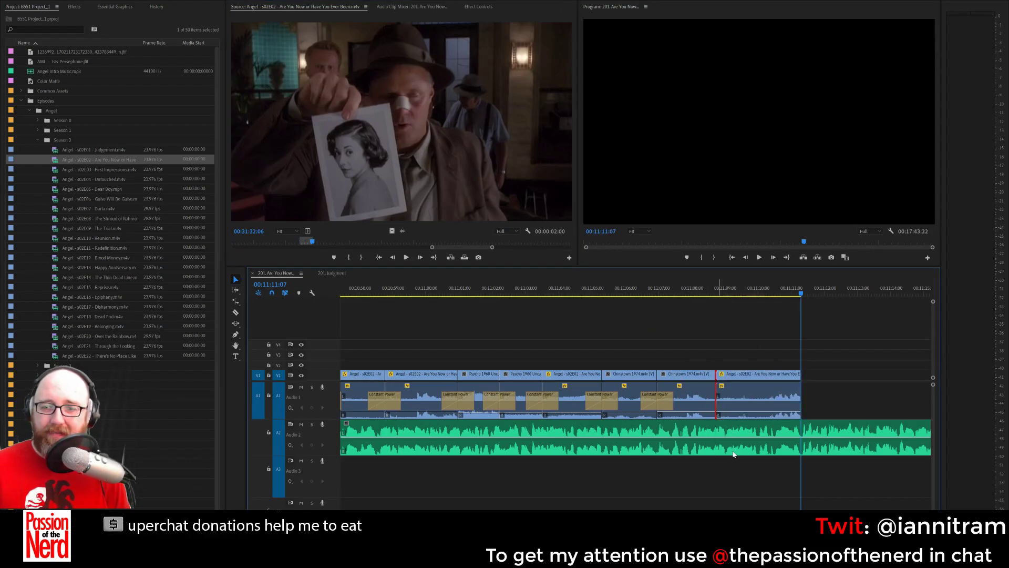
key(shift+d)
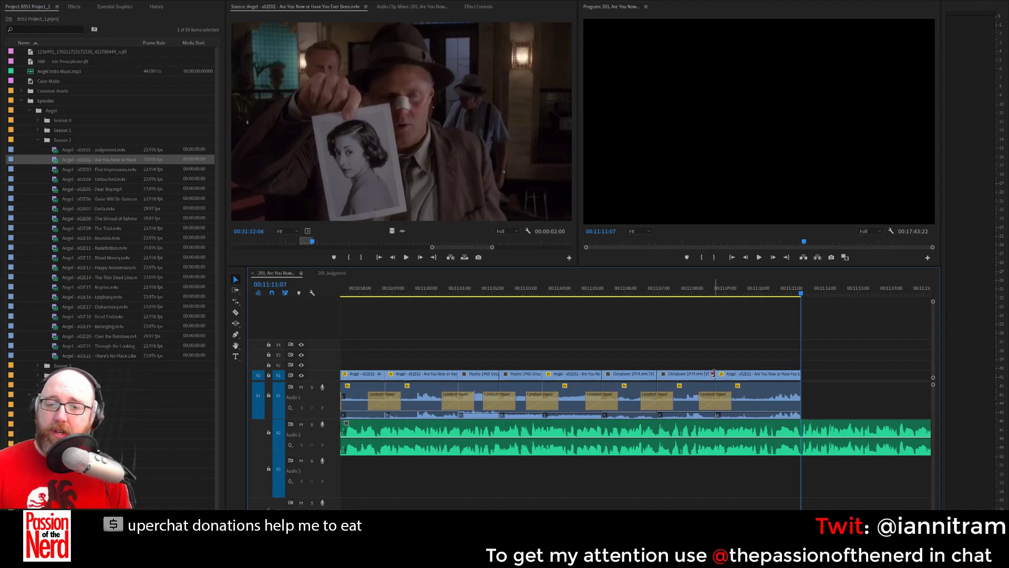
key(ctrl+s)
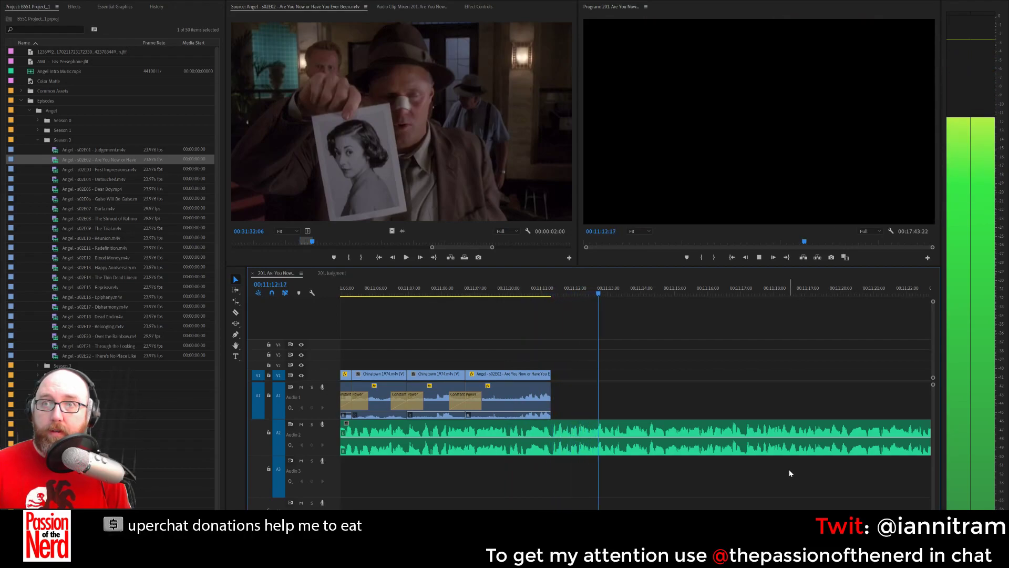
Play the voice-over past the photograph shot to 00:11:14:06 and replay it from just after the shot's end.
key(space)
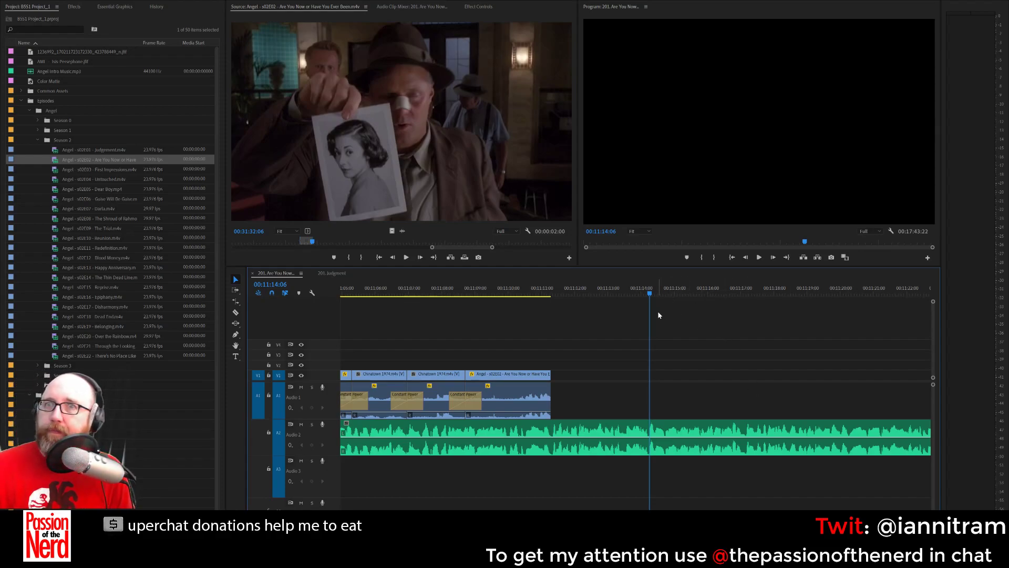
click(558, 287)
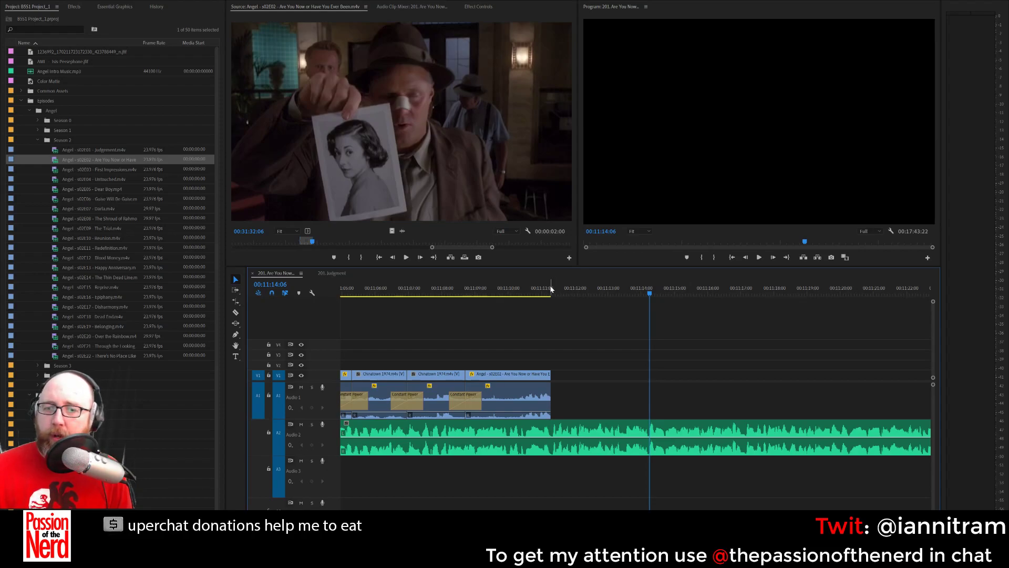
key(space)
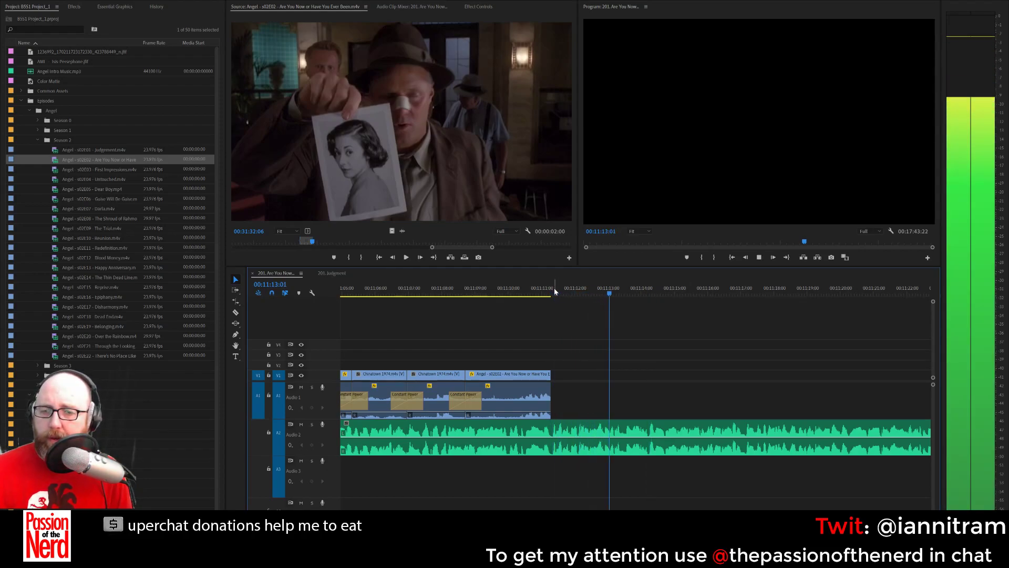
Play the narration past the last placed clip and park the sequence playhead at 00:11:15:11.
key(space)
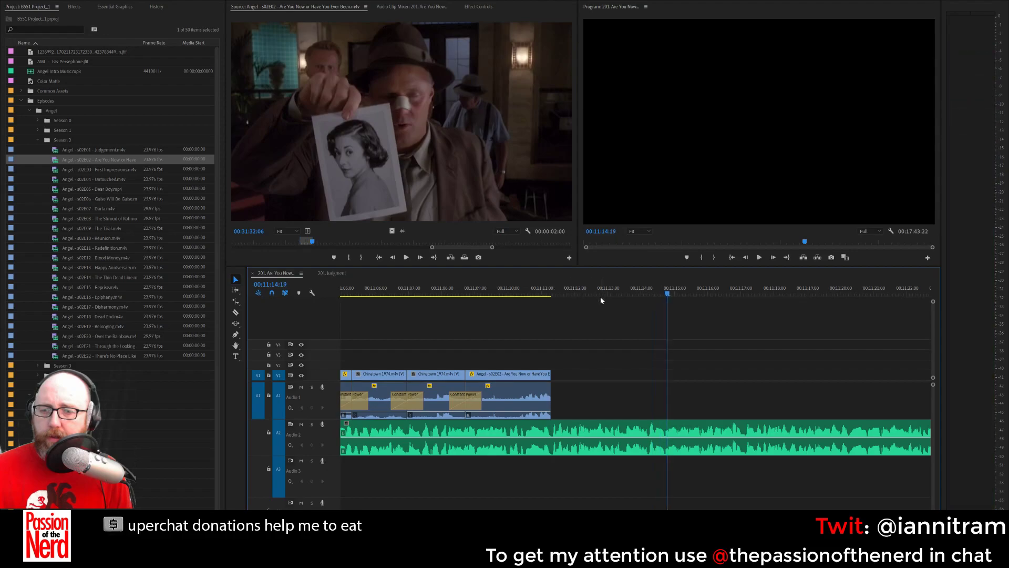
click(655, 293)
key(space)
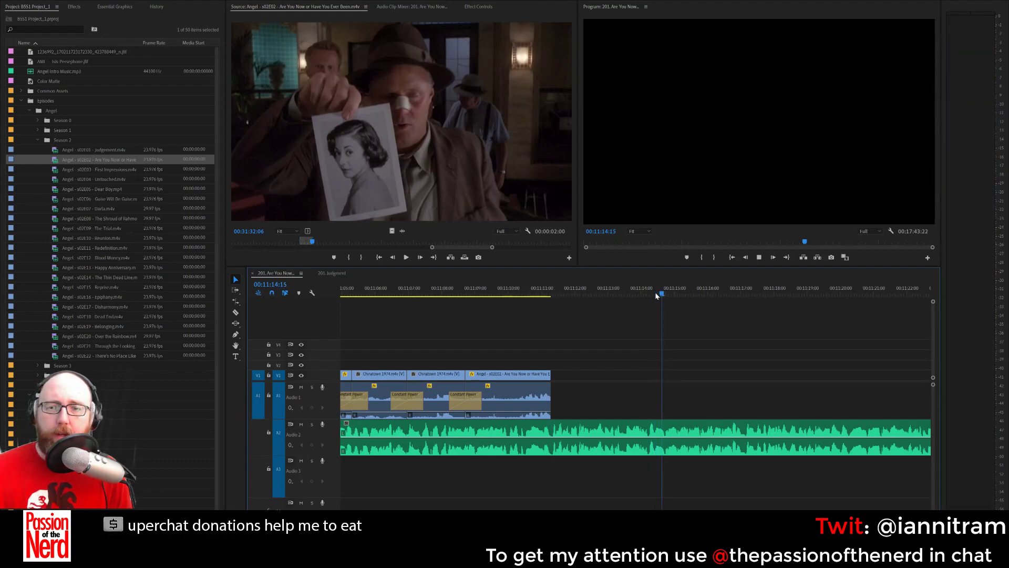
key(space)
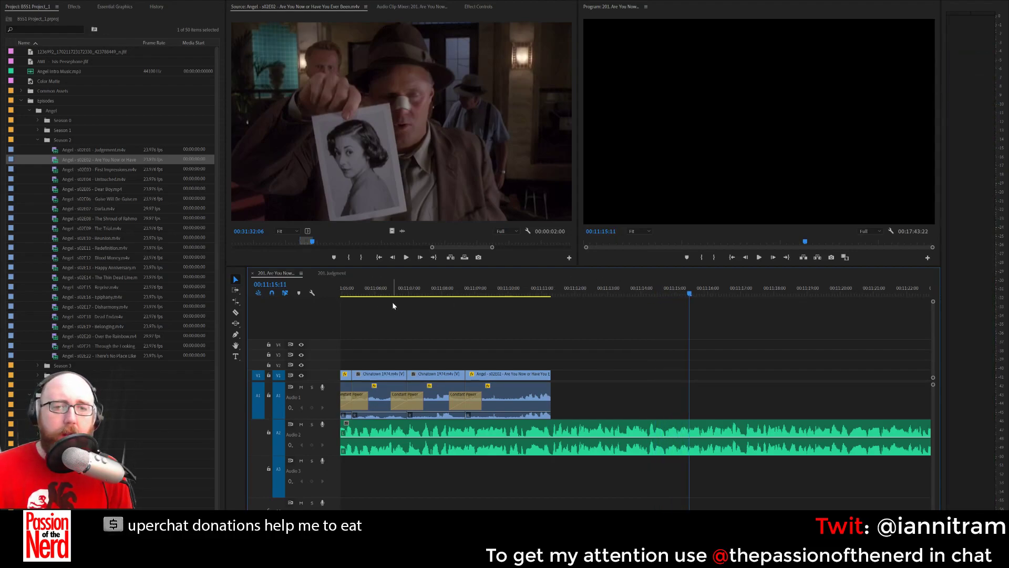
Scrub the source episode back through the hotel scenes to the street shot with the passing car near 00:01:33:10.
drag(341, 242, 233, 243)
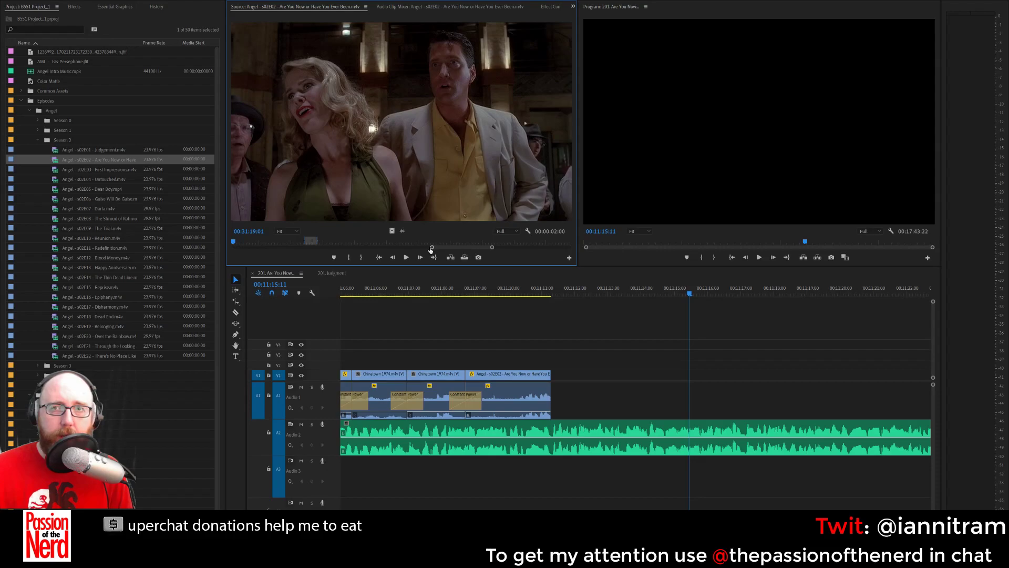
drag(432, 248, 207, 255)
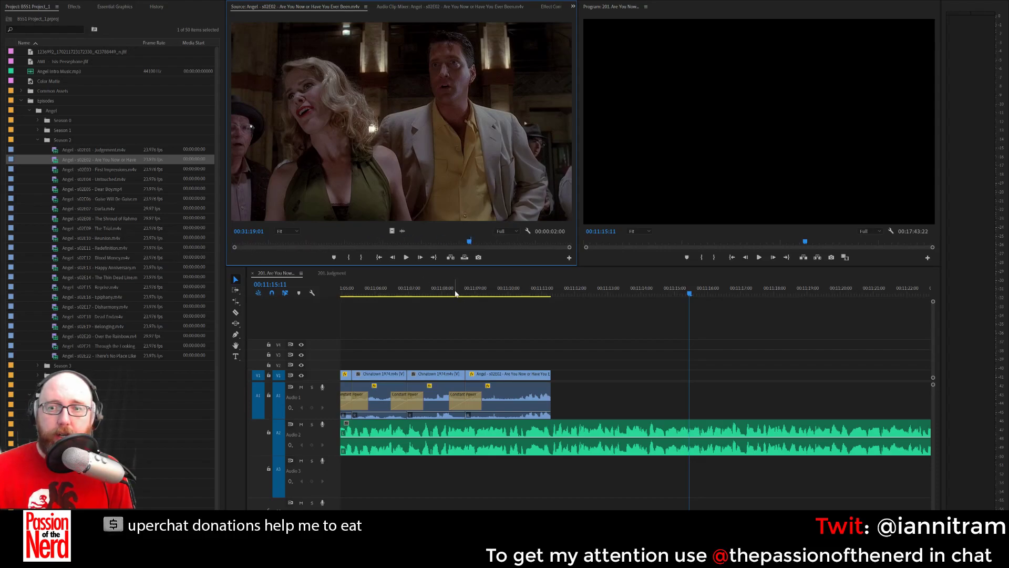
drag(424, 241, 380, 241)
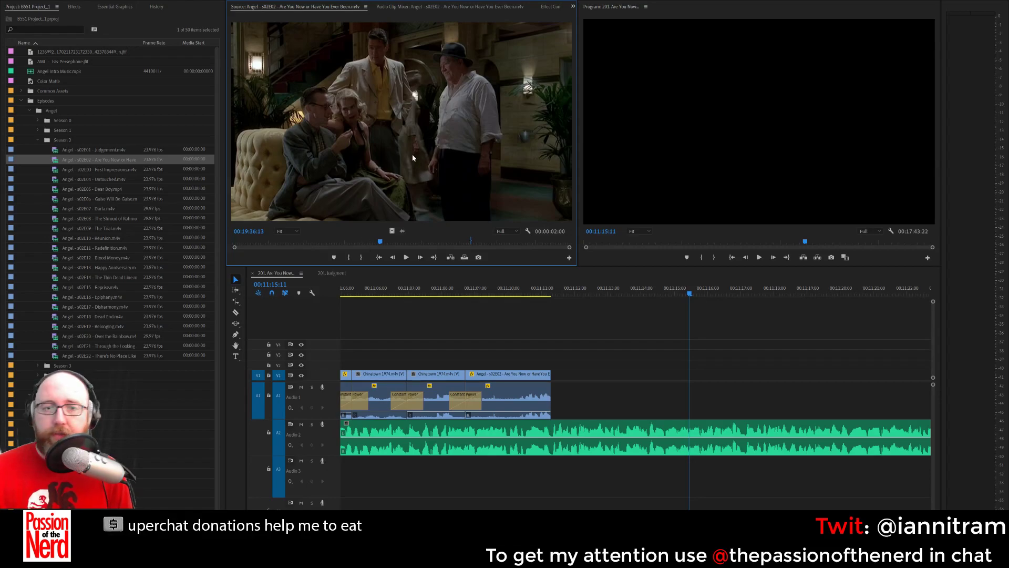
drag(373, 242, 242, 218)
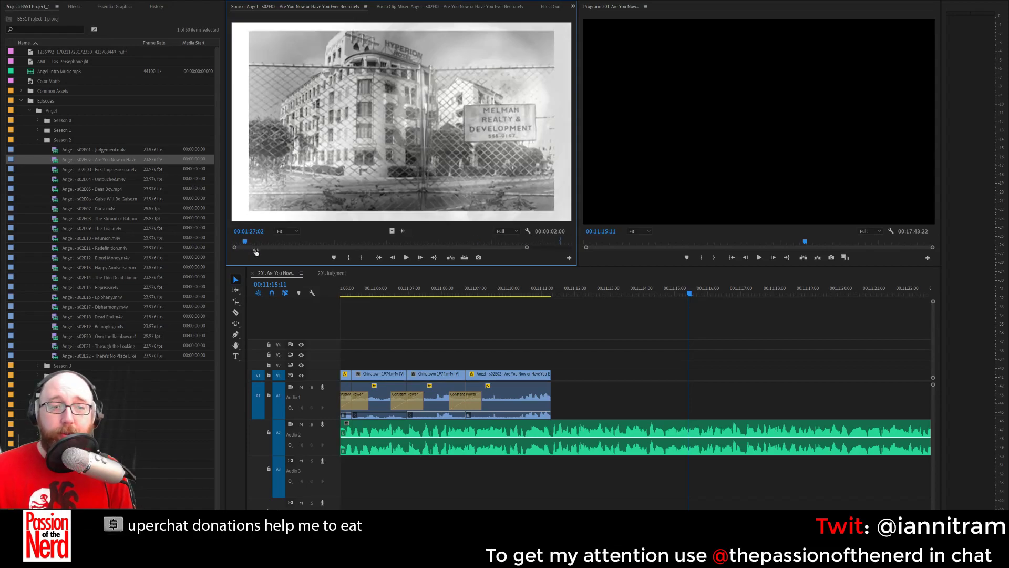
drag(274, 242, 274, 245)
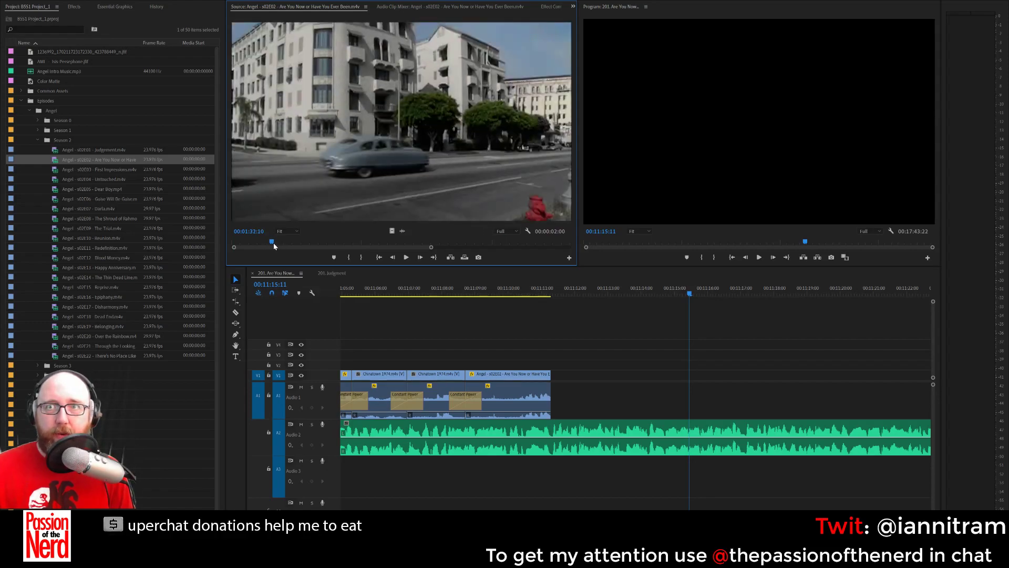
Mark the bellhop shot from 00:01:35:17 to 00:01:37:18 in the source and place it on V1 and A1, ending at the playhead.
key(y)
key(space)
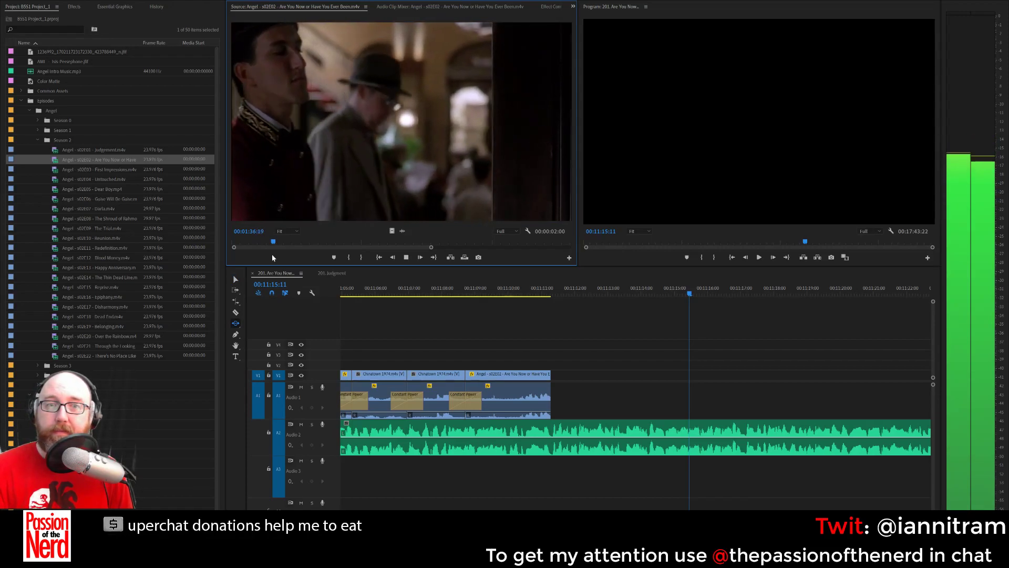
key(space)
key(i)
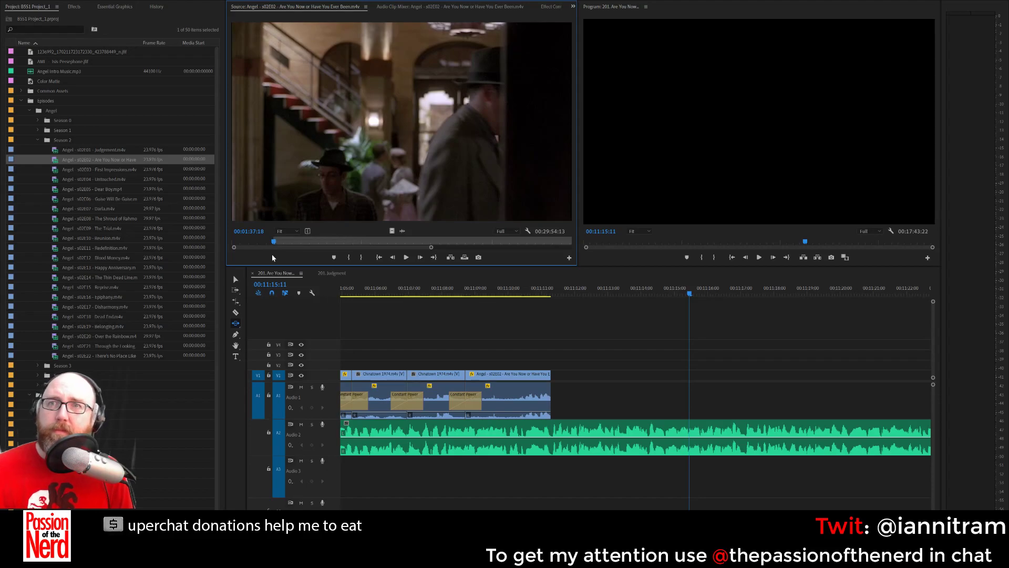
drag(454, 123, 420, 192)
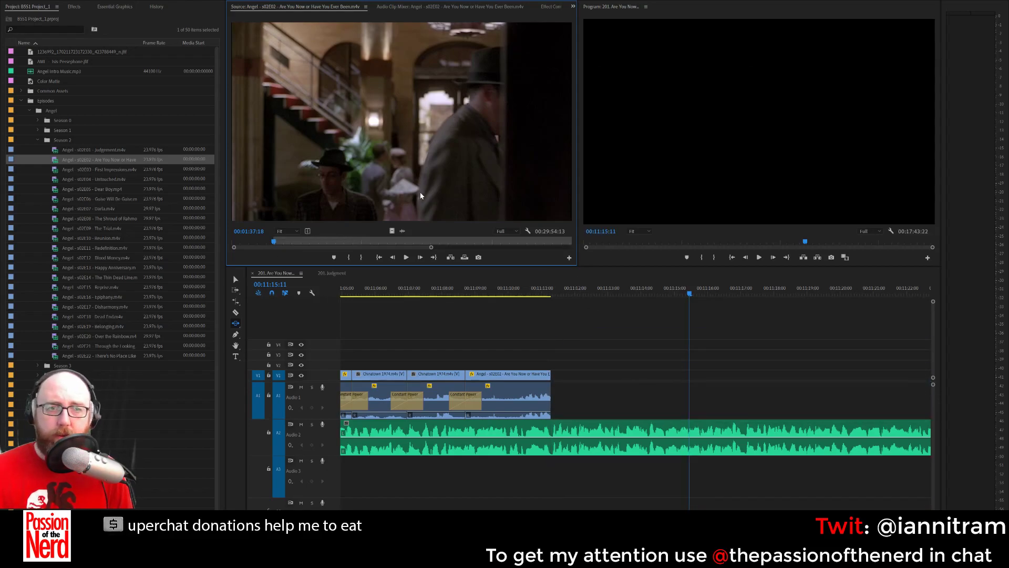
key(o)
key(Left)
key(Left)
key(Left)
key(Left)
key(Left)
key(Left)
key(Left)
key(Left)
key(Left)
key(Left)
key(Left)
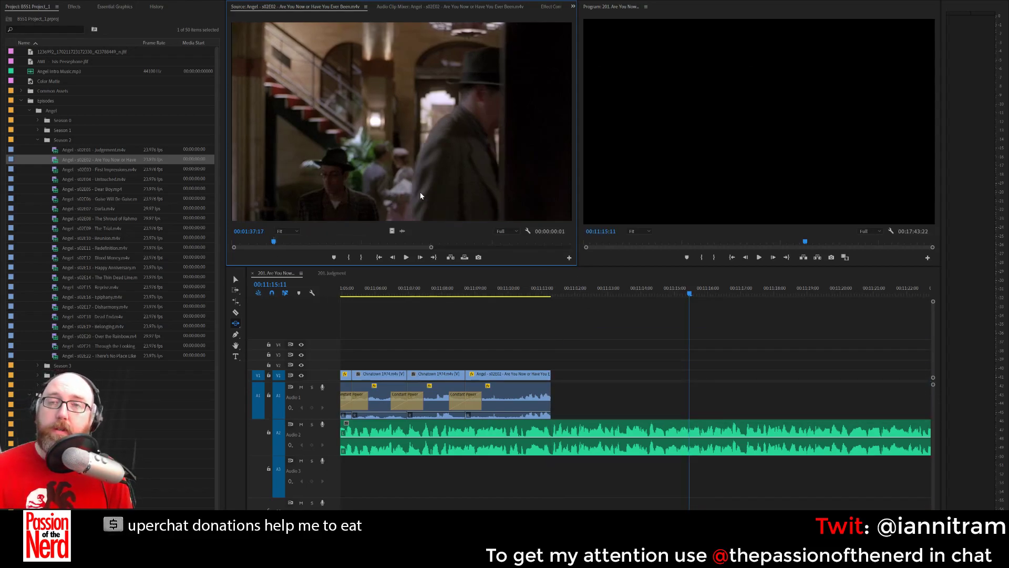
key(j)
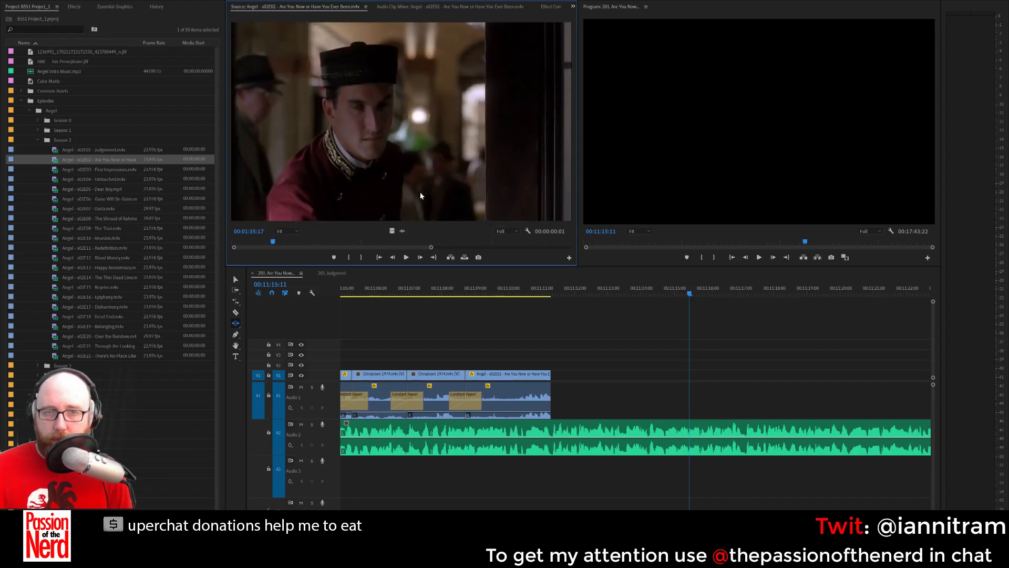
key(i)
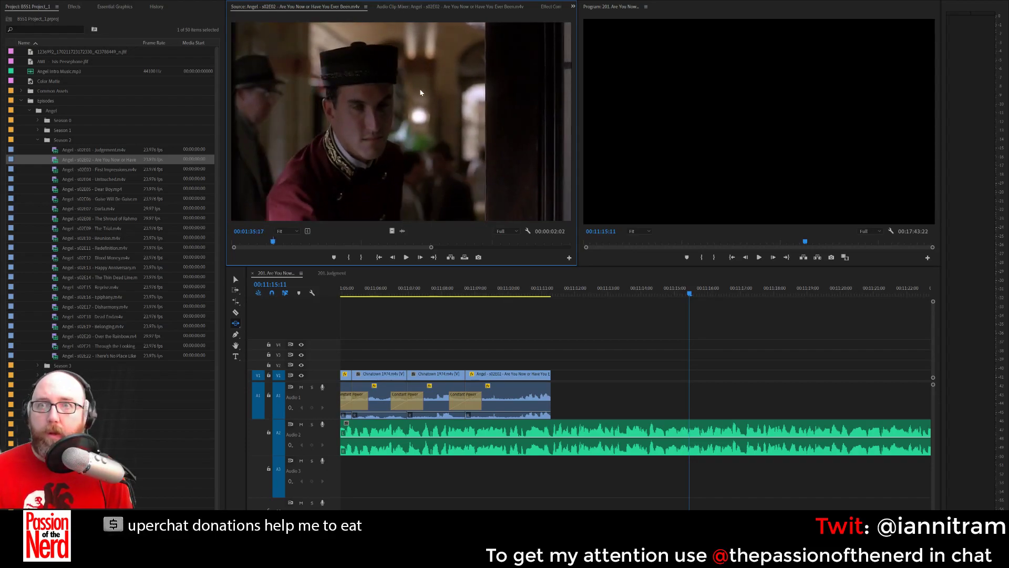
drag(421, 93, 632, 376)
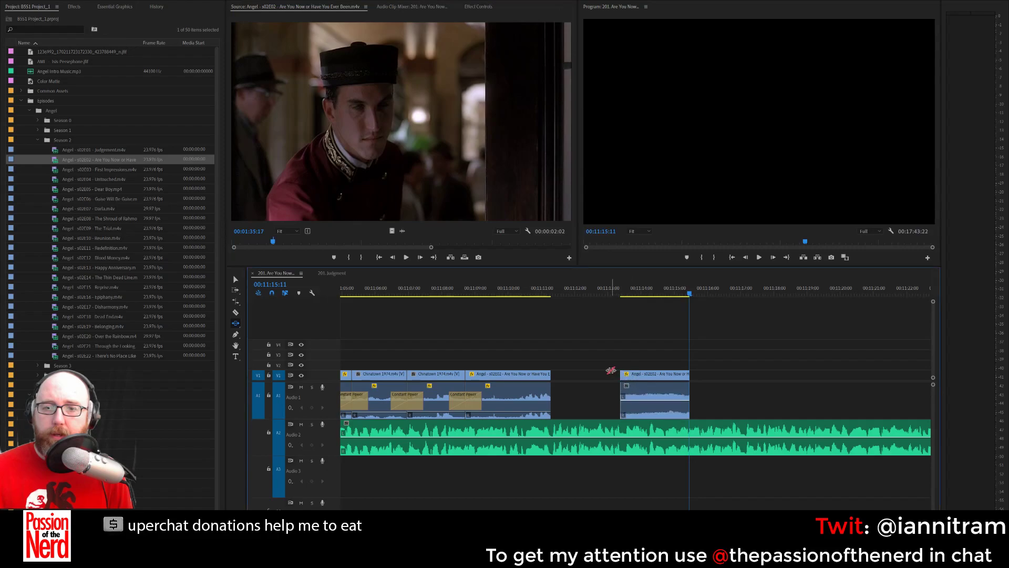
Extend the bellhop clip's start back to the preceding clip and add a Constant Power crossfade at their audio cut.
click(236, 279)
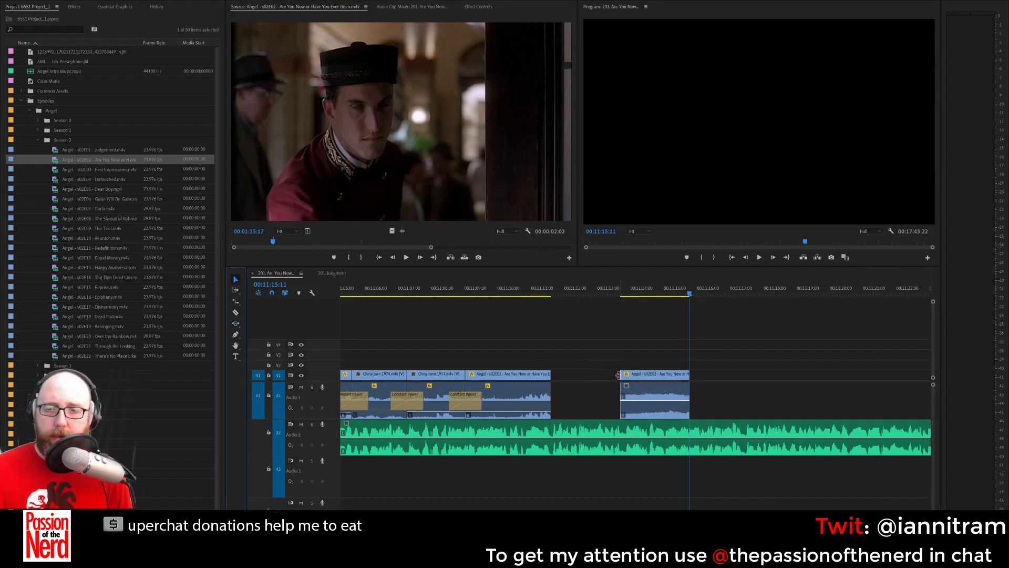
drag(619, 375, 583, 399)
click(591, 405)
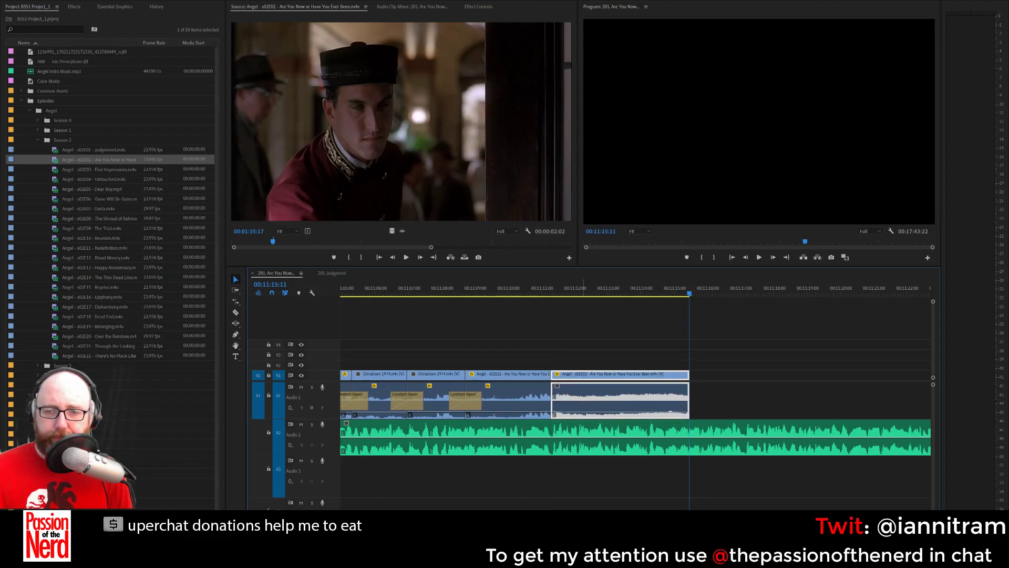
click(552, 404)
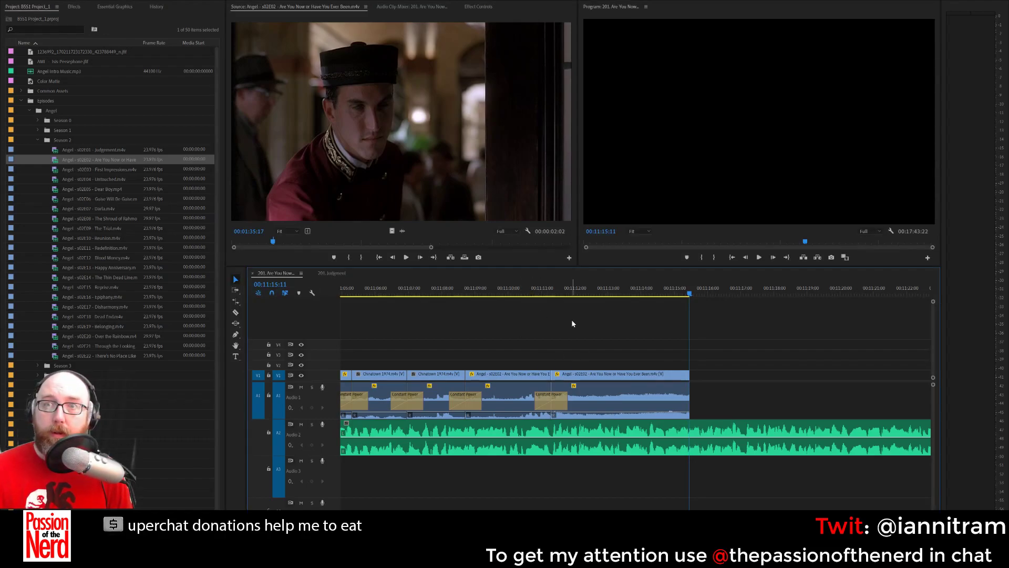
Play the narration on and extend the end of the bellhop clip to about 00:11:17.
key(space)
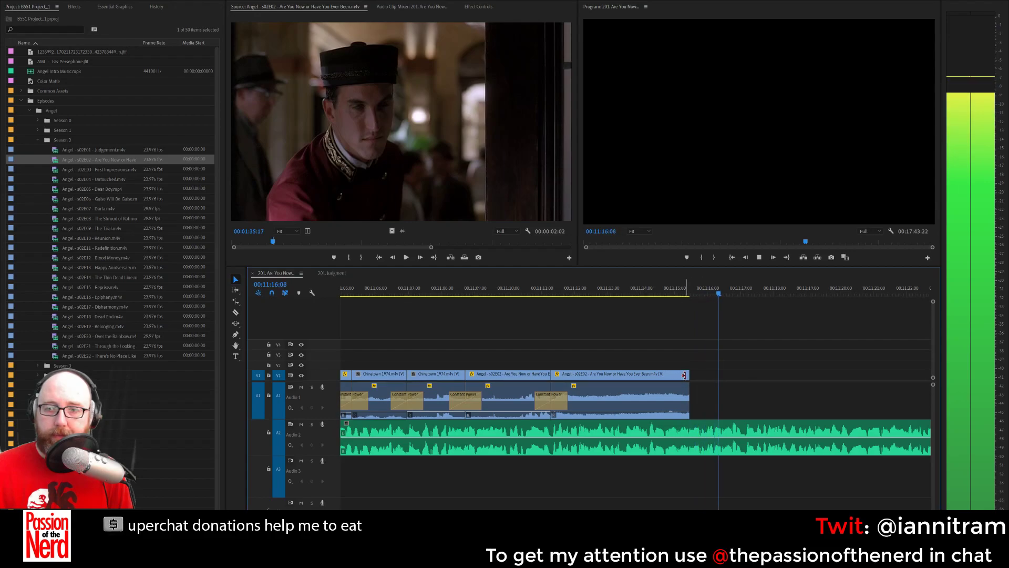
drag(690, 391, 745, 385)
key(space)
key(minus)
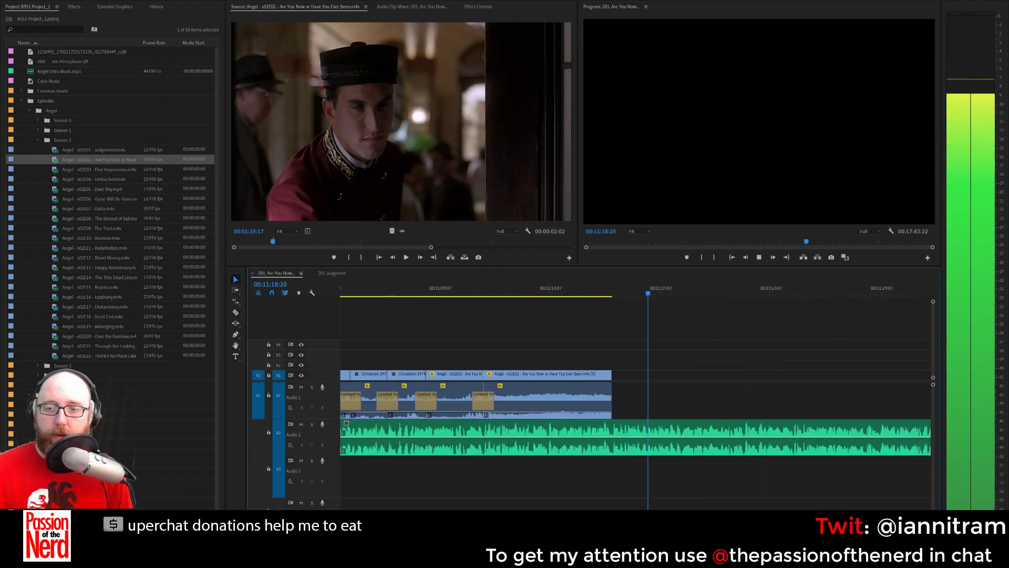
Listen to the narration up to 00:11:22:06 and scrub the source episode to the hotel corridor shot near 00:08:27.
scroll(612, 488, down, 3)
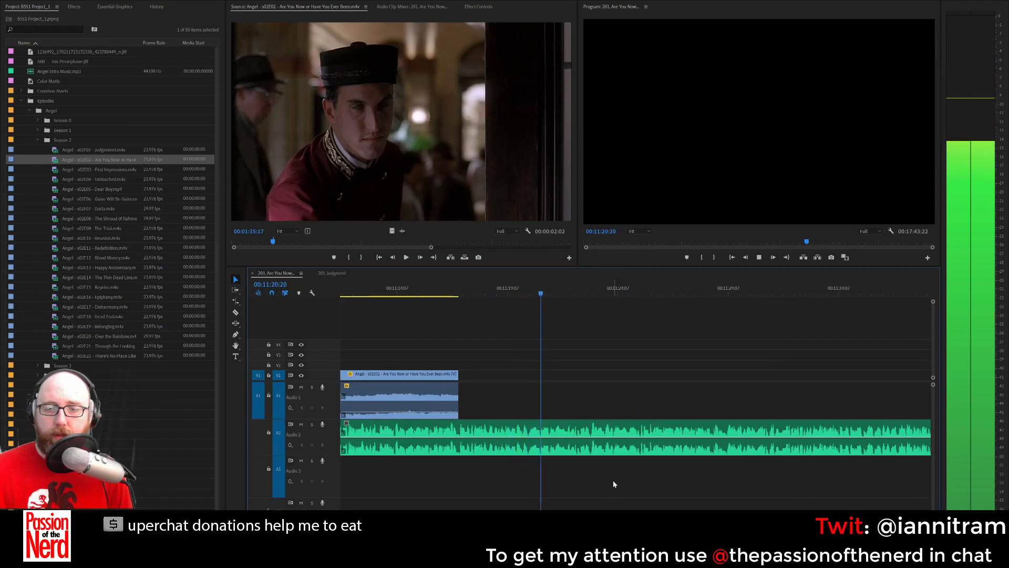
key(space)
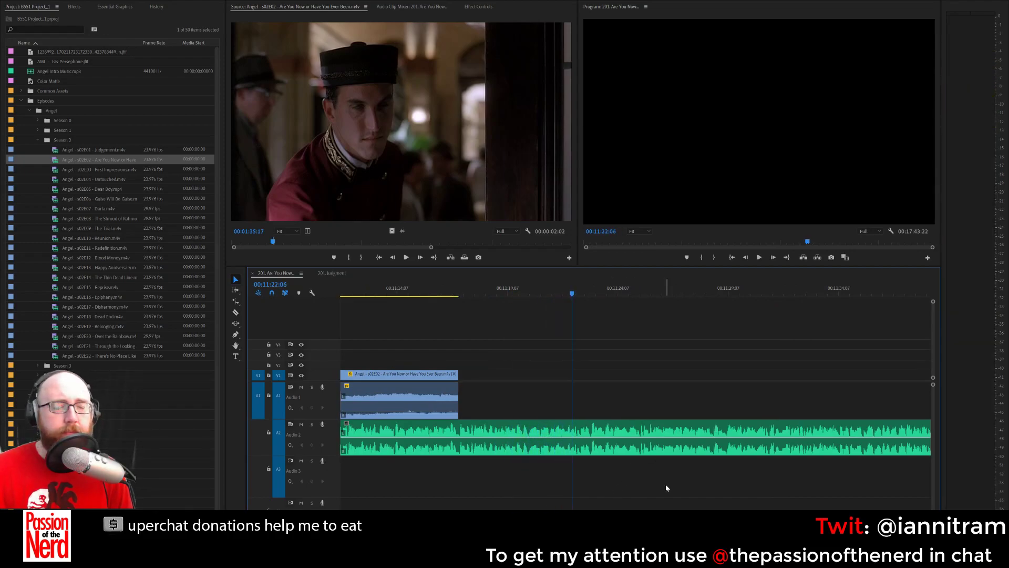
drag(283, 243, 451, 240)
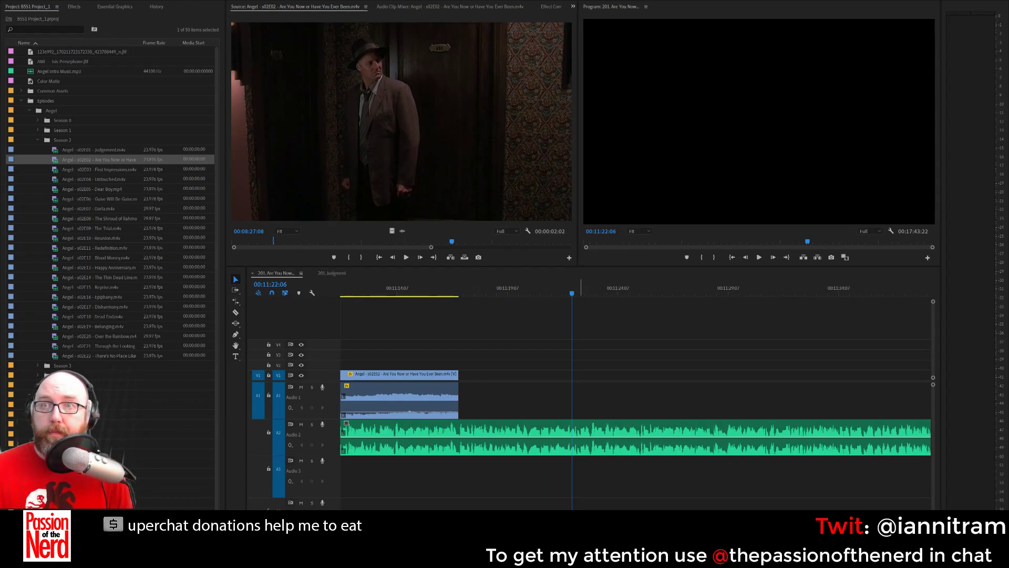
Play the following narration and set the sequence playhead at 00:11:29:05 for the next clip.
click(579, 331)
key(space)
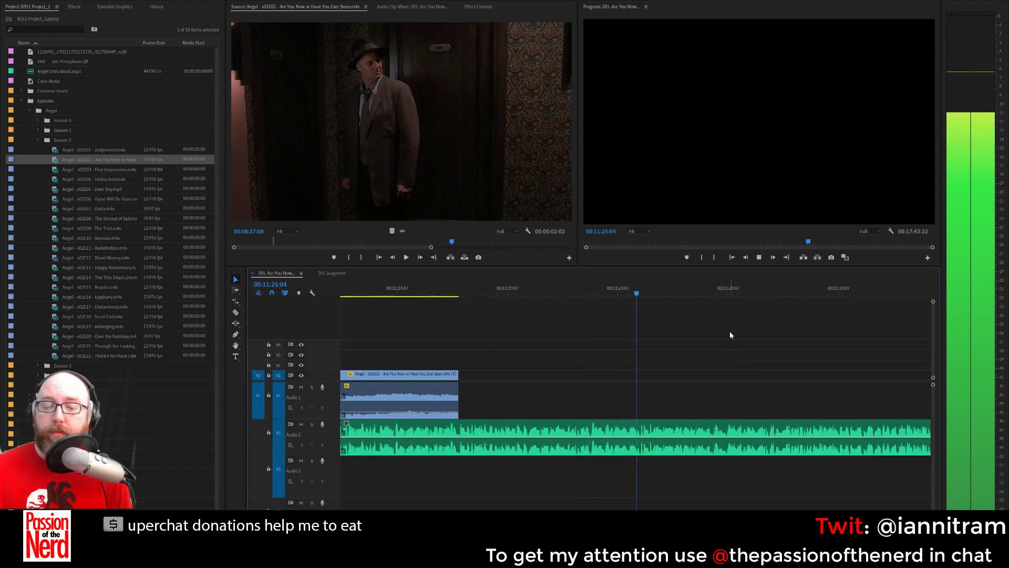
key(space)
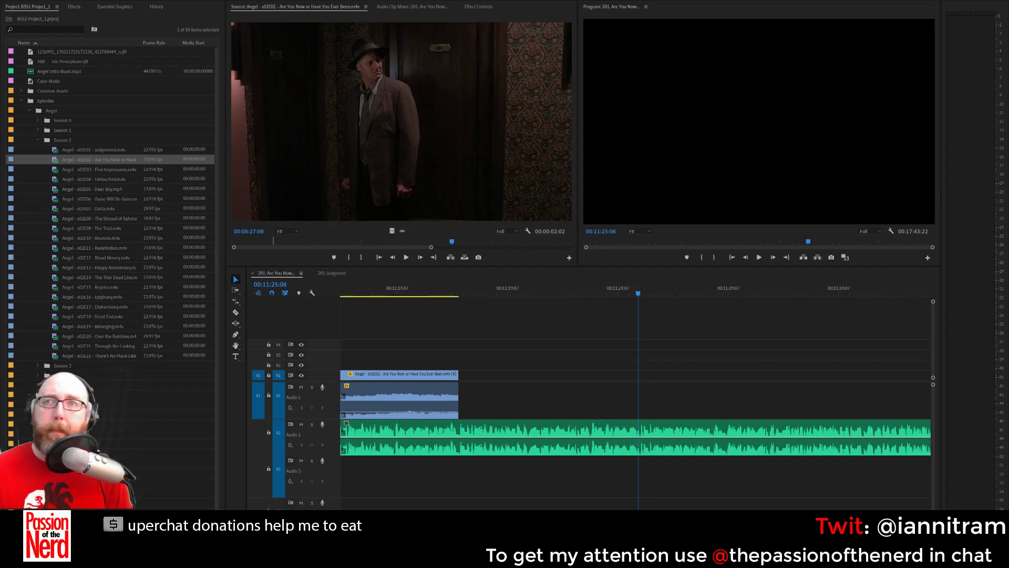
scroll(635, 400, up, 2)
click(679, 284)
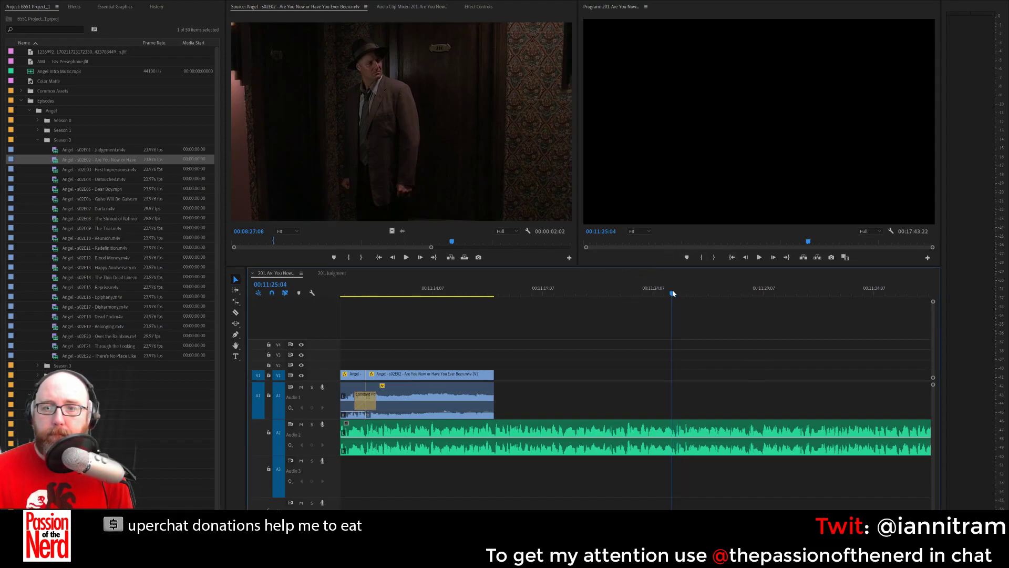
key(space)
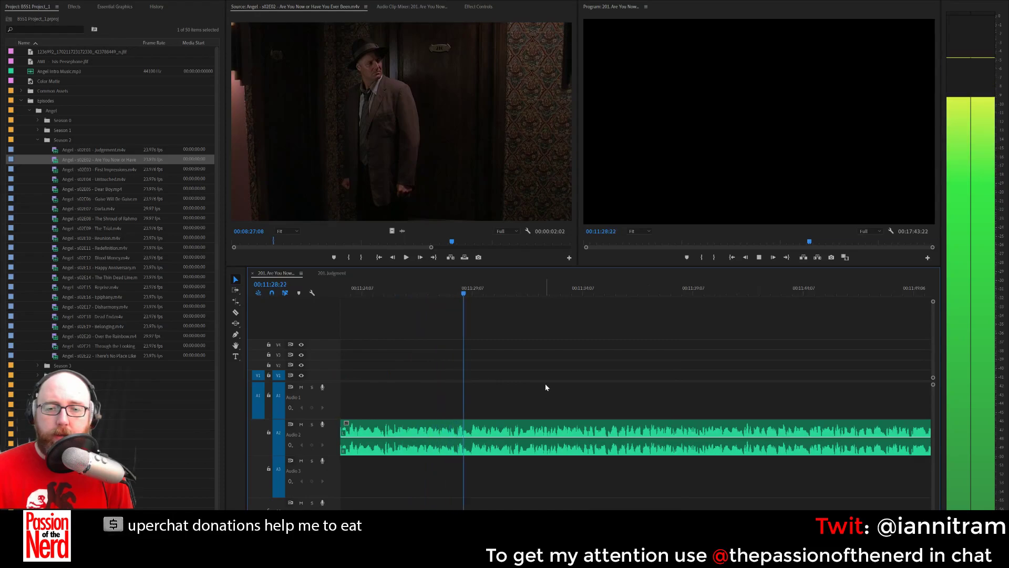
click(470, 293)
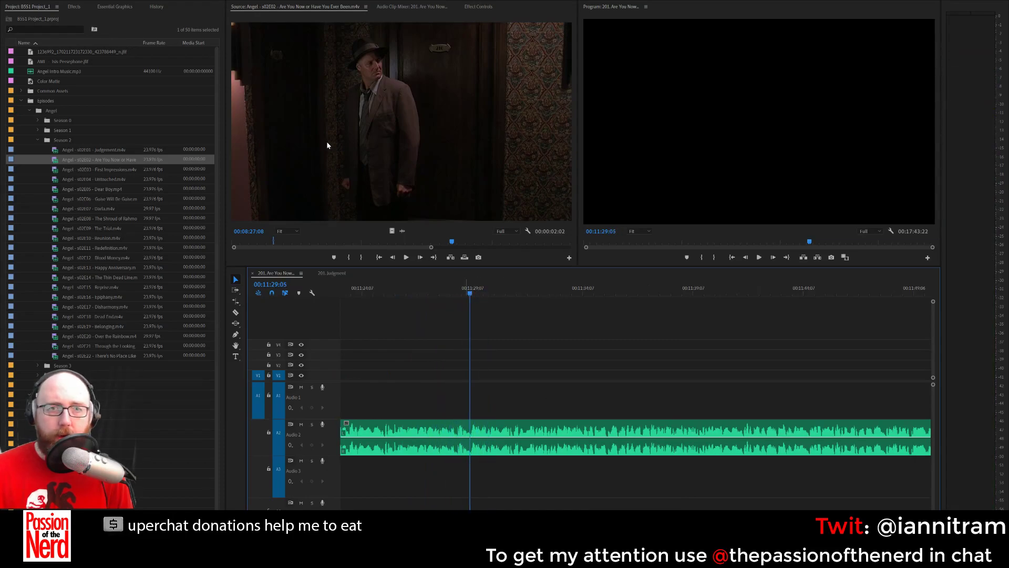
Mark the hotel manager shot from 00:06:22:08 to 00:06:24:23 in the source and place it on V1 and A1 at the playhead.
drag(260, 243, 399, 253)
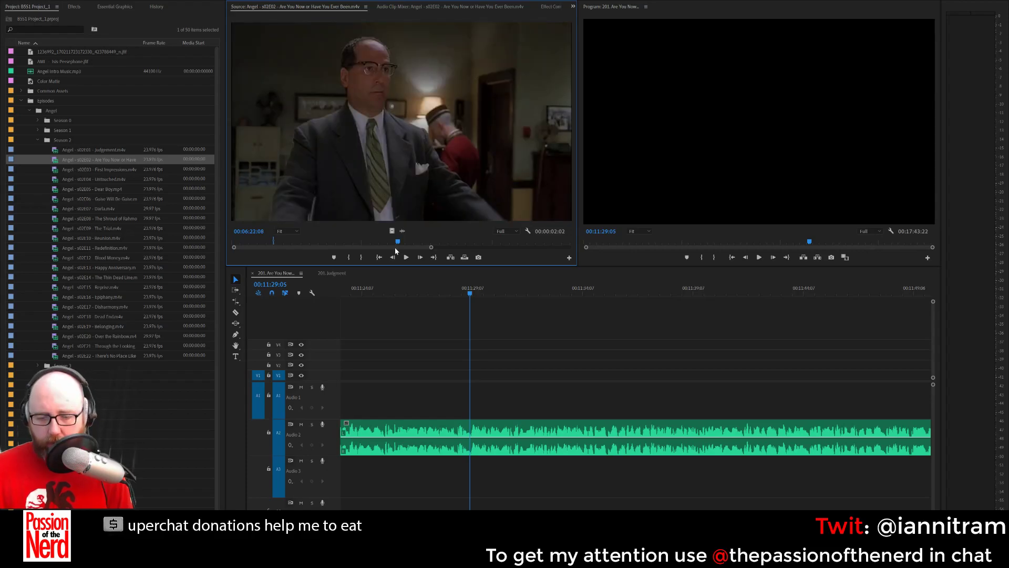
key(i)
key(space)
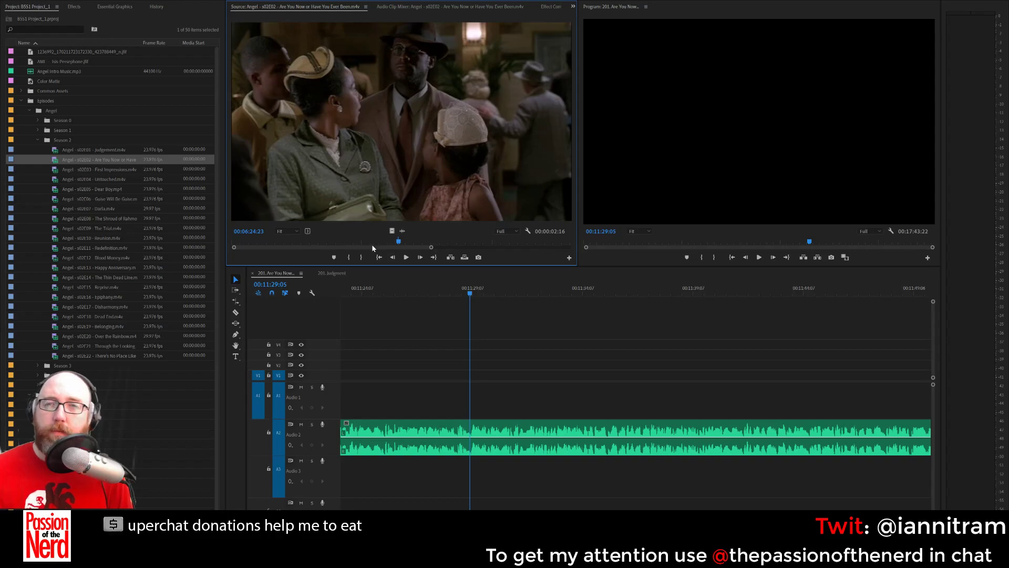
drag(410, 146, 486, 411)
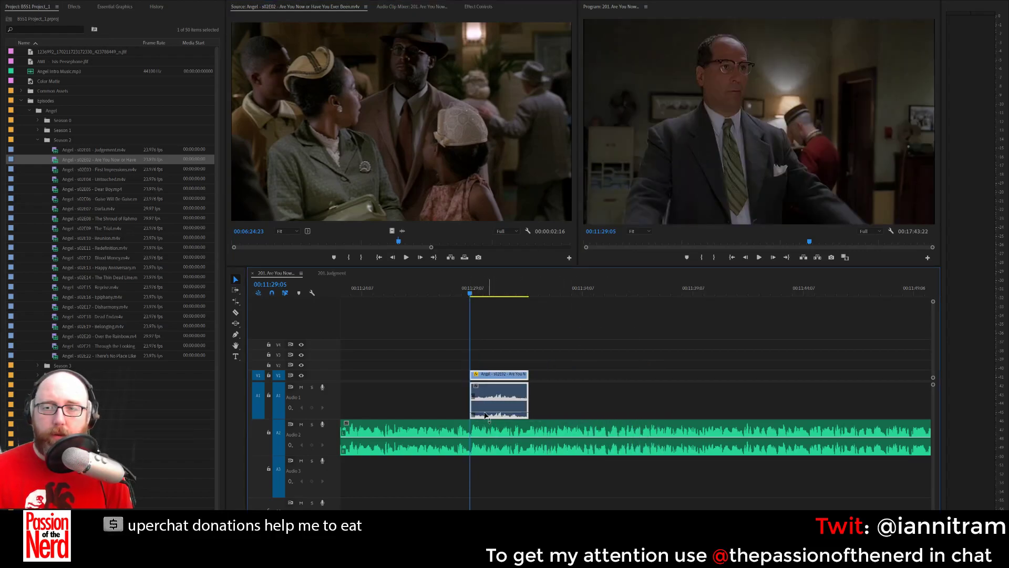
Play the narration on to 00:11:34:18 and scrub the source episode to the dark hallway scene at 00:06:55:00.
key(space)
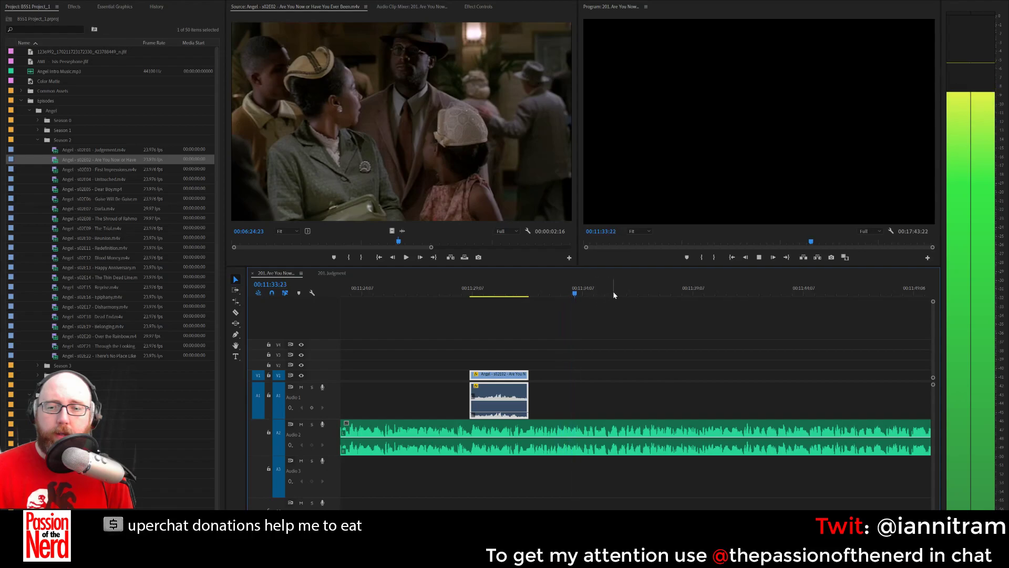
key(space)
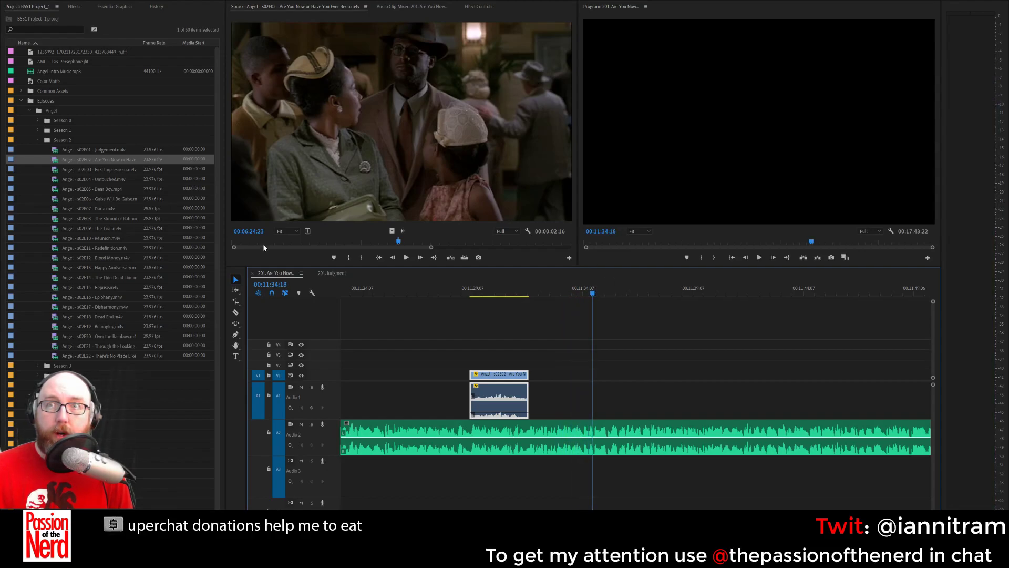
drag(400, 240, 413, 241)
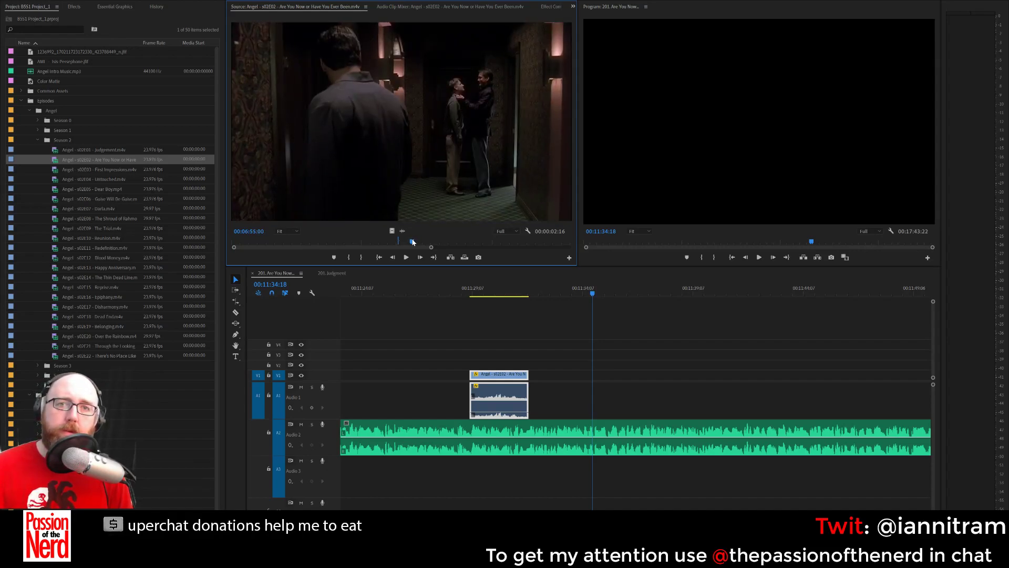
Mark the dark hallway confrontation in the source as a 00:00:04:23 clip ending at 00:07:00:17.
key(Right)
key(Right)
key(Right)
key(Right)
key(Right)
key(Right)
key(Right)
key(Right)
key(Right)
key(Right)
key(Right)
key(Right)
key(Right)
key(Right)
key(Right)
key(Right)
key(Right)
key(Right)
key(Right)
key(space)
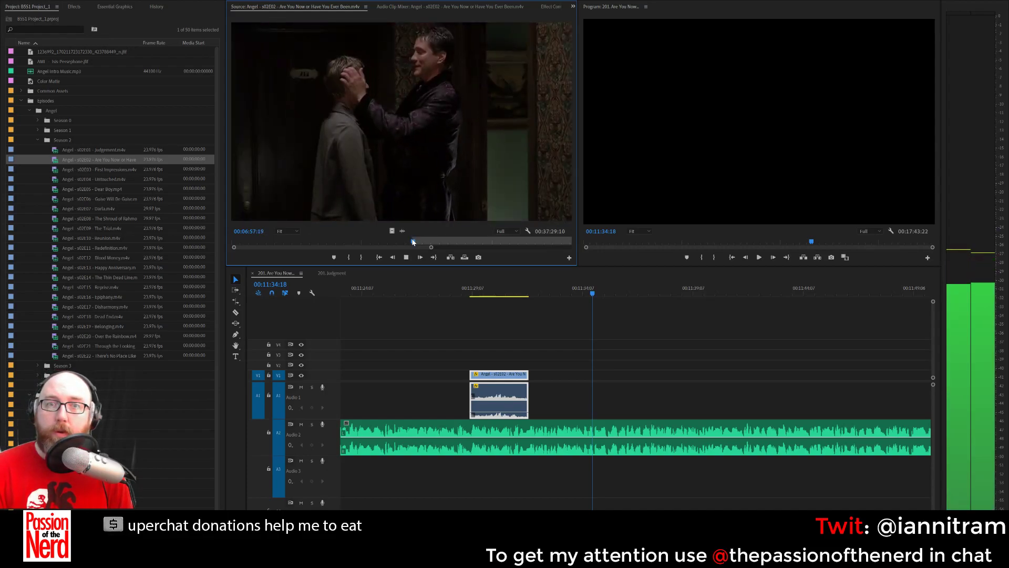
key(space)
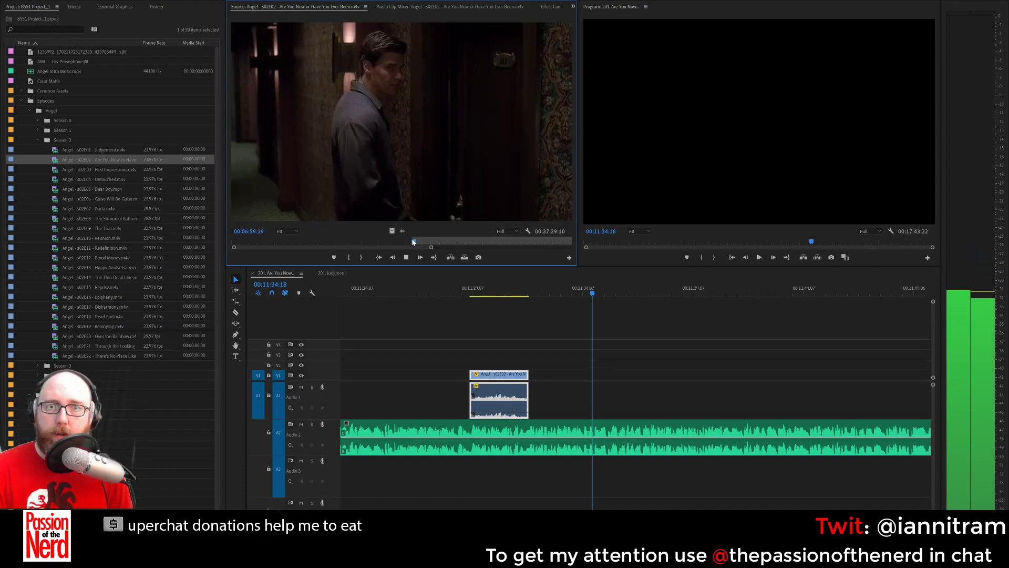
key(o)
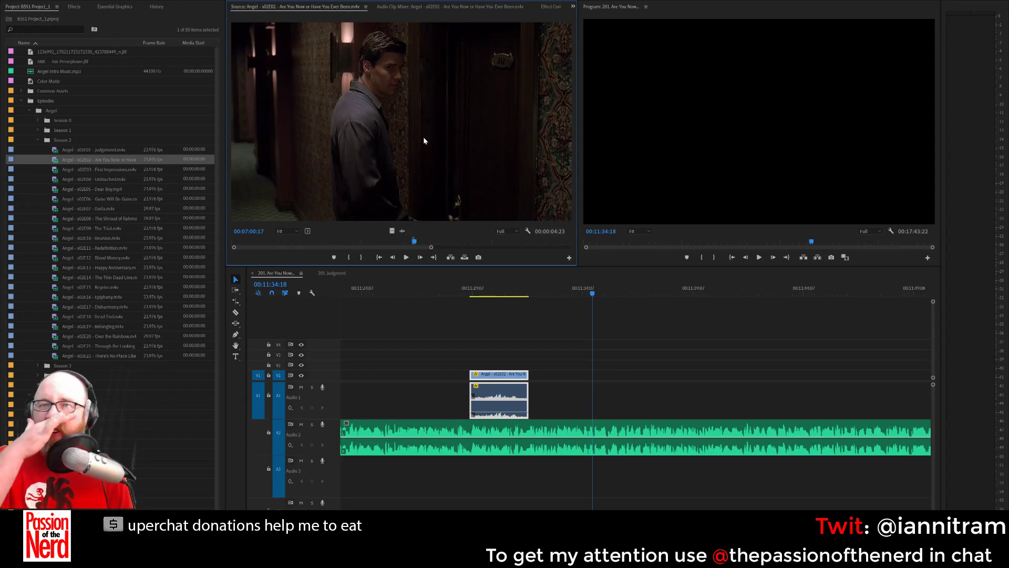
Place the marked hallway shot on V1 and A1 directly after the hotel manager clip and crossfade the audio between them.
drag(423, 128, 539, 406)
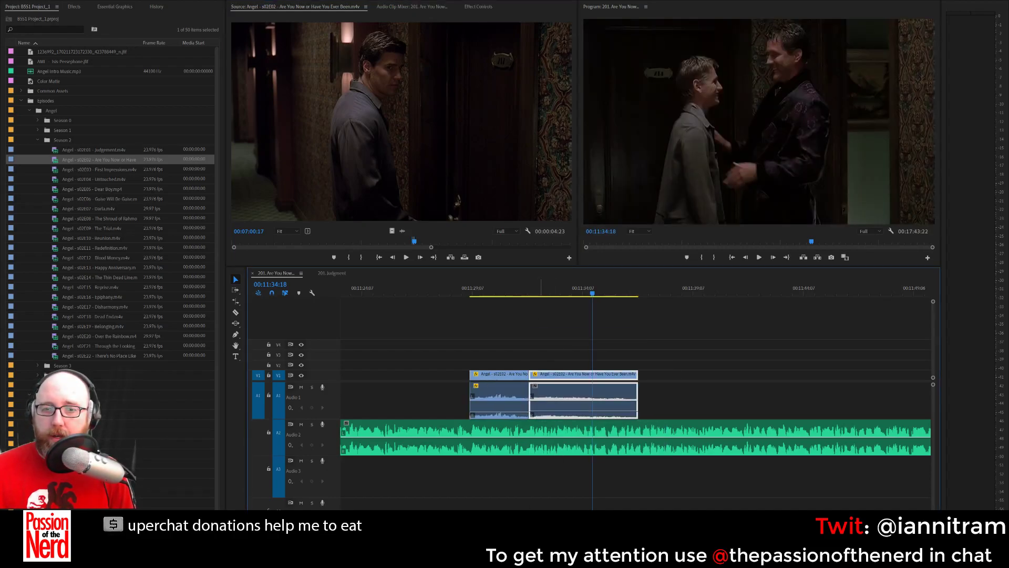
key(ctrl+s)
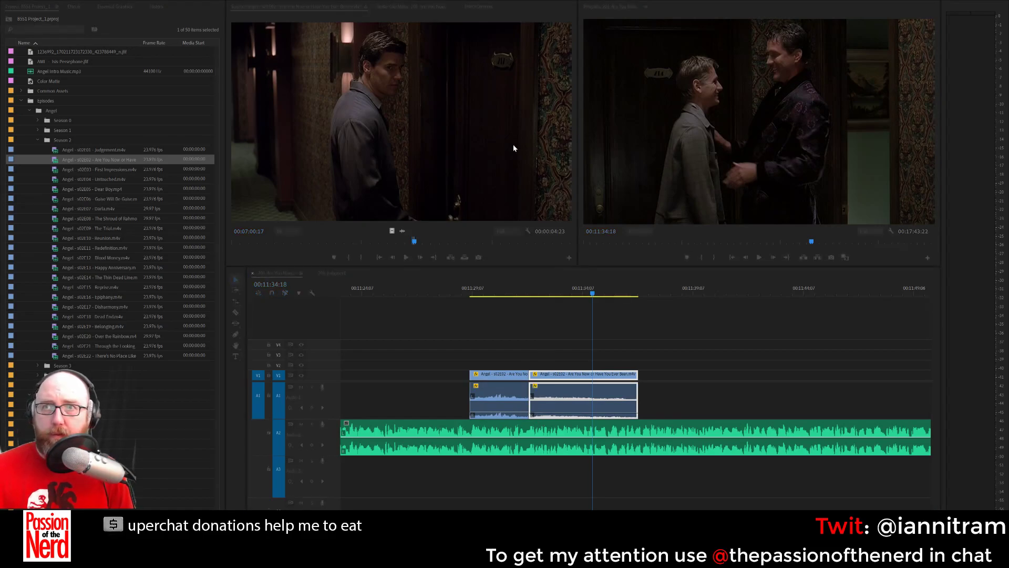
click(524, 406)
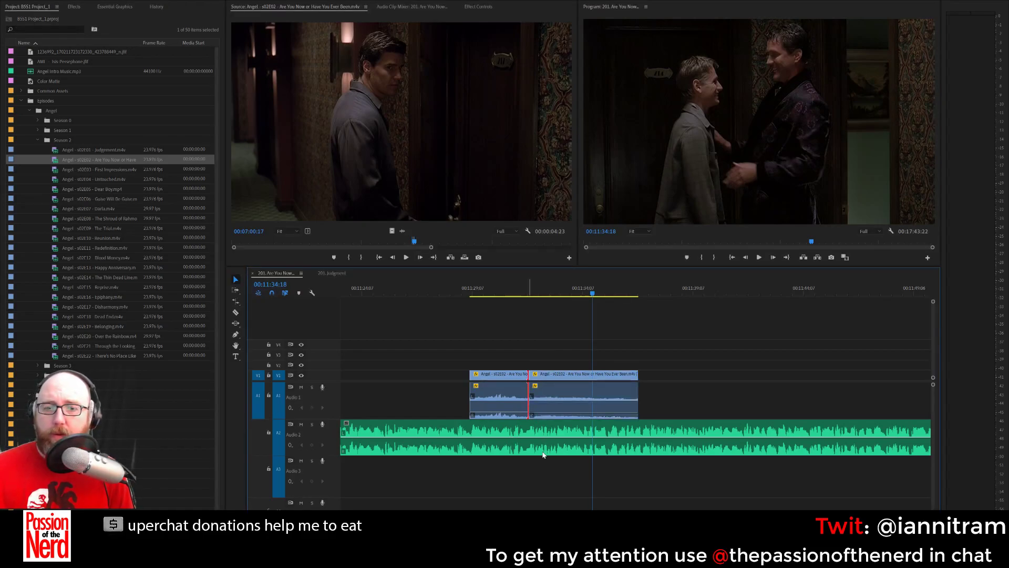
key(shift+d)
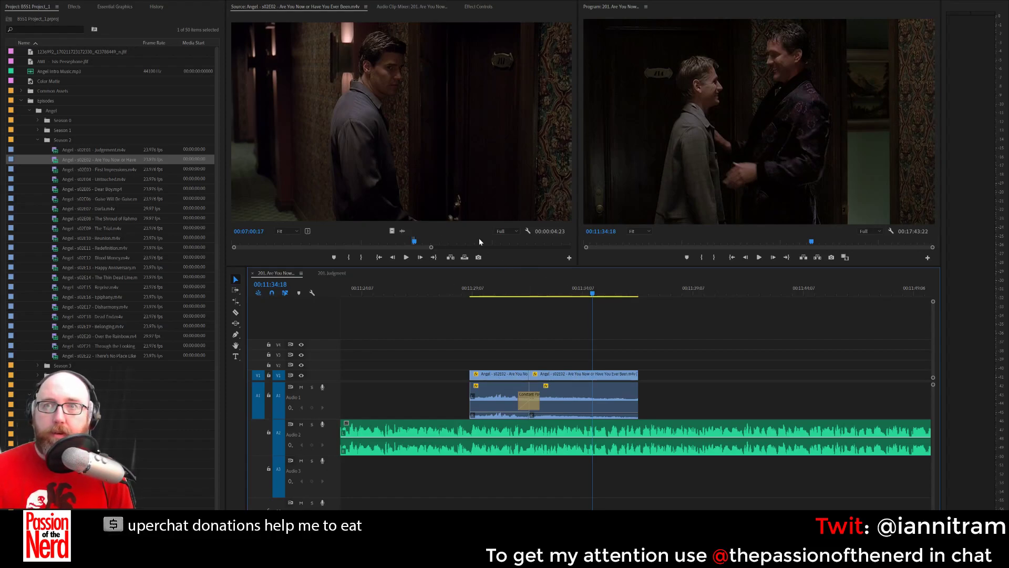
Play the sequence from the hotel manager clip through the following narration and stop at 00:11:41:14.
click(479, 284)
key(space)
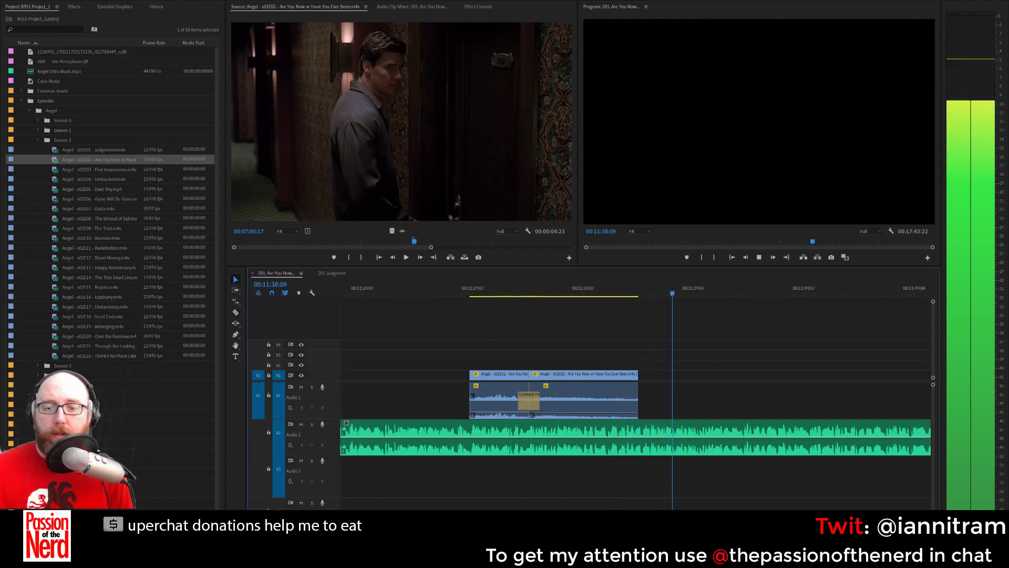
key(minus)
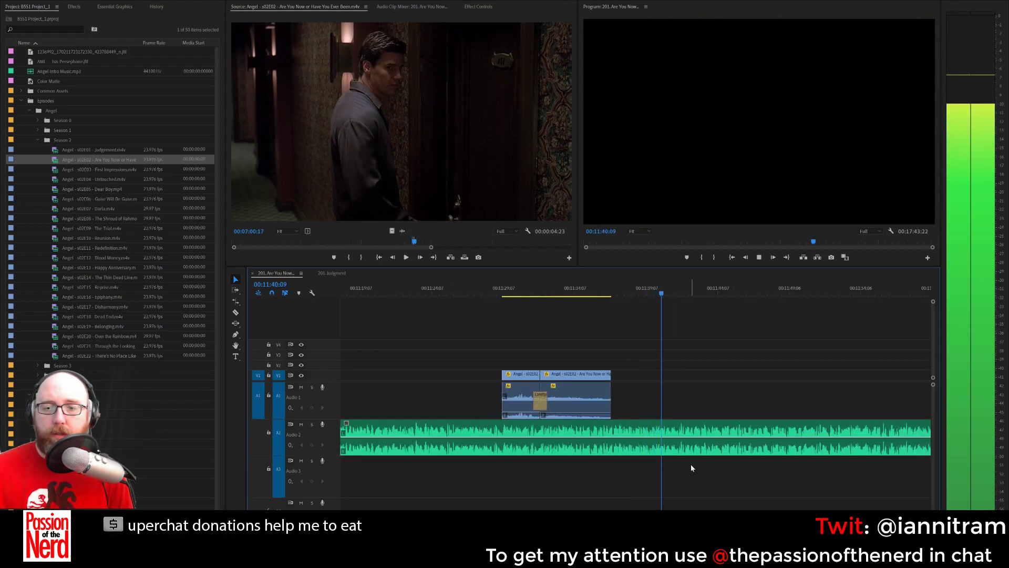
key(space)
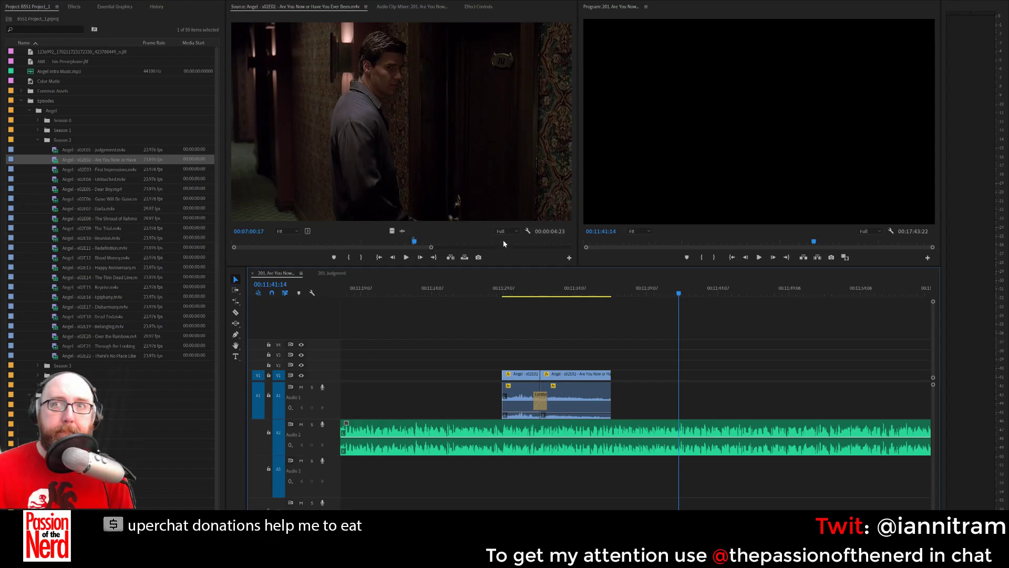
Scrub the source to the crowd around the woman in the floral dress and mark it from about 00:33:09 to 00:33:12:00.
drag(432, 248, 434, 249)
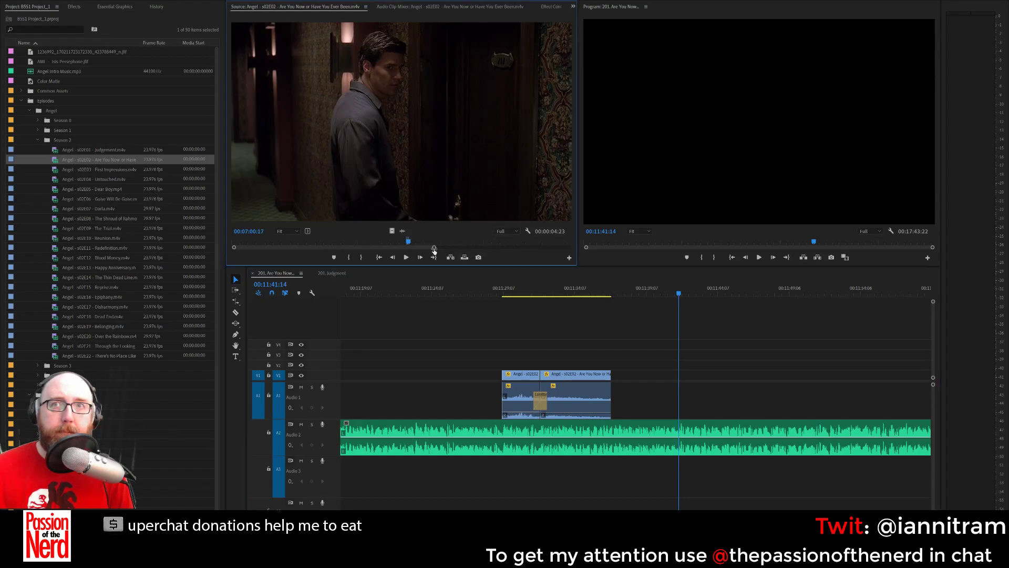
drag(349, 242, 487, 253)
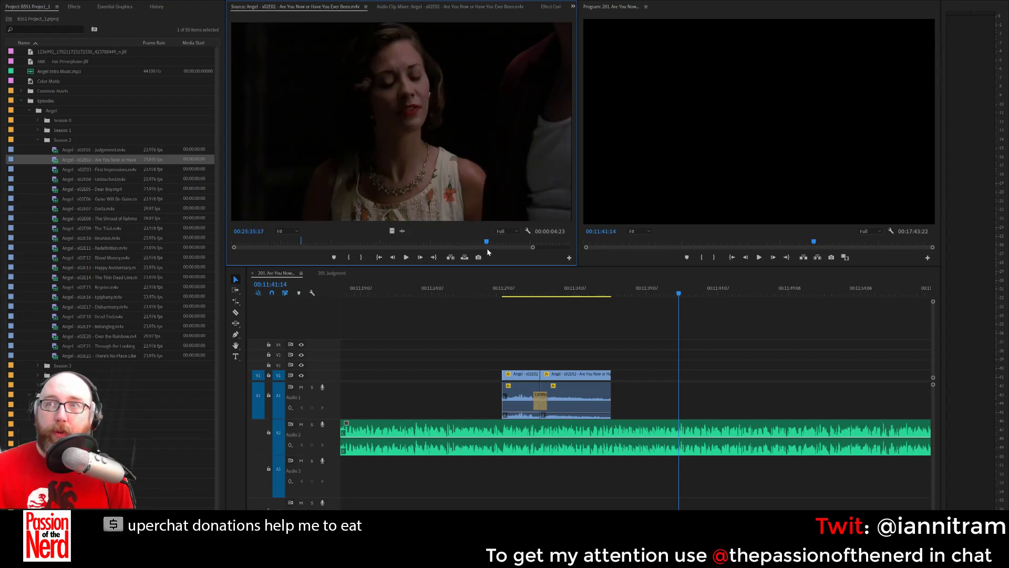
drag(486, 248, 487, 245)
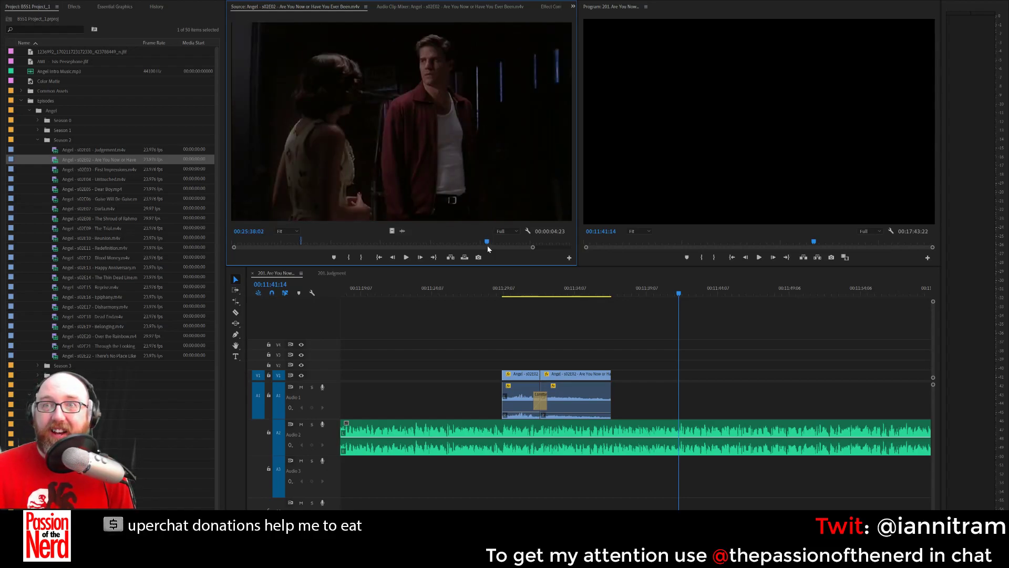
drag(487, 245, 538, 248)
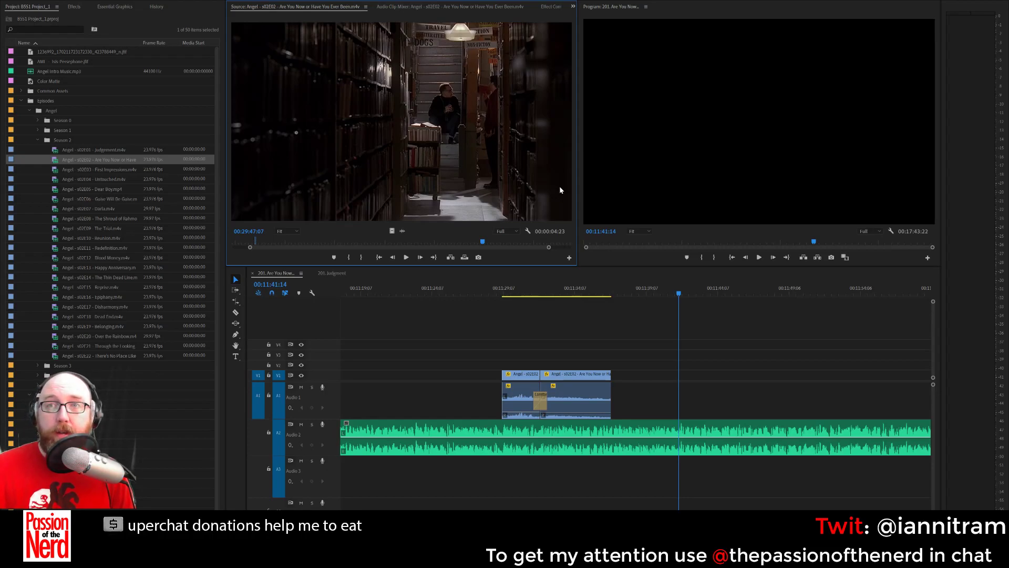
click(488, 244)
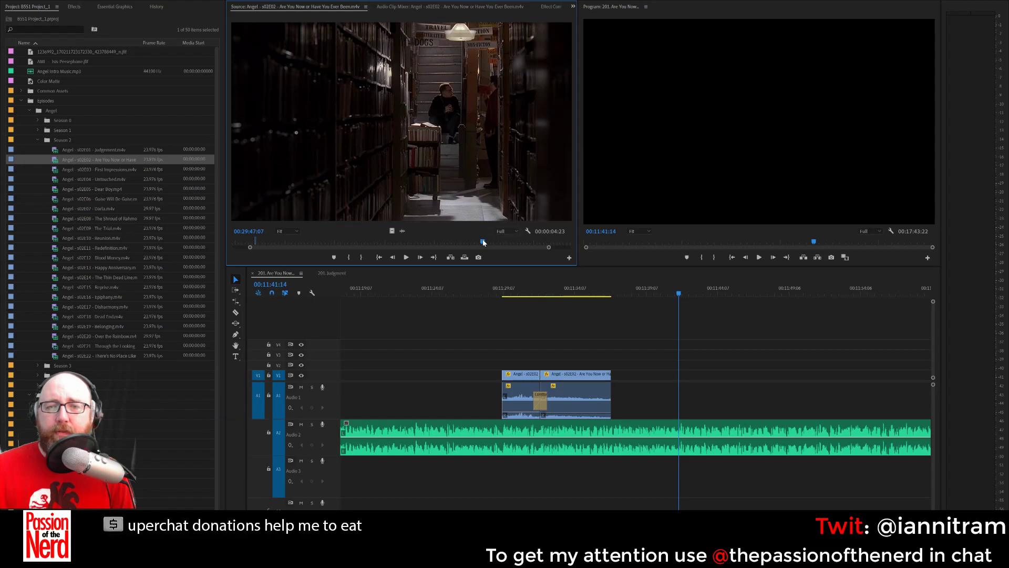
drag(487, 245, 516, 244)
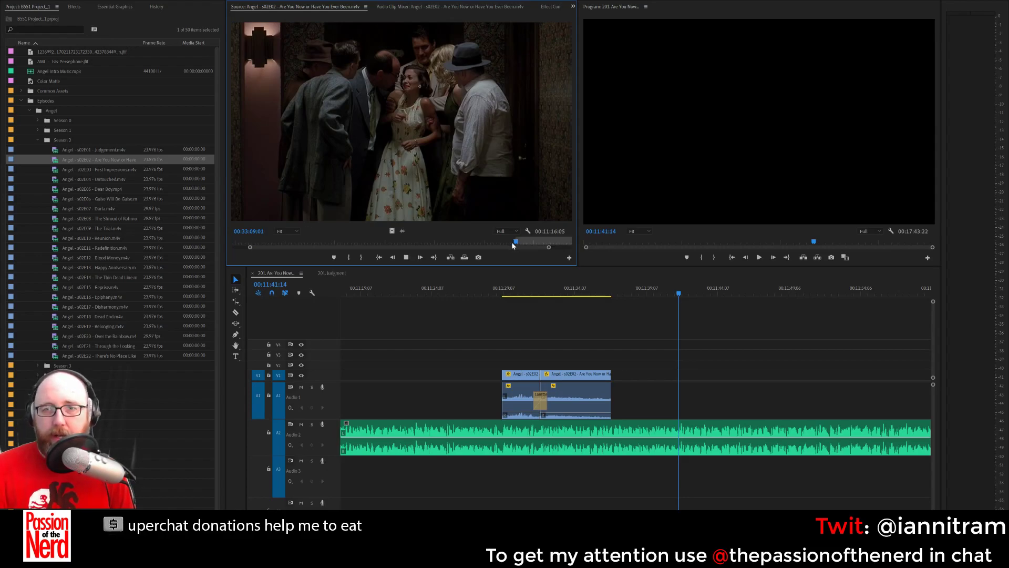
key(space)
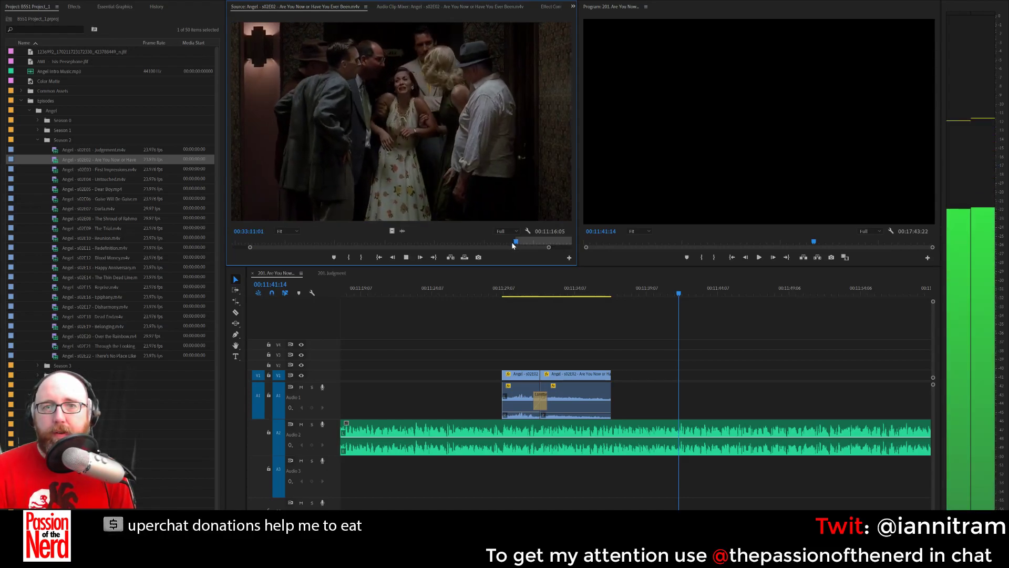
key(space)
key(i)
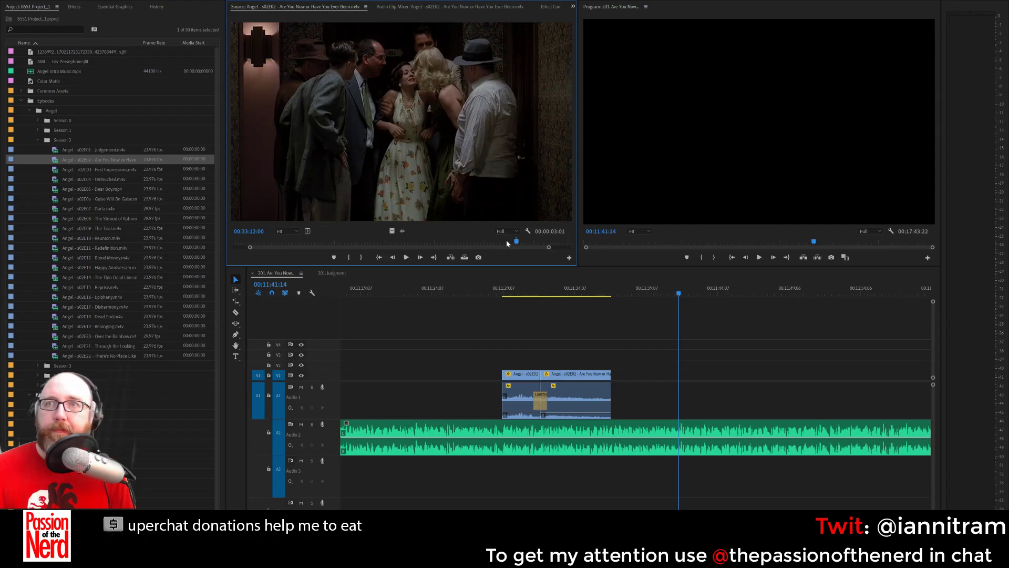
Place the crowd shot on V1 and A1 directly after the hallway clip and extend its end to the playhead at 00:11:41:14.
drag(463, 115, 678, 376)
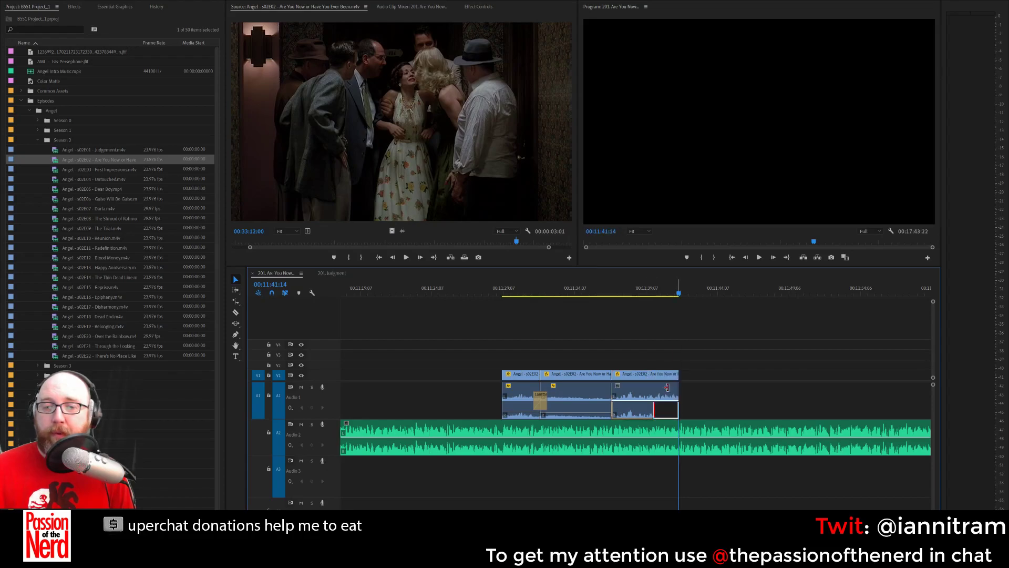
drag(643, 408, 633, 408)
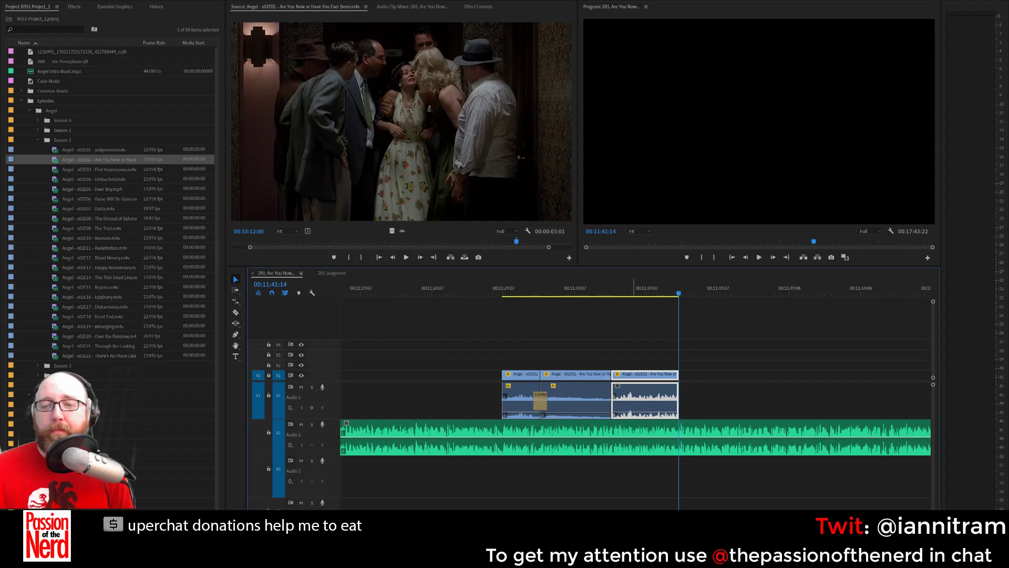
Add an audio-only crossfade between the hallway and crowd clips and save the project.
click(613, 401)
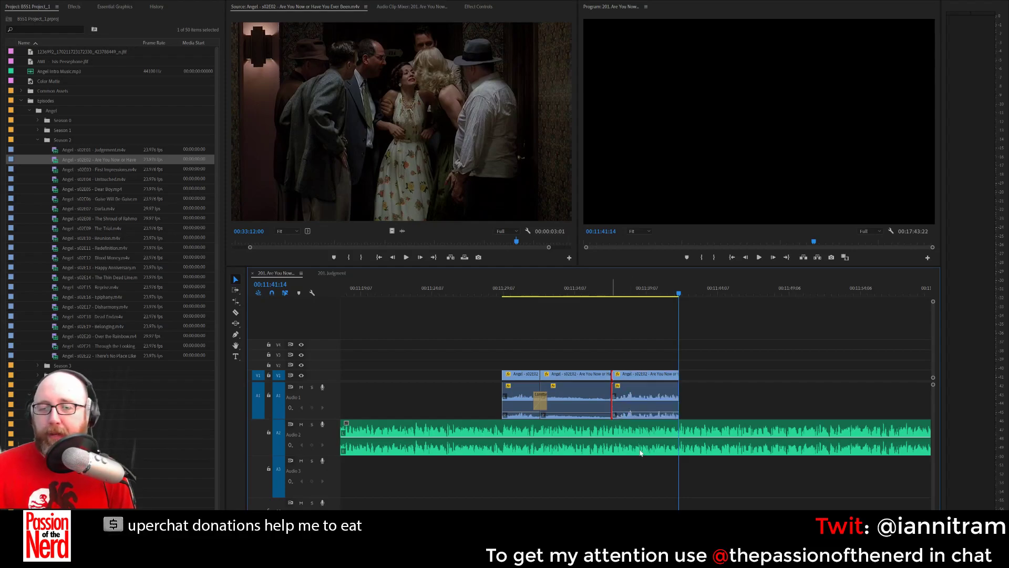
key(shift+d)
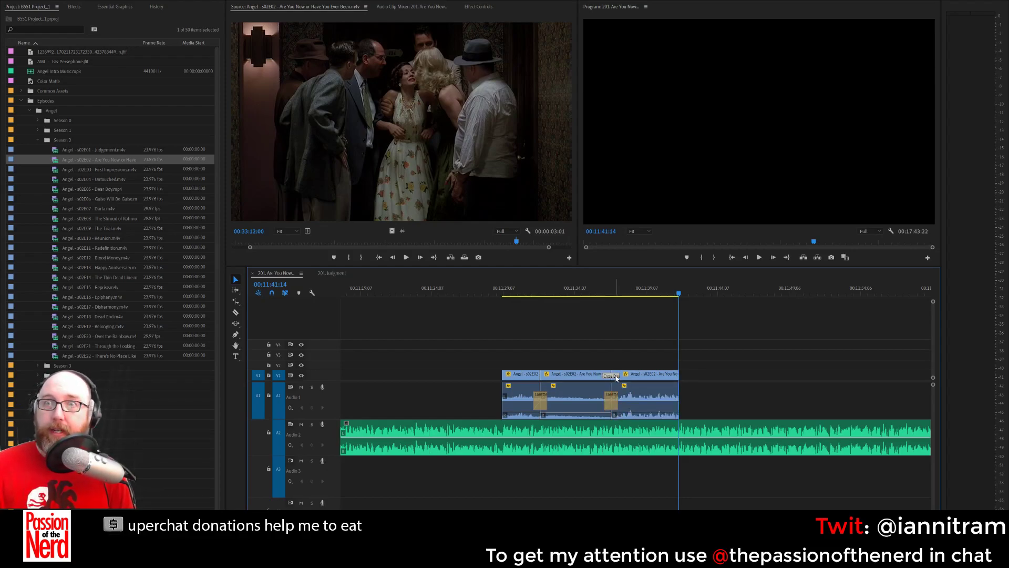
key(ctrl+s)
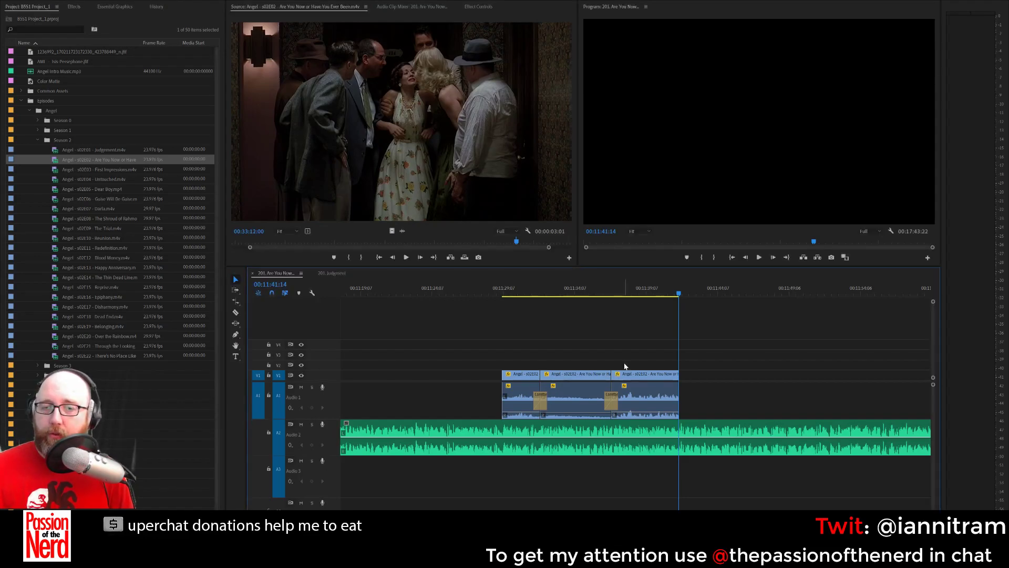
Play the three placed clips against the narration from 00:11:30:07 to 00:11:42:12 to check the timing.
click(520, 294)
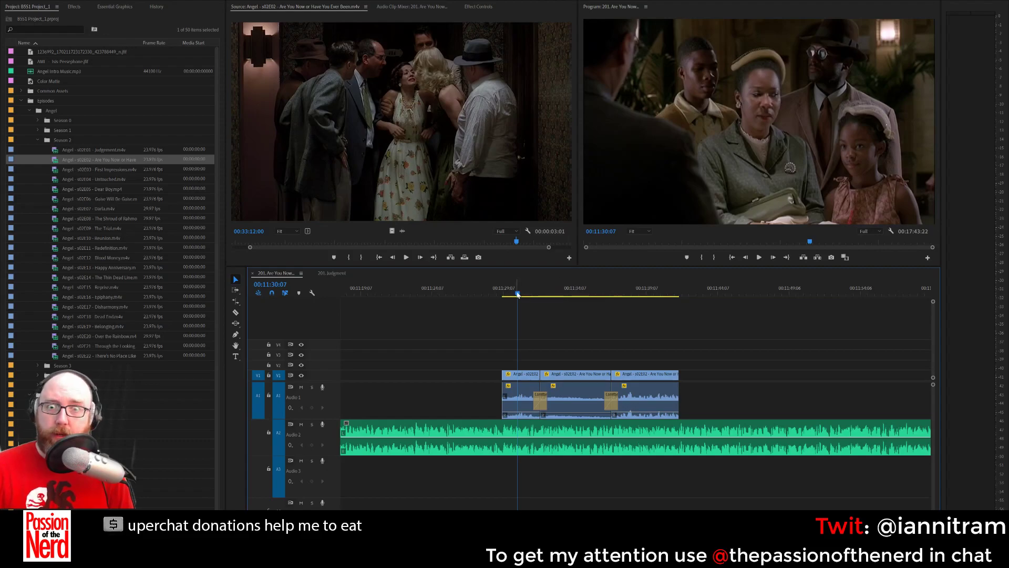
key(space)
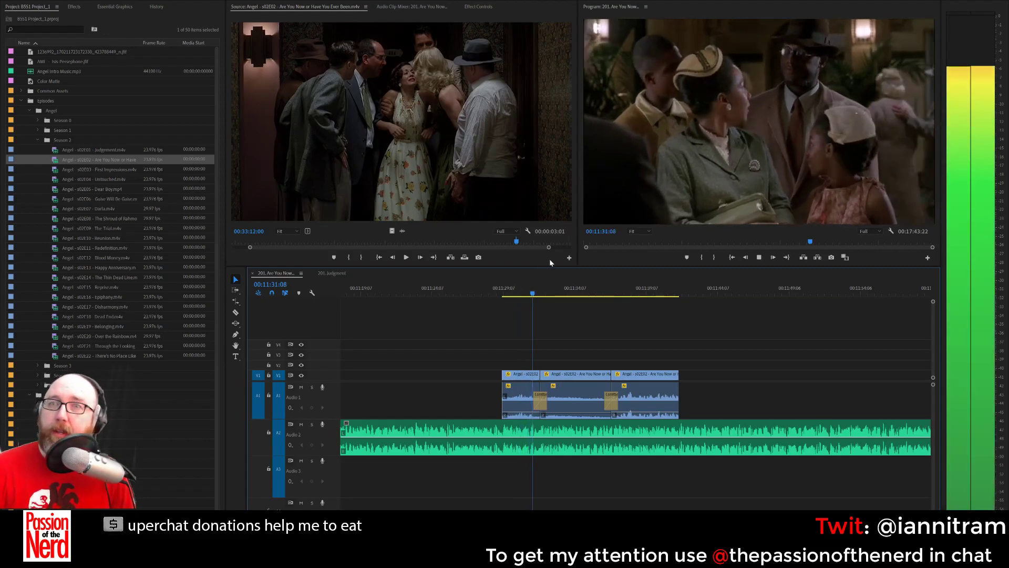
key(space)
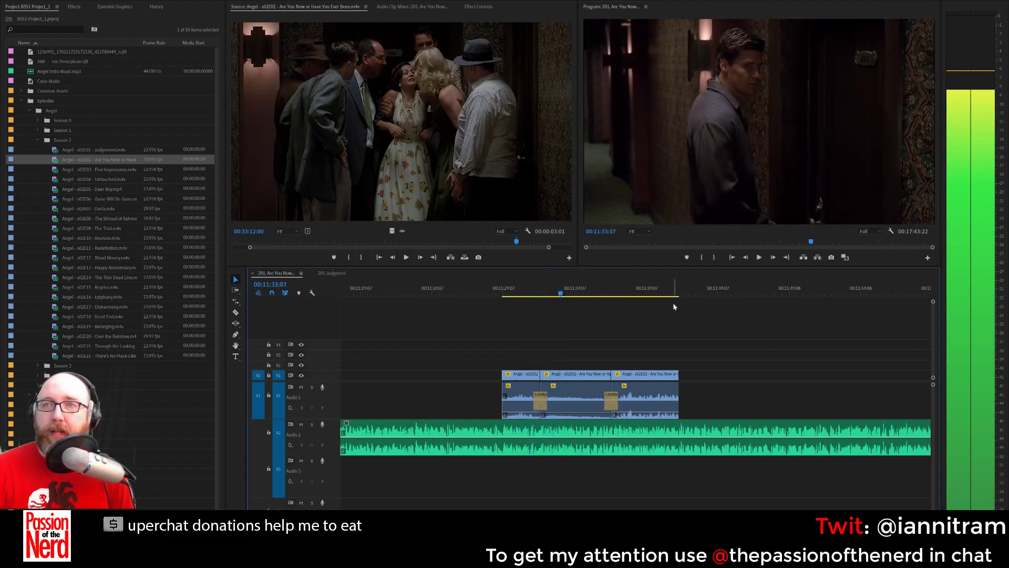
key(space)
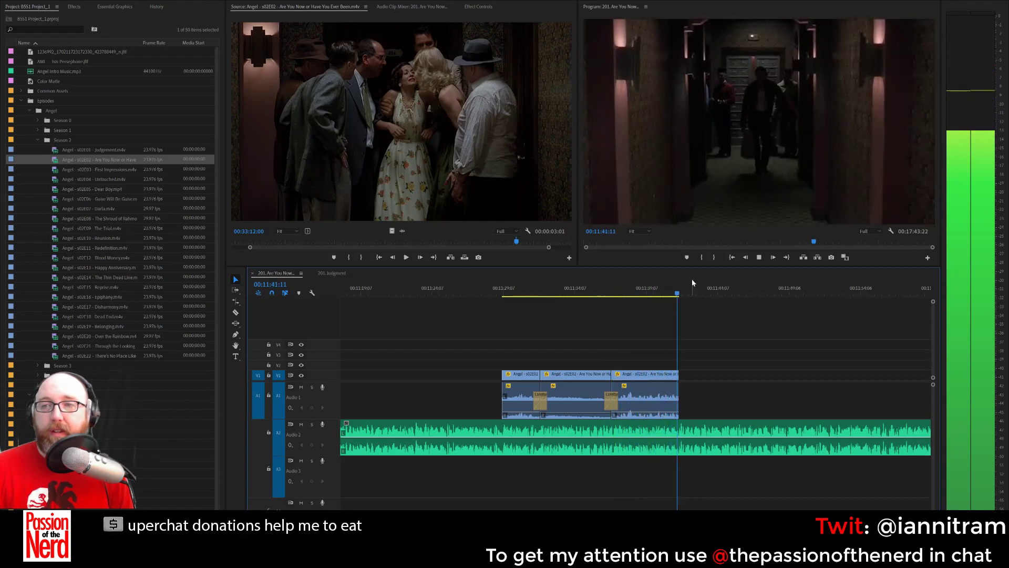
key(space)
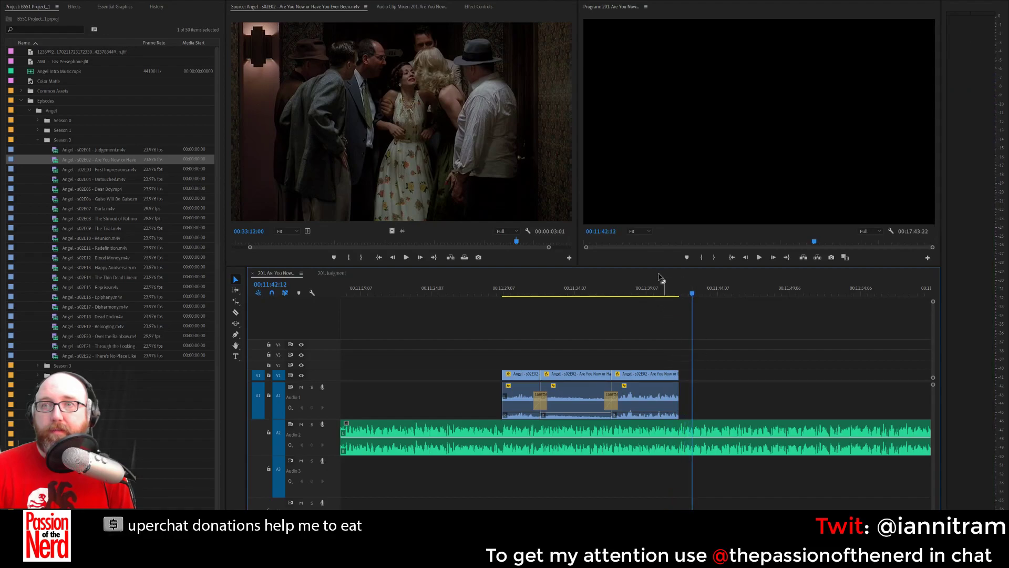
Replay the end of the crowd clip with the narration and extend the clip's end to 00:11:42:14.
click(651, 289)
key(space)
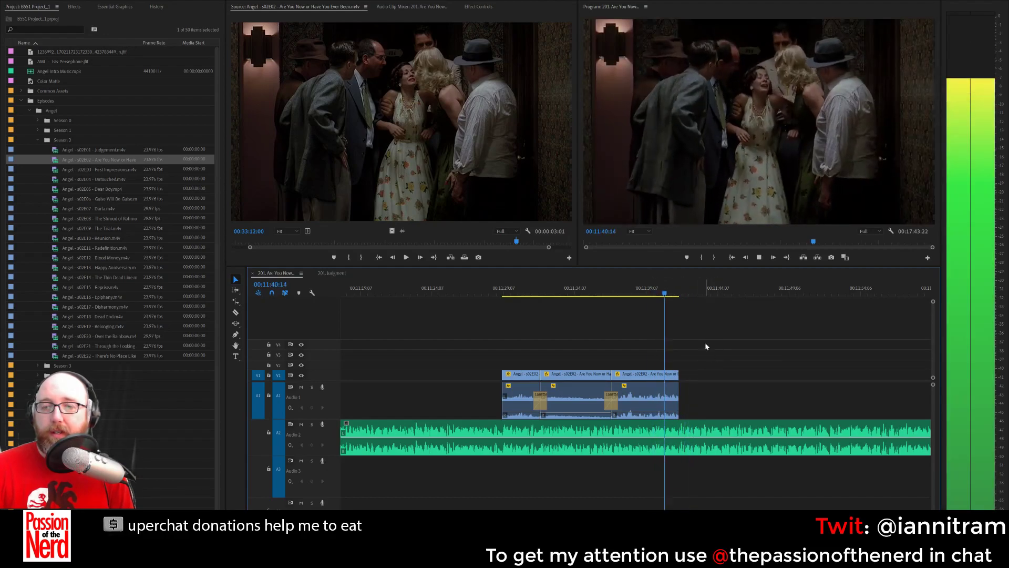
mouse_move(679, 375)
mouse_down()
mouse_move(709, 376)
mouse_move(694, 377)
mouse_up()
key(space)
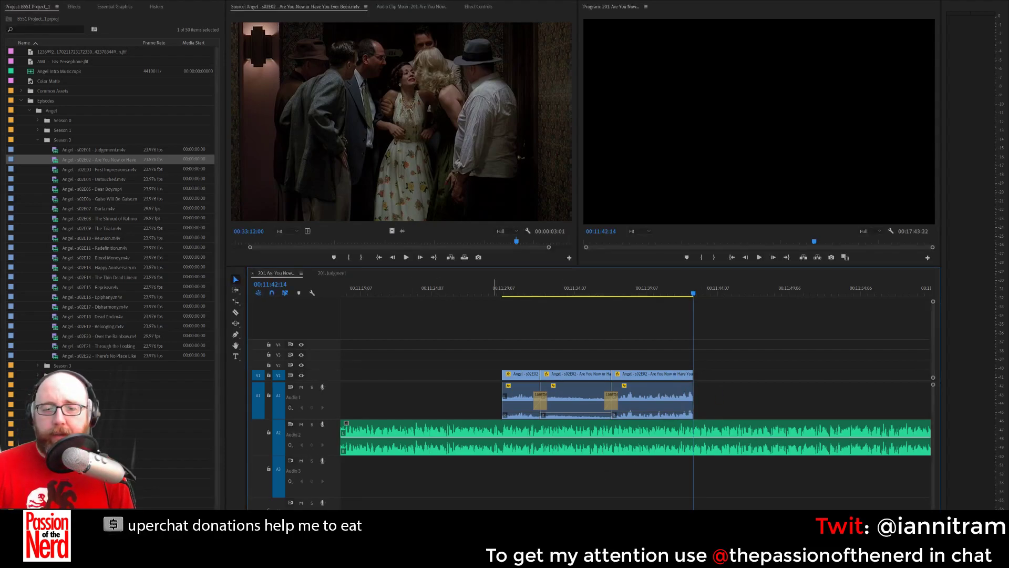
Trim the narration clip on A2 back to the end of its waveform and close the gap before the next narration clip.
key(minus)
scroll(714, 442, down, 4)
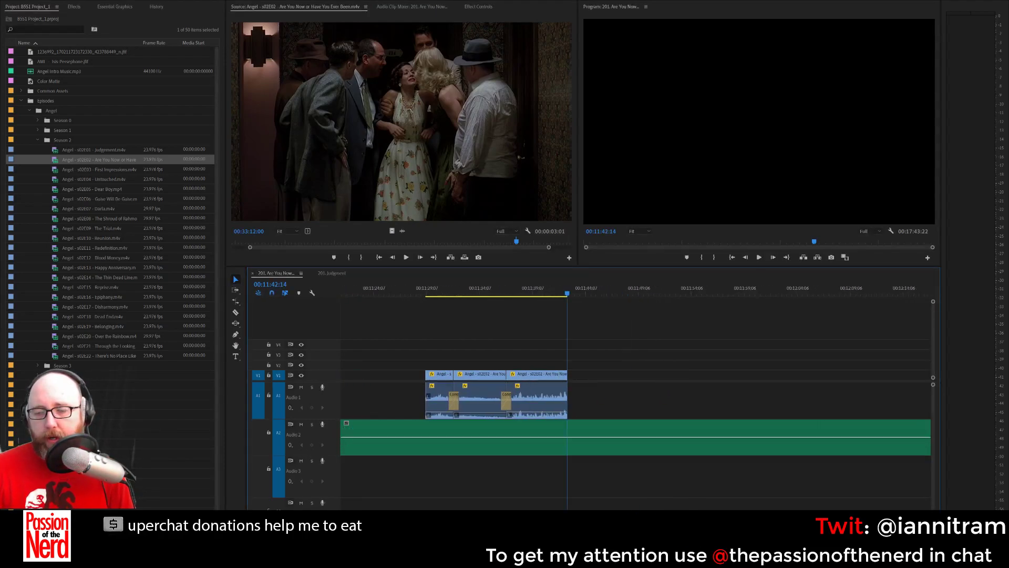
key(space)
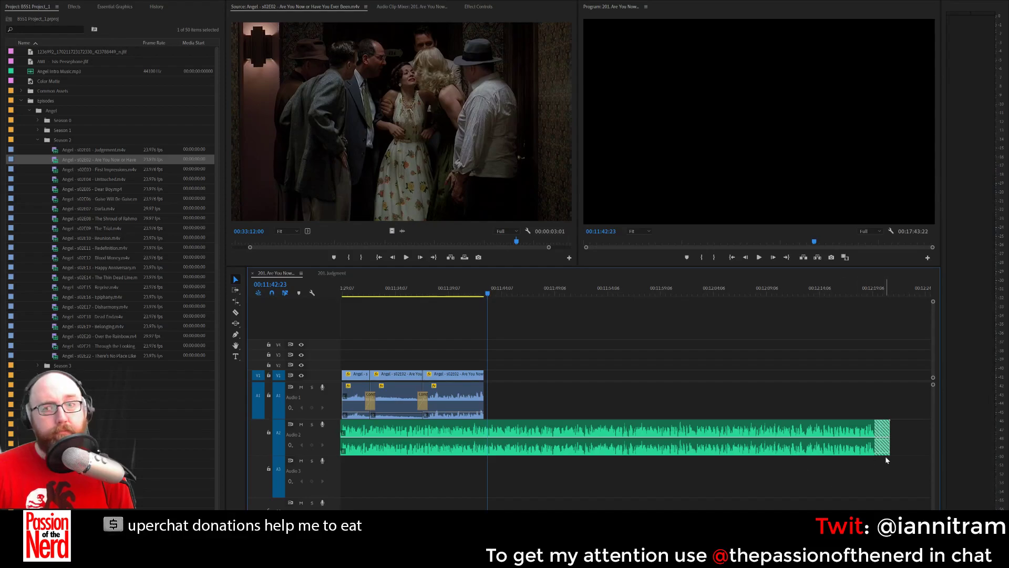
drag(891, 447, 878, 454)
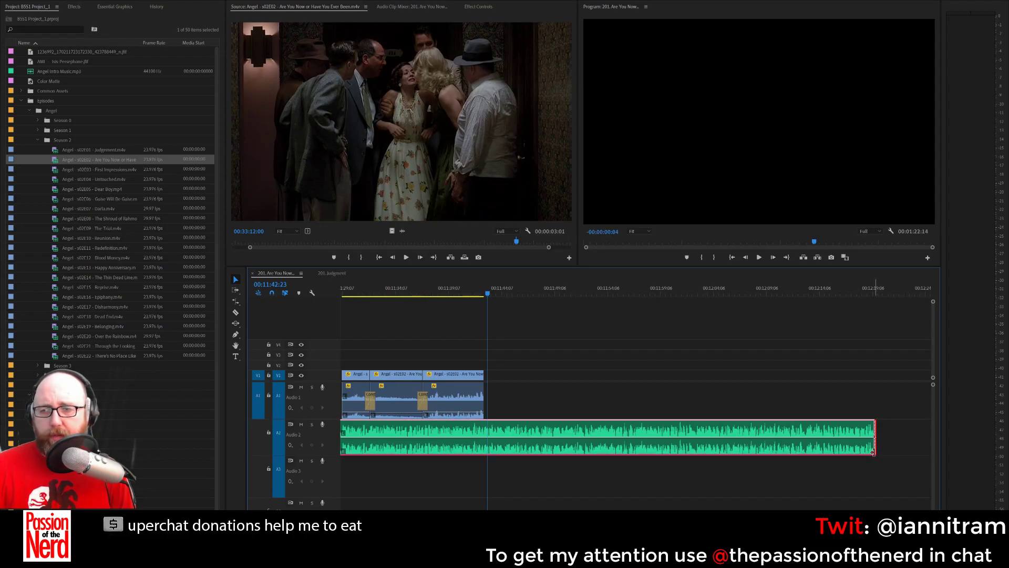
click(888, 449)
key(Delete)
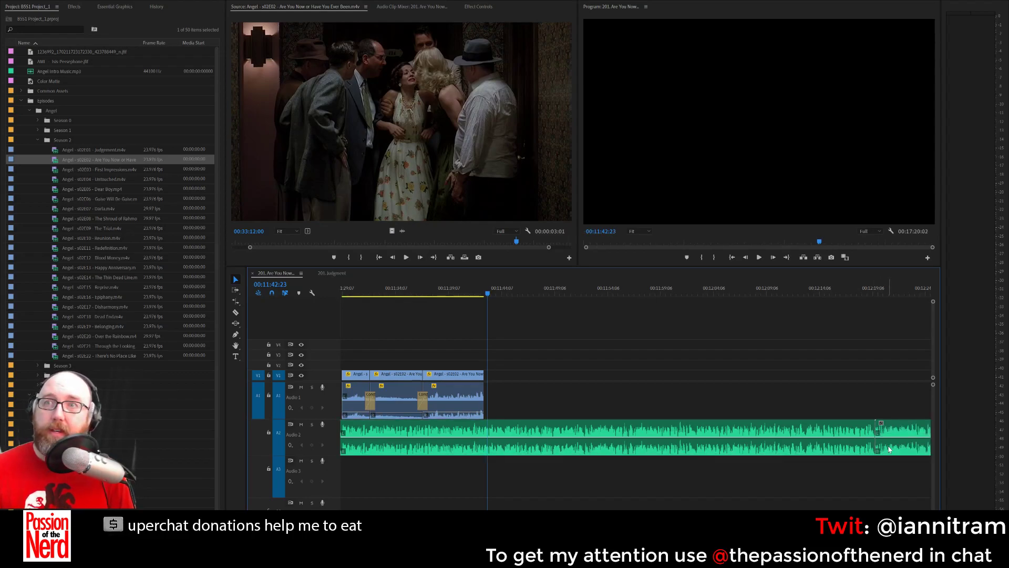
Play the narration from 00:11:42:23 to 00:11:53:18 to find where the next footage is needed.
key(space)
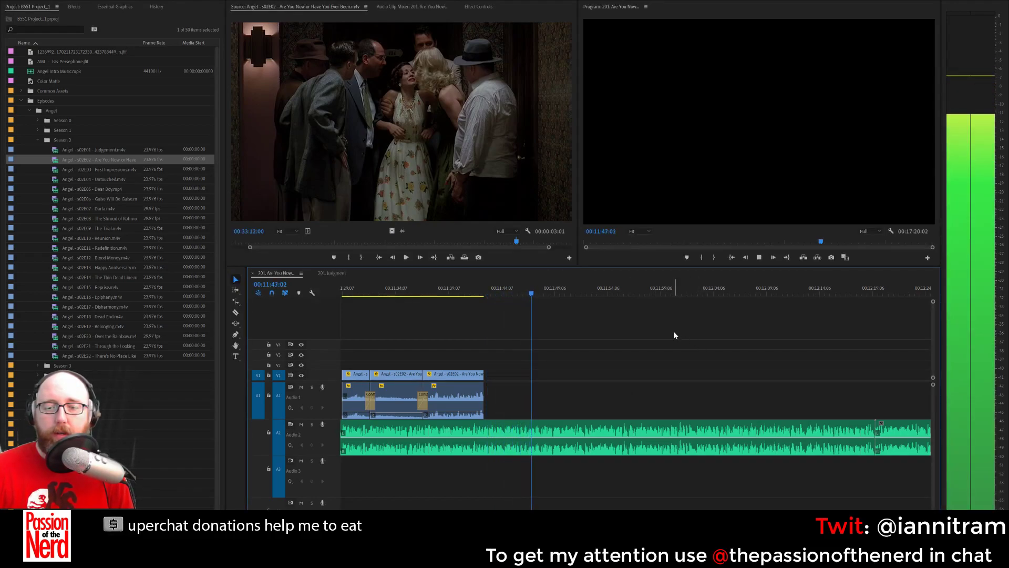
key(space)
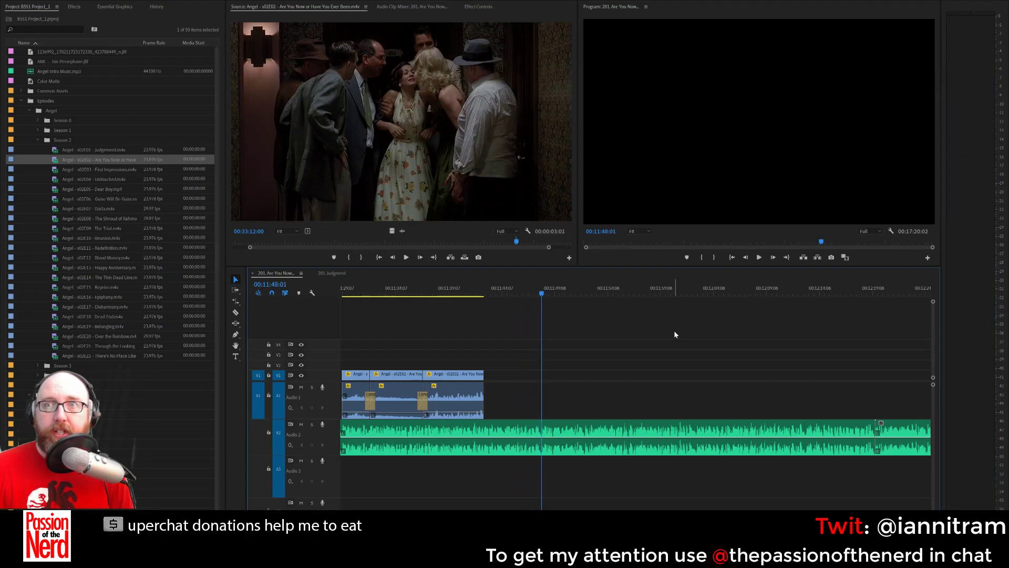
key(space)
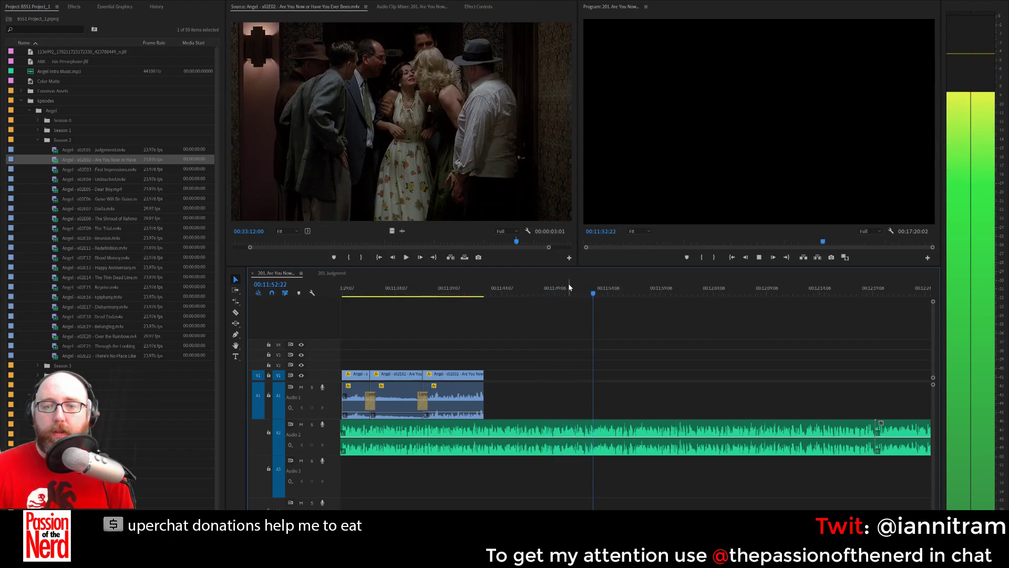
key(space)
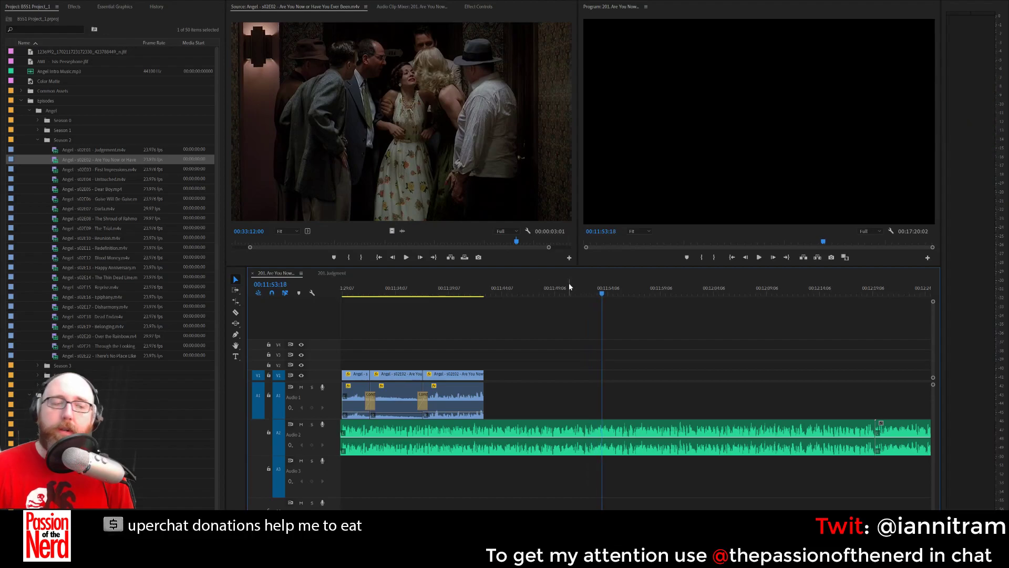
Collapse the Angel and Buffy bins under Episodes after checking the Exports bin.
click(30, 112)
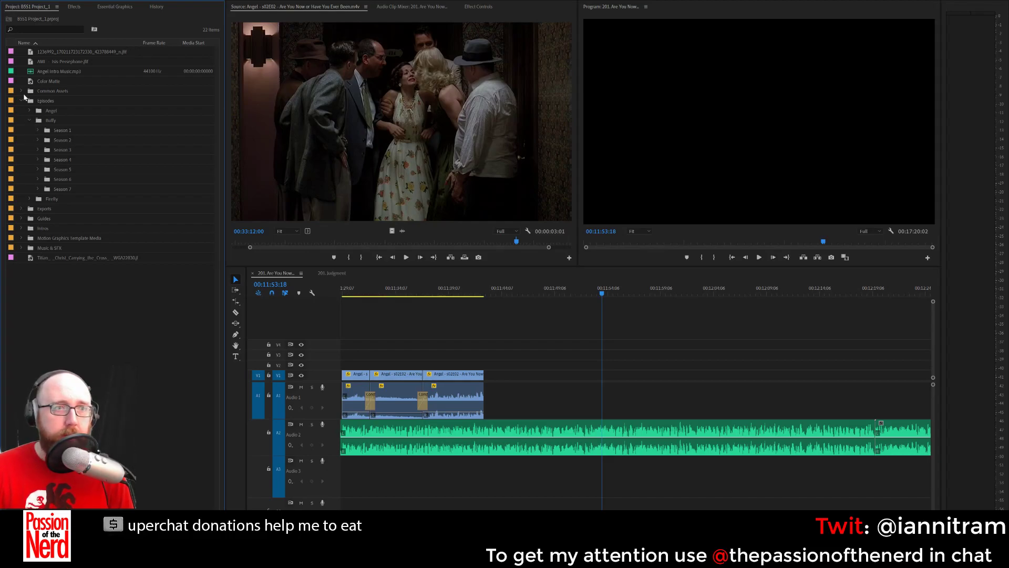
click(22, 209)
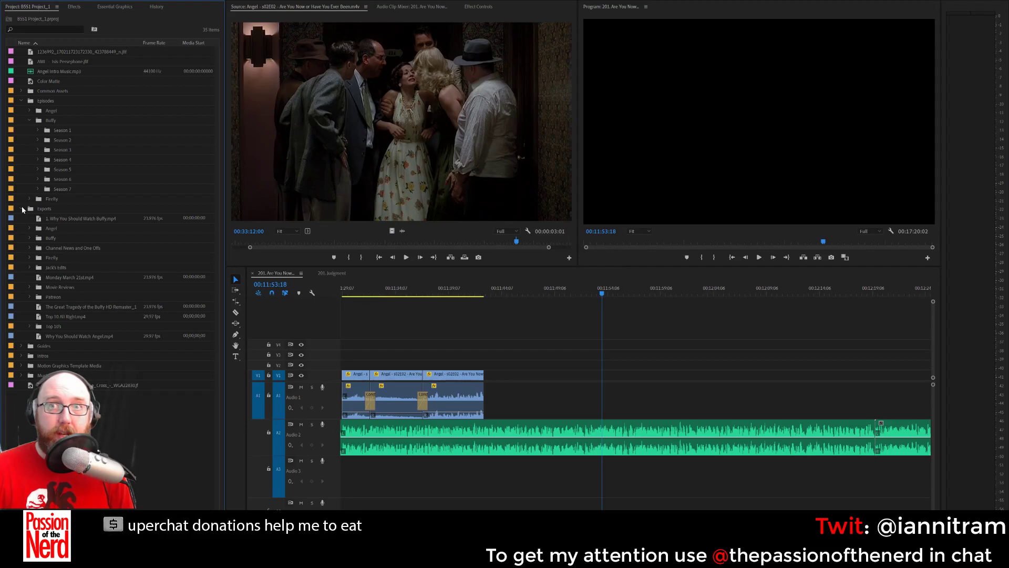
click(22, 209)
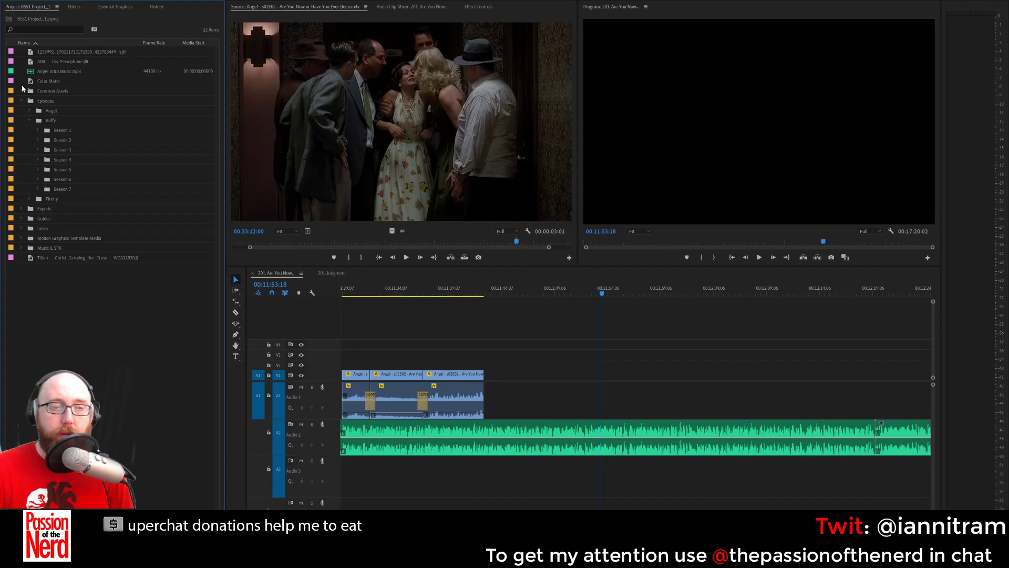
click(30, 120)
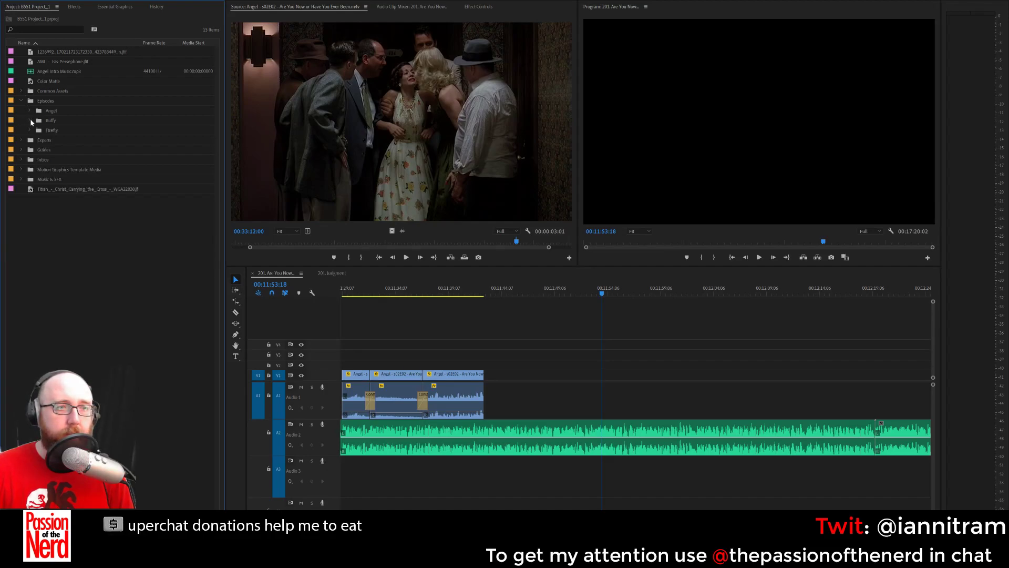
Load the Edward R. Murrow report on Senator McCarthy video from the B Roll bin of Angel guide 202 into the source viewer.
click(21, 150)
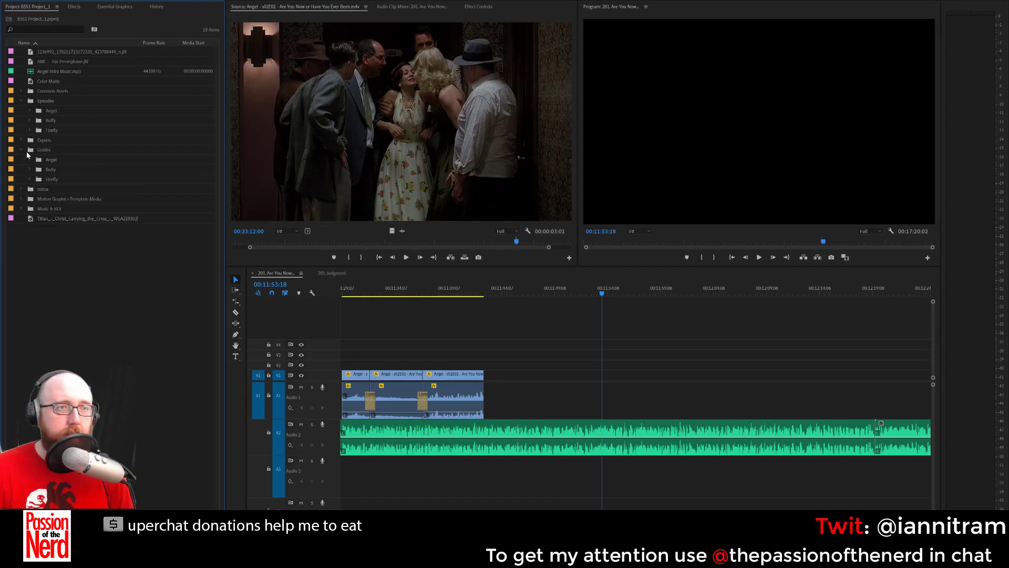
click(30, 160)
click(38, 169)
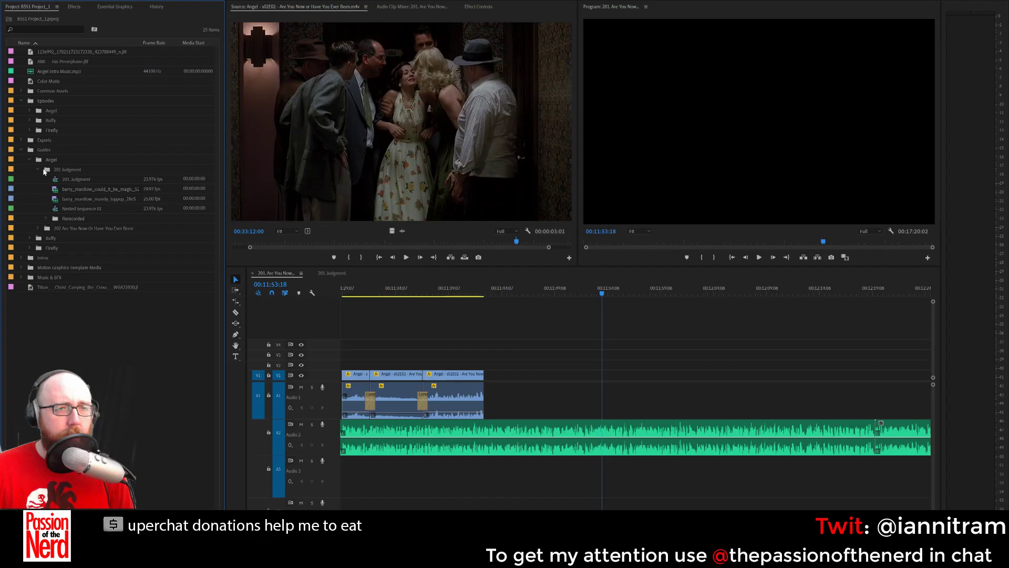
click(38, 170)
click(38, 179)
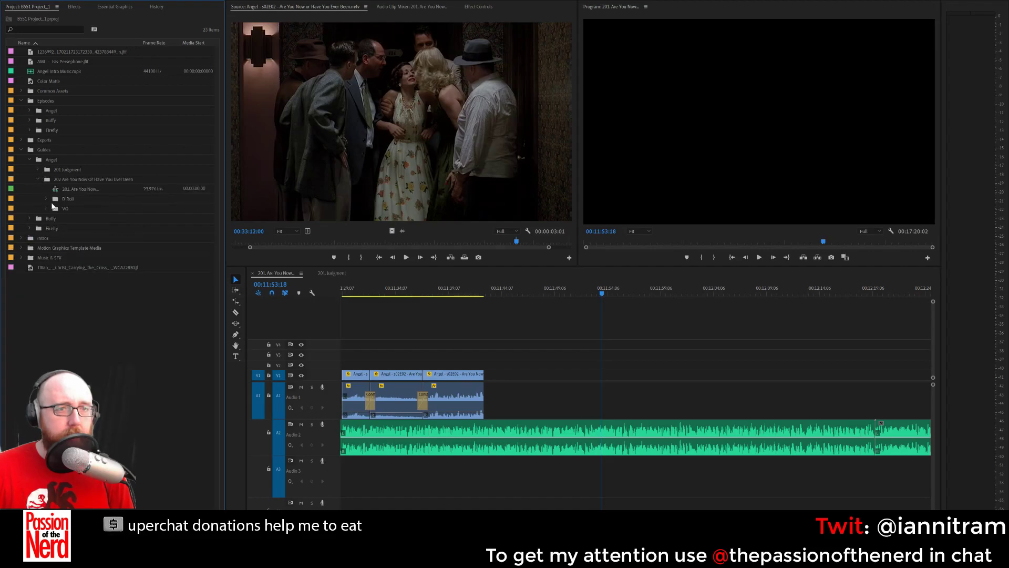
click(47, 199)
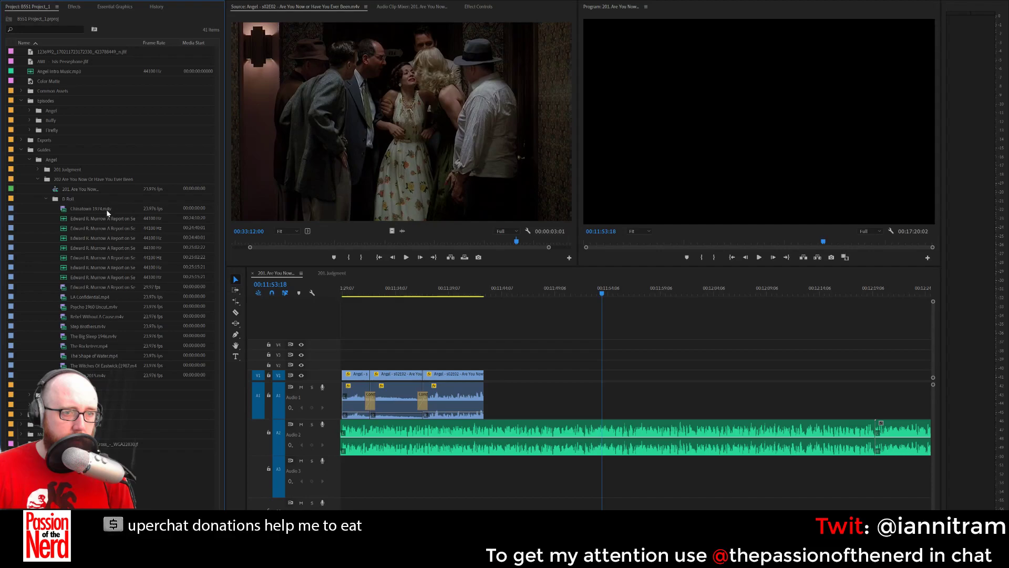
double_click(89, 286)
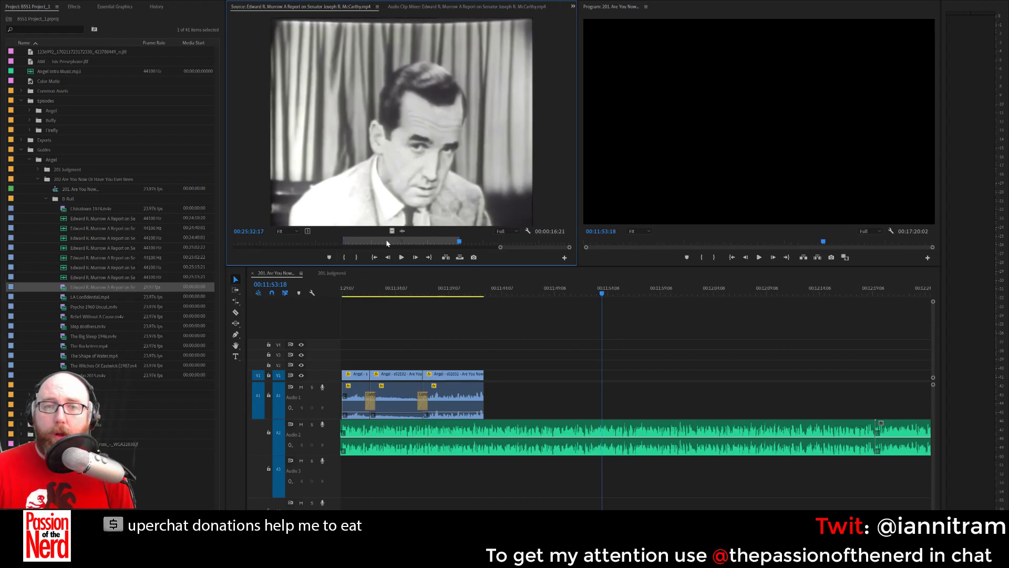
Place the Murrow hearing footage from 00:17:46:16 to 00:17:53:00 on V1 at 00:11:53:18 and lower its audio level.
click(373, 242)
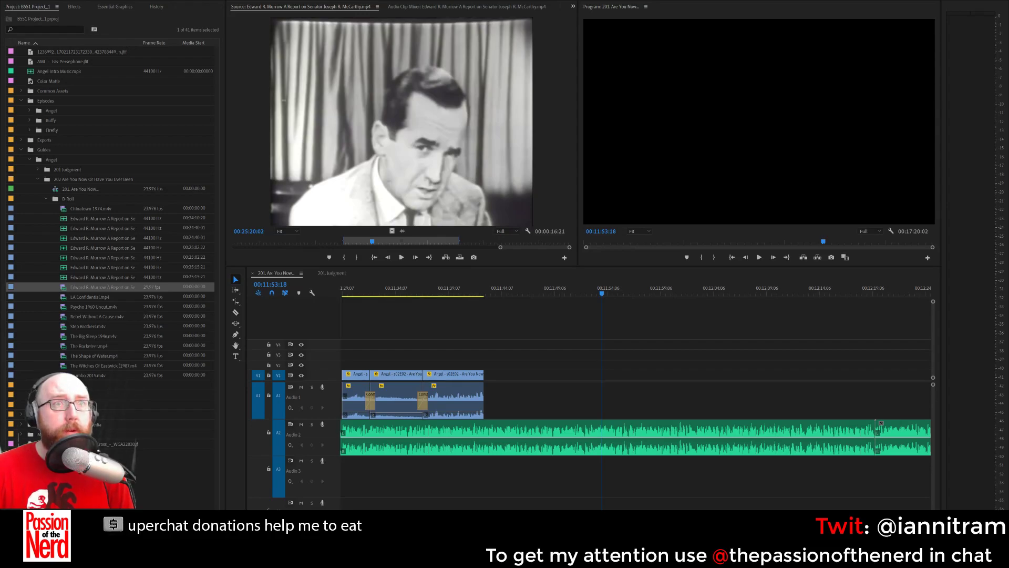
drag(372, 242, 291, 242)
drag(502, 250, 500, 248)
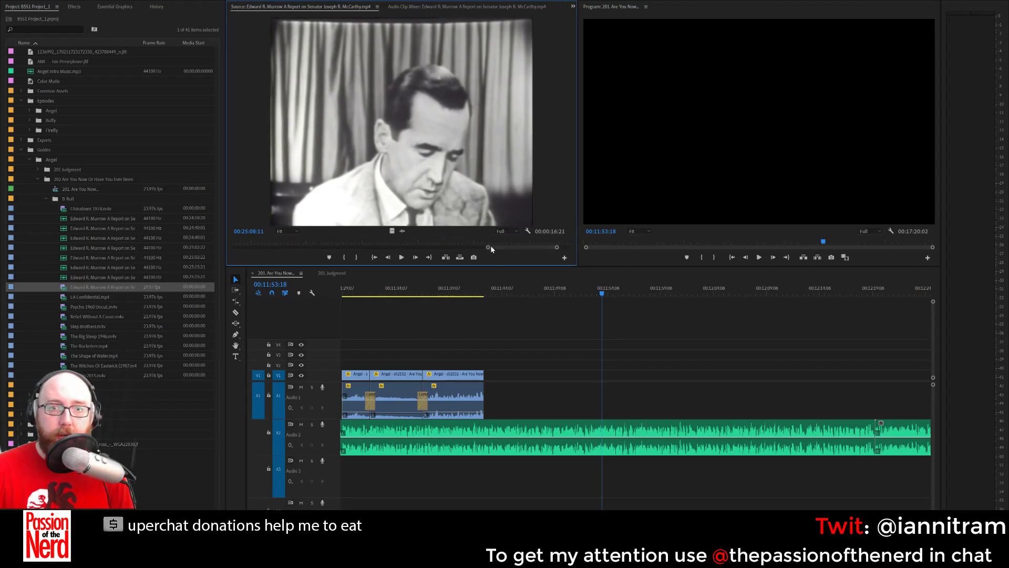
drag(489, 247, 148, 270)
drag(260, 242, 465, 243)
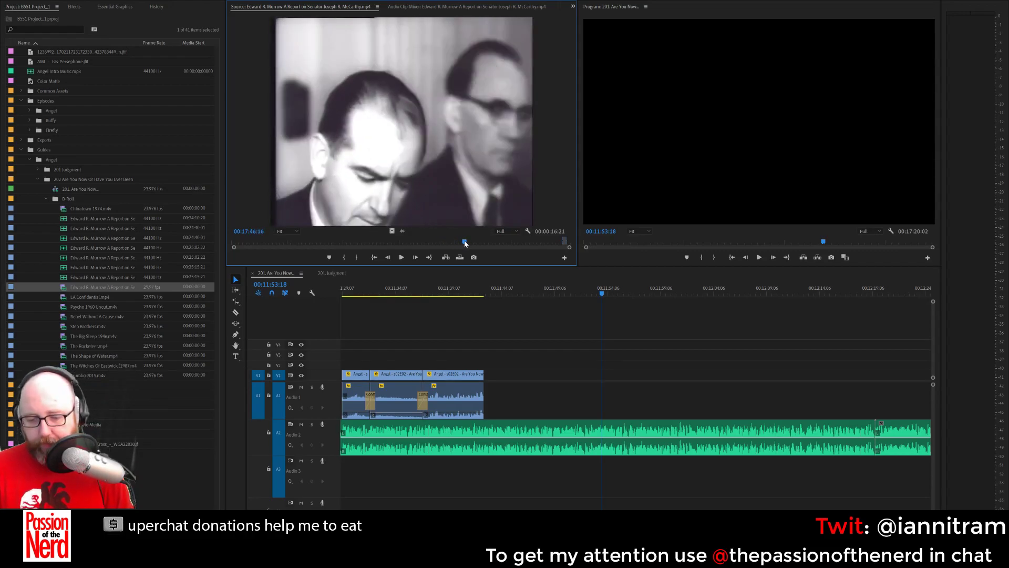
key(space)
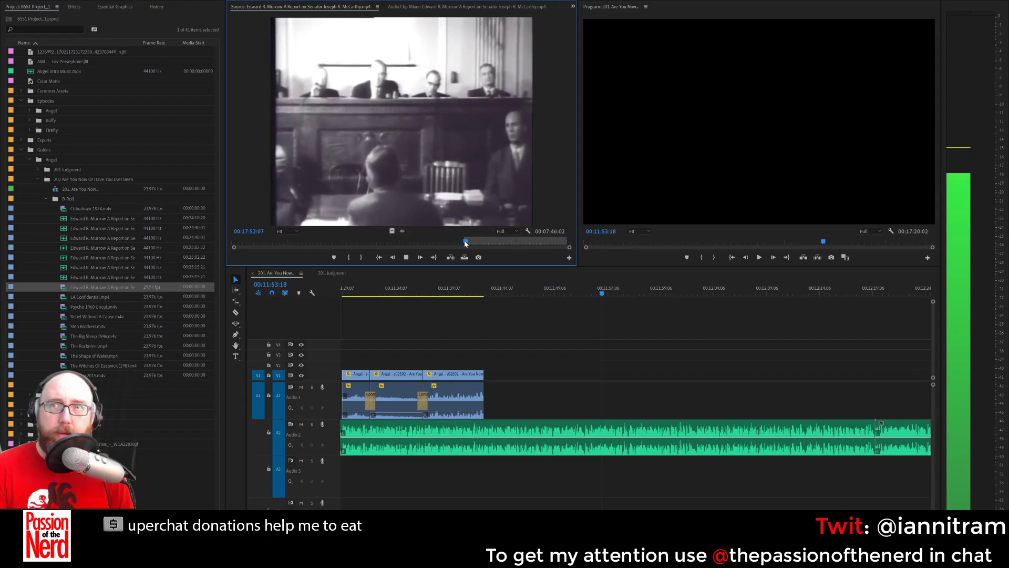
key(o)
key(space)
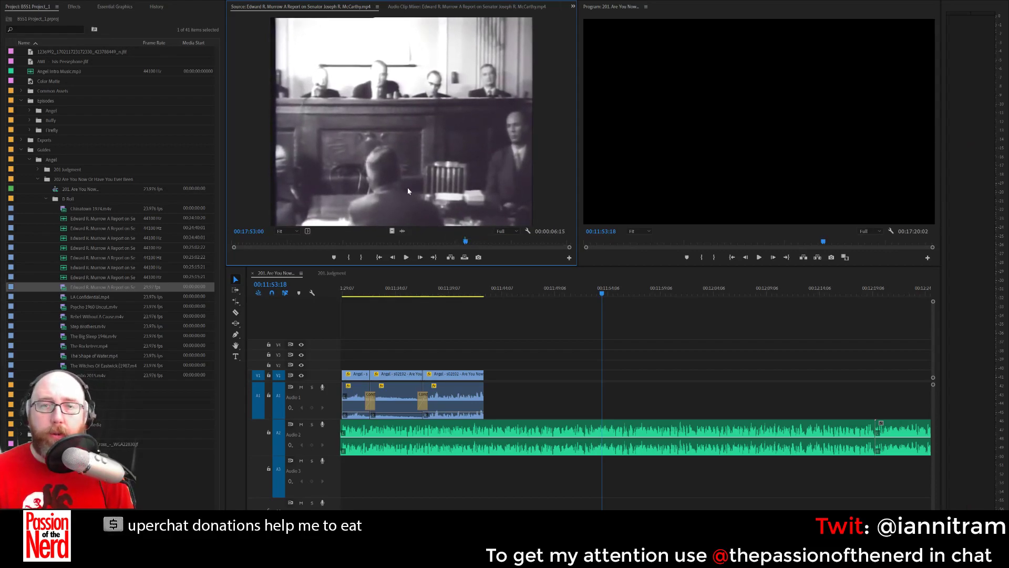
drag(407, 188, 618, 399)
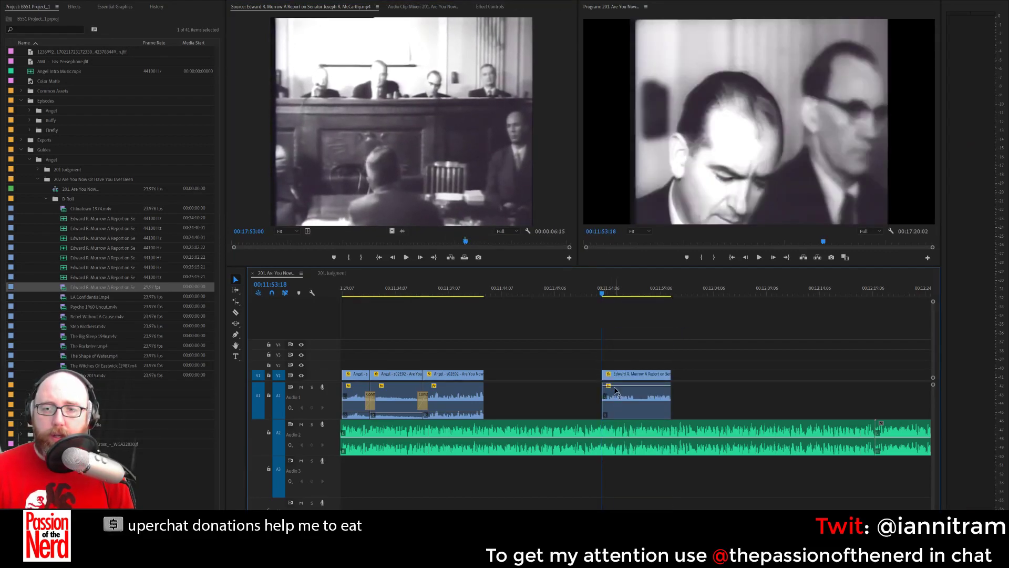
click(617, 390)
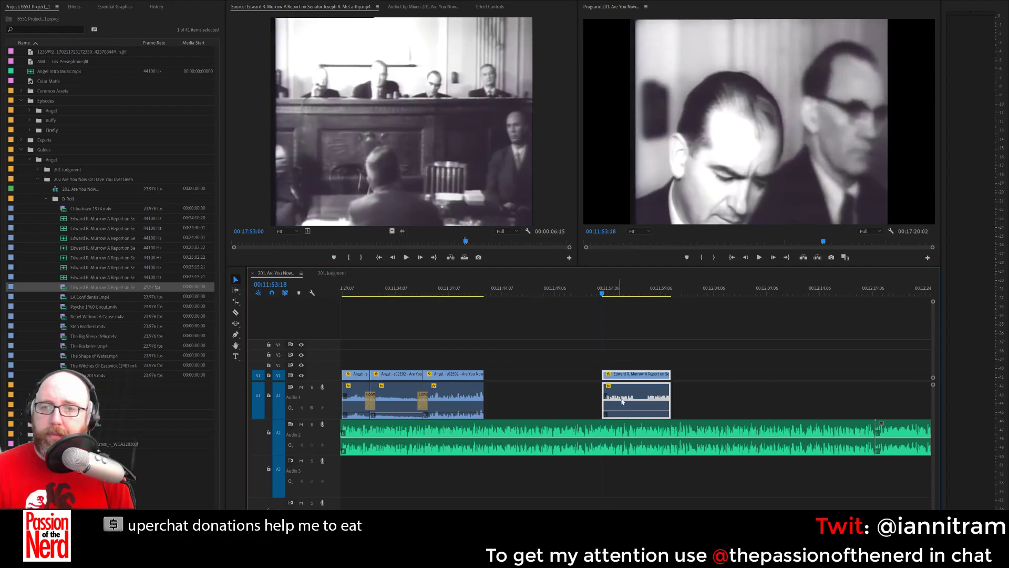
Play the narration past the hearing clip to 00:12:02:16.
click(567, 336)
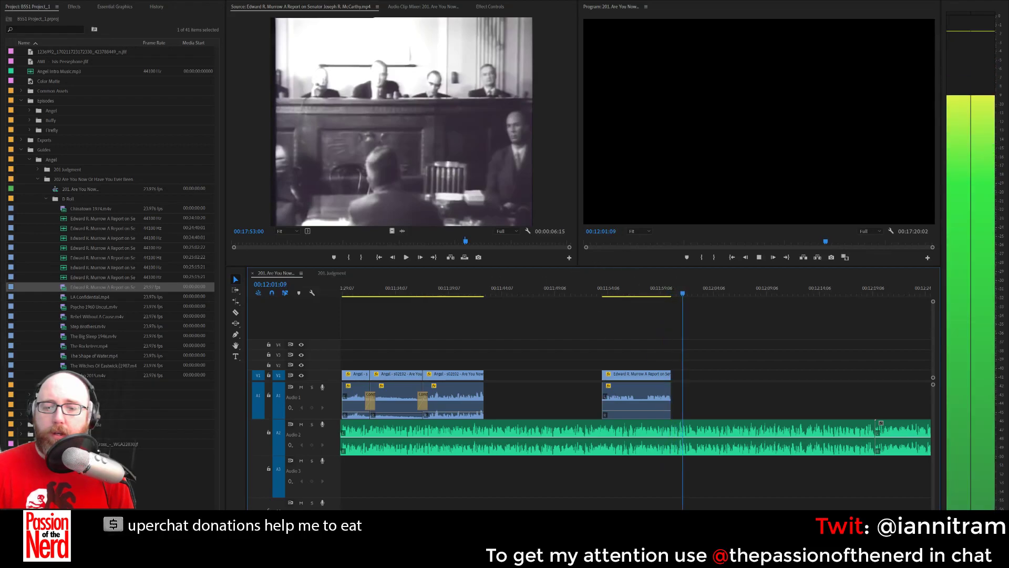
scroll(635, 400, down, 3)
key(space)
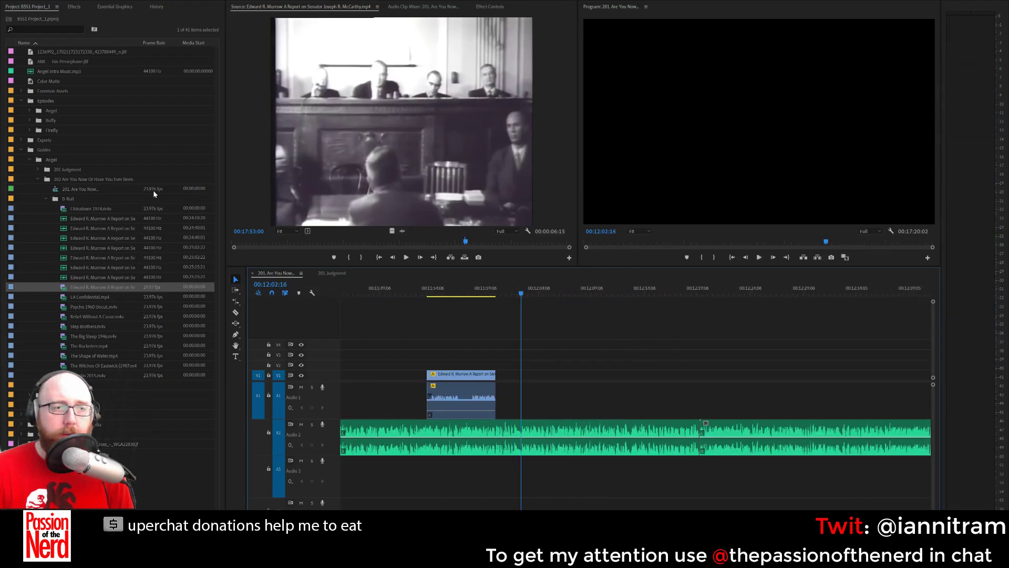
Mark the source shot of the podium speaker from 00:02:04:16 to 00:02:08:28 and place it on V1 before the hearing clip, at about 00:11:47.
drag(471, 242, 259, 240)
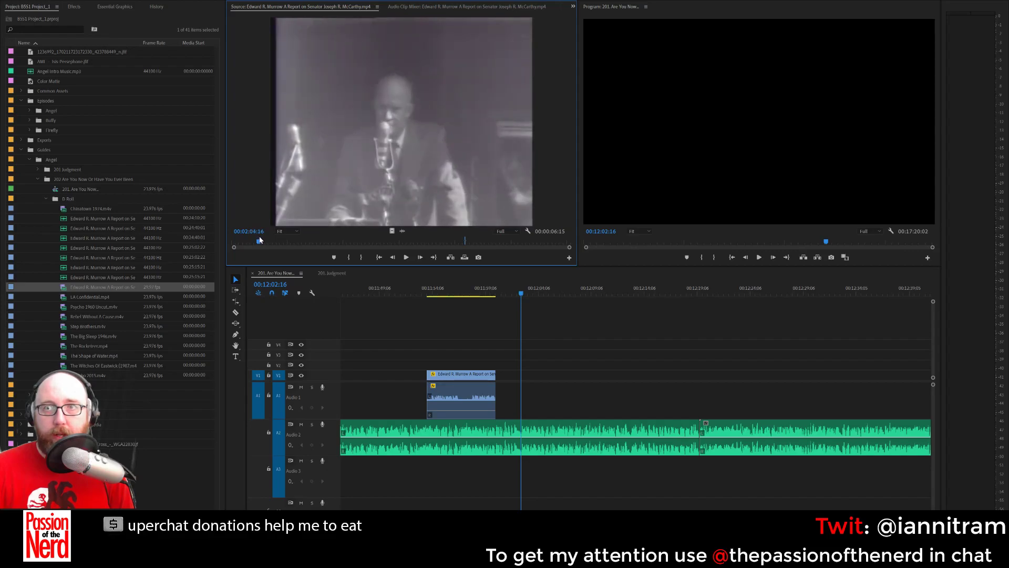
key(i)
key(space)
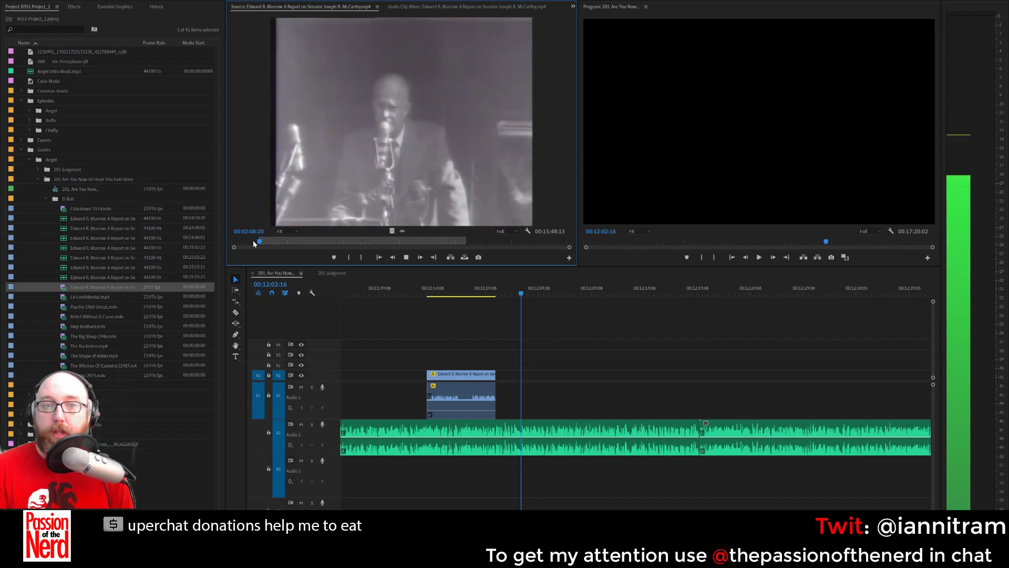
key(space)
key(o)
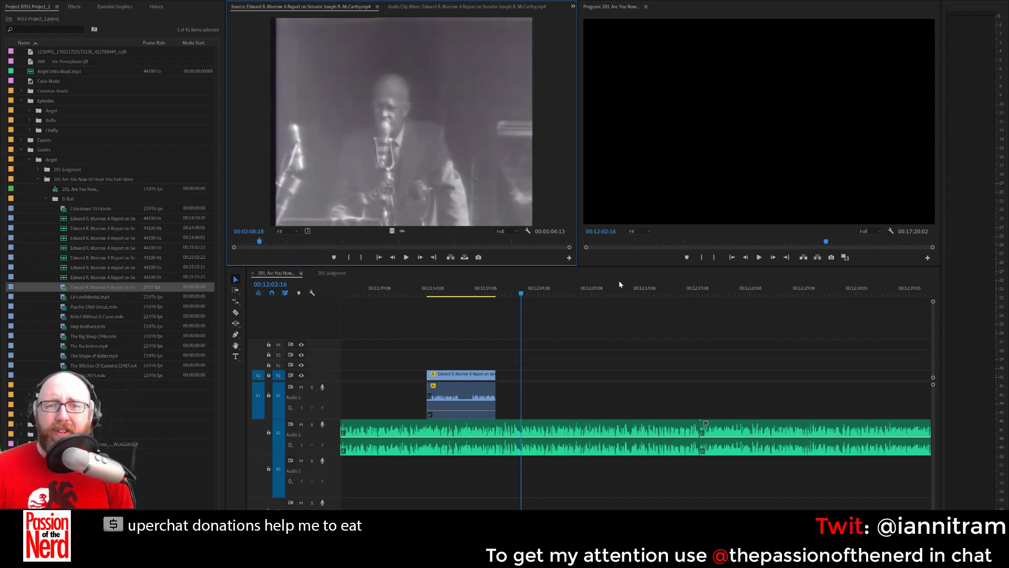
drag(619, 284, 362, 397)
Place the McCarthy microphone close-up starting at source time 00:00:48:26 on V1 at 00:12:02:16 and extend its end to about 00:12:10.
drag(381, 240, 529, 245)
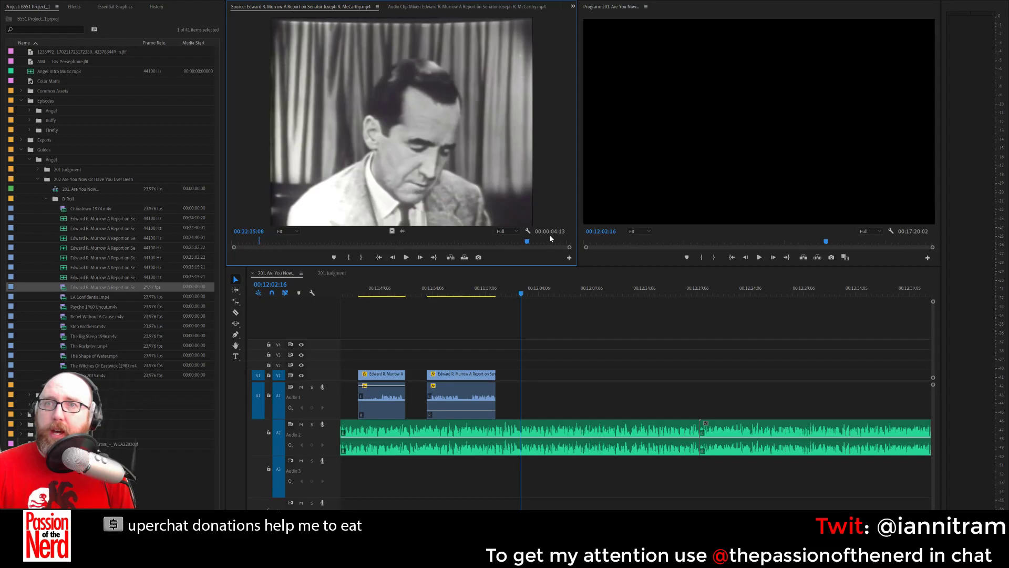
drag(534, 243, 472, 240)
drag(456, 240, 253, 244)
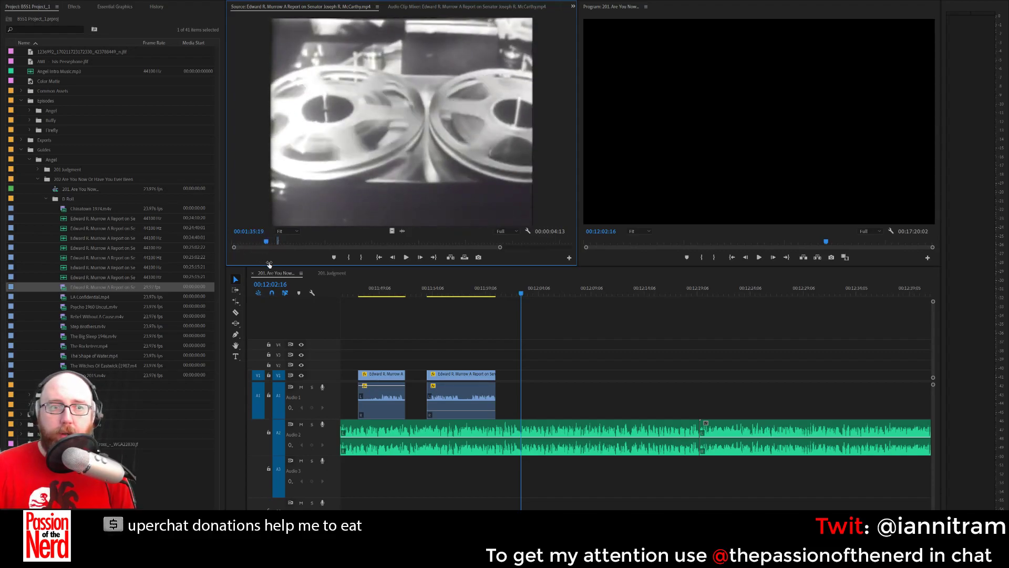
drag(382, 243, 308, 246)
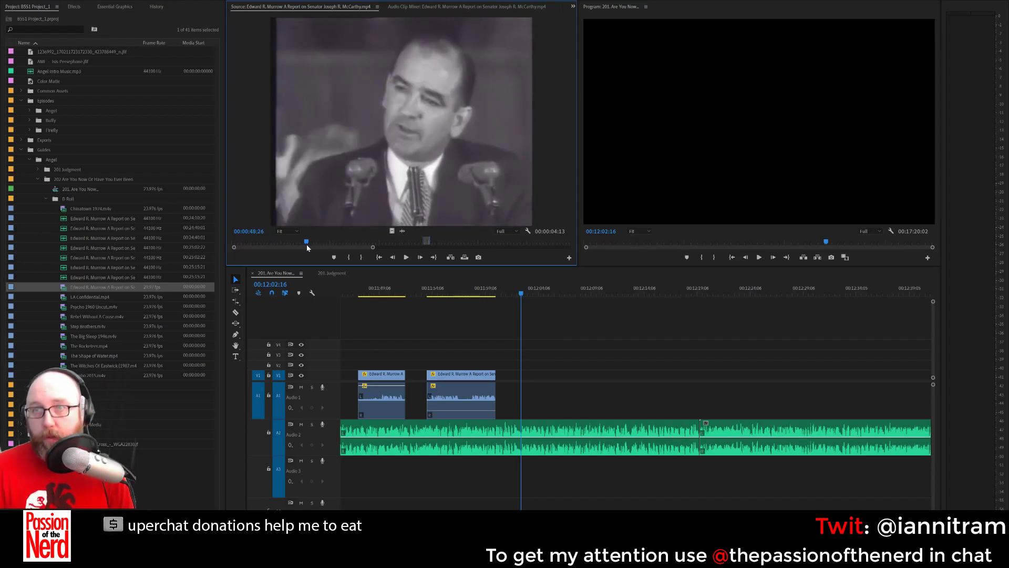
key(i)
key(space)
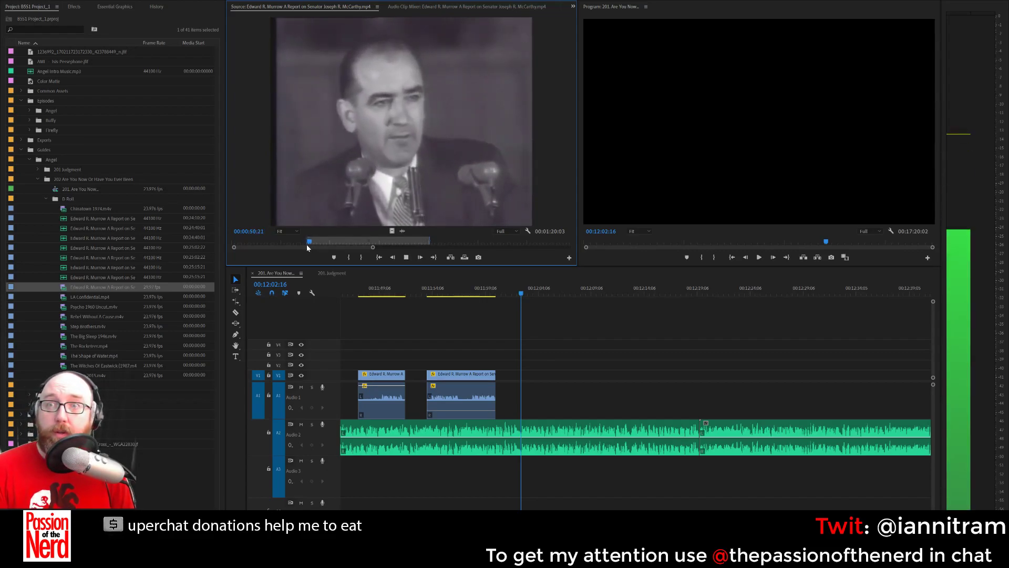
key(o)
key(space)
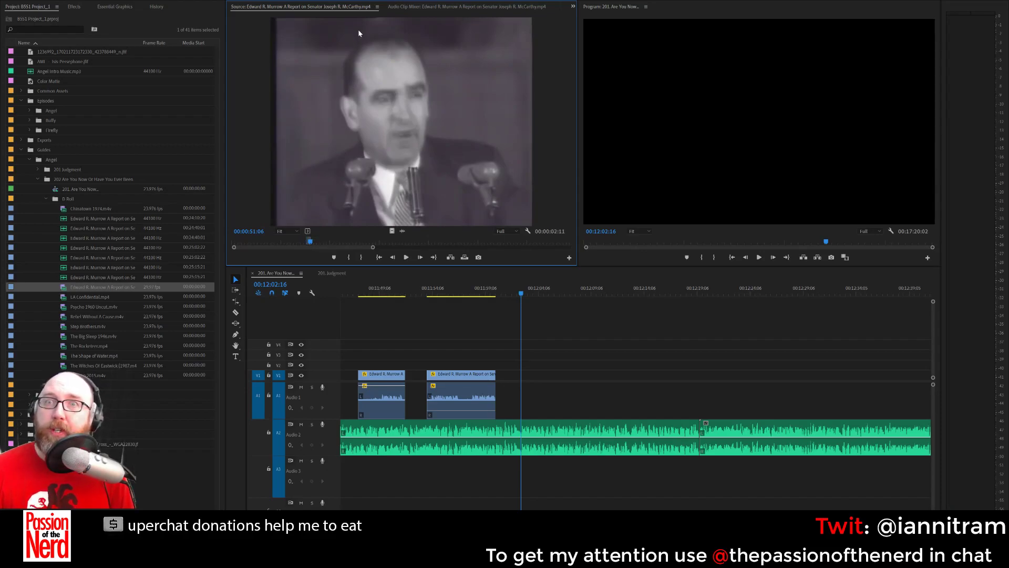
drag(410, 140, 601, 374)
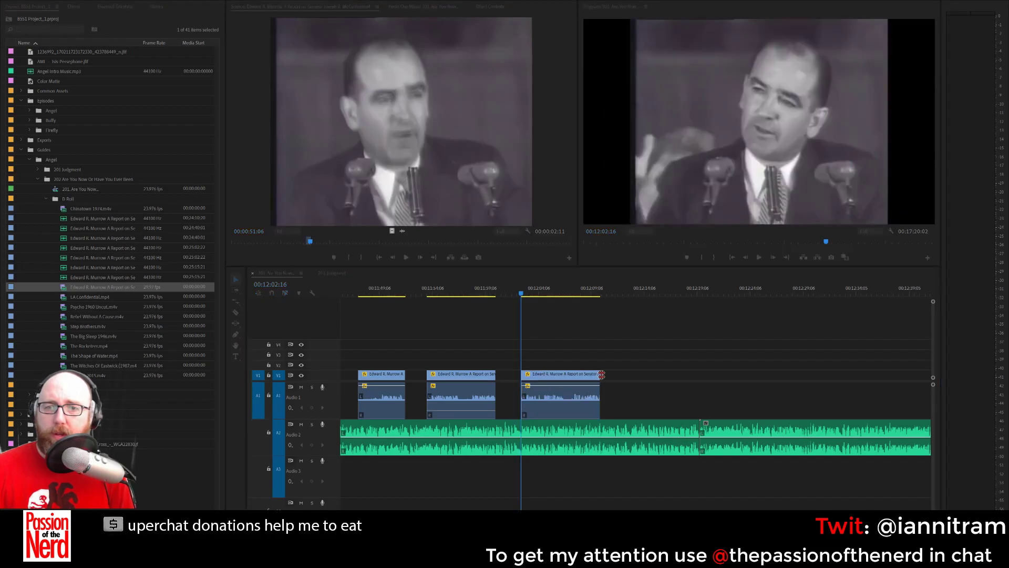
Move the podium speaker clip against the start of the Angel clips at about 00:11:29:07 and crossfade the join.
click(367, 292)
key(space)
scroll(520, 412, up, 4)
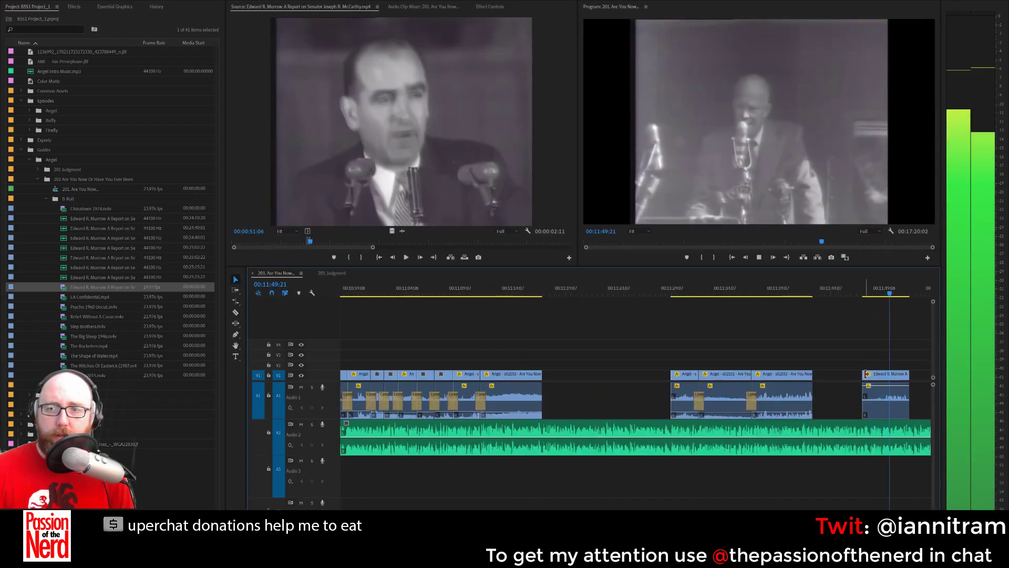
key(space)
drag(725, 386, 657, 379)
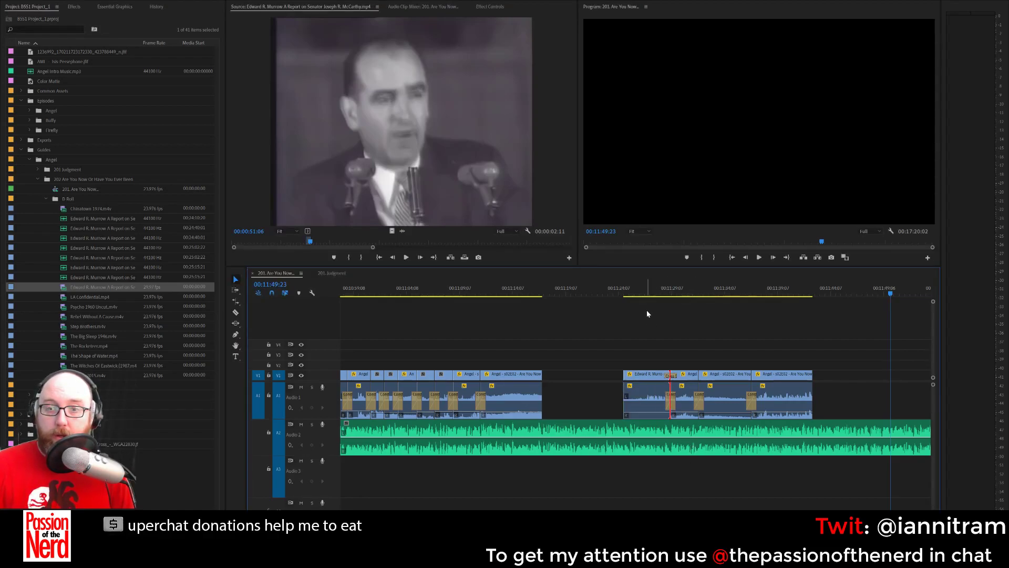
Play the moved podium clip from its start to the crossfade at 00:11:29:07.
click(626, 292)
key(space)
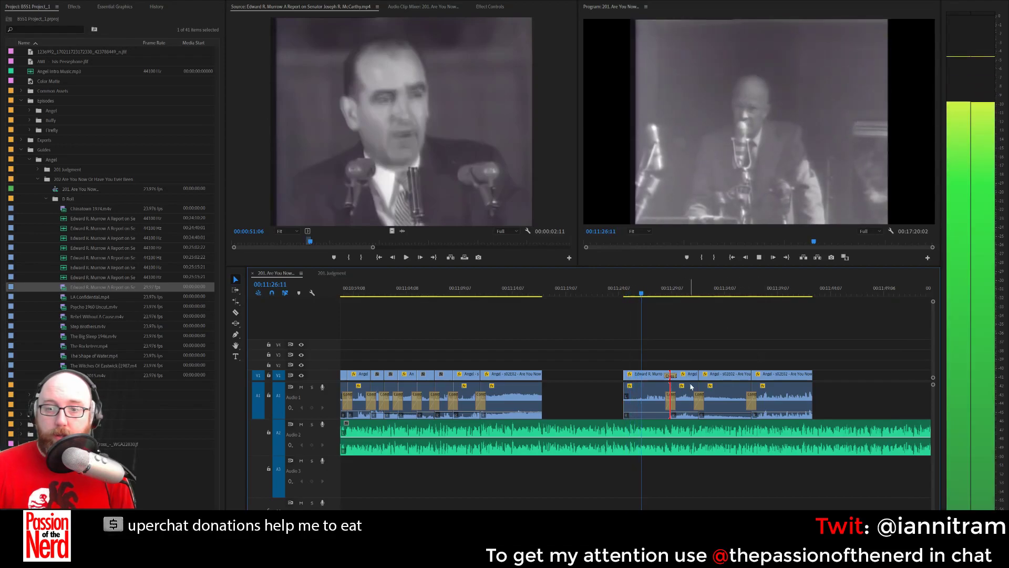
key(space)
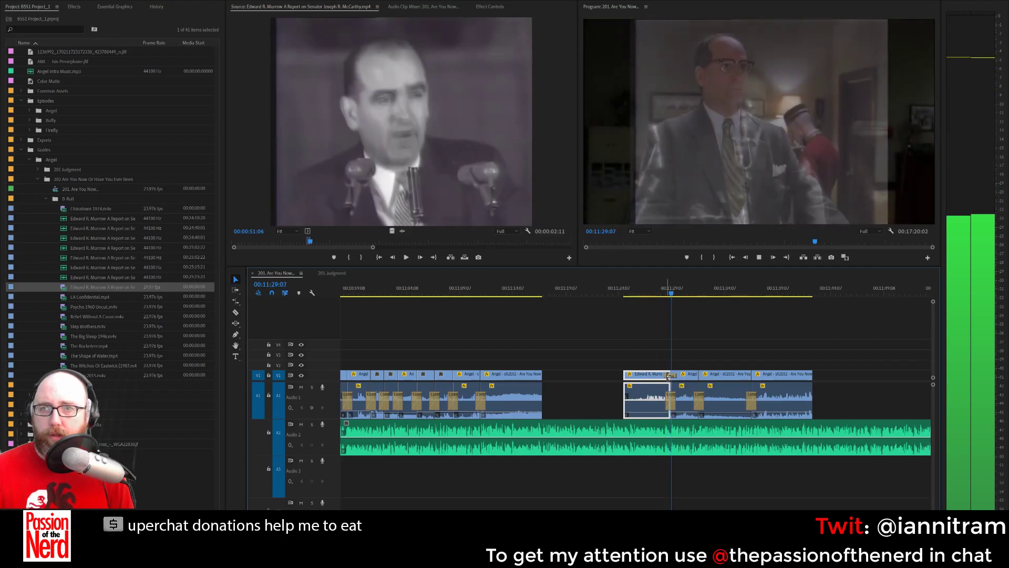
Remove the podium speaker clip ahead of the Angel clips on V1 and play the sequence on from 00:11:29:12.
key(space)
click(644, 390)
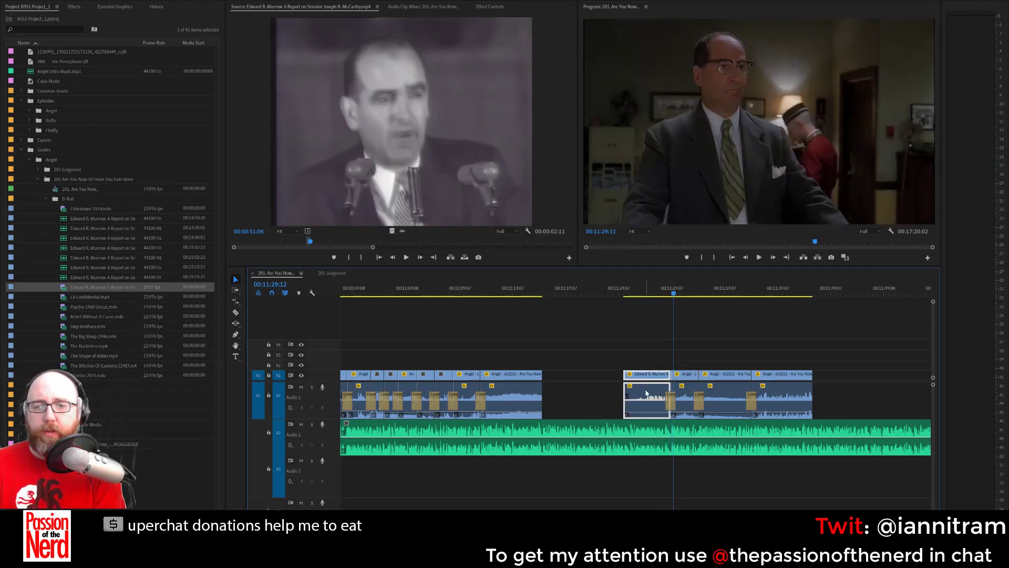
key(space)
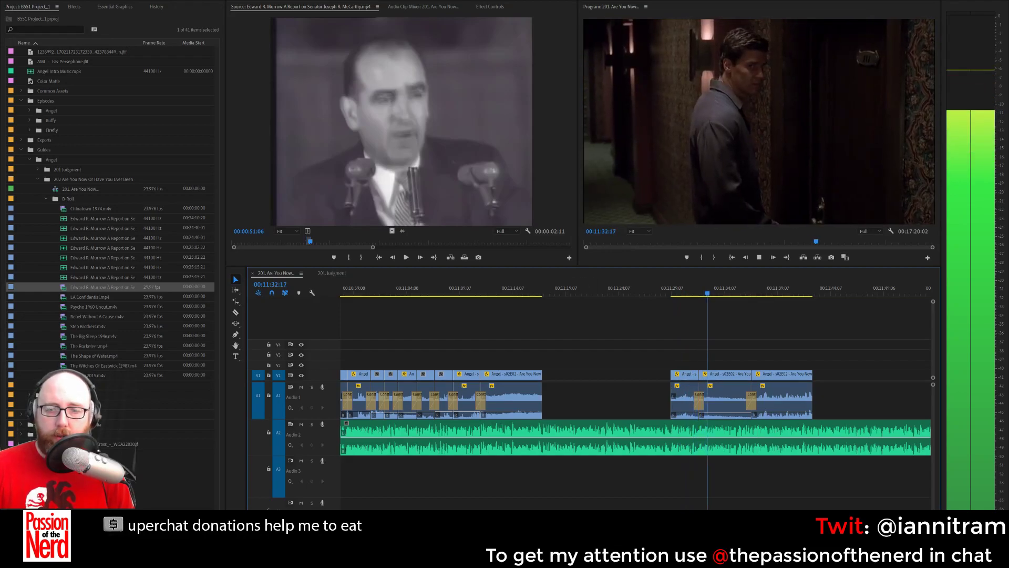
key(space)
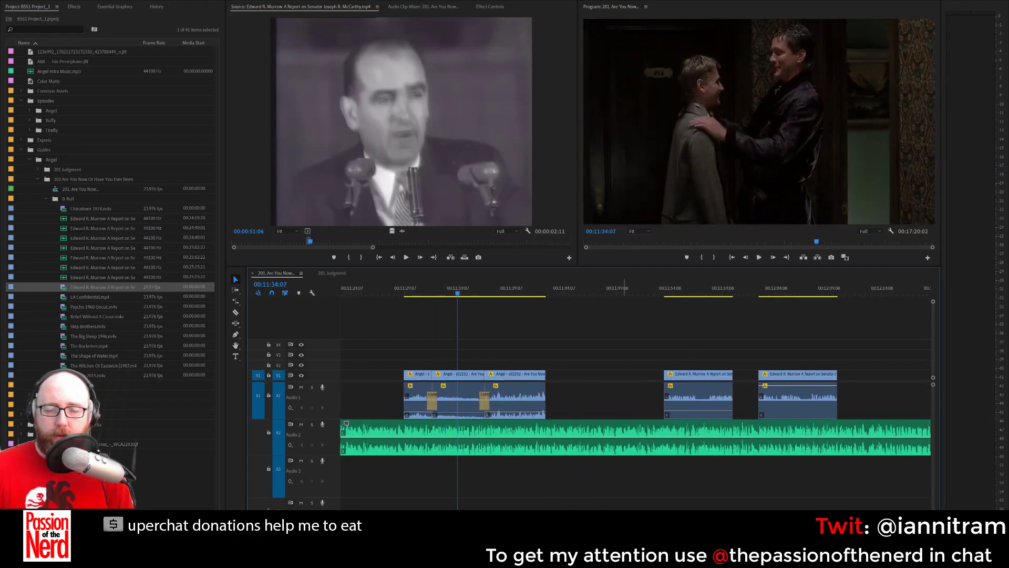
key(space)
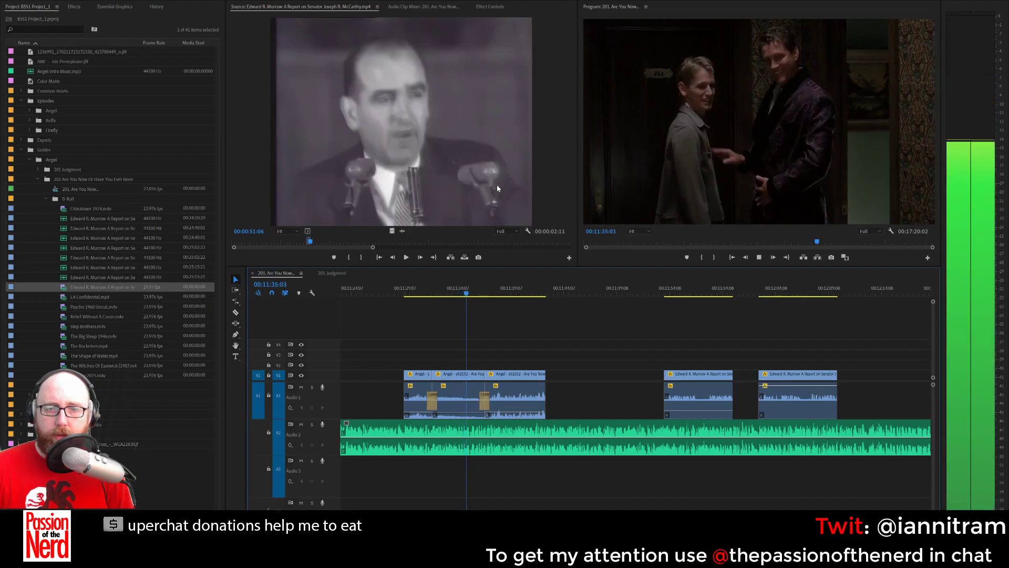
Put the podium speaker clip back on V1 at about 00:11:49 so it ends against the start of the hearing clip.
key(space)
drag(437, 220, 590, 377)
key(space)
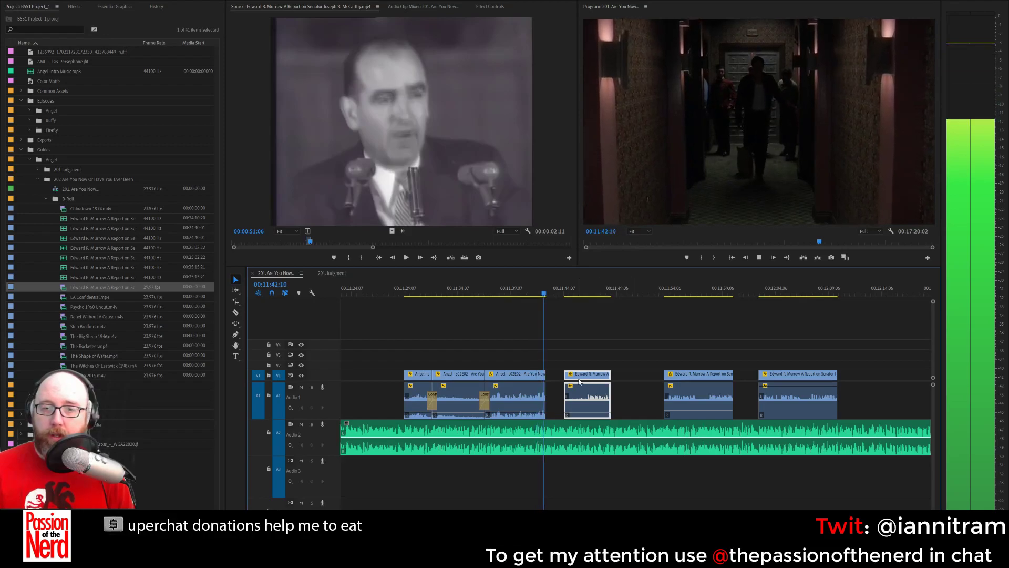
drag(580, 382, 651, 381)
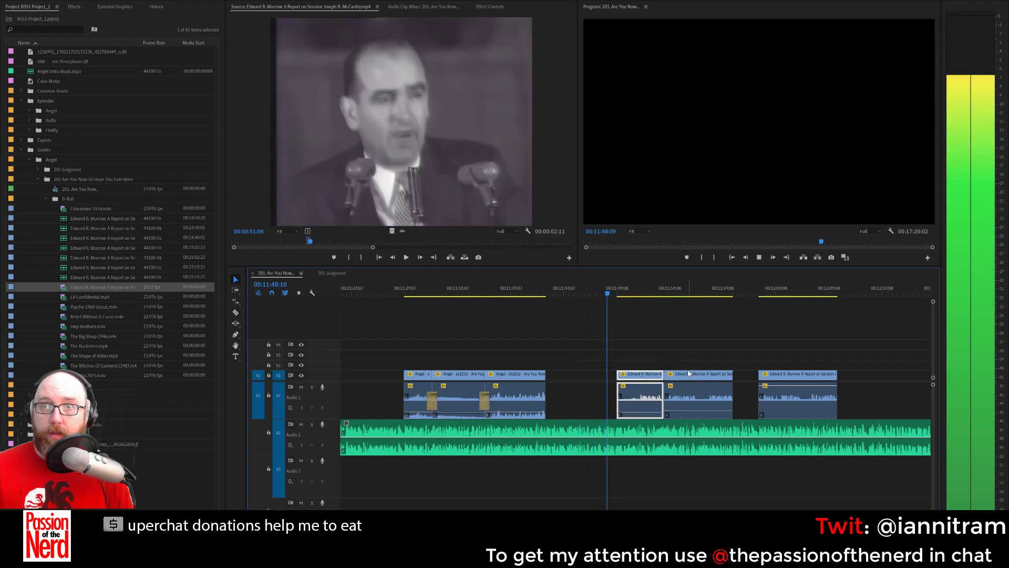
key(space)
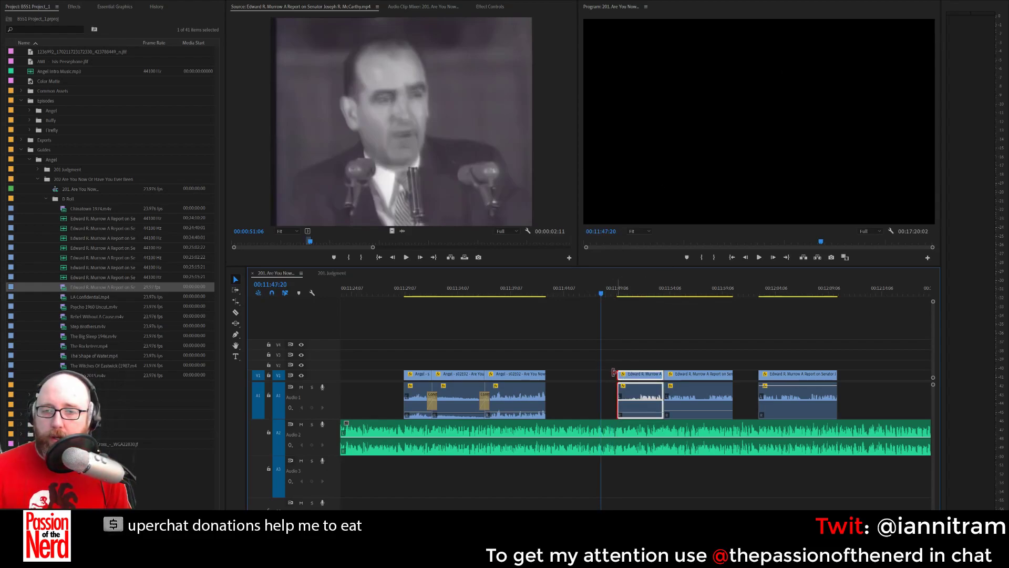
Extend the podium speaker clip's start back to about 00:11:48 and play it from there.
mouse_move(614, 372)
mouse_down()
mouse_move(593, 374)
mouse_move(606, 373)
mouse_up()
key(space)
key(space)
click(605, 295)
key(space)
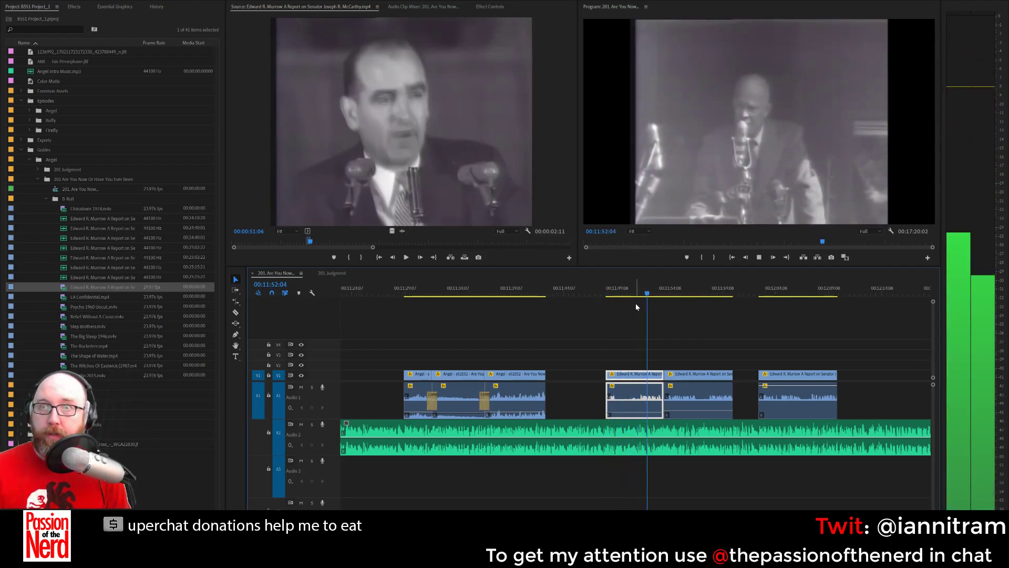
Move the hearing clip earlier to start at about 00:11:52, overwriting the end of the podium speaker clip.
click(631, 293)
key(space)
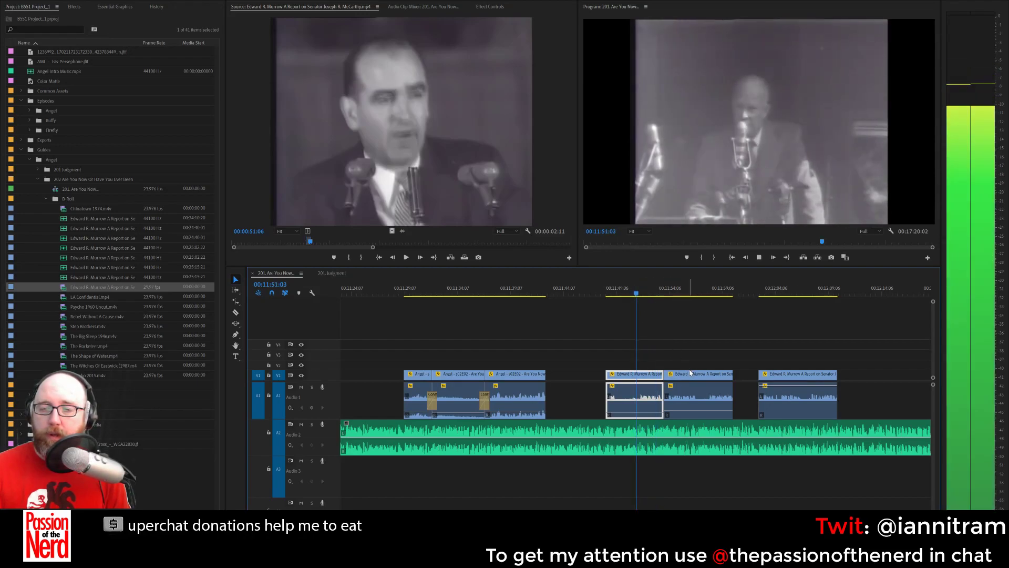
drag(690, 374, 672, 374)
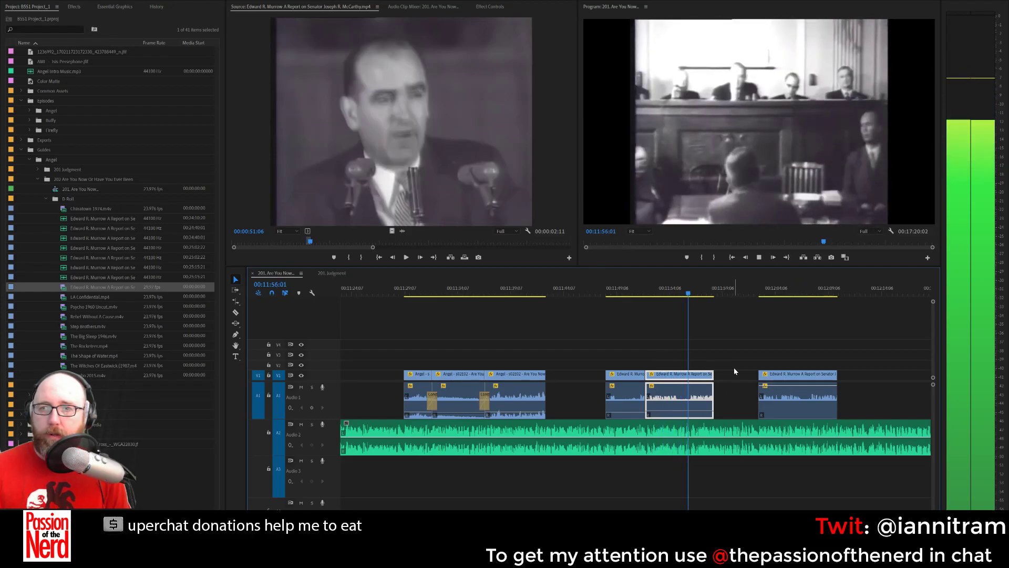
Cut the hearing clip in two on V1 at 00:11:55:19 with the Razor tool.
click(681, 298)
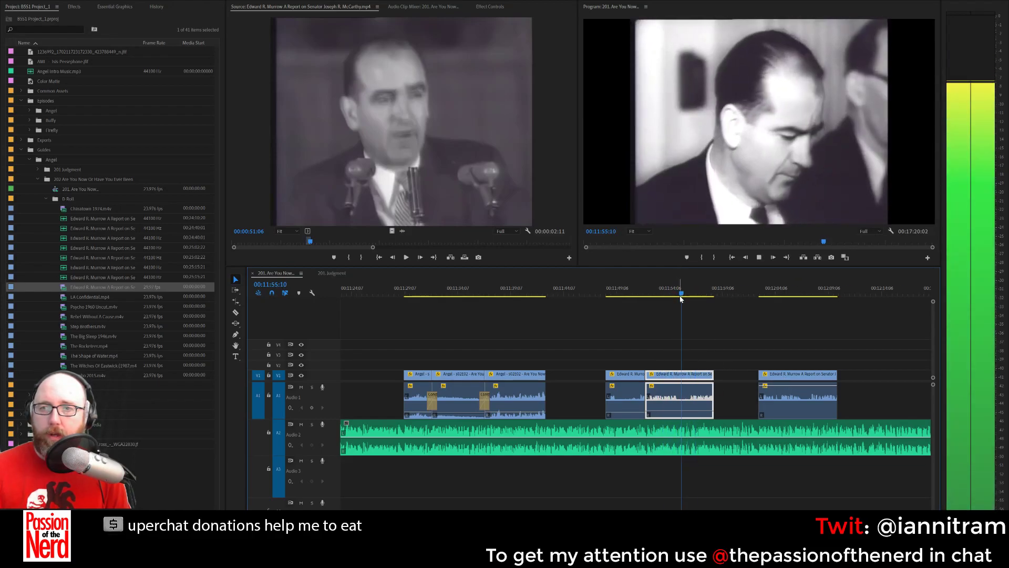
key(space)
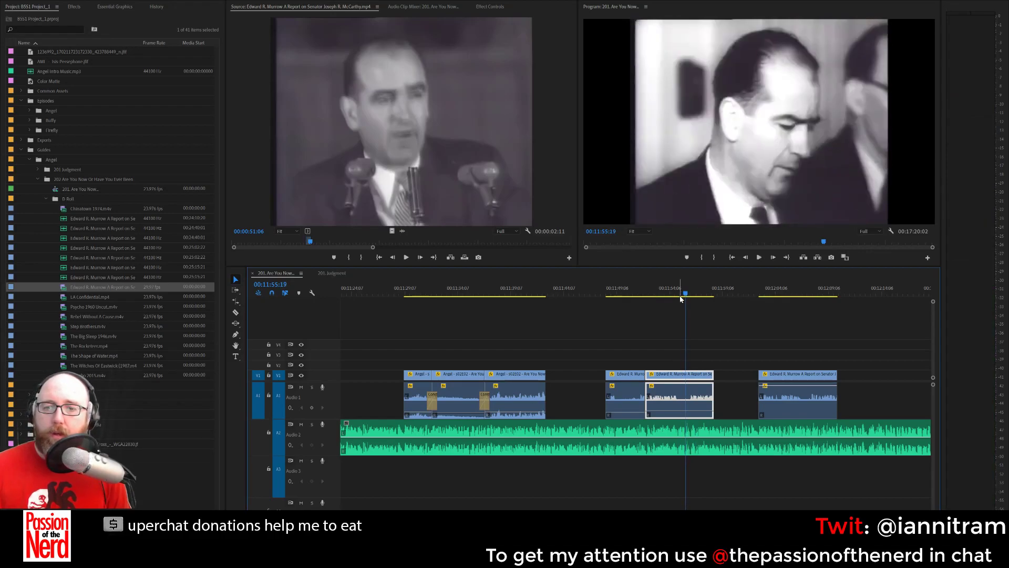
click(235, 314)
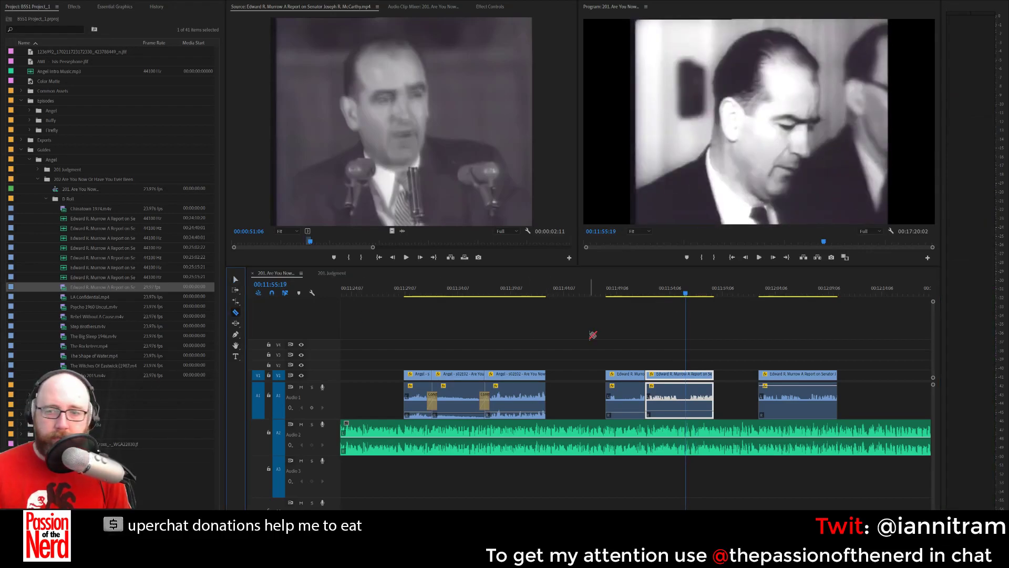
click(689, 387)
click(236, 280)
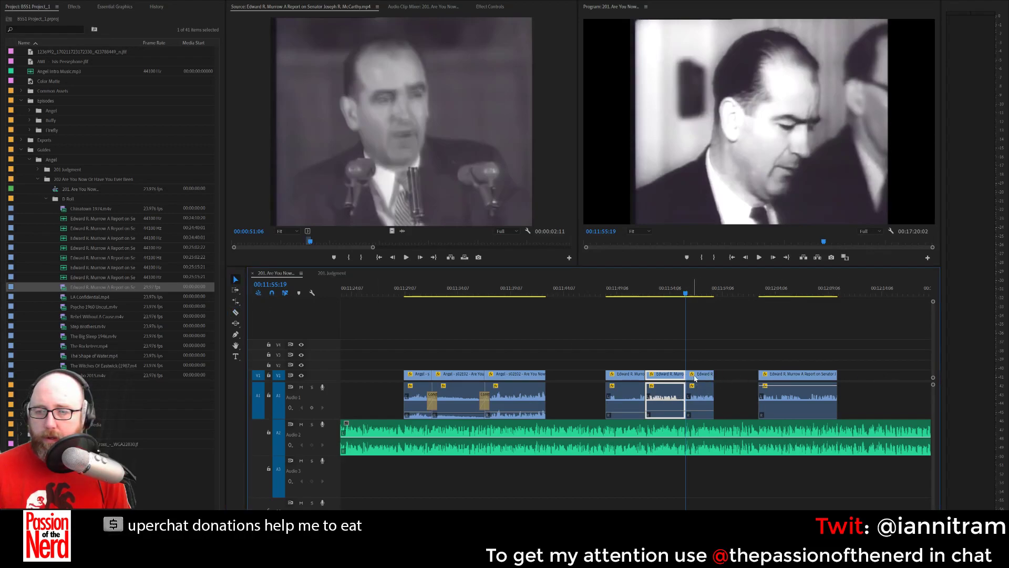
Bring the McCarthy microphone close-up against the cut at 00:11:55:19, with the split-off hearing piece behind it, and play it to 00:12:00:04.
drag(695, 378, 746, 376)
key(space)
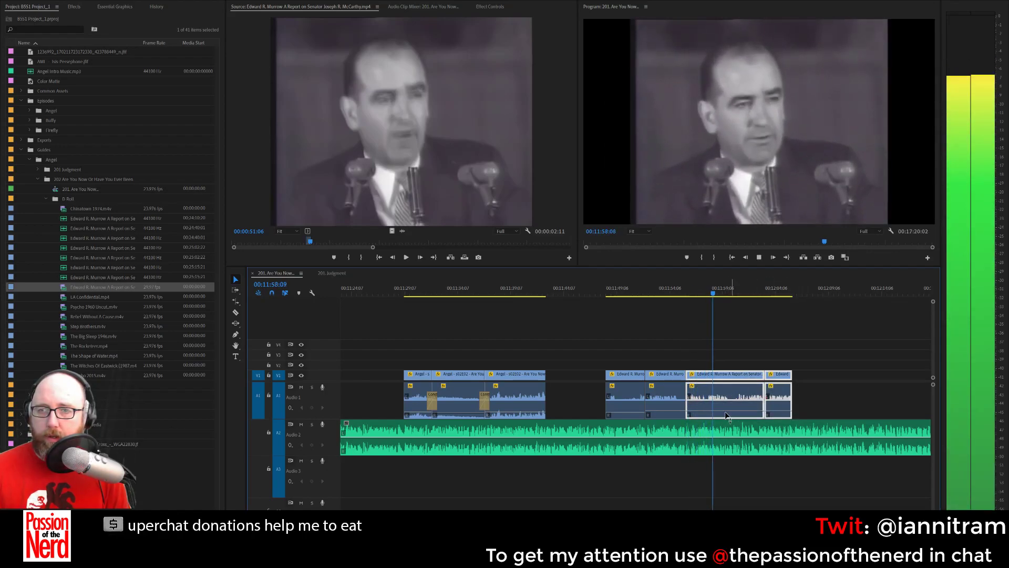
key(space)
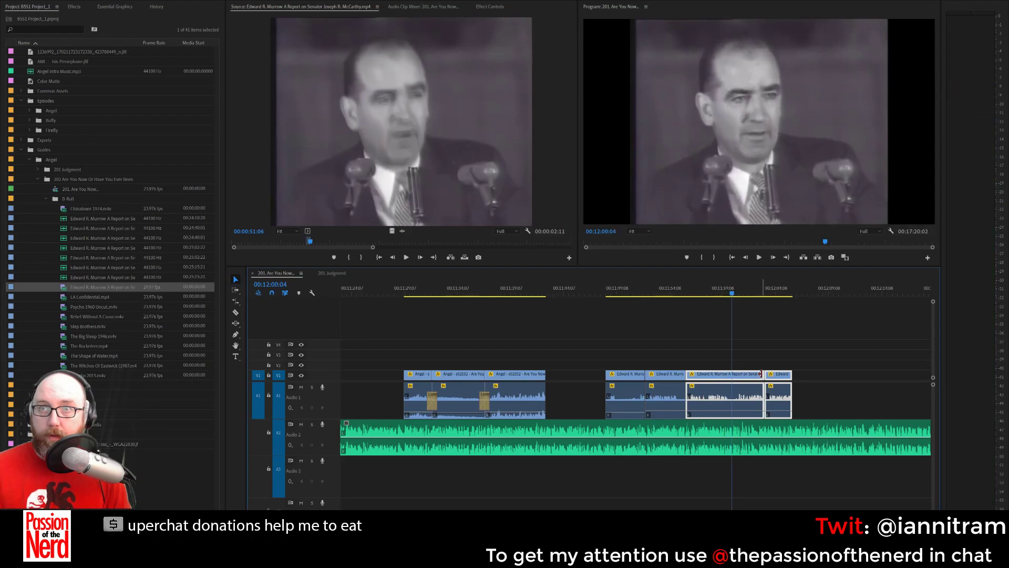
Trim the McCarthy close-up's end to 00:12:00:04 and move the split-off hearing piece to about 00:12:09.
drag(757, 377, 821, 377)
click(794, 376)
key(space)
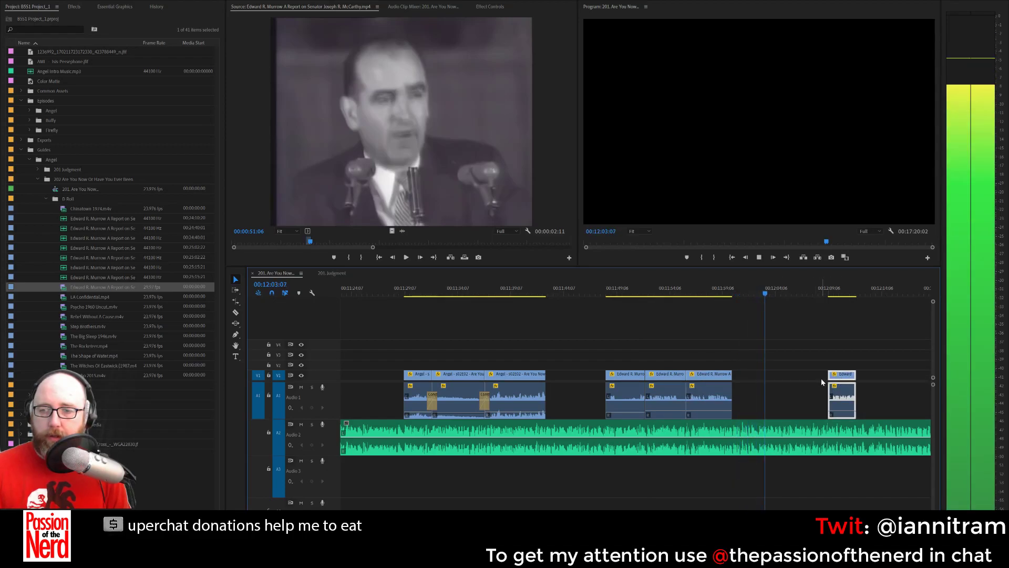
key(space)
Move the split-off hearing piece to start at 00:12:02:18 and extend its end to about 00:12:11.
click(753, 292)
key(space)
key(space)
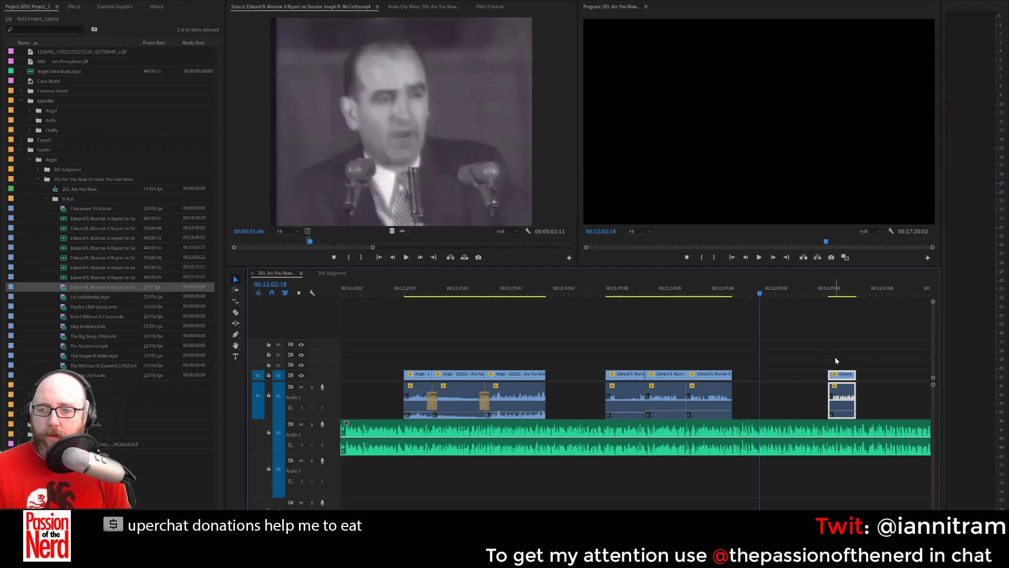
key(space)
drag(775, 384, 848, 373)
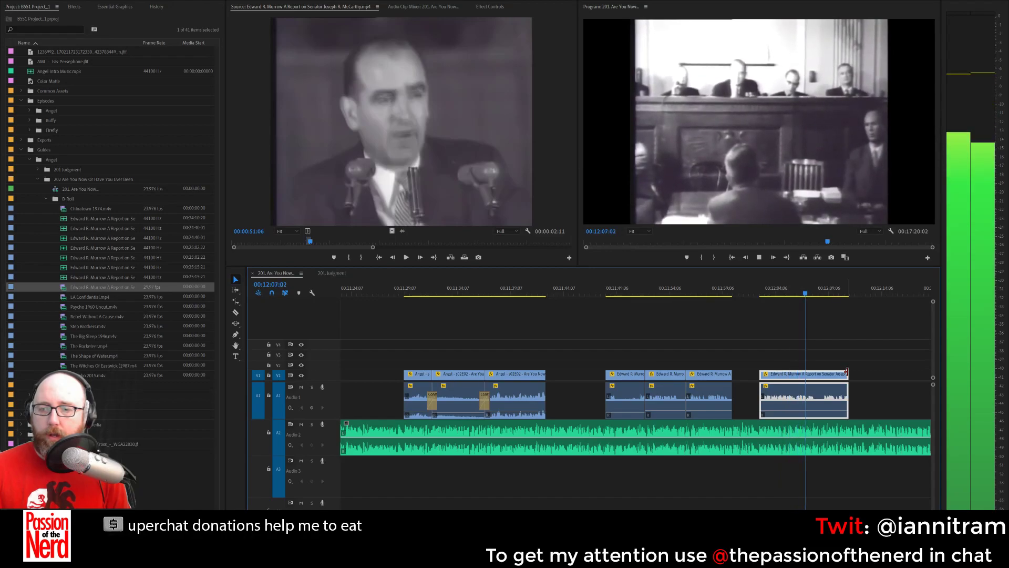
Play the last hearing clip against the narration and trim its end back to 00:12:05:11.
key(space)
key(Right)
key(Right)
key(Right)
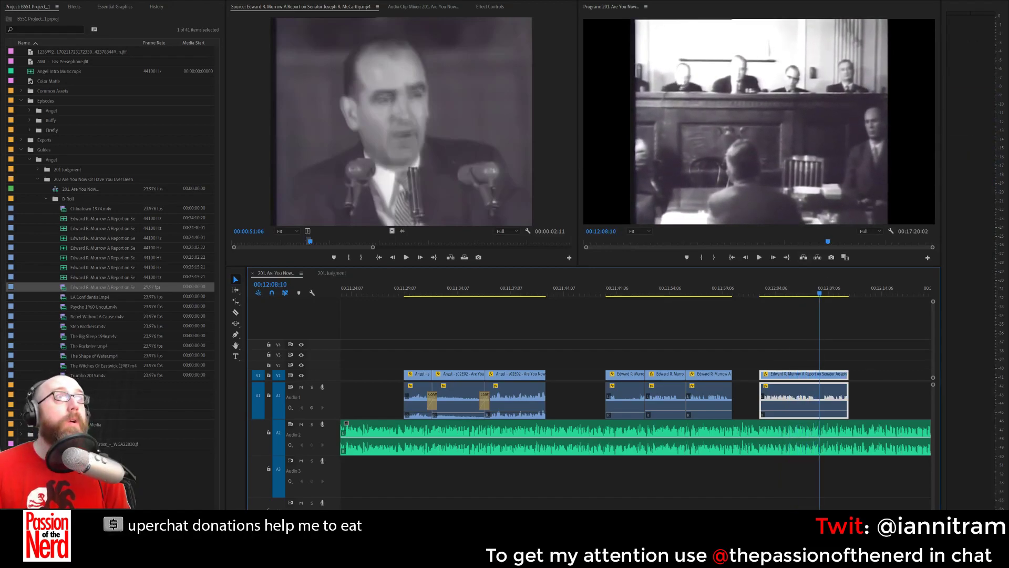
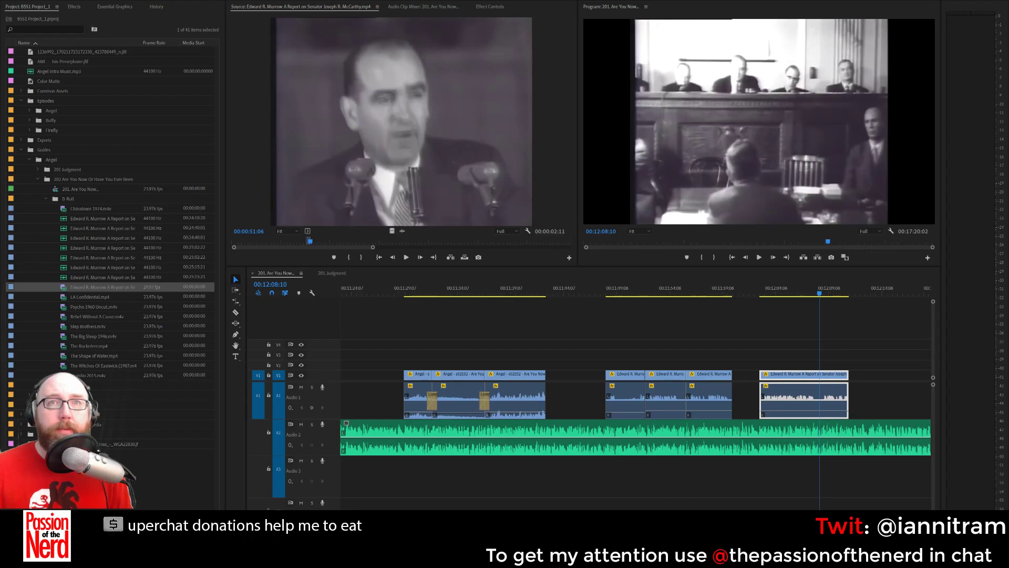
click(768, 288)
key(space)
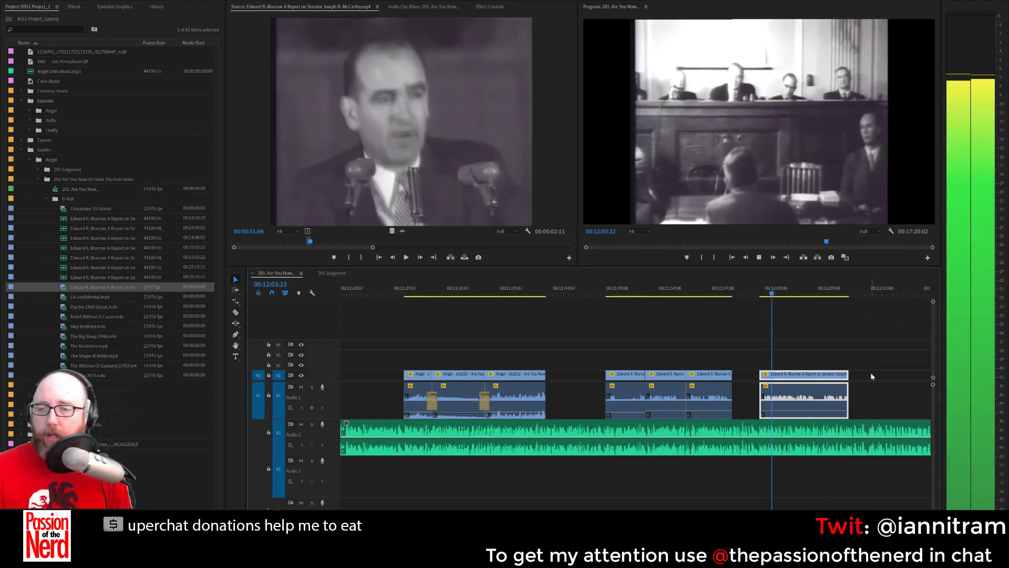
drag(842, 378, 788, 379)
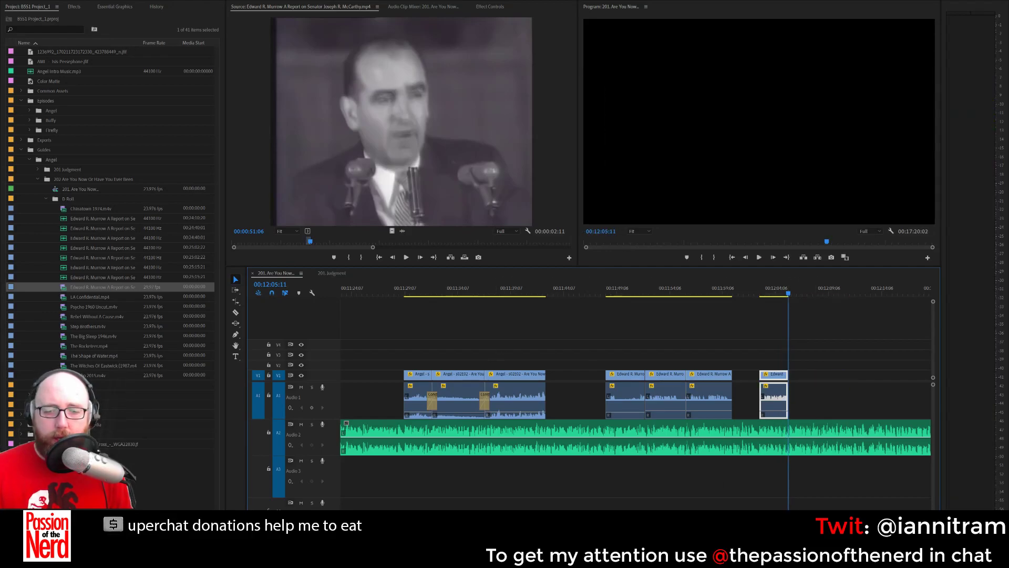
Play the narration following the last hearing clip from 00:12:05:11 to 00:12:08:12.
key(equal)
key(equal)
key(equal)
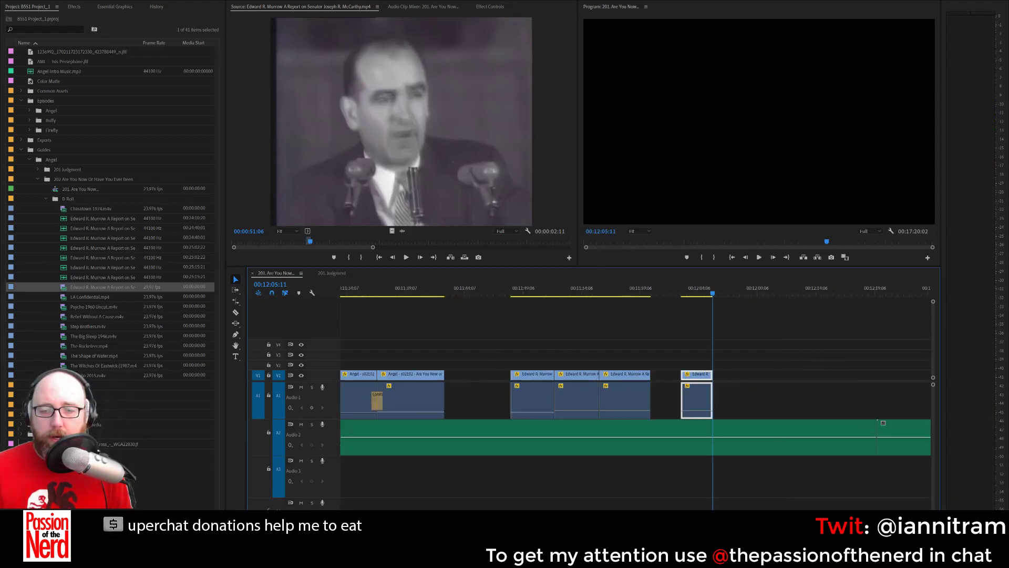
scroll(635, 400, down, 7)
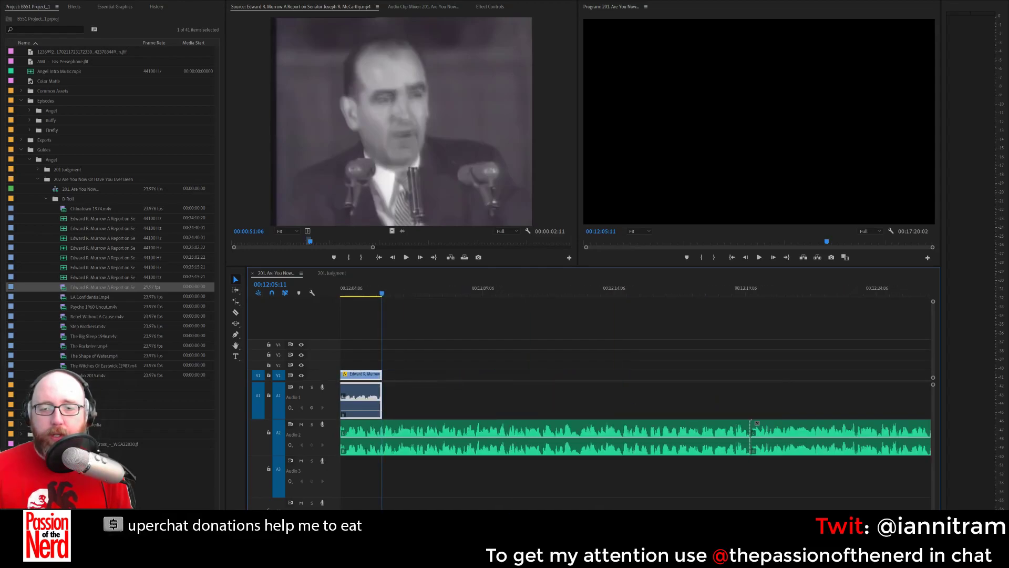
scroll(635, 400, up, 5)
scroll(358, 387, down, 4)
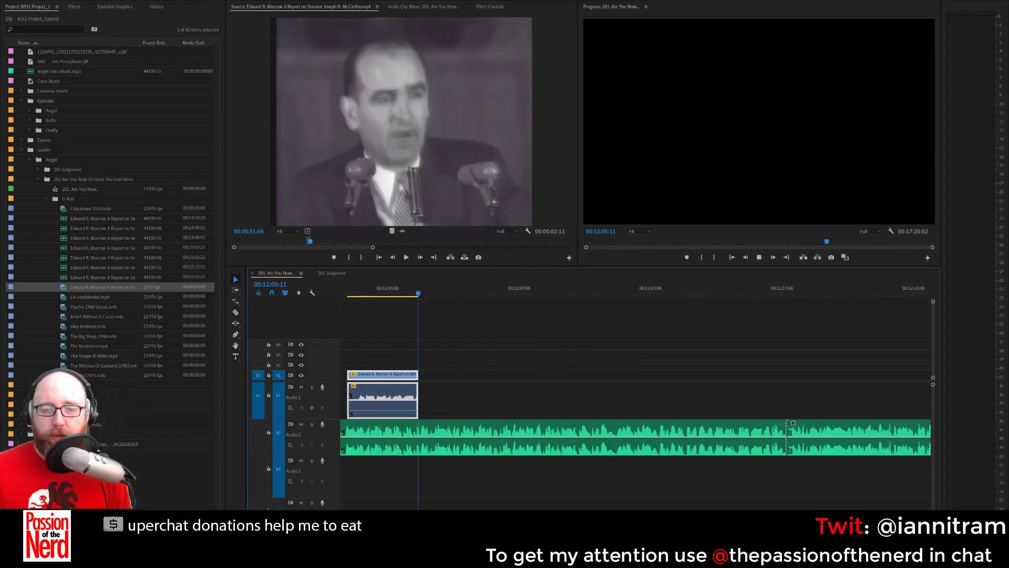
key(space)
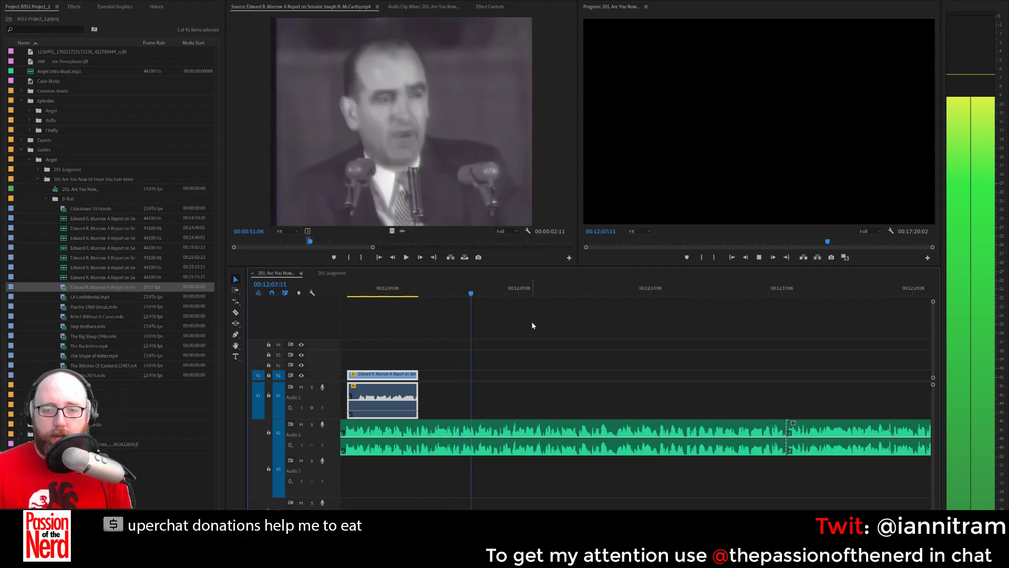
key(space)
key(space)
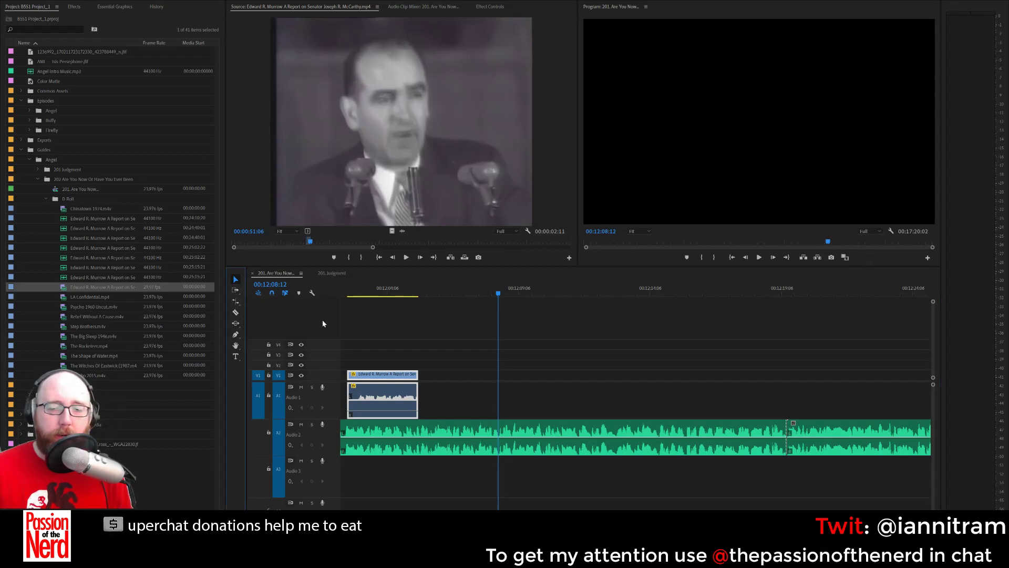
Cut the Audio 2 narration at 00:12:08:12 and shift everything after the cut about 13 seconds later.
click(234, 313)
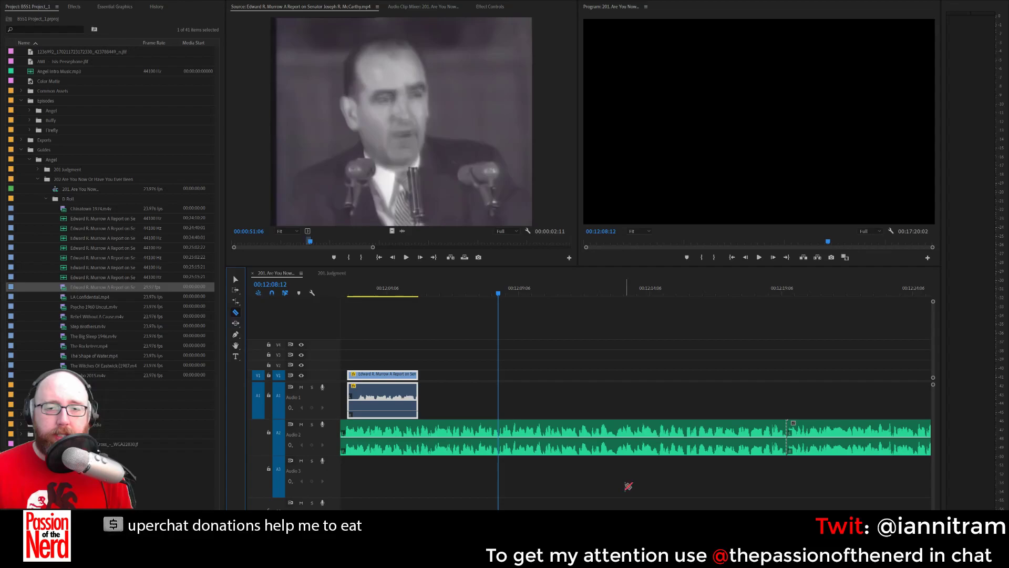
click(499, 442)
click(235, 290)
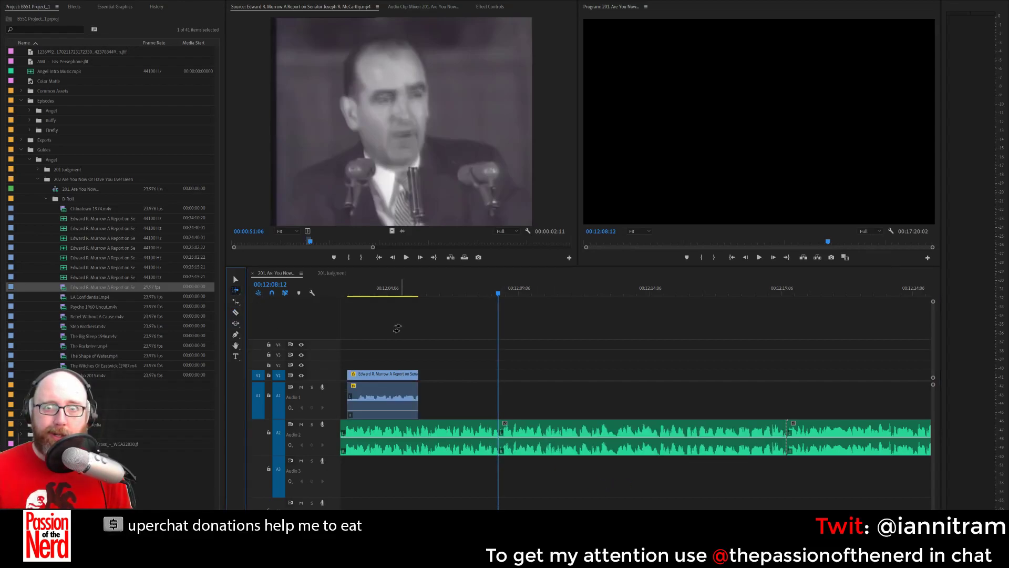
drag(532, 443, 882, 447)
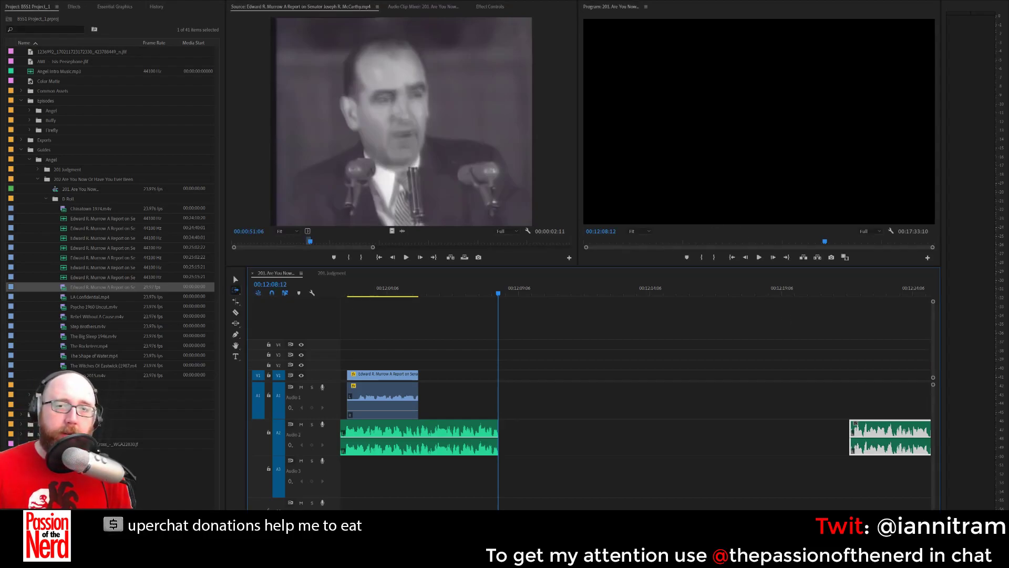
Replace the Murrow report in the source monitor with the Angel Season 2 episode s02E02, Are You Now or Have You Ever Been.
click(423, 6)
click(490, 6)
click(299, 6)
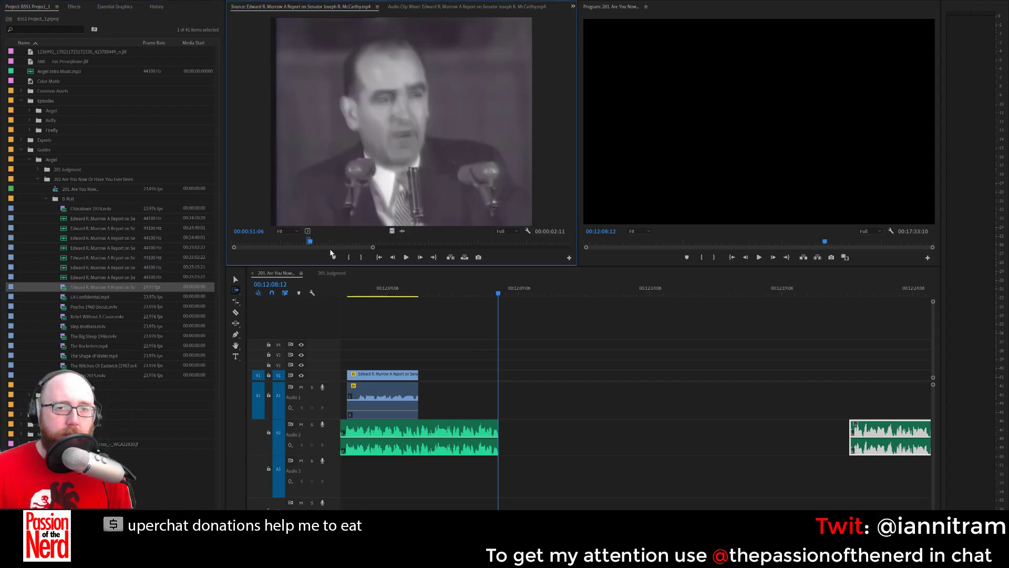
drag(318, 242, 326, 241)
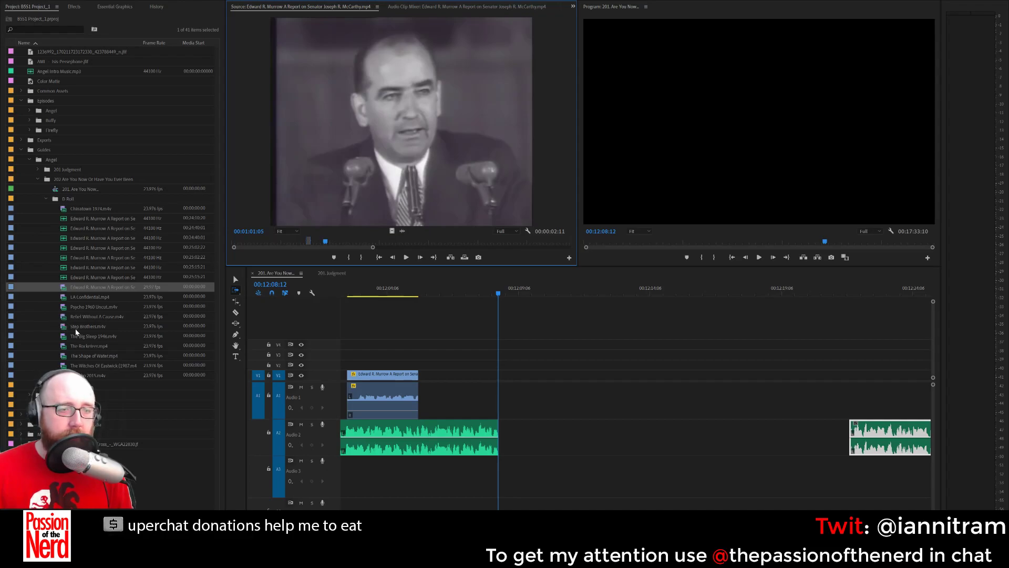
click(29, 109)
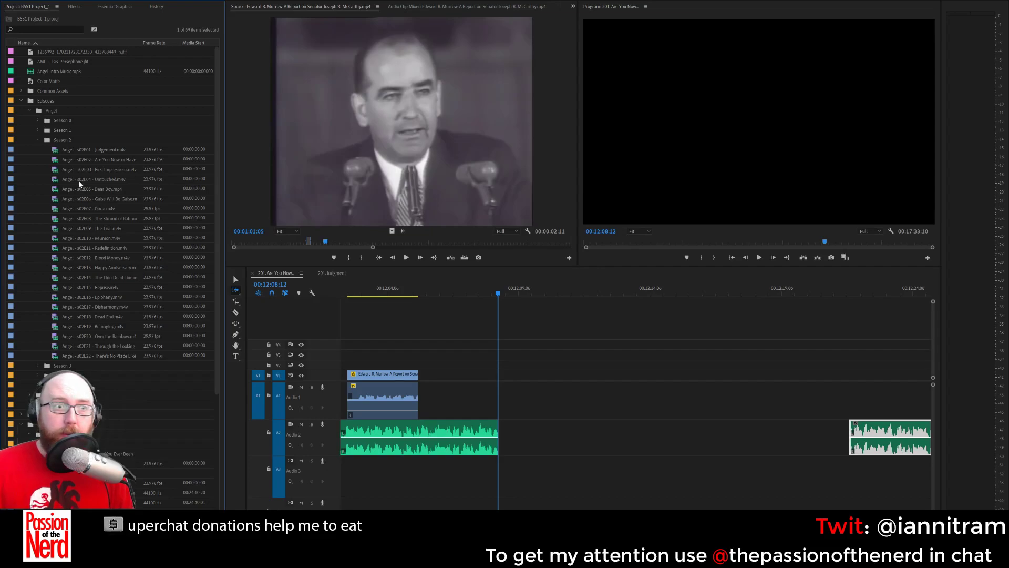
drag(97, 160, 325, 176)
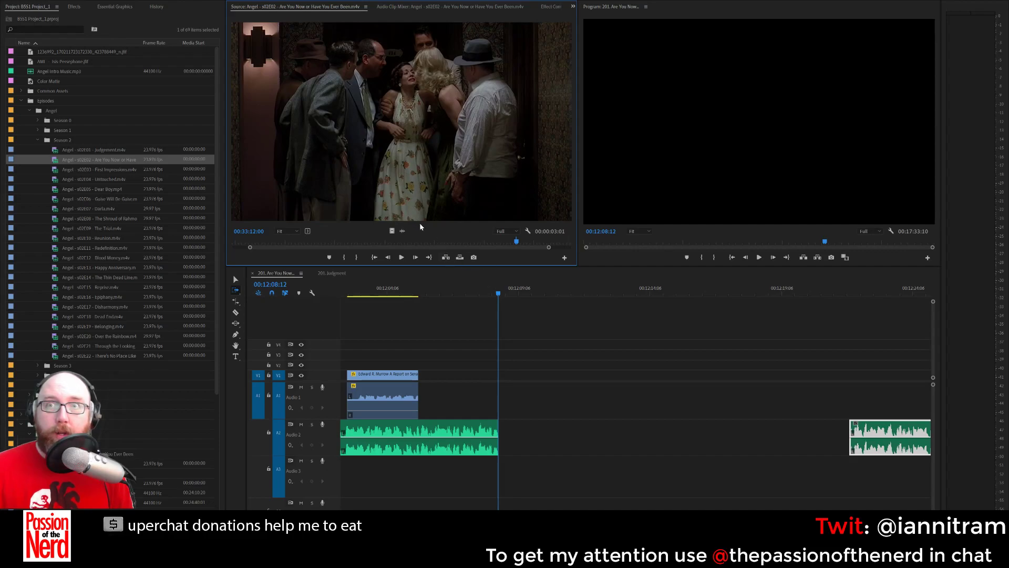
Find the hotel lobby scene with the opening credits near 00:05:45 in the source episode.
click(415, 243)
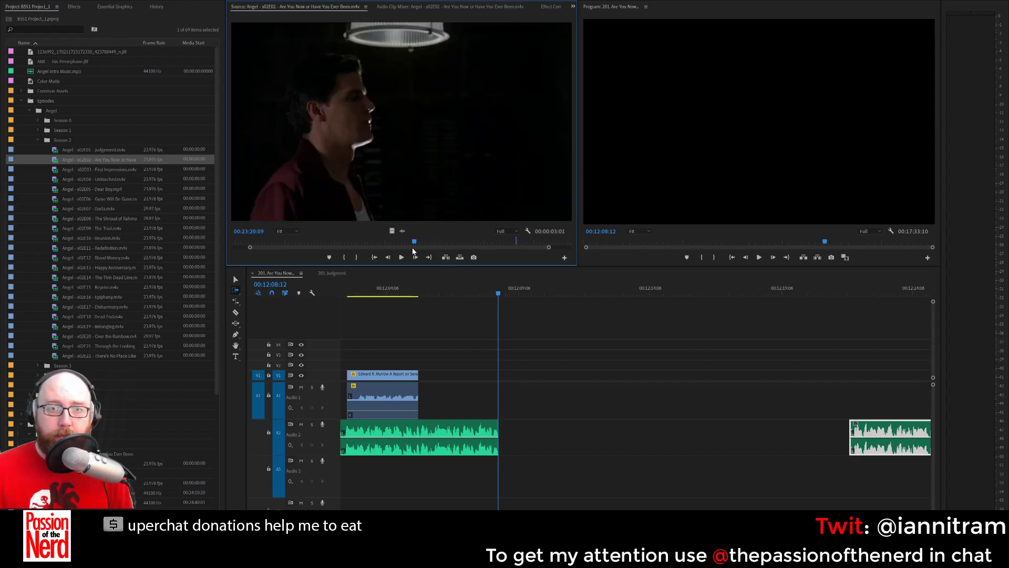
click(398, 243)
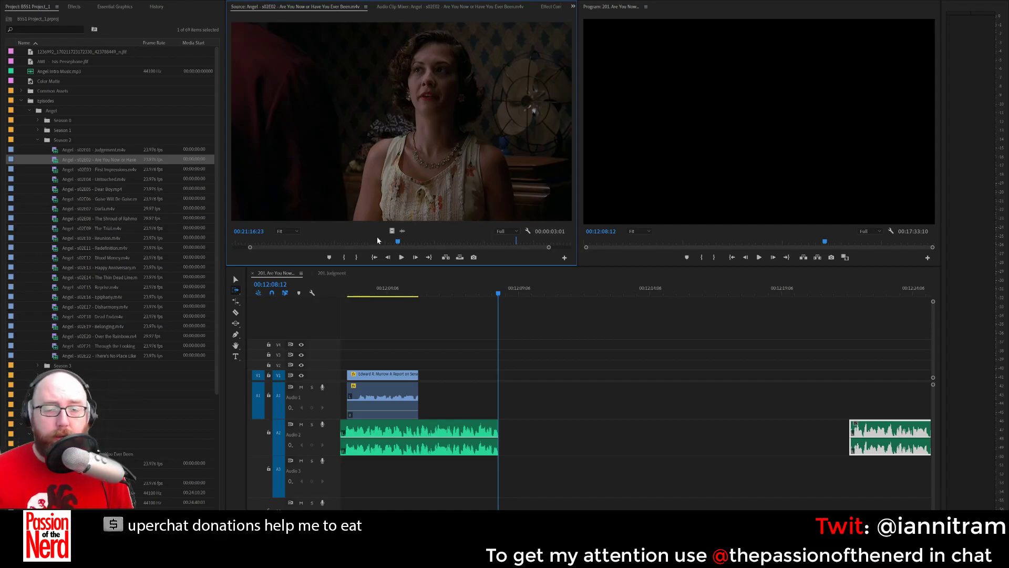
drag(377, 241, 337, 258)
key(space)
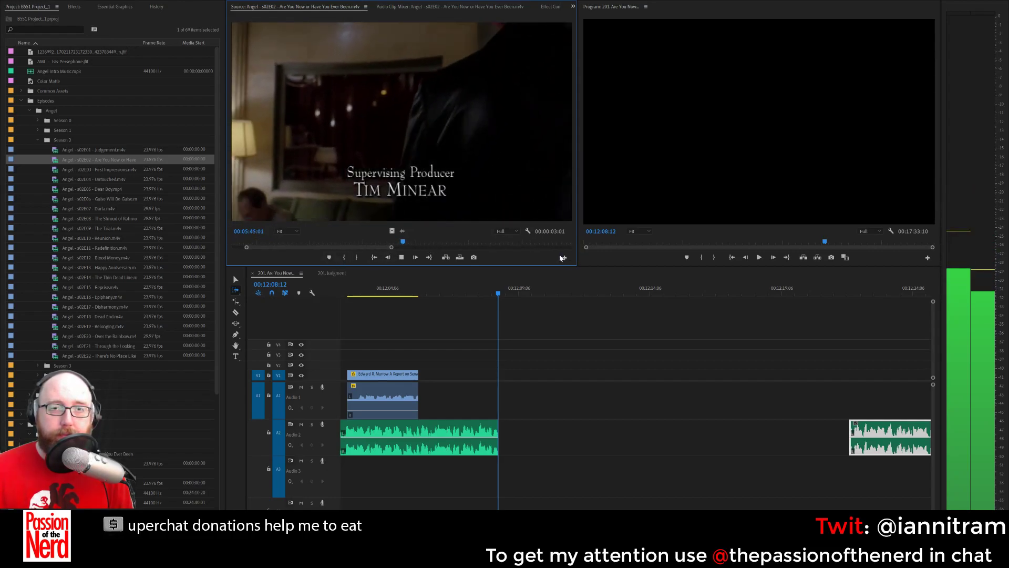
key(space)
Back up to the man's back in the lobby shot and mark the source In point at 00:05:44:03.
key(shift+Left)
key(shift+Left)
key(shift+Left)
key(shift+Left)
key(shift+Left)
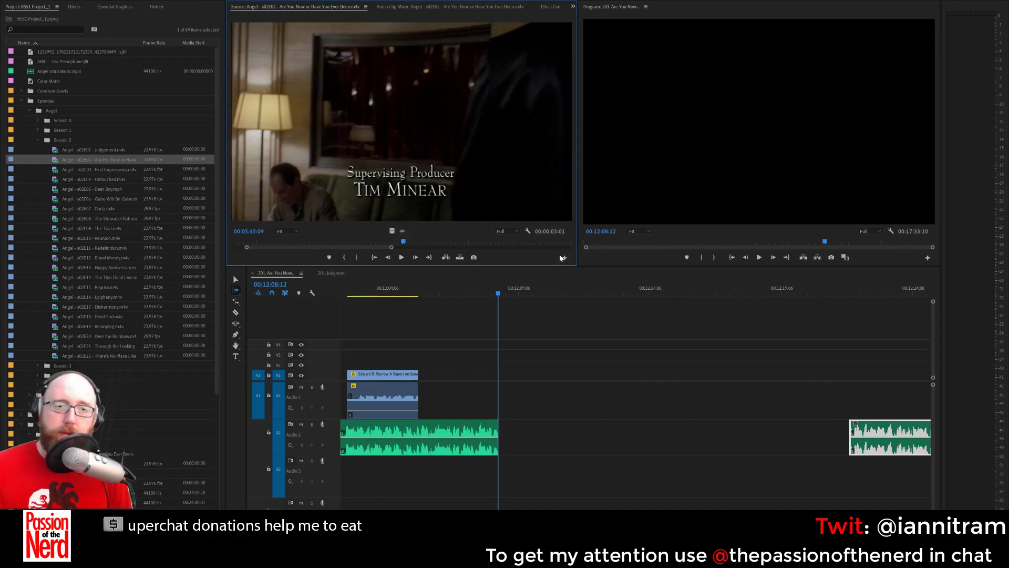
key(Left)
key(Left)
key(Left)
key(Left)
key(Left)
key(Left)
key(Left)
key(Left)
key(Left)
key(Left)
key(Left)
key(Left)
key(Left)
key(Left)
key(Left)
key(Left)
key(Left)
key(Left)
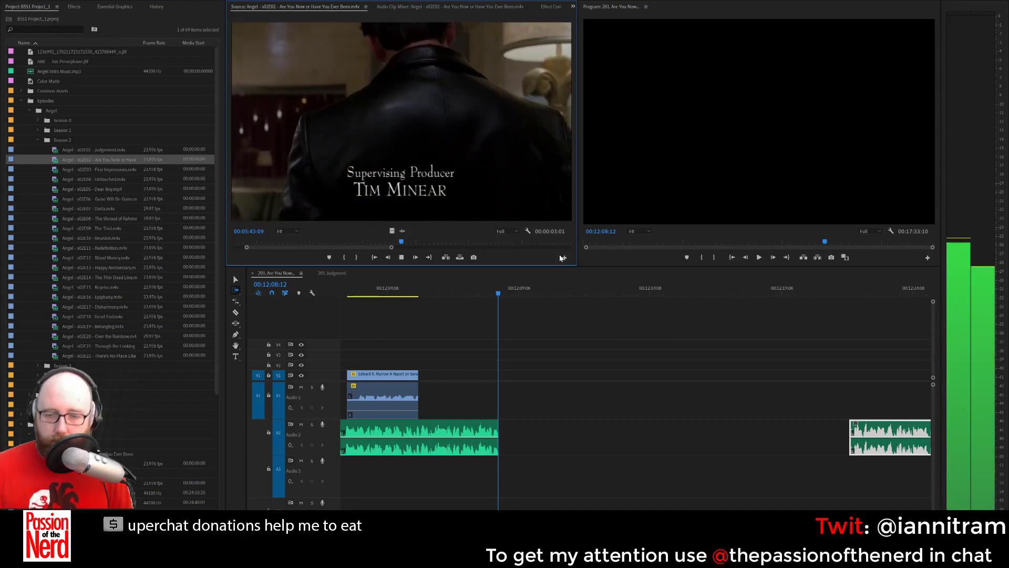
key(space)
key(space)
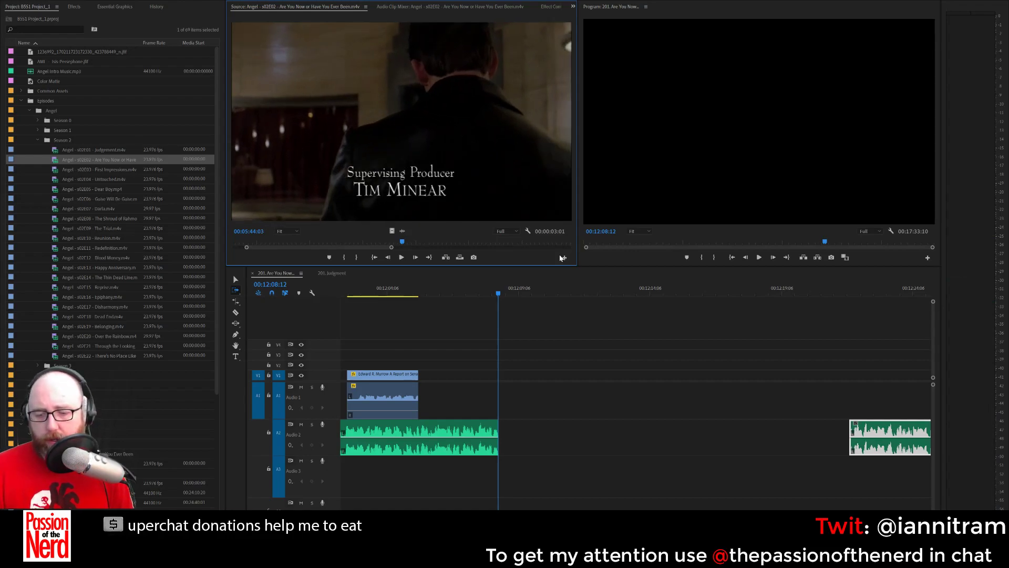
key(i)
Mark the source Out point at 00:05:48:04 and place the excerpt on V1 and Audio 1 at 00:12:08:12.
key(space)
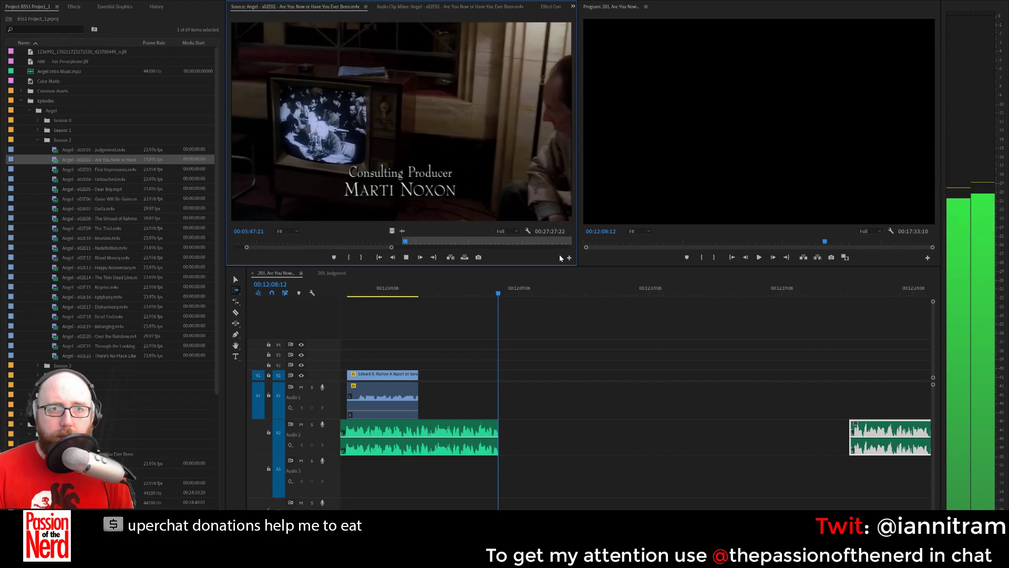
key(space)
key(o)
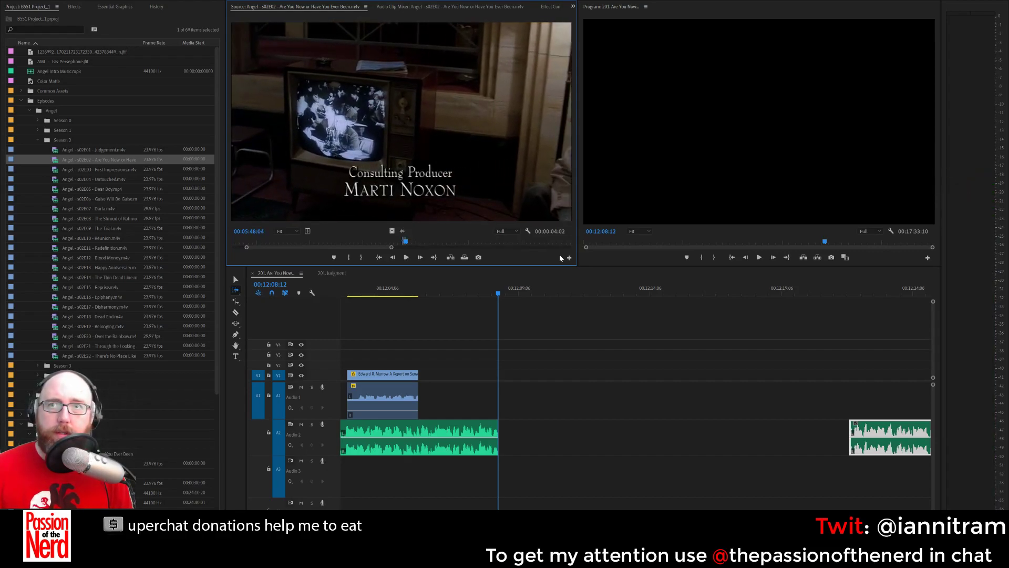
drag(384, 157, 498, 394)
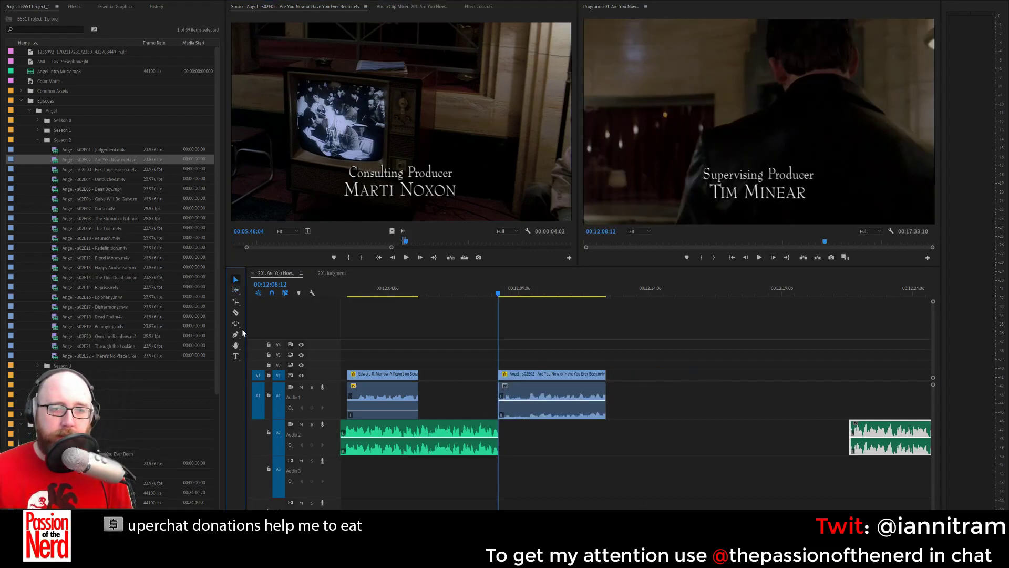
Start a text caption beginning with "Tv:" on the program picture, above the new episode clip at 00:12:08:12.
click(235, 357)
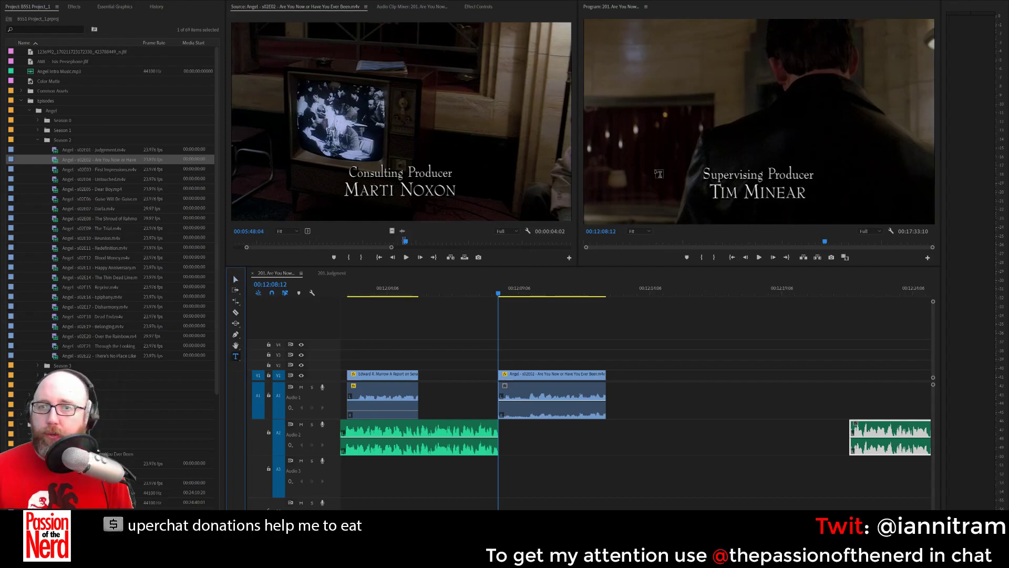
click(625, 158)
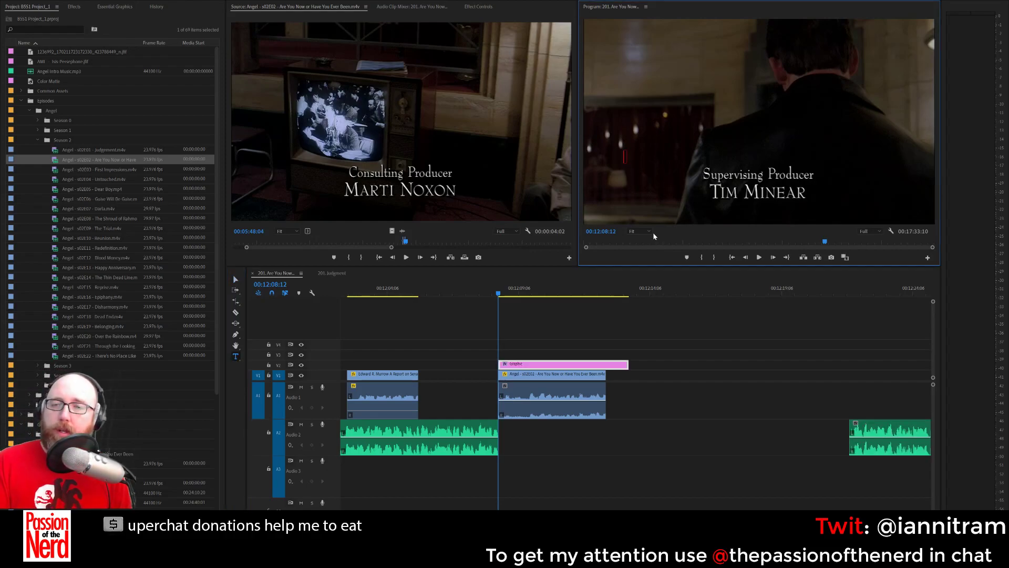
text(Tv: T)
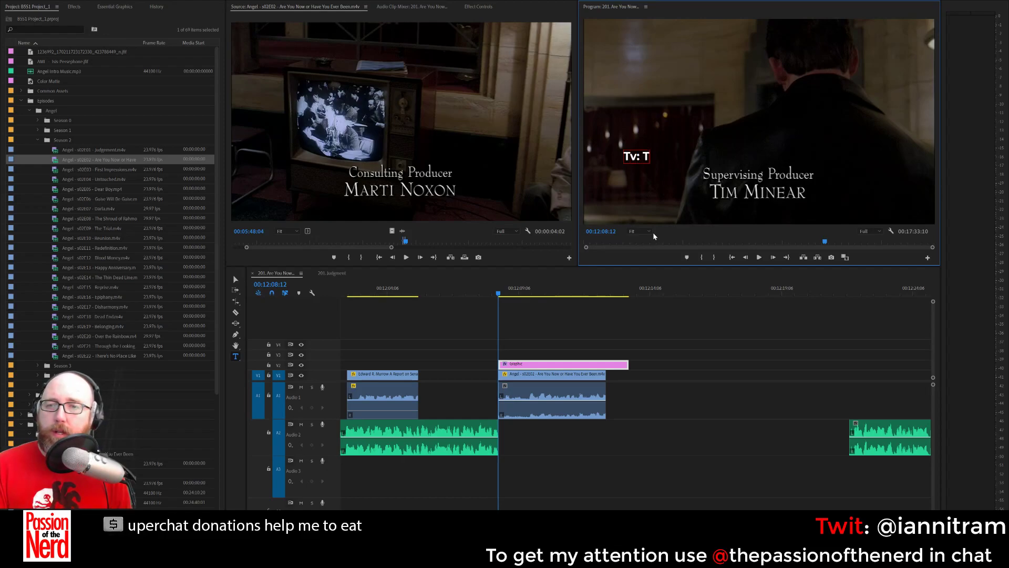
text(he question i)
key(BackSpace)
key(BackSpace)
key(BackSpace)
key(BackSpace)
key(BackSpace)
key(BackSpace)
key(BackSpace)
key(BackSpace)
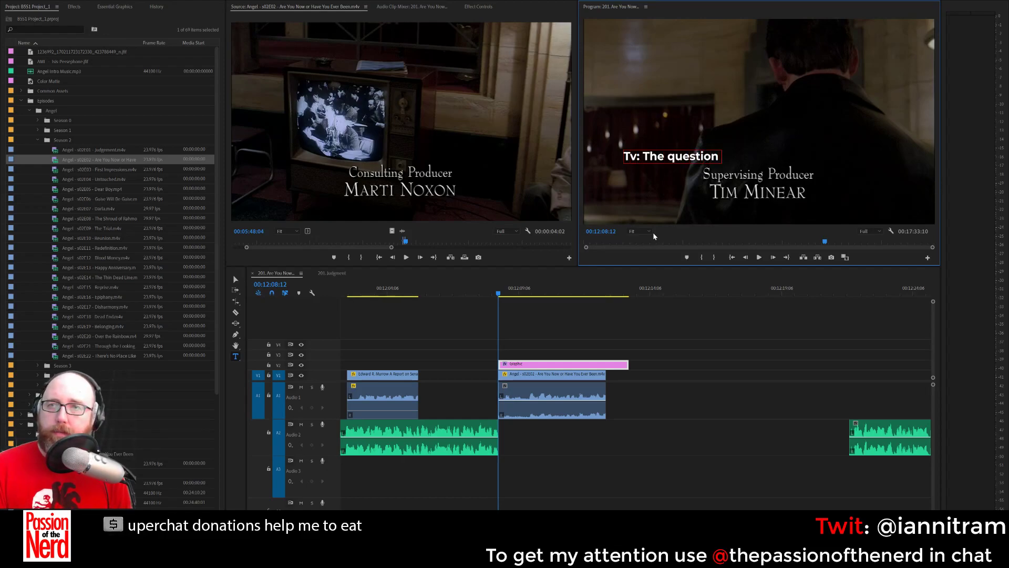
key(BackSpace)
key(BackSpace)
key(BackSpace)
key(BackSpace)
key(BackSpace)
key(BackSpace)
key(BackSpace)
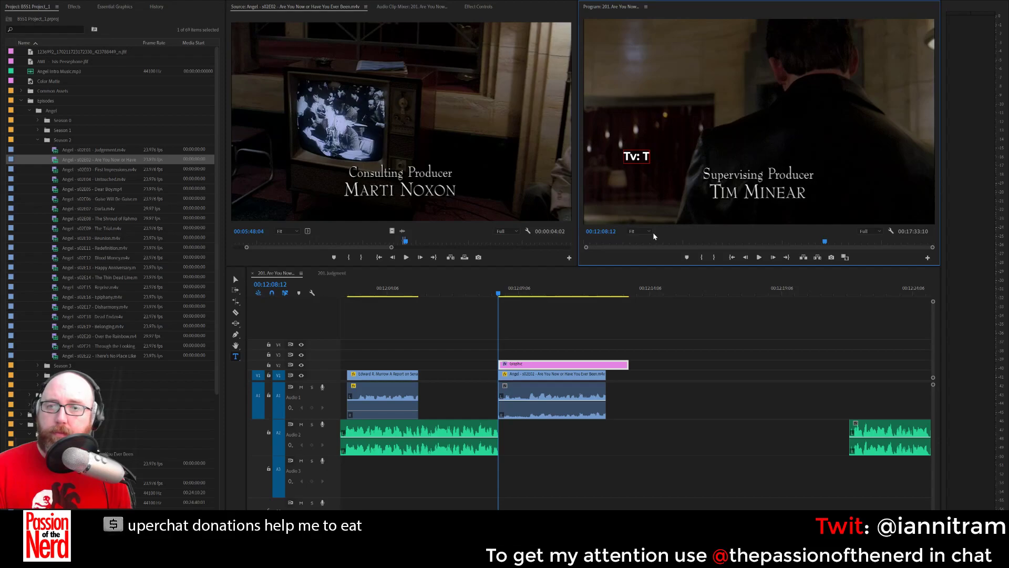
Complete the caption as Tv: “The question is, are you now or have you ever been a member of the communist party?
text(“Th)
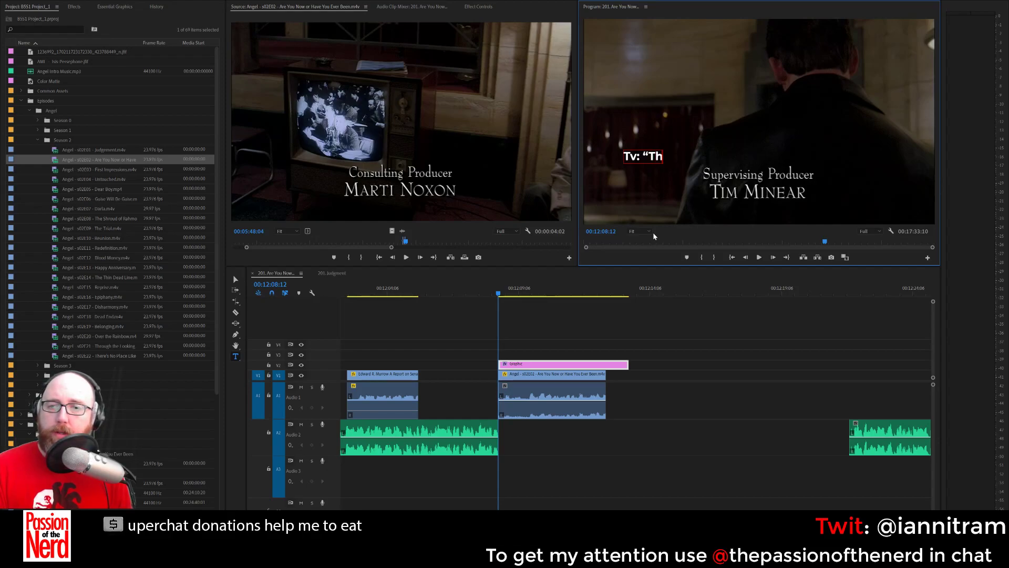
text(e question is...are)
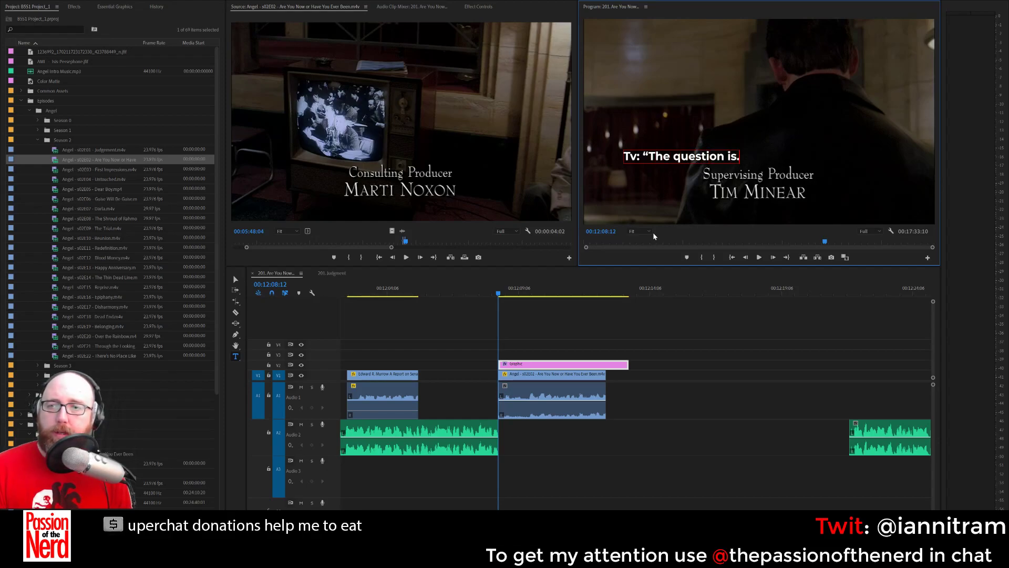
key(BackSpace)
key(BackSpace)
key(BackSpace)
key(BackSpace)
key(BackSpace)
key(BackSpace)
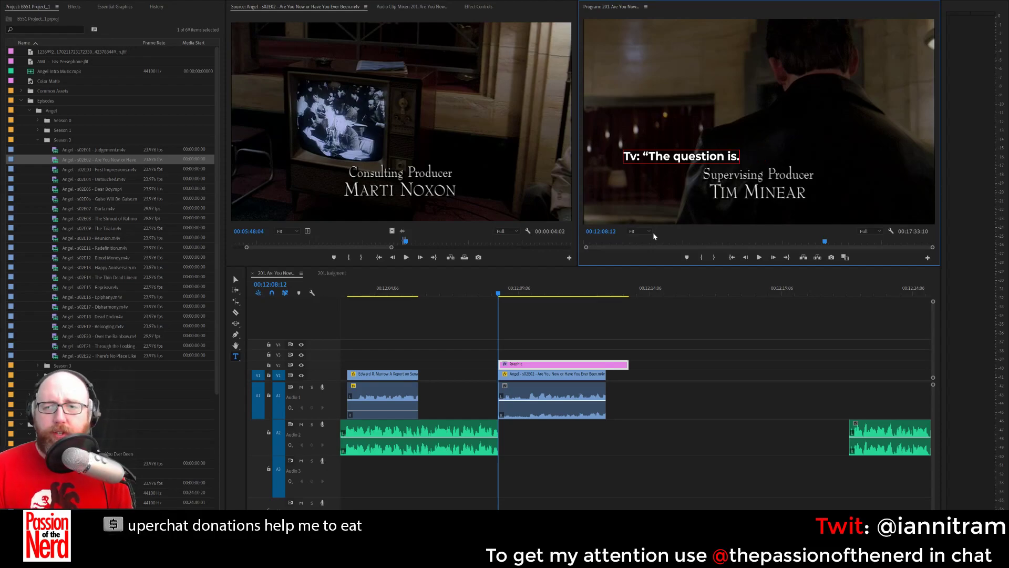
text(, are y)
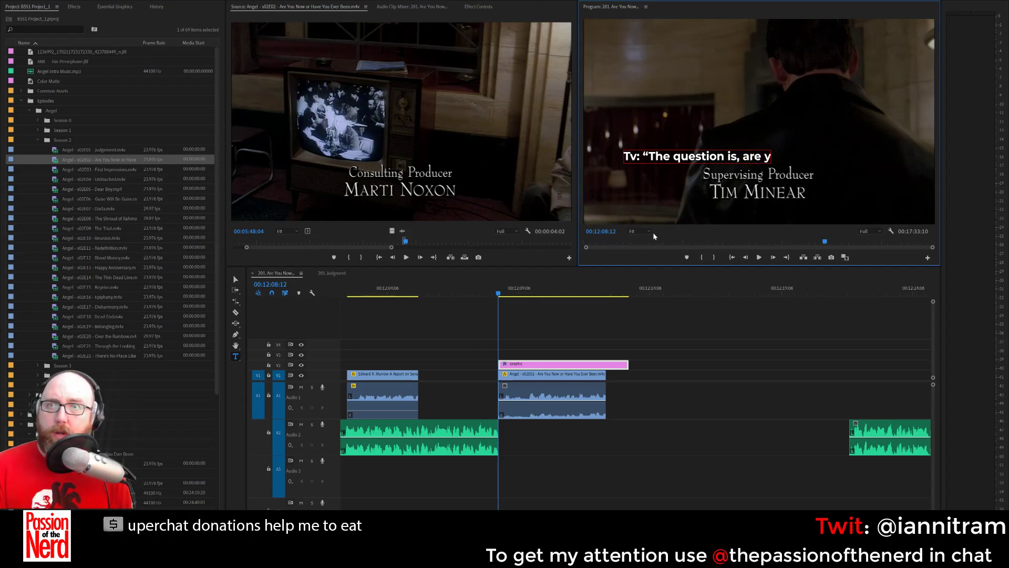
text(ou now or have)
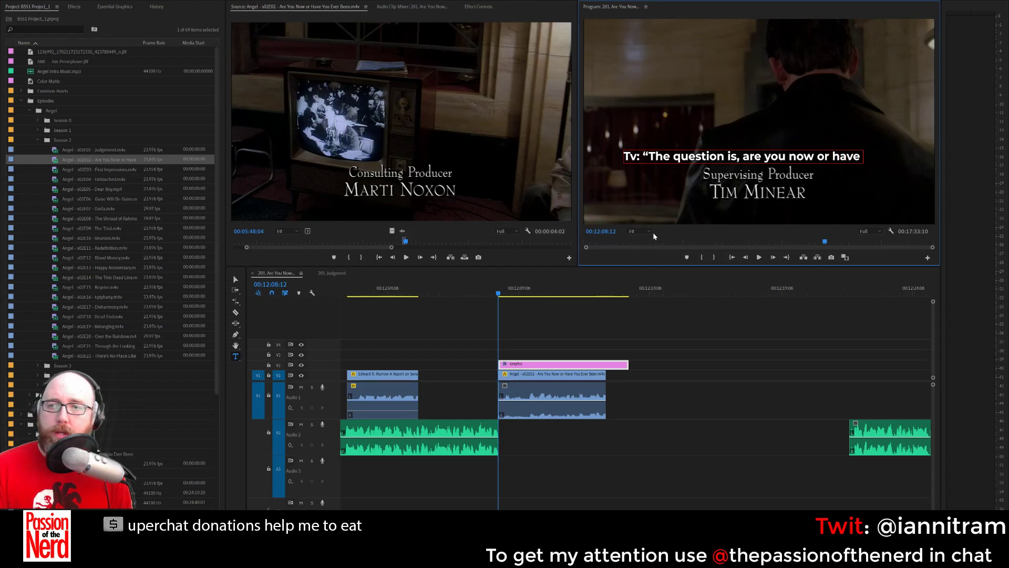
text( you ever m)
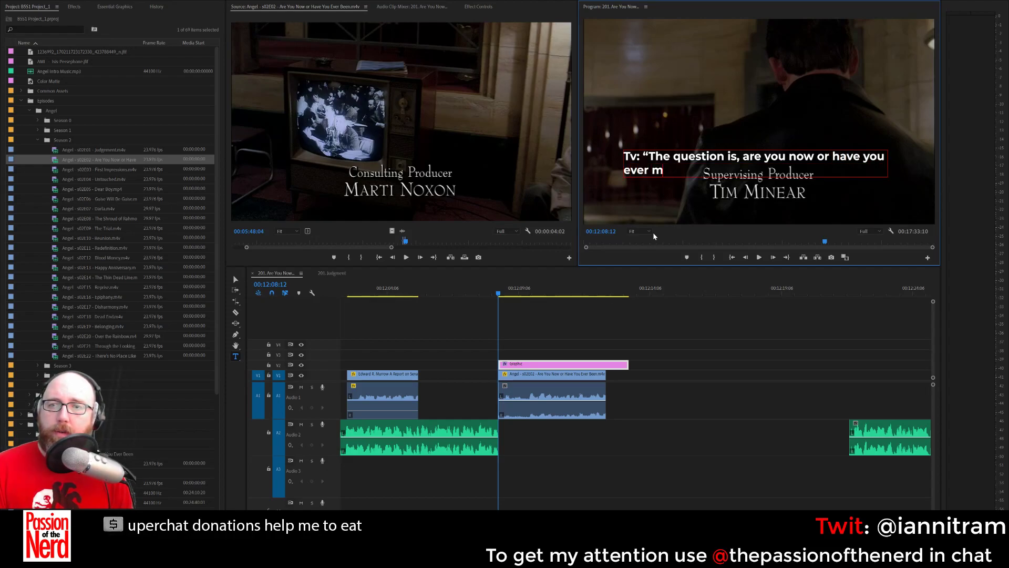
key(BackSpace)
text(been a membe)
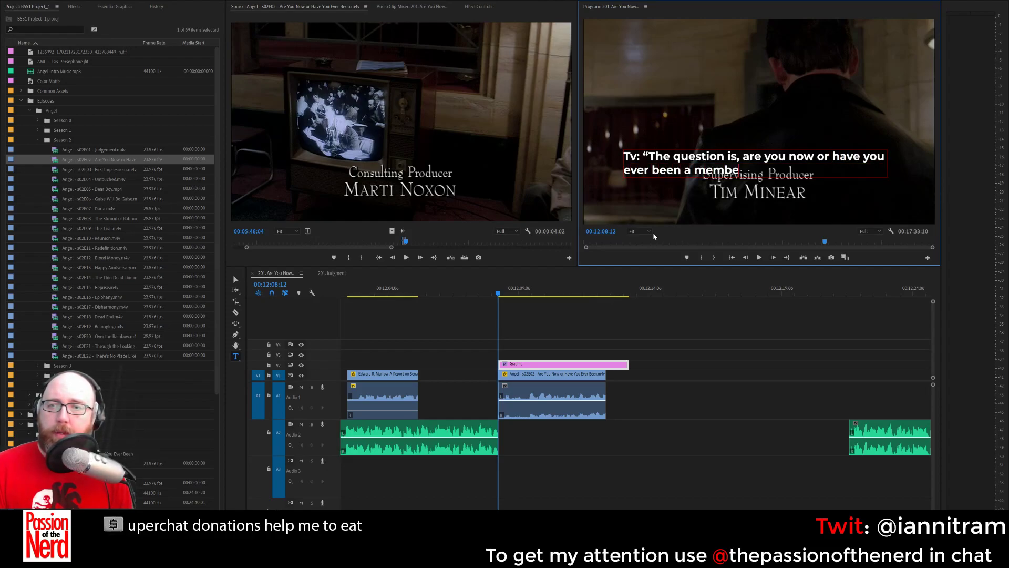
text(r of the communist)
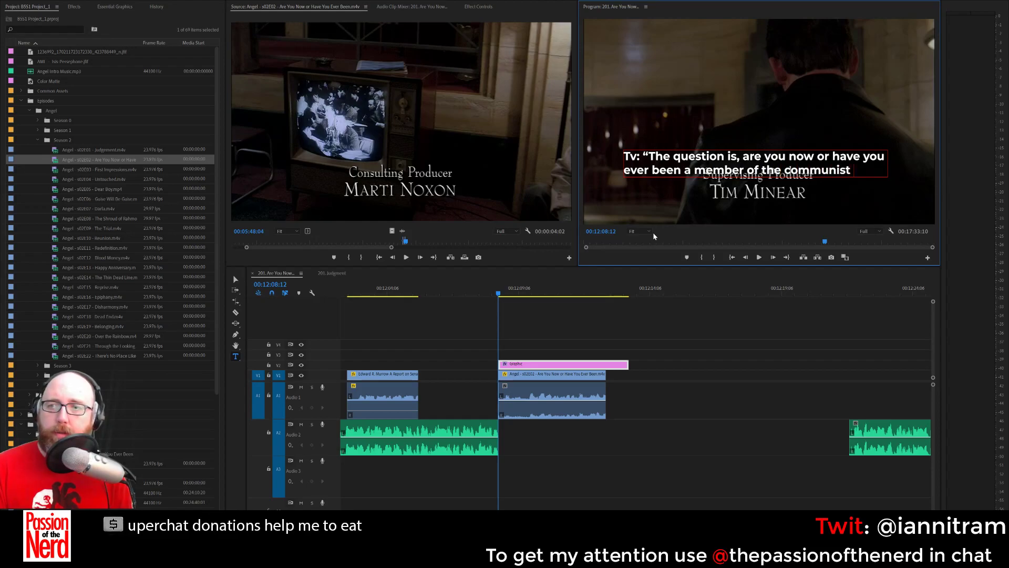
text( party?)
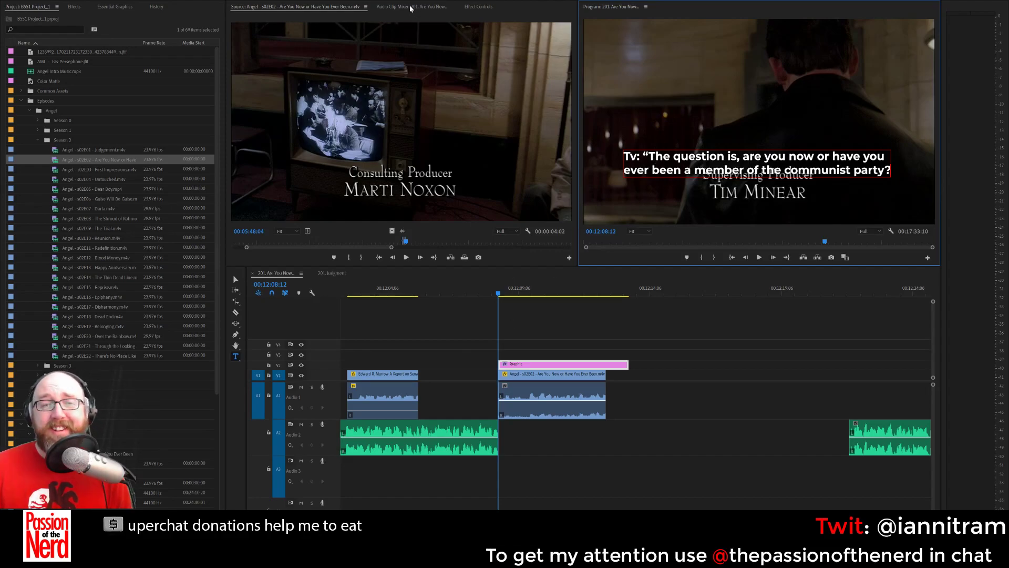
Expand the caption's text properties and move the caption down to the lower part of the picture.
click(432, 10)
click(478, 6)
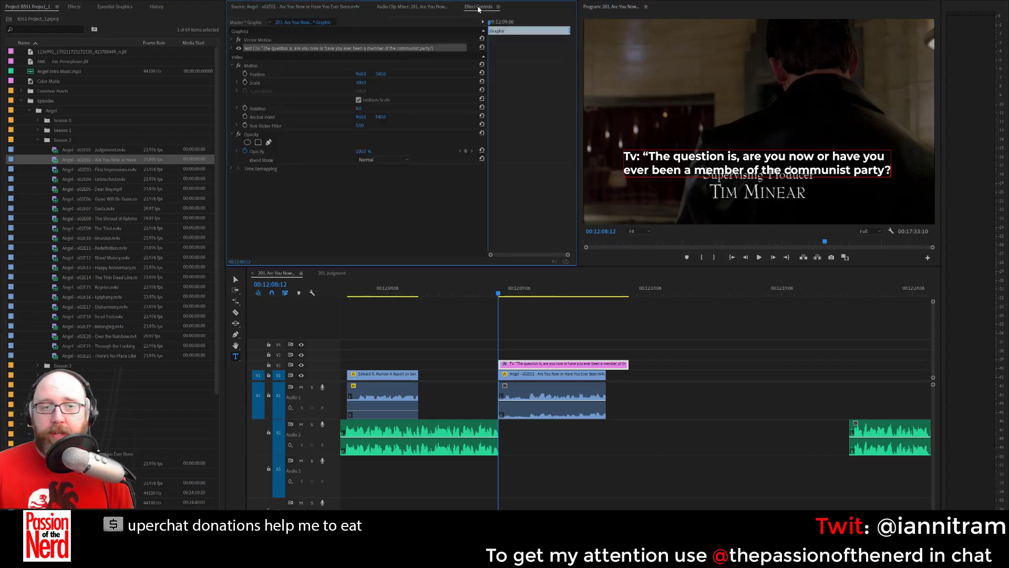
click(233, 48)
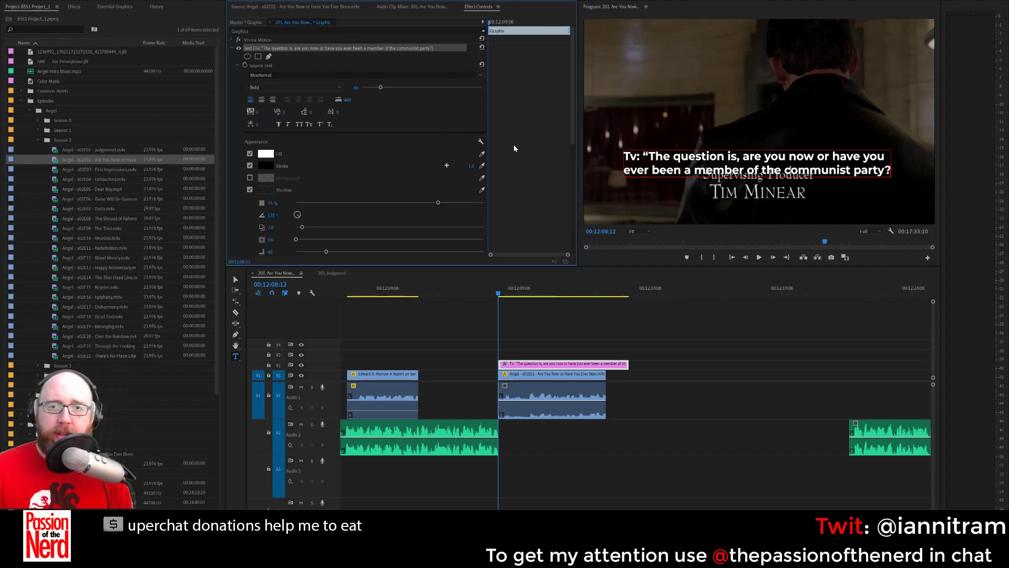
click(235, 279)
drag(788, 171, 791, 218)
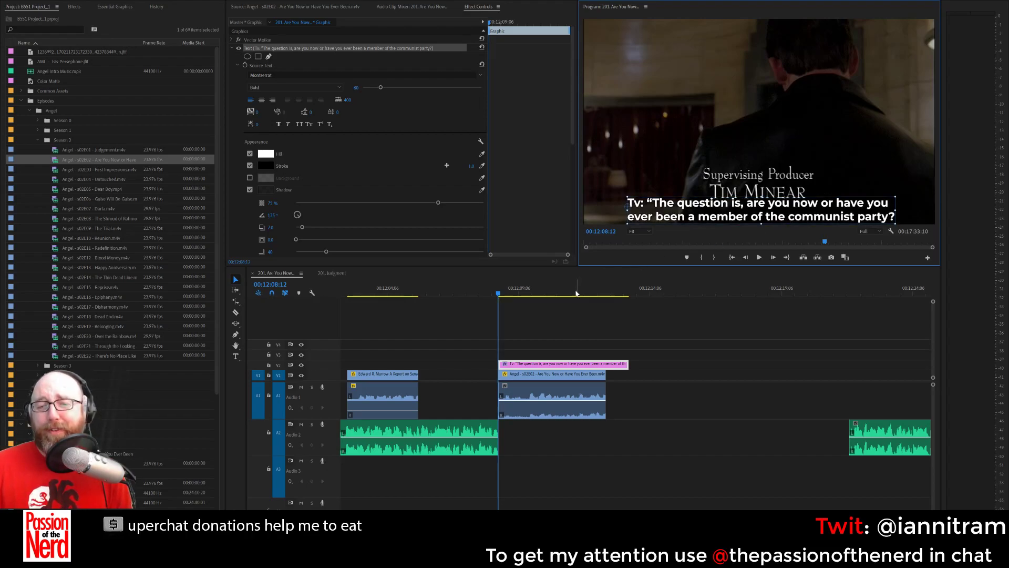
mouse_move(533, 297)
mouse_down()
mouse_move(510, 293)
mouse_move(550, 293)
mouse_up()
drag(796, 212, 797, 192)
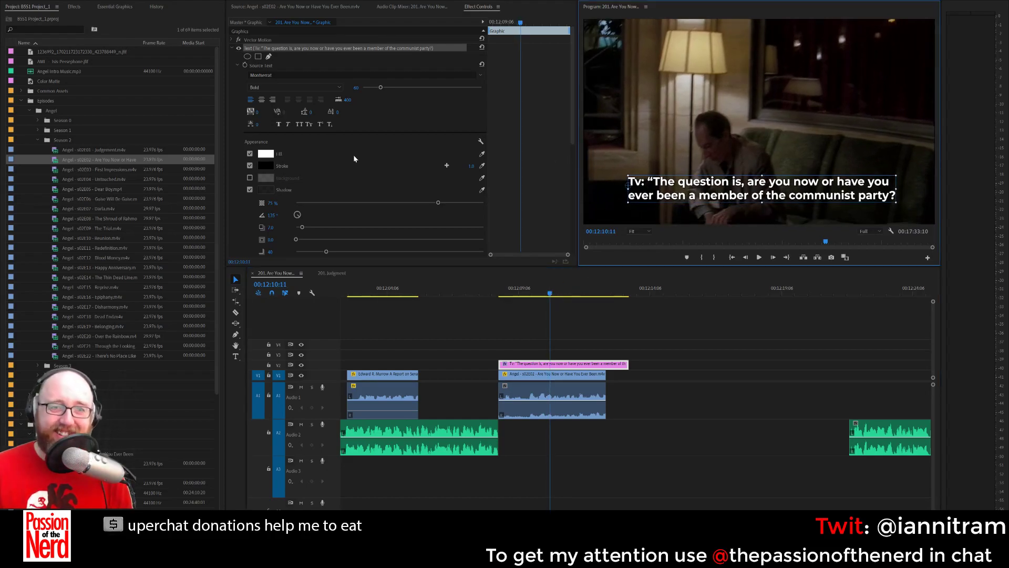
Give the caption a black background and play the captioned clip from 00:12:08:12.
click(250, 178)
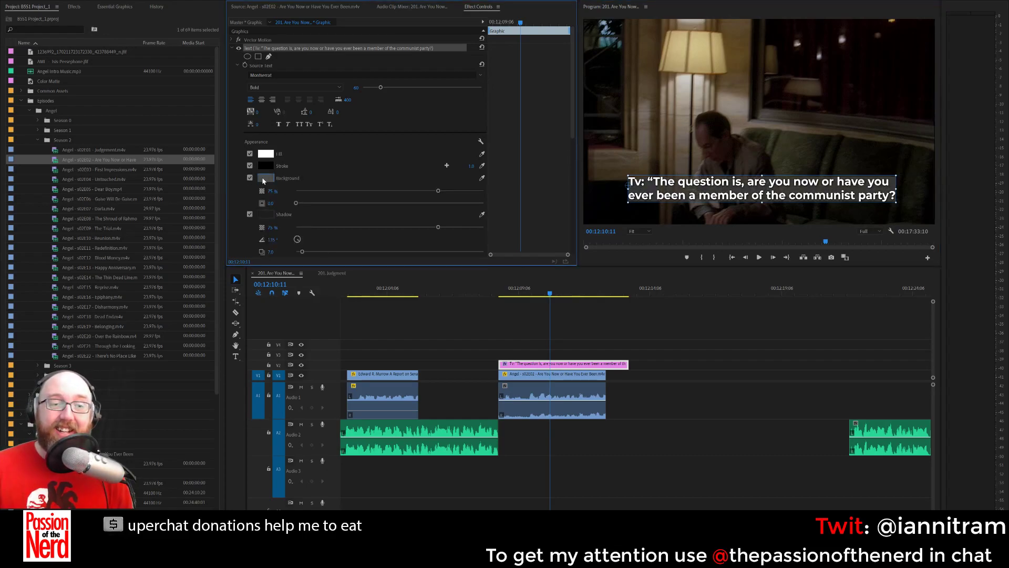
click(264, 179)
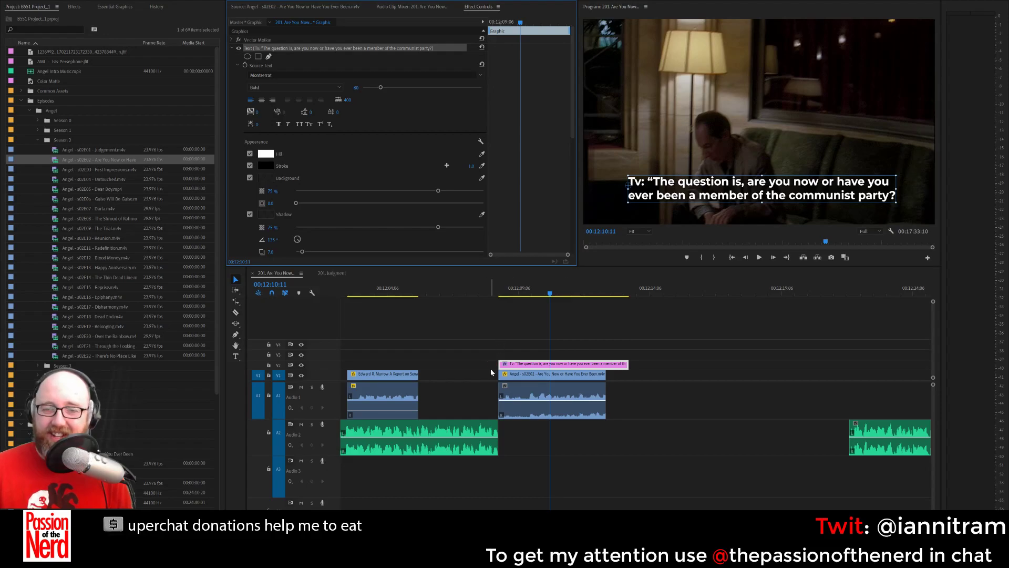
click(499, 286)
key(space)
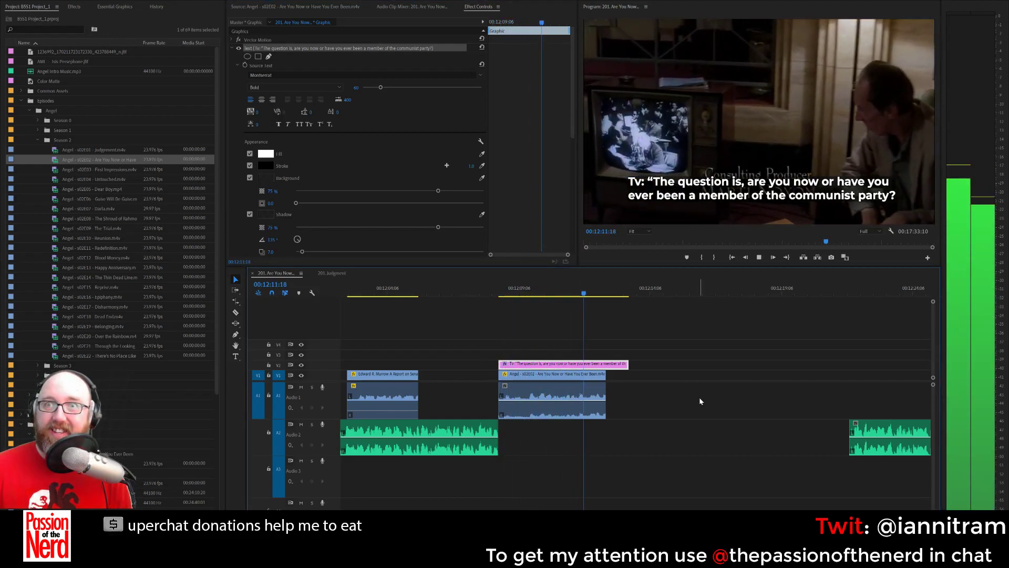
key(space)
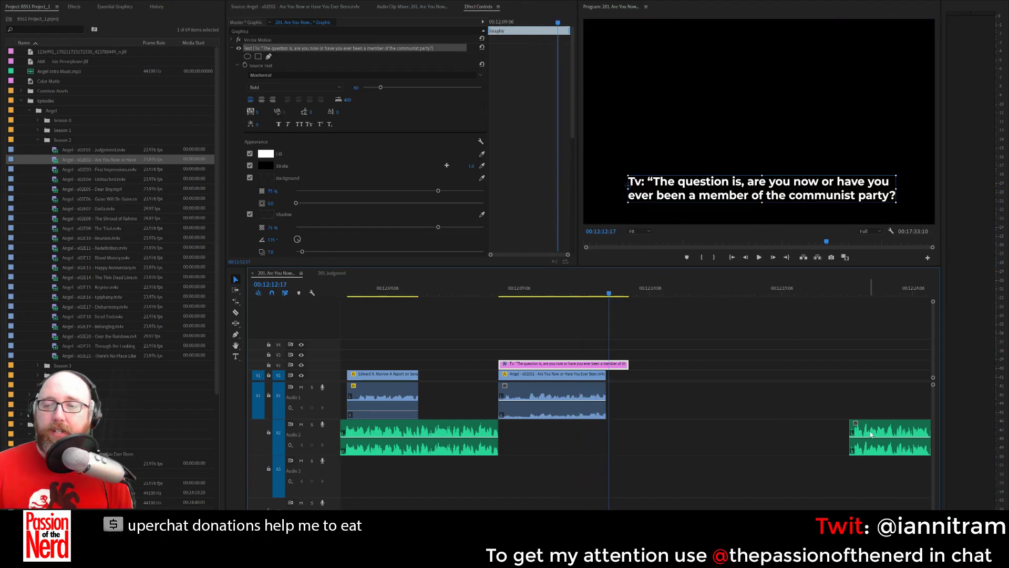
Move the following Audio 2 narration back to the episode clip's end and trim the caption's end to the same point.
drag(851, 436, 612, 438)
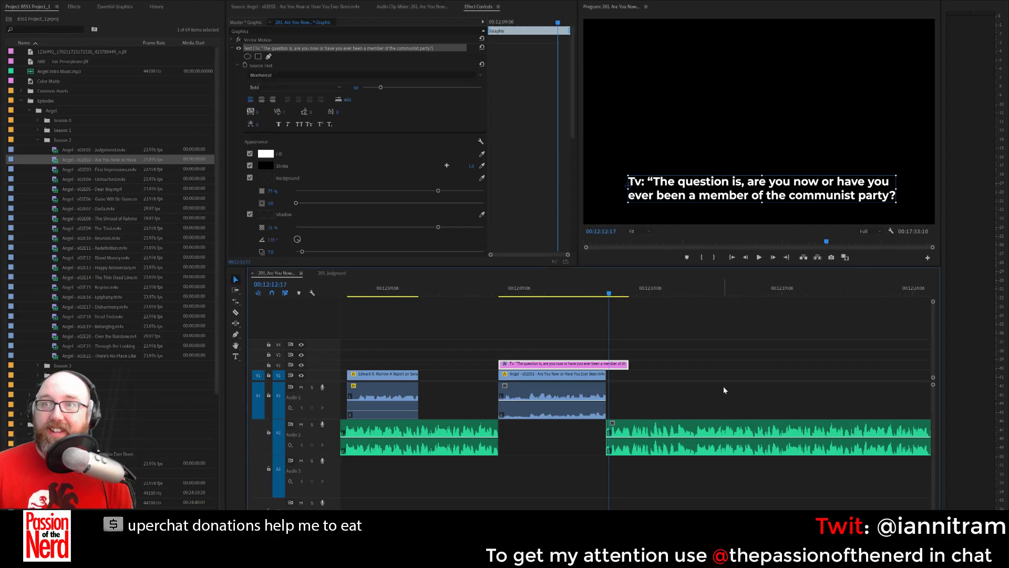
drag(620, 364, 606, 363)
Extend the episode clip's start back to the end of the Murrow report clip, then check the picture at 00:12:05:07.
drag(499, 392, 418, 395)
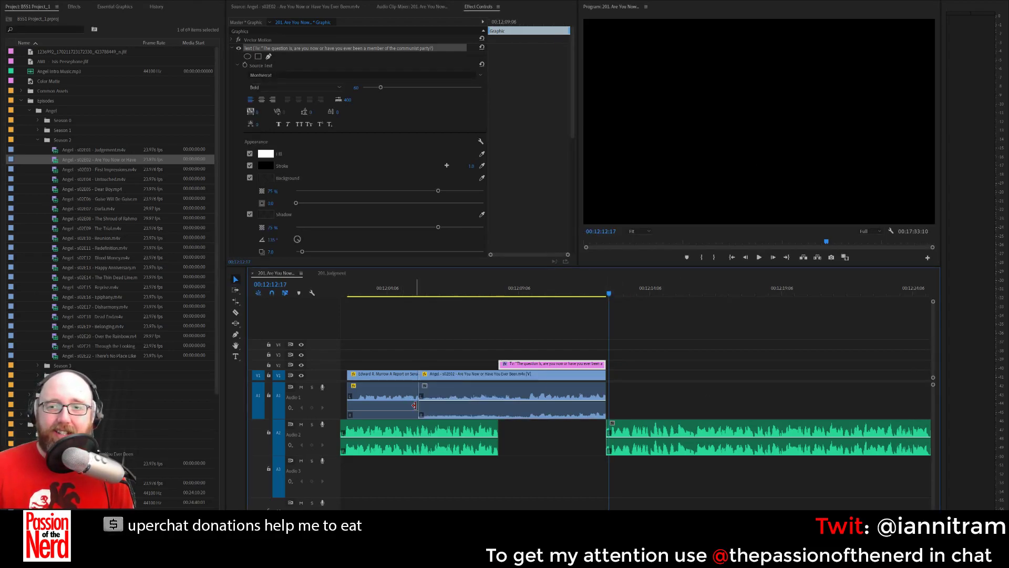
drag(440, 288, 414, 310)
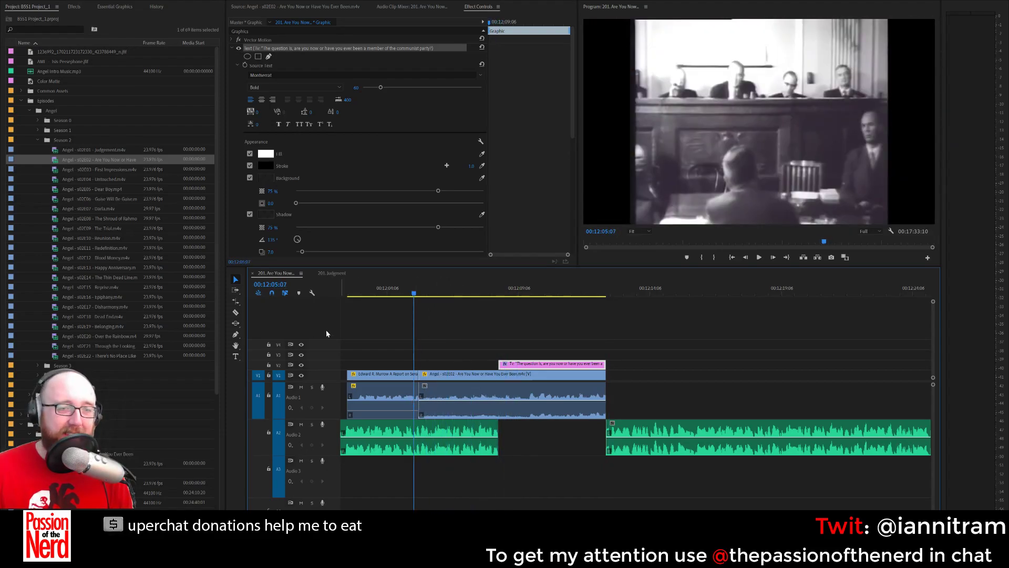
Split the episode clip on V1 and Audio 1 at the caption's start point with the Razor tool.
click(236, 314)
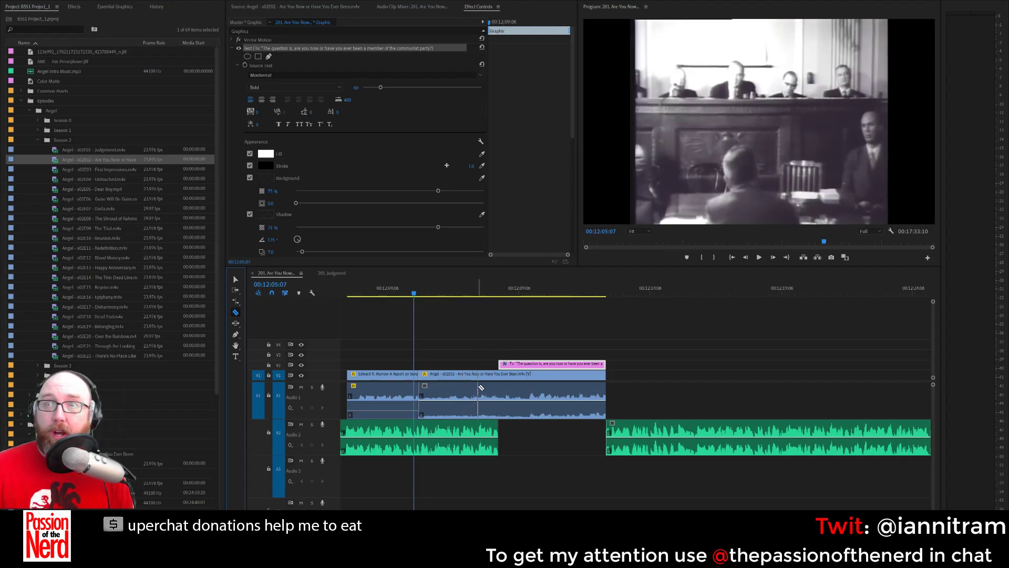
click(499, 408)
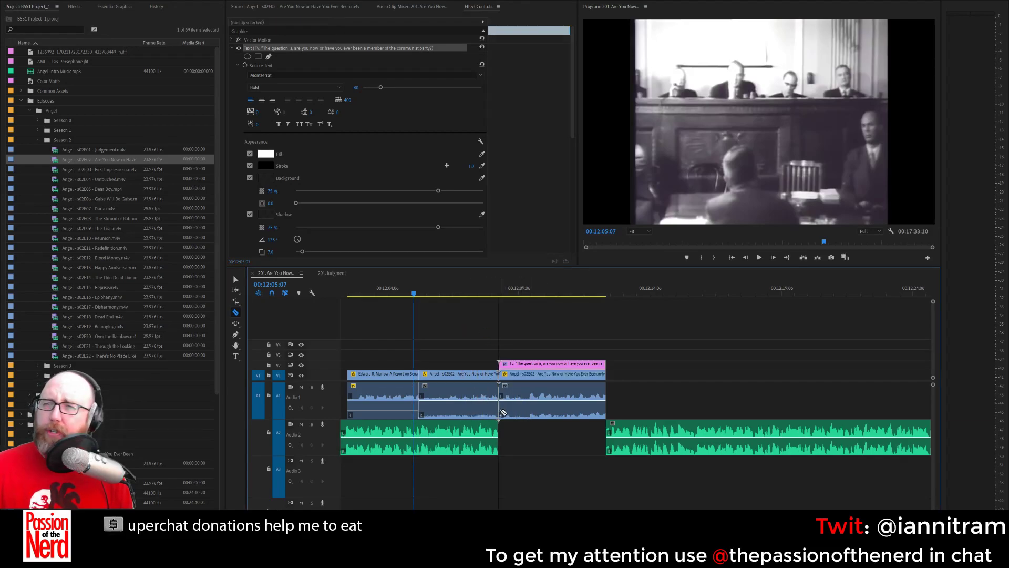
key(v)
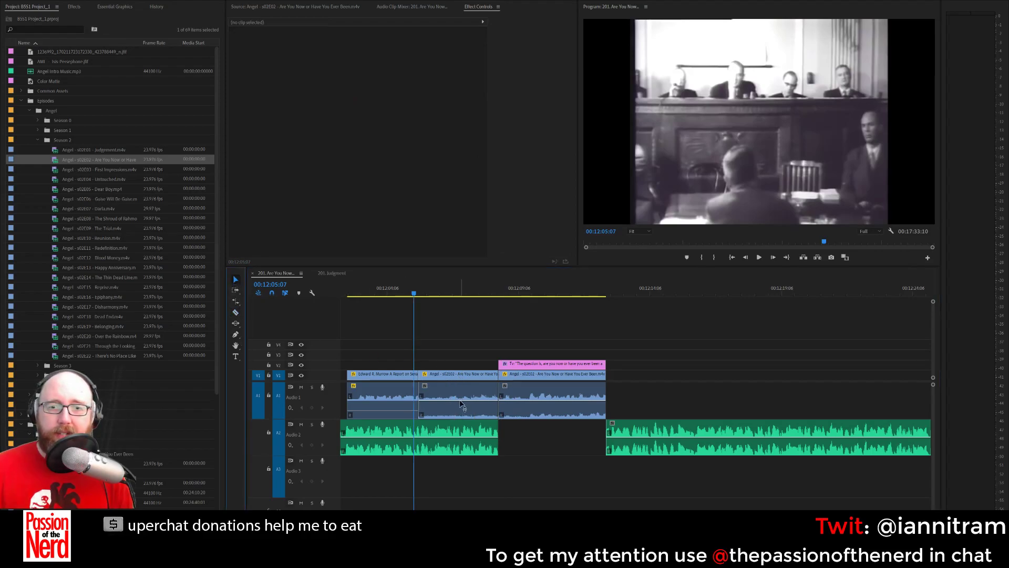
Lower the volume before the cut and raise the captioned part's, duplicating its audio onto Audio 2 in the narration gap.
click(457, 407)
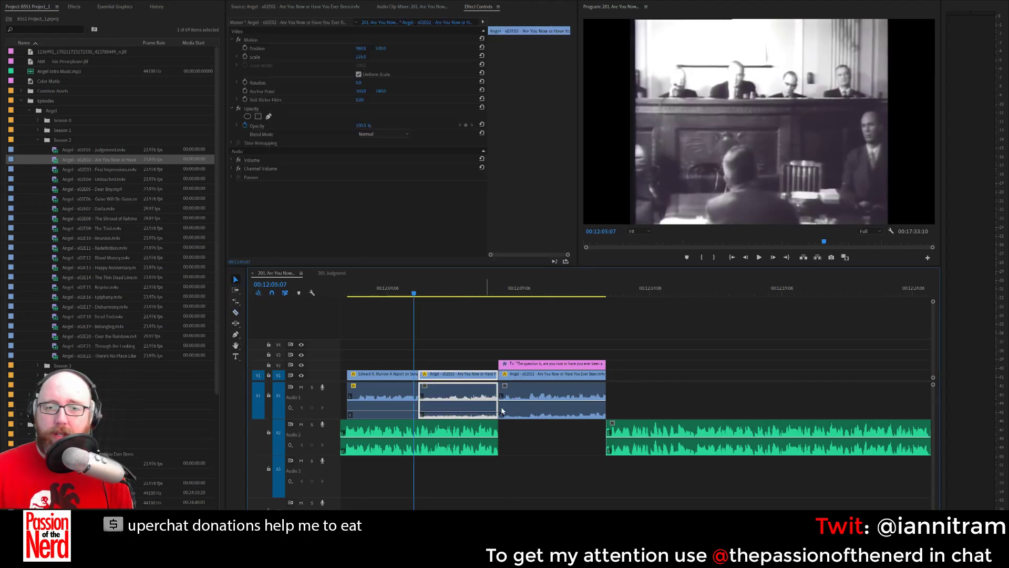
click(535, 417)
drag(533, 418, 517, 403)
Add a Constant Power crossfade at the Audio 1 cut before the captioned clip, shorten it, and play up to 00:12:11:17.
click(499, 409)
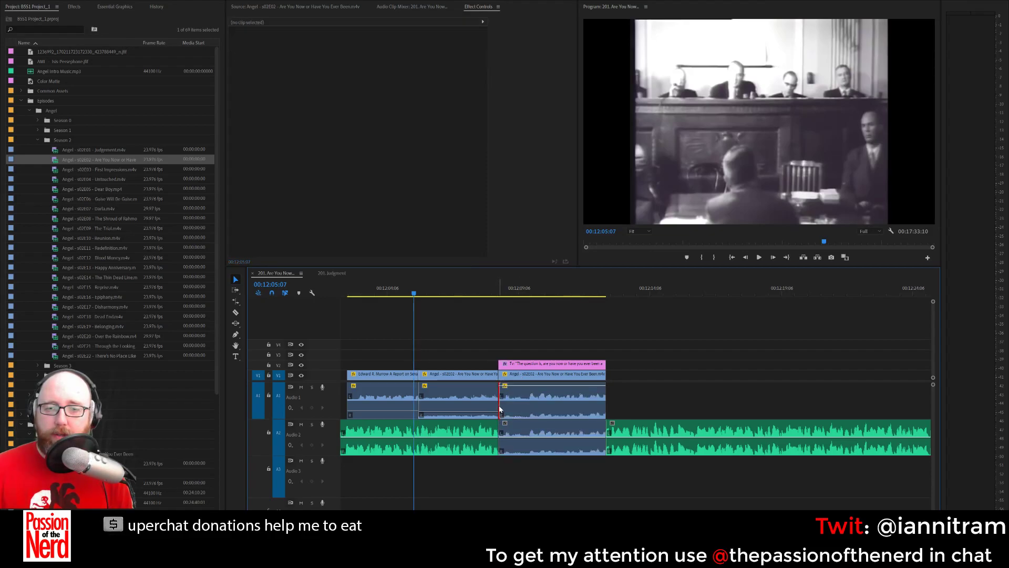
key(ctrl+shift+d)
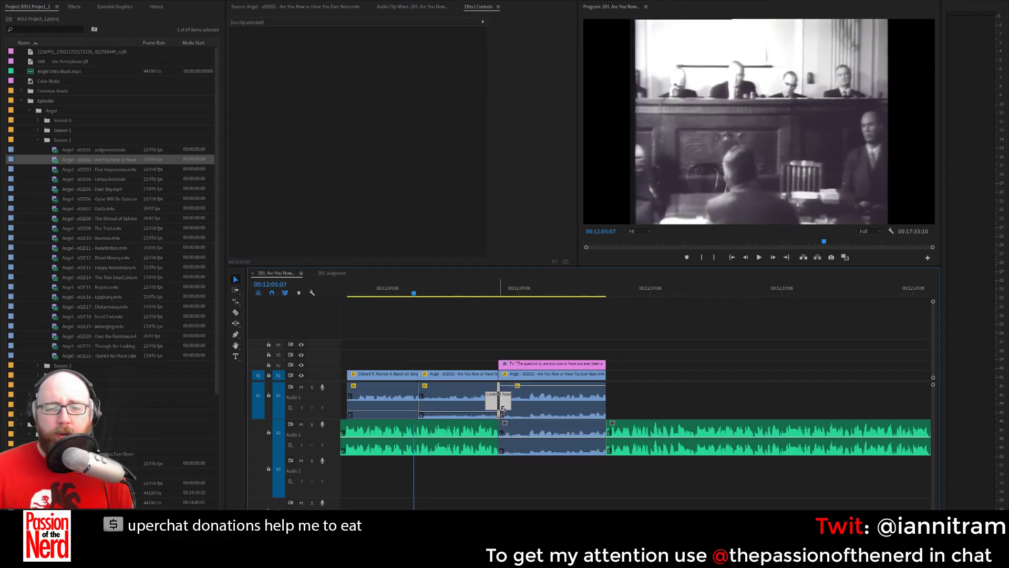
drag(498, 409, 499, 409)
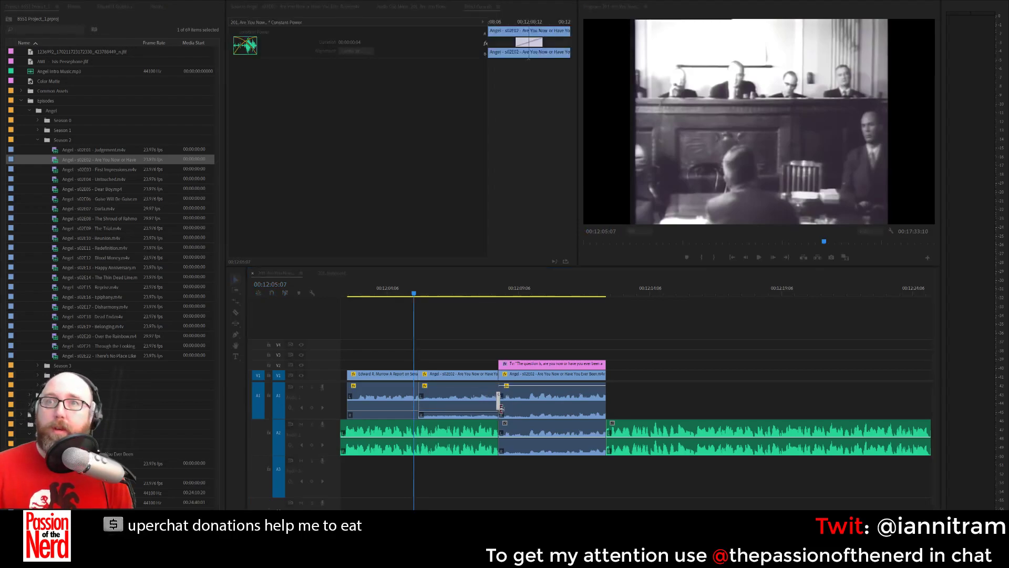
key(space)
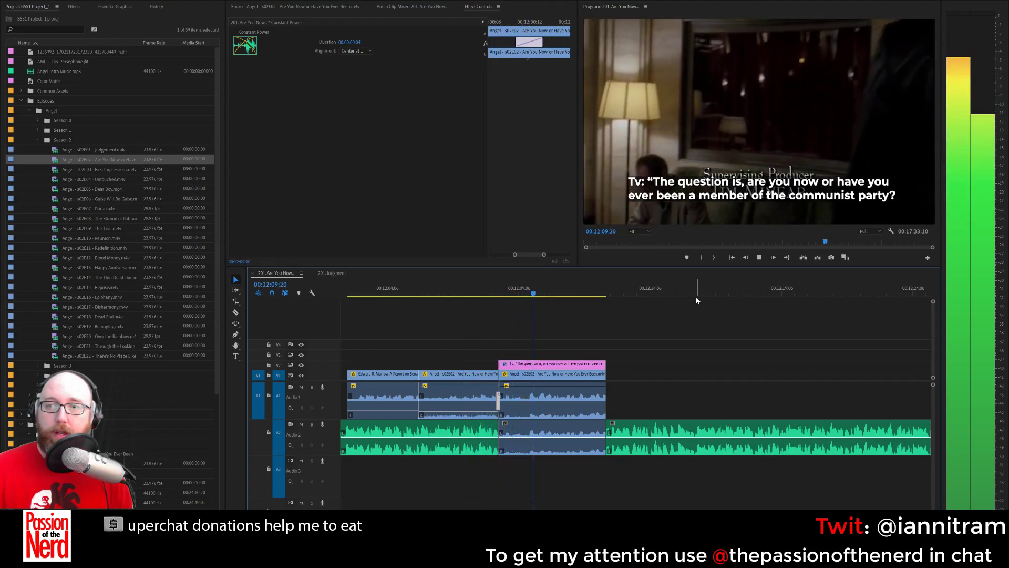
key(space)
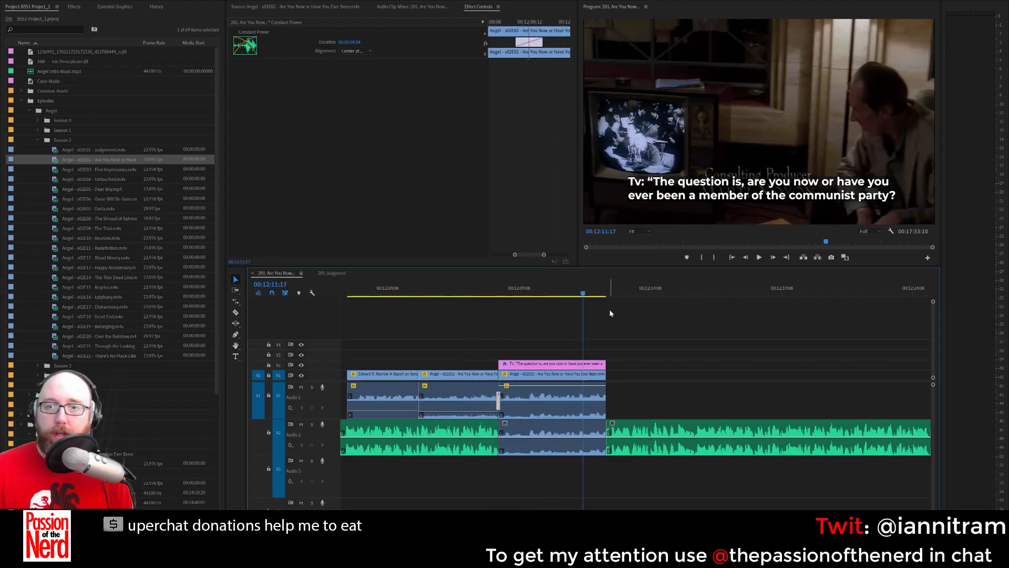
Add the missing closing quotation mark after "communist party?" in the caption and nudge the caption slightly up and left.
click(564, 364)
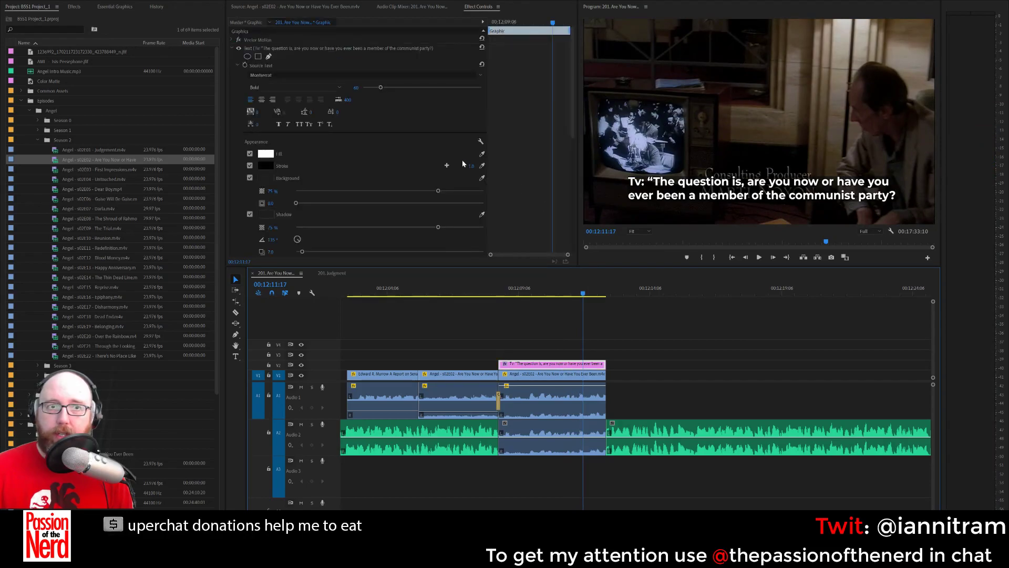
click(427, 48)
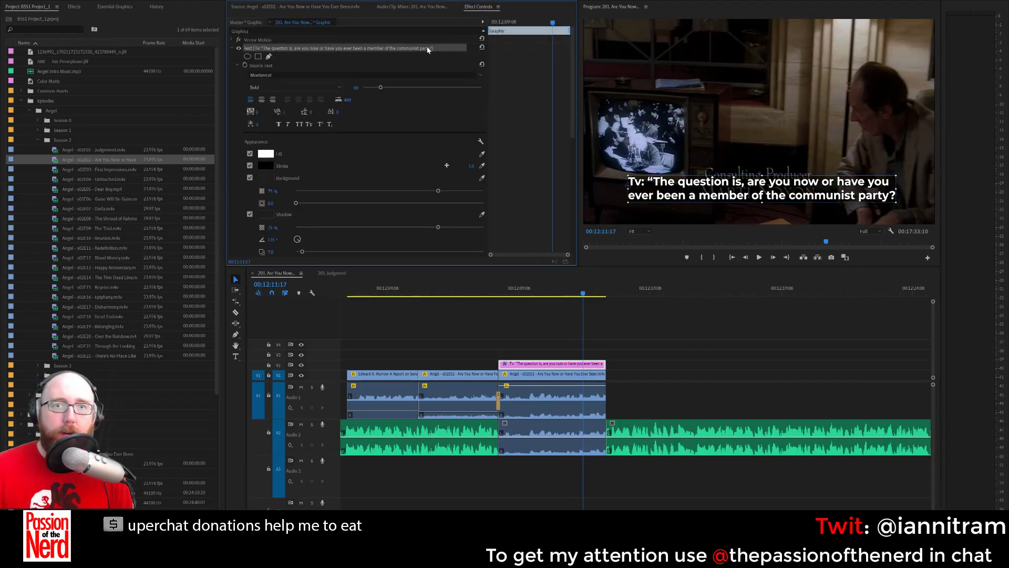
double_click(880, 195)
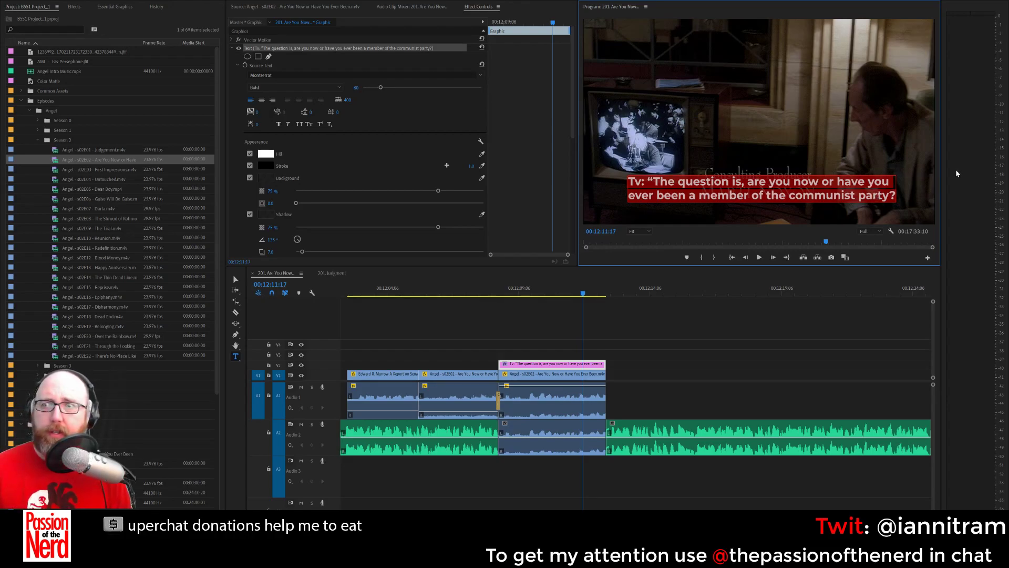
click(892, 196)
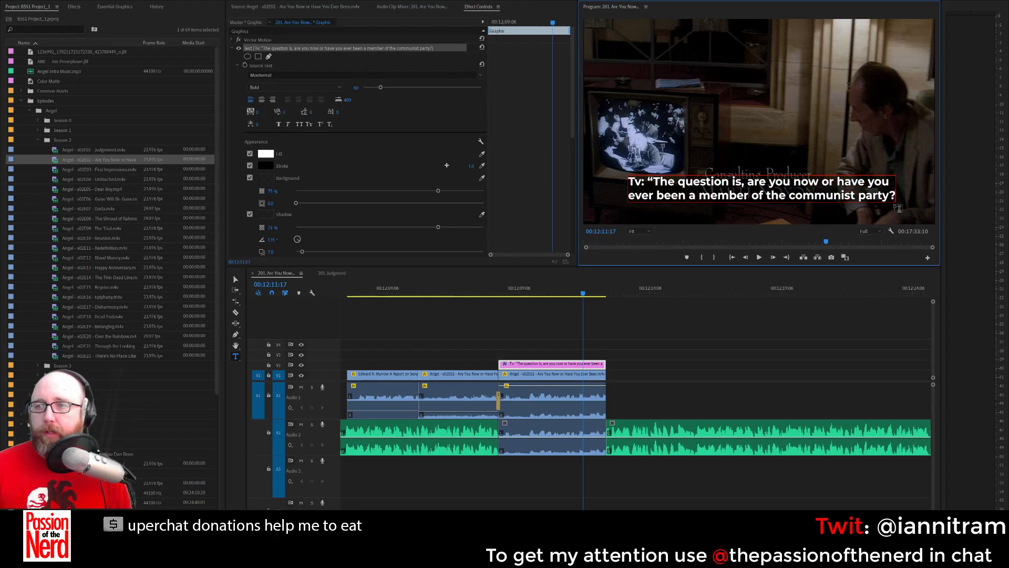
text(")
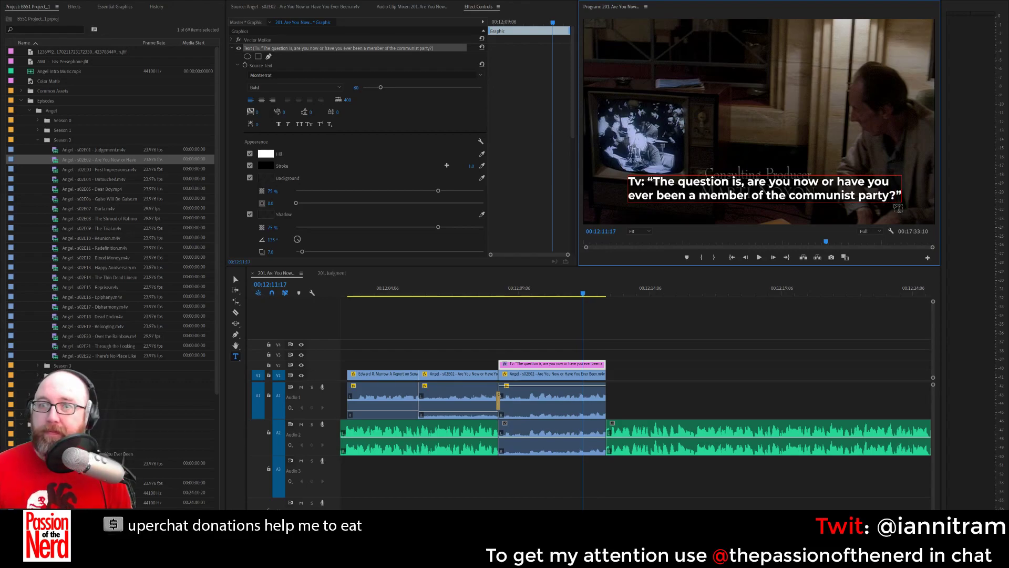
click(235, 279)
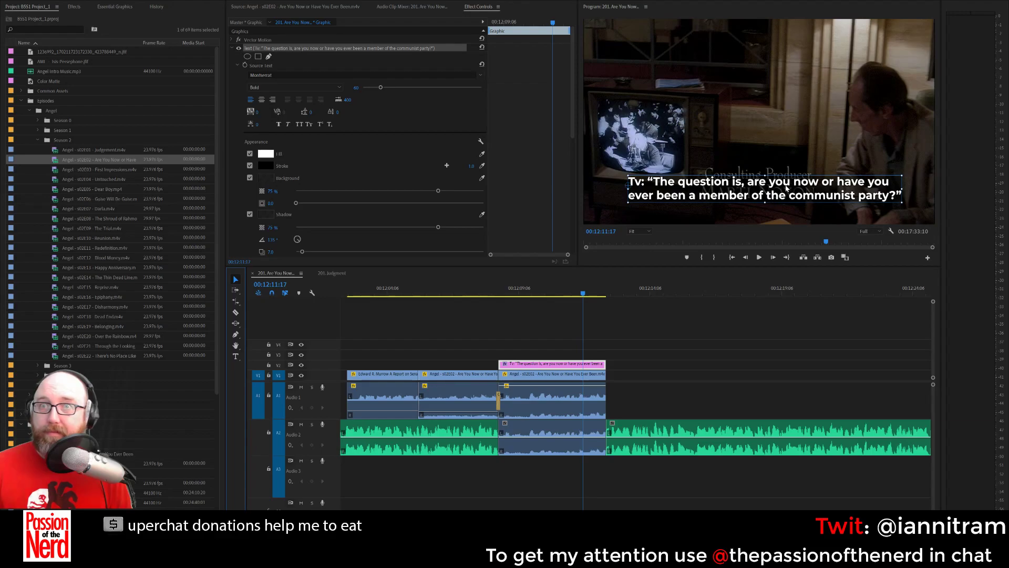
drag(786, 191, 780, 189)
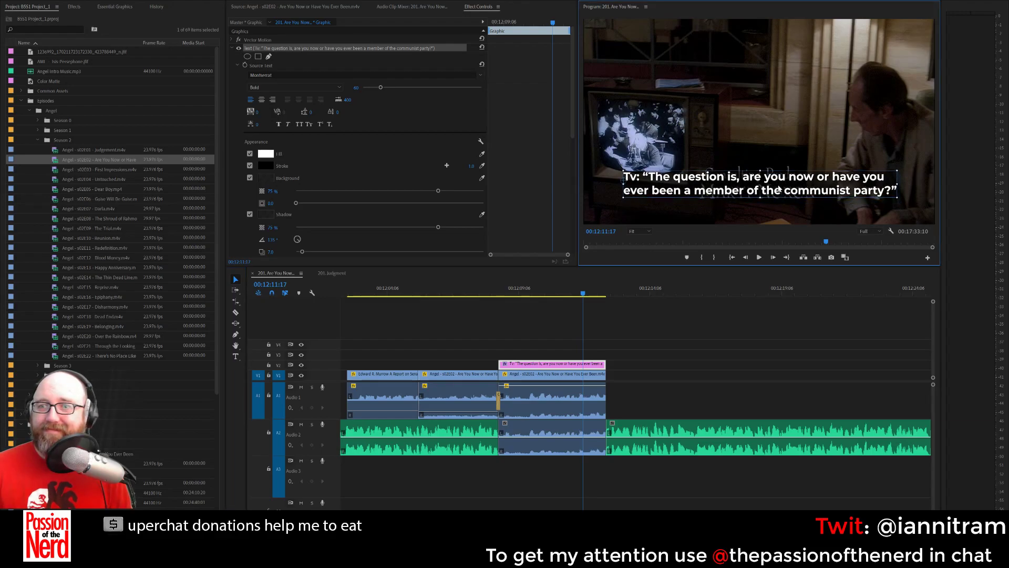
Play the caption's entrance from 00:12:08:07 and add a Cross Dissolve to the caption's start.
click(494, 299)
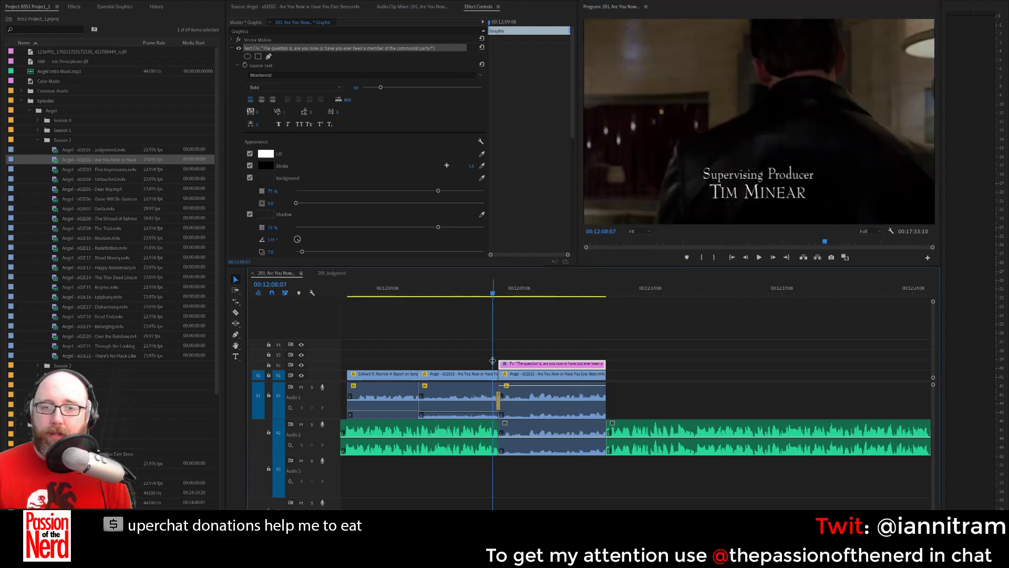
key(space)
click(502, 363)
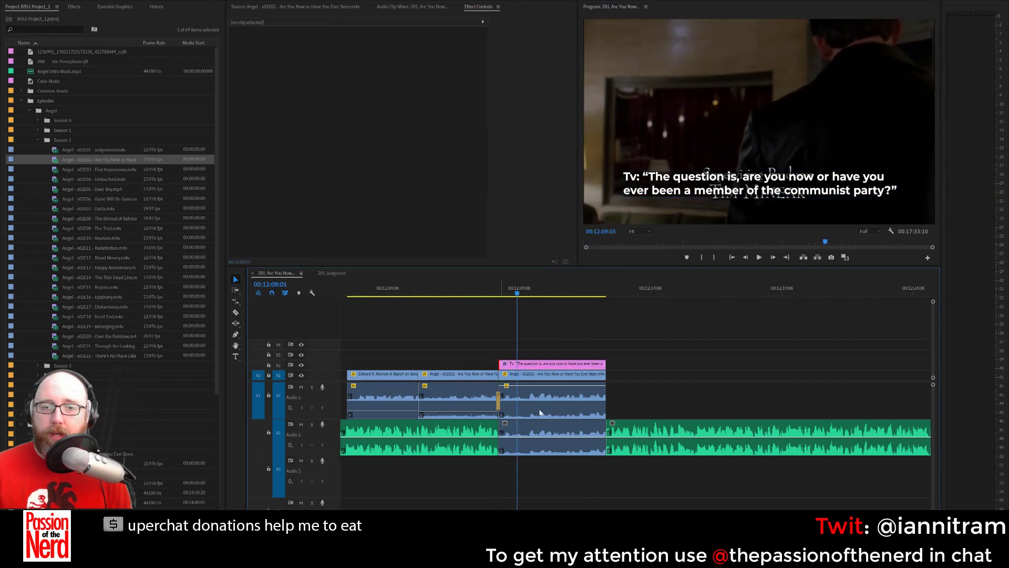
key(ctrl+d)
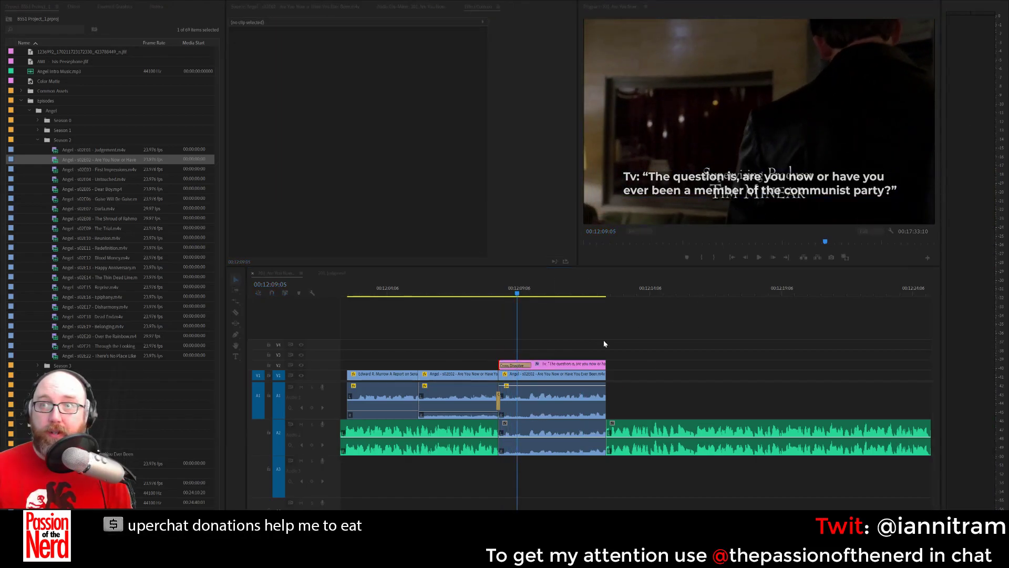
Correct the caption's speaker label from "Tv" to "TV".
double_click(637, 178)
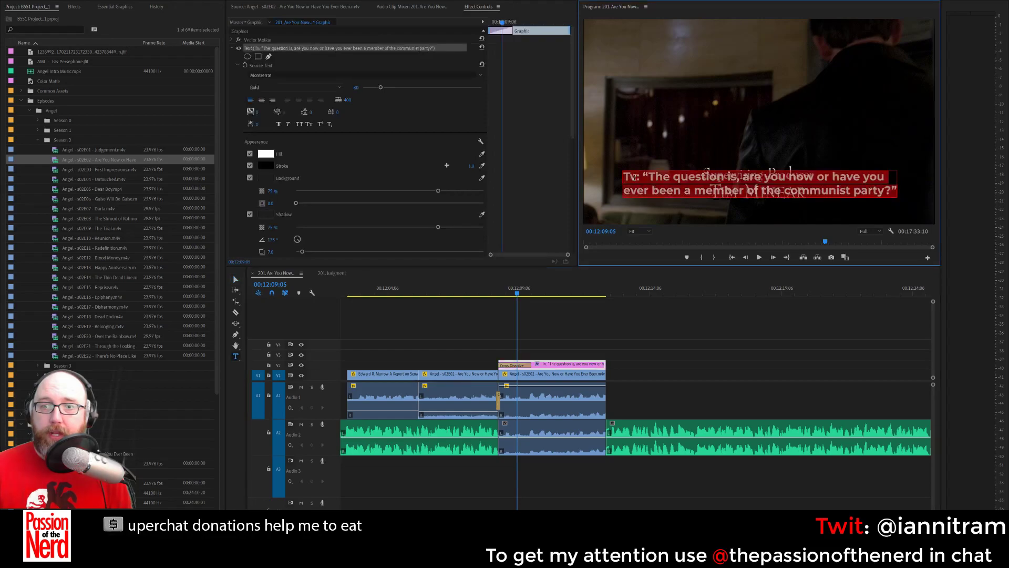
click(636, 177)
key(BackSpace)
text(V)
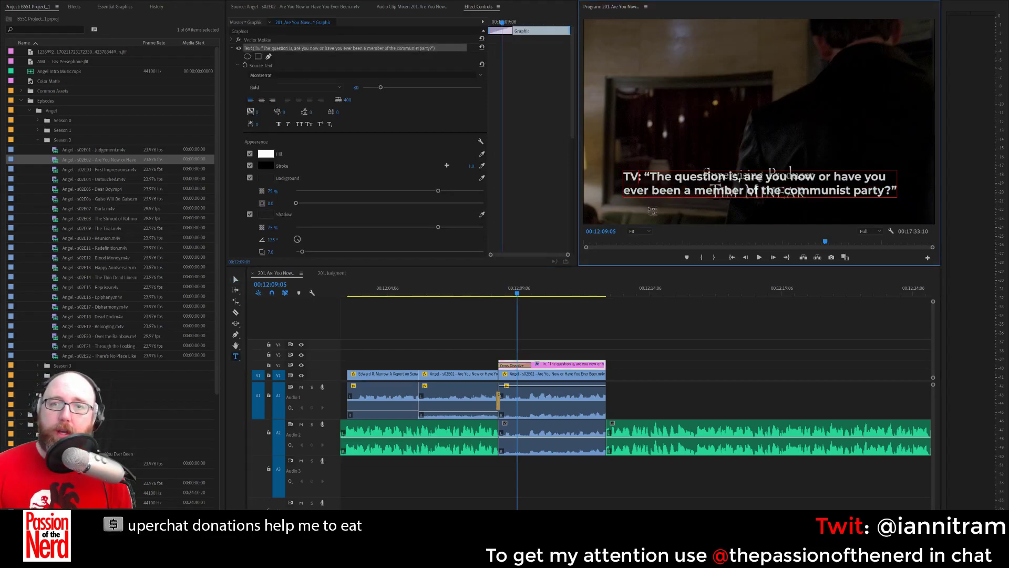
click(456, 336)
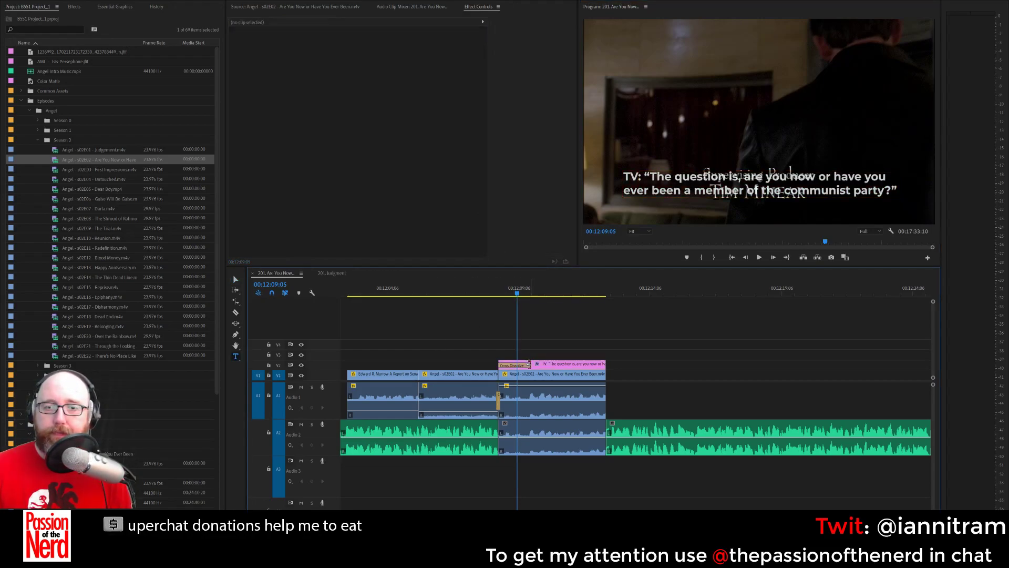
Shorten the caption's Cross Dissolve and extend the caption's start to just before the cut, then play the caption's entrance.
drag(509, 364, 487, 364)
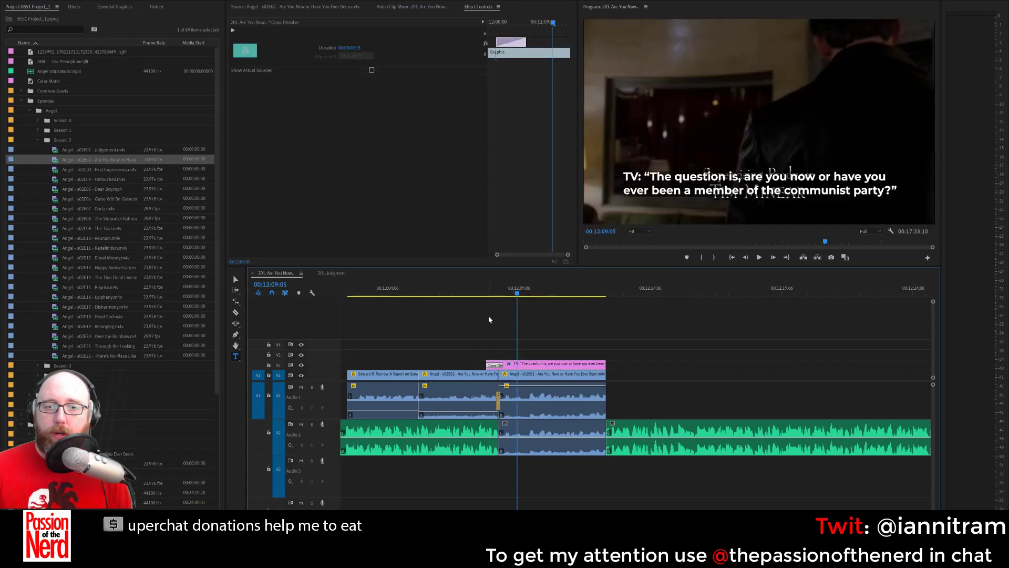
key(shift+k)
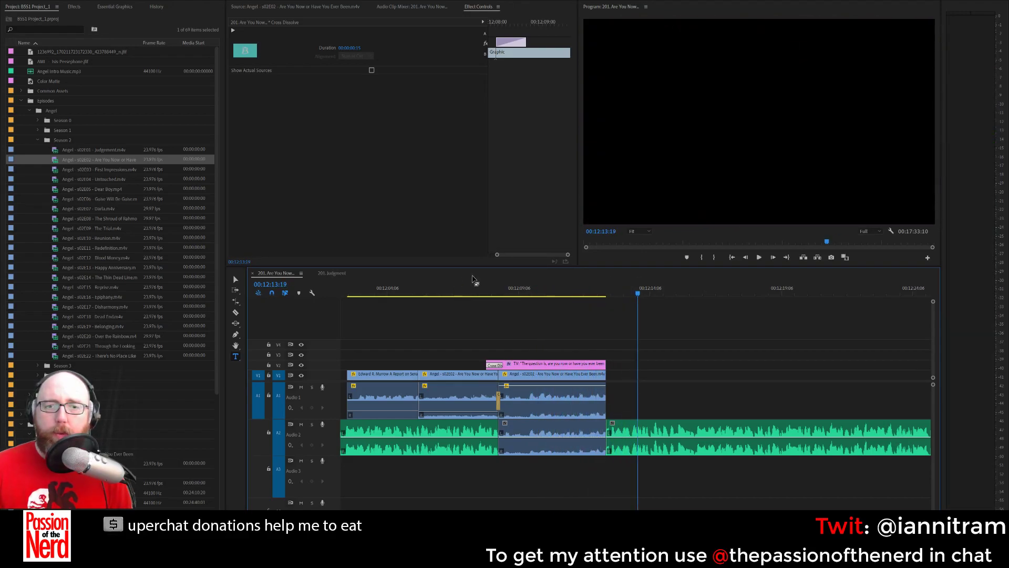
click(476, 292)
key(space)
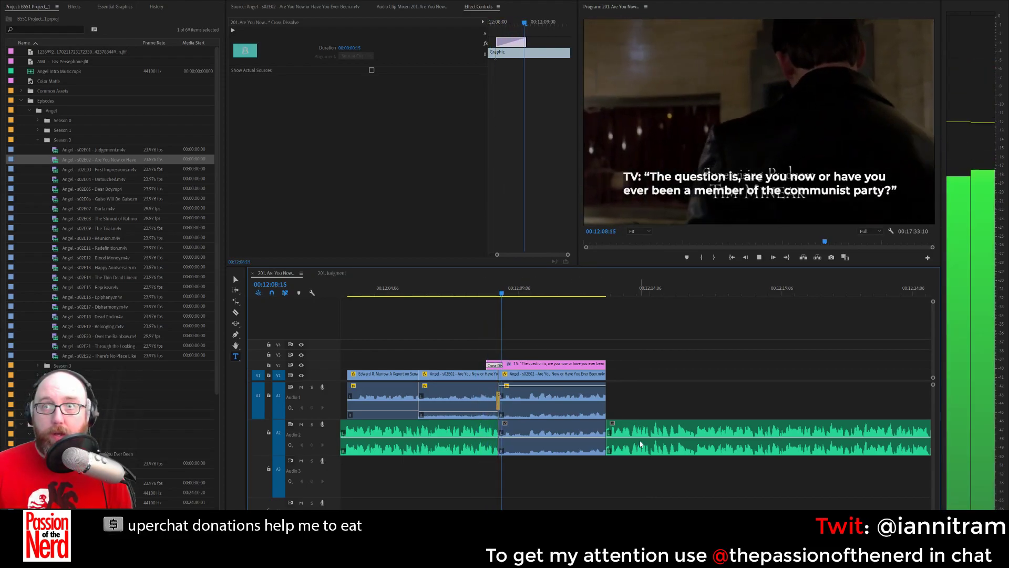
click(421, 291)
key(space)
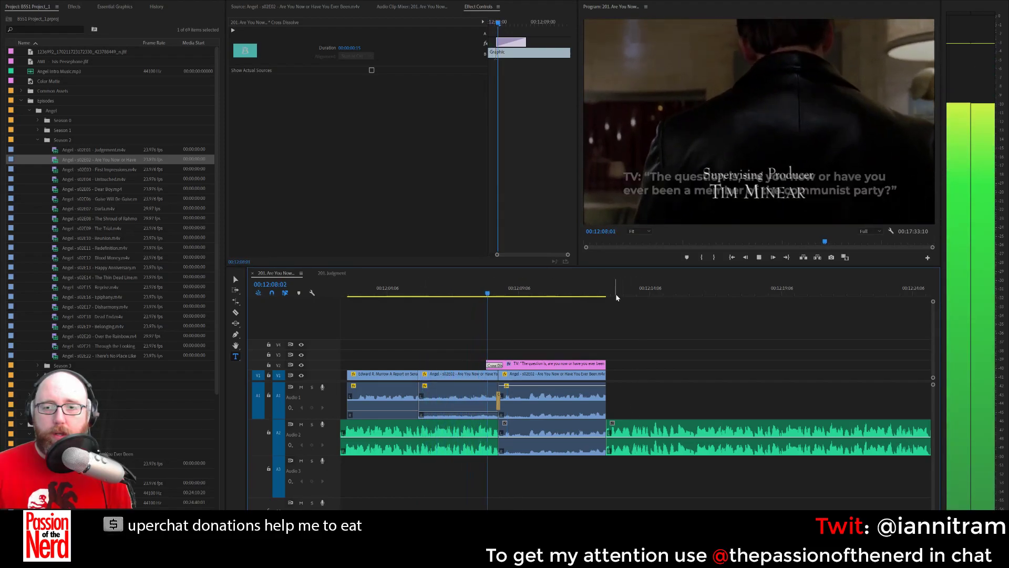
key(space)
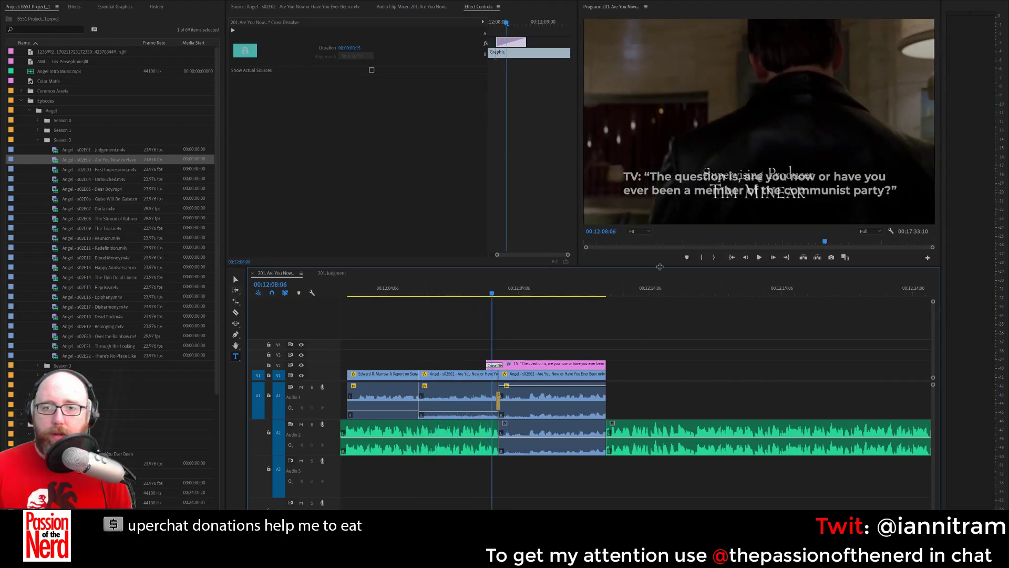
Play the narration after the captioned clip, trim its start to 00:12:21:19 and close the resulting gap on Audio 2.
drag(660, 266, 660, 270)
click(661, 292)
key(space)
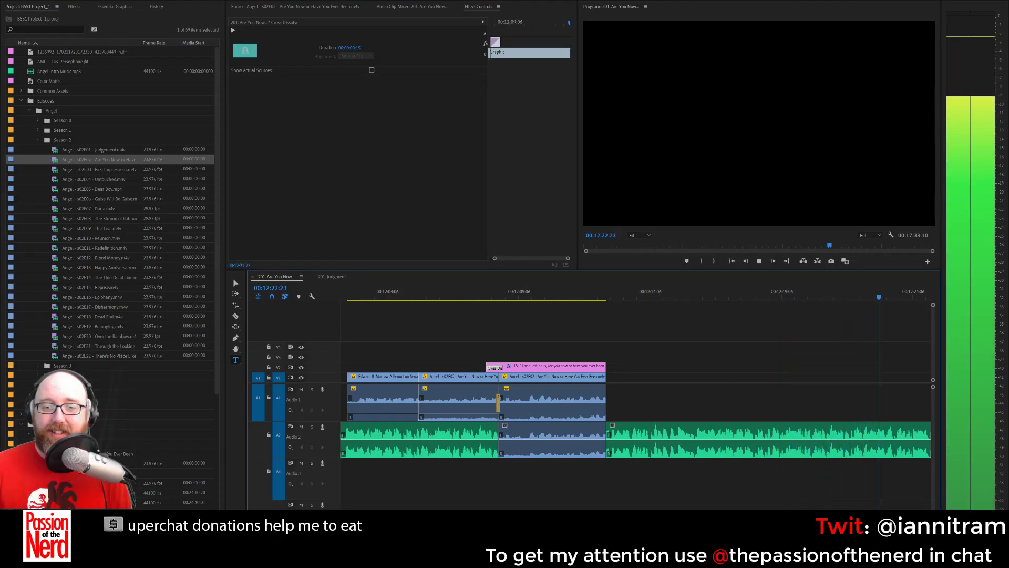
key(minus)
key(space)
click(611, 295)
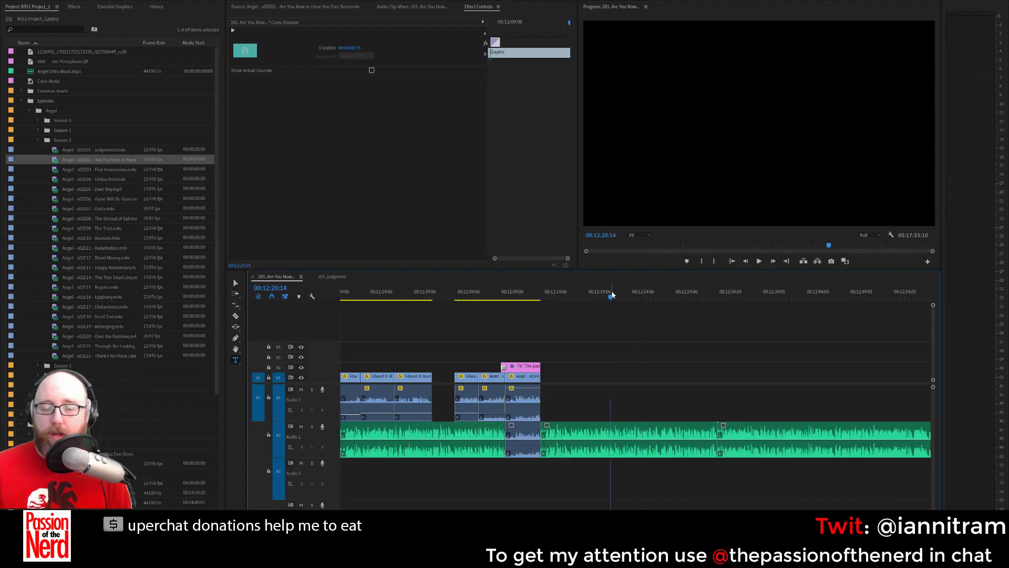
key(space)
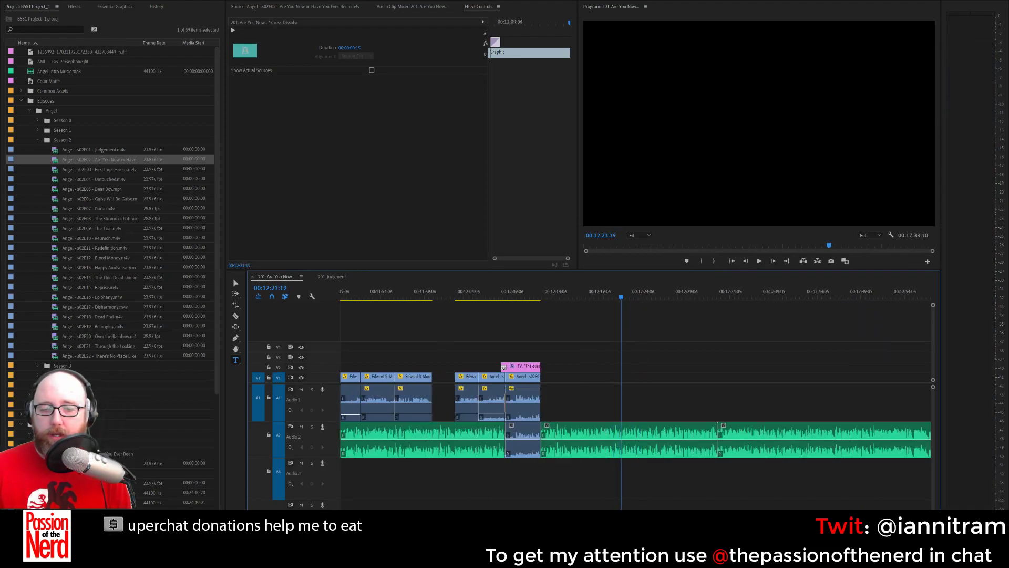
key(equal)
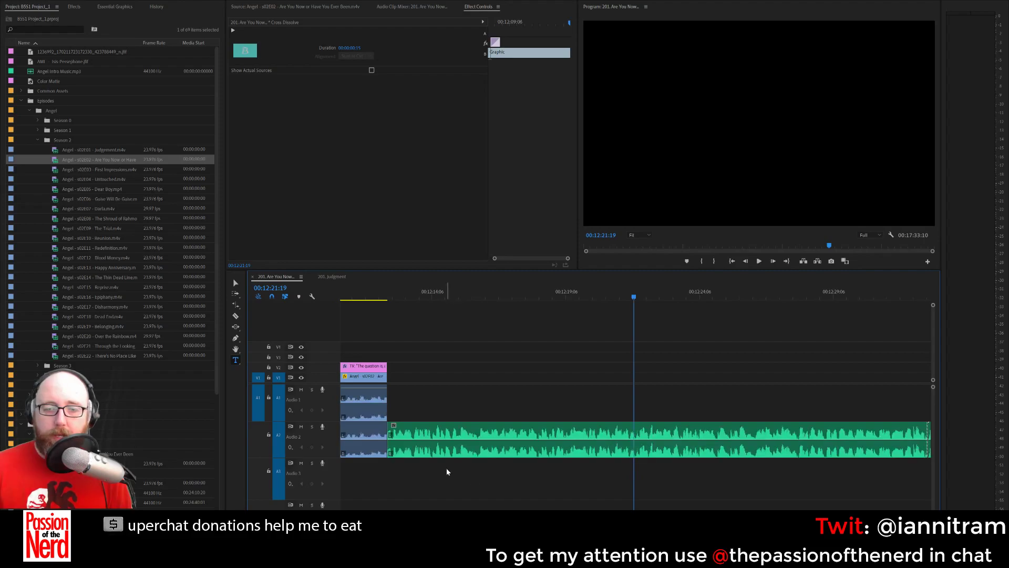
drag(384, 453, 633, 452)
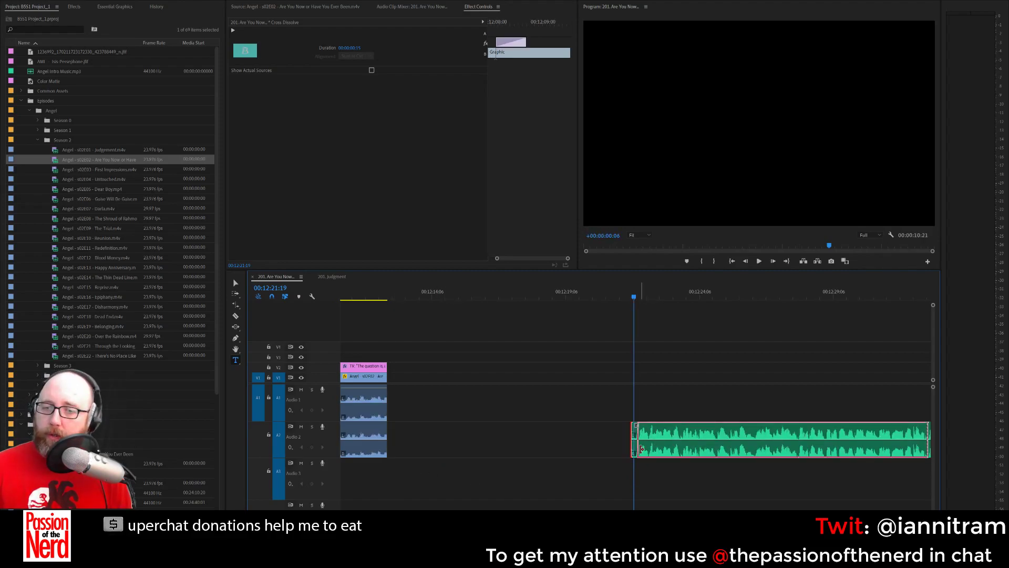
key(ctrl+z)
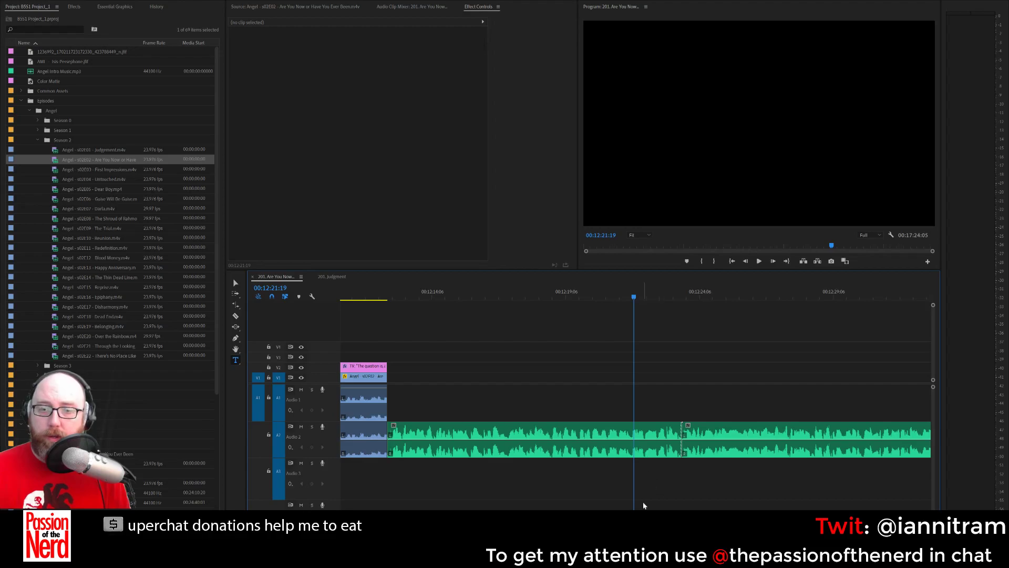
key(minus)
scroll(522, 473, up, 2)
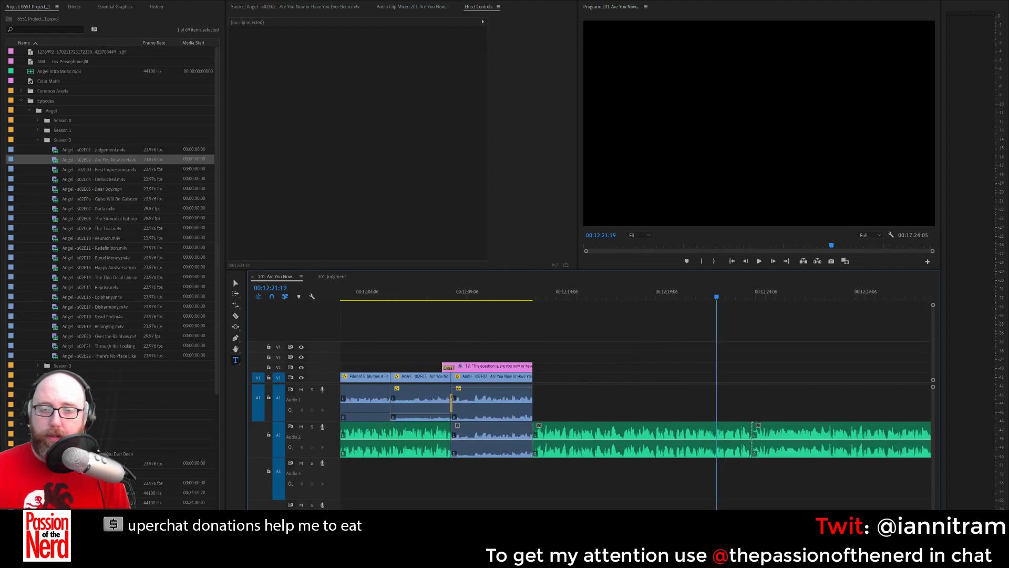
scroll(521, 473, down, 1)
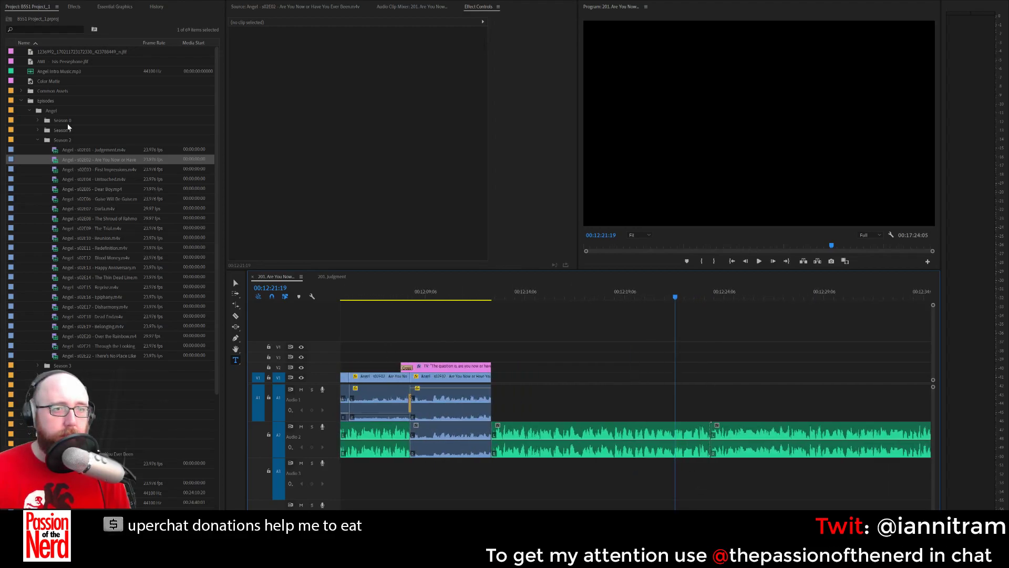
click(42, 144)
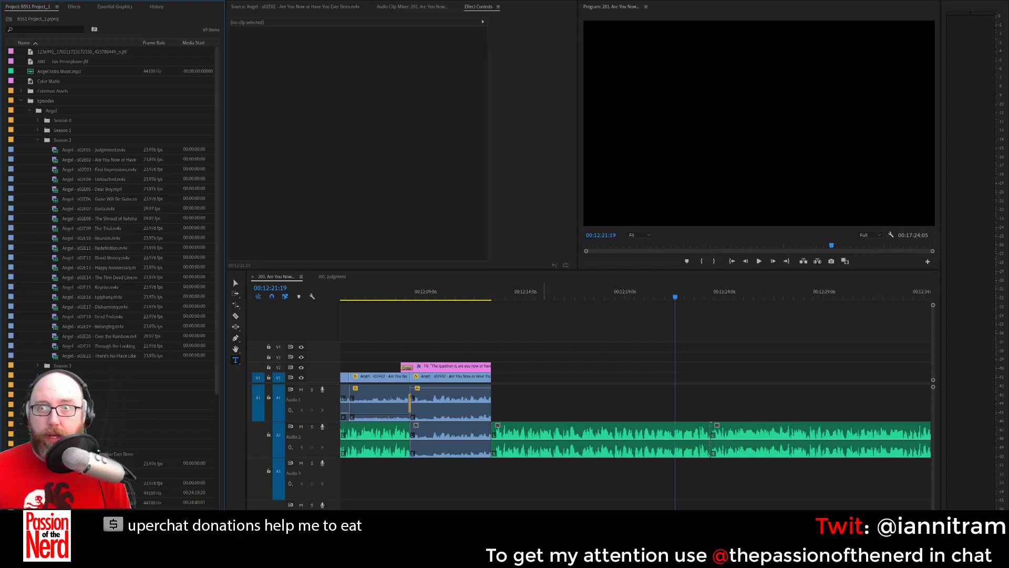
scroll(636, 421, down, 3)
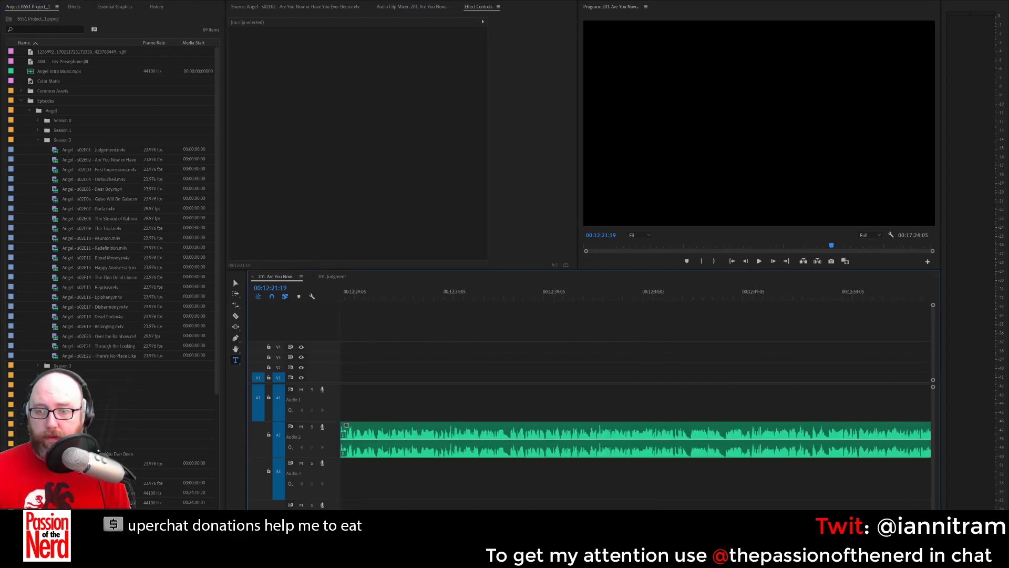
scroll(636, 436, up, 5)
scroll(636, 436, down, 3)
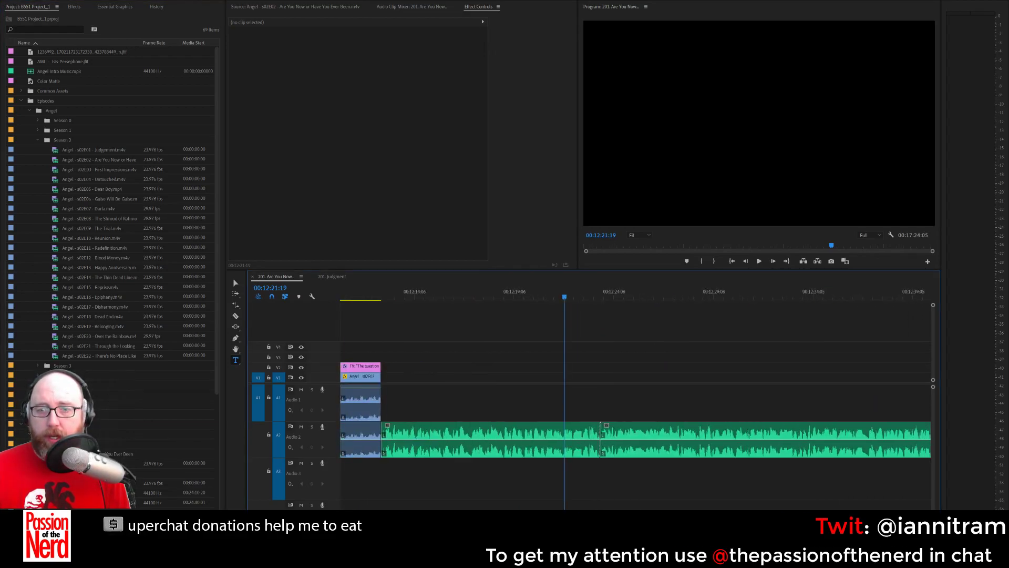
scroll(636, 436, up, 2)
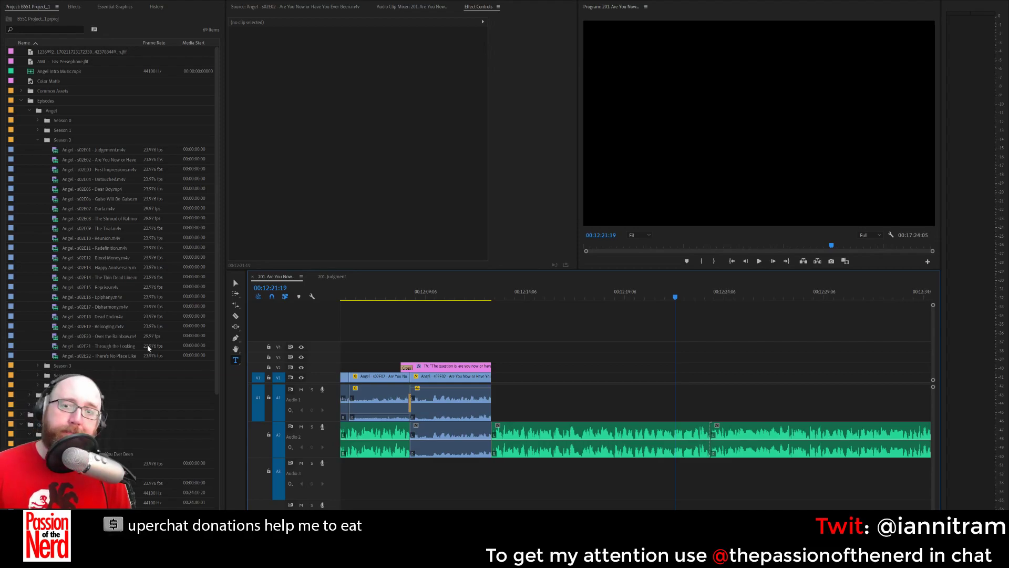
Collapse the Angel episodes bin and open Trumbo 2015.m4v from the guide's B Roll bin in the Source Monitor.
click(38, 141)
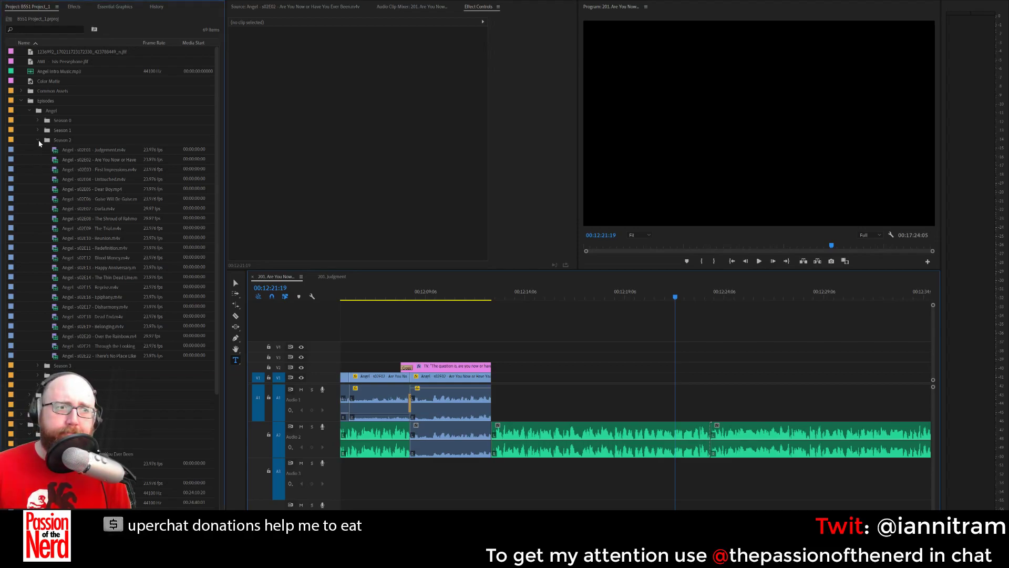
click(29, 111)
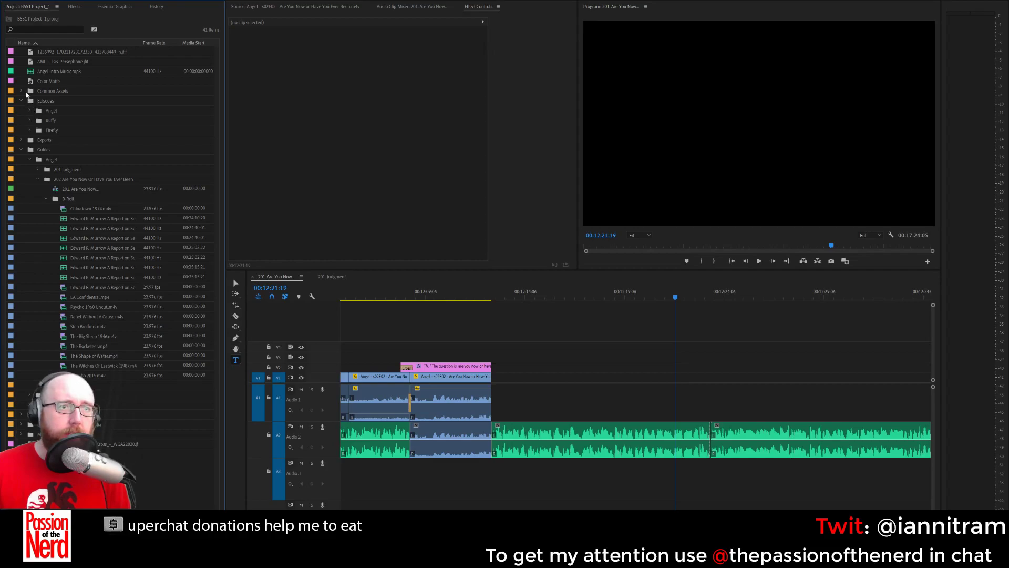
click(47, 200)
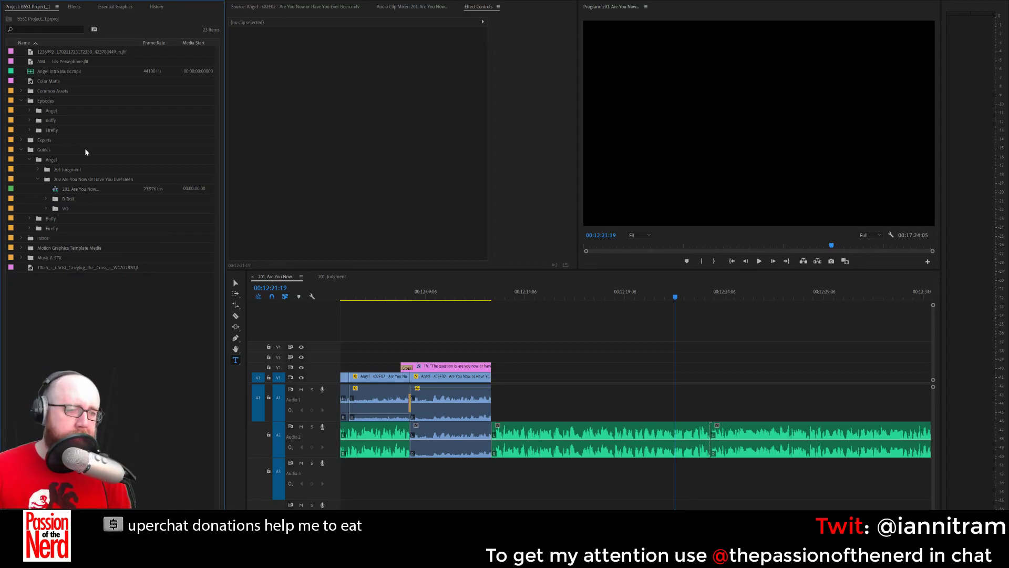
click(46, 200)
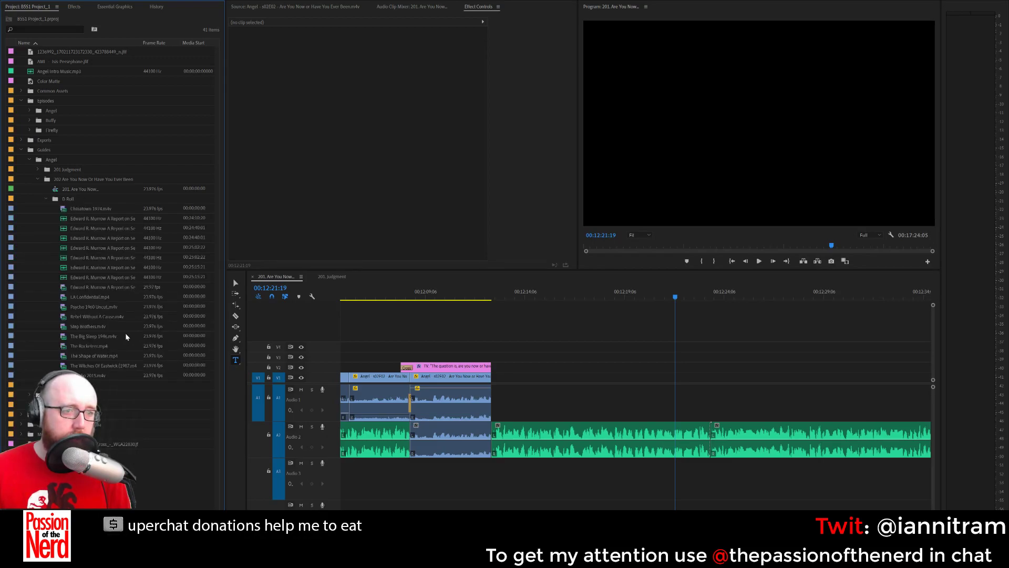
double_click(93, 374)
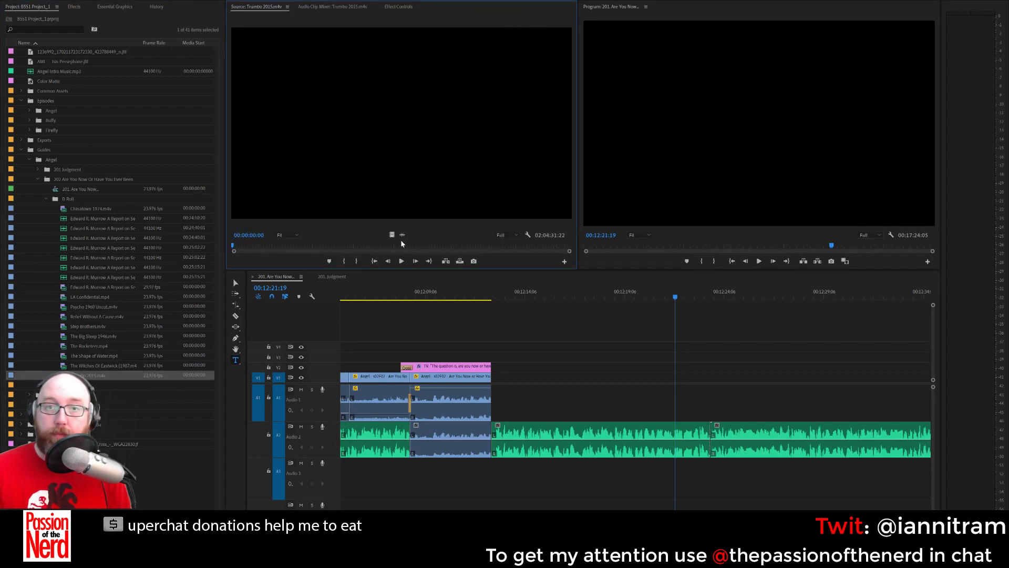
Find the black-and-white "Free the Hollywood 10" protest shot in Trumbo and mark its range, ending at 00:37:25:10.
mouse_move(326, 247)
mouse_down()
mouse_move(362, 246)
mouse_move(336, 247)
mouse_up()
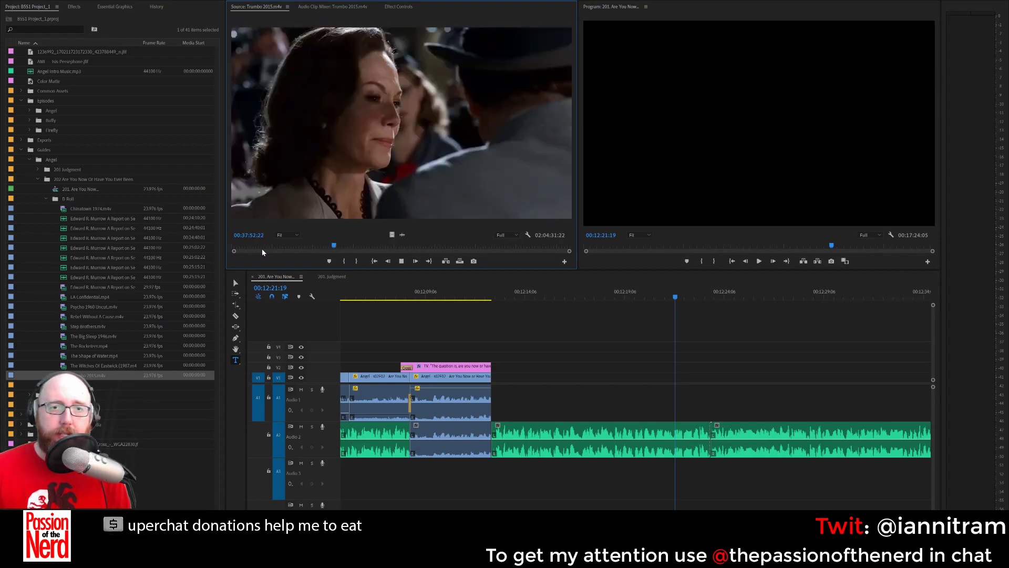
drag(235, 251, 367, 248)
key(space)
key(space)
key(space)
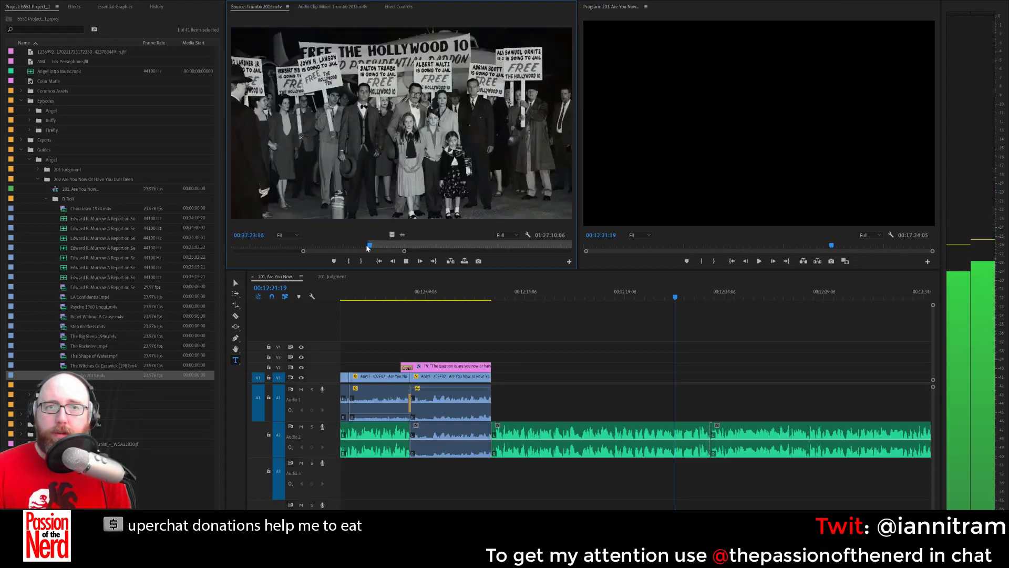
key(space)
key(o)
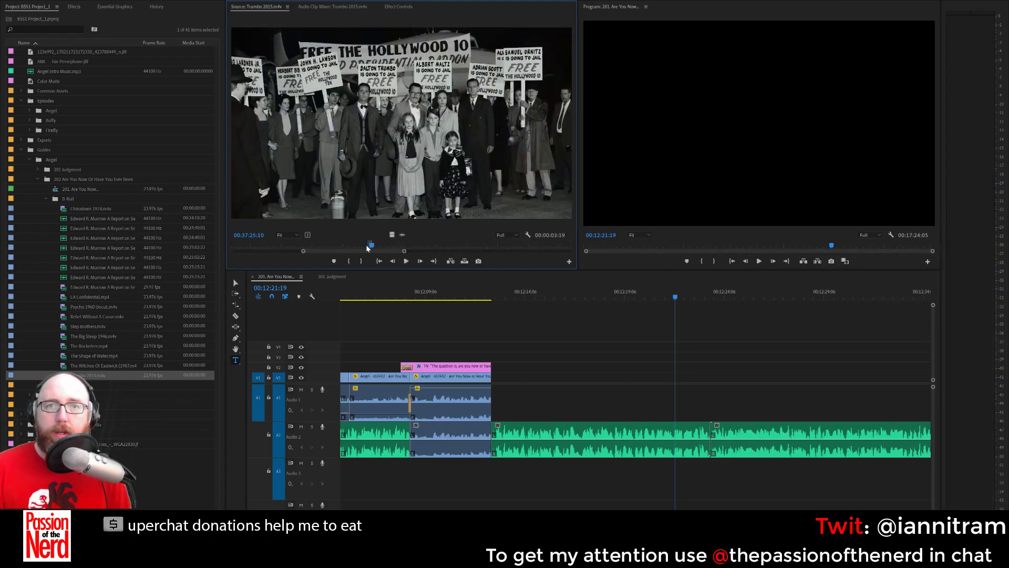
Place the marked protest shot on V1 and Audio 1 ending at 00:12:21:19, and move the playhead to 00:12:13:05.
drag(401, 158, 499, 407)
drag(561, 377, 641, 396)
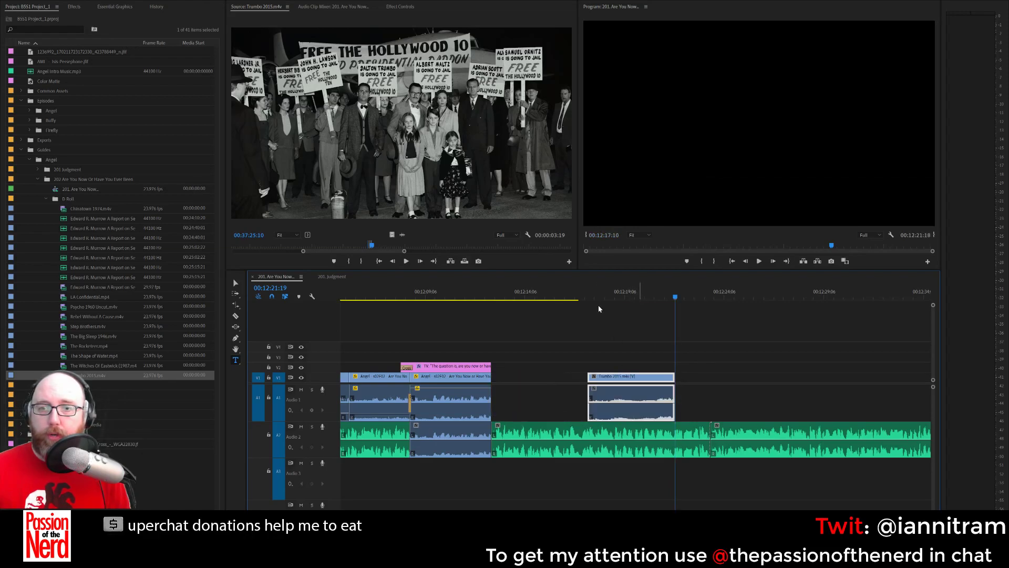
drag(595, 298, 508, 332)
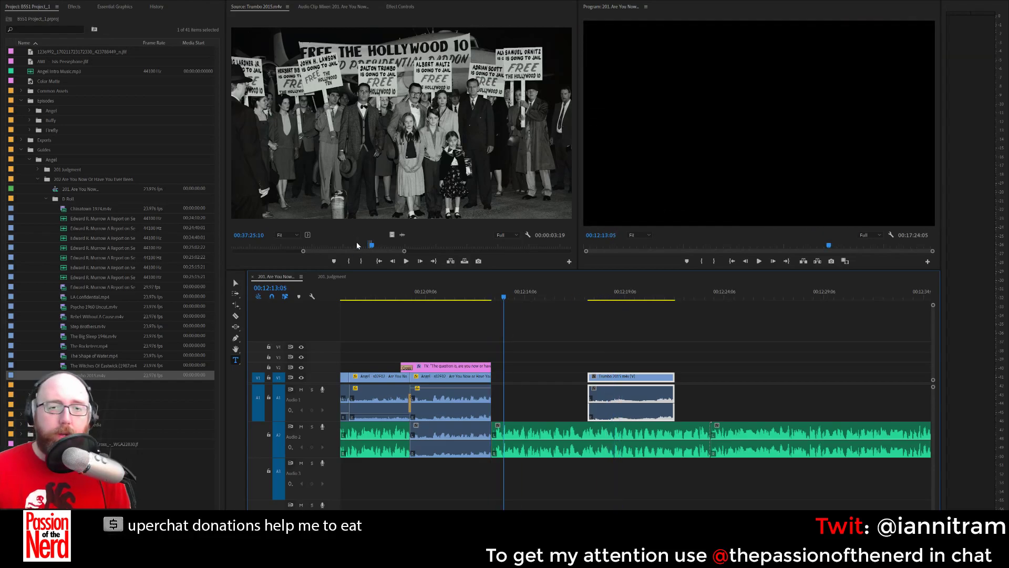
Find Trumbo's hearing testimony around 00:21:28 in the source and mark a range of about four seconds.
drag(324, 246, 581, 254)
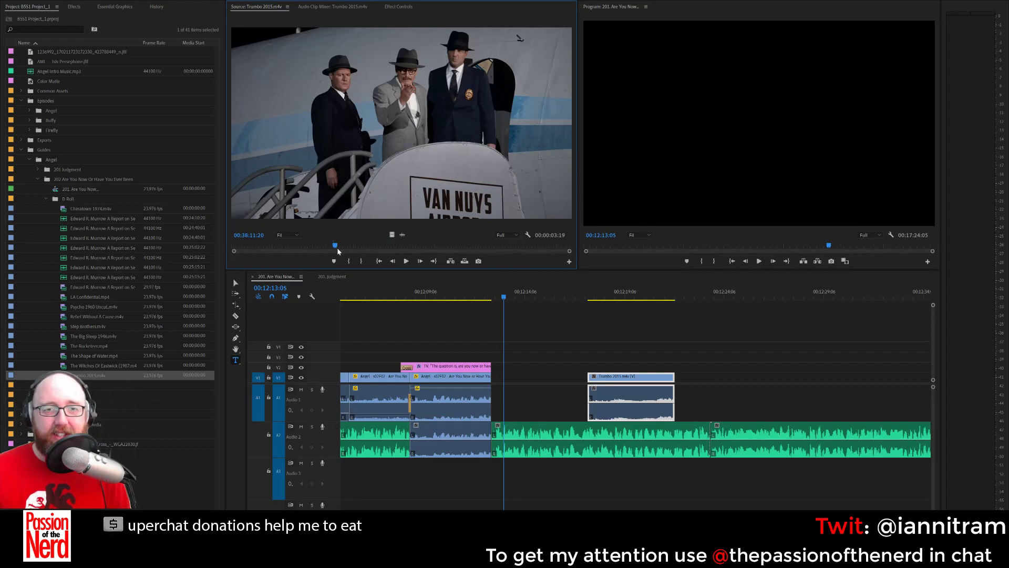
mouse_move(346, 249)
mouse_down()
mouse_move(354, 249)
mouse_move(326, 252)
mouse_up()
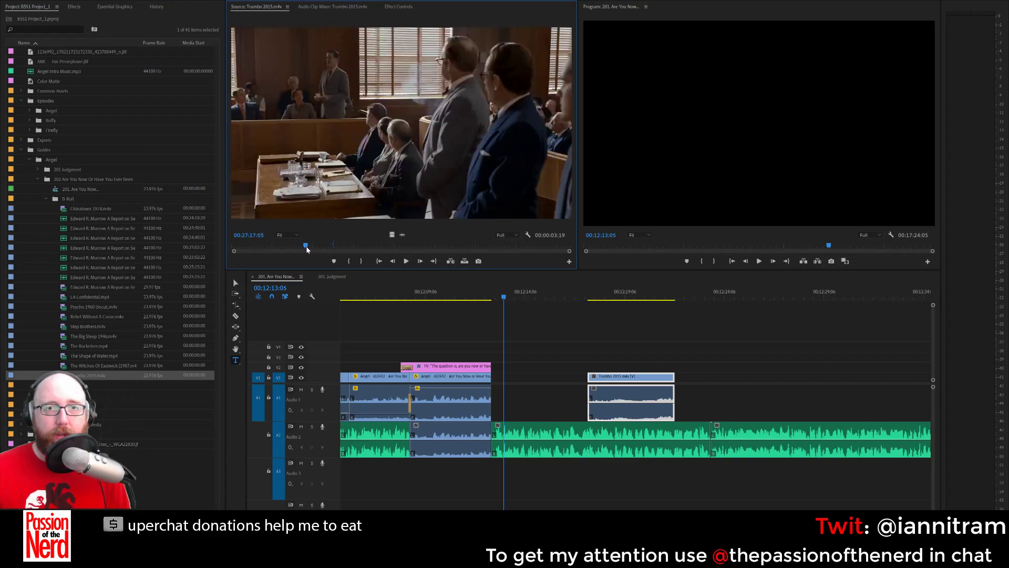
drag(305, 249, 288, 249)
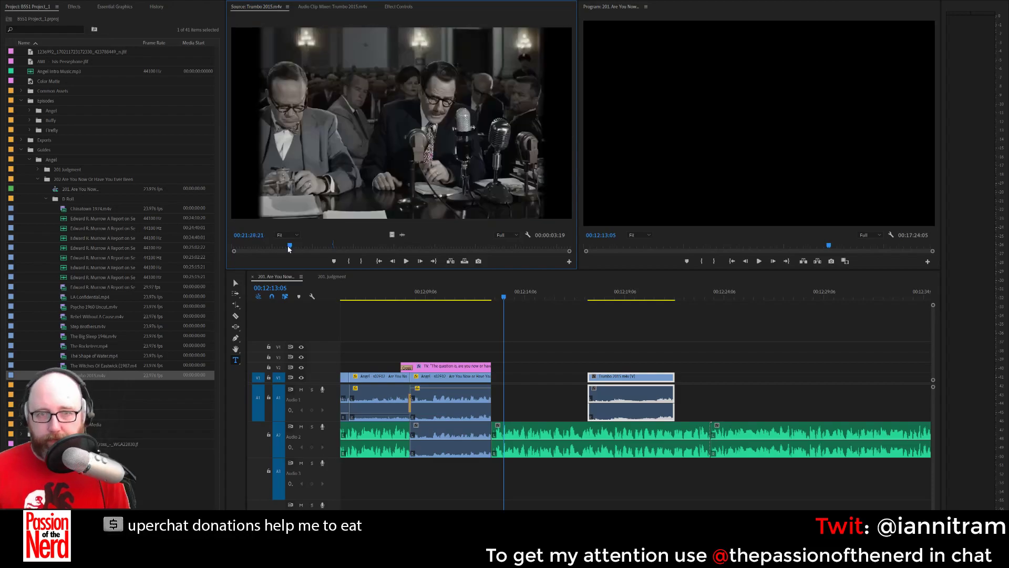
key(space)
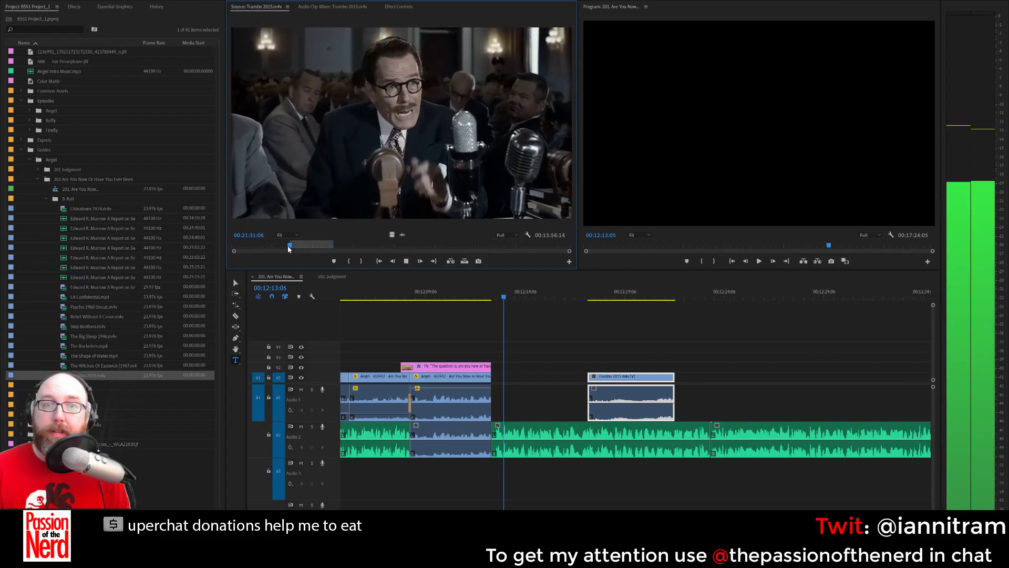
key(o)
key(space)
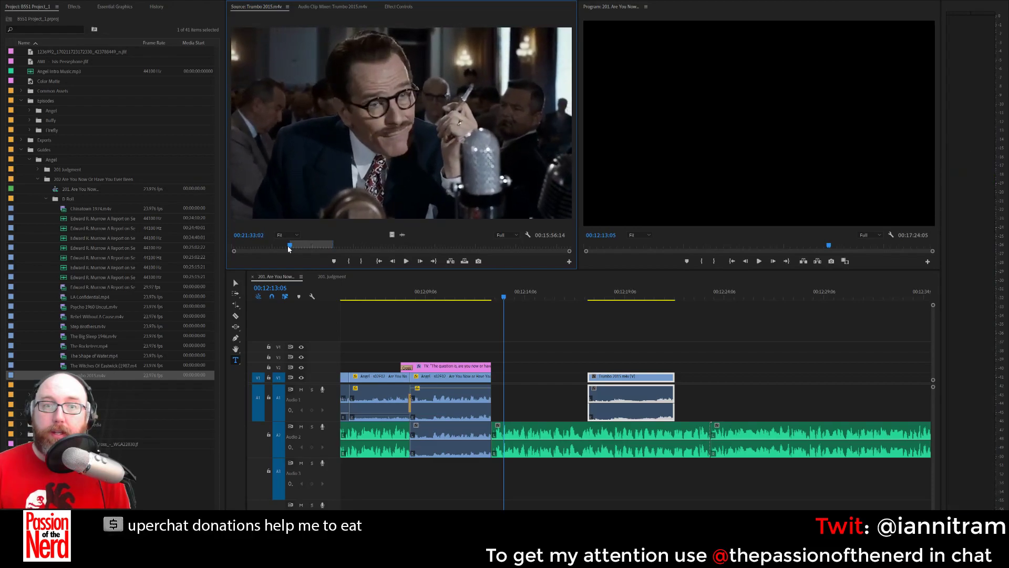
Place the marked testimony shot directly after the captioned episode clip and lower its audio.
drag(415, 165, 507, 415)
click(507, 407)
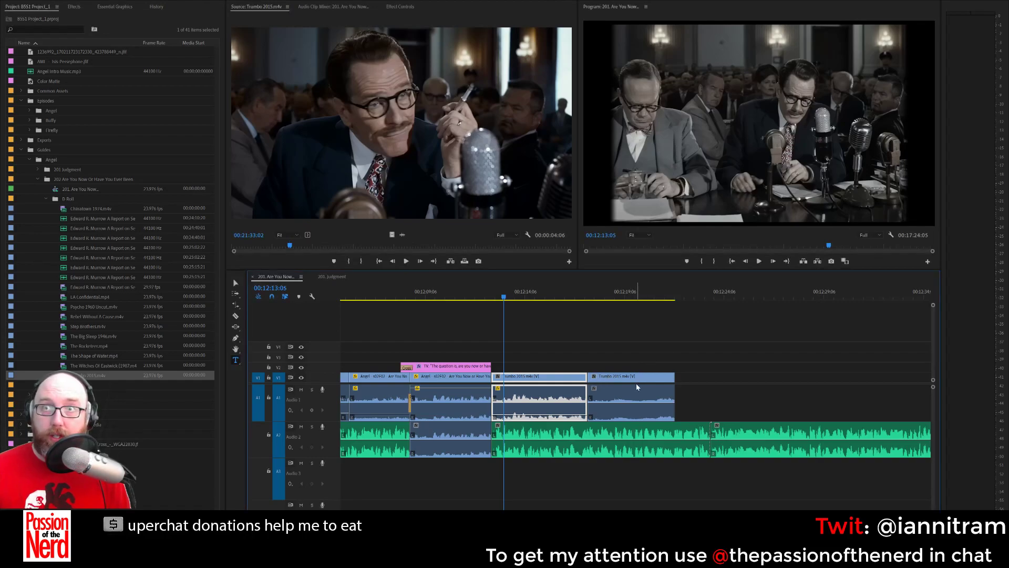
Lower the protest clip's audio and apply the default video and audio transitions at the cut between both Trumbo clips.
click(614, 407)
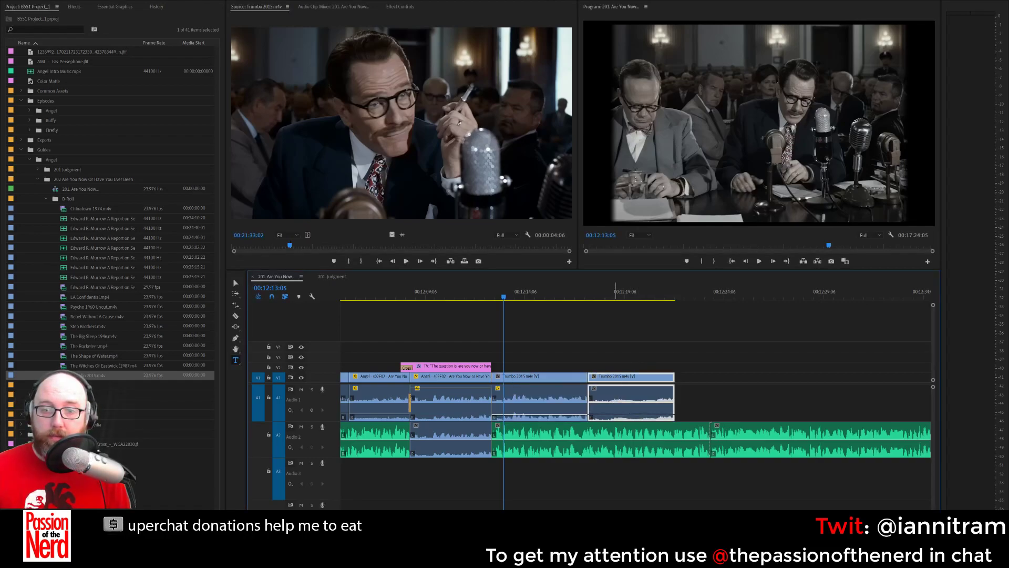
click(588, 415)
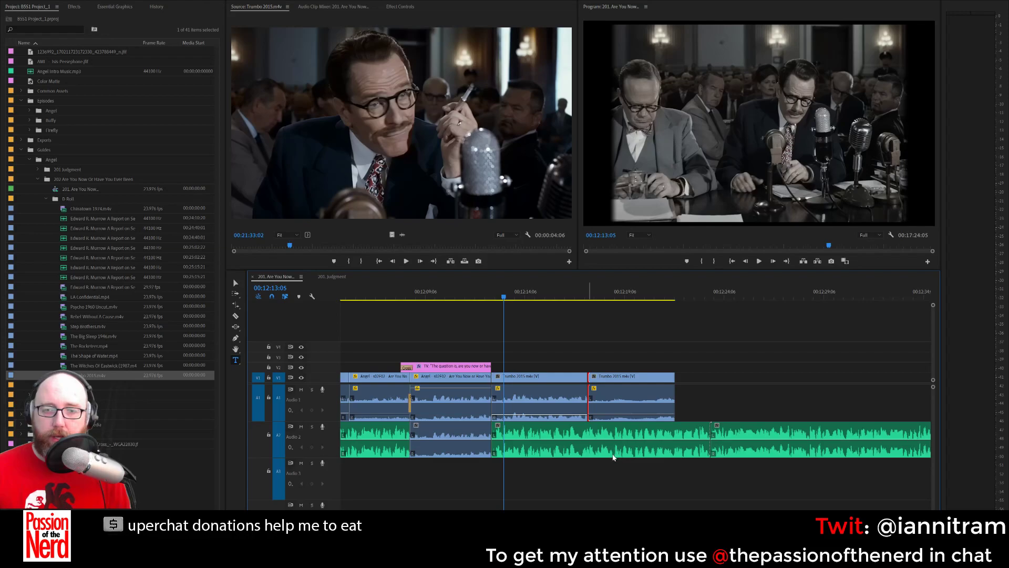
key(shift+d)
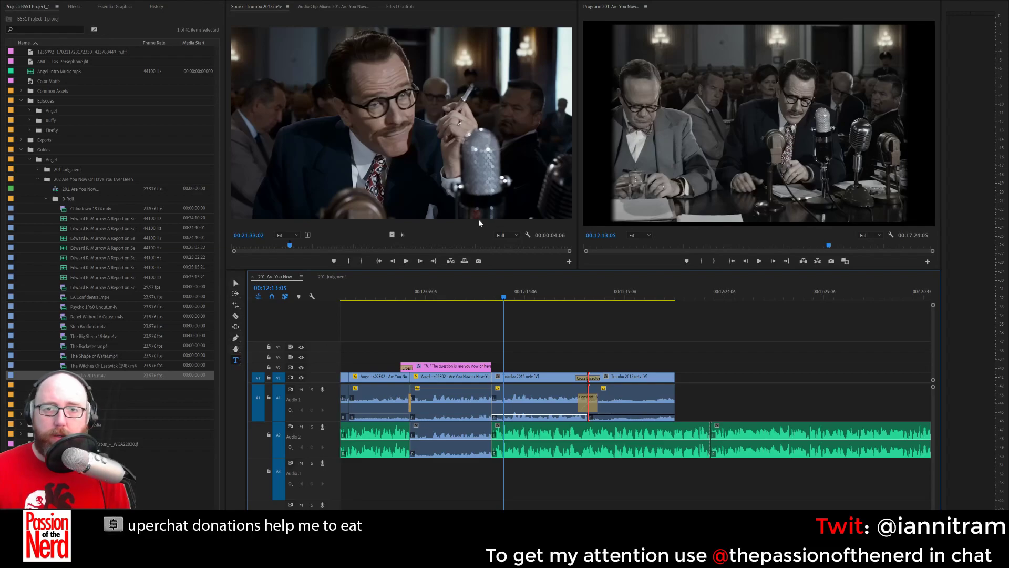
Add a text caption reading "Trumbo" in the lower-right corner of the video frame at 00:12:13:05.
click(490, 209)
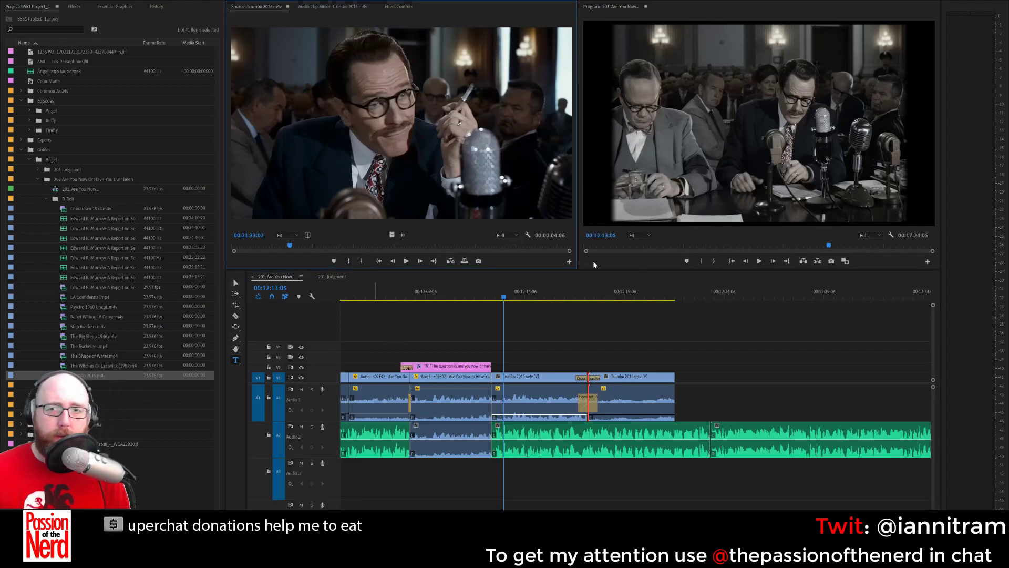
click(876, 208)
text(Trumbo)
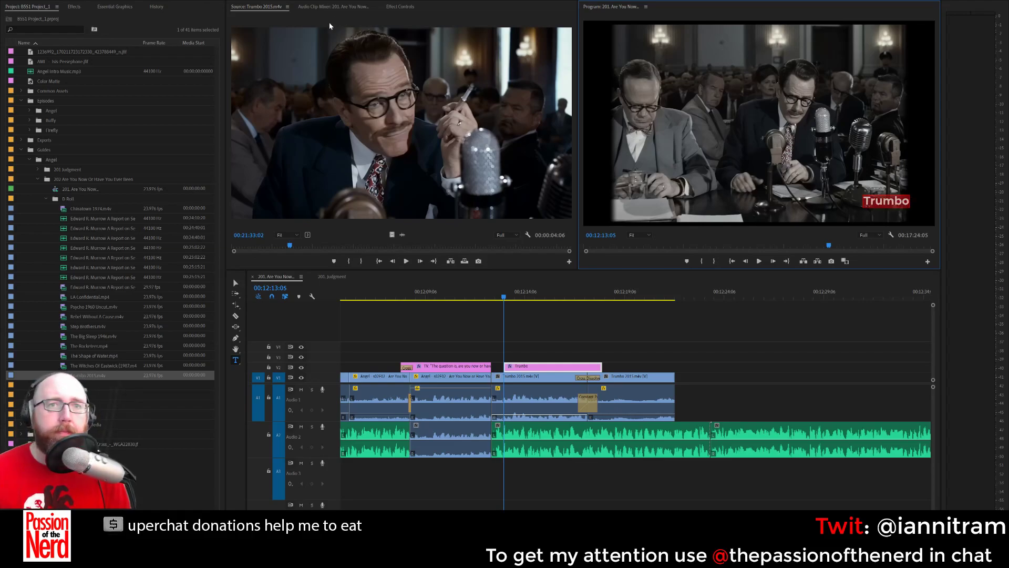
Change the fill color of the "Trumbo" caption text to light blue.
click(333, 6)
click(399, 7)
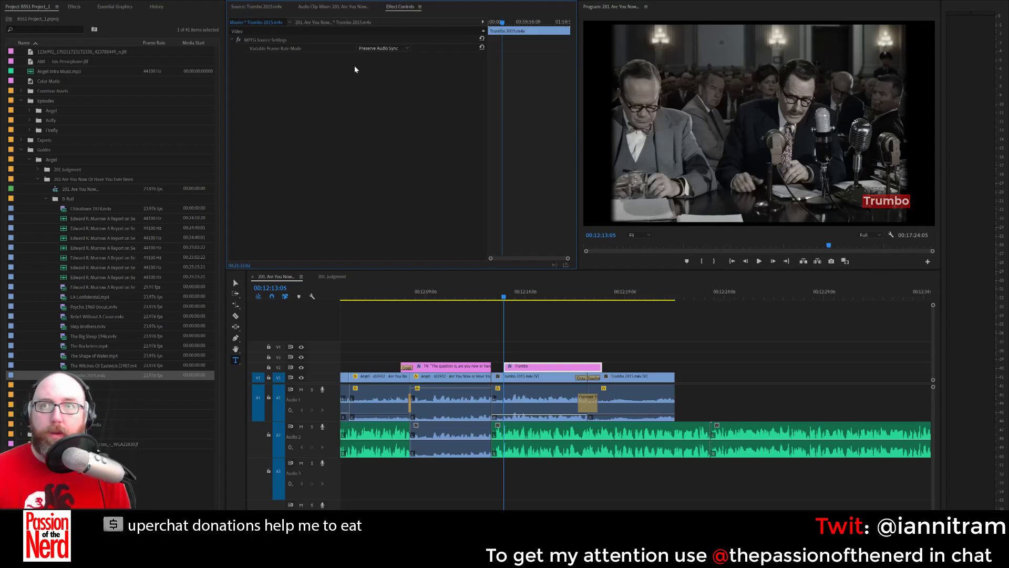
click(333, 6)
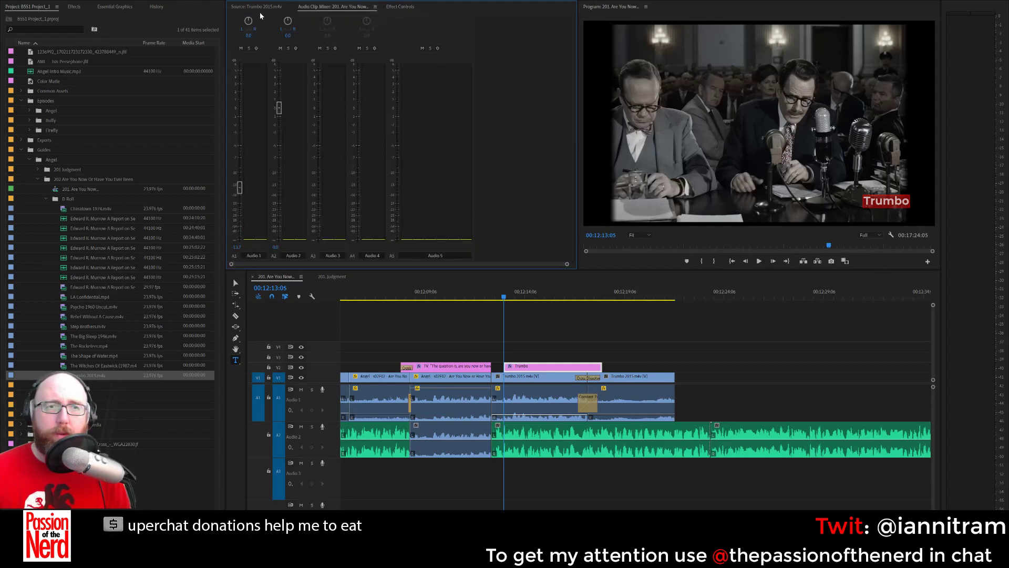
click(257, 7)
click(405, 7)
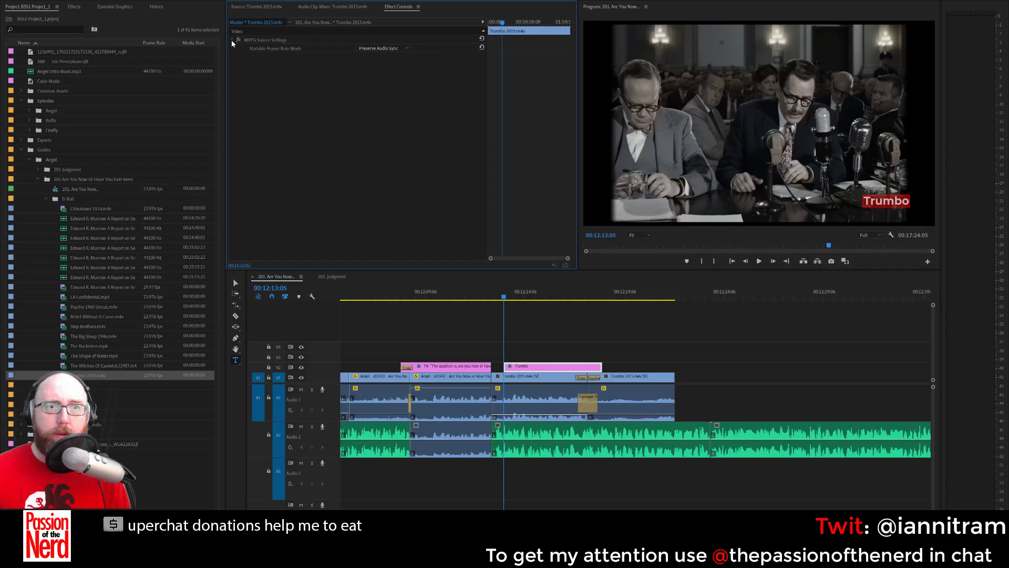
click(885, 199)
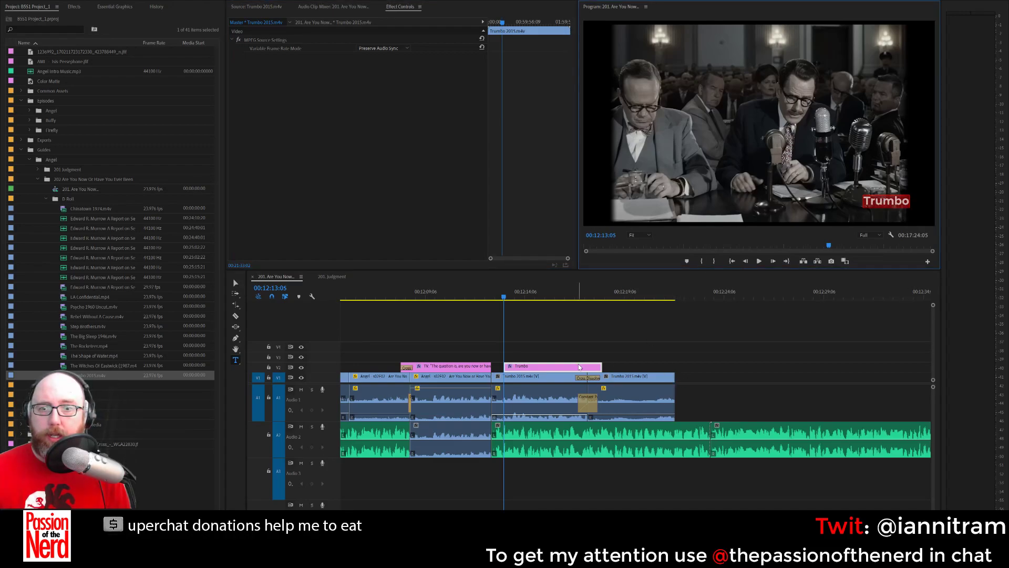
click(564, 366)
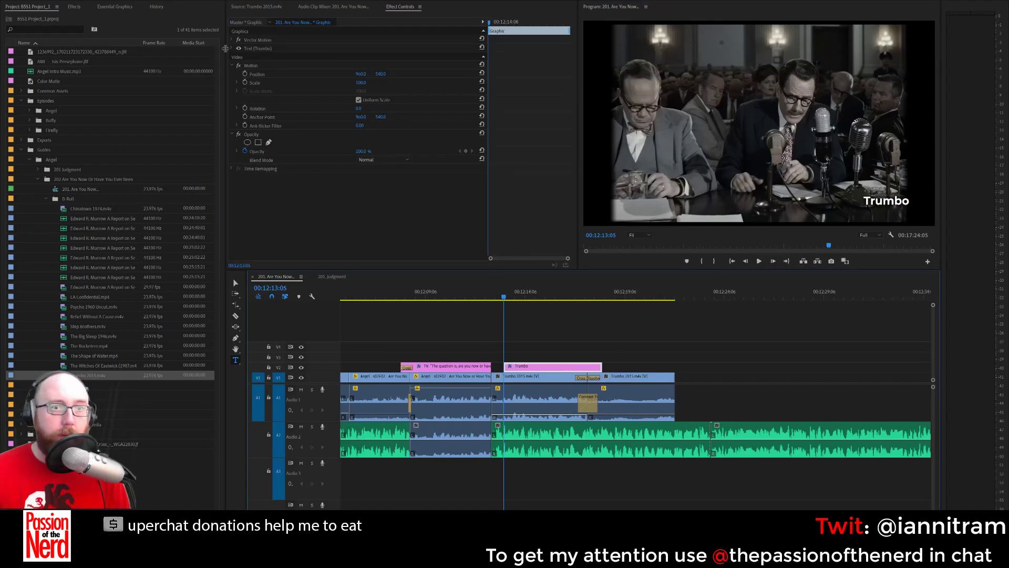
click(232, 48)
click(265, 154)
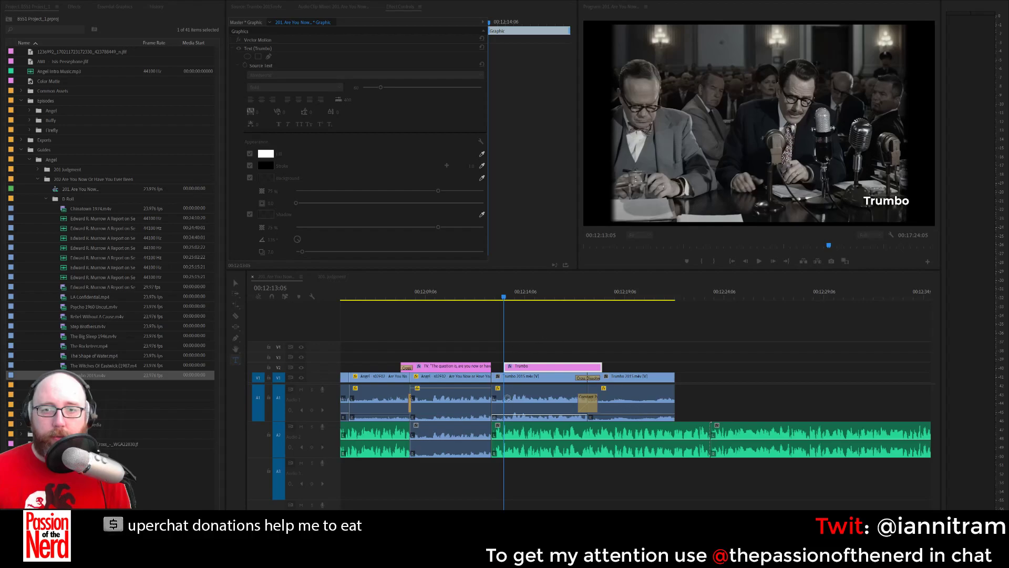
click(623, 256)
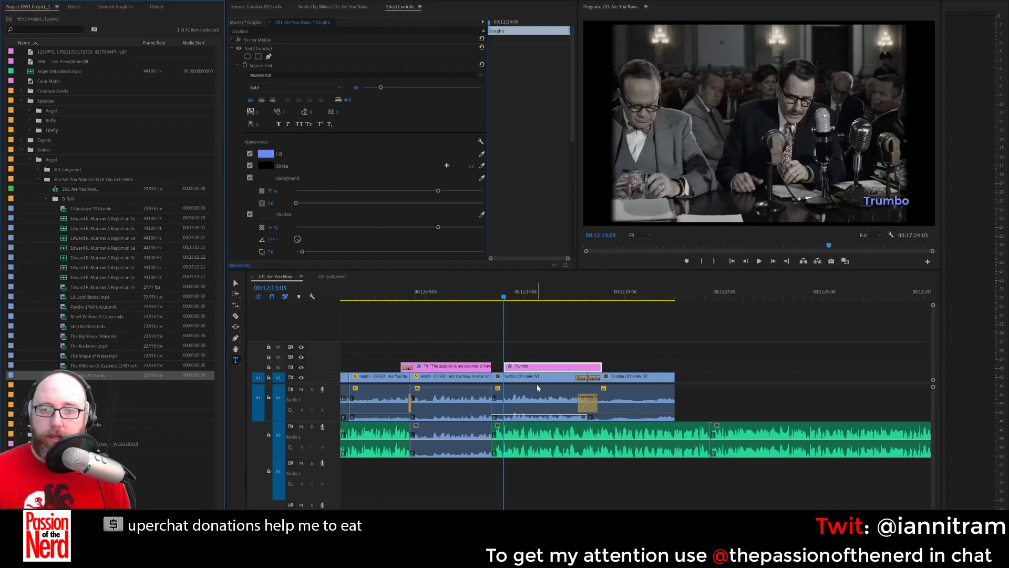
Shift the "Trumbo" caption slightly earlier on the timeline and add a Cross Dissolve to its start.
drag(528, 372, 521, 371)
click(502, 368)
key(ctrl+d)
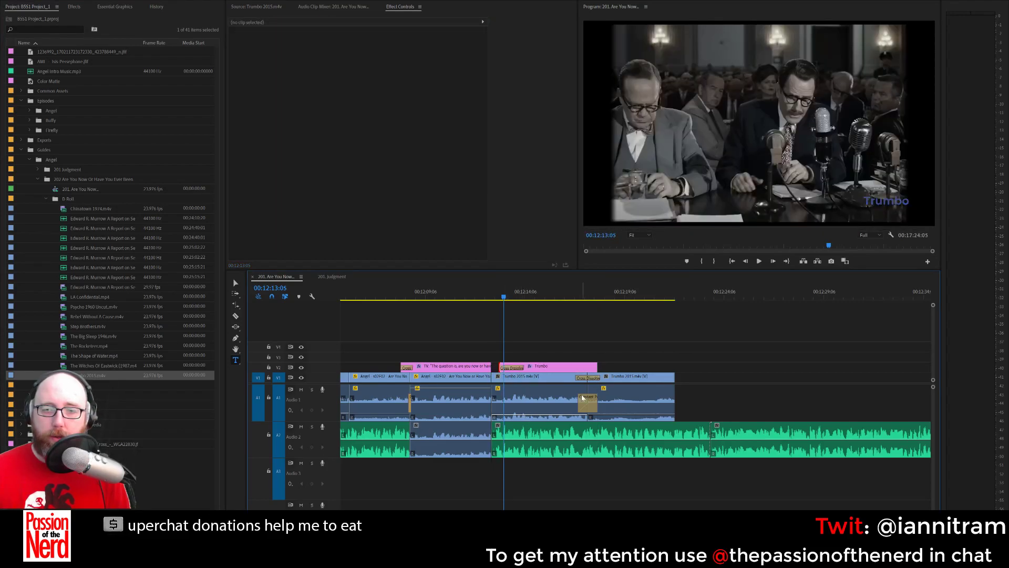
Play the captioned testimony section from 00:12:13:05, then delete the testimony clip from V1 and Audio 1.
key(space)
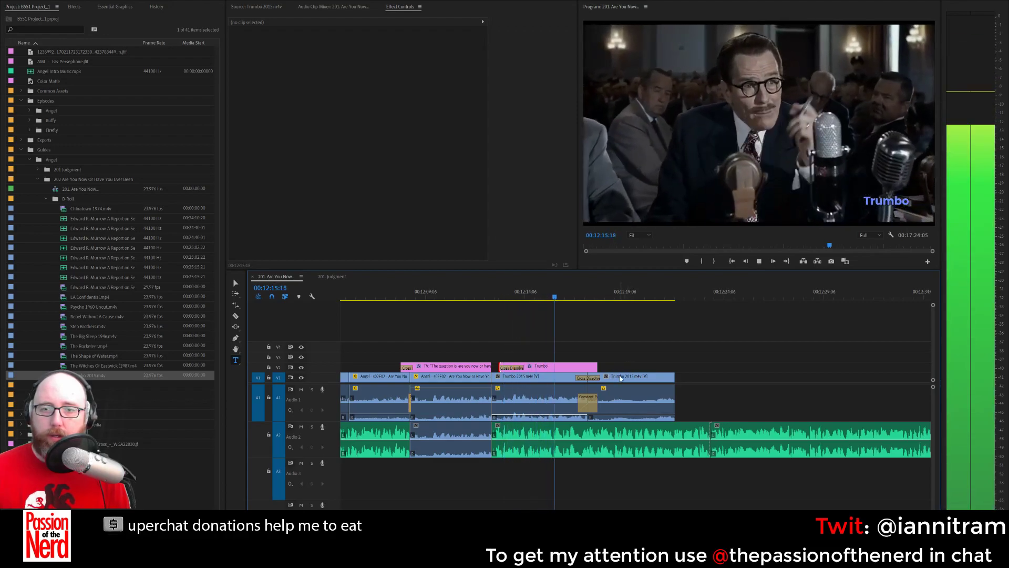
key(space)
click(518, 392)
key(Delete)
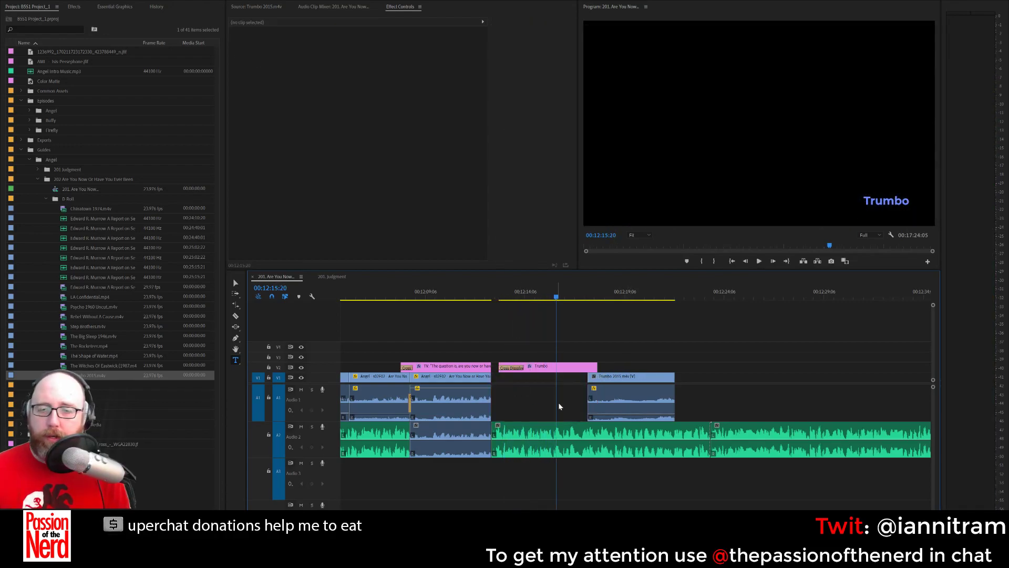
Move the Trumbo footage earlier on V1 and Audio 1 to directly follow the preceding Angel clip, and play it back against the narration.
key(space)
drag(606, 378, 512, 394)
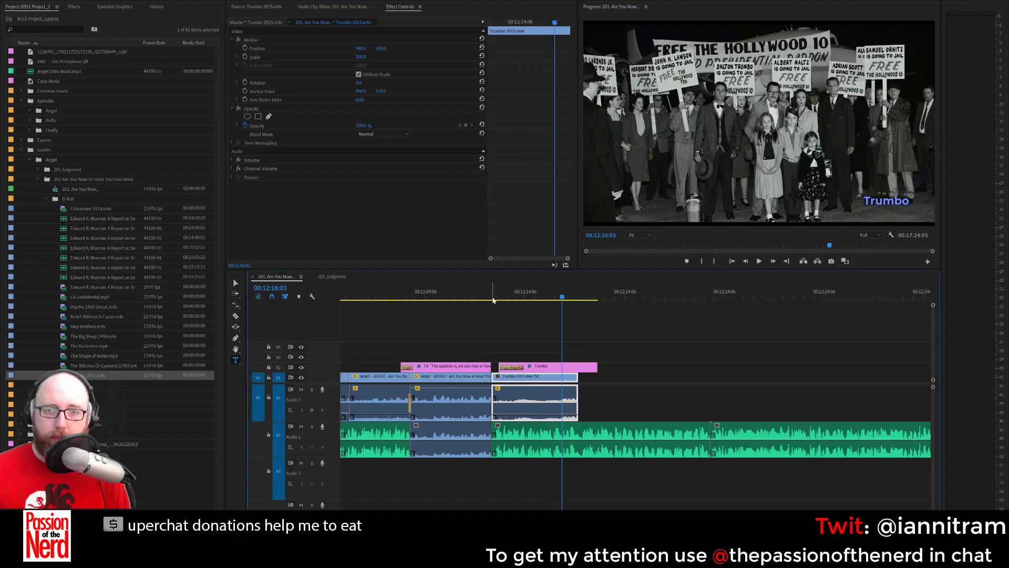
click(493, 300)
key(space)
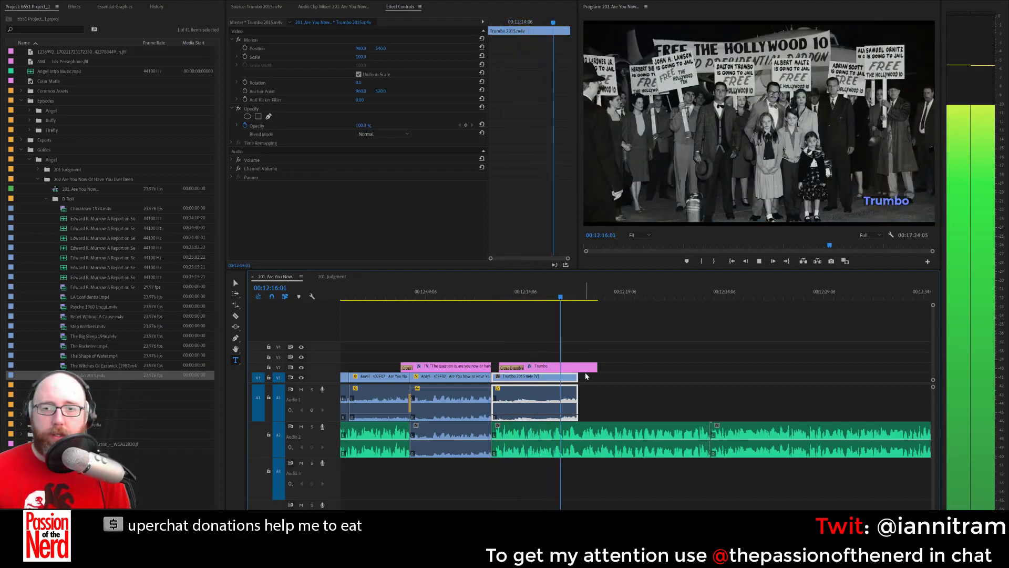
key(space)
key(space)
key(space)
click(552, 296)
key(space)
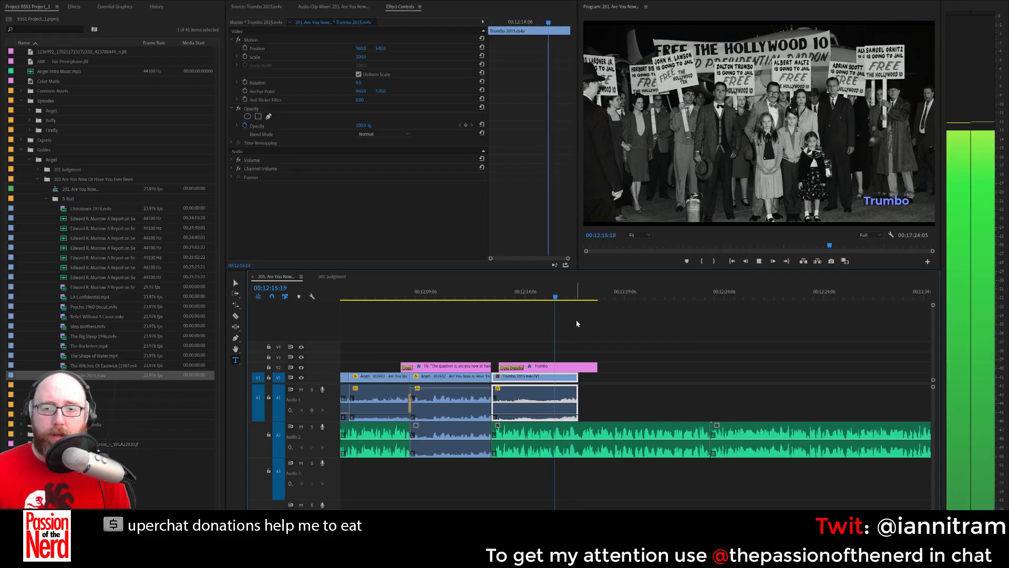
key(space)
Trim the ends of the "Trumbo" caption and the Trumbo footage back to 00:12:16:04.
drag(599, 367, 577, 367)
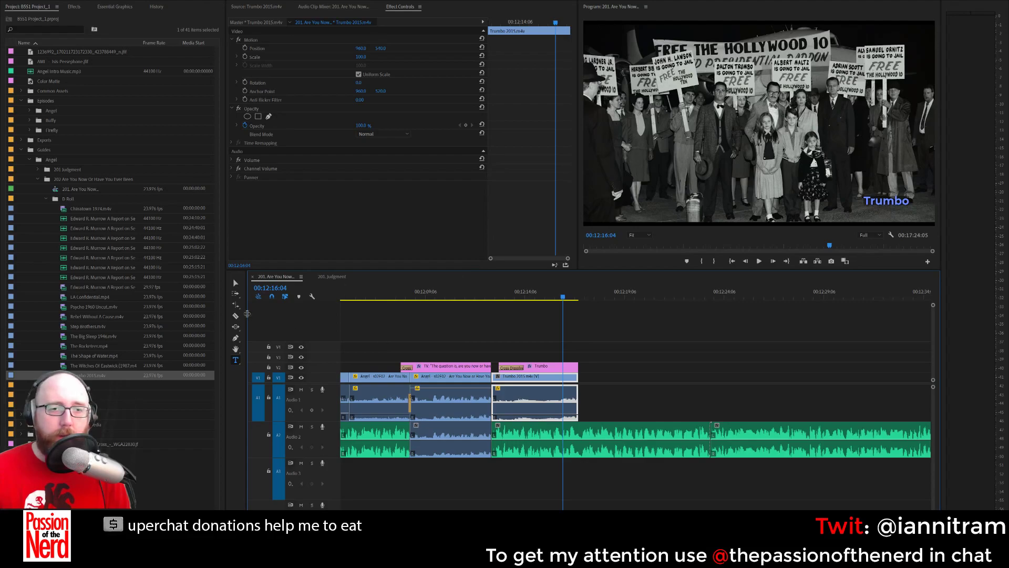
click(236, 283)
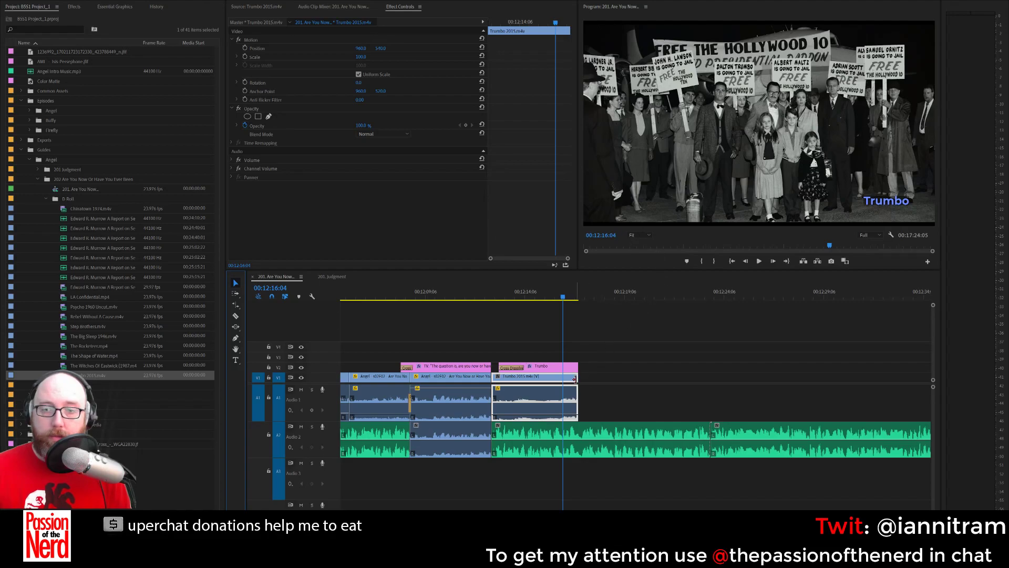
drag(574, 378, 561, 372)
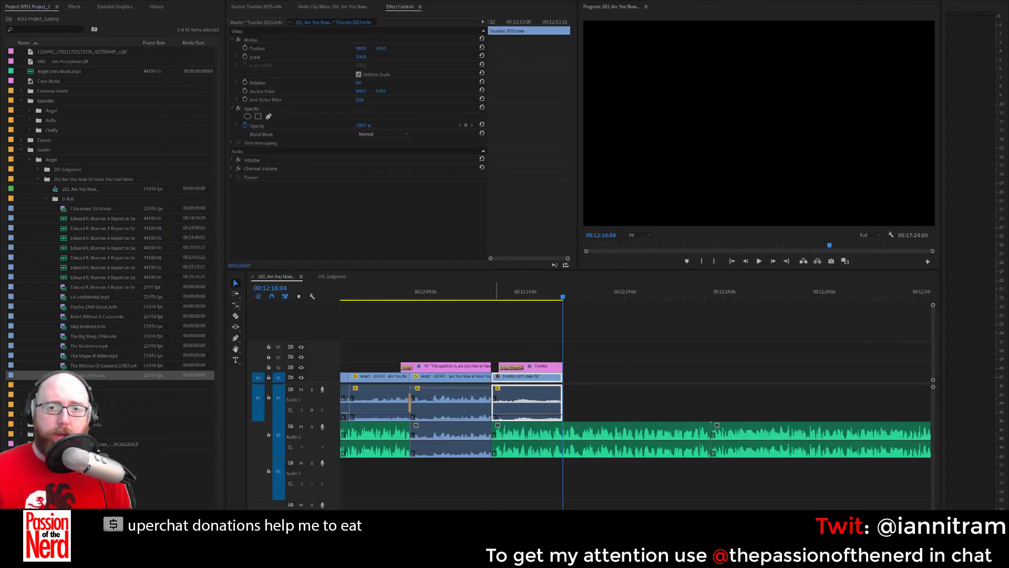
Split the Audio 2 narration at 00:12:17:02 and shift everything after the cut about 8 seconds later.
click(492, 297)
key(space)
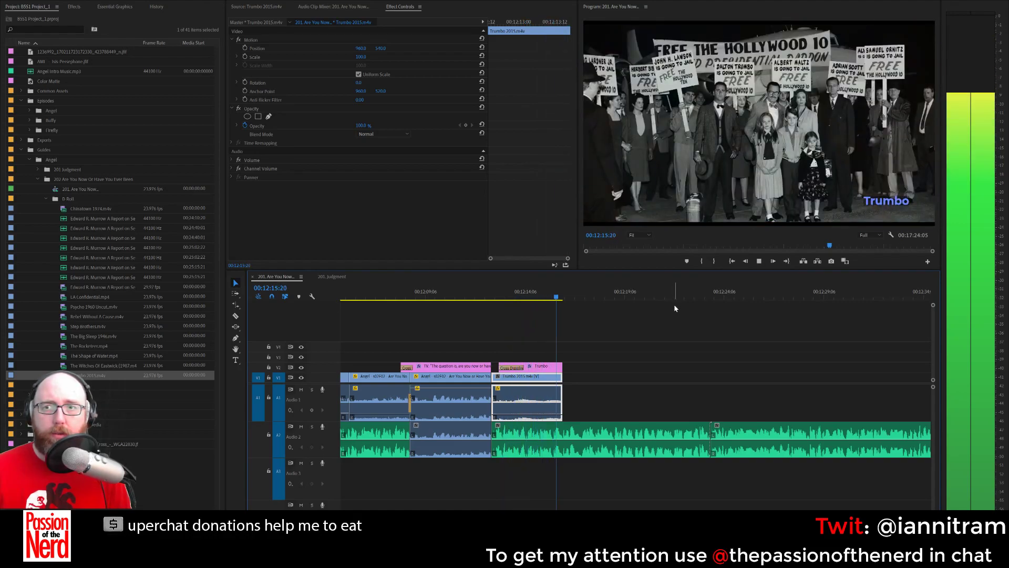
key(space)
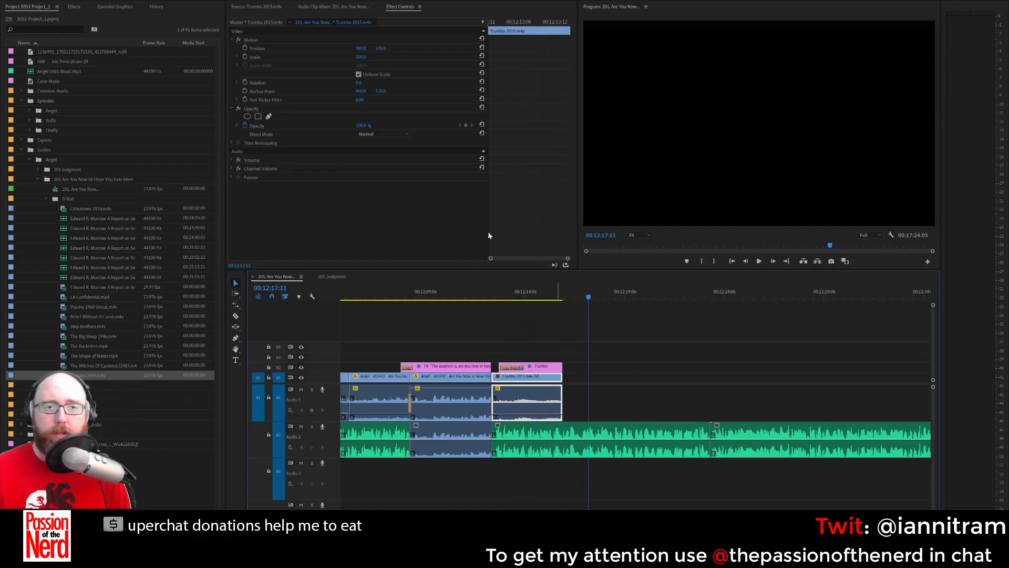
click(552, 292)
key(space)
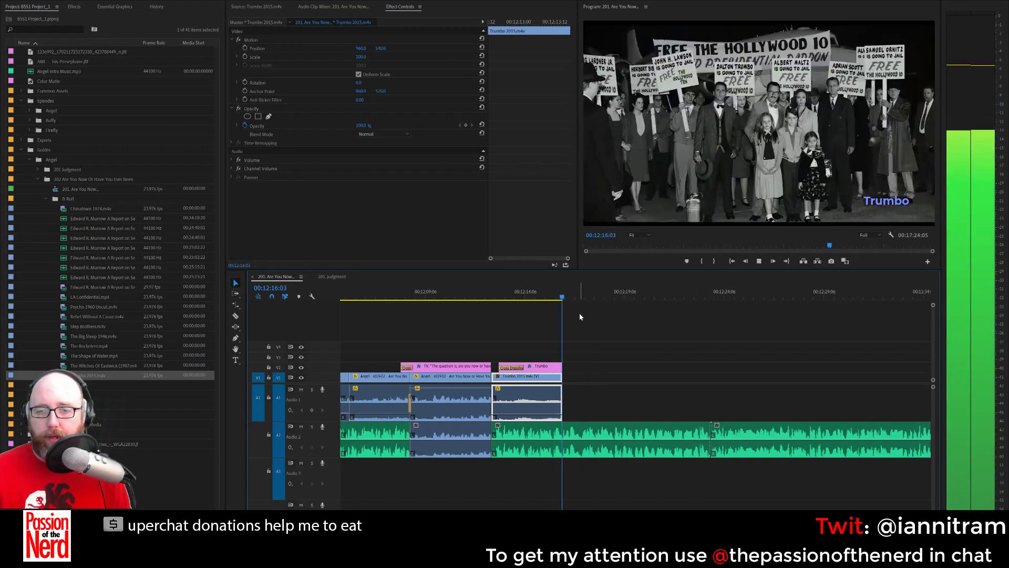
key(space)
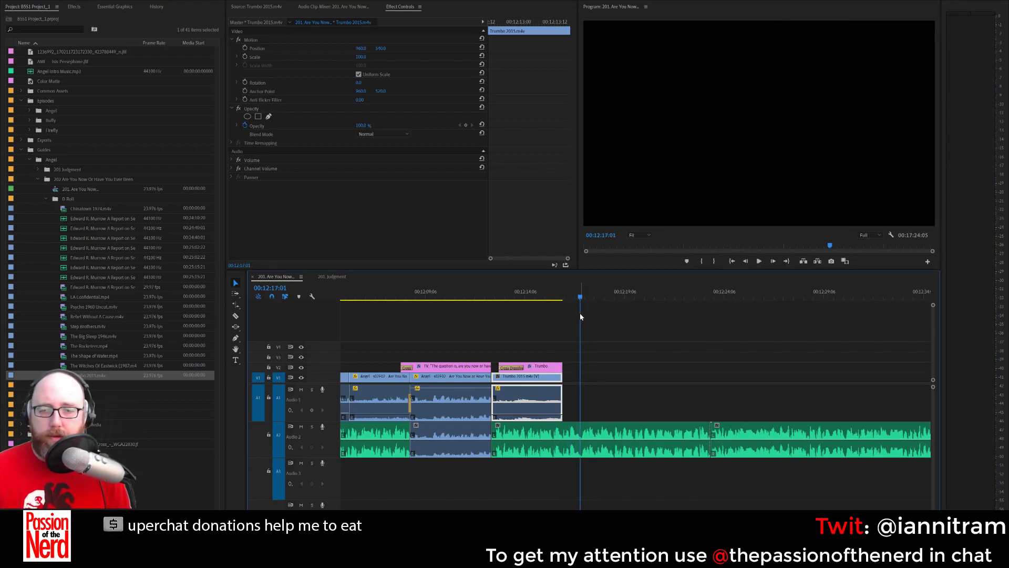
key(c)
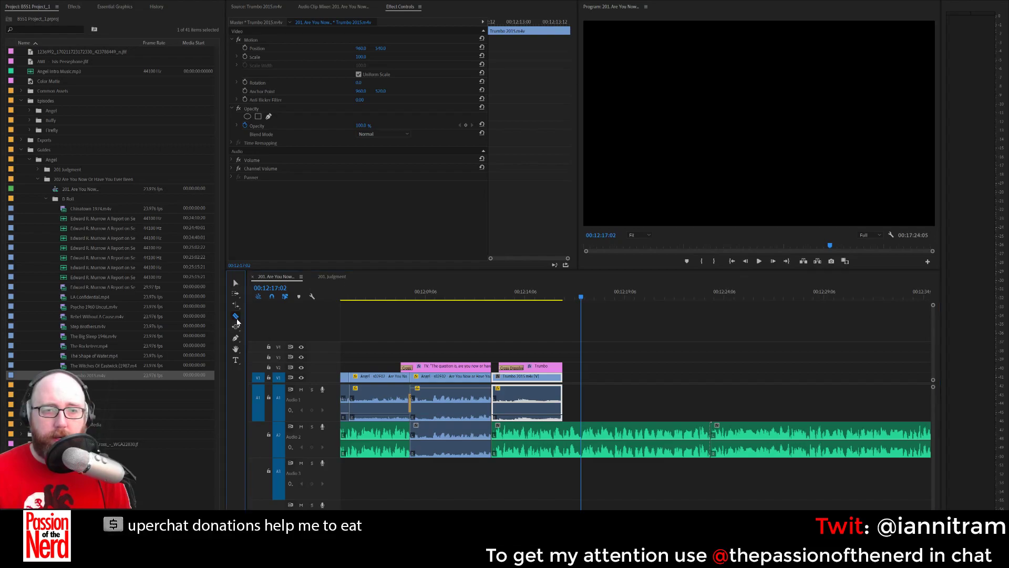
click(581, 446)
key(a)
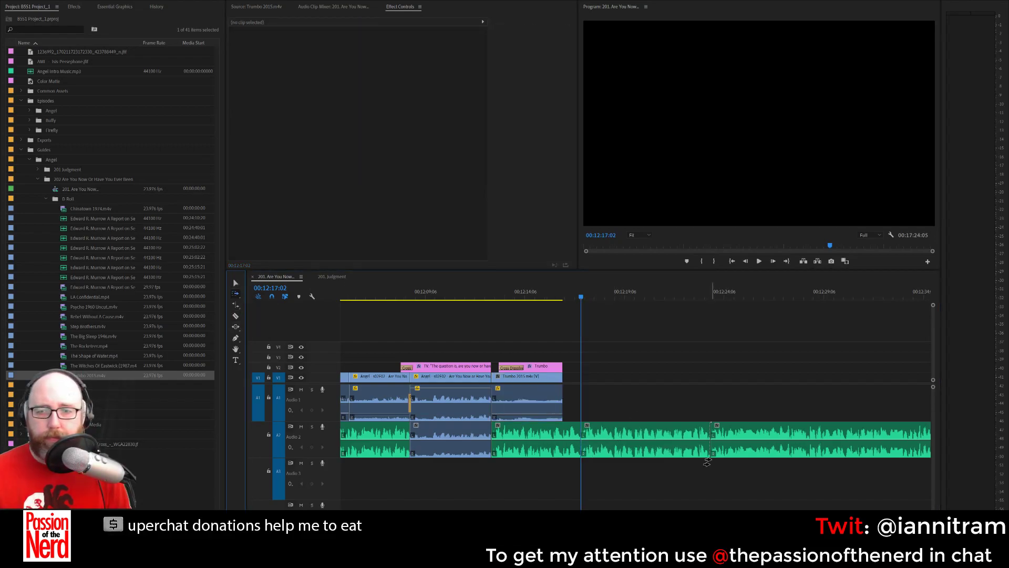
click(644, 445)
drag(645, 445, 800, 446)
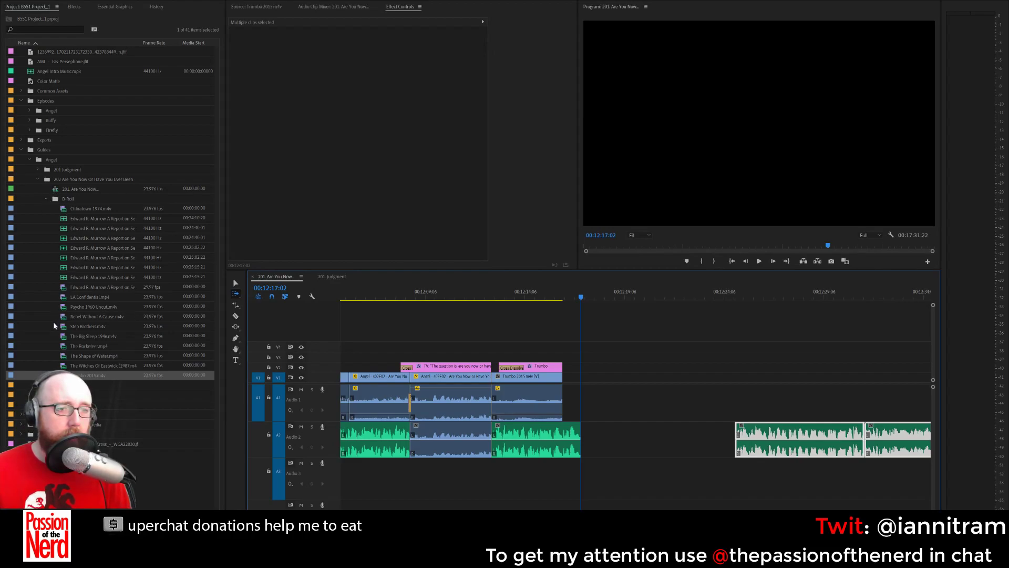
Open the Angel s02E02 episode from the Season 2 bin as source footage and find the crowd confrontation scene around 00:33:21.
click(36, 178)
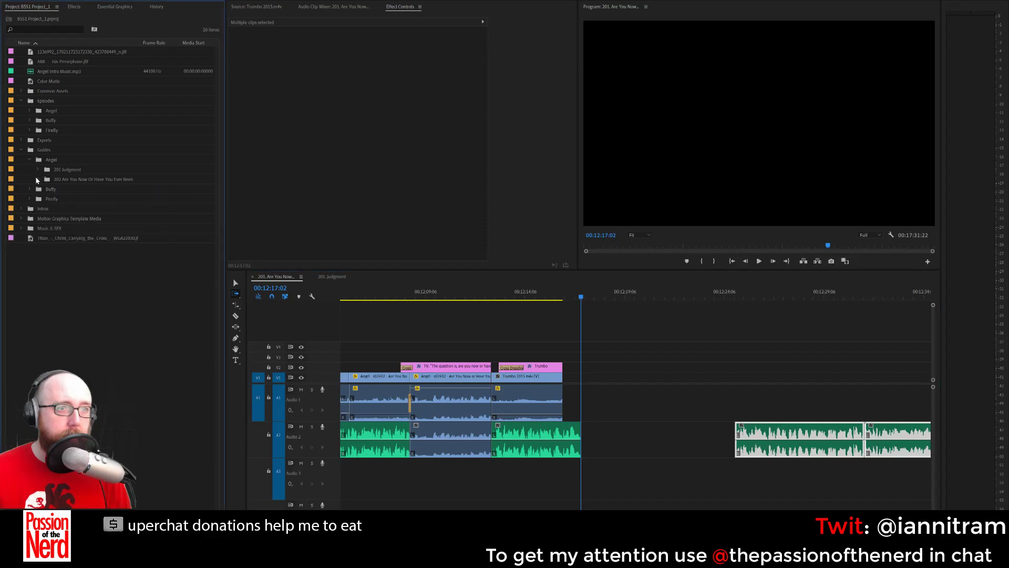
click(29, 110)
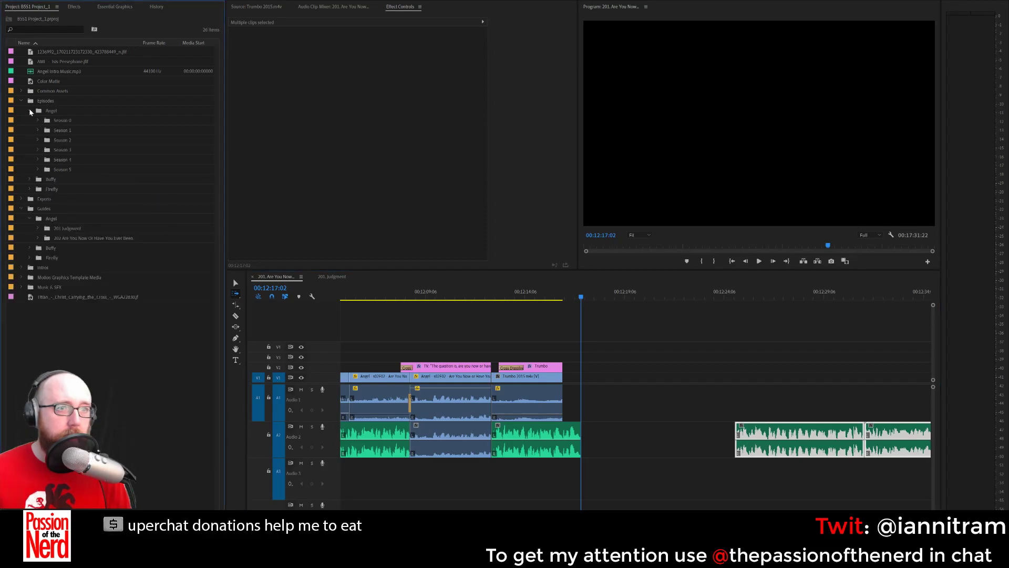
click(38, 139)
double_click(79, 160)
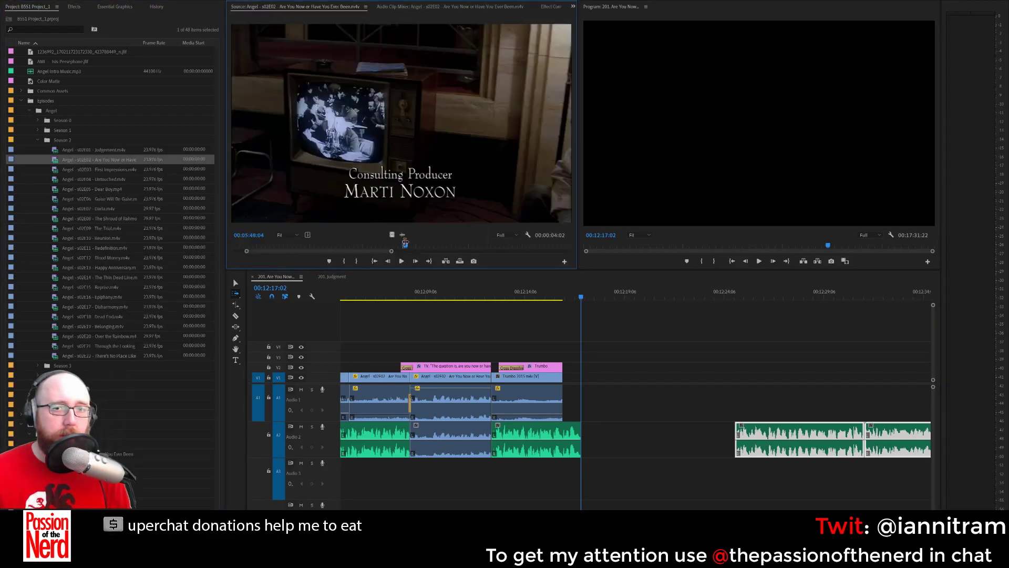
drag(391, 252, 564, 259)
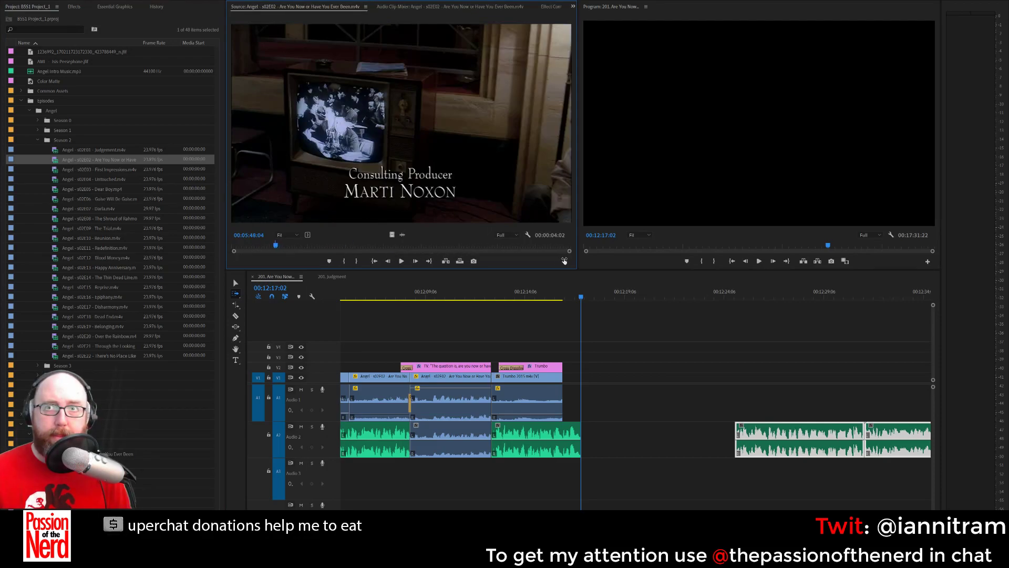
drag(431, 250, 487, 247)
key(space)
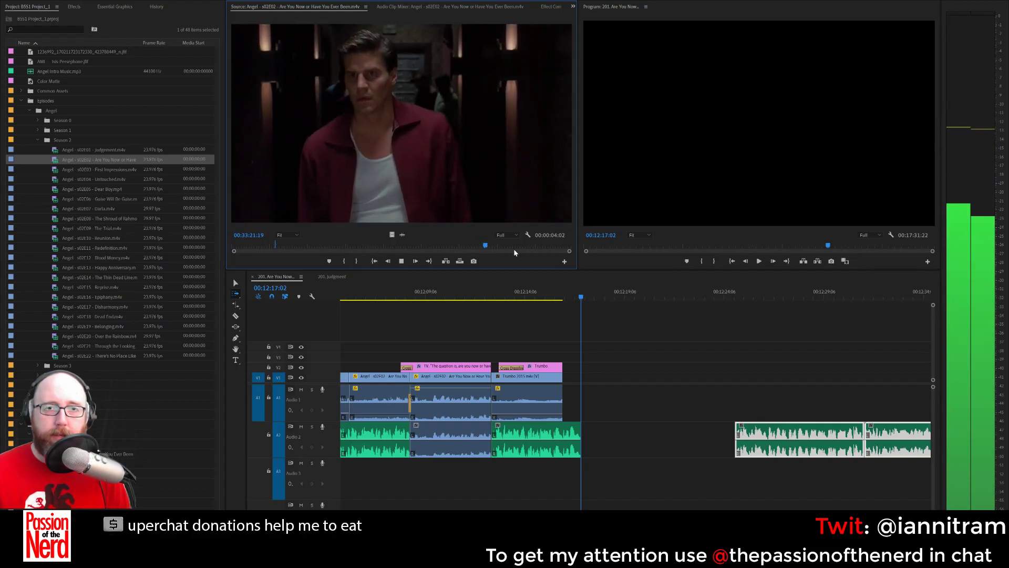
Mark an excerpt of the crying woman in the source episode from 00:33:21:22 to 00:33:26:11.
key(space)
key(Left)
key(Left)
key(Left)
key(Left)
key(Left)
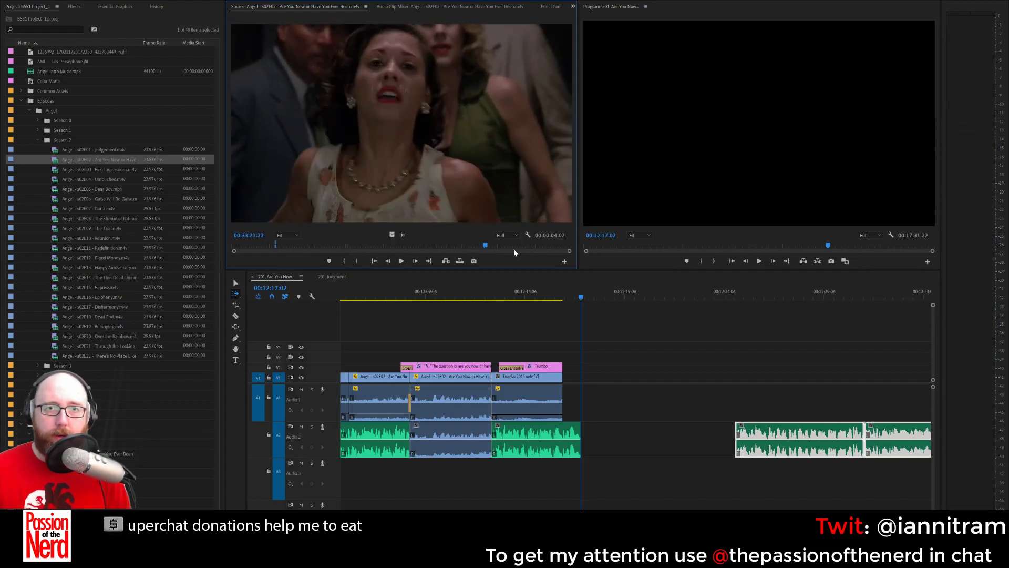
key(i)
key(space)
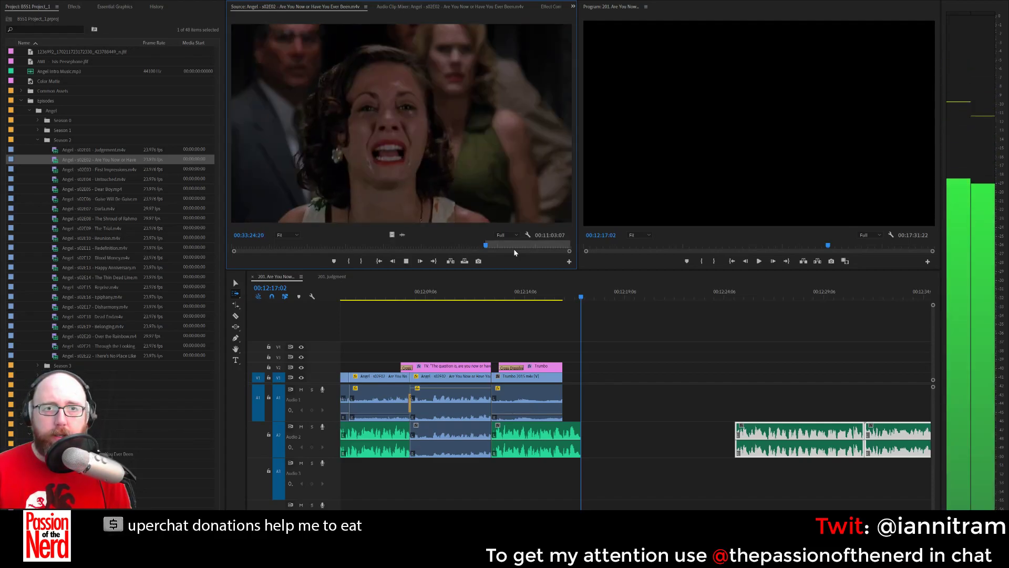
key(o)
key(space)
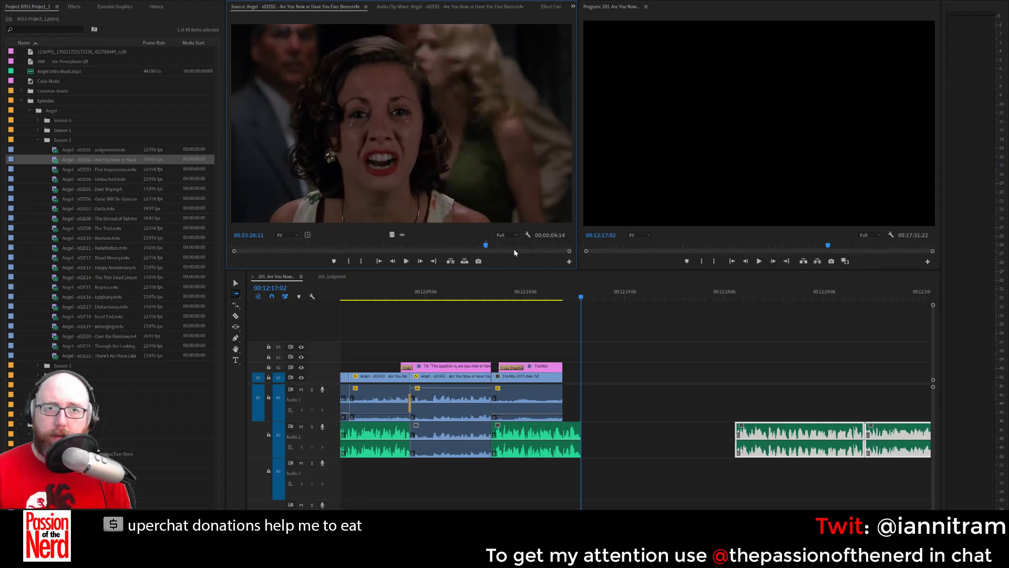
Place the marked Angel excerpt on V1 and Audio 1 at 00:12:17:02 and extend its start back to the Trumbo clip.
drag(510, 253, 583, 389)
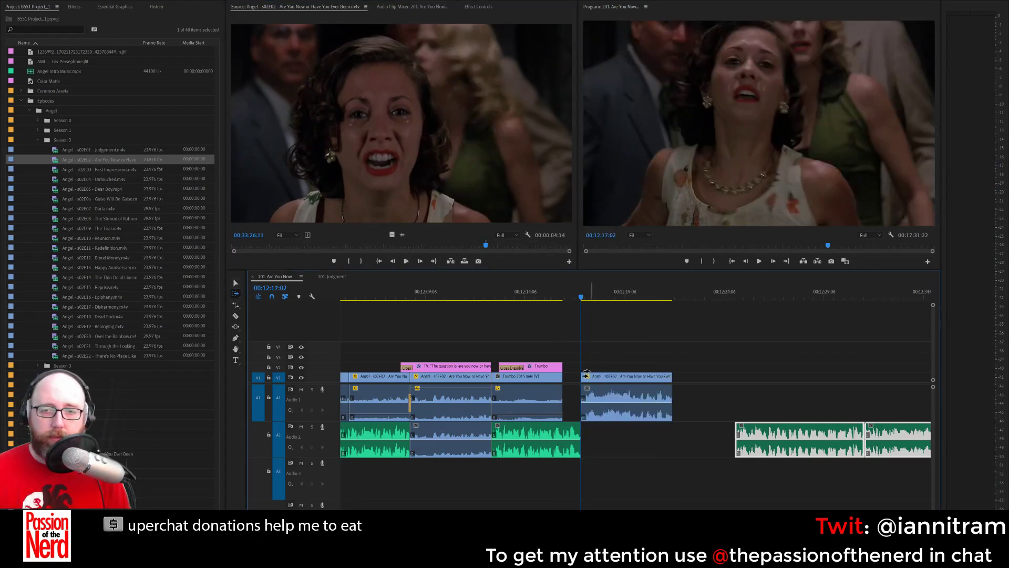
click(236, 284)
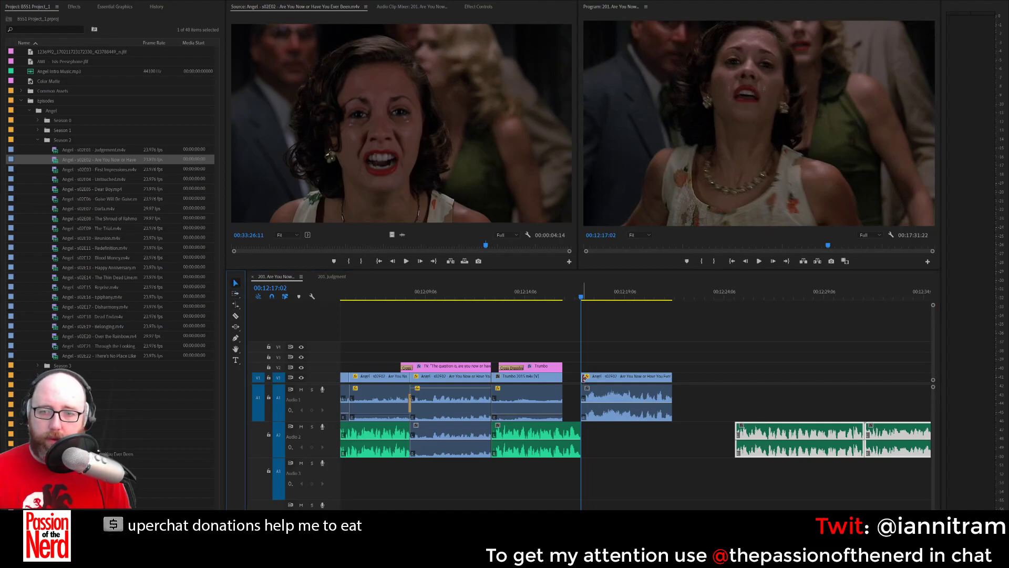
drag(584, 377, 563, 378)
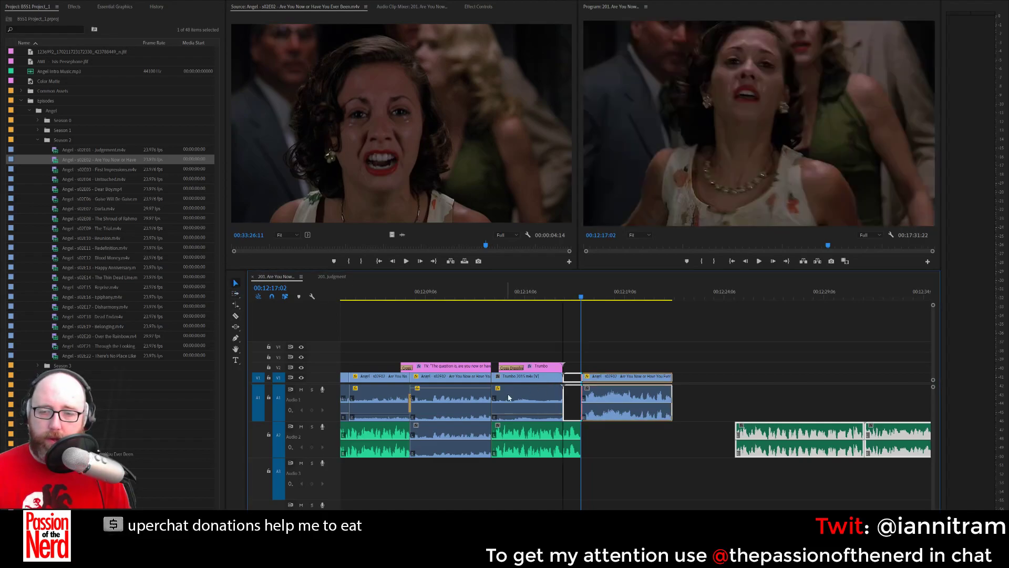
Split the Angel excerpt on V1 and Audio 1 at 00:12:17:02.
click(236, 316)
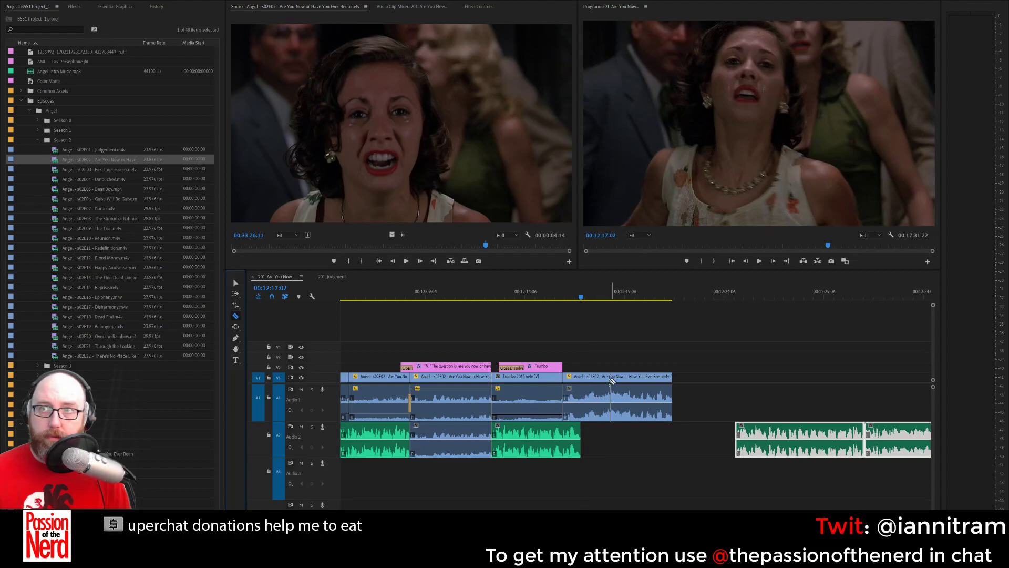
click(580, 405)
key(v)
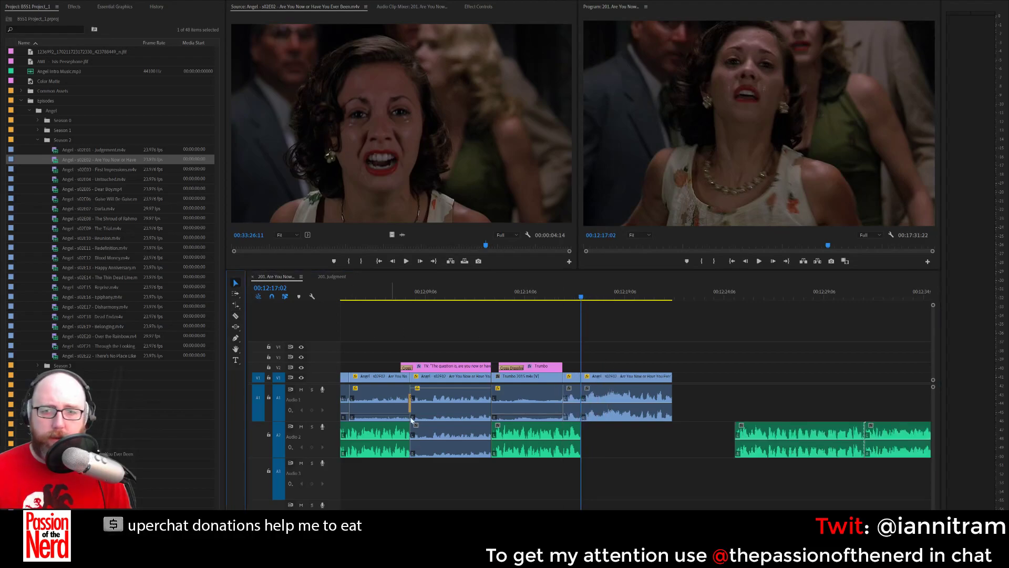
click(574, 408)
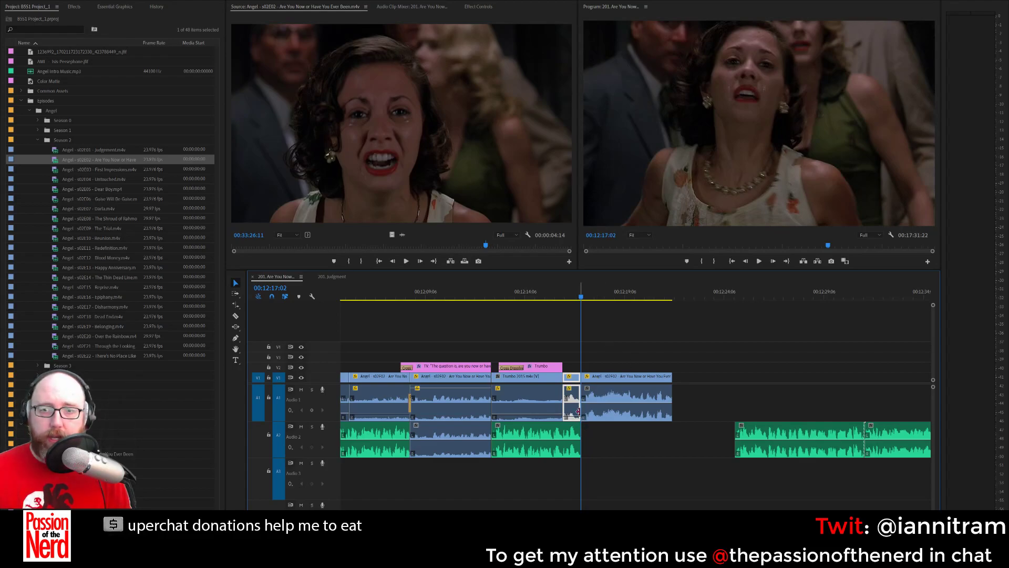
Add a shortened audio crossfade at the excerpt's 00:12:17:02 cut, leaving the picture without a Cross Dissolve.
click(582, 411)
key(shift+d)
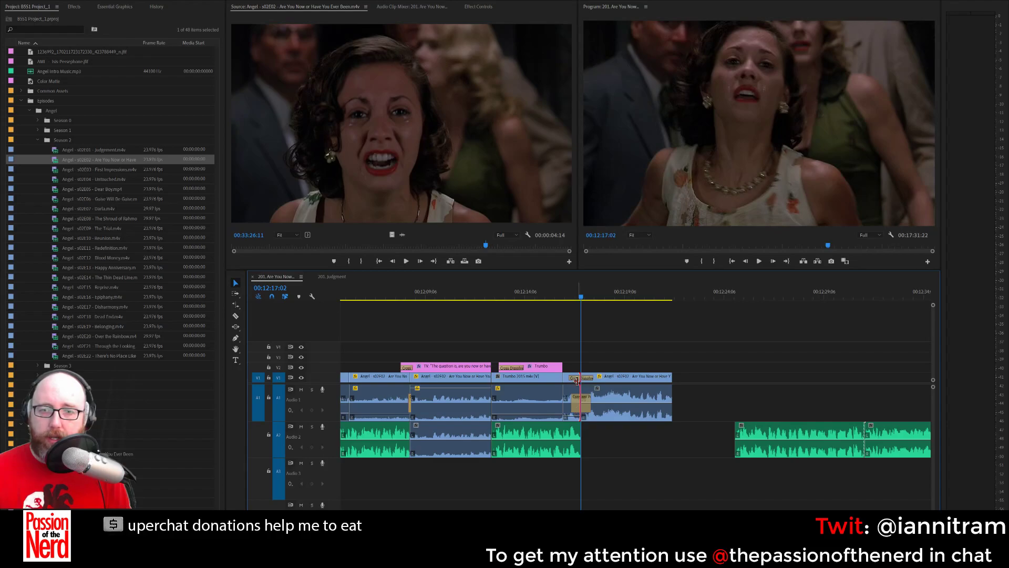
click(579, 379)
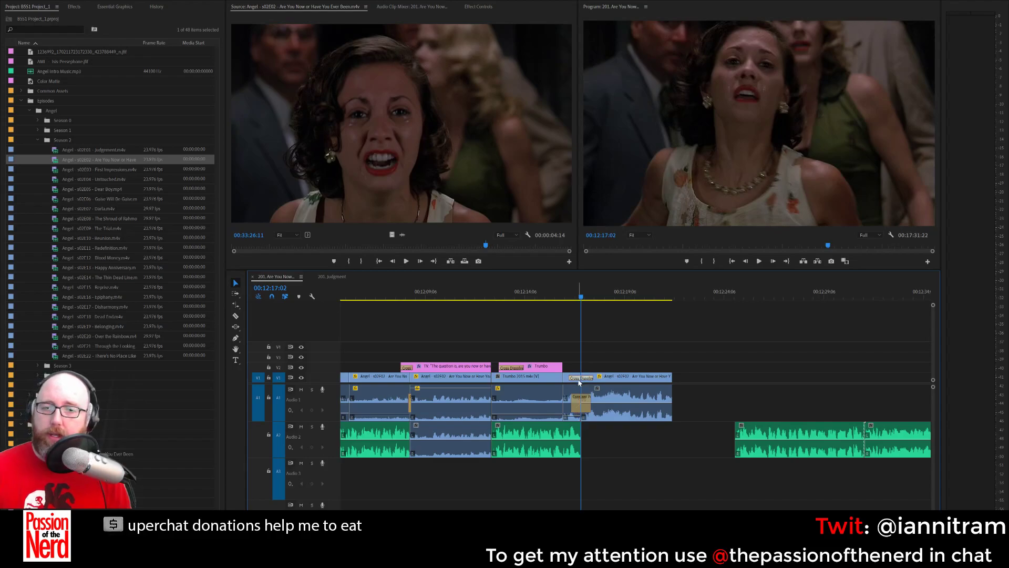
key(Delete)
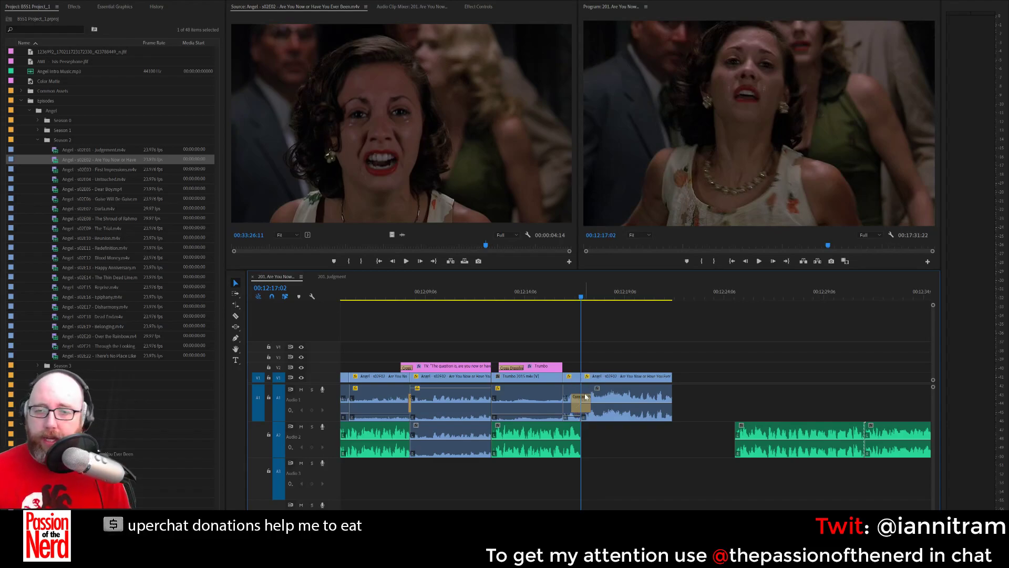
drag(576, 409, 581, 409)
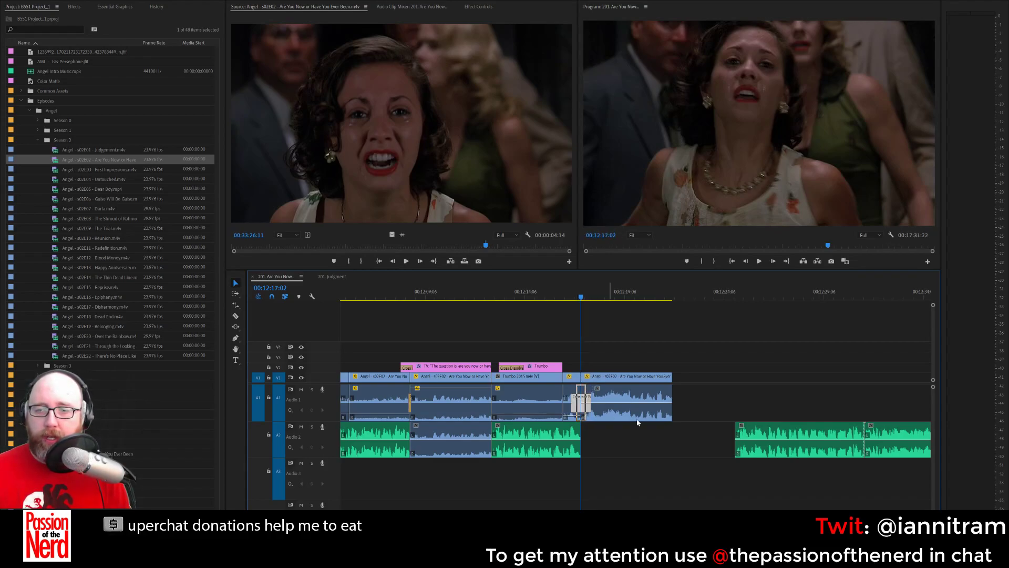
Duplicate the Angel excerpt's main audio onto Audio 2 and close the gaps around the narration segment that follows it.
drag(757, 452, 693, 450)
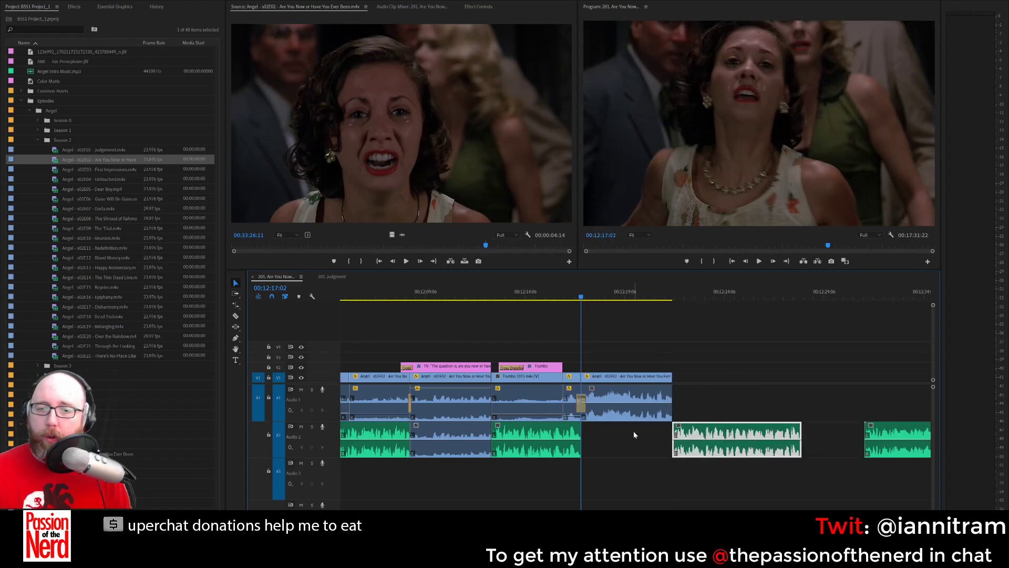
drag(635, 410, 638, 445)
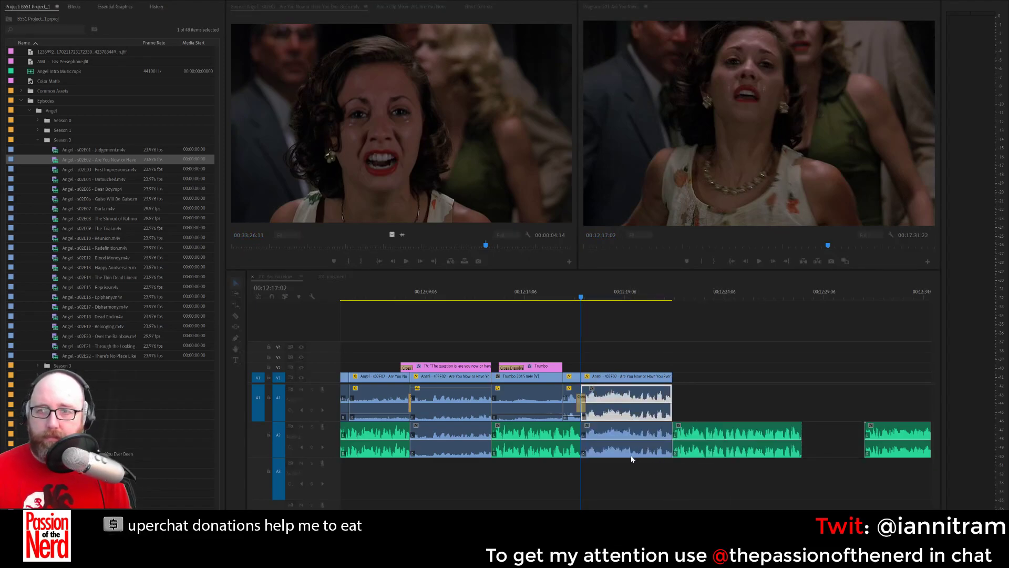
key(space)
click(820, 454)
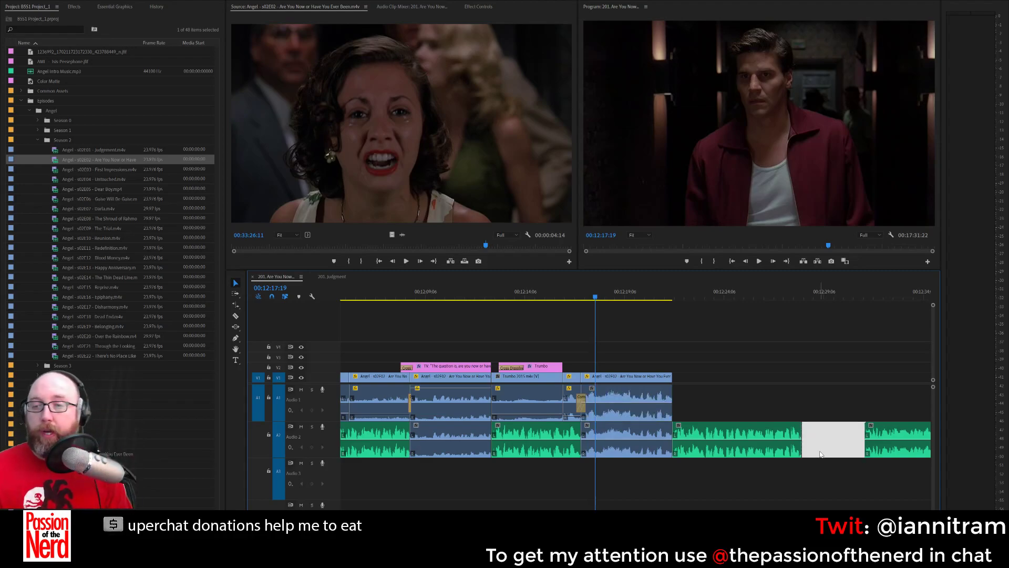
key(Delete)
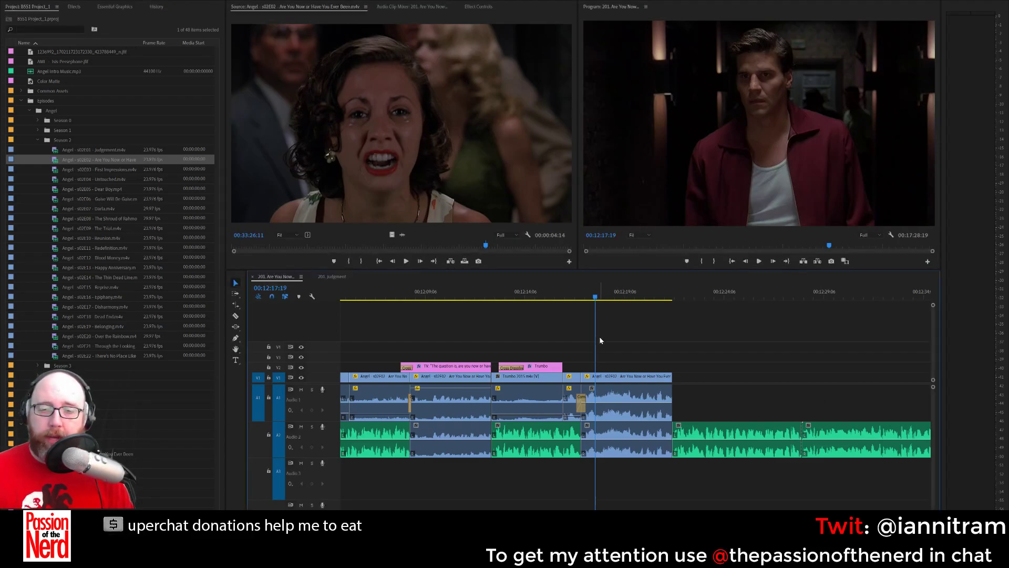
Add an audio crossfade where the Trumbo clip meets the Angel excerpt, removing the Cross Dissolve from the picture.
click(550, 294)
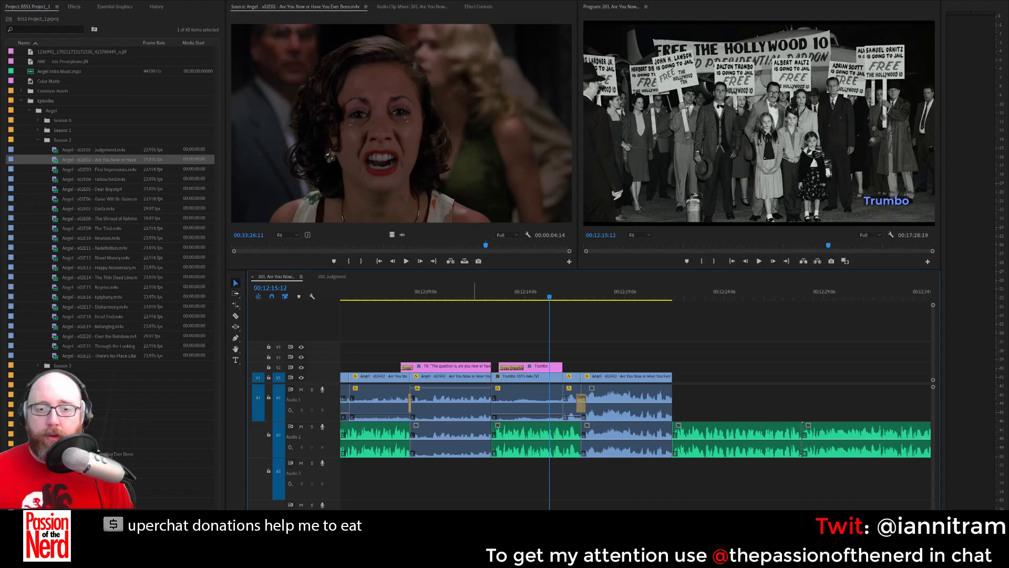
key(=)
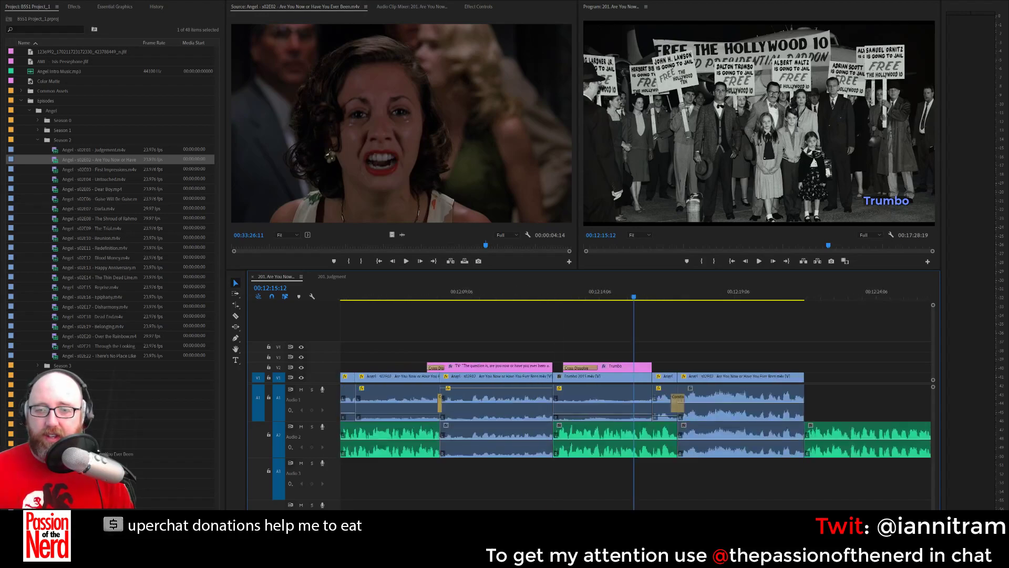
scroll(636, 399, down, 2)
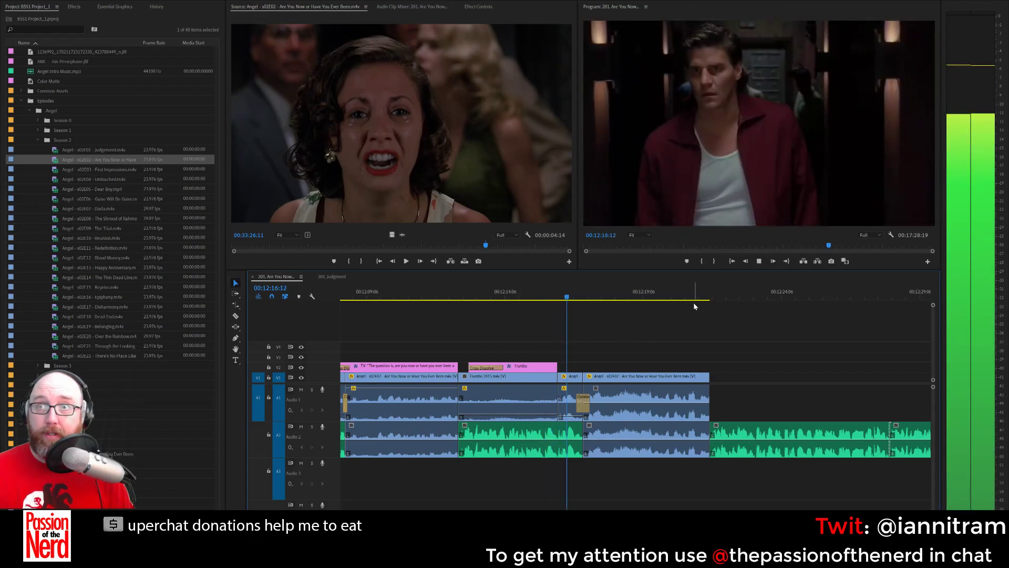
key(space)
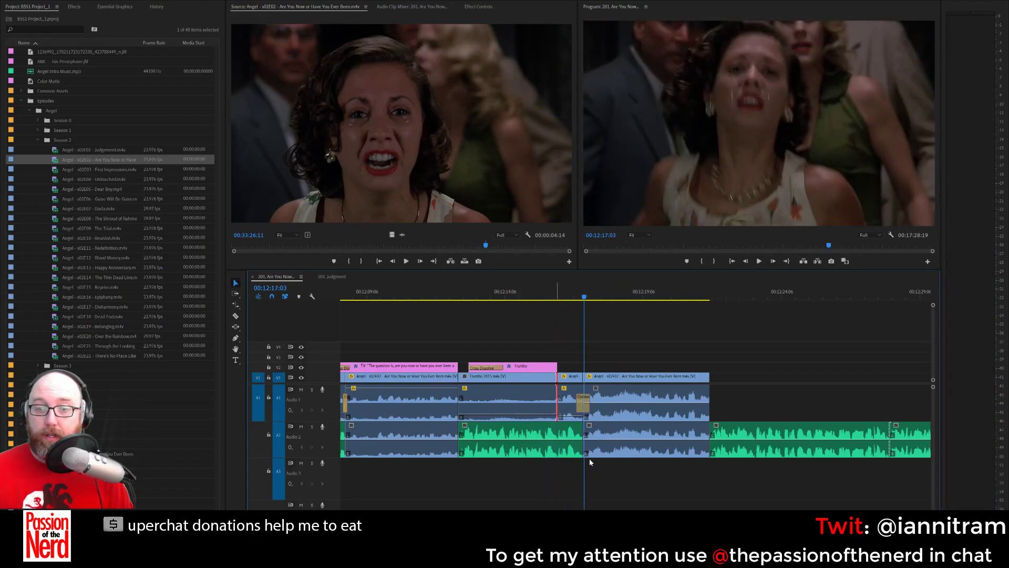
key(shift+d)
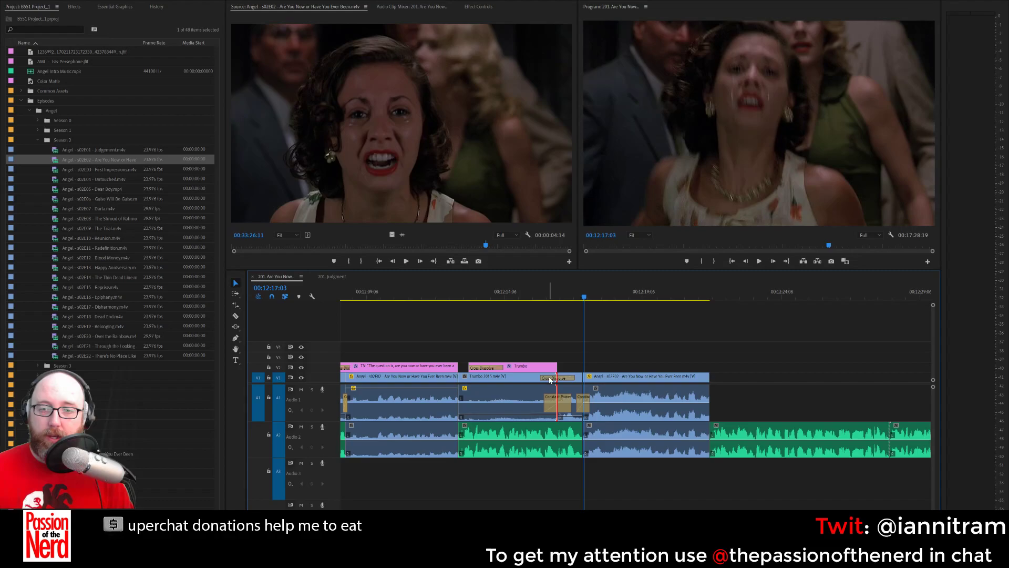
click(550, 378)
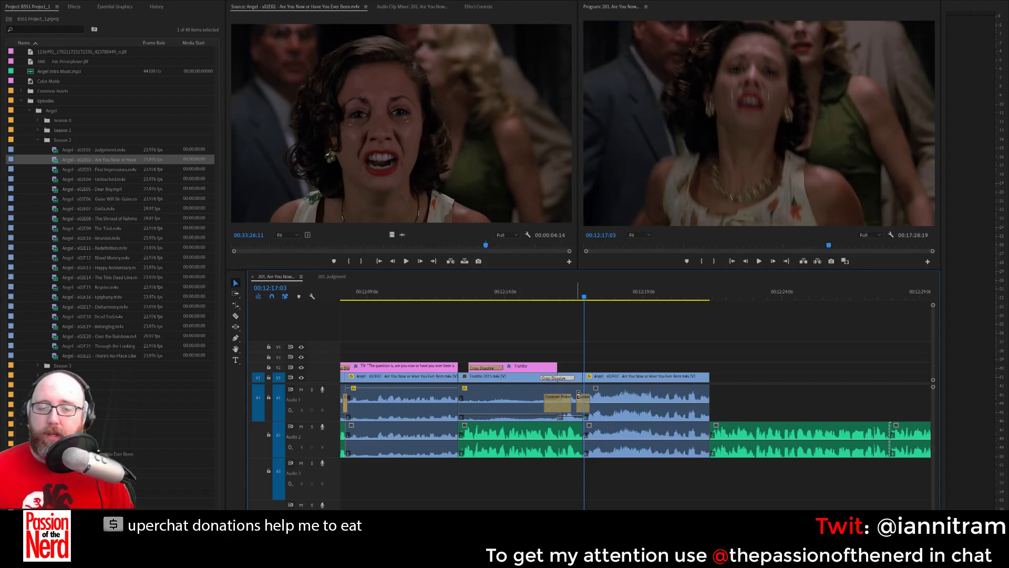
key(Delete)
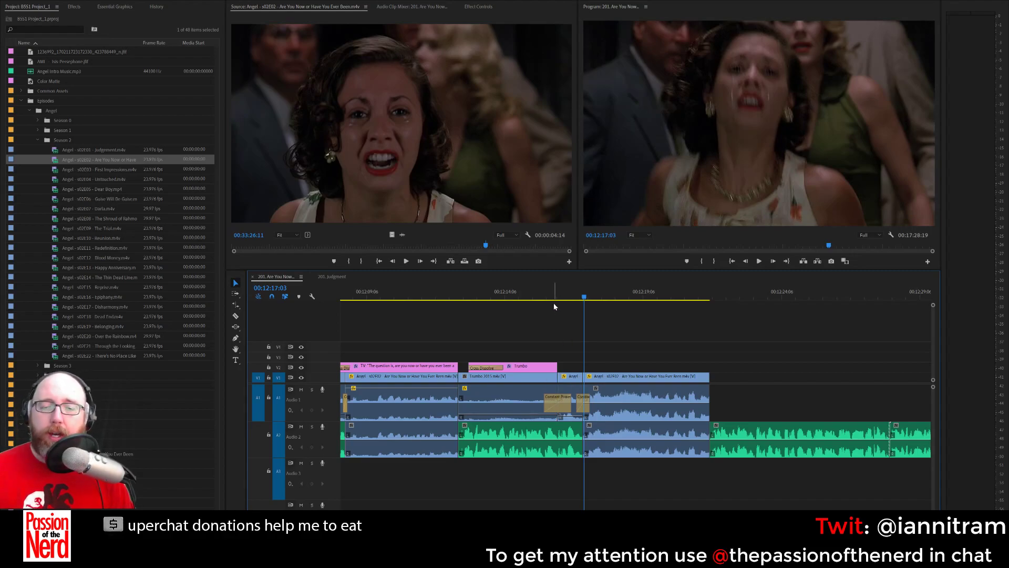
Play back the Trumbo-to-Angel cut and on into the following narration, stopping at 00:12:23:08.
click(547, 296)
key(space)
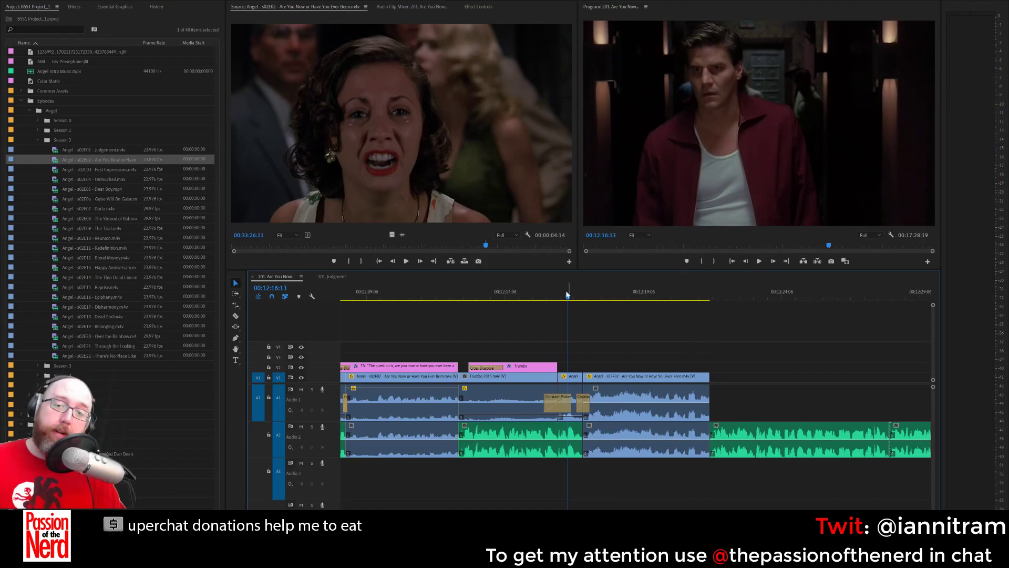
click(538, 297)
key(space)
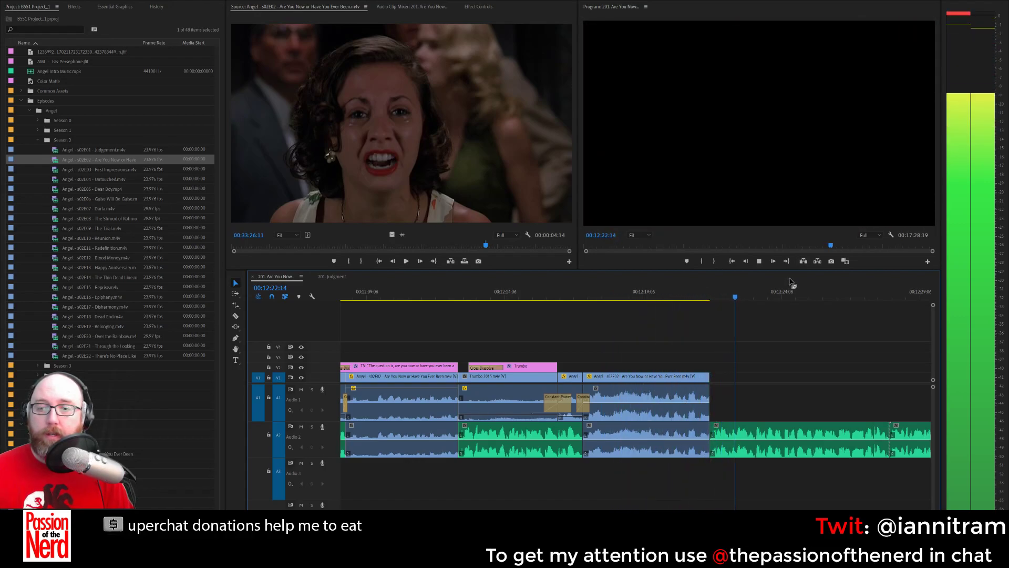
key(Left)
key(Left)
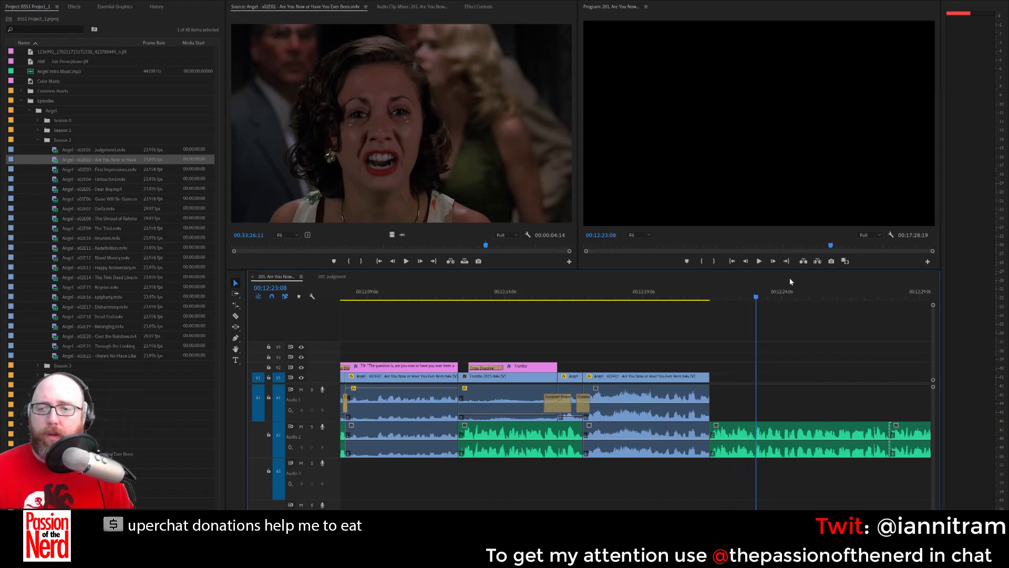
Locate the mob scene with the noose in the source episode, mark an In point at 00:34:18:05 and preview from there.
drag(230, 251, 305, 258)
drag(406, 247, 440, 253)
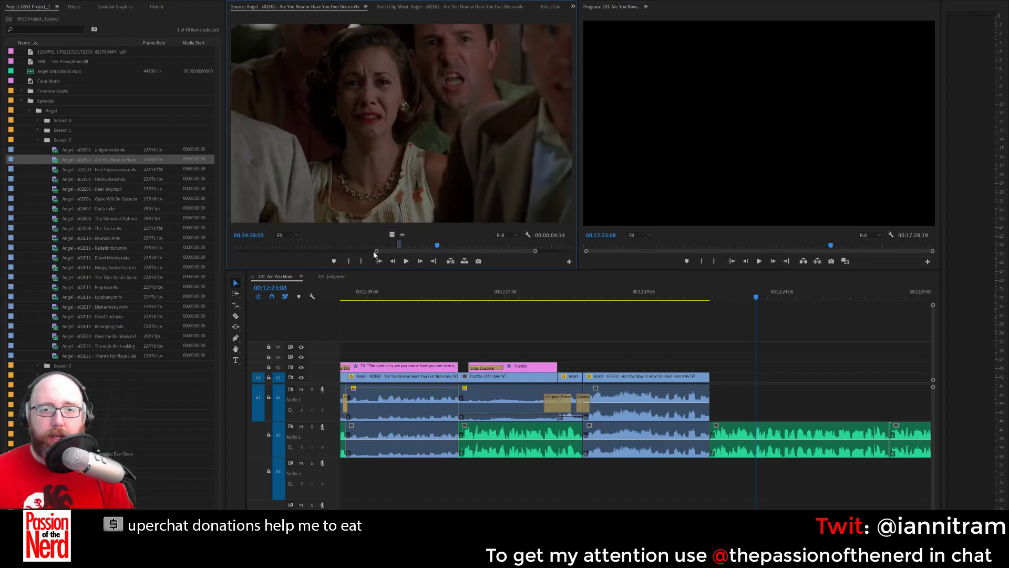
key(i)
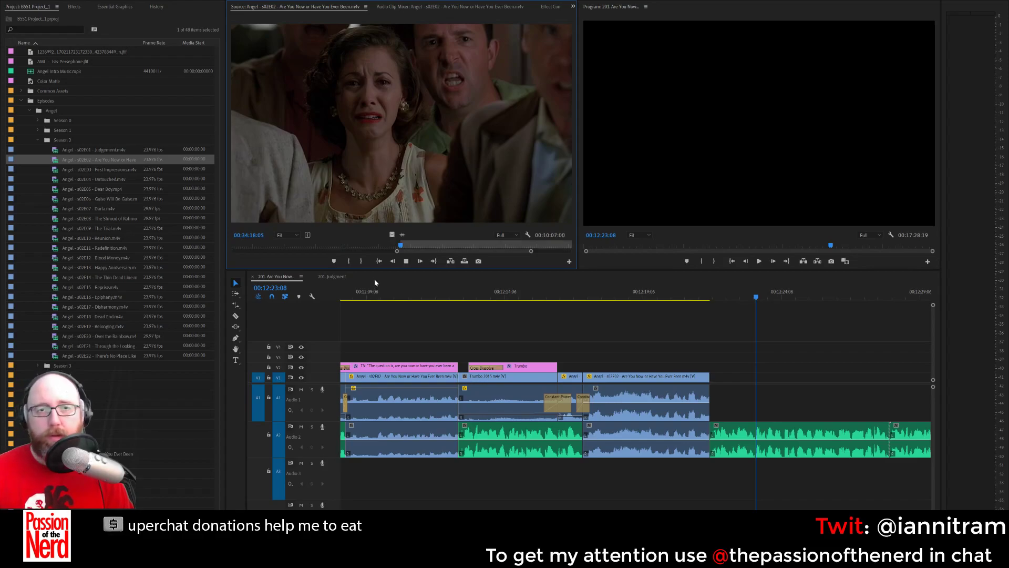
key(space)
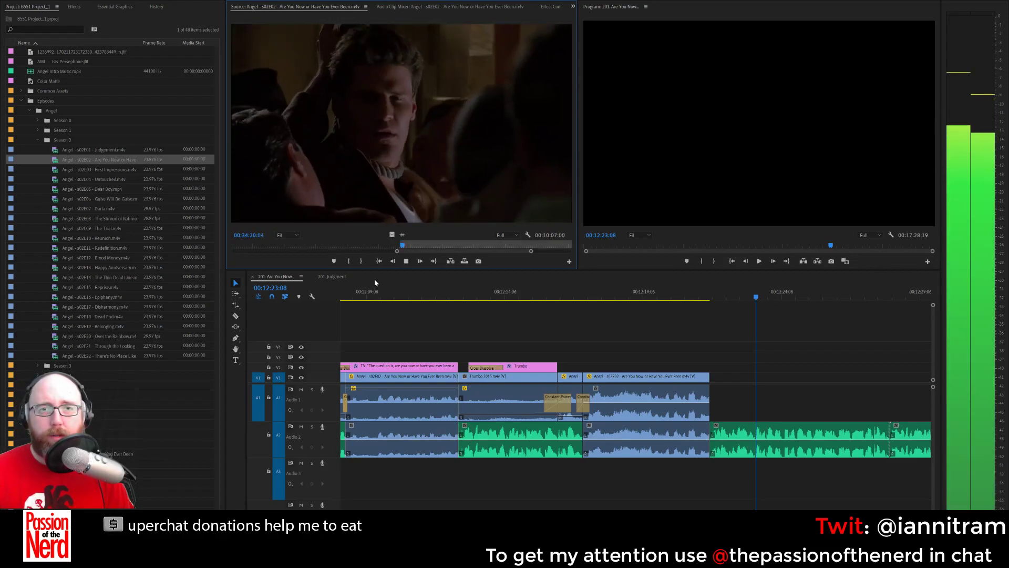
key(space)
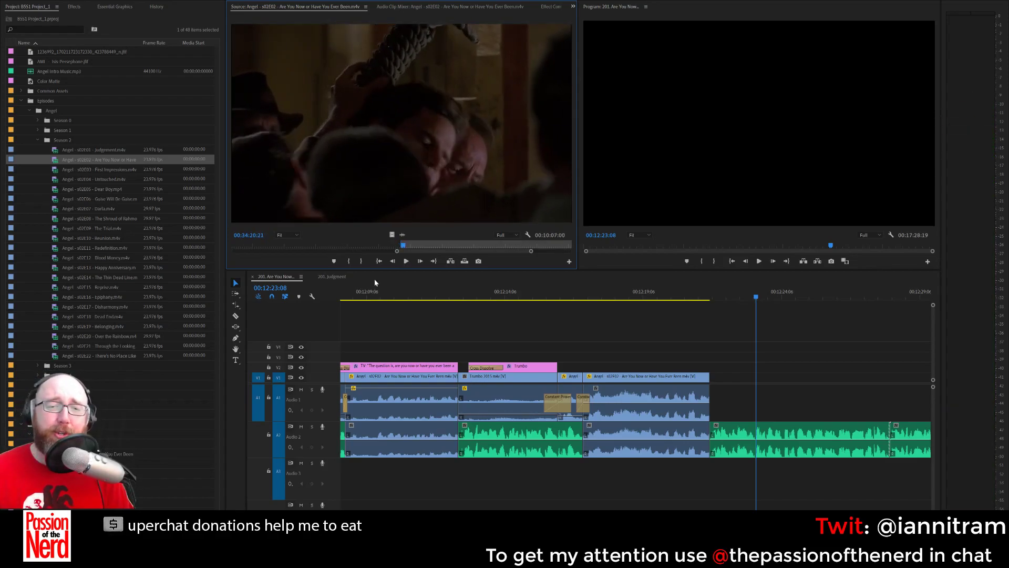
Re-mark the source episode excerpt to run from 00:34:19:01 to 00:34:20:18.
key(Left)
key(Left)
key(Left)
key(Left)
key(Left)
key(Left)
key(Left)
key(Left)
key(Left)
key(Left)
key(Left)
key(Left)
key(Left)
key(Left)
key(Left)
key(Left)
key(Left)
key(Left)
key(Left)
key(Left)
key(Left)
key(Left)
key(Left)
key(Left)
key(Left)
key(Left)
key(Left)
key(Left)
key(Left)
key(Left)
key(Left)
key(Left)
key(Left)
key(Left)
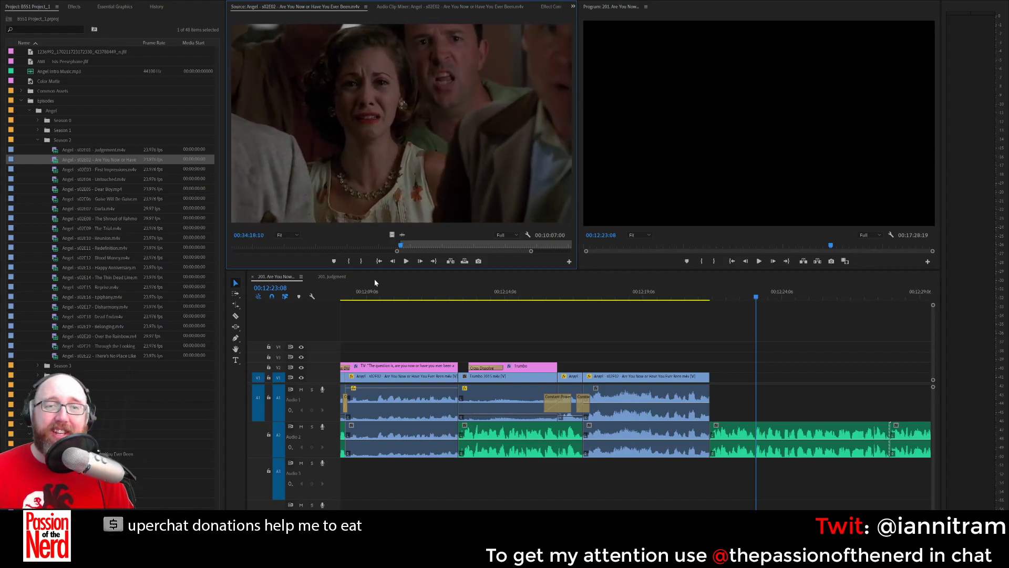
key(Left)
key(Left)
key(Left)
key(Left)
key(Left)
key(Left)
key(Left)
key(Left)
key(Left)
key(Left)
key(Left)
key(Left)
key(Left)
key(Left)
key(Left)
key(Left)
key(Left)
key(Left)
key(Left)
key(Left)
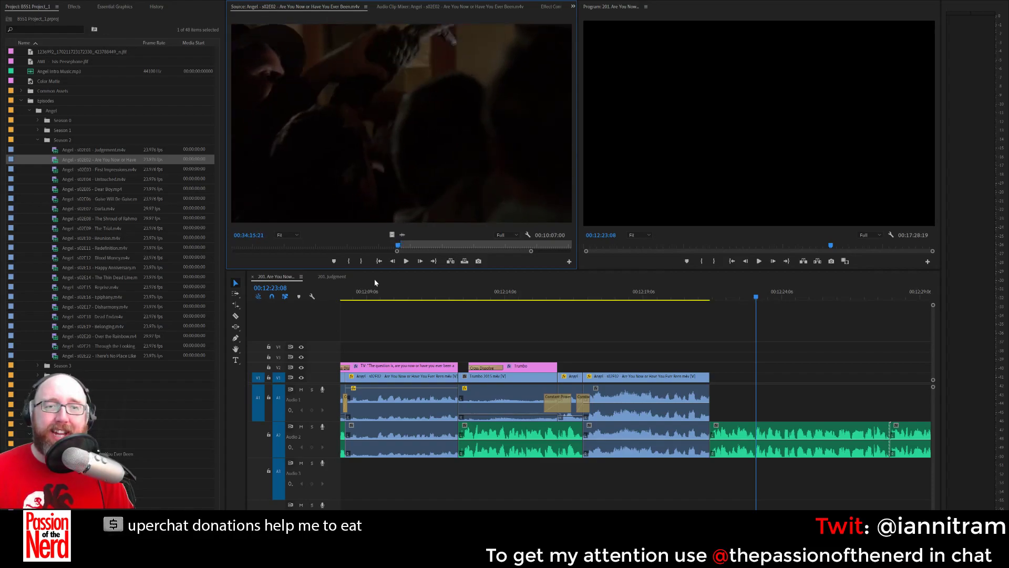
key(Right)
key(Right)
key(Right)
key(Right)
key(Right)
key(Right)
key(Right)
key(Right)
key(Right)
key(Right)
key(Right)
key(Right)
key(Right)
key(Right)
key(Right)
key(Right)
key(Right)
key(Right)
key(Right)
key(Right)
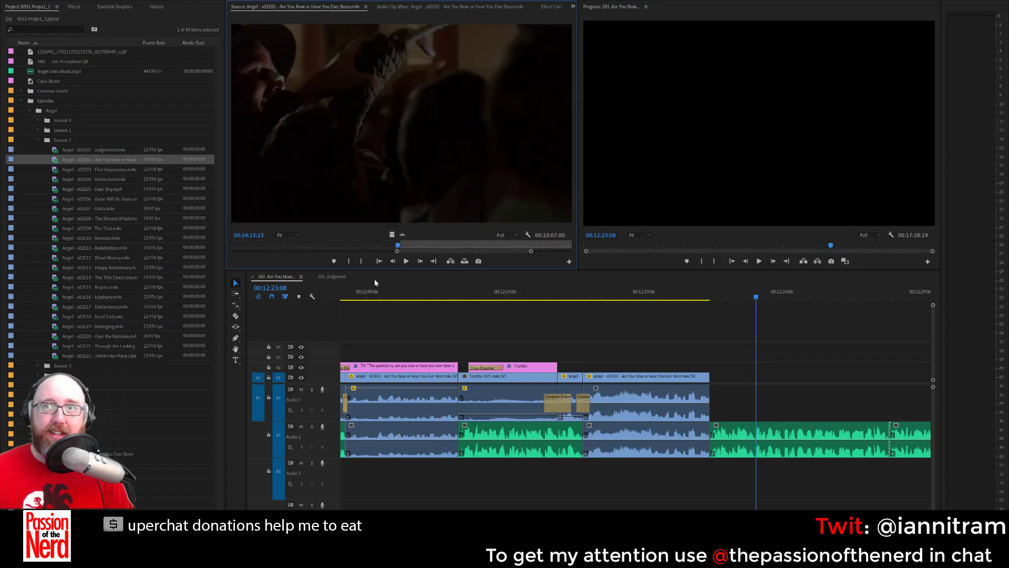
key(Right)
key(Right)
key(Right)
key(Right)
key(Right)
key(Right)
key(Right)
key(Right)
key(Right)
key(Right)
key(Right)
key(Right)
key(Right)
key(Right)
key(Right)
key(Right)
key(Right)
key(Right)
key(Right)
key(Right)
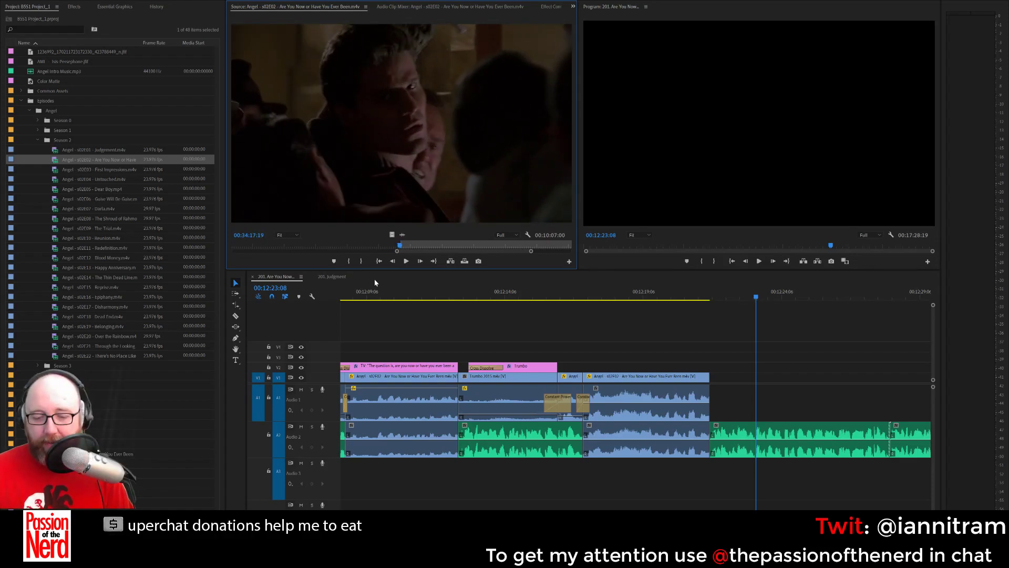
key(space)
key(space)
key(o)
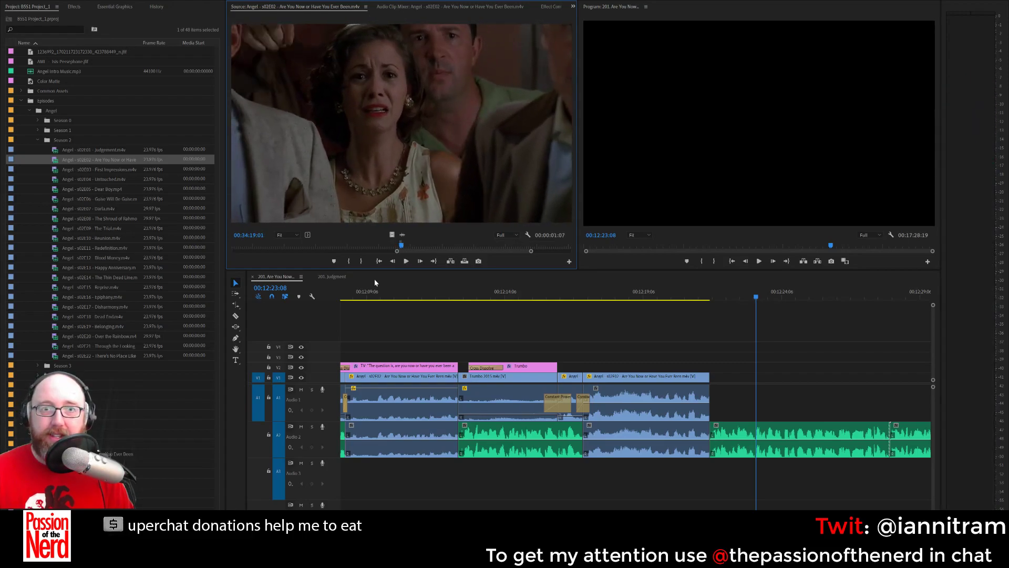
key(space)
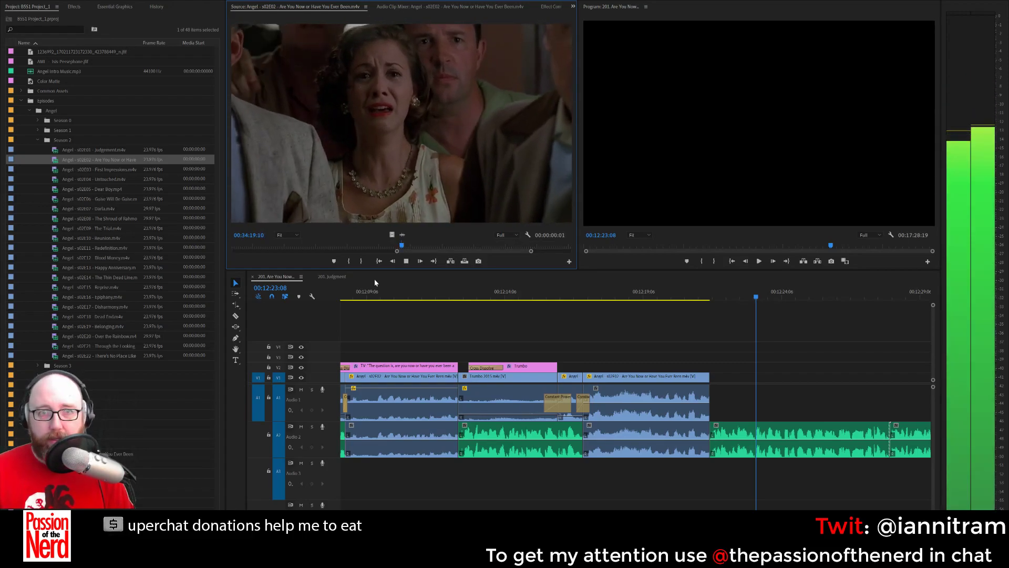
key(space)
key(i)
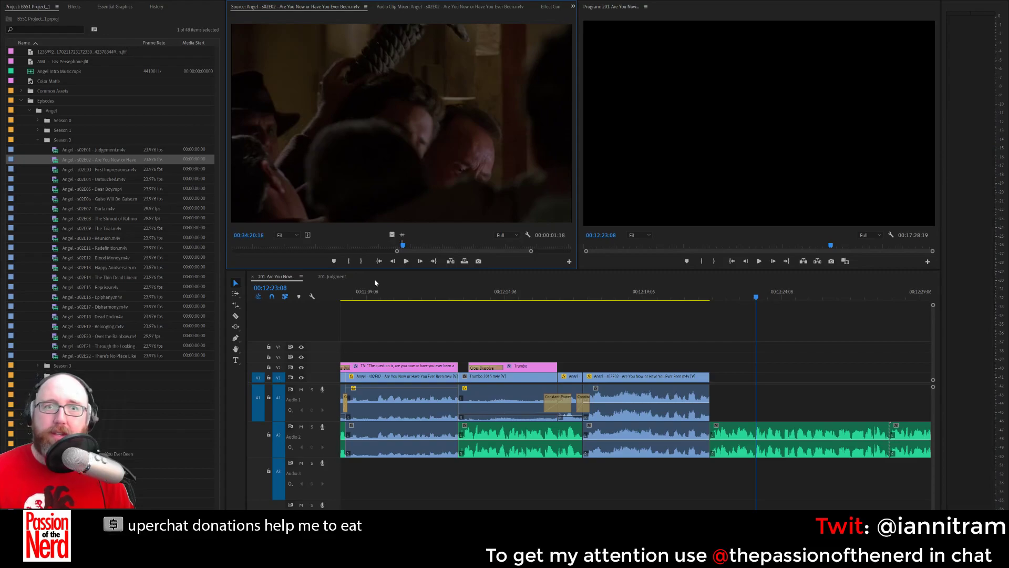
Place the marked excerpt directly after the last Angel clip on V1 and Audio 1 and add a shortened audio crossfade at the join.
drag(477, 136, 724, 417)
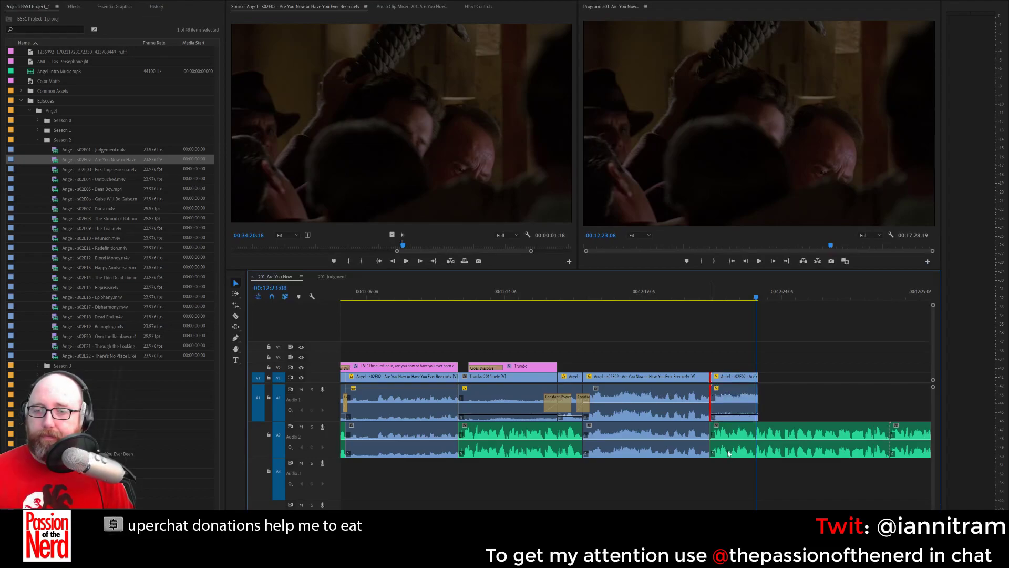
key(shift+d)
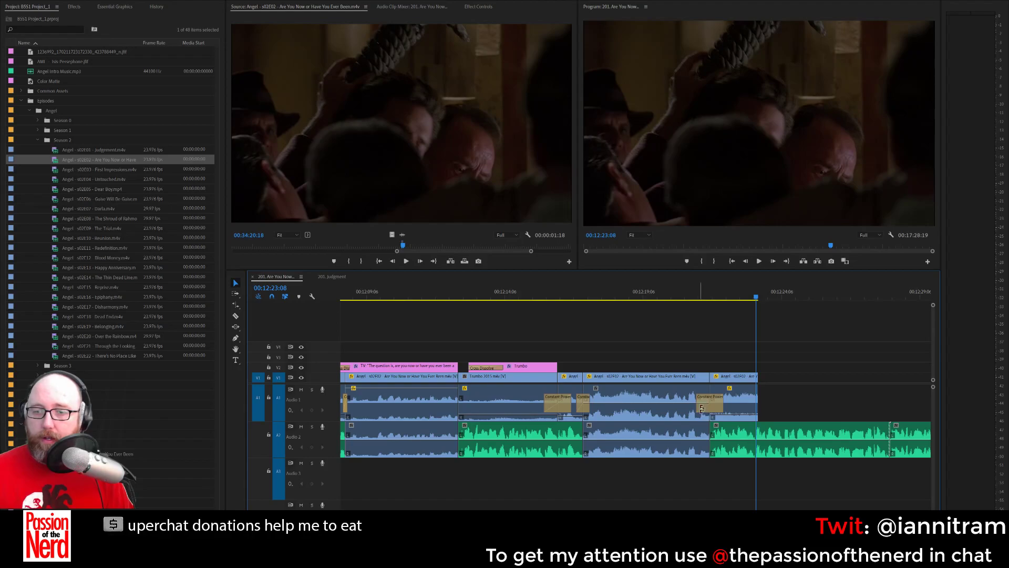
drag(702, 408, 710, 407)
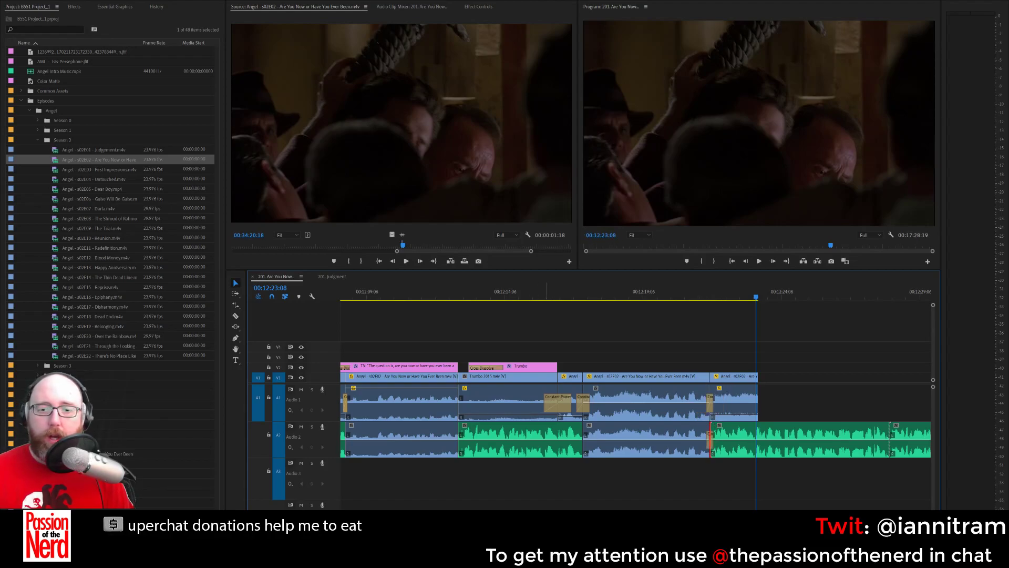
Play back the last group of clips through the newly placed excerpt, stopping at 00:12:24:19.
key(minus)
key(minus)
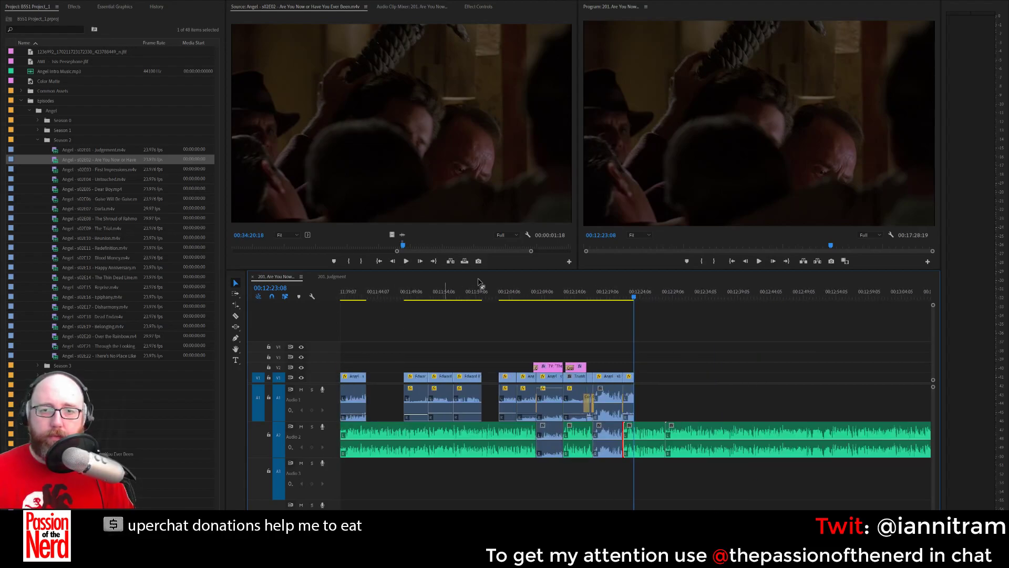
click(503, 293)
key(space)
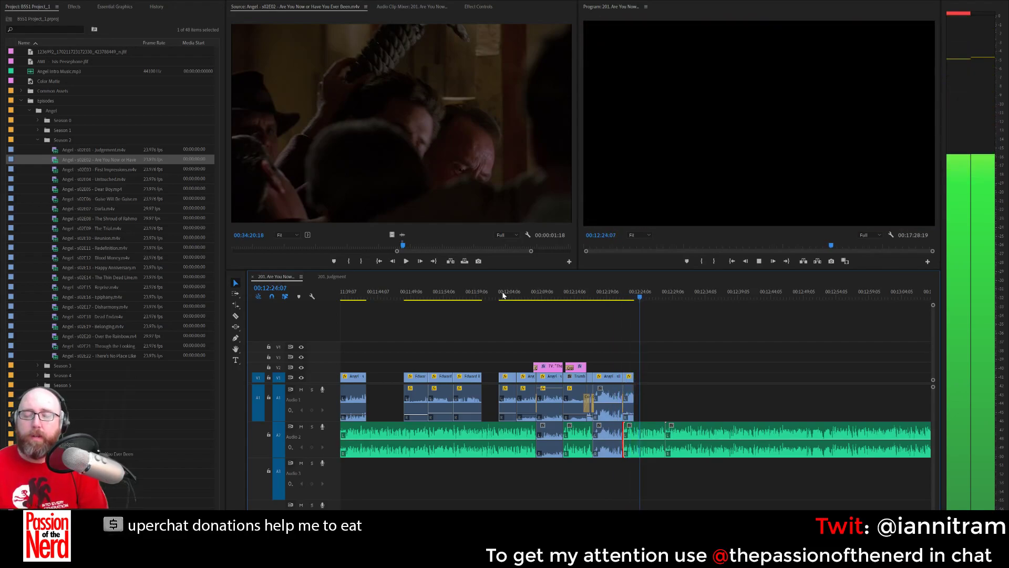
key(space)
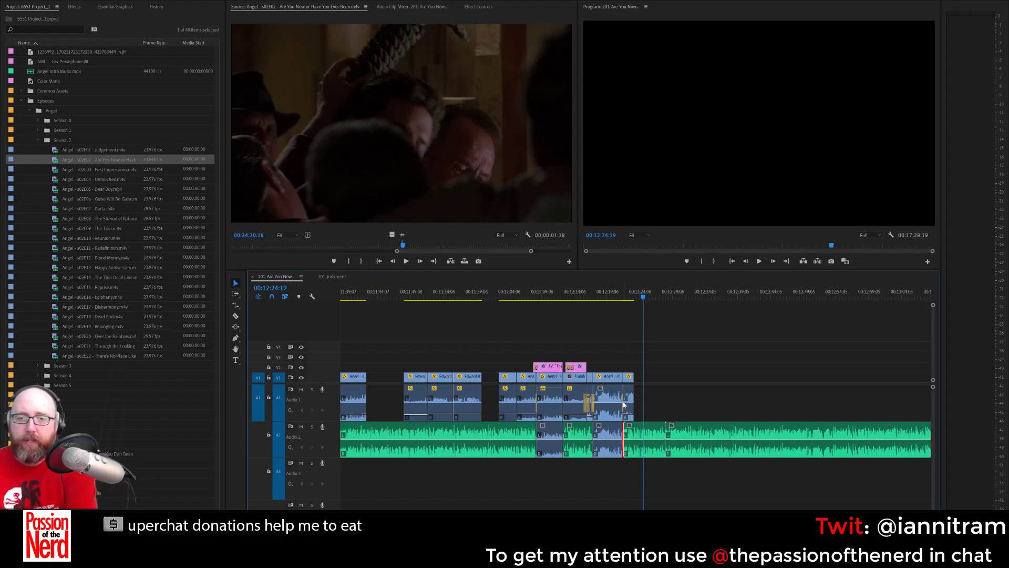
Lengthen the last Angel excerpt from its start, keeping it against the preceding clip, and add an audio crossfade at that cut.
mouse_move(629, 380)
mouse_down()
mouse_move(637, 378)
mouse_move(624, 377)
mouse_up()
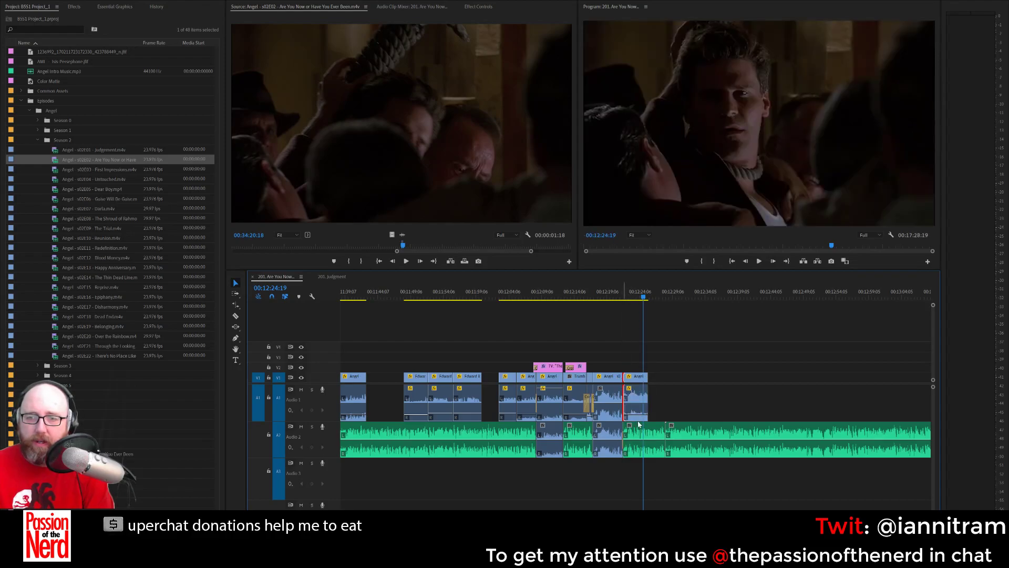
key(shift+d)
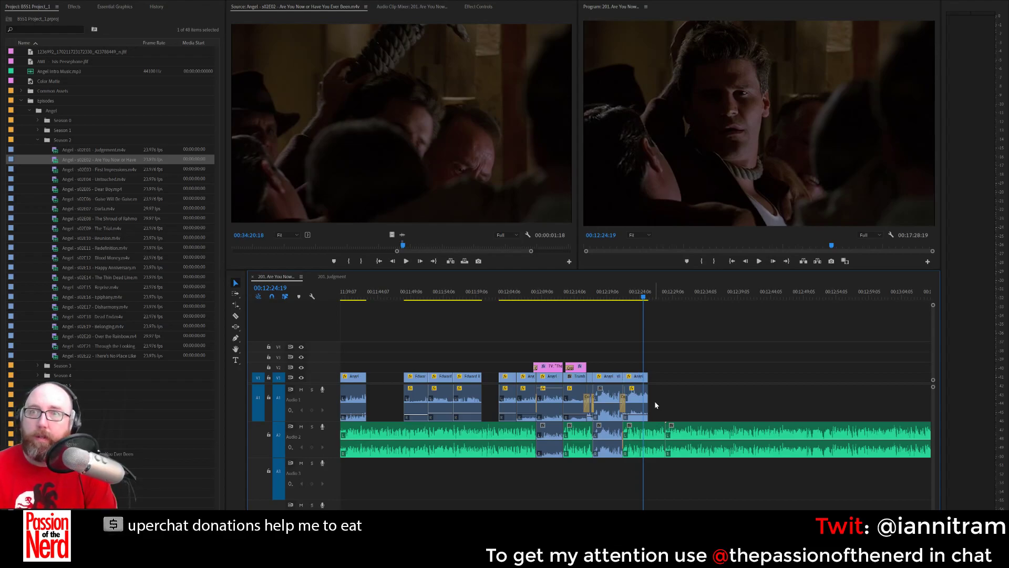
Review the lengthened excerpt and trim its end to 00:12:24:05.
click(617, 293)
key(space)
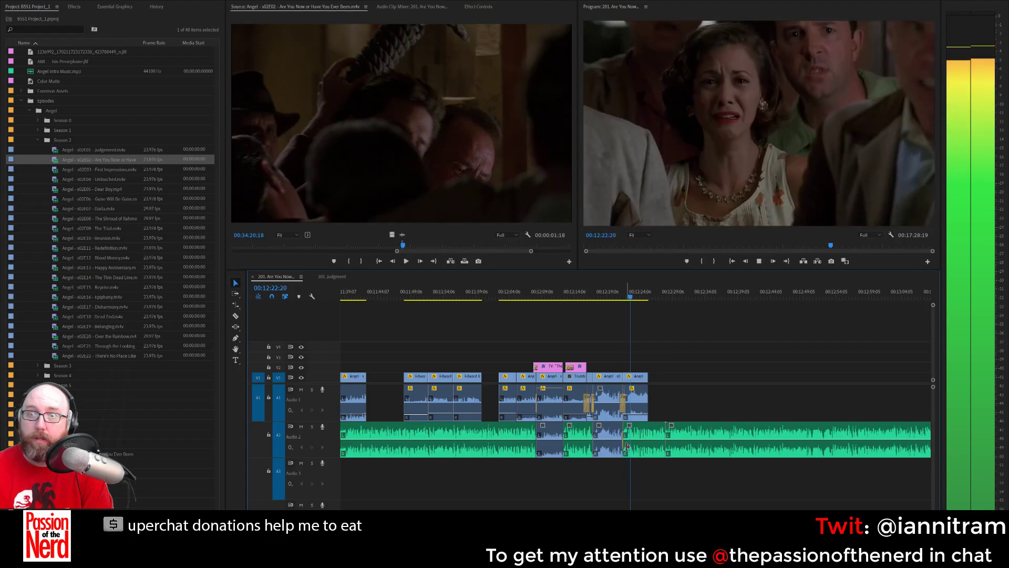
key(space)
key(space)
key(space)
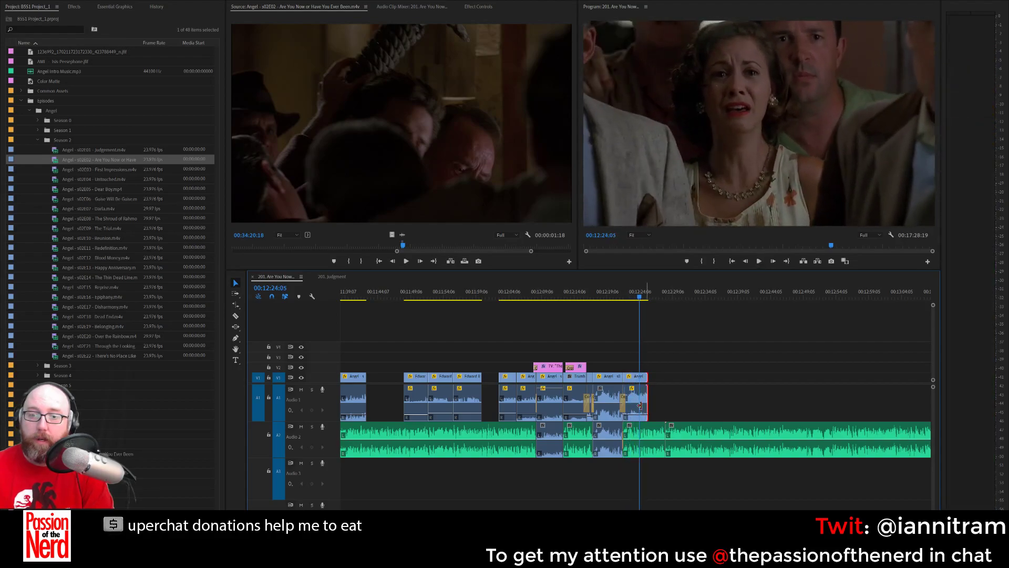
drag(647, 403, 641, 404)
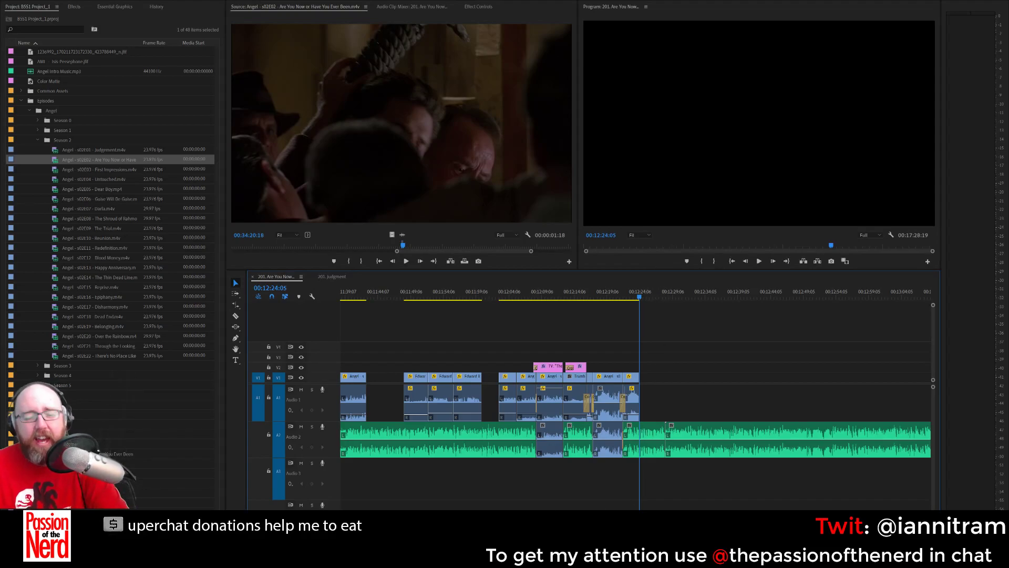
Shorten the crossfades on Audio 2 and Audio 1 at the last excerpt's starting cut.
key(=)
key(=)
key(=)
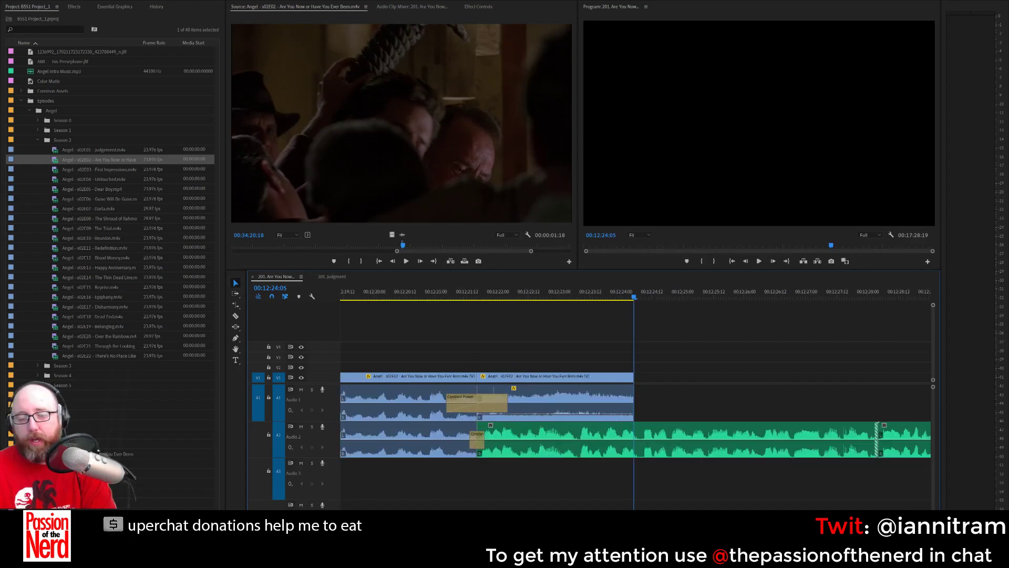
drag(472, 444, 476, 444)
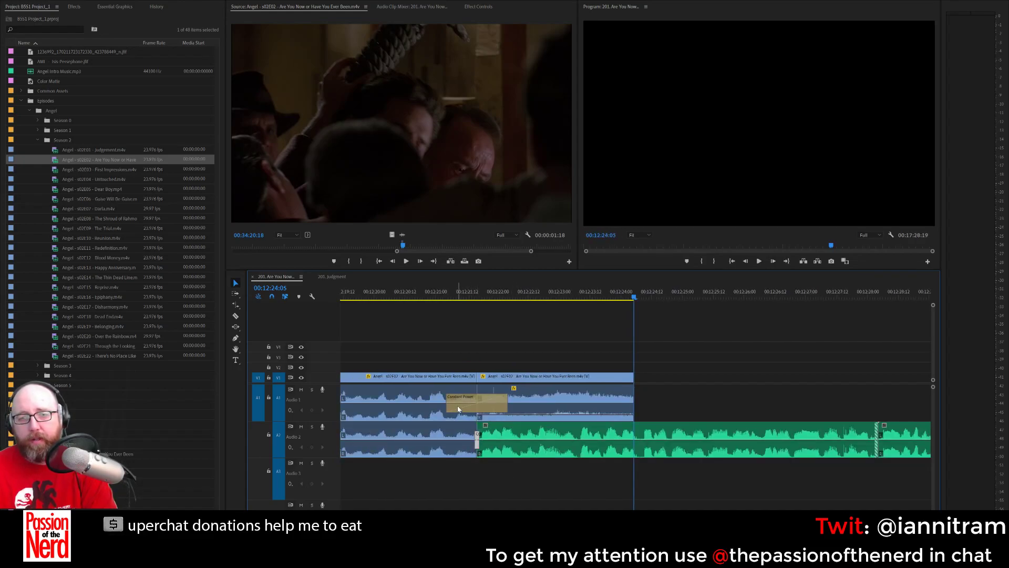
drag(450, 409, 472, 412)
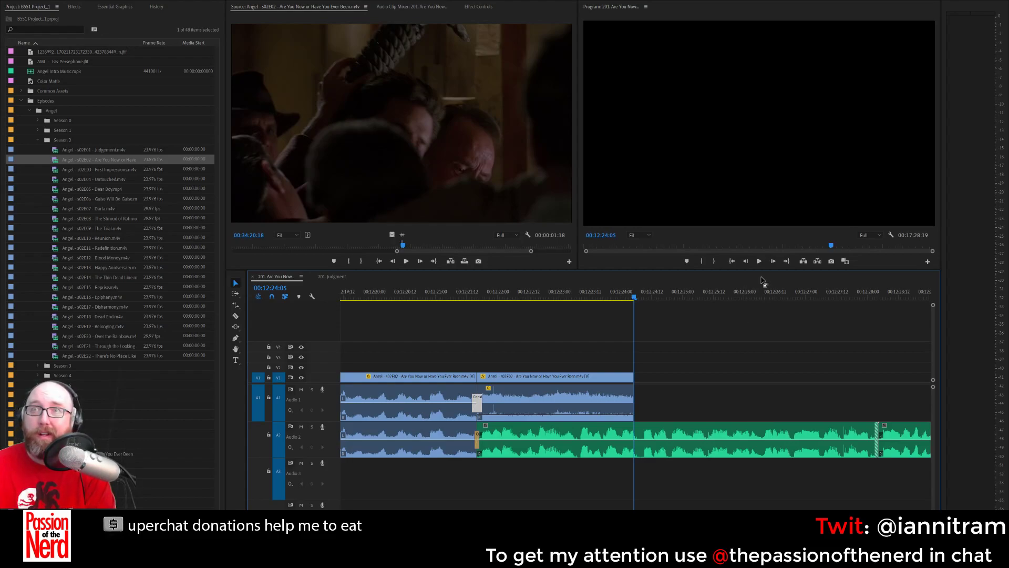
Play the narration past the last excerpt to 00:12:24:23 and examine the whole sequence for stretches without picture.
key(space)
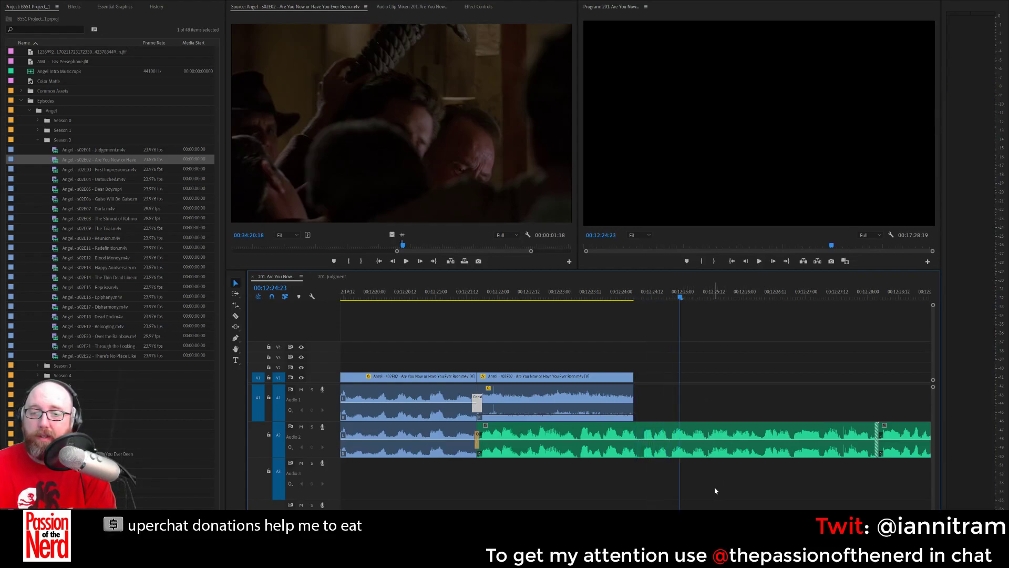
key(minus)
key(minus)
key(minus)
key(minus)
key(minus)
key(minus)
key(minus)
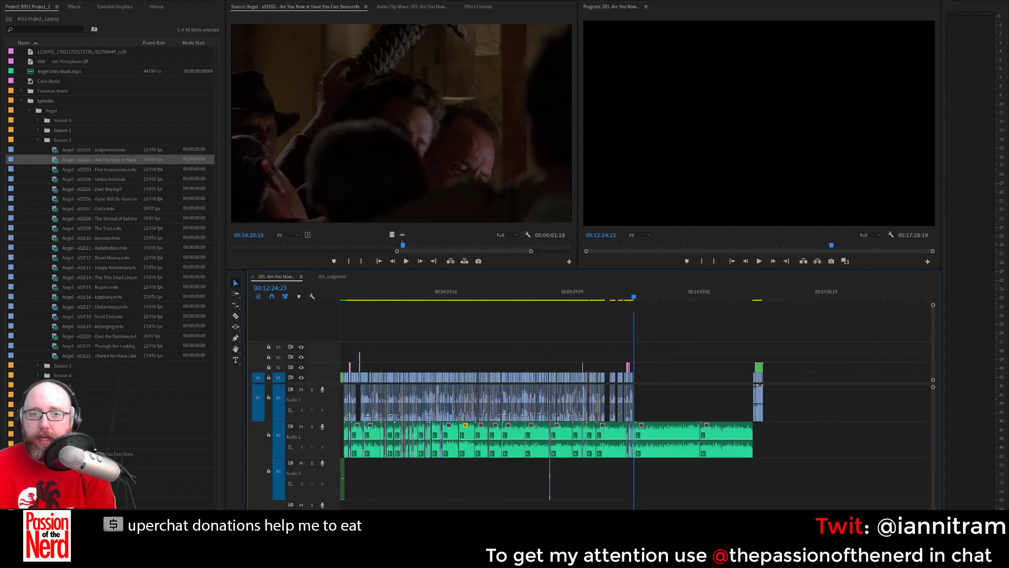
key(equal)
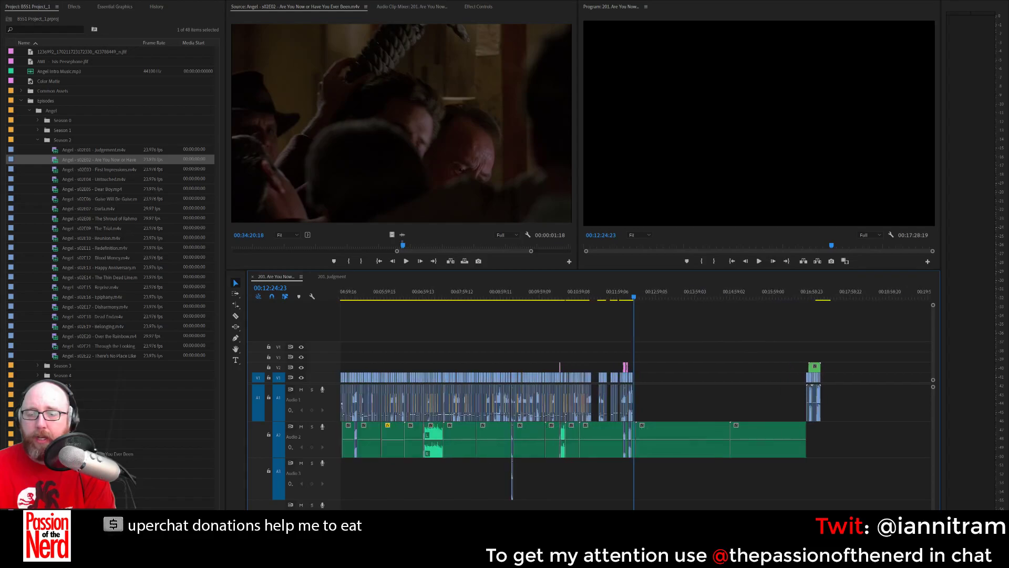
key(minus)
key(backslash)
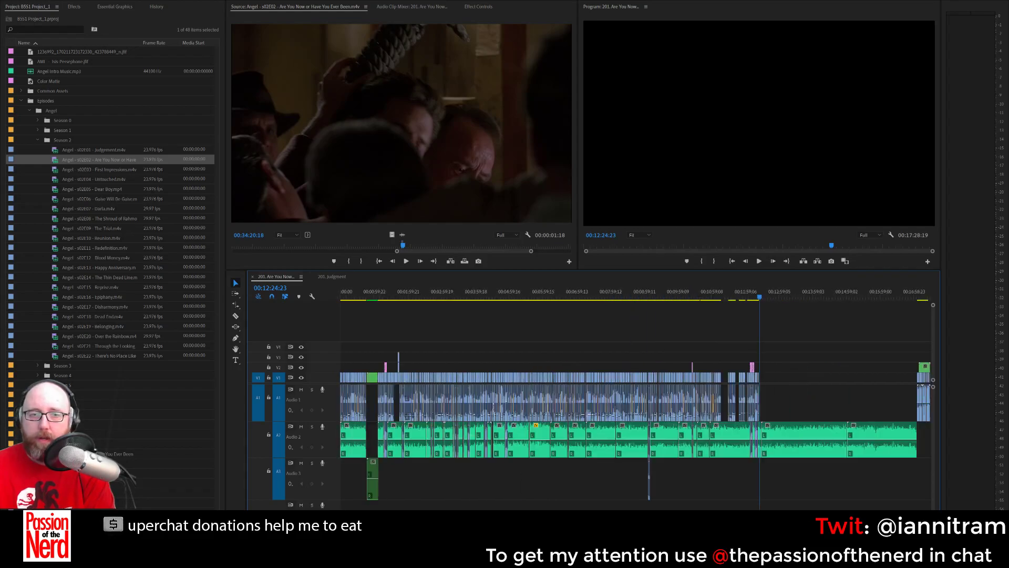
Play back the closing narration on Audio 2 from 00:16:49:21, stopping before the final Buffy clips.
drag(370, 293, 909, 293)
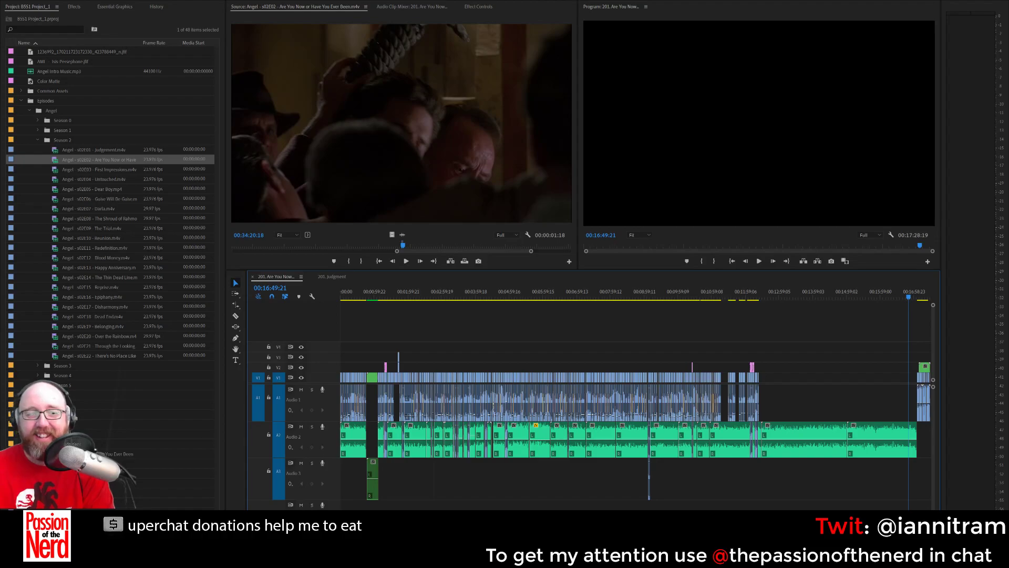
key(equal)
key(equal)
key(equal)
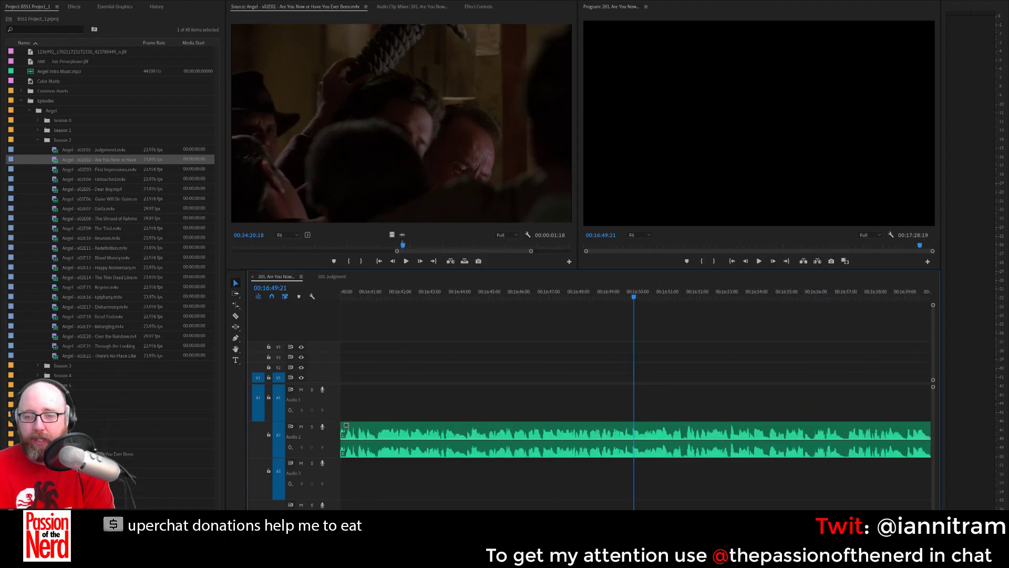
key(minus)
scroll(635, 400, down, 3)
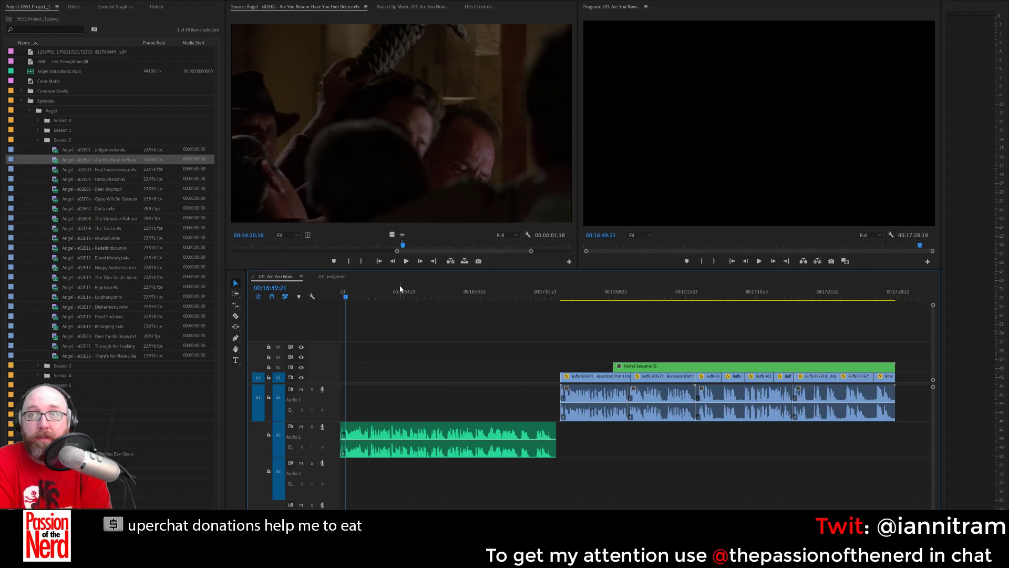
key(space)
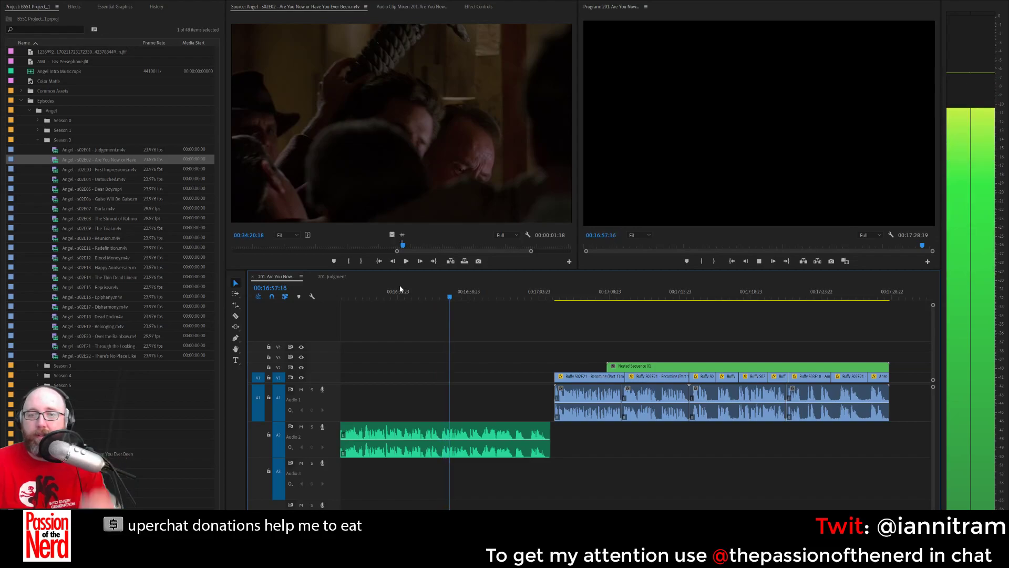
key(space)
Play from 00:17:04:05 through the closing Buffy clips to the sequence's end and review the overall timeline layout.
click(542, 296)
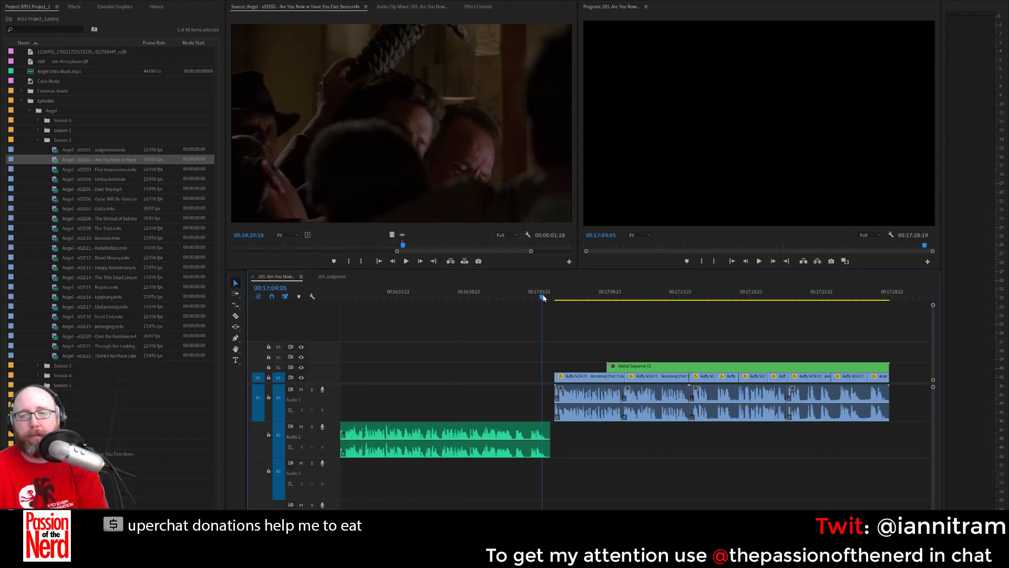
key(space)
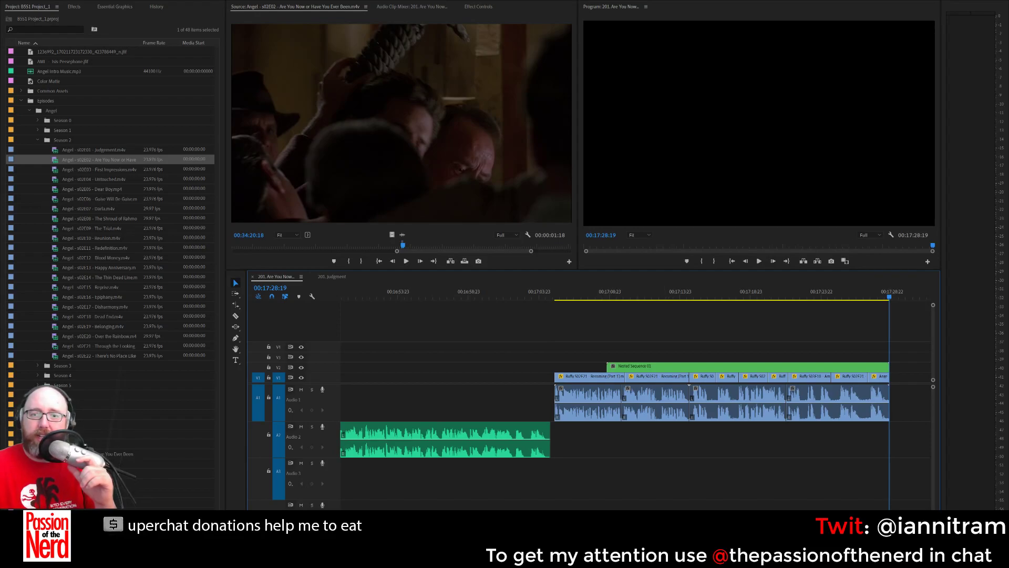
key(minus)
key(minus)
key(minus)
key(minus)
key(minus)
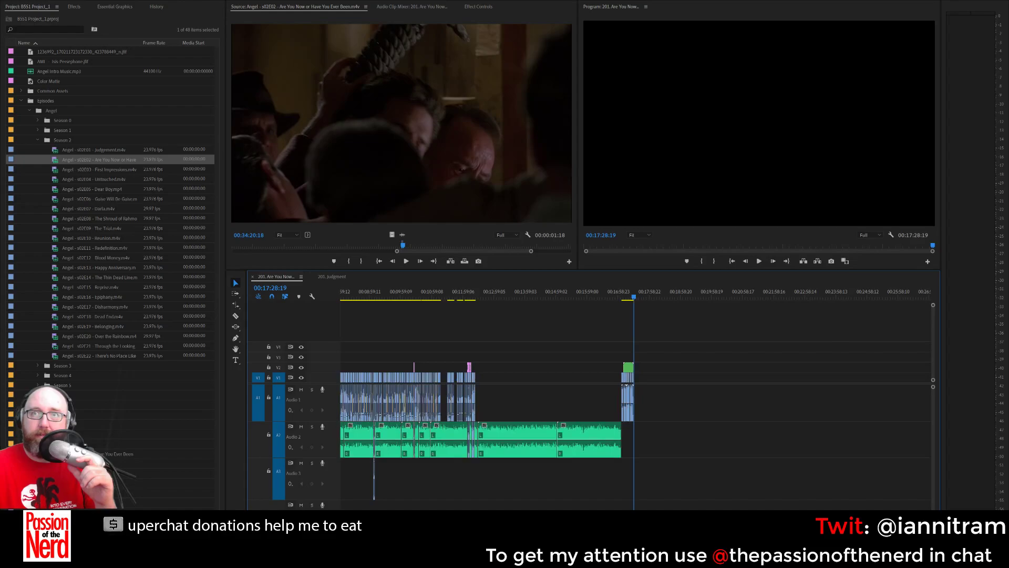
scroll(635, 399, up, 5)
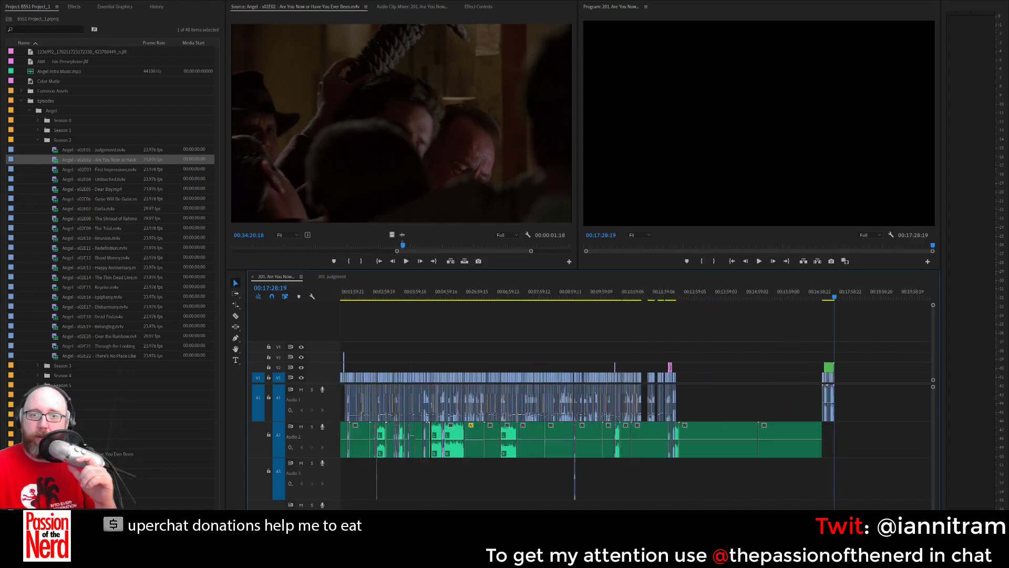